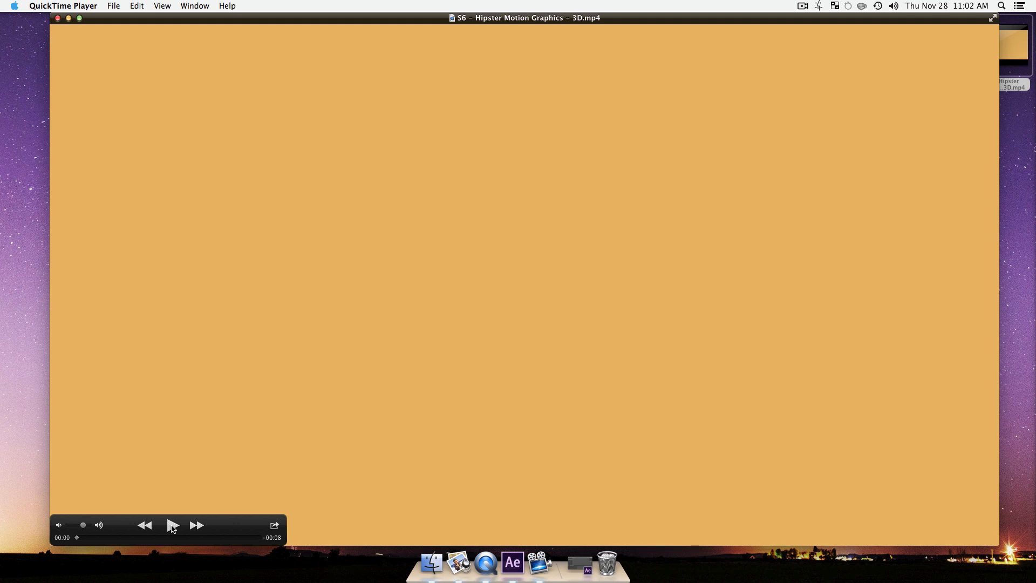
Step: Play the reference video S6 - Hipster Motion Graphics - 3D.mp4 to its end and minimize its window
click(172, 526)
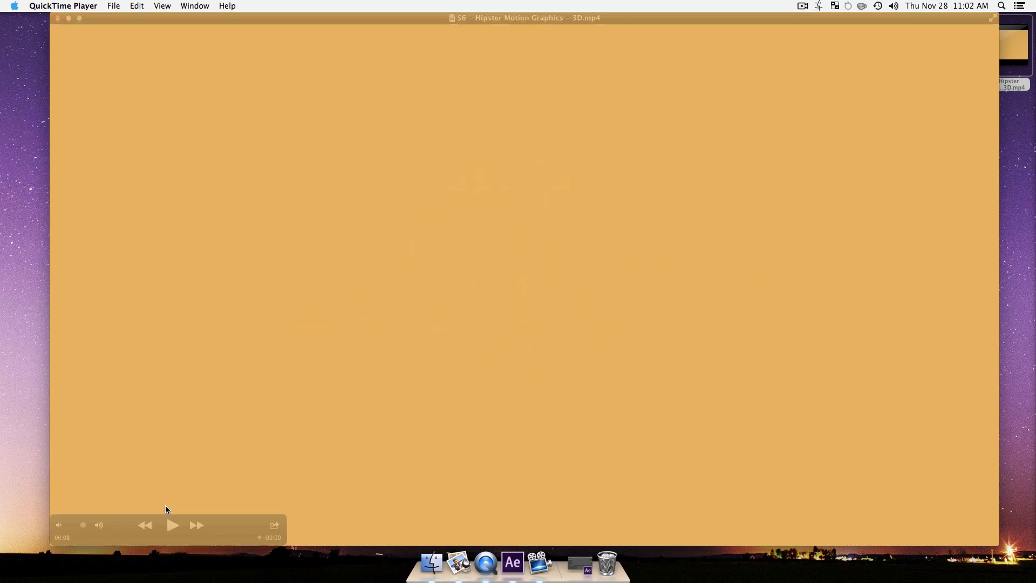
mouse_move(260, 540)
mouse_down()
mouse_move(59, 544)
mouse_move(256, 538)
mouse_up()
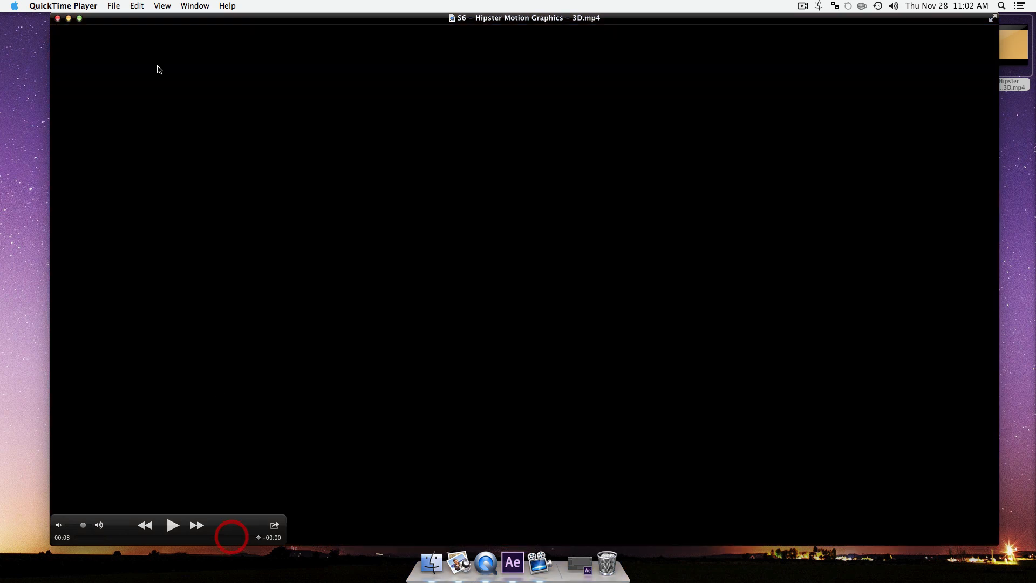
click(69, 17)
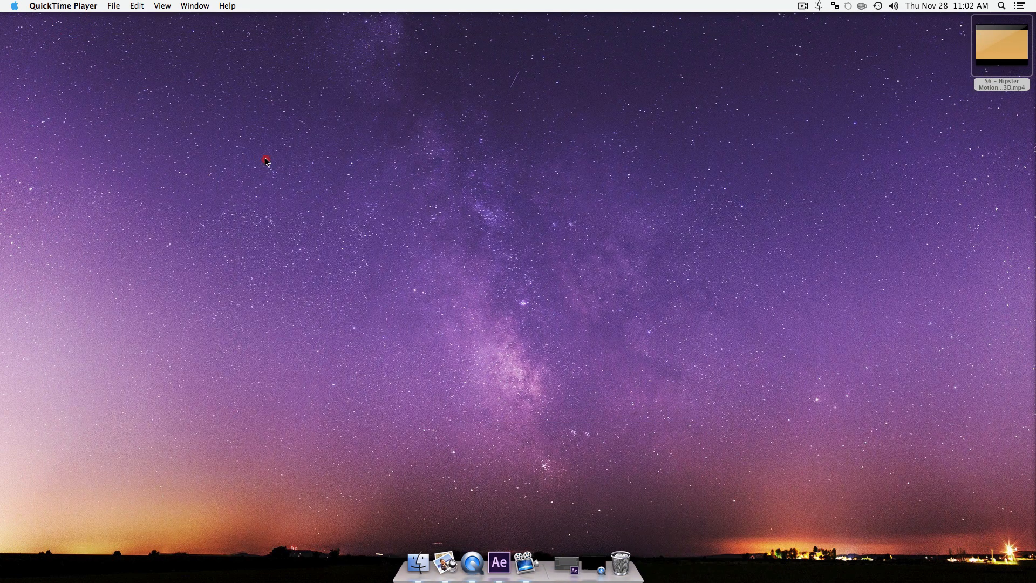
Step: Switch to After Effects and bring up the empty untitled project
click(356, 208)
click(573, 561)
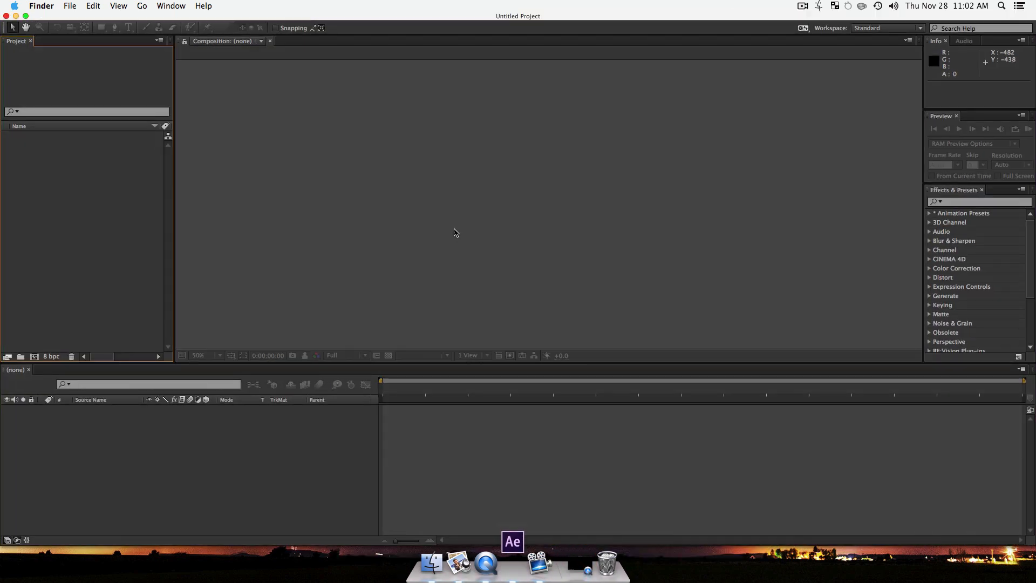
click(545, 430)
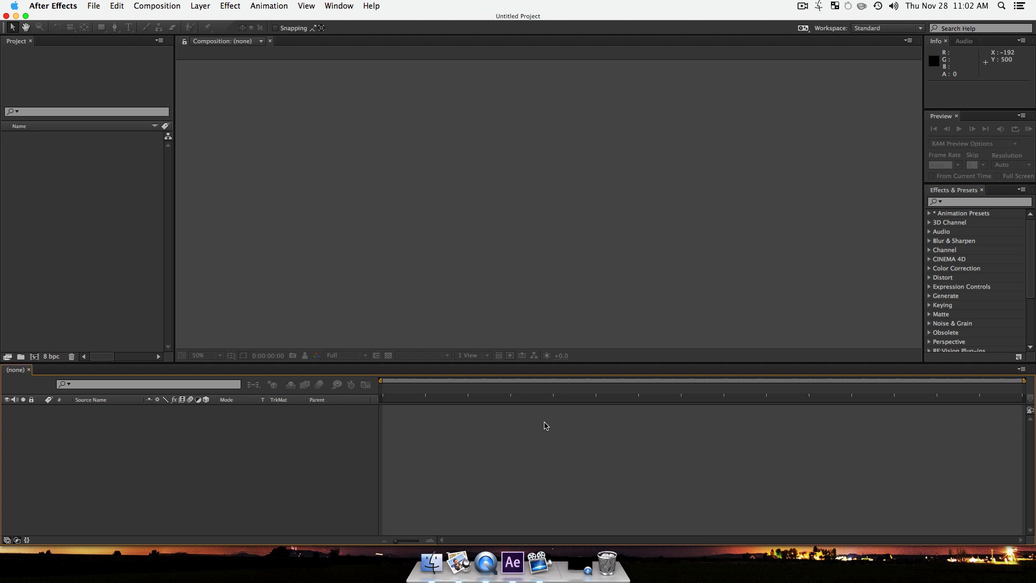
click(69, 175)
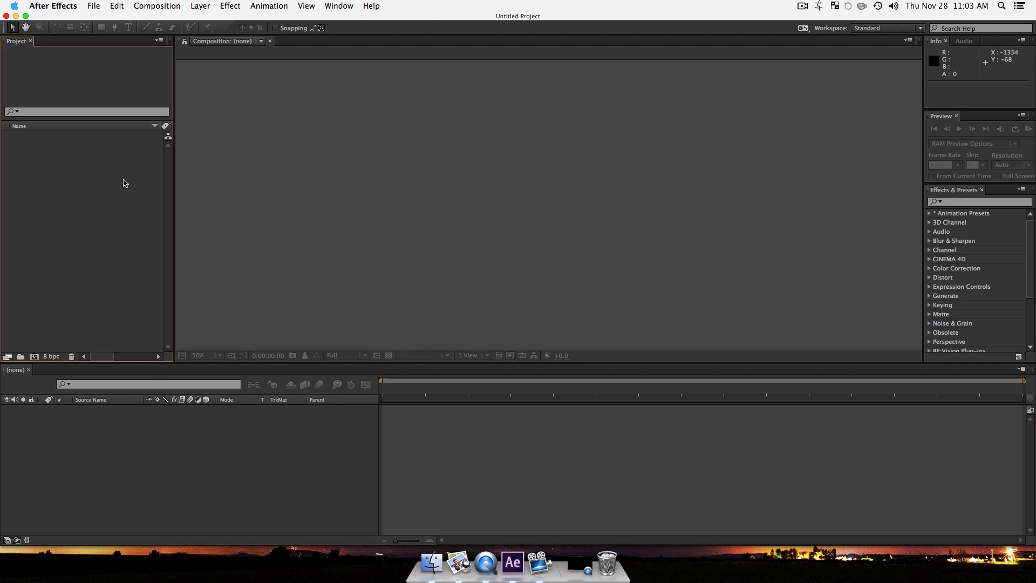
Step: Create a new composition named Final Animation with a duration of 0:00:10:00
key(super)
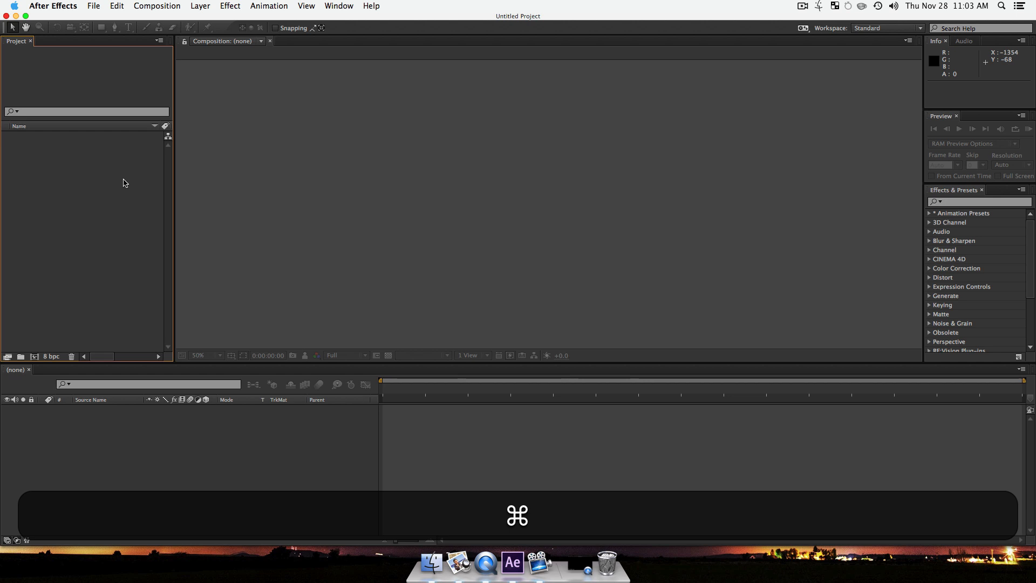
key(super+n)
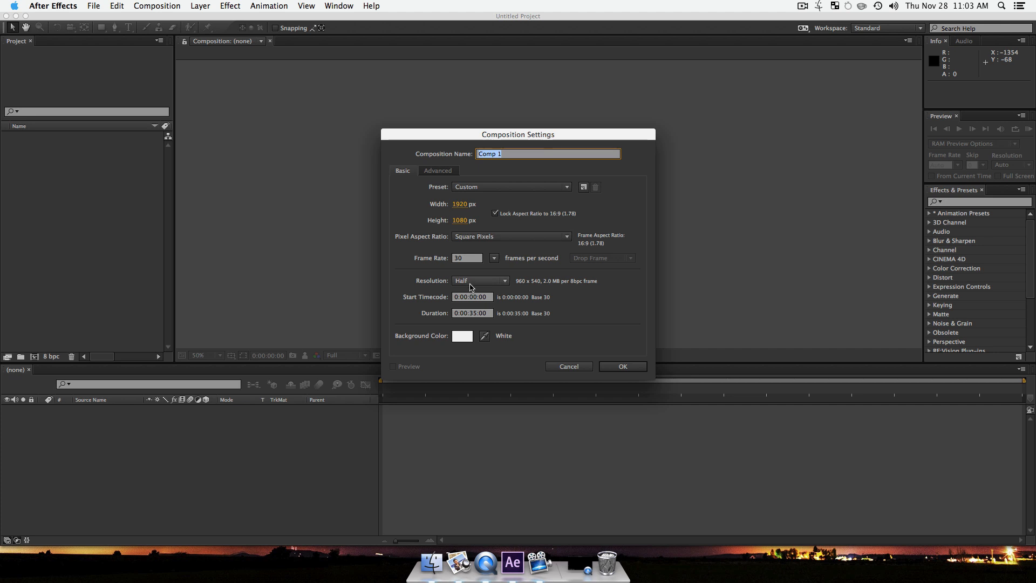
click(480, 317)
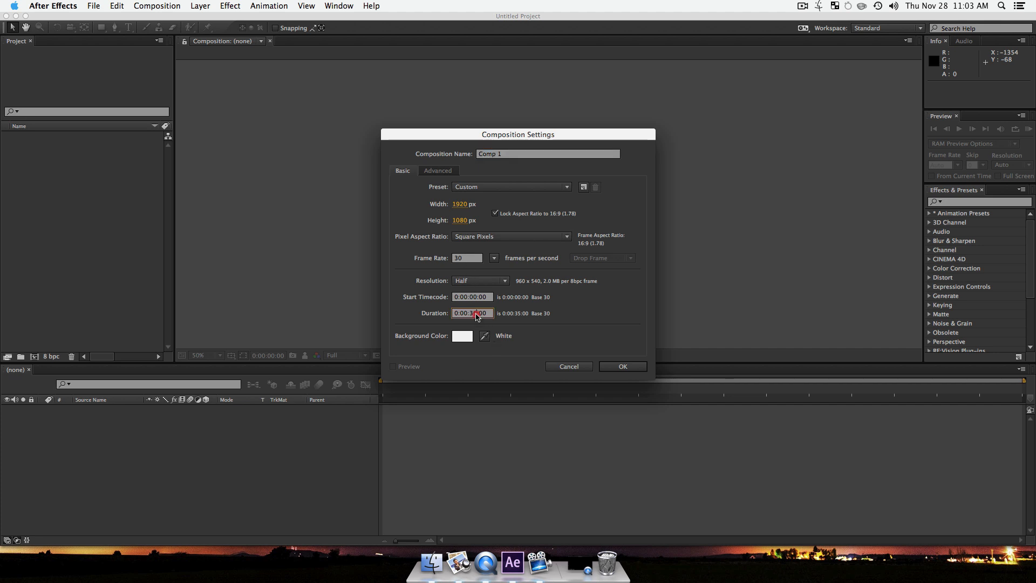
click(473, 313)
key(BackSpace)
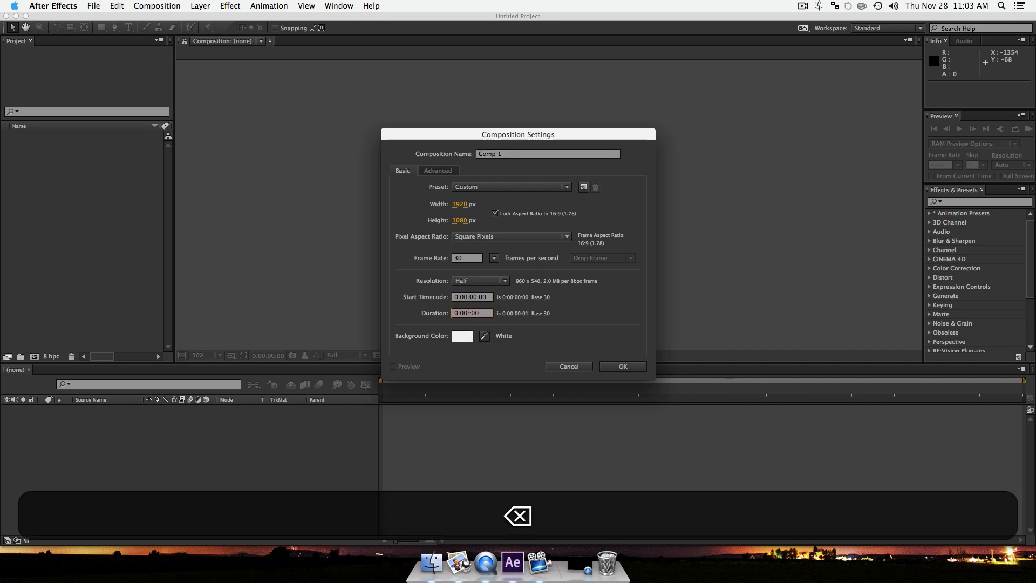
text(10:)
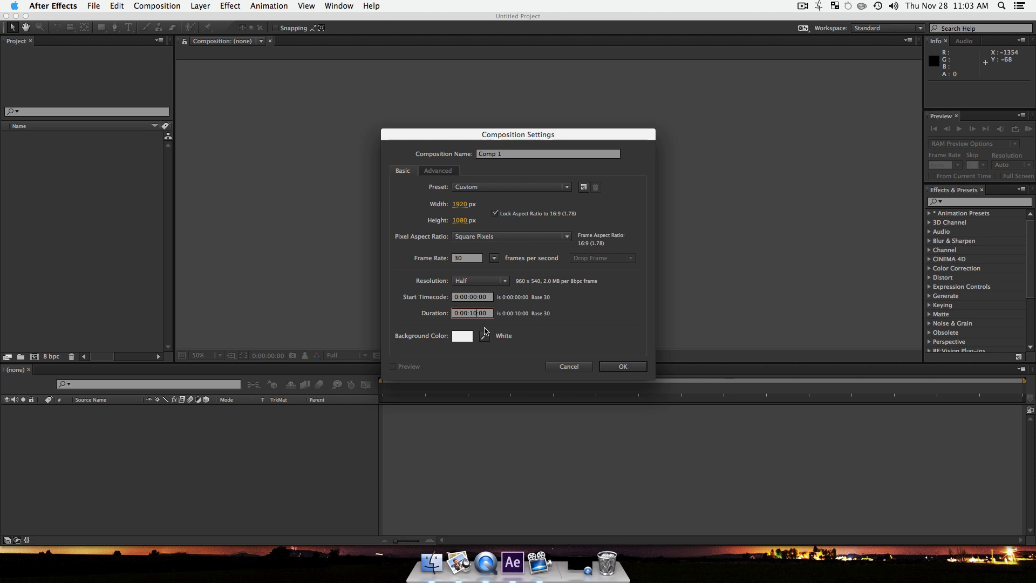
click(507, 155)
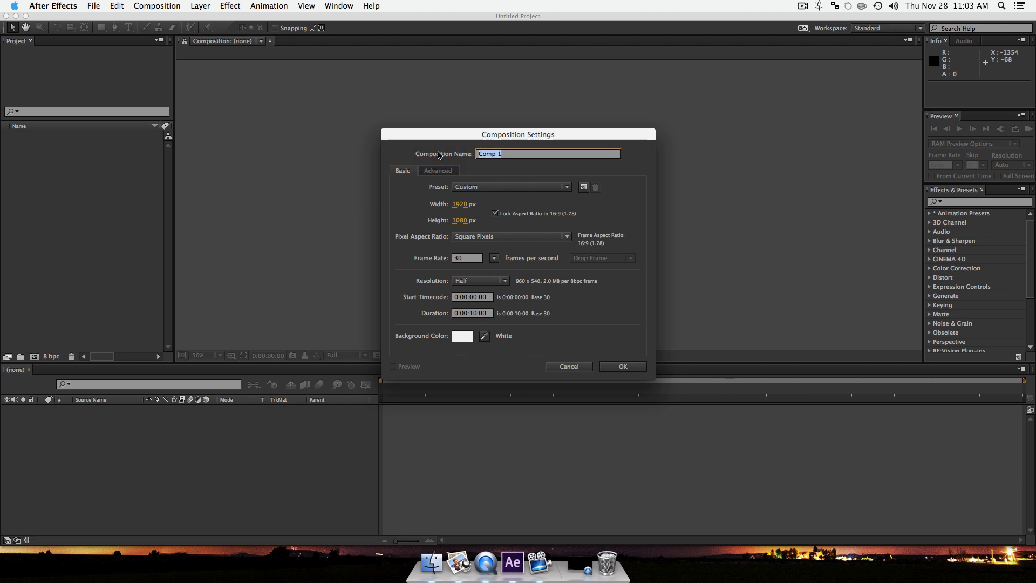
text(Final A)
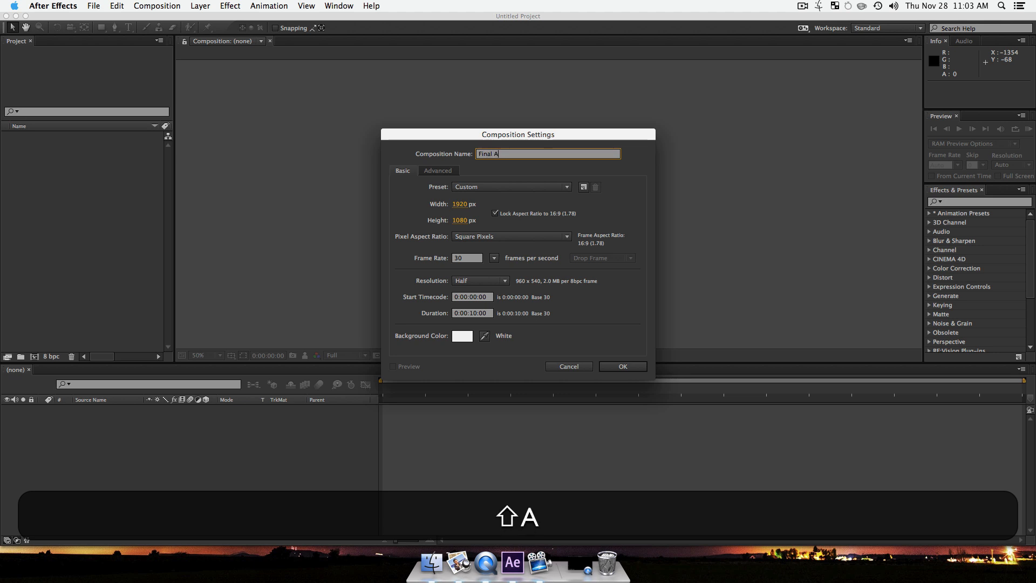
text(nimation)
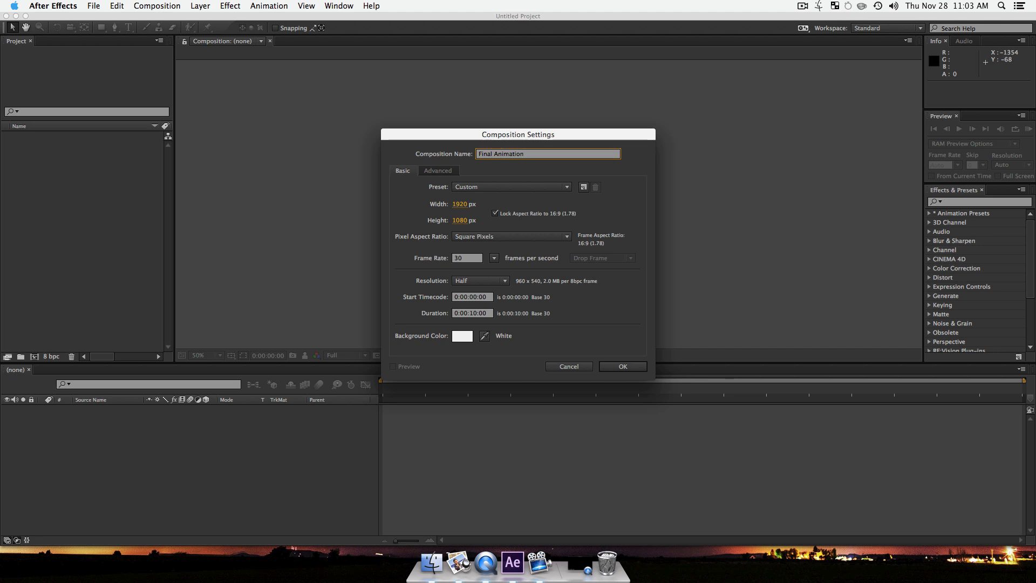
key(Return)
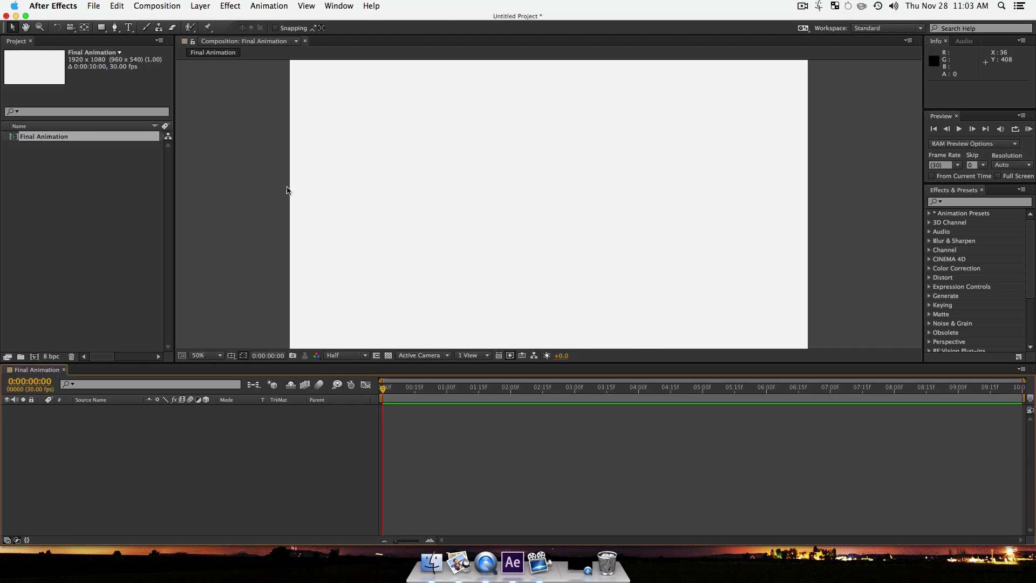
Step: Import the S6 - Color Scheme.ai file from Finder into the project
click(118, 219)
key(z)
alt+click(510, 209)
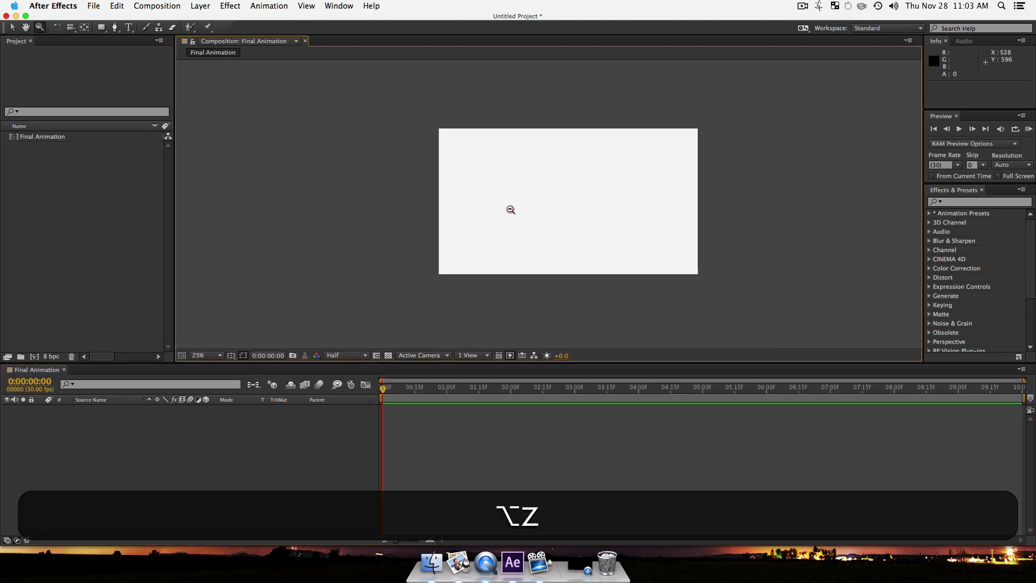
key(space)
drag(516, 188, 476, 186)
key(v)
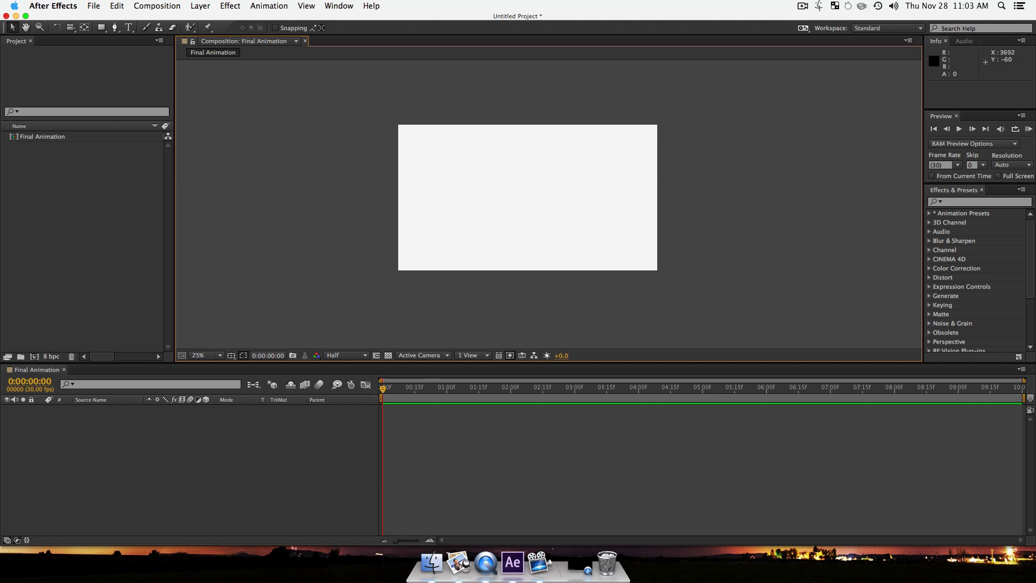
key(super+Tab)
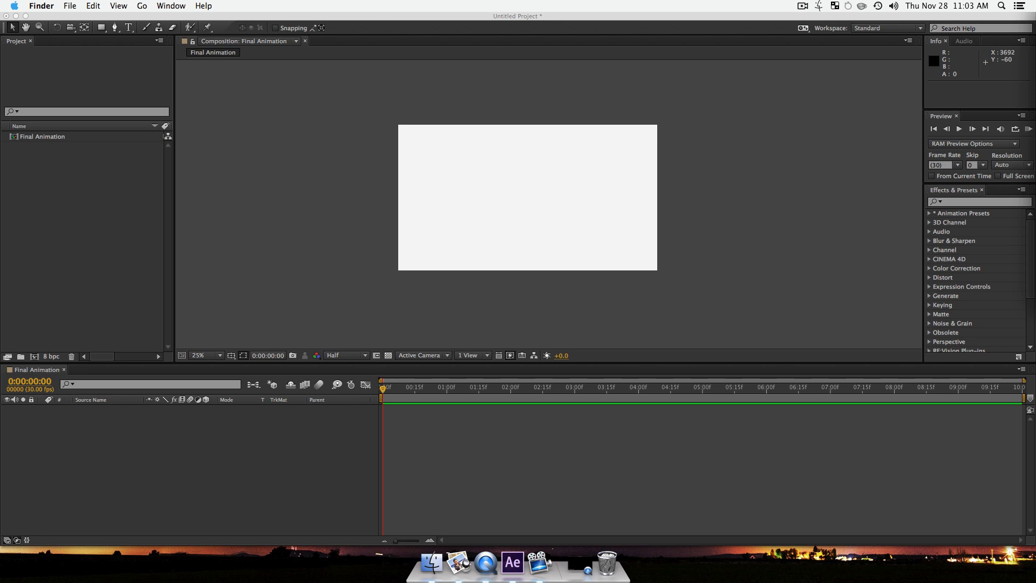
drag(1035, 110, 70, 158)
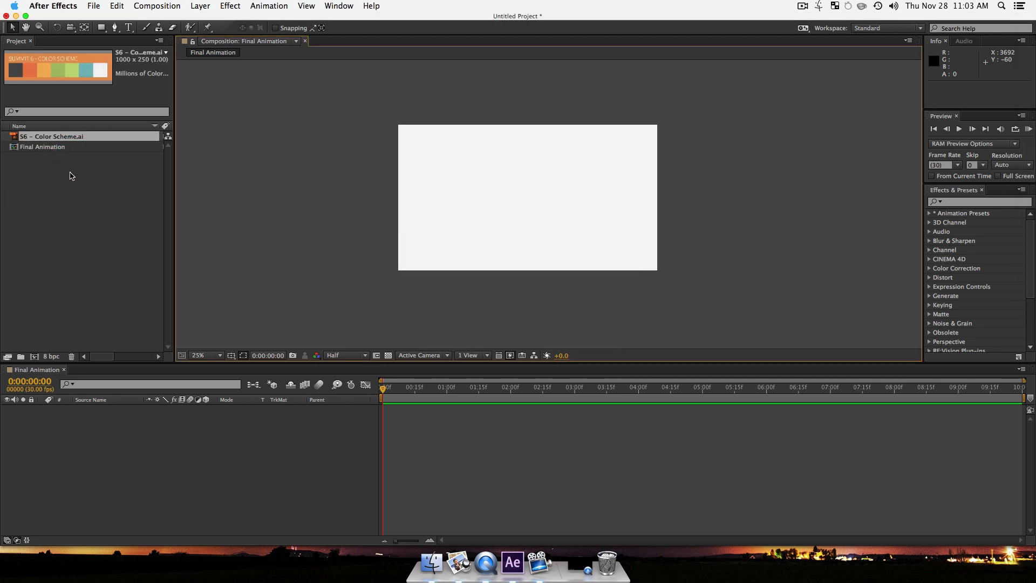
Step: Place the color scheme artwork in the upper-left corner of the Final Animation composition
drag(48, 139, 469, 142)
click(248, 484)
click(118, 459)
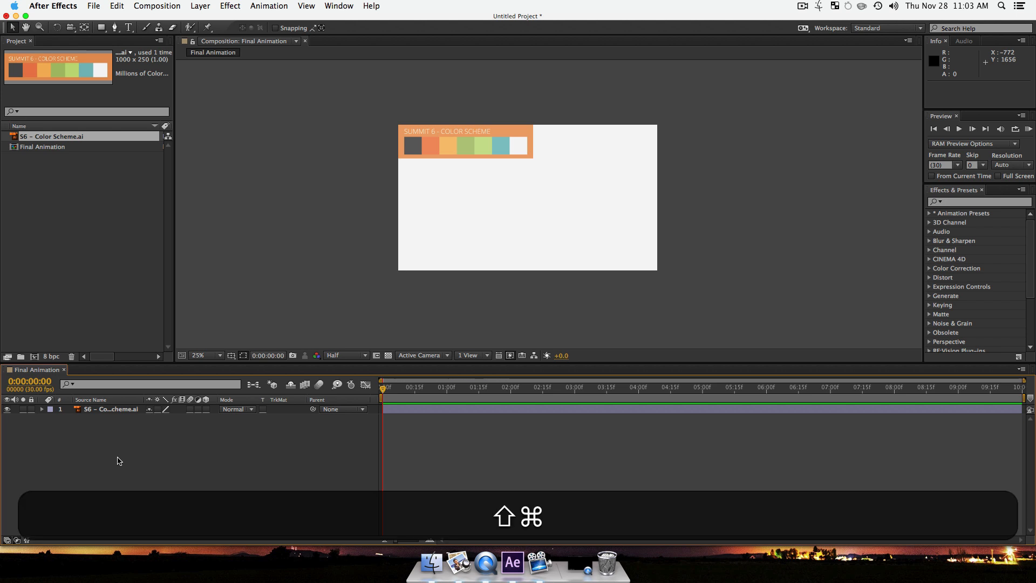
Step: Create a composition-sized solid named BG, with its color sampled from the yellow-orange swatch of the color scheme
key(shift+super+y)
shift+click(143, 484)
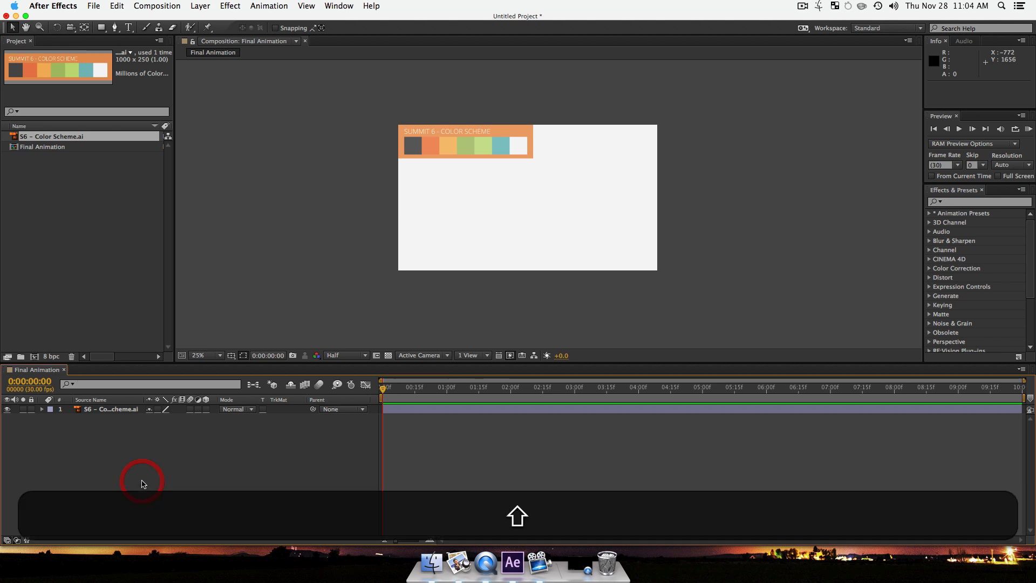
key(shift+super+y)
key(super+y)
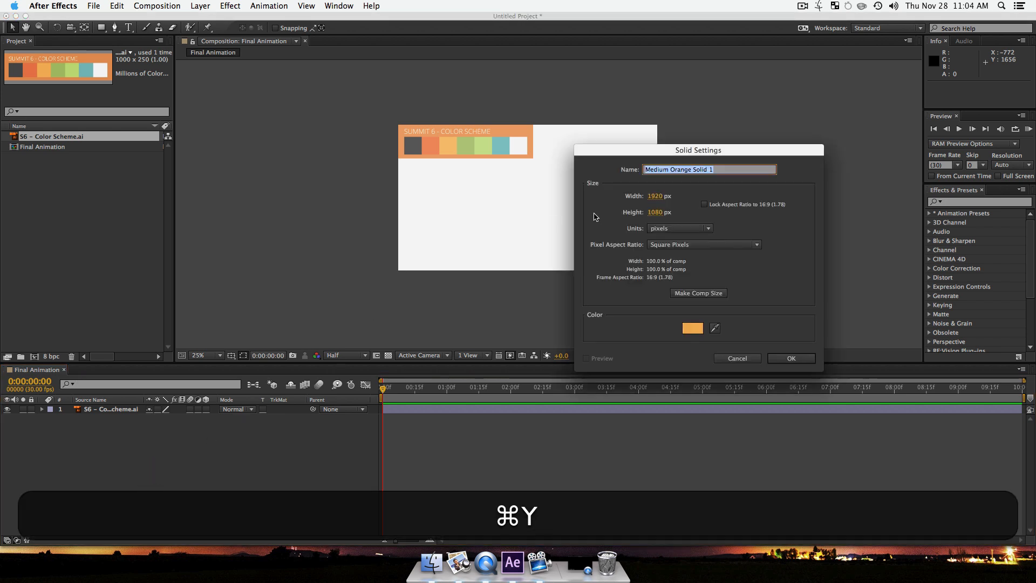
drag(739, 153, 681, 93)
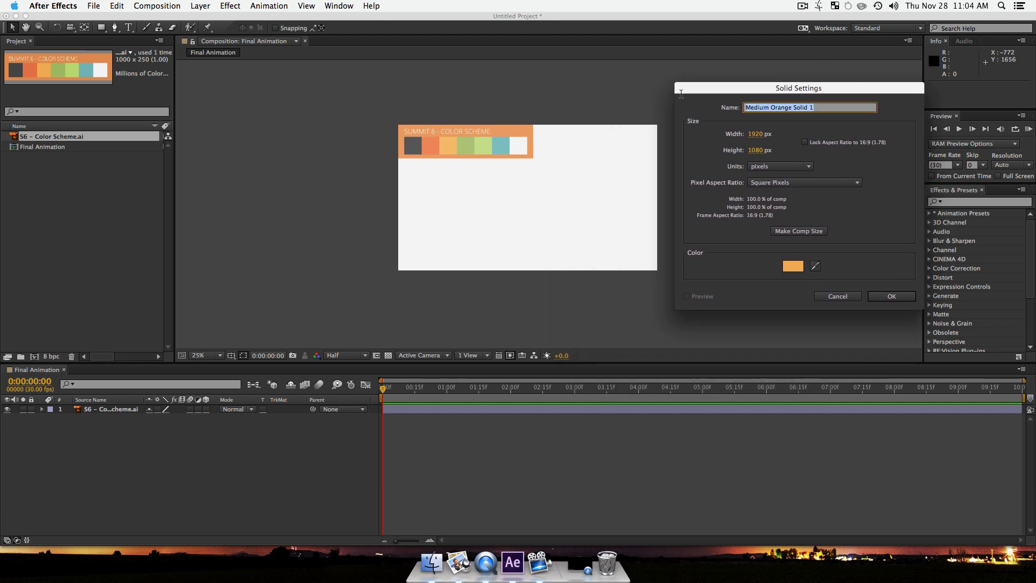
text(BG)
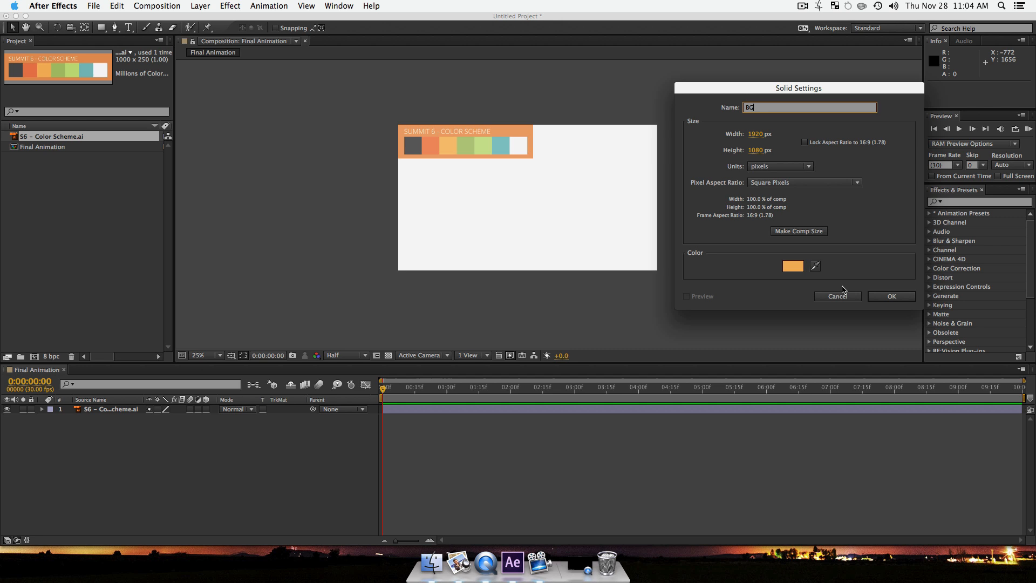
click(814, 266)
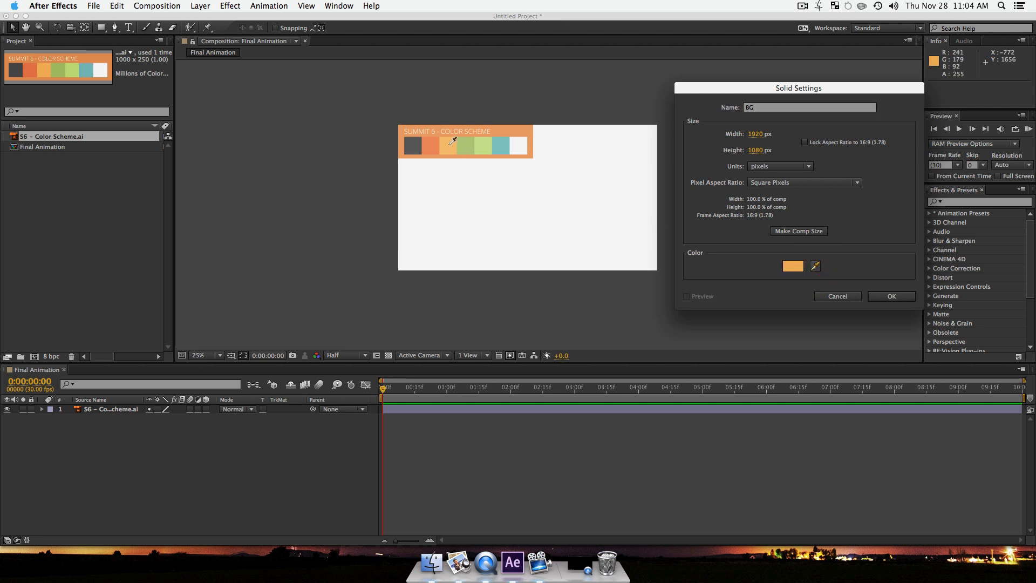
click(448, 144)
click(892, 297)
Step: Move the BG layer beneath the color scheme layer and deselect it
click(226, 497)
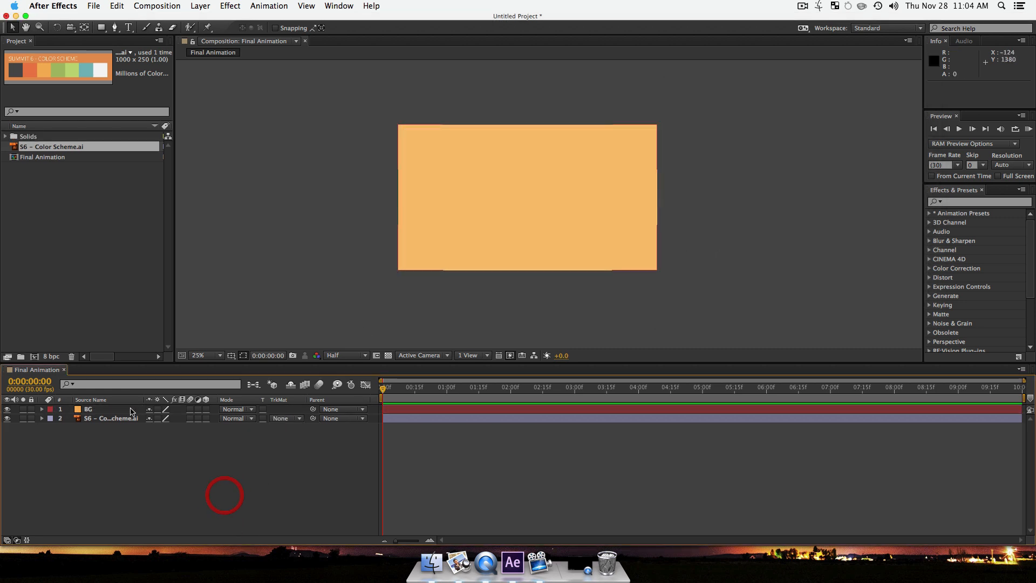
drag(128, 410, 118, 435)
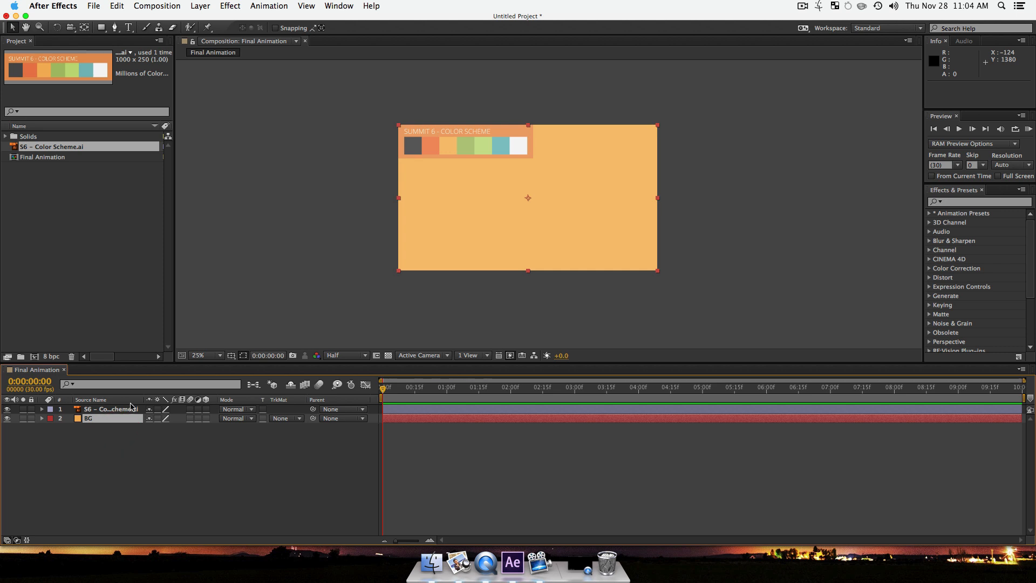
click(165, 462)
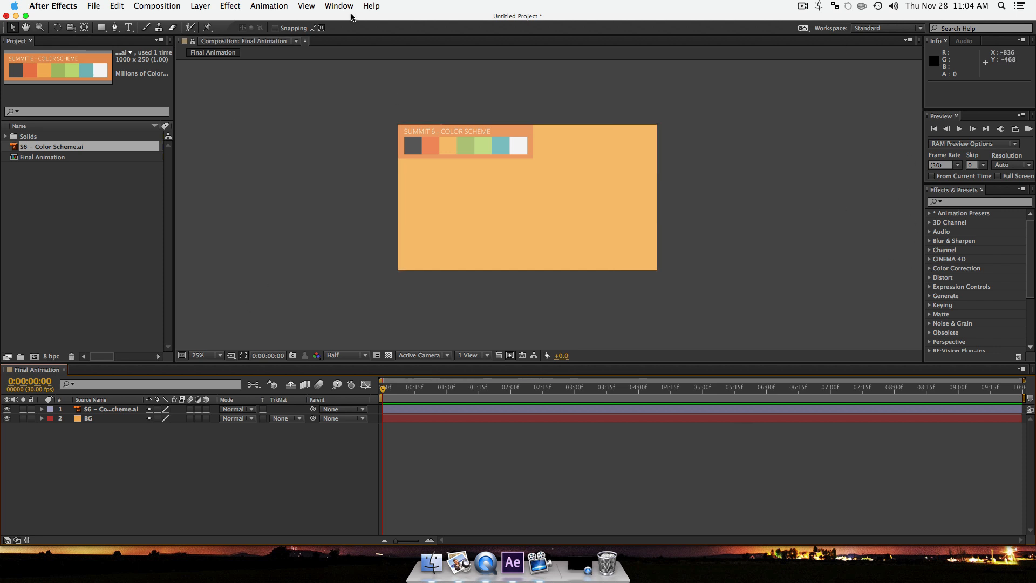
Step: Show the Align panel and dock it between the composition viewer and the Info and Preview panels
click(344, 5)
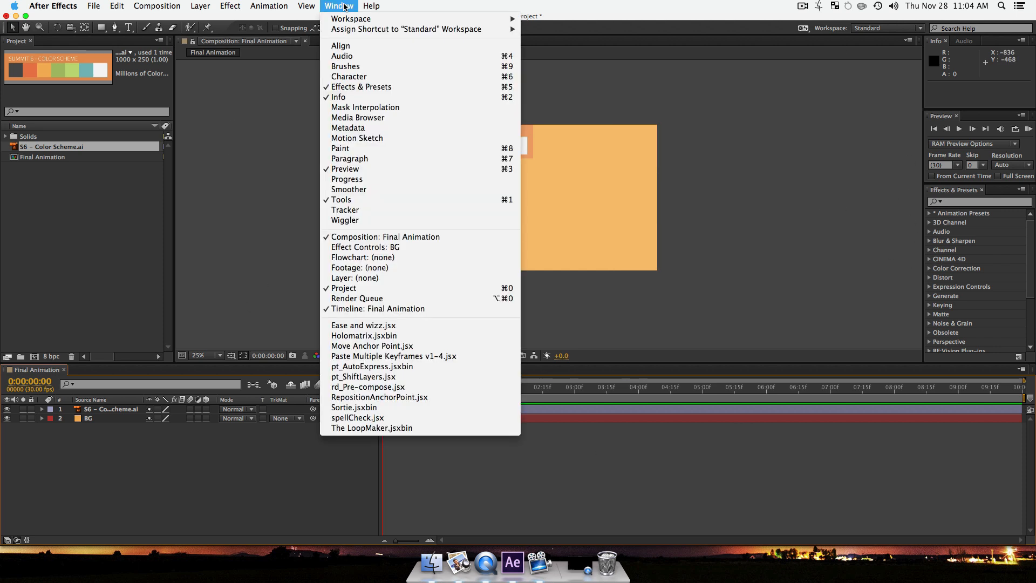
click(365, 50)
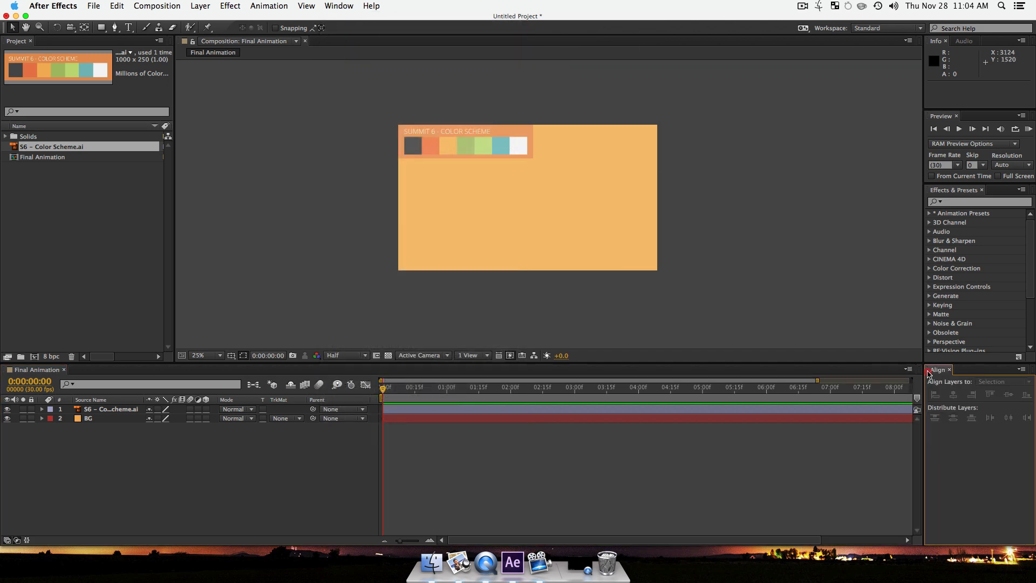
drag(928, 372, 906, 186)
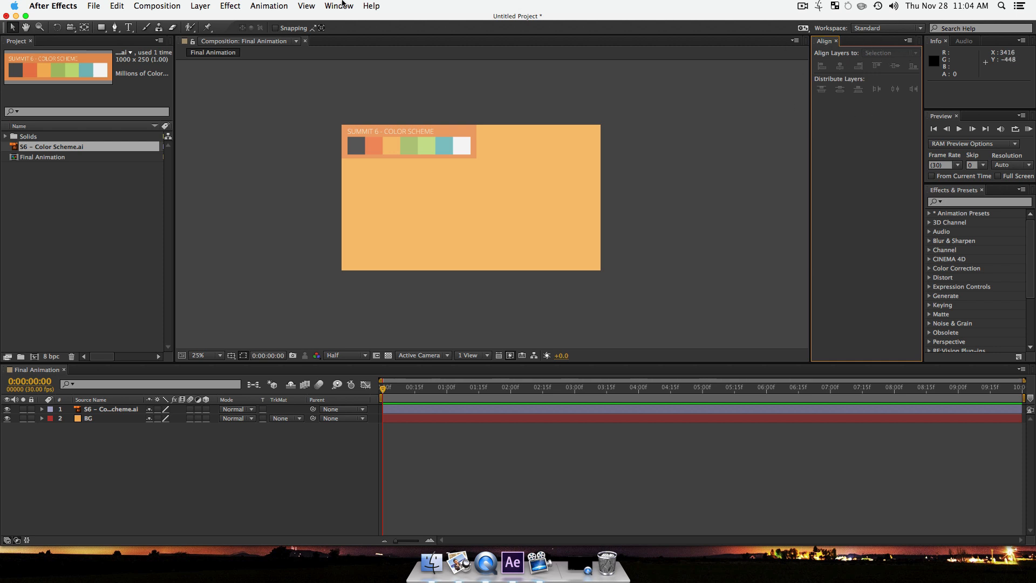
Step: Open the Move Anchor Point script panel and dock it directly below the Align panel
click(342, 6)
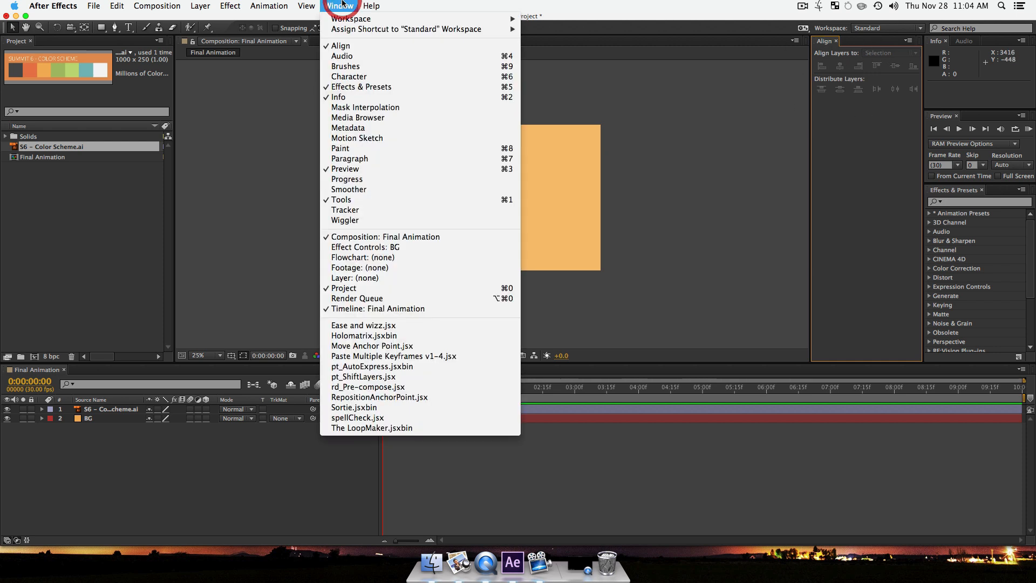
click(365, 345)
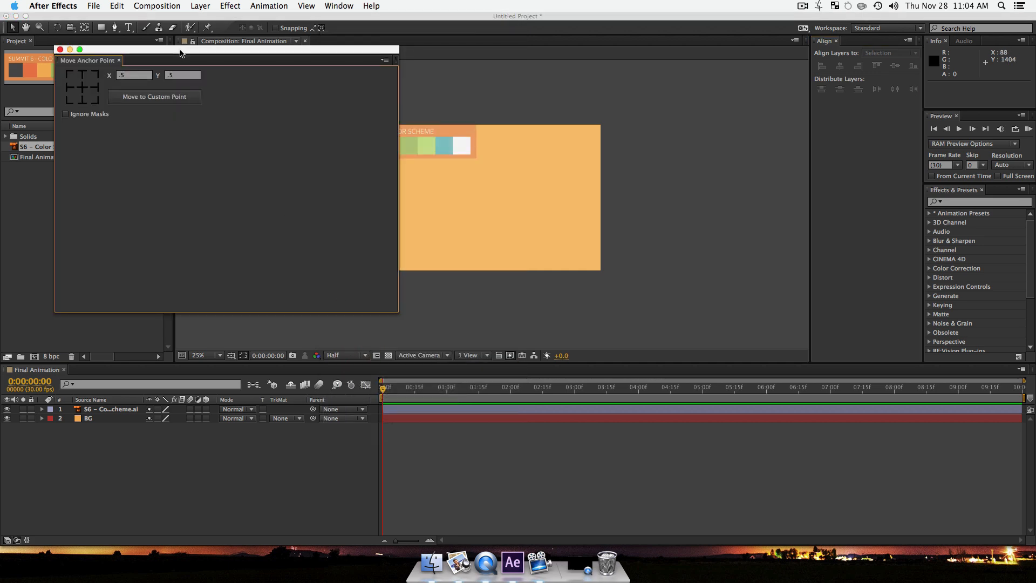
drag(185, 52, 858, 191)
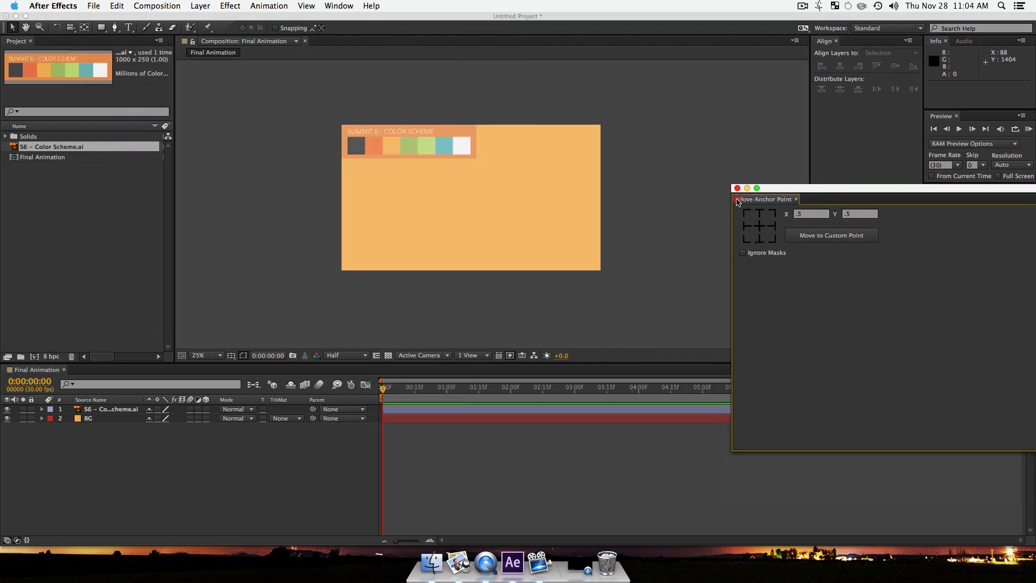
drag(737, 202, 844, 313)
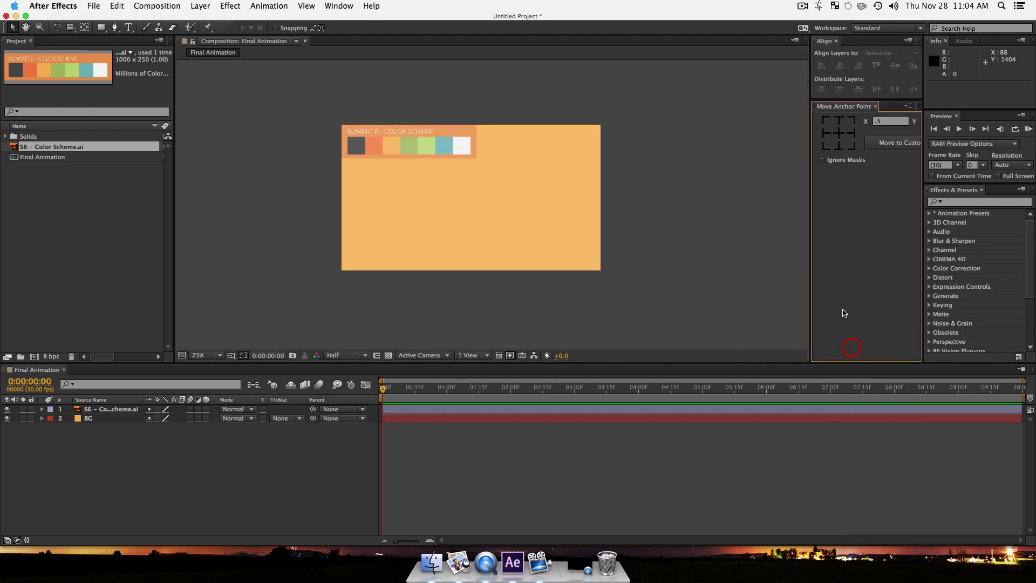
Step: Widen the docked Align and Move Anchor Point panels slightly and leave no layer selected
mouse_move(811, 168)
mouse_down()
mouse_move(775, 171)
mouse_move(800, 173)
mouse_up()
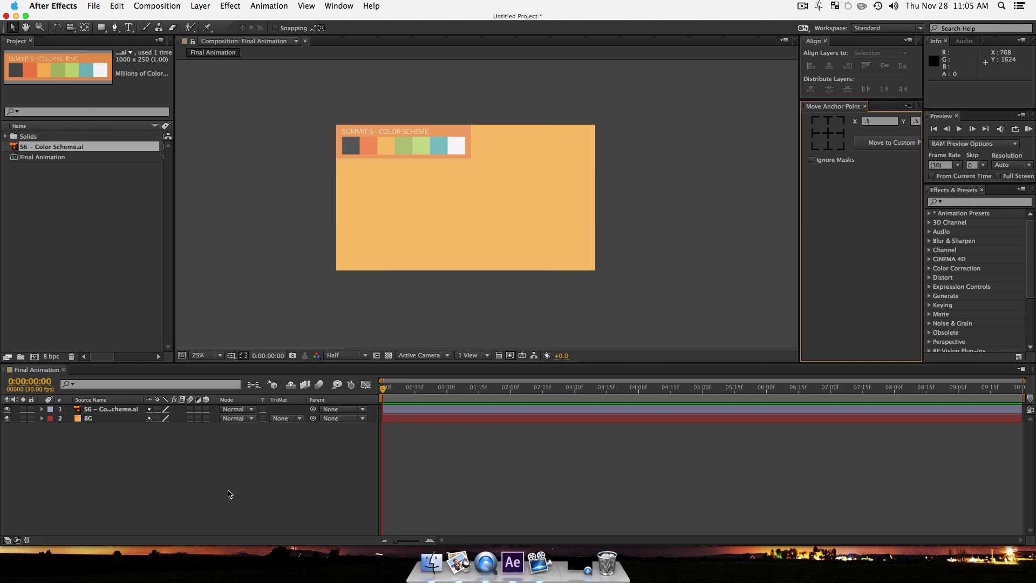
click(230, 494)
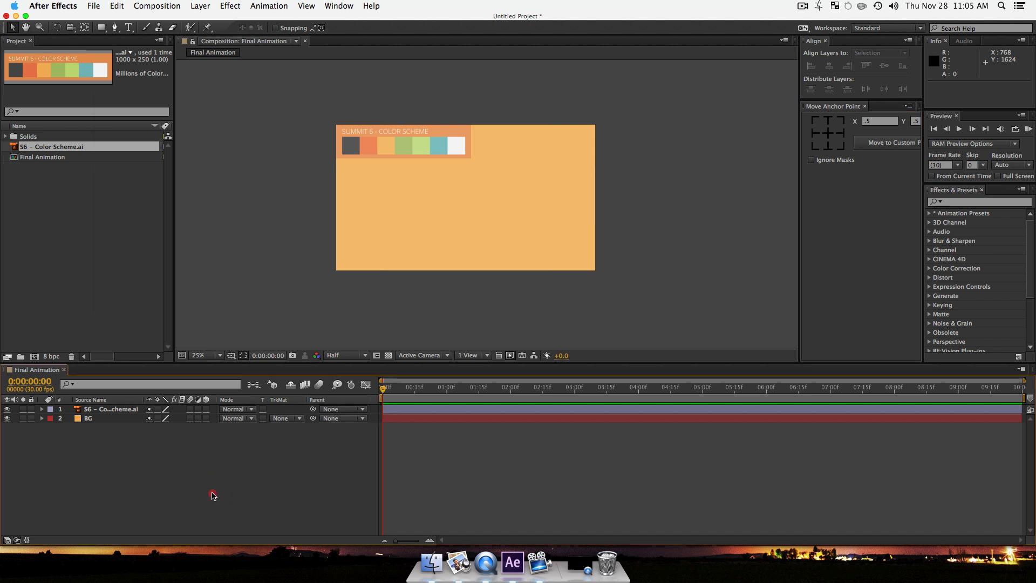
click(212, 492)
Step: Draw an orange square about 230 px wide near the center of the composition with the Rectangle tool
click(101, 28)
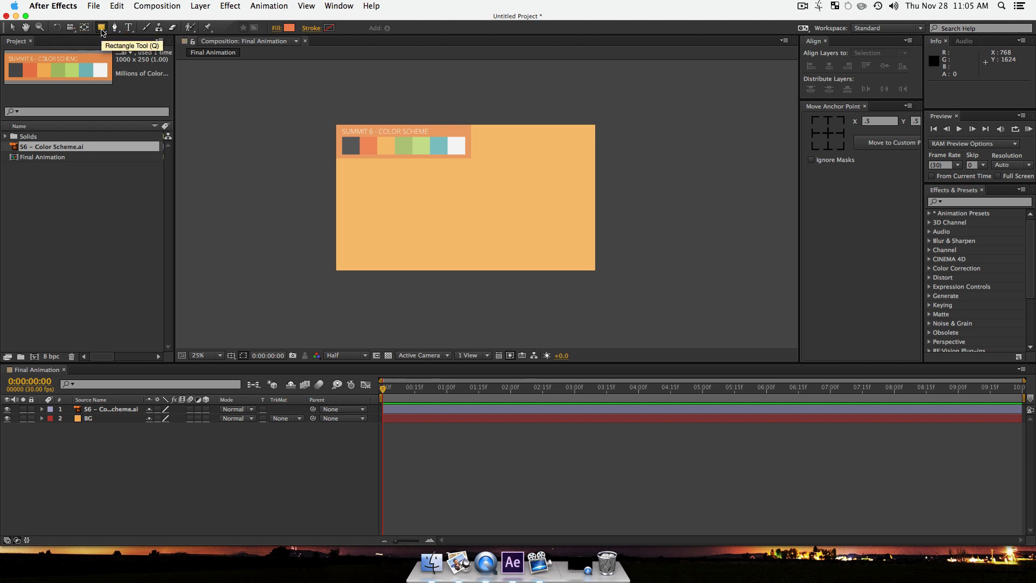
drag(440, 180, 472, 210)
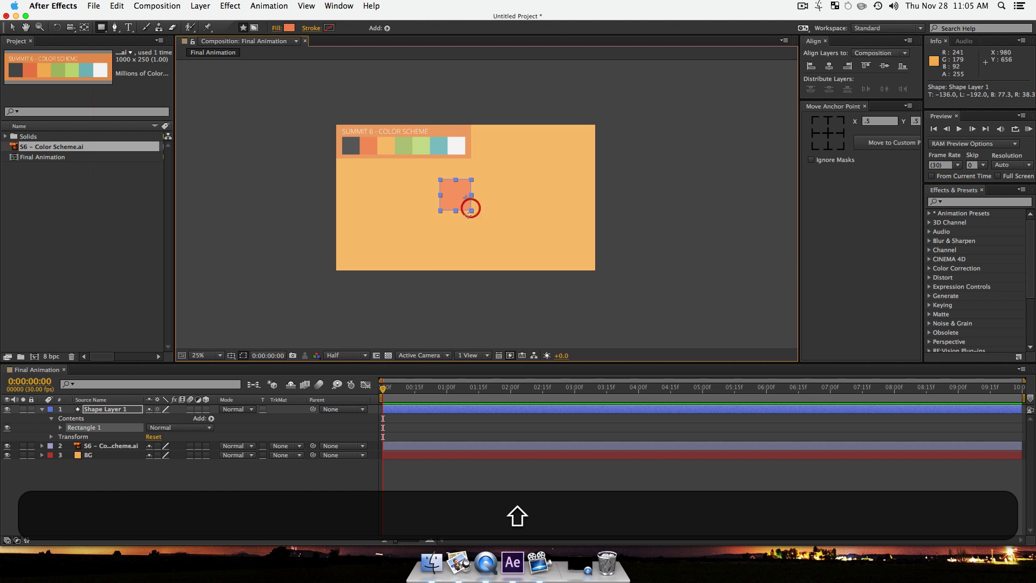
key(z)
click(464, 210)
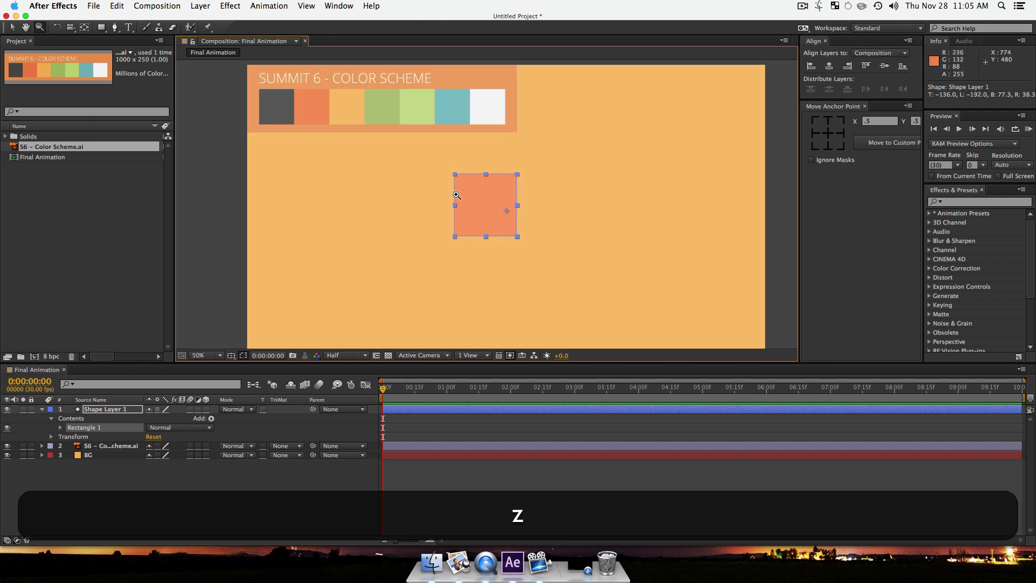
key(v)
key(space)
drag(542, 237, 489, 194)
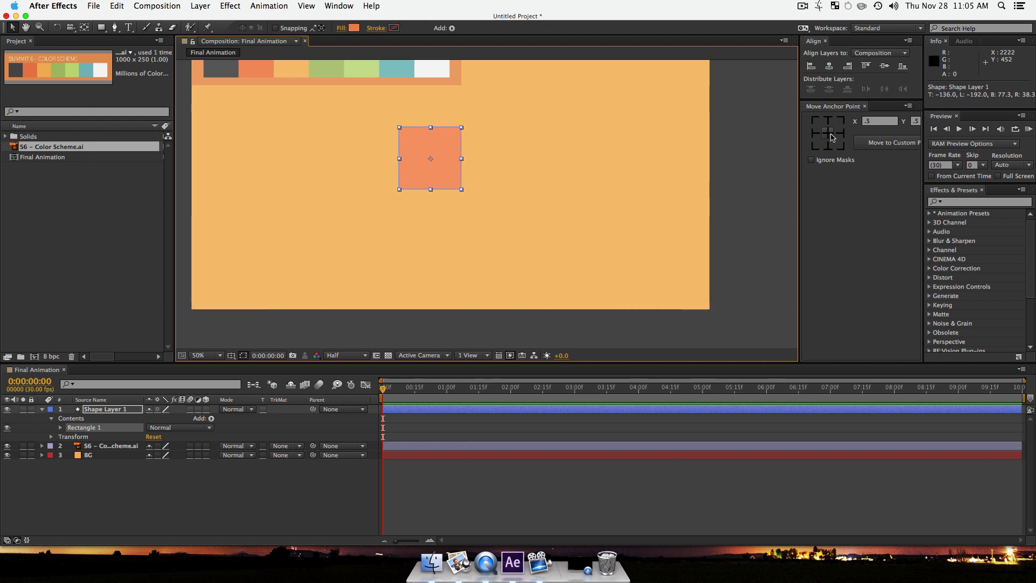
Step: Move the square layer's anchor point to its center, and center the layer horizontally and vertically in the composition
click(196, 490)
click(102, 410)
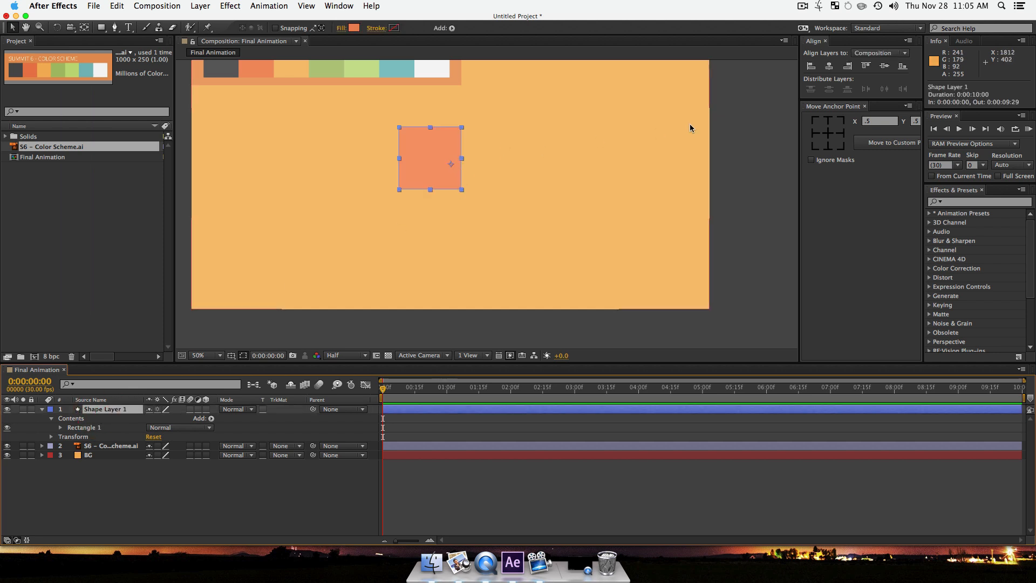
click(828, 132)
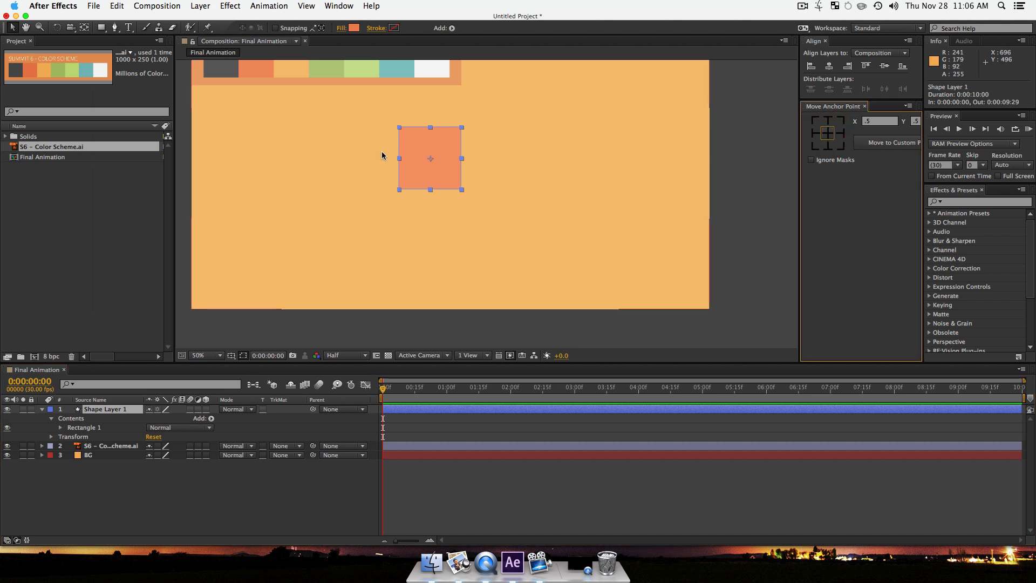
click(829, 66)
click(884, 66)
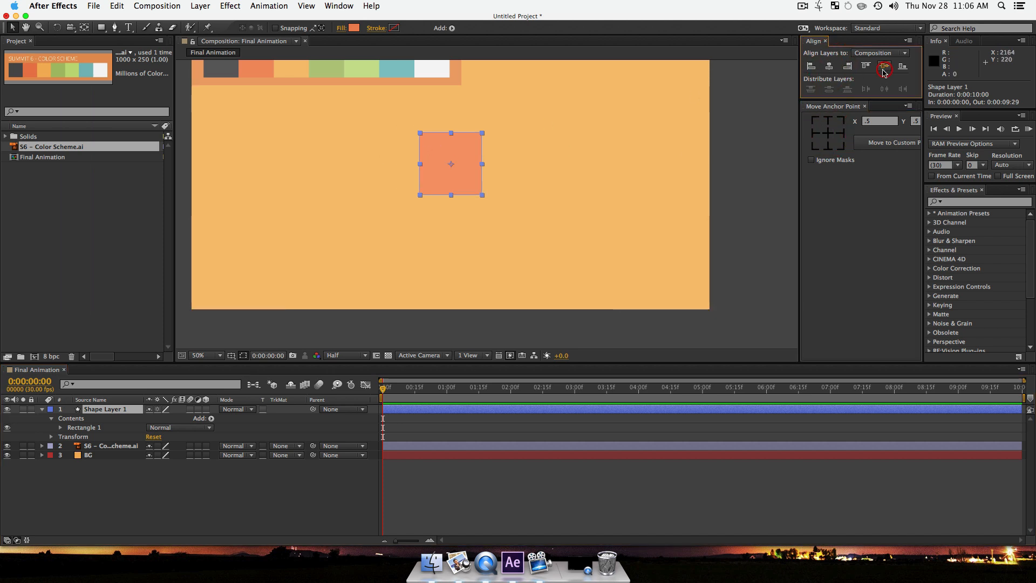
key(space)
drag(575, 179, 601, 208)
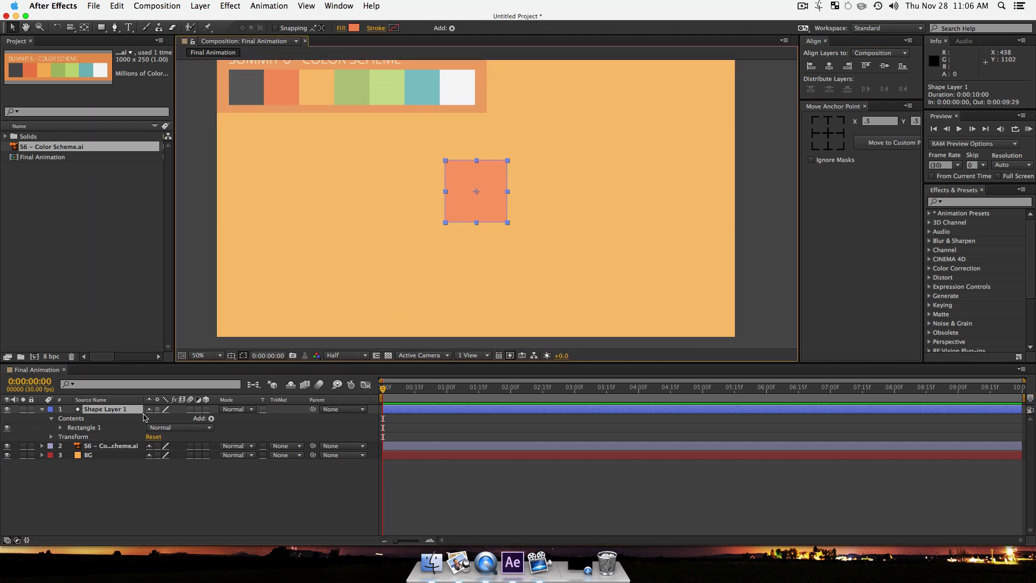
Step: Scale the square layer down to 78% and deselect it
key(s)
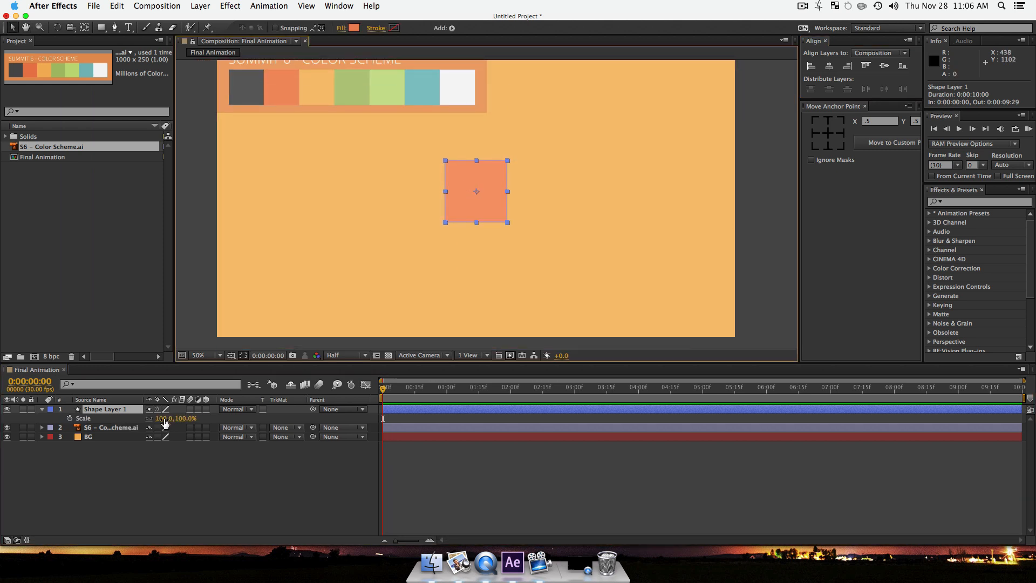
drag(168, 419, 158, 424)
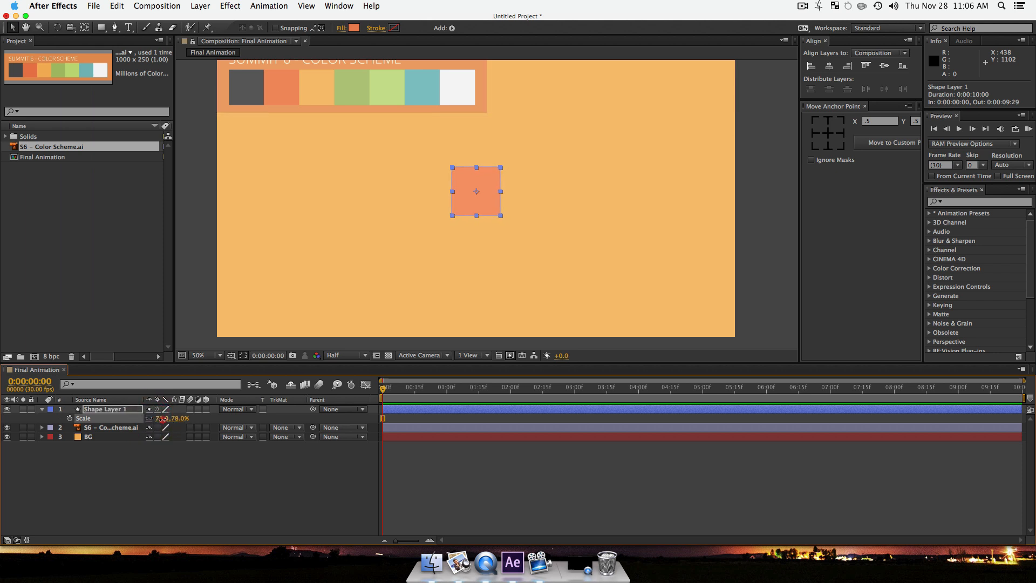
click(185, 485)
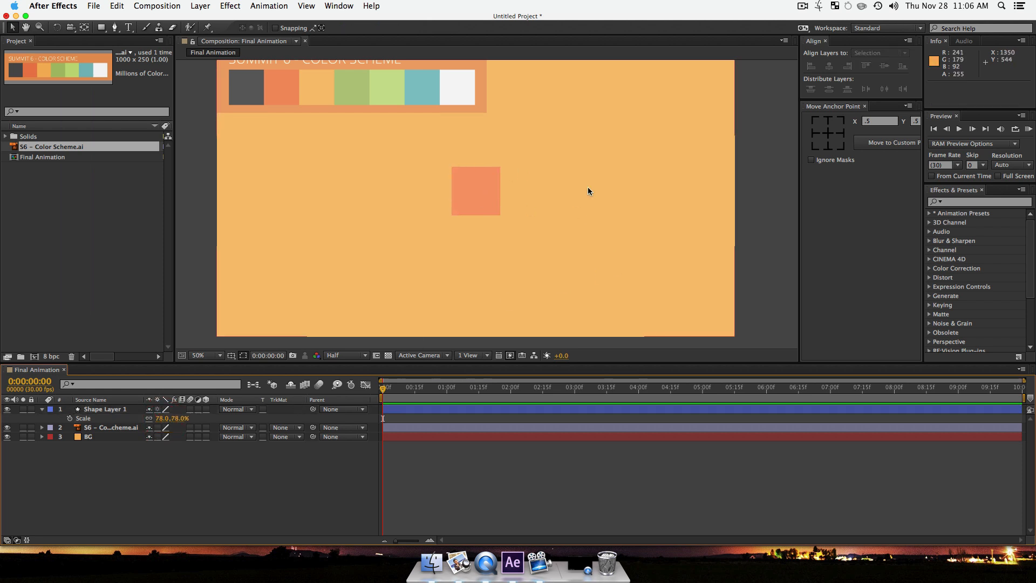
key(space)
drag(620, 140, 632, 168)
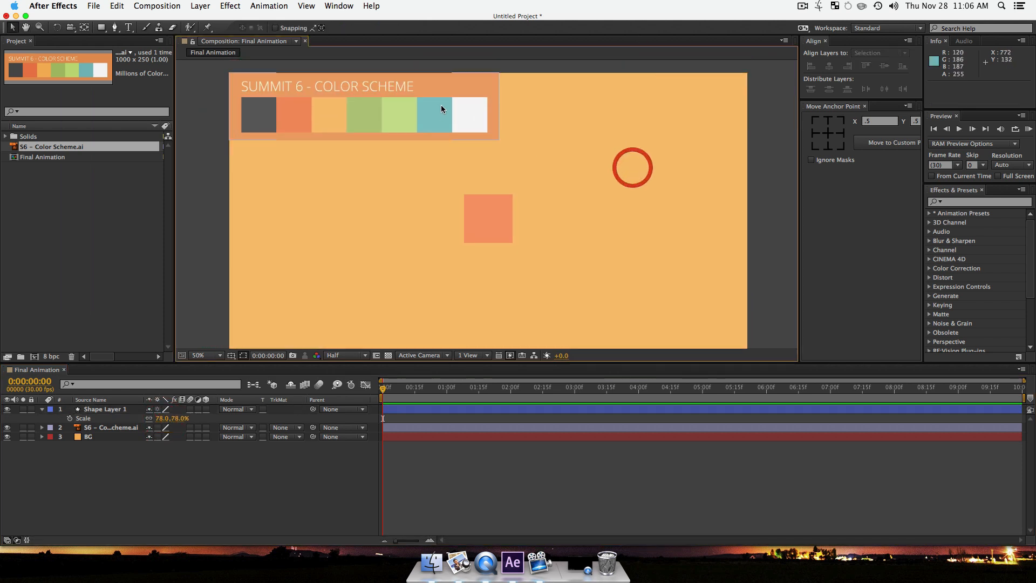
key(space)
drag(441, 229, 433, 206)
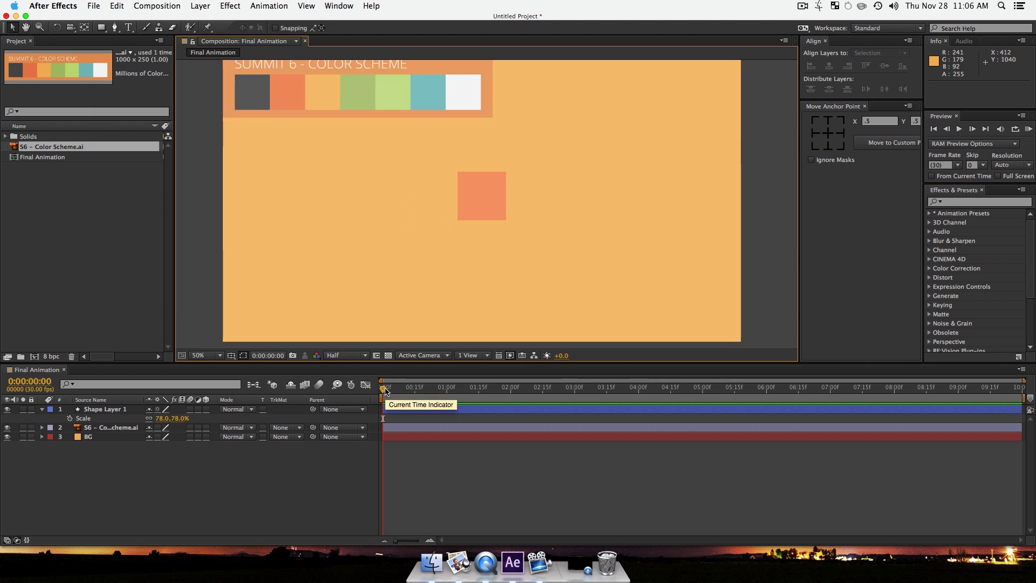
Step: Set a Rotation keyframe on Shape Layer 1 at 0:00:00:20
click(381, 390)
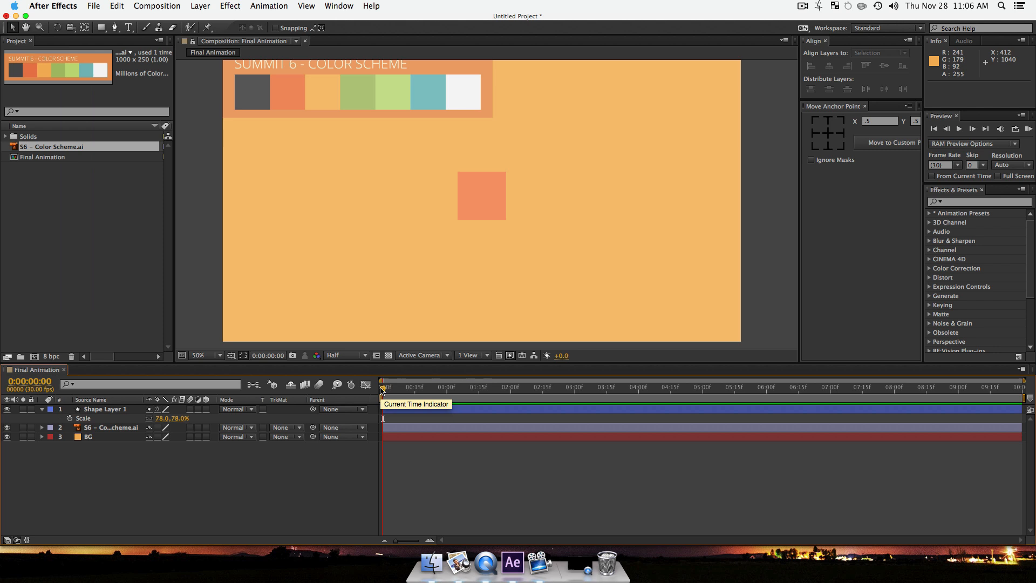
key(shift)
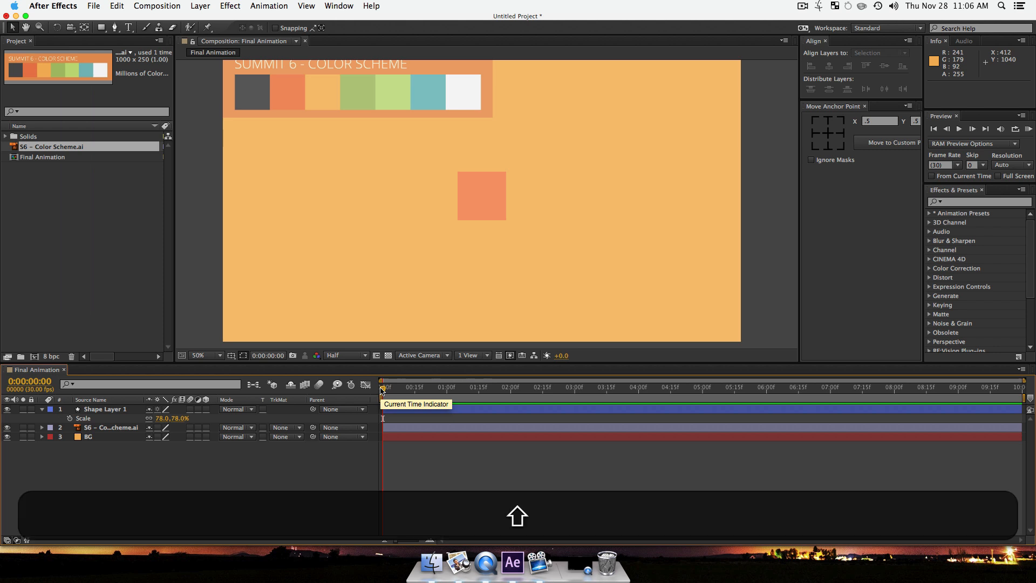
key(shift+Page_Down)
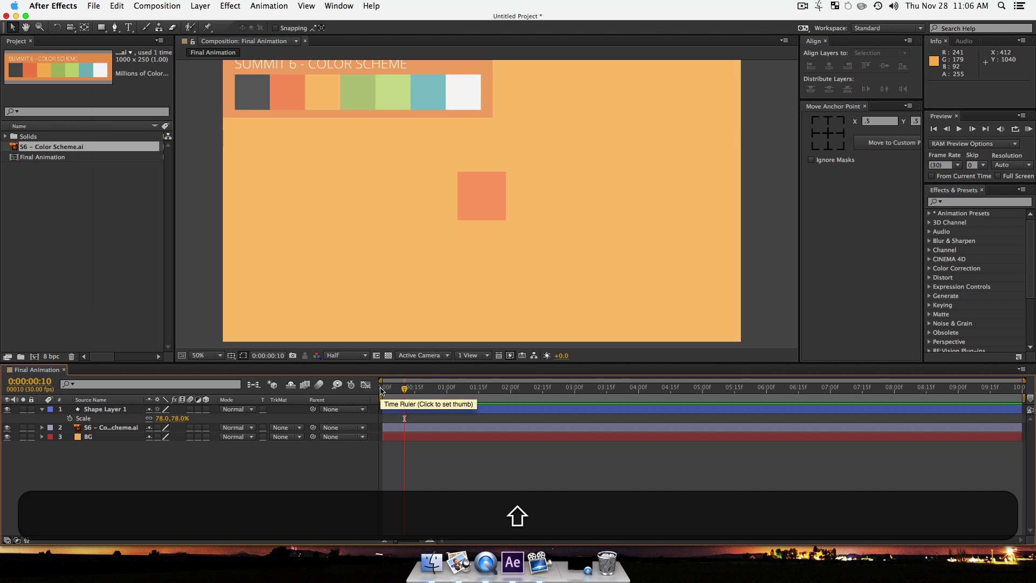
key(shift+Page_Down)
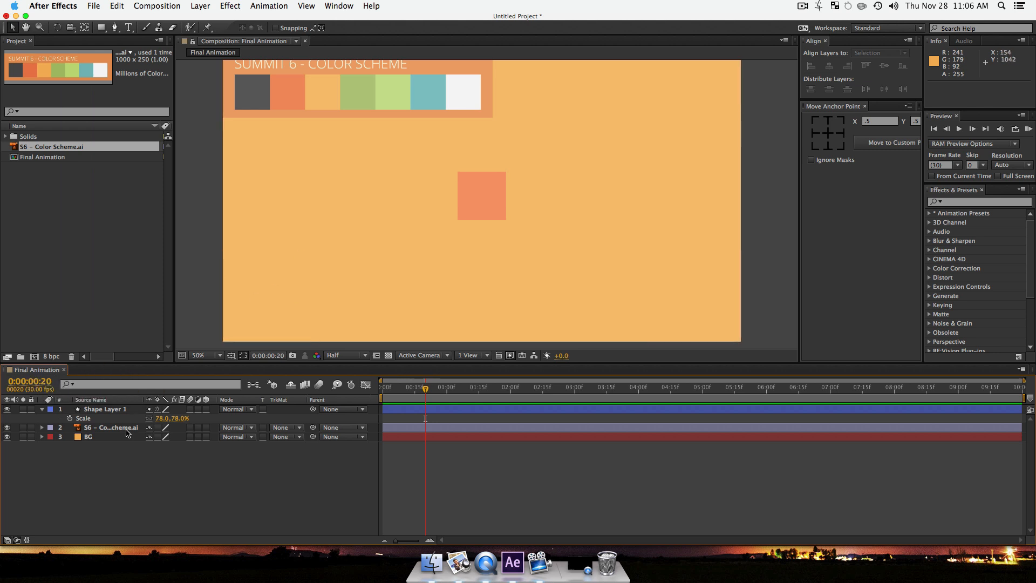
click(108, 409)
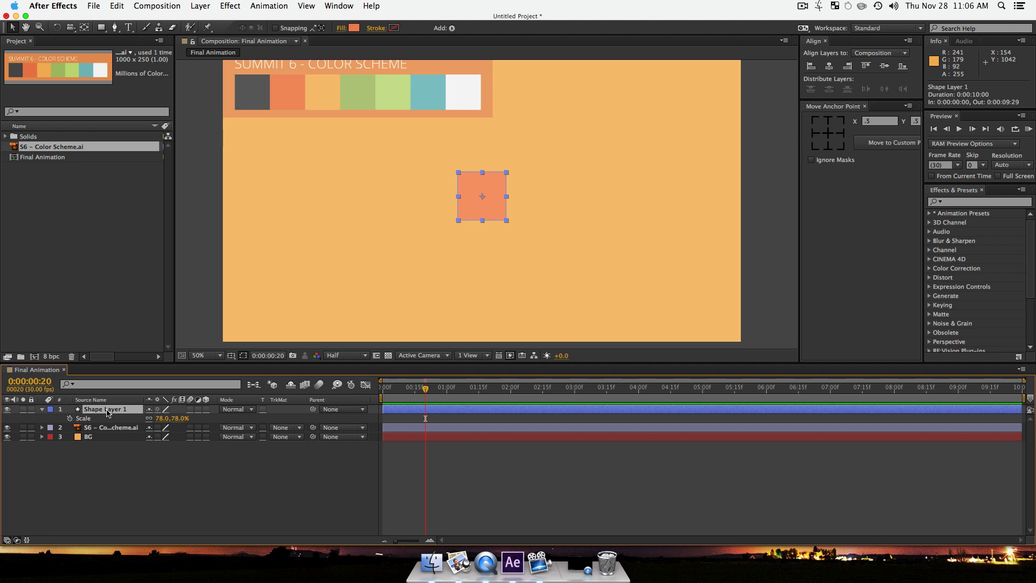
key(r)
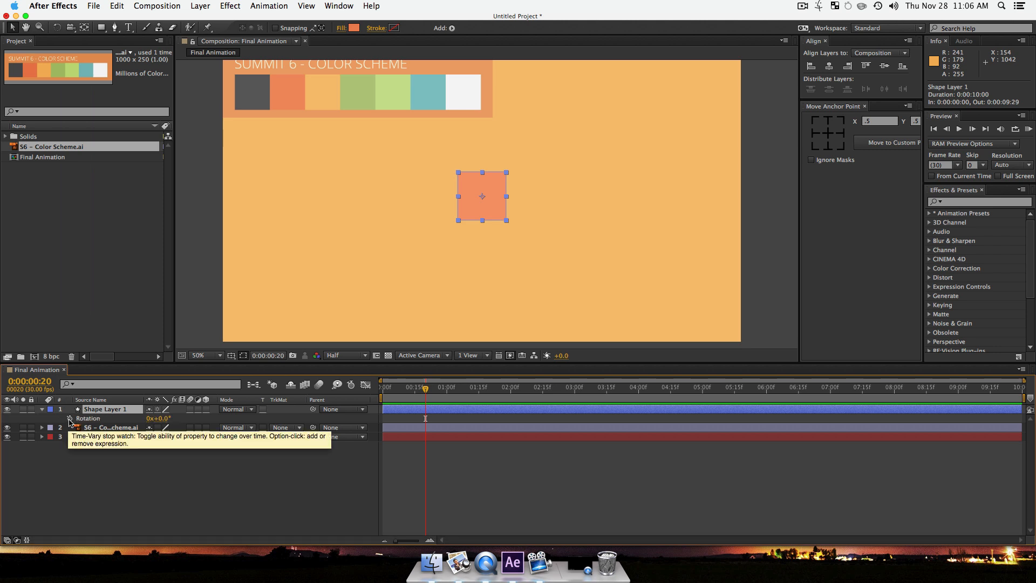
click(69, 419)
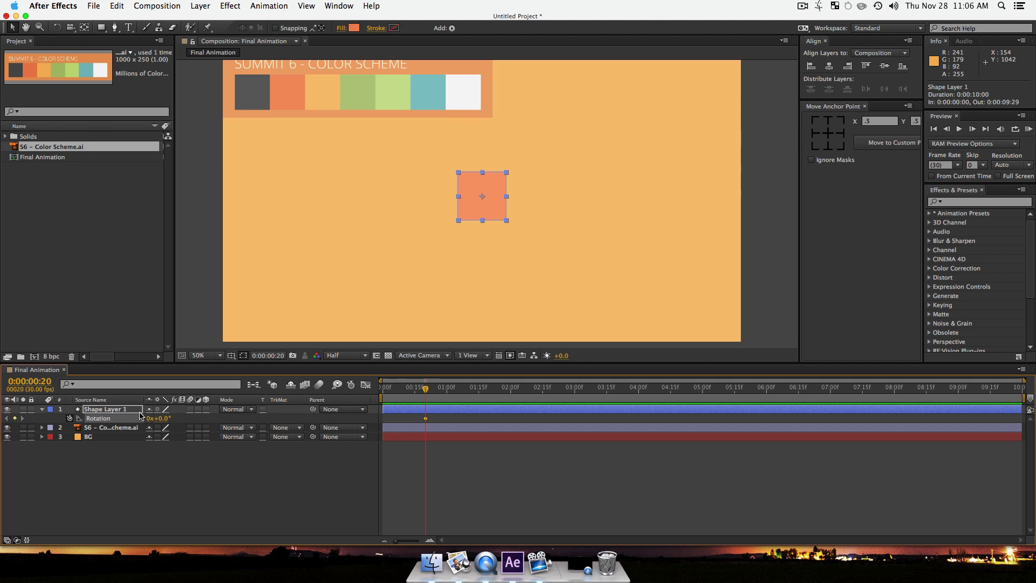
Step: Set a Scale keyframe on Shape Layer 1 at 0:00:00:20 and show only its keyframed properties
key(s)
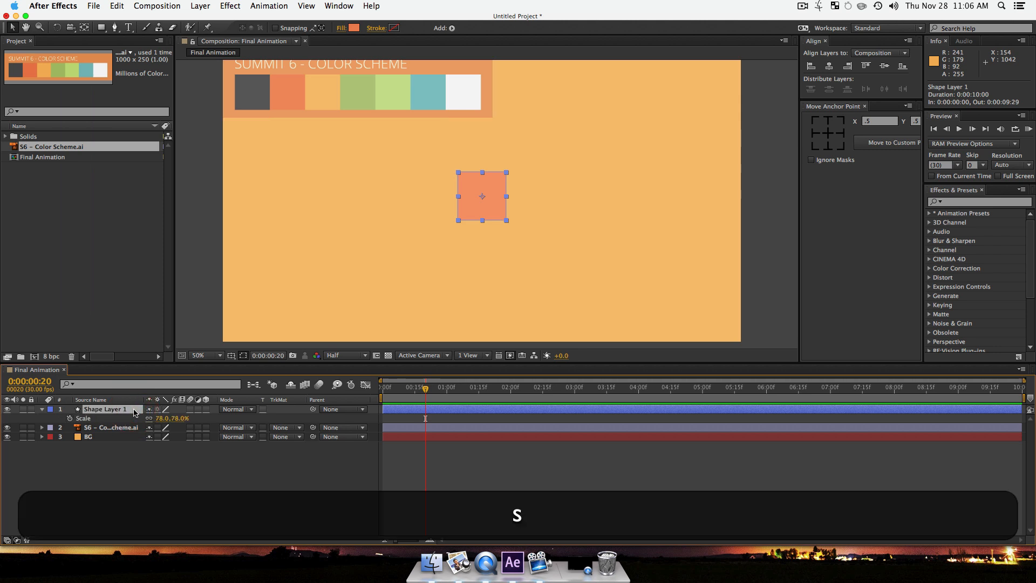
click(69, 419)
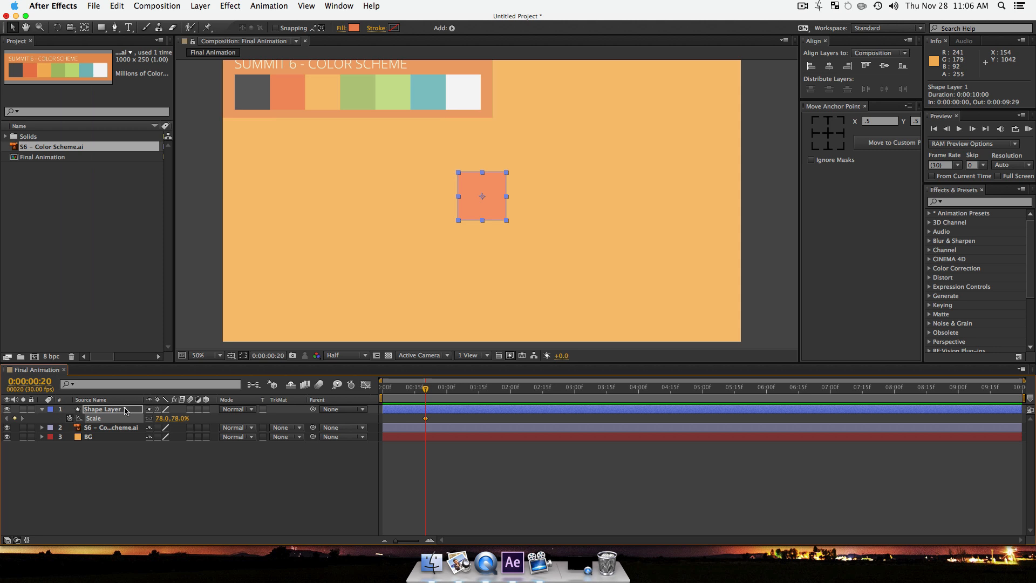
key(u)
key(u)
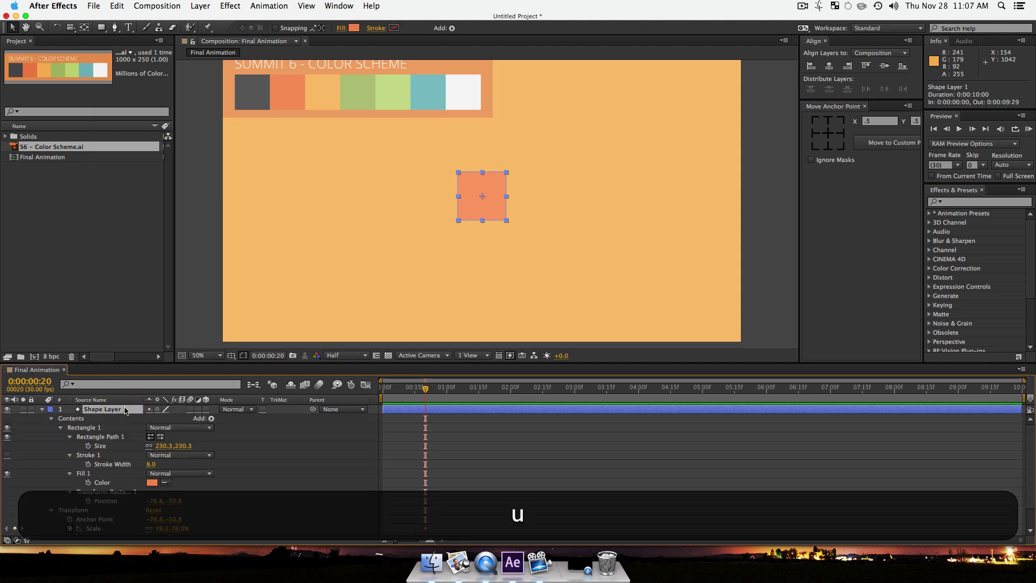
key(u)
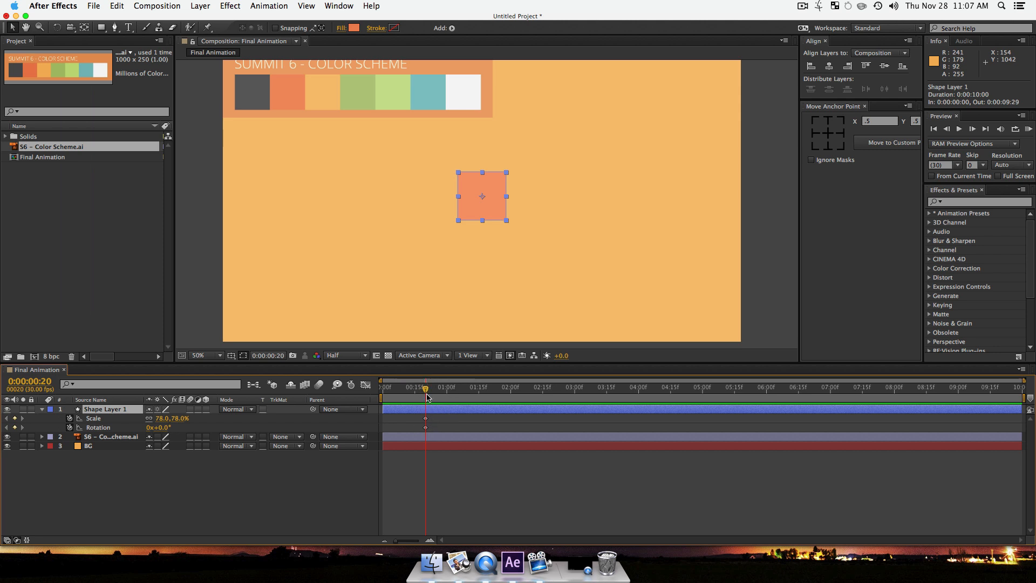
Step: Keyframe the Scale of Shape Layer 1 at 0% at 0:00:00:01
drag(425, 389, 384, 399)
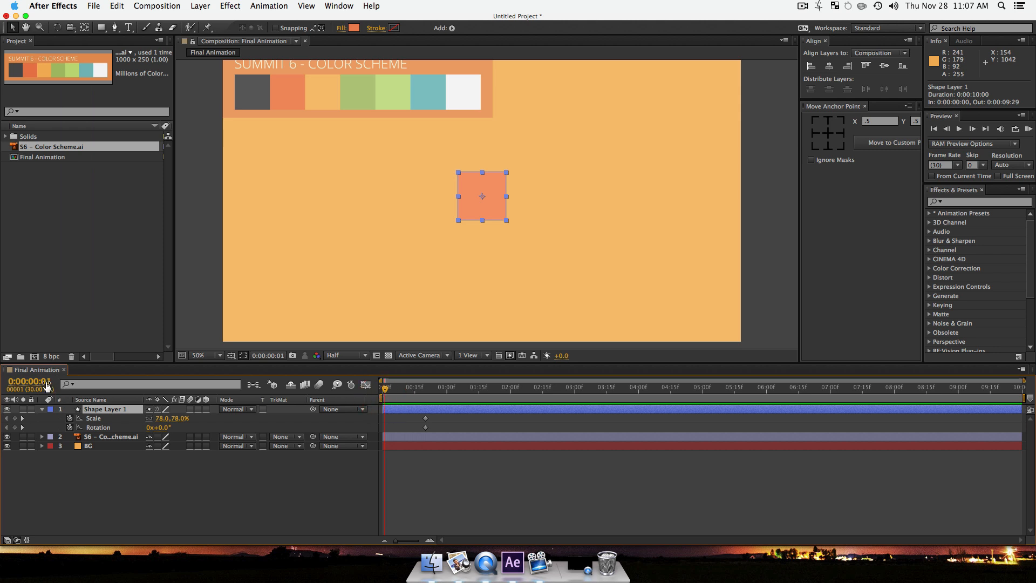
click(164, 419)
text(0)
key(Return)
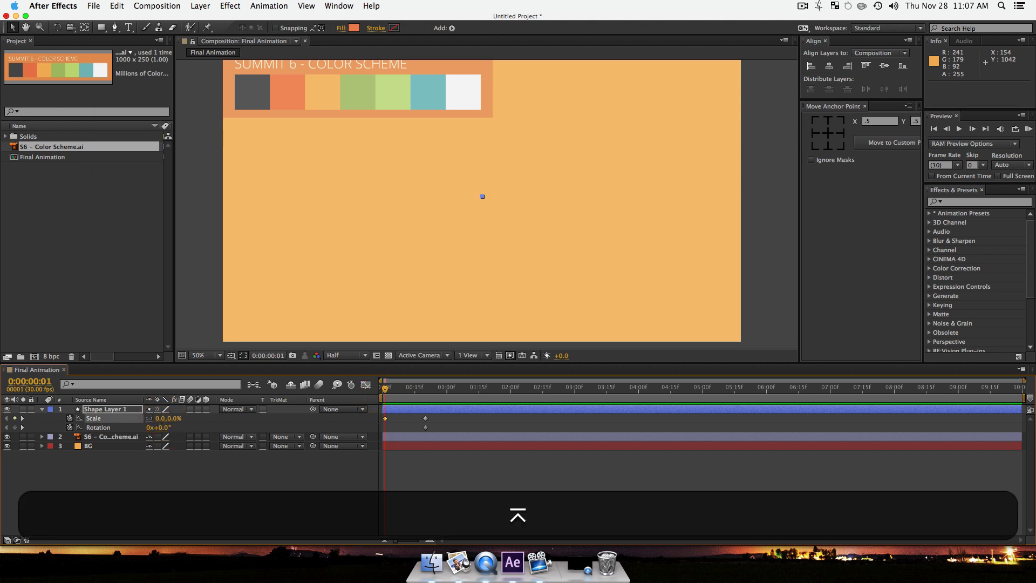
Step: Add a Rotation keyframe at 0:00:00:01 and set the Rotation keyframe at 0:00:00:20 to 45°
click(14, 427)
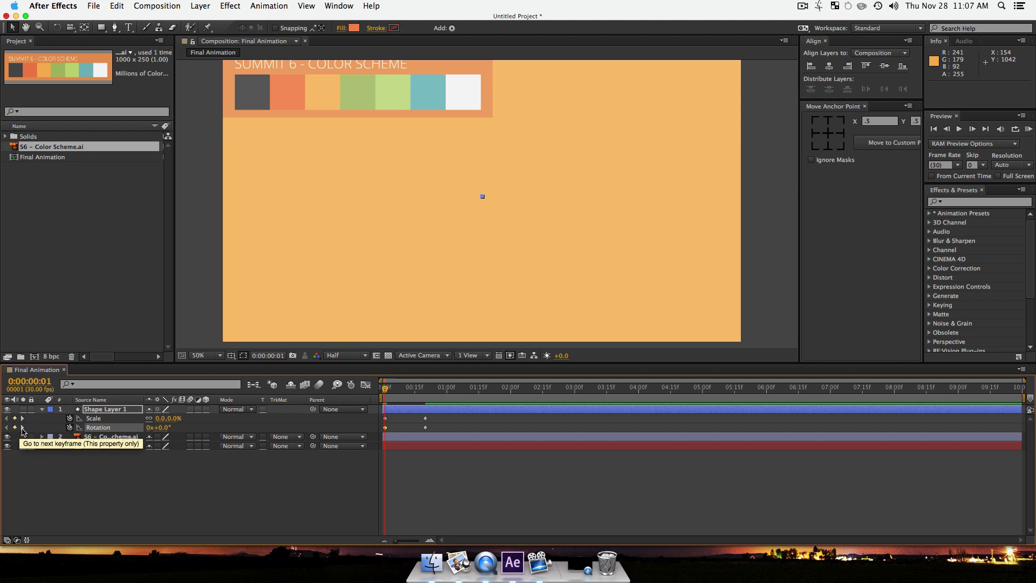
click(22, 427)
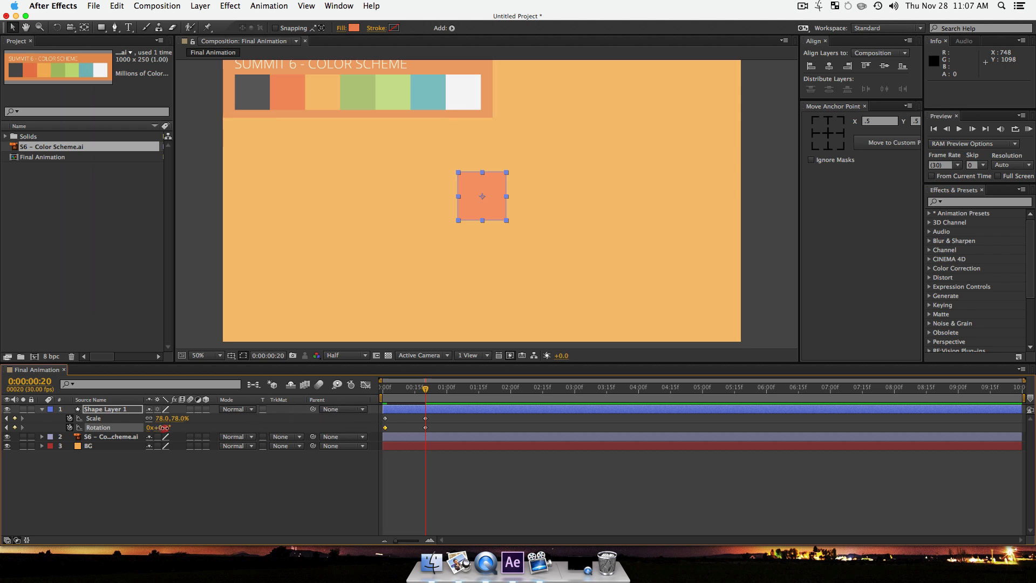
drag(164, 427, 186, 427)
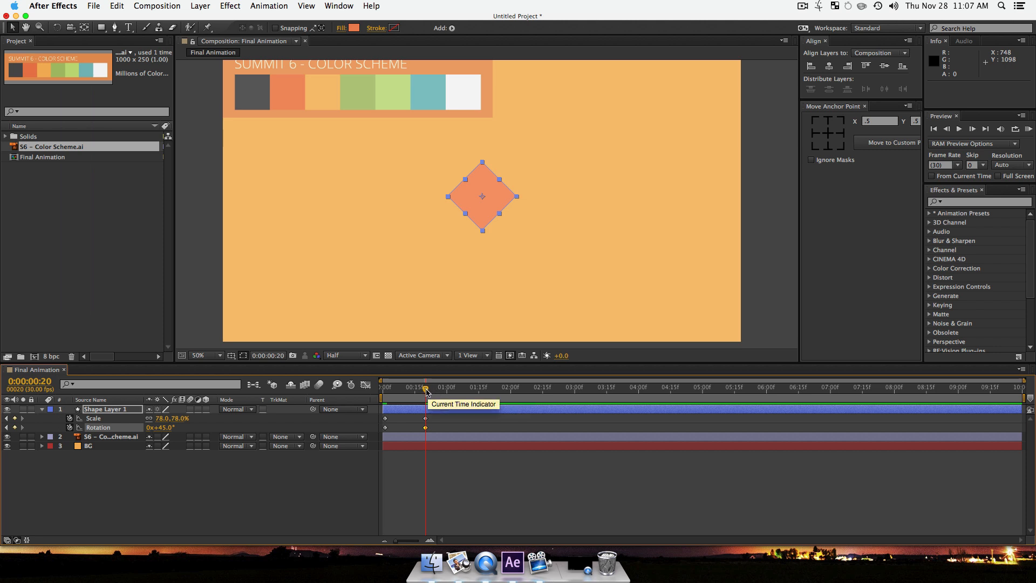
Step: Preview the square's scale and rotation animation from the start of the timeline
drag(425, 391, 382, 391)
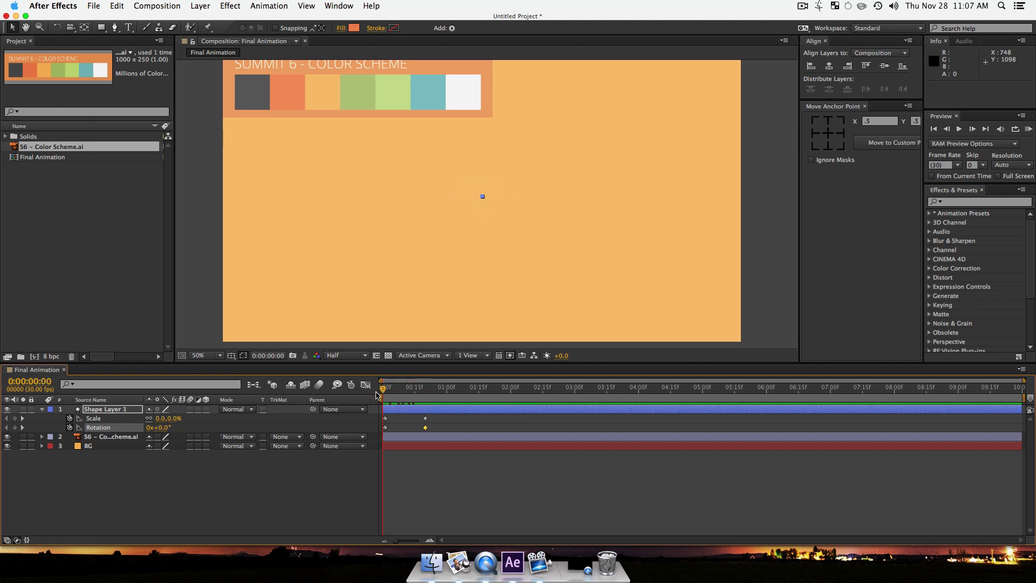
key(space)
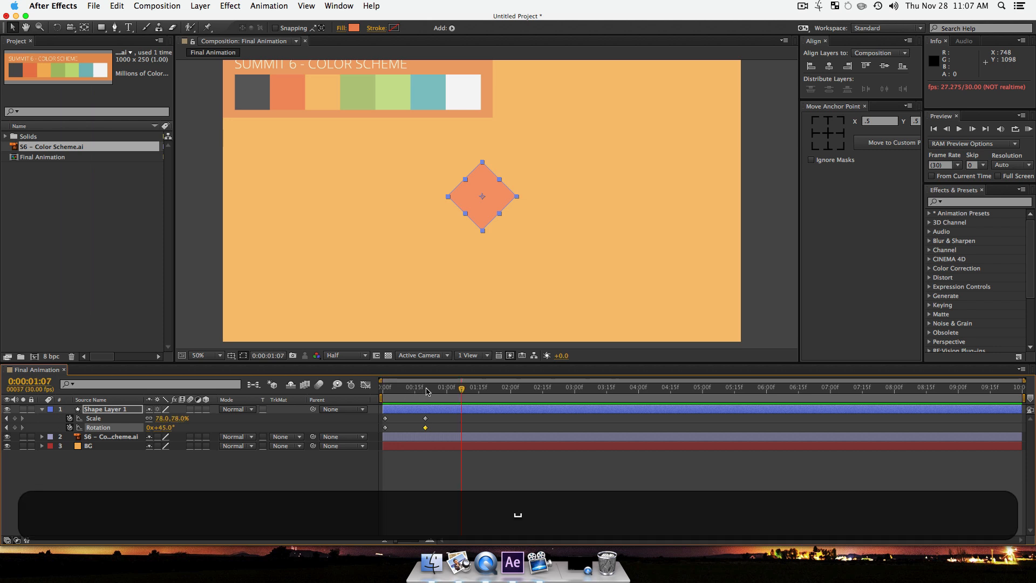
key(space)
drag(382, 399, 425, 400)
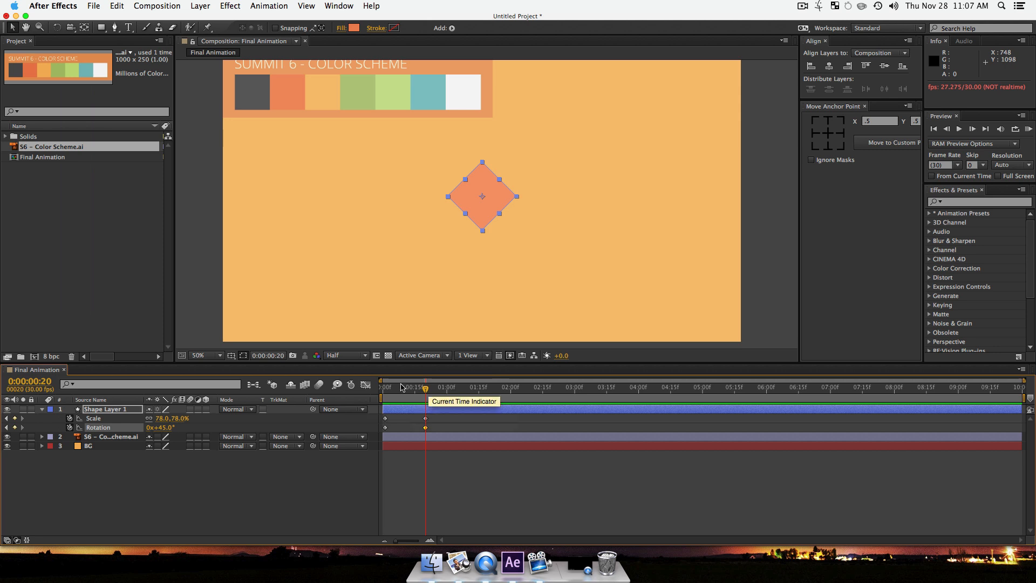
drag(425, 398, 381, 399)
key(space)
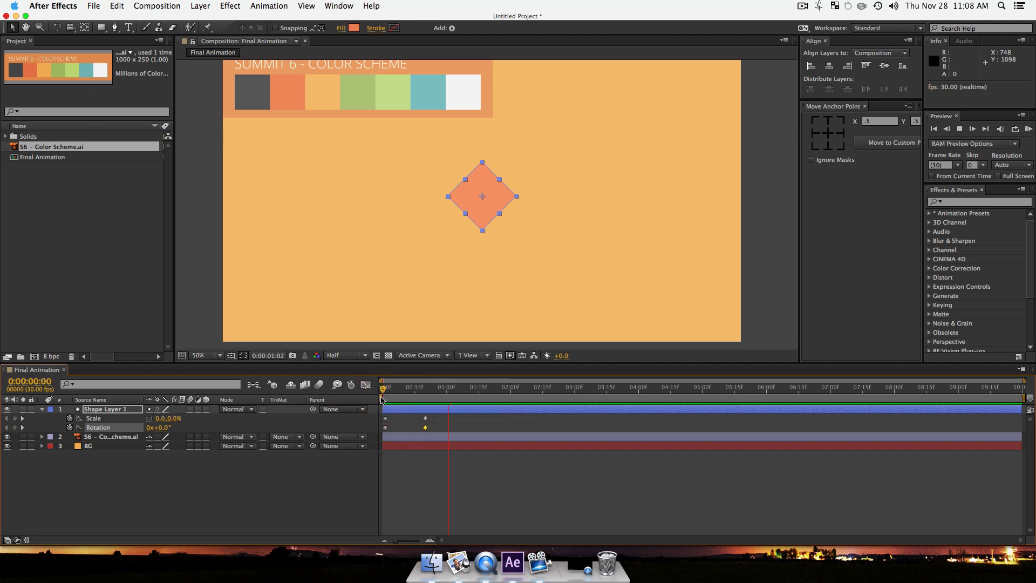
Step: At 0:00:00:20, draw a narrow vertical rectangle about 34 px wide and 134 px tall beside the diamond on a new shape layer
key(space)
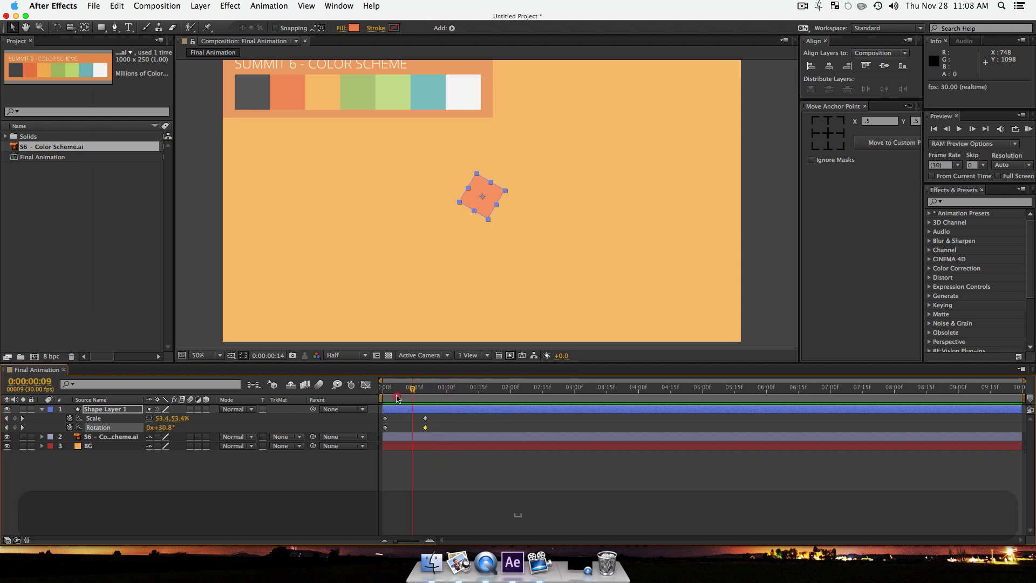
drag(396, 398, 425, 398)
click(259, 501)
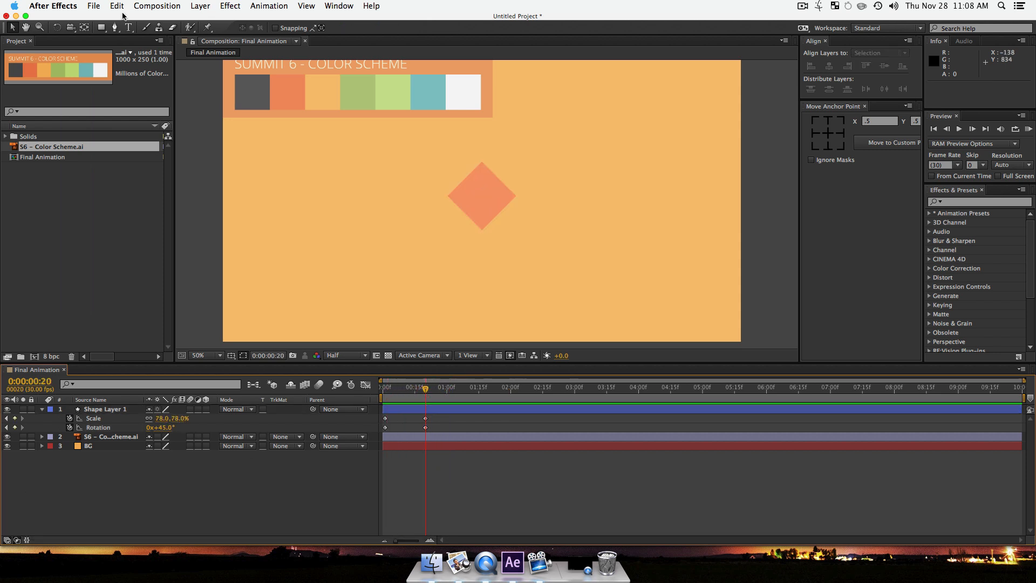
click(100, 29)
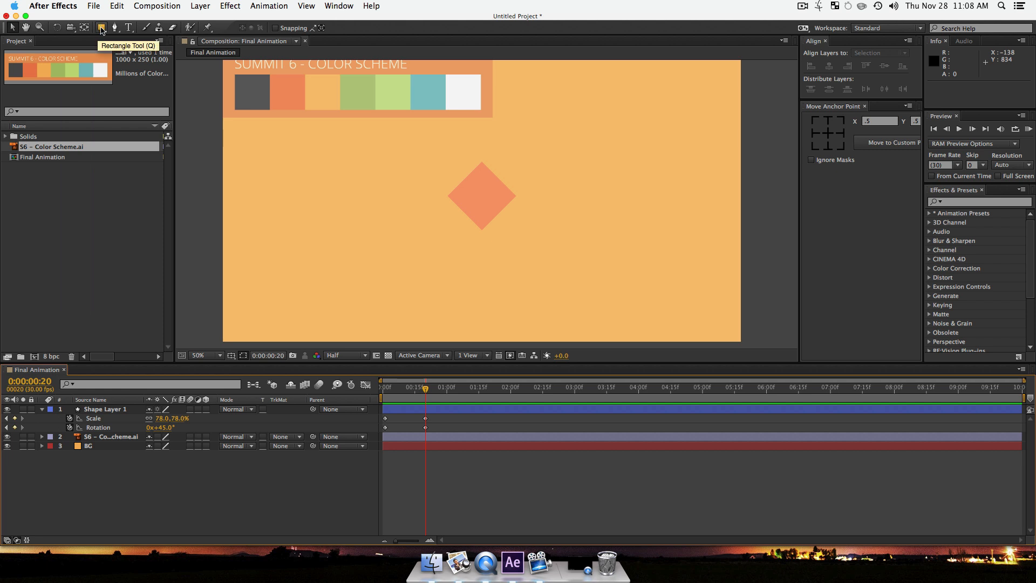
click(101, 28)
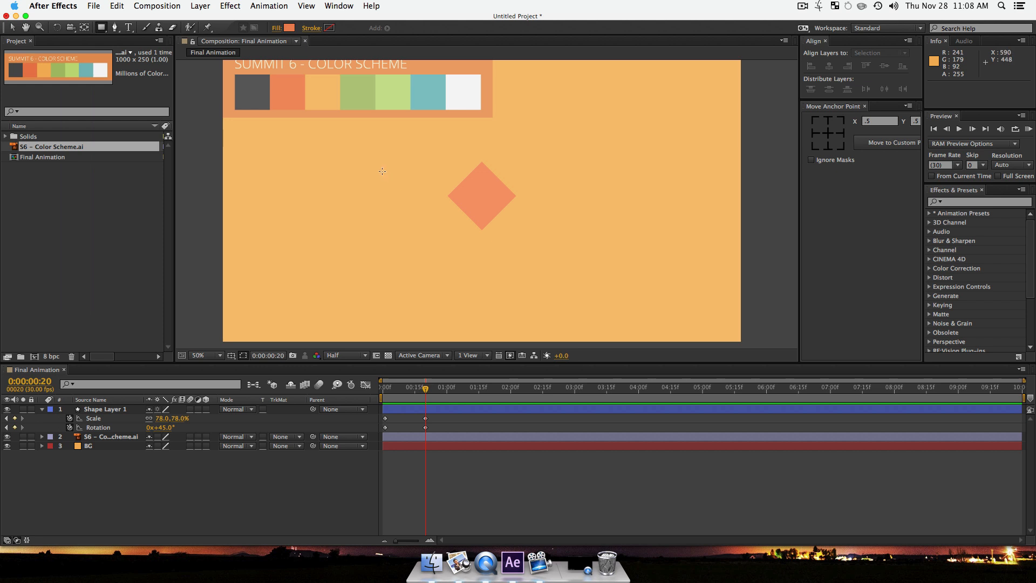
drag(382, 167, 391, 203)
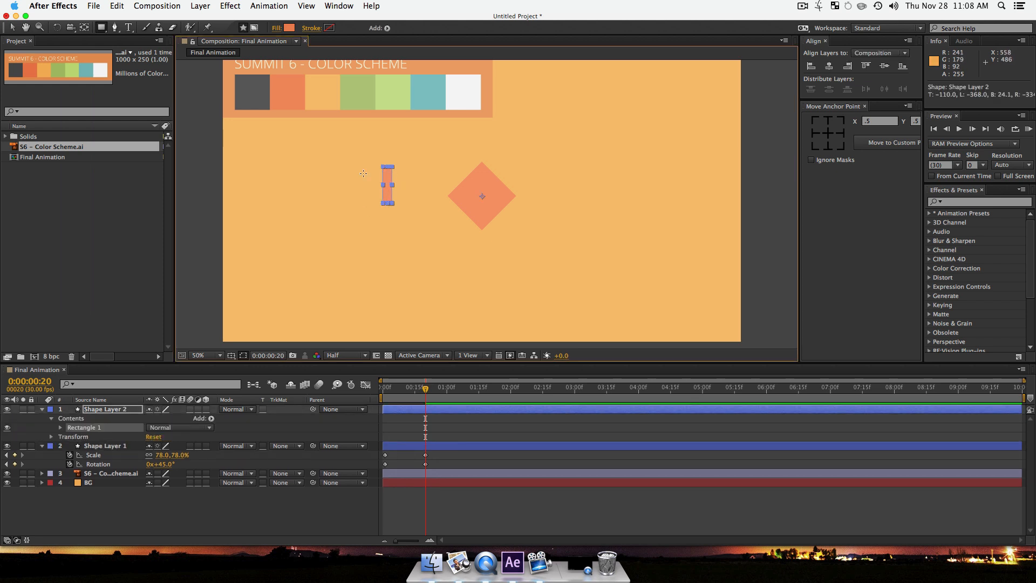
click(277, 28)
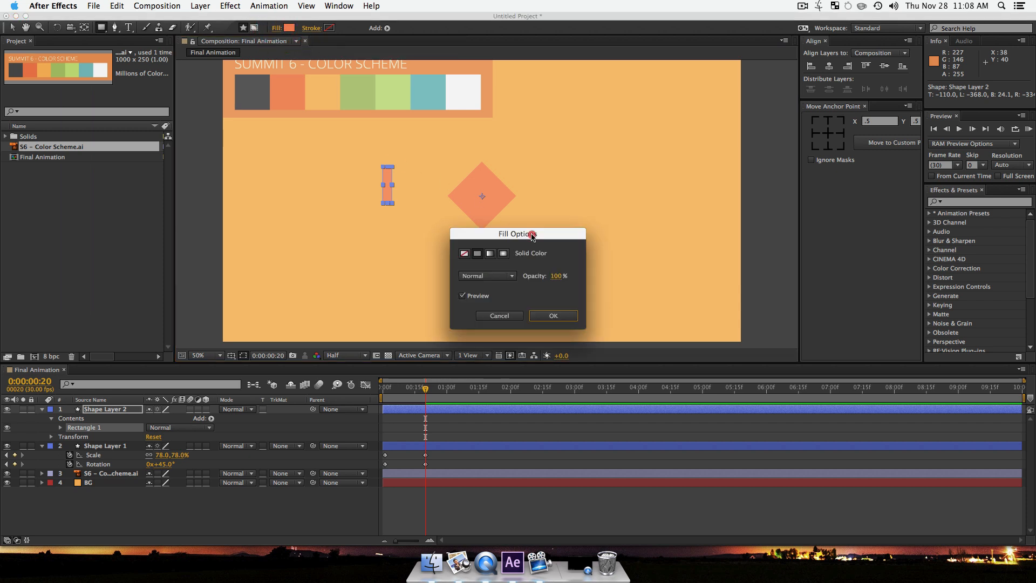
drag(532, 236, 647, 138)
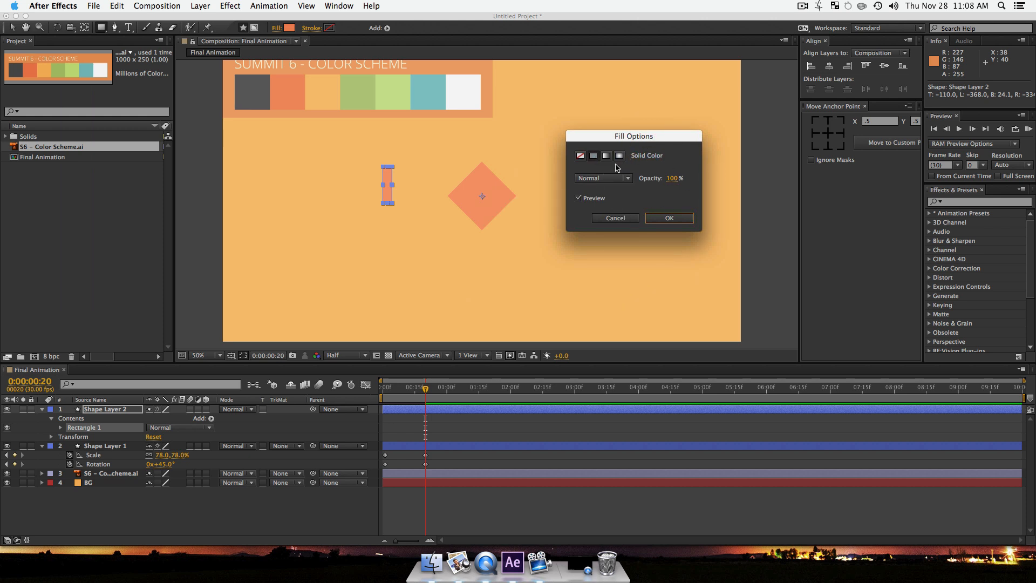
click(665, 220)
Step: Set the narrow rectangle's fill to the light green C0DB7B sampled from the colour scheme
click(289, 29)
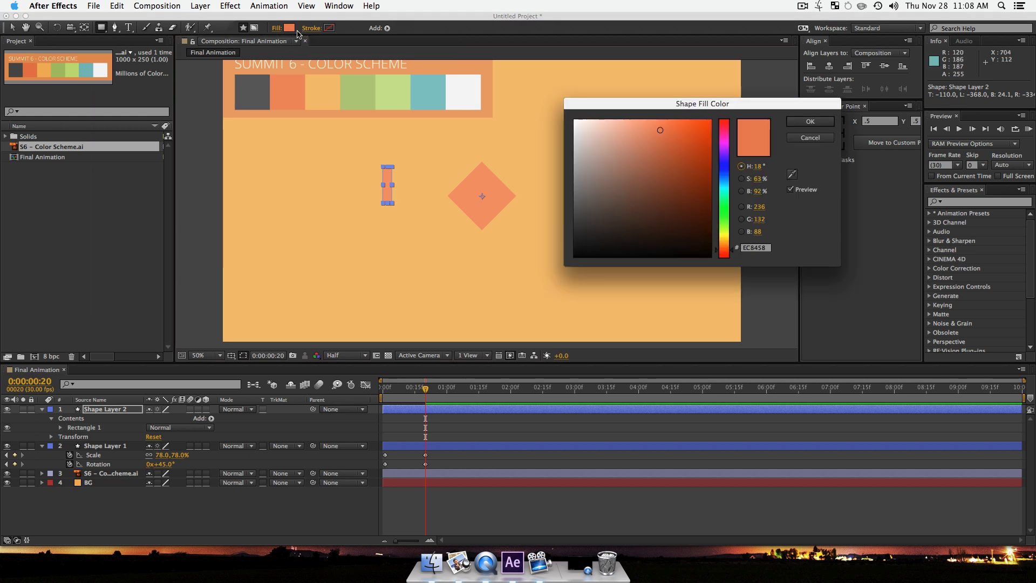
click(777, 175)
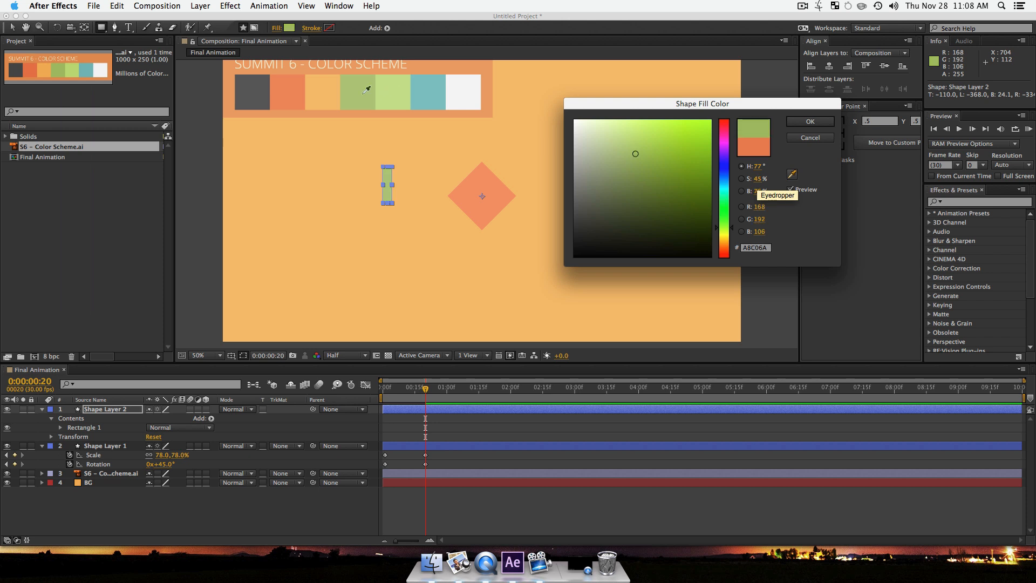
click(398, 90)
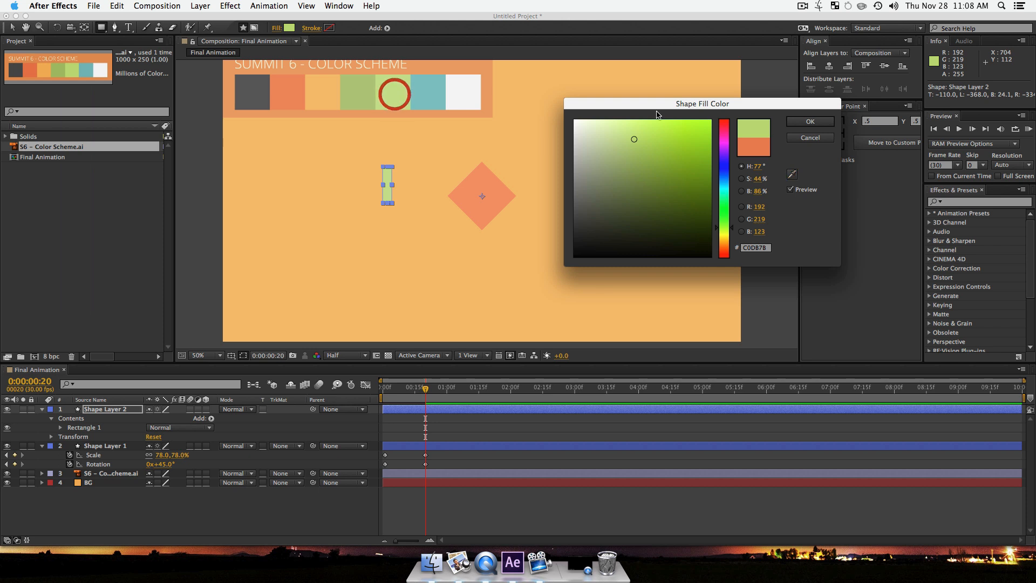
click(808, 121)
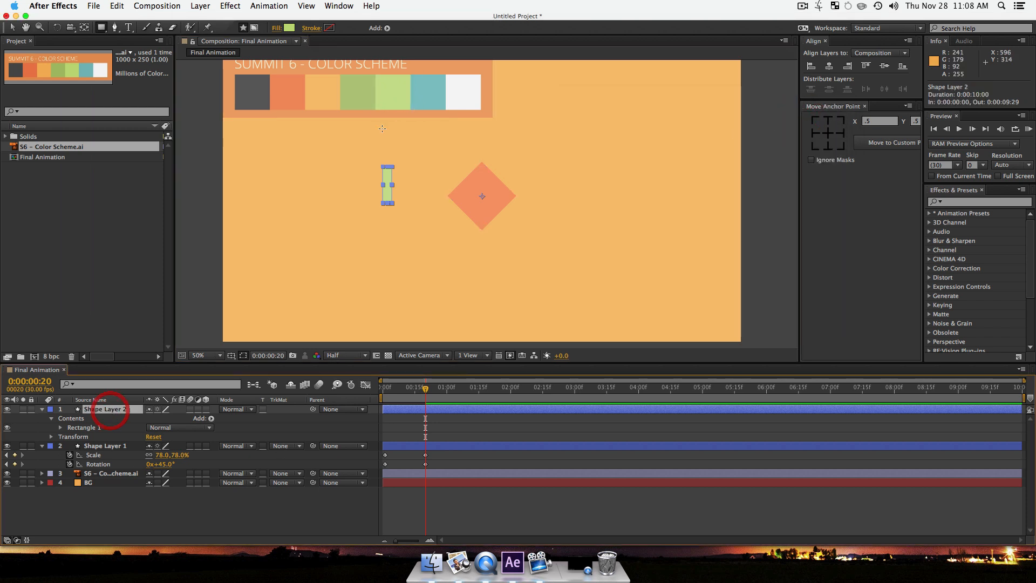
Step: Unlink the scale dimensions in Rectangle 1's own transform on Shape Layer 2 and set its scale to 66%, 59%
key(Return)
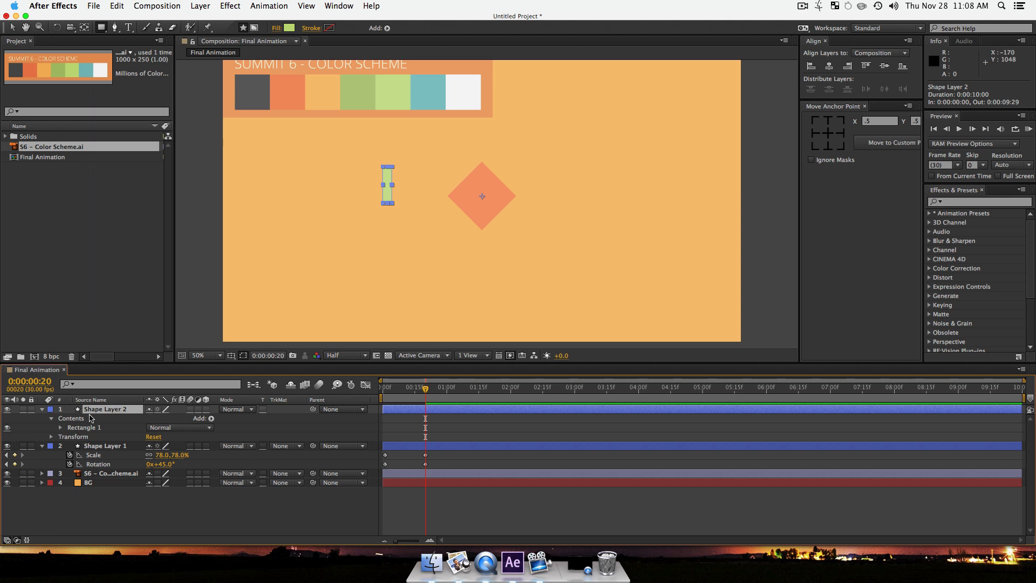
key(v)
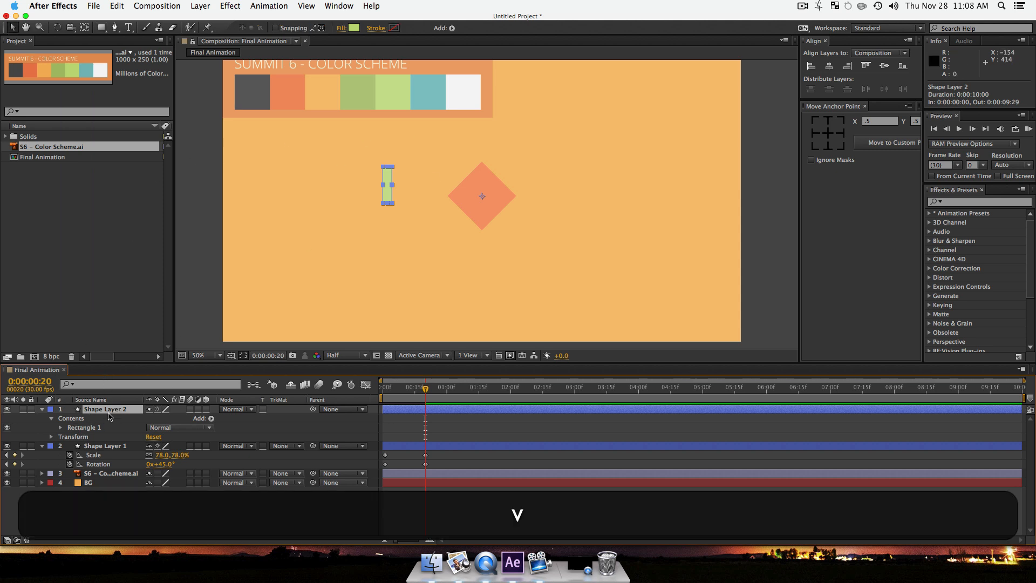
click(109, 413)
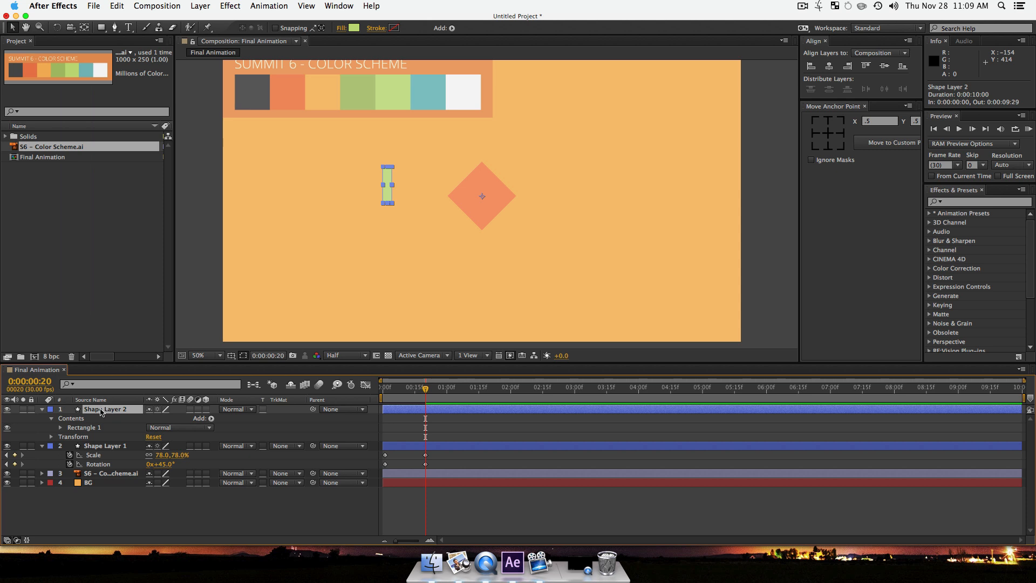
click(61, 427)
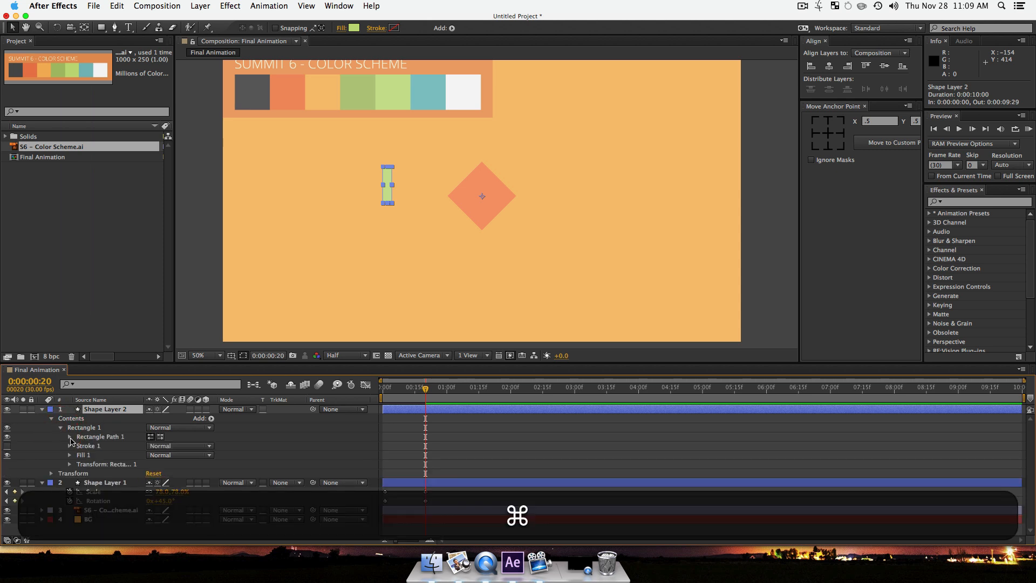
super+click(70, 465)
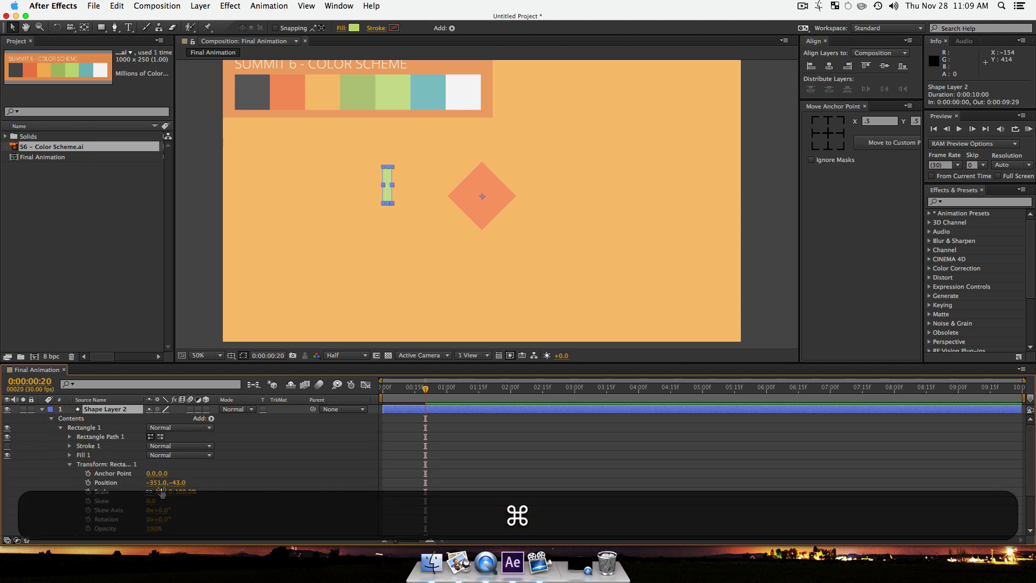
scroll(162, 491, down, 1)
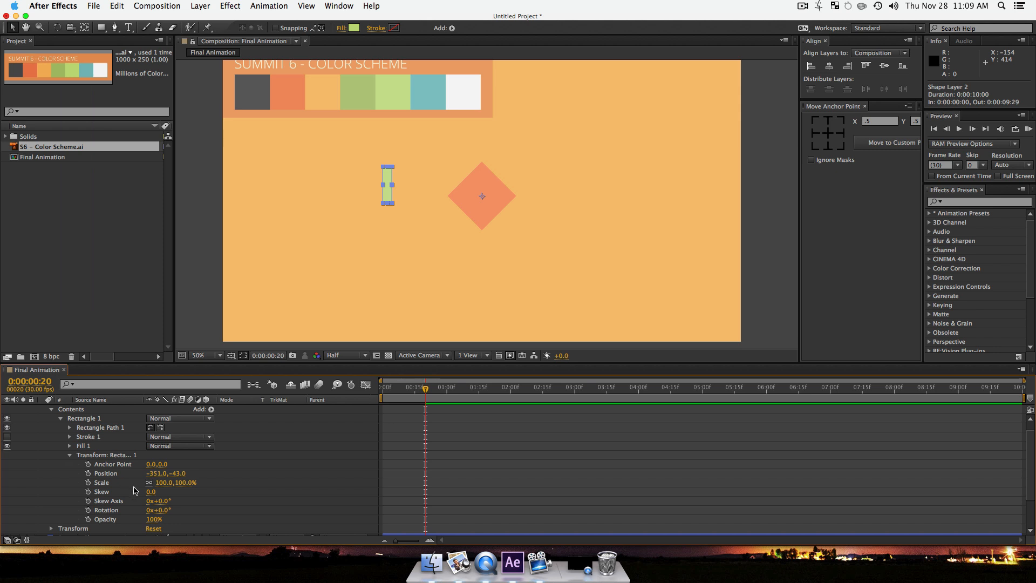
click(149, 483)
mouse_move(185, 482)
mouse_down()
mouse_move(136, 483)
mouse_move(168, 484)
mouse_up()
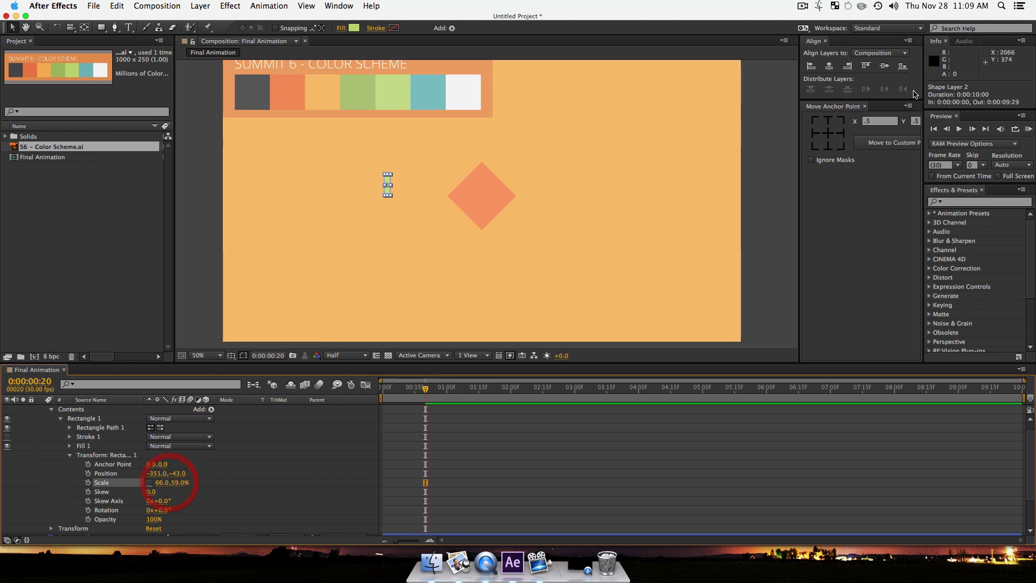
Step: Centre Shape Layer 2's anchor point on its rectangle and align the layer horizontally and vertically to the composition's centre
click(827, 133)
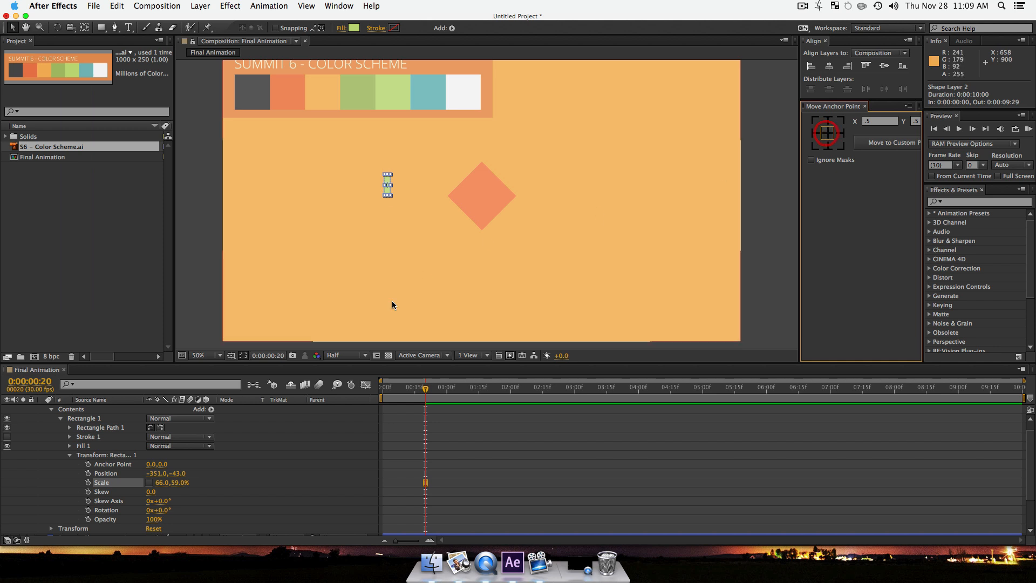
click(829, 66)
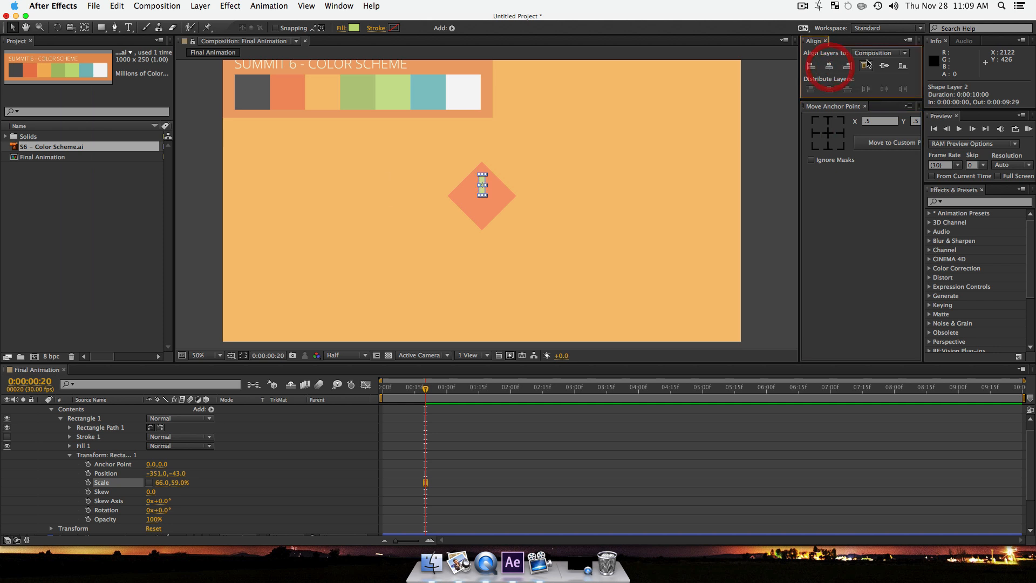
click(883, 66)
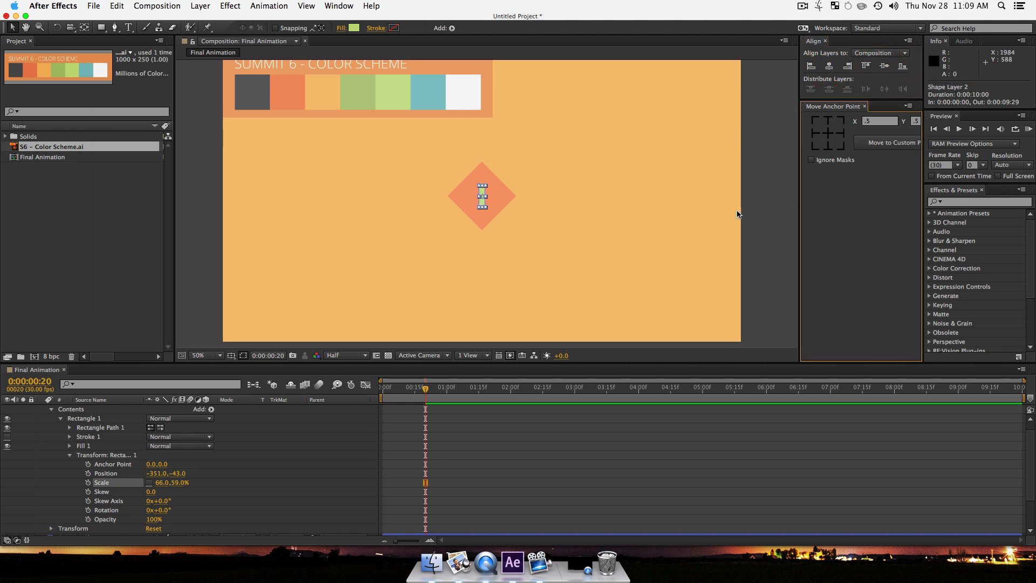
scroll(85, 440, up, 1)
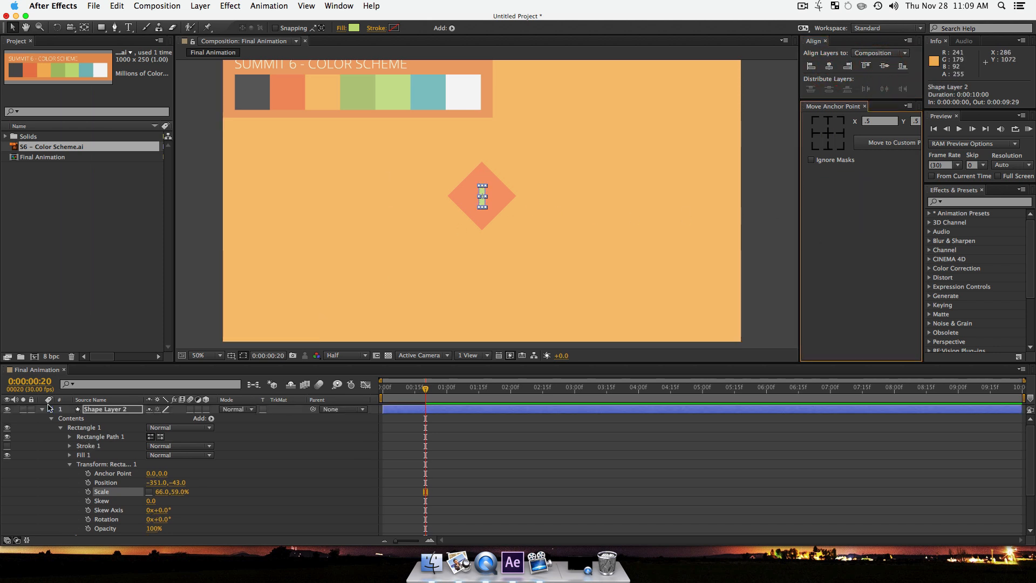
super+click(43, 410)
click(140, 489)
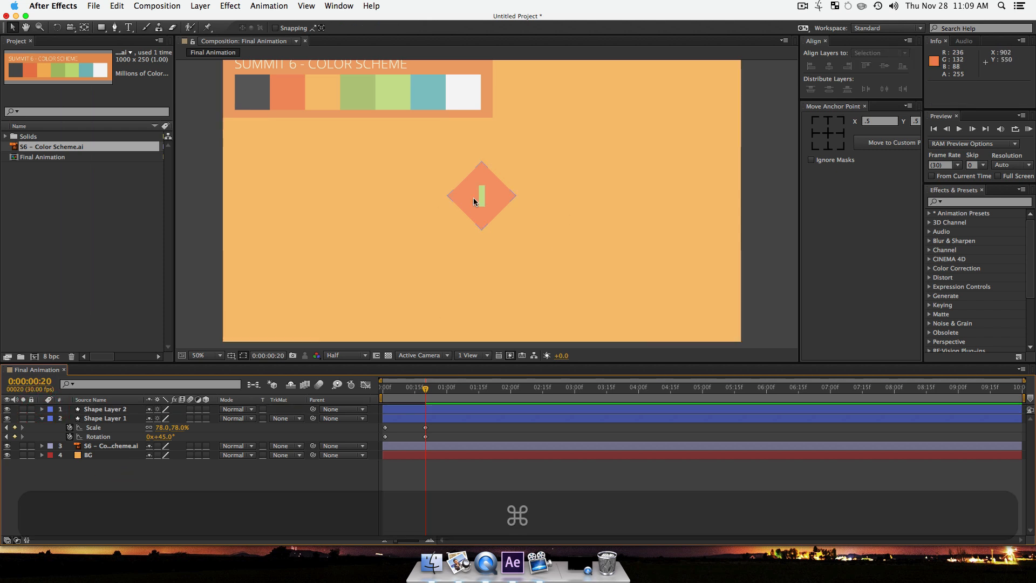
Step: Rename the diamond's layer, Shape Layer 1, as Red Square
click(102, 419)
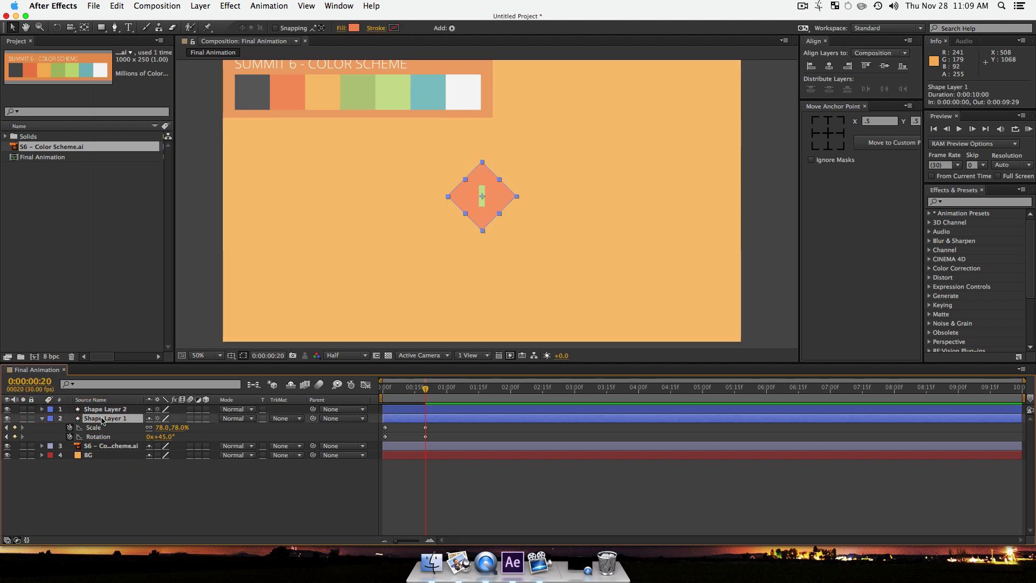
key(Return)
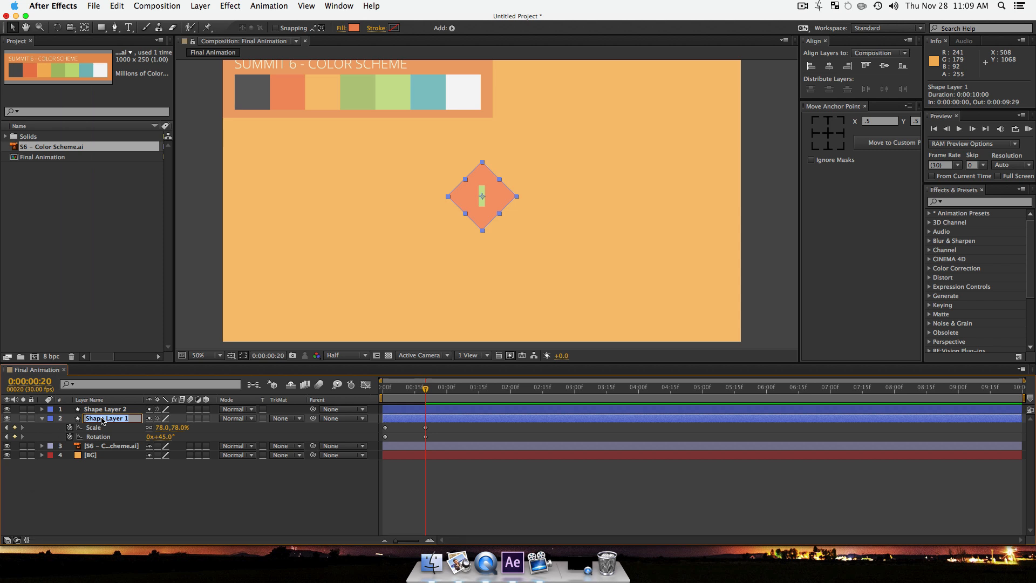
text(R)
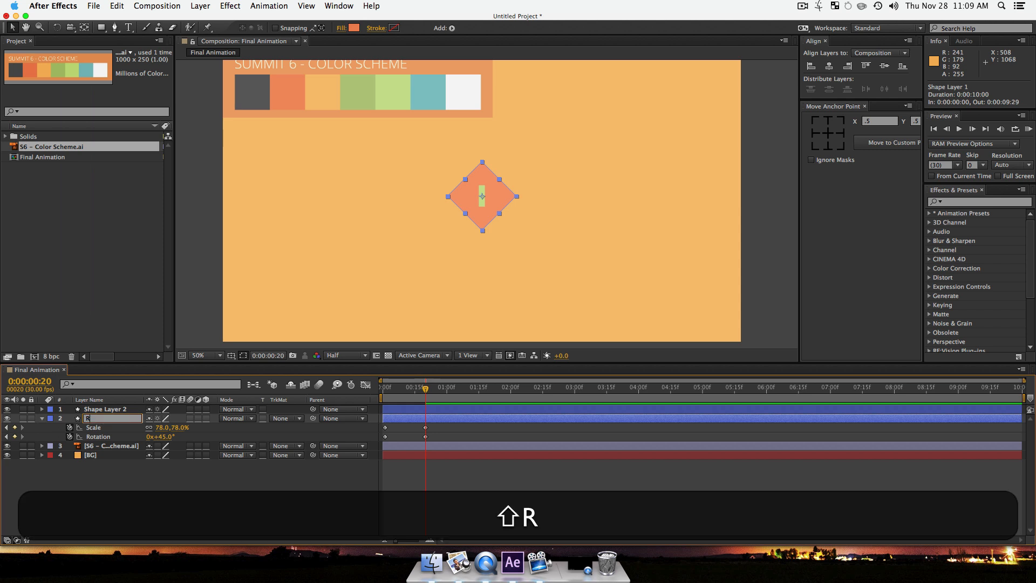
text(ed Square)
key(Return)
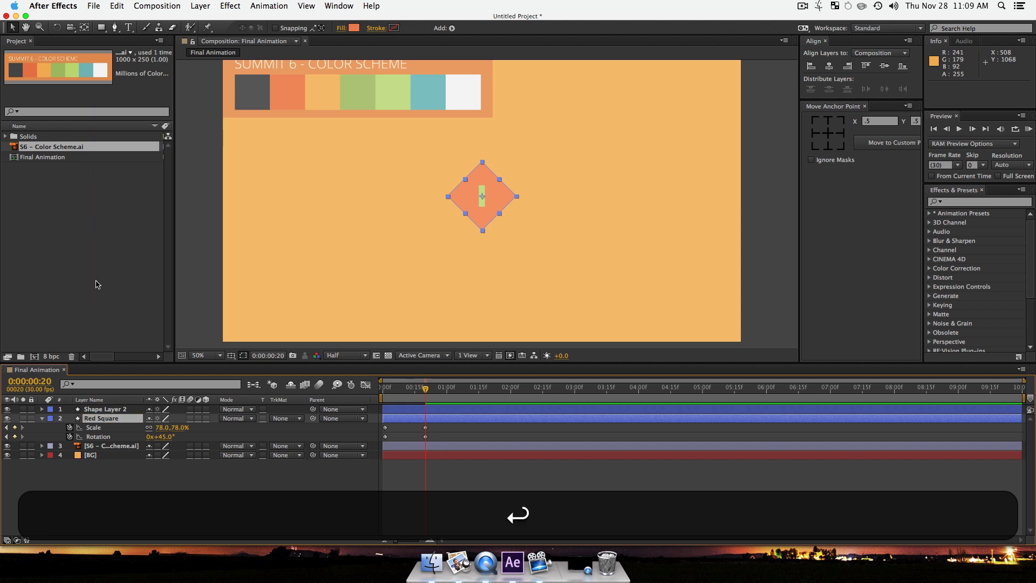
Step: Rename the green rectangle's layer, Shape Layer 2, as Plus Vertical
click(104, 408)
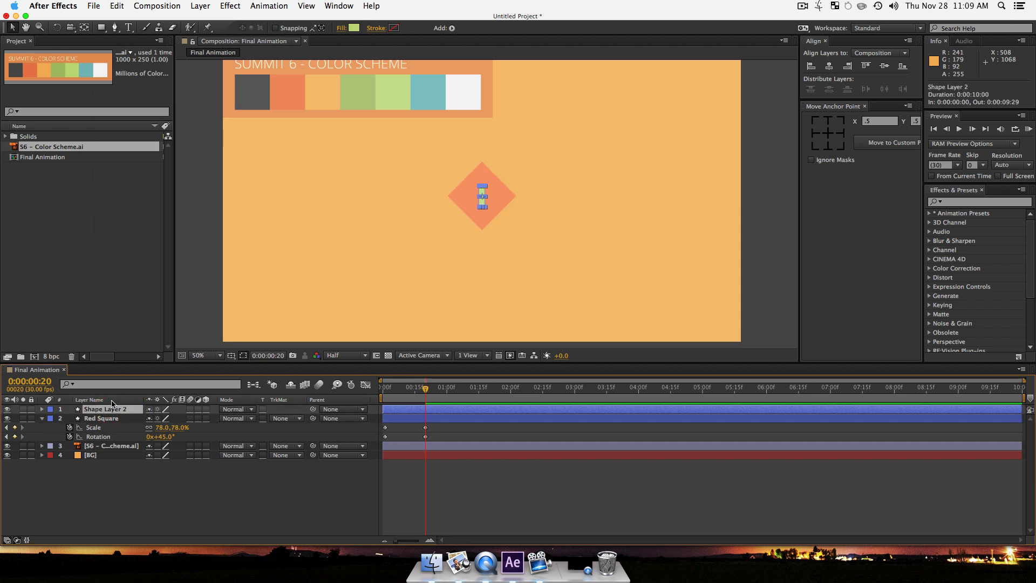
key(Return)
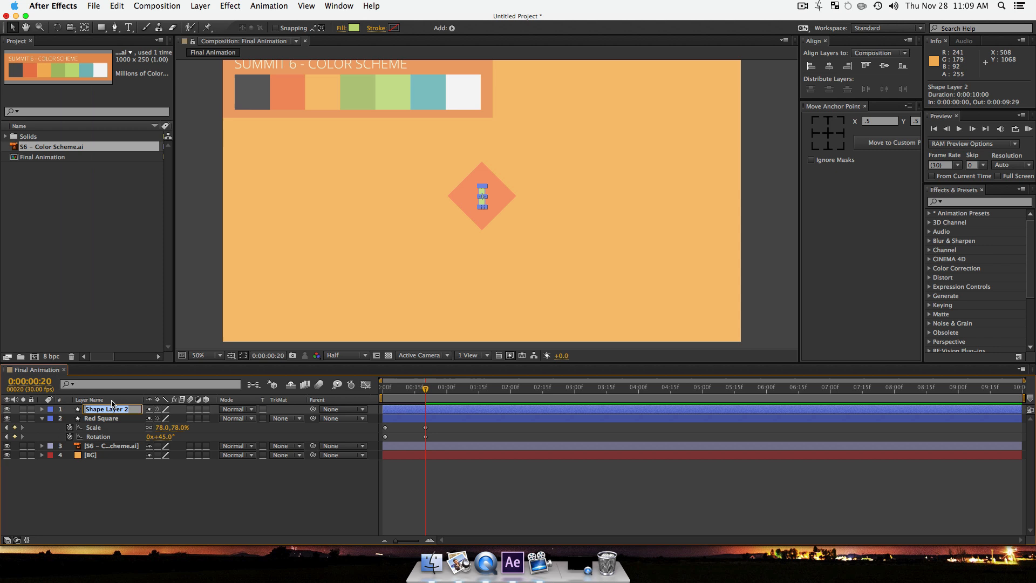
key(shift)
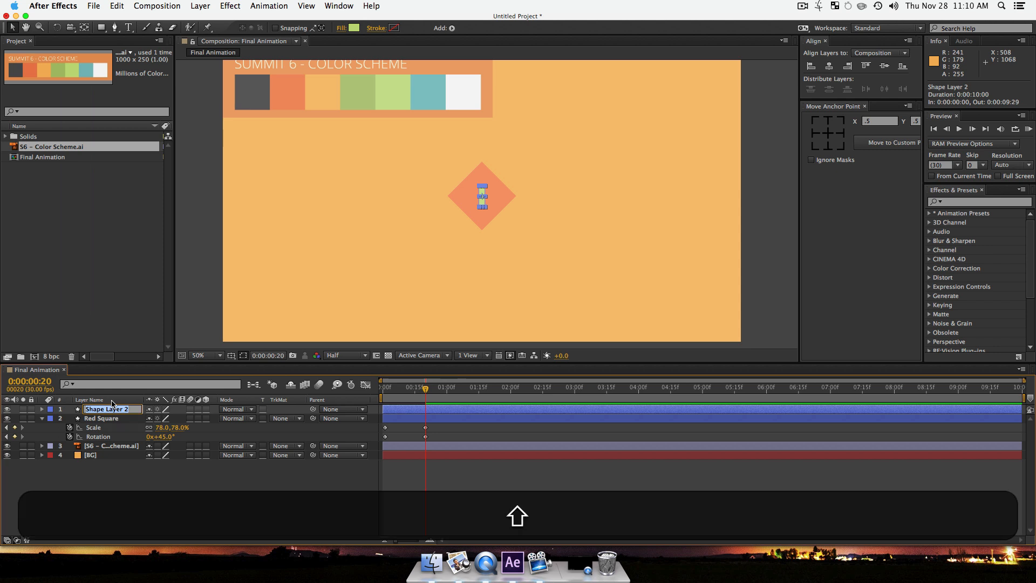
text(Plus)
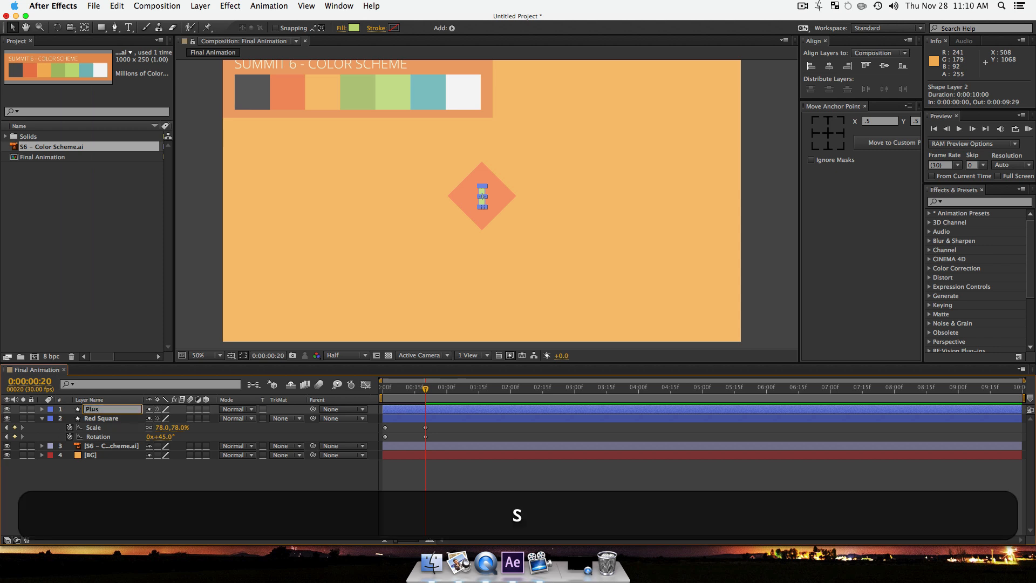
text( Vertical)
key(Return)
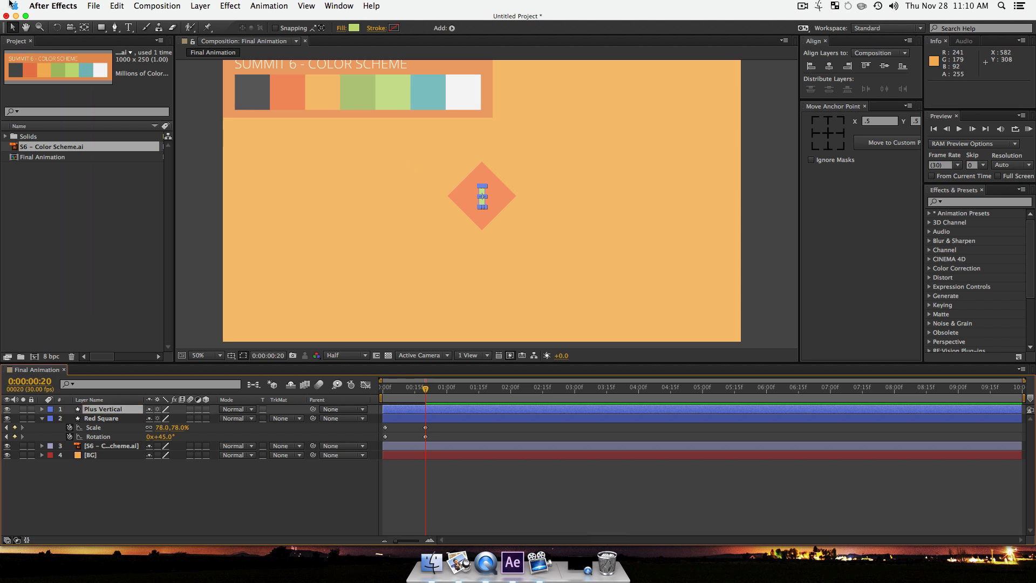
click(199, 495)
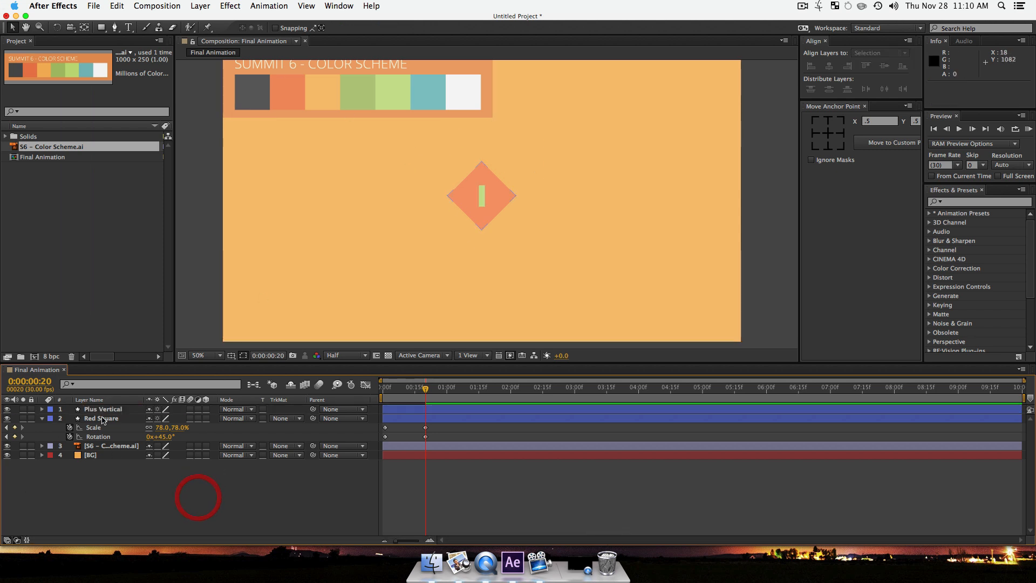
Step: Duplicate the Plus Vertical layer and rename the copy as Plus Horizontal
click(105, 411)
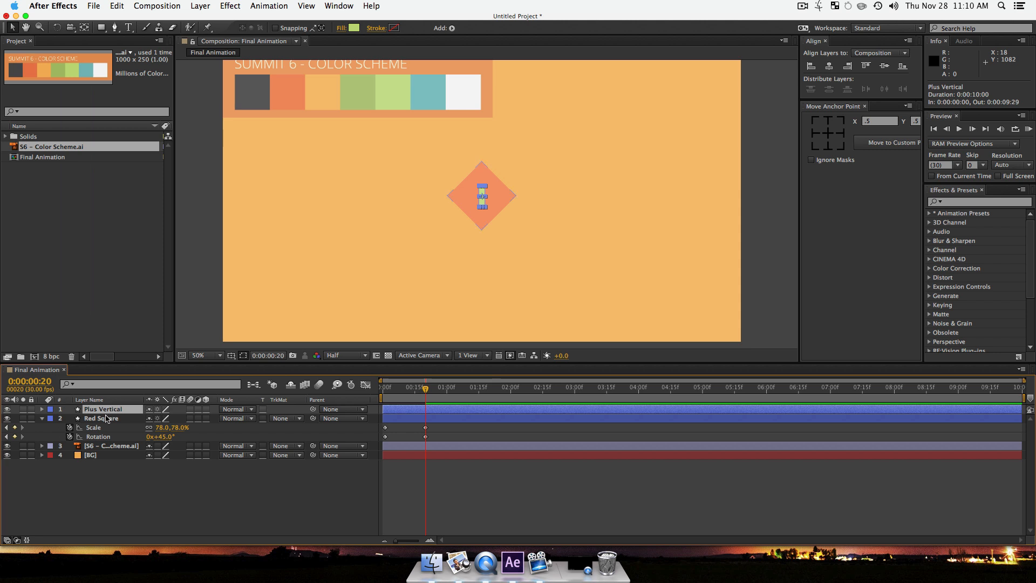
key(super+d)
key(Return)
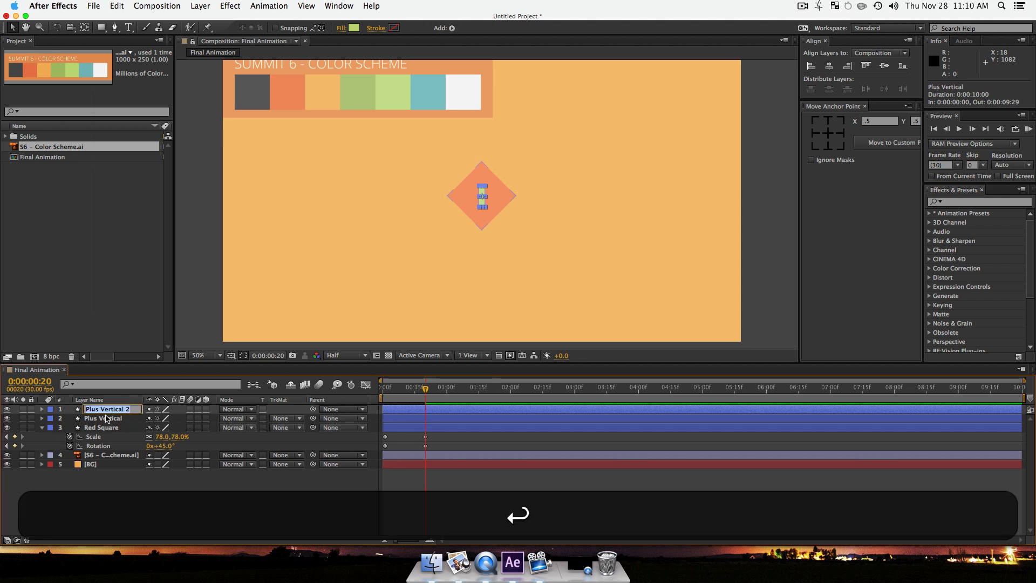
key(Right)
key(BackSpace)
key(BackSpace)
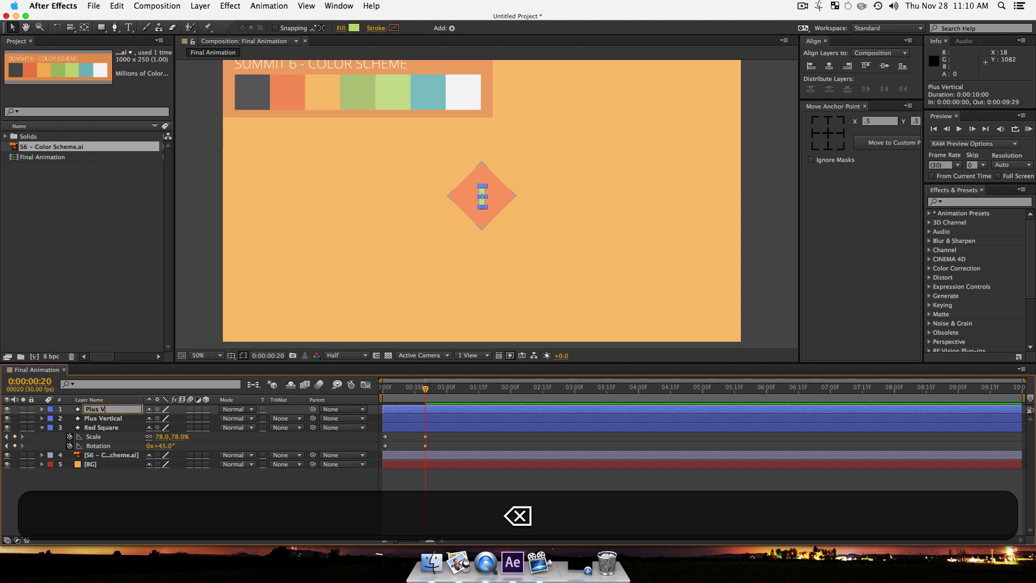
text(Horizontal)
key(Return)
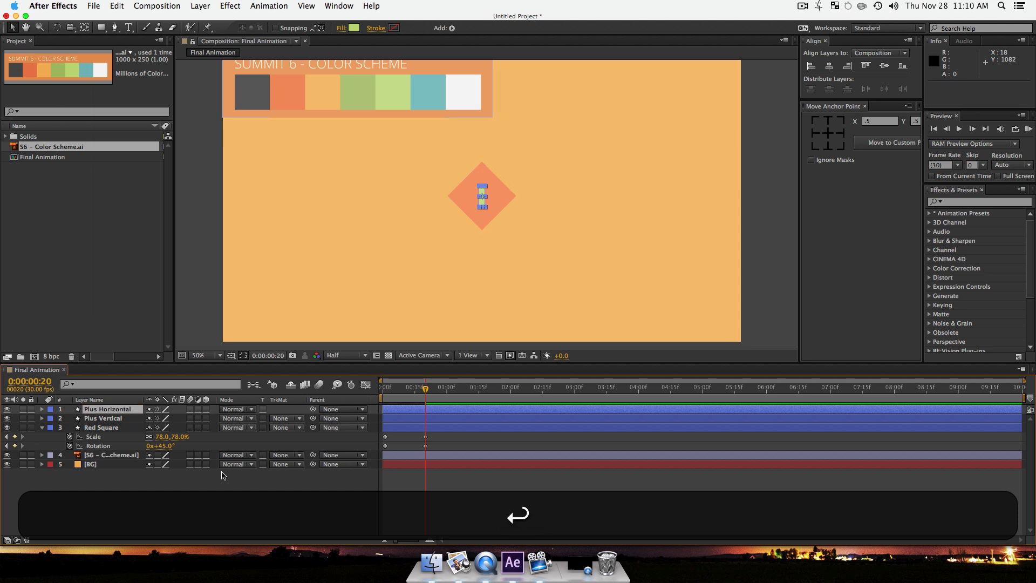
Step: Parent the Plus Horizontal and Plus Vertical layers to Red Square
key(shift)
shift+click(118, 420)
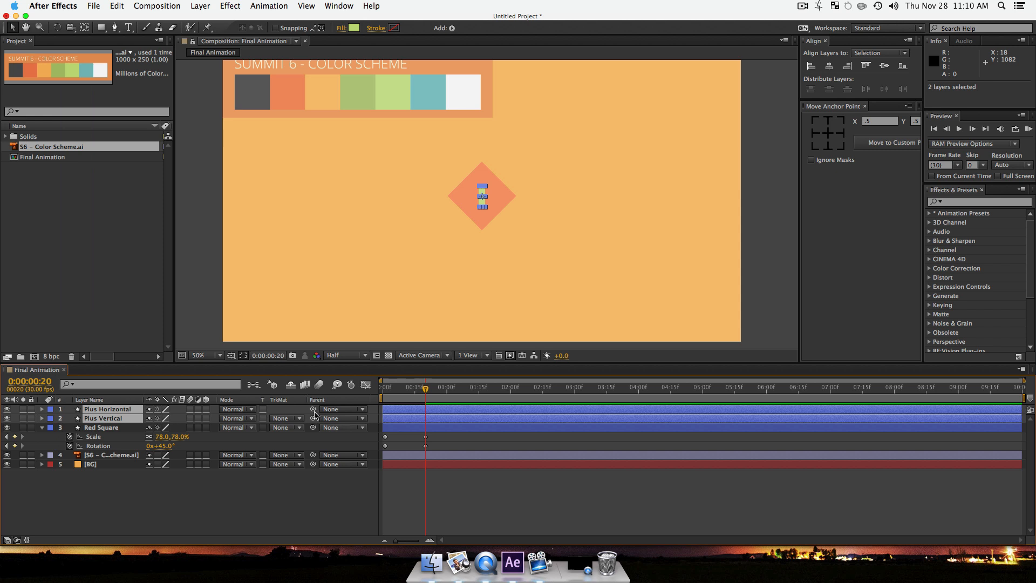
drag(314, 412, 98, 430)
click(200, 509)
mouse_move(424, 389)
mouse_down()
mouse_move(381, 402)
mouse_move(425, 405)
mouse_up()
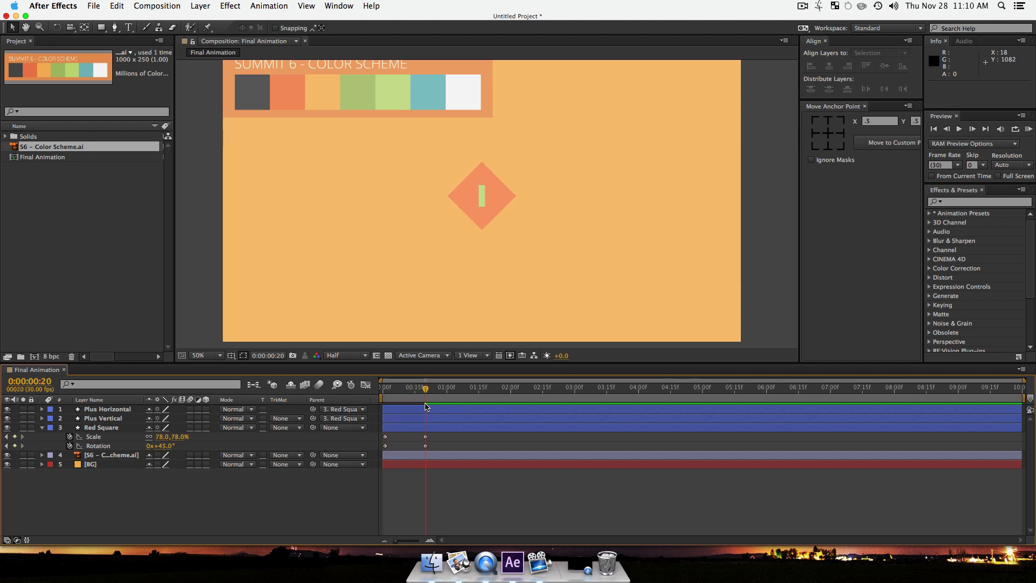
Step: Set Plus Horizontal's rotation to +45° so it crosses the vertical bar and forms the green plus
click(89, 400)
click(103, 410)
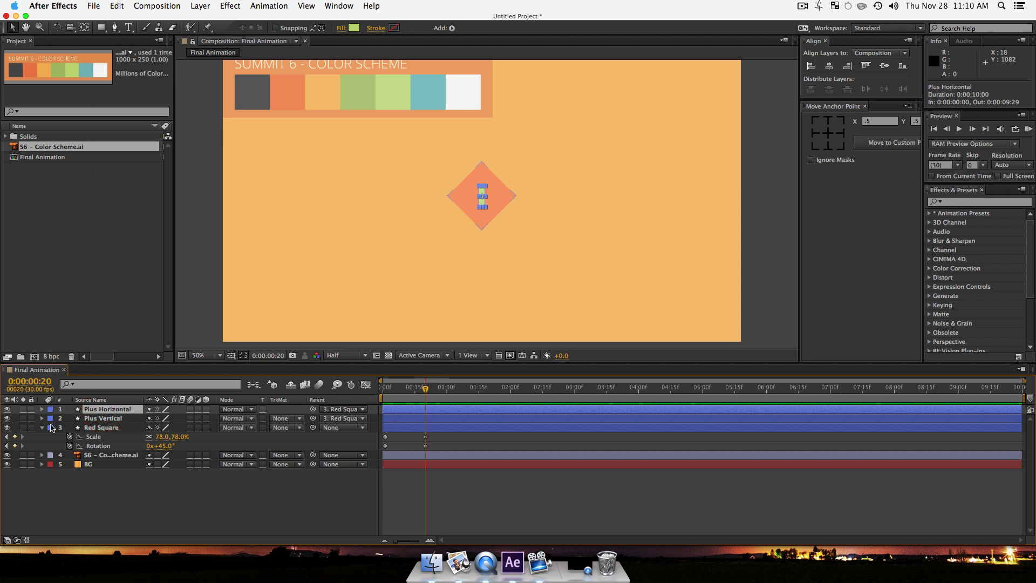
key(r)
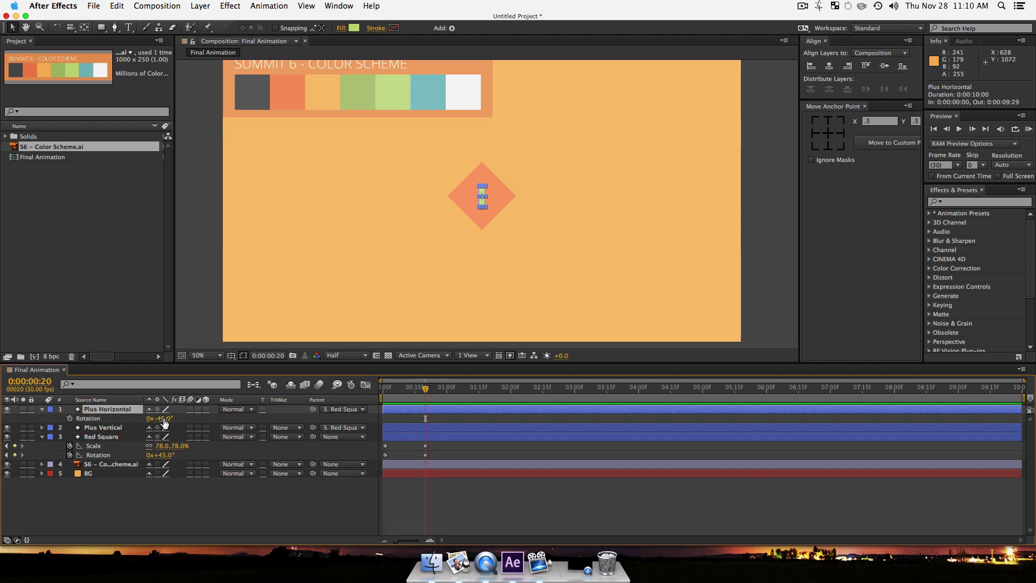
drag(165, 422, 219, 424)
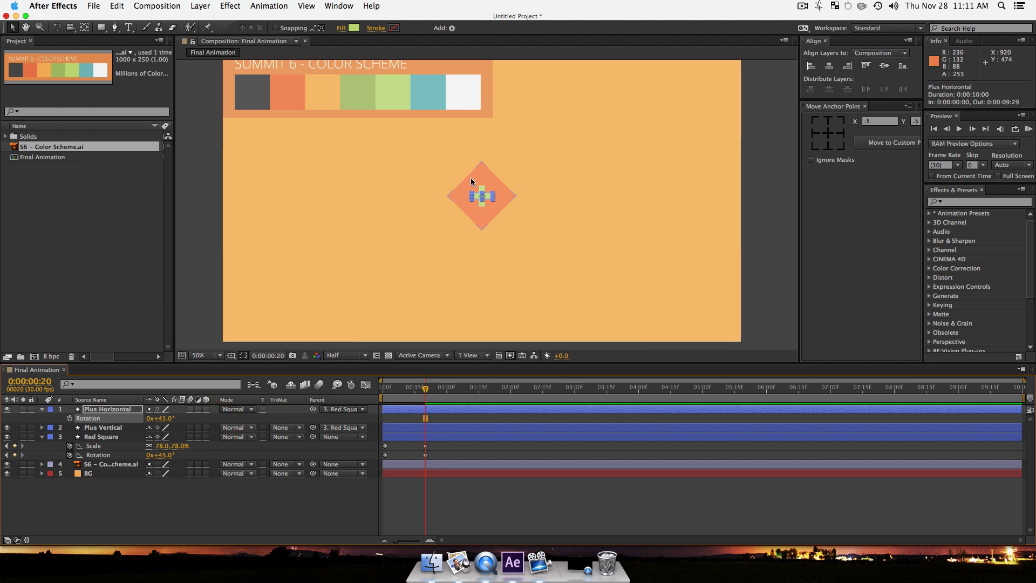
mouse_move(428, 392)
mouse_down()
mouse_move(390, 392)
mouse_move(427, 400)
mouse_up()
click(274, 500)
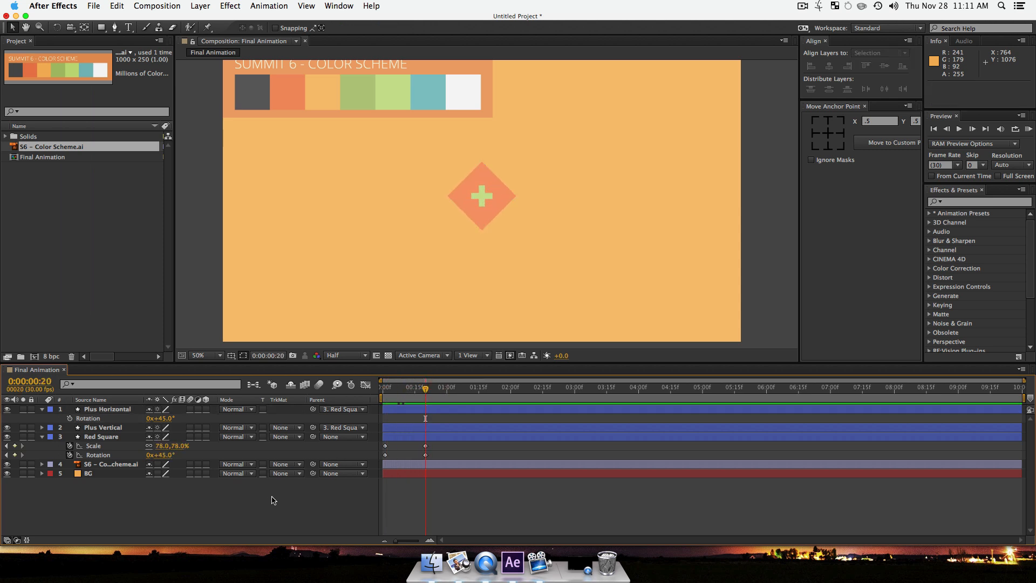
Step: Add rotation keyframes to both Plus Horizontal and Plus Vertical at frame 20
click(108, 409)
shift+click(110, 428)
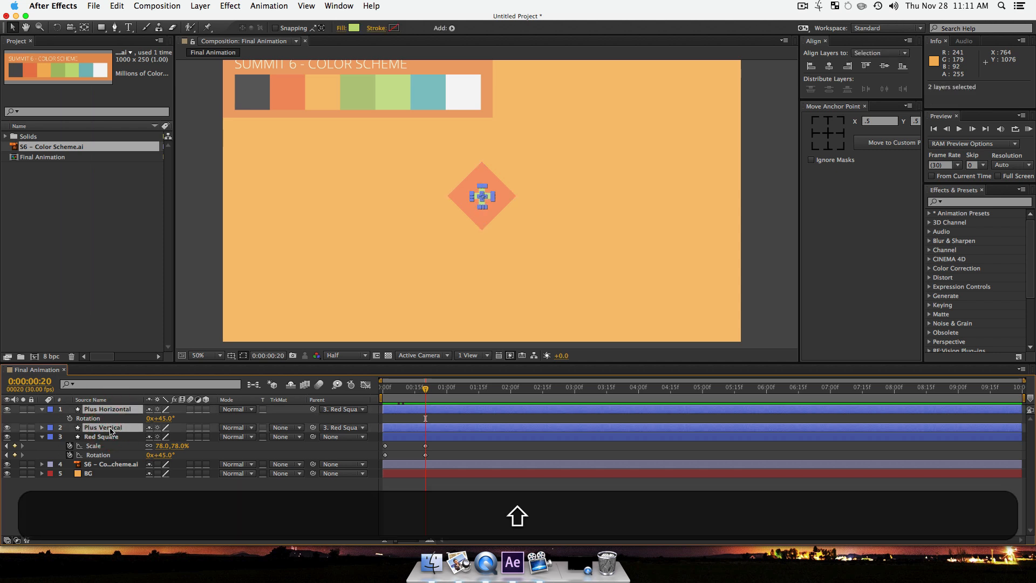
key(shift+r)
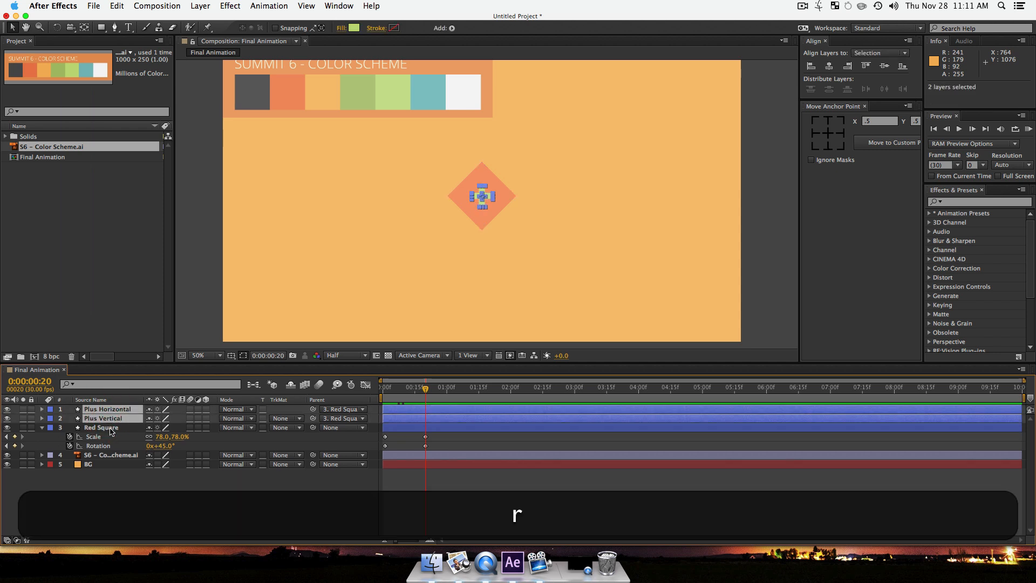
key(r)
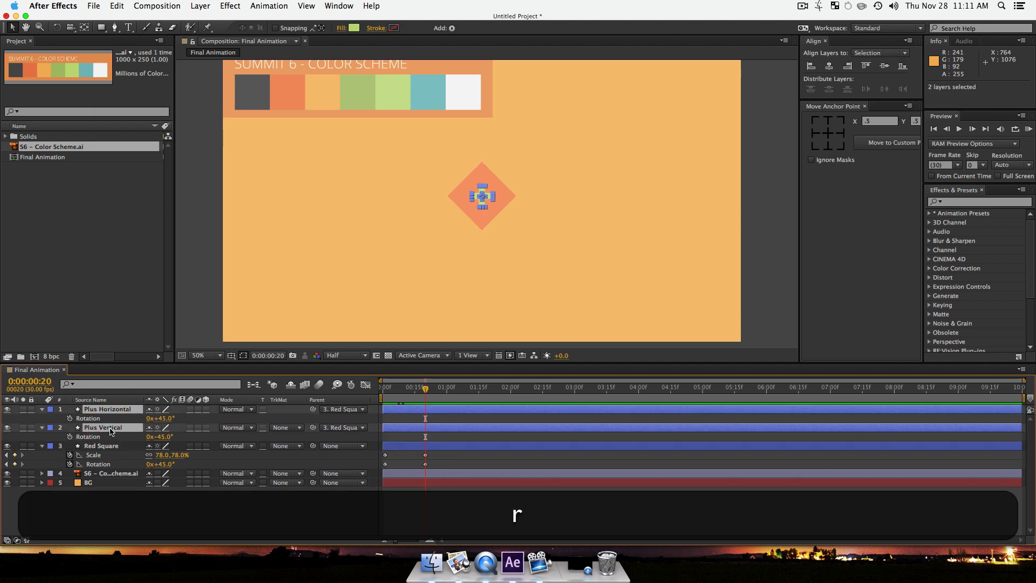
click(70, 419)
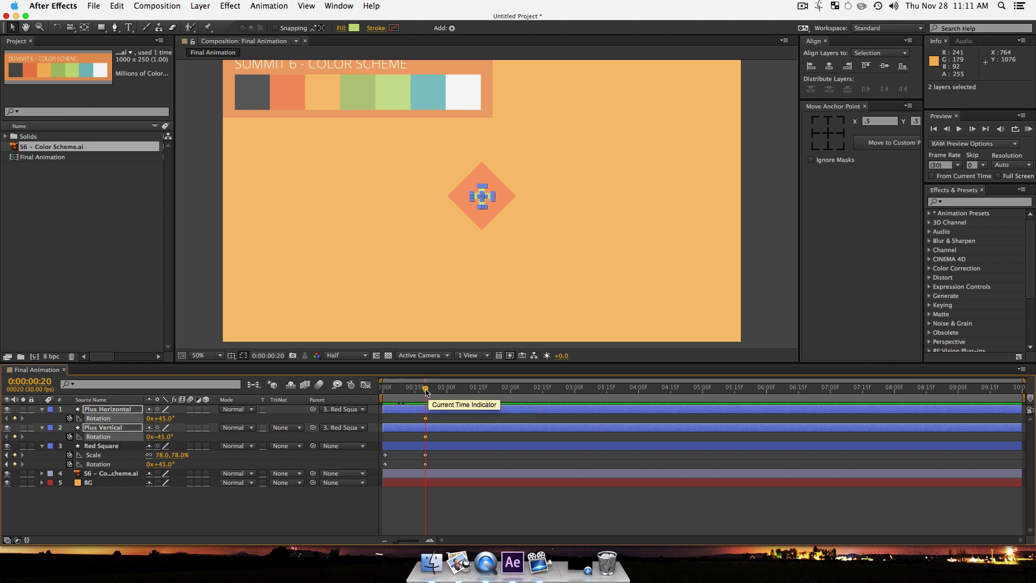
Step: Add 0° rotation keyframes to Plus Horizontal and Plus Vertical at frame 11
drag(426, 391, 405, 390)
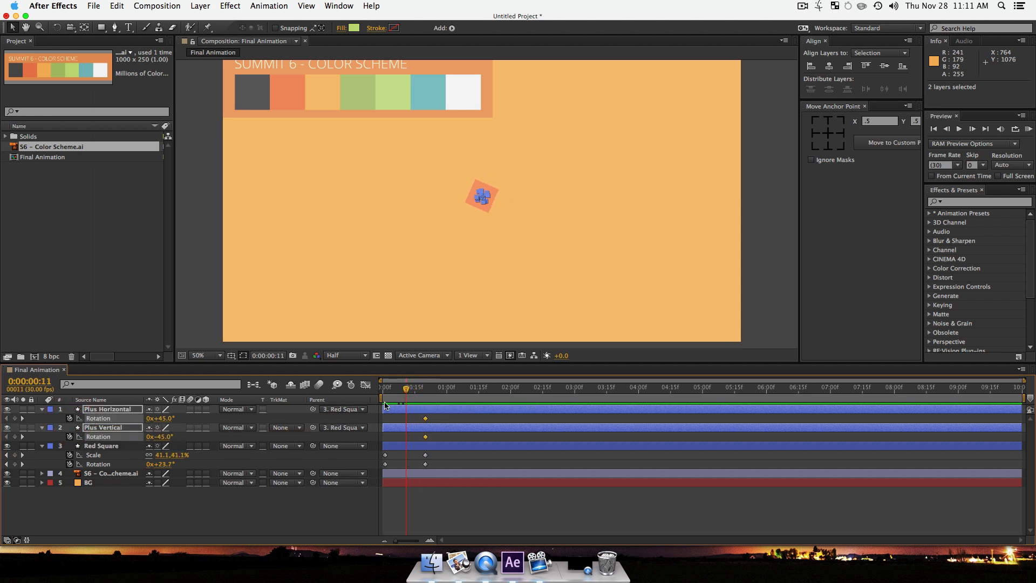
click(284, 507)
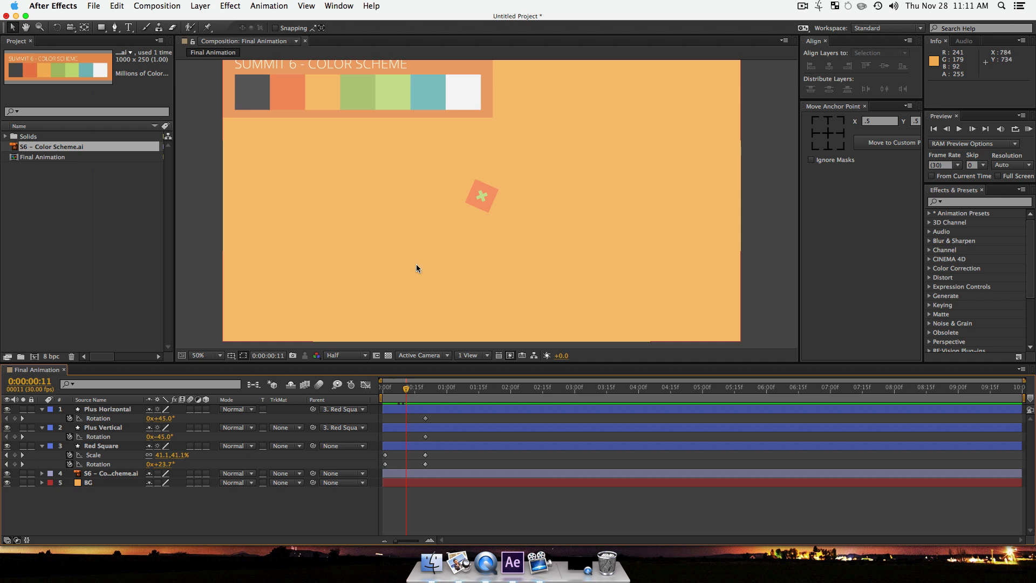
click(164, 419)
text(0)
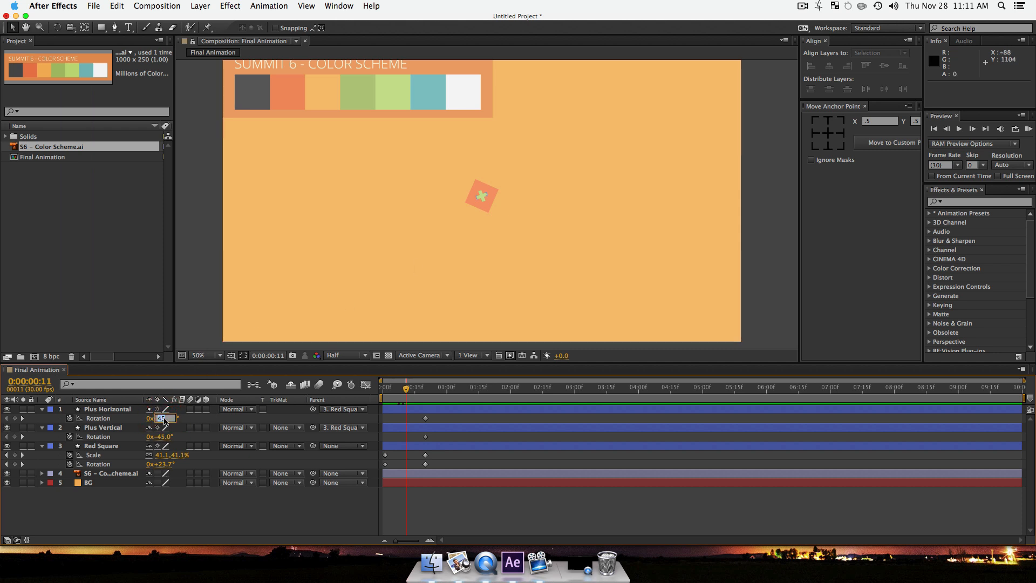
key(Return)
click(163, 437)
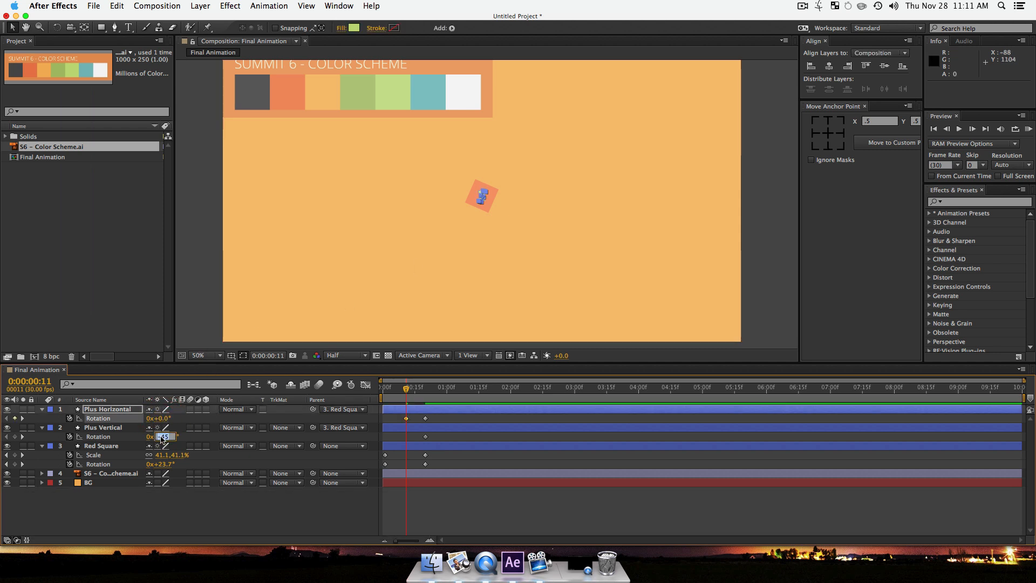
text(0)
key(Return)
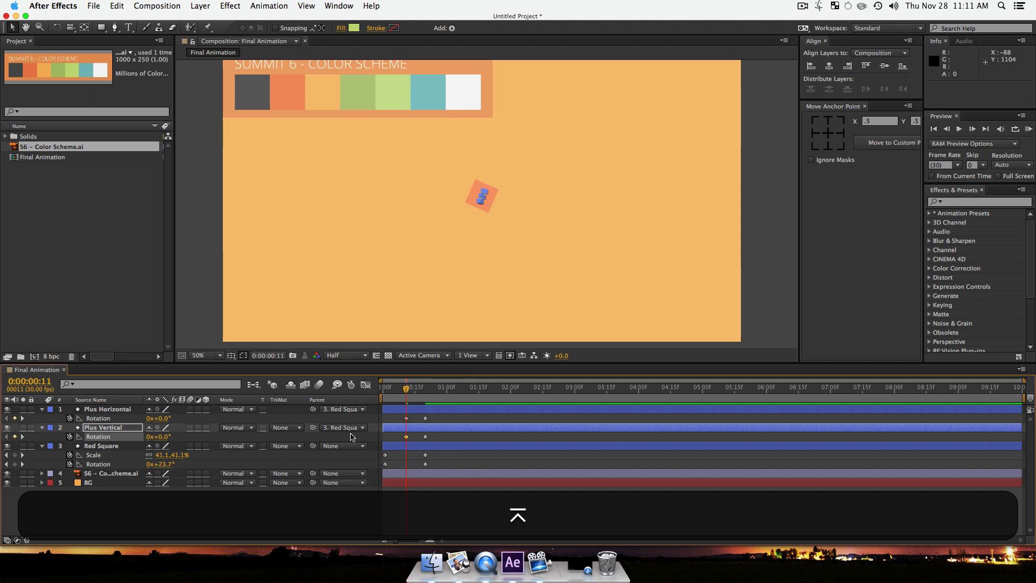
Step: Move the 0° rotation keyframes of both plus layers back to frame 1, in line with Red Square's first keyframes
shift+click(405, 418)
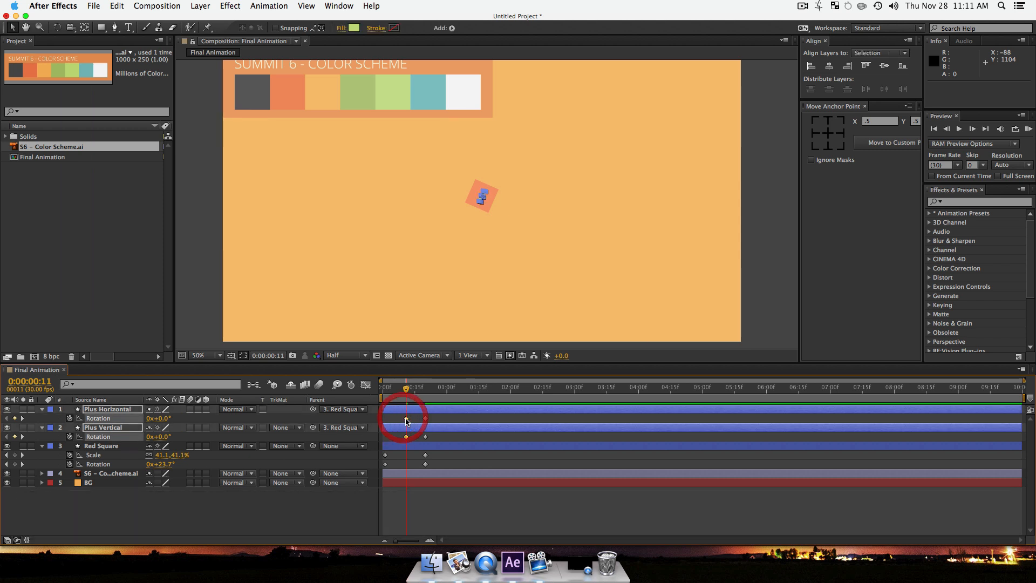
mouse_move(405, 418)
mouse_down()
mouse_move(385, 424)
mouse_move(394, 403)
mouse_move(414, 402)
mouse_up()
click(384, 403)
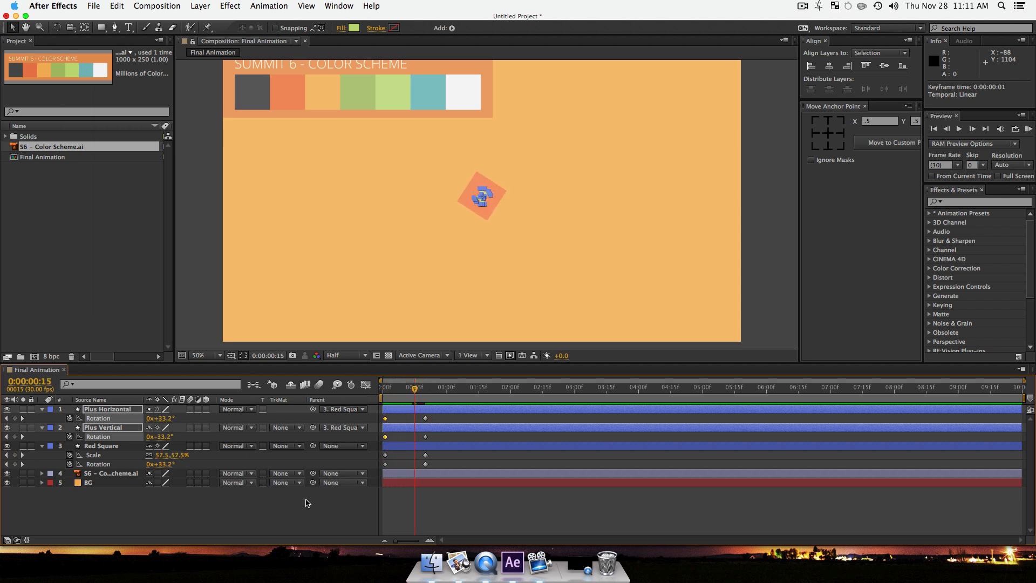
key(F2)
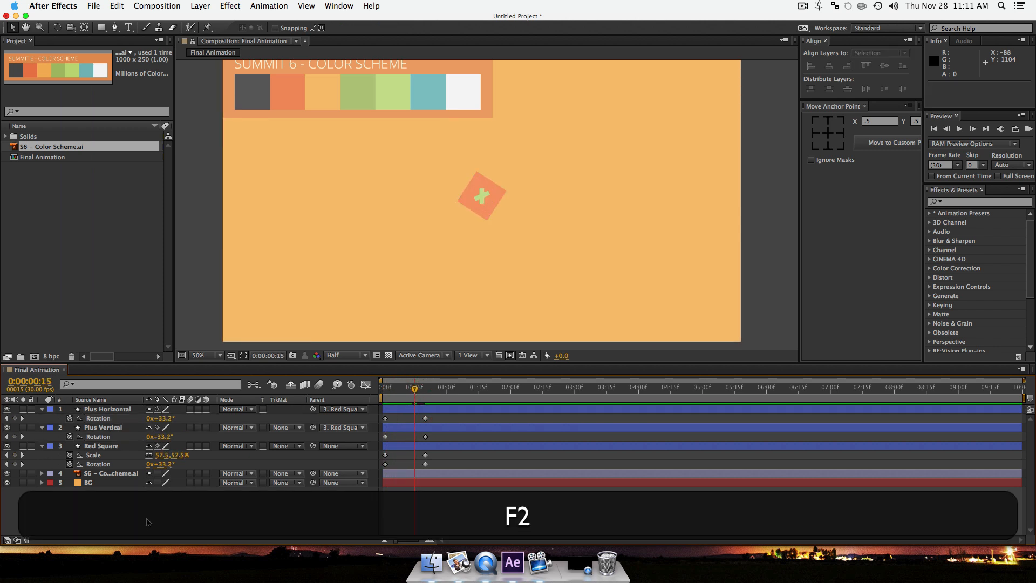
Step: Set Plus Horizontal's rotation keyframe at frame 1 to -45° and scrub through the motion to check it
drag(415, 387, 386, 420)
click(424, 420)
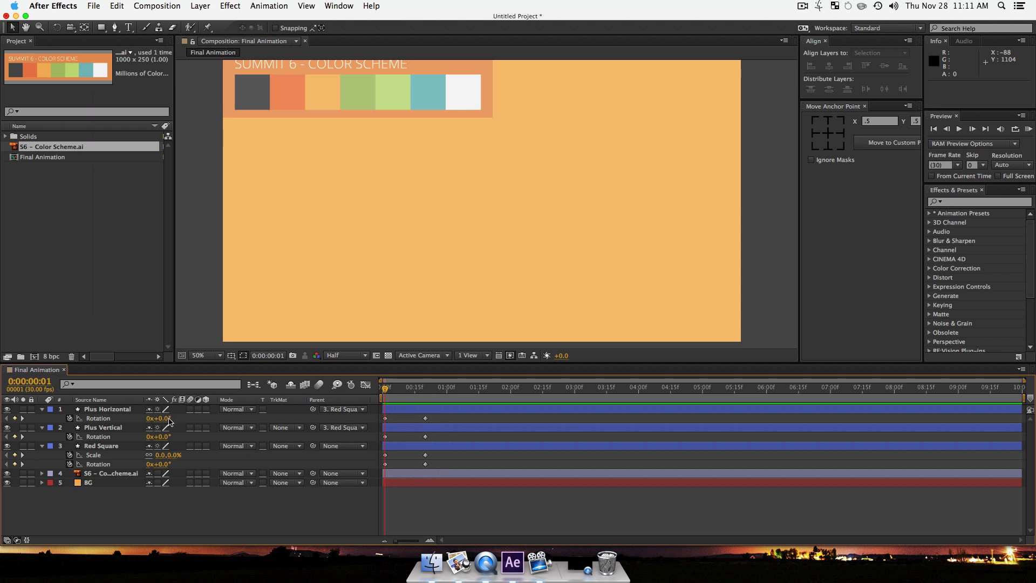
text(-45)
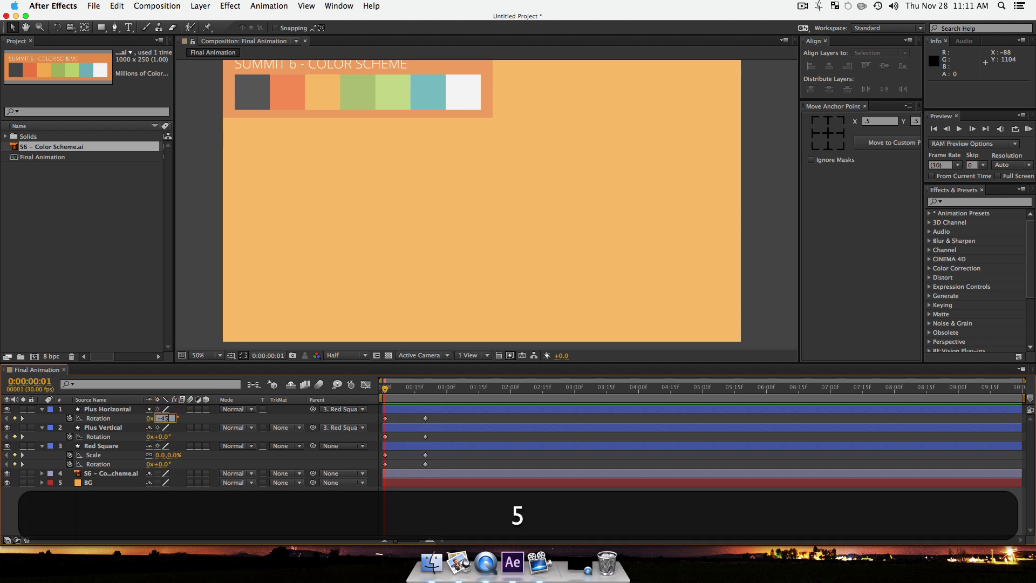
key(Return)
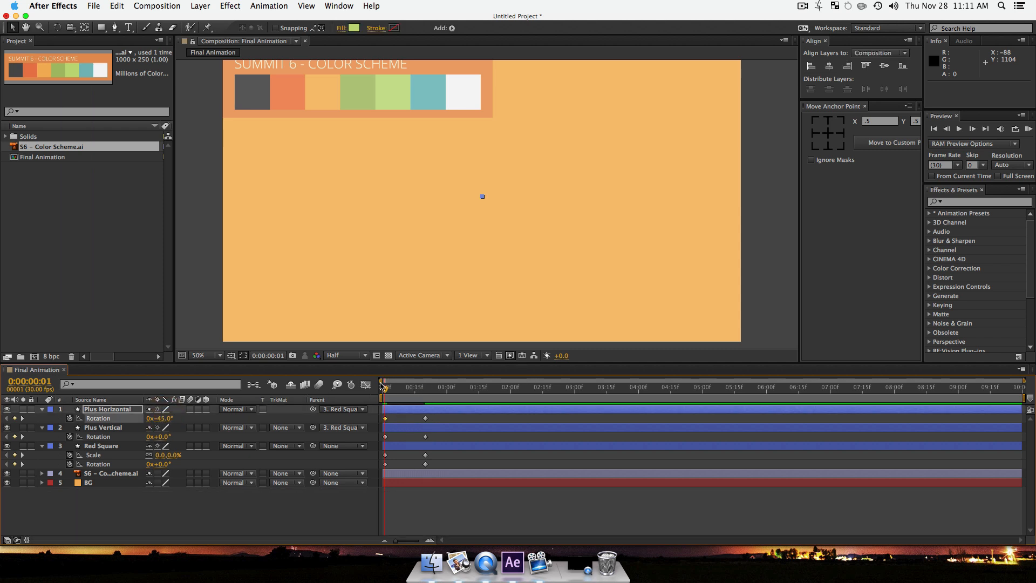
drag(385, 392, 425, 404)
click(312, 497)
Step: Set Plus Vertical's rotation keyframe at frame 1 to -90° and scrub to frame 20 to check the motion
drag(426, 405, 385, 416)
click(162, 436)
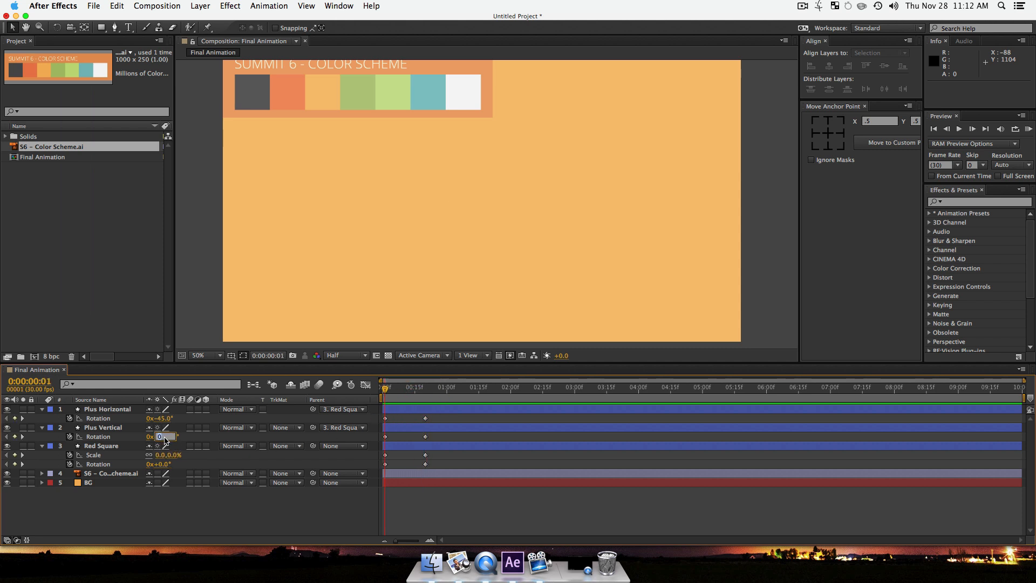
text(-90)
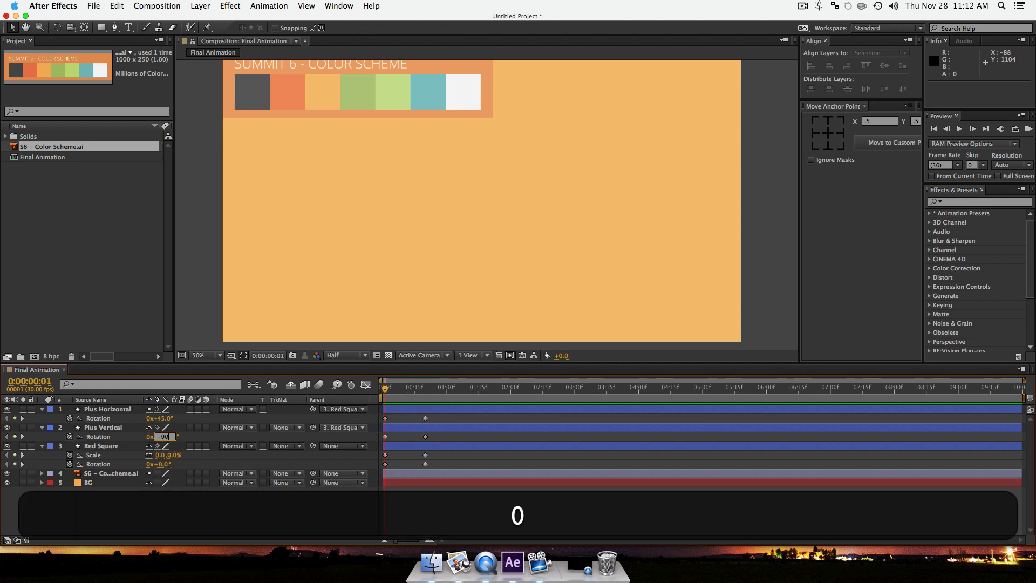
key(Return)
click(313, 499)
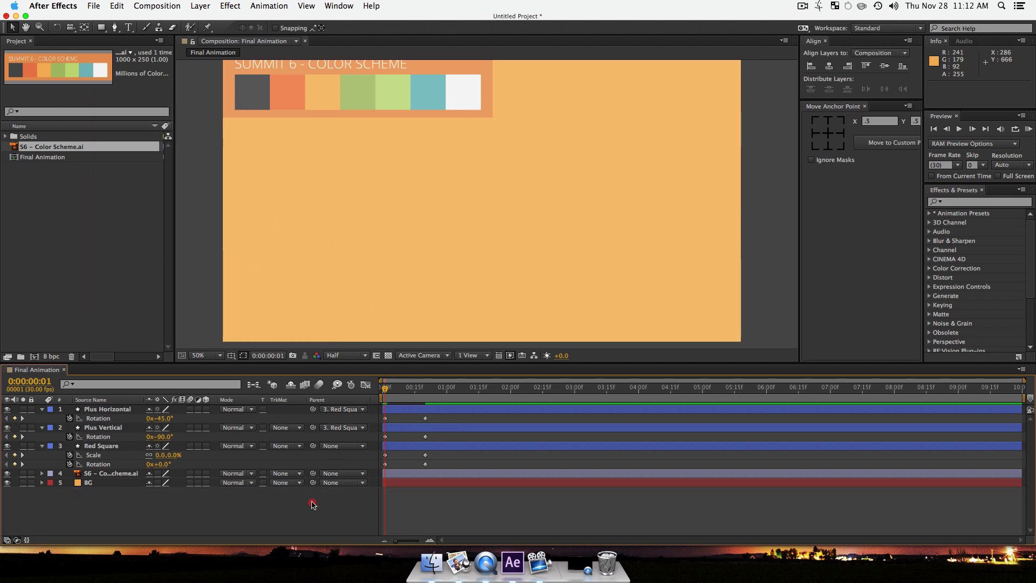
drag(387, 389, 424, 412)
click(398, 413)
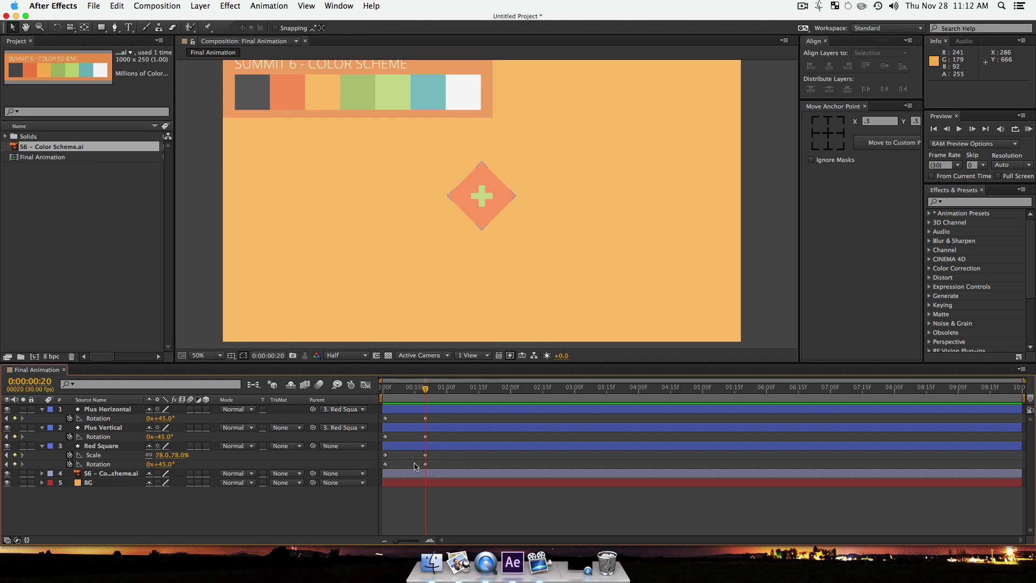
Step: Select Plus Horizontal, Plus Vertical and Red Square and display only their keyframed properties
click(110, 464)
shift+click(110, 426)
shift+click(111, 411)
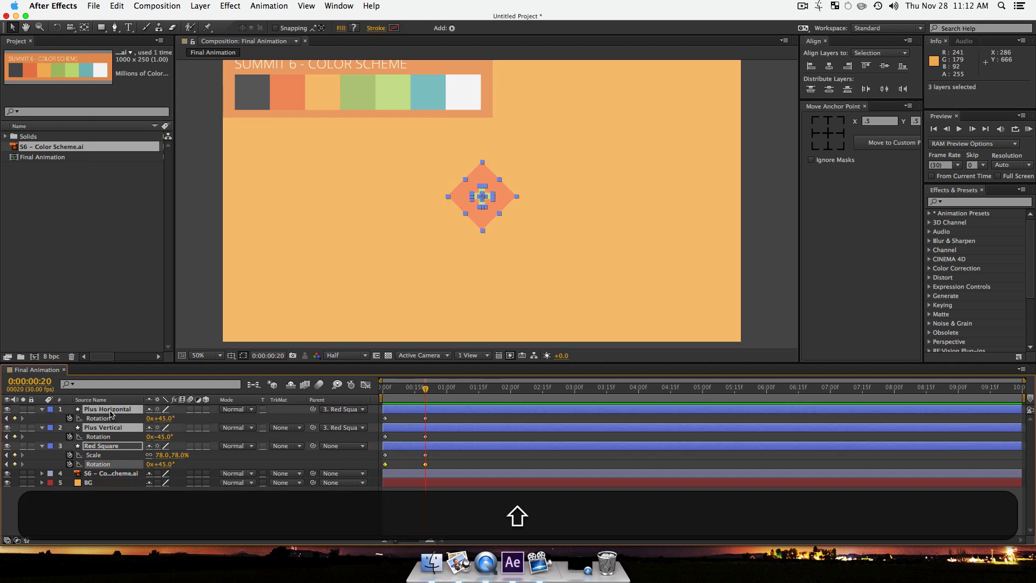
key(shift+u)
key(u)
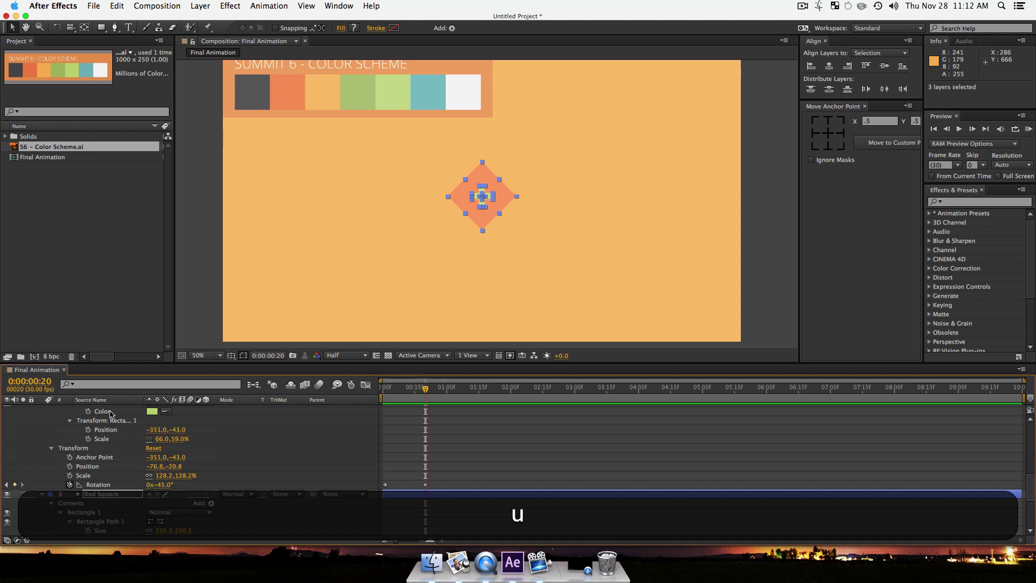
key(u)
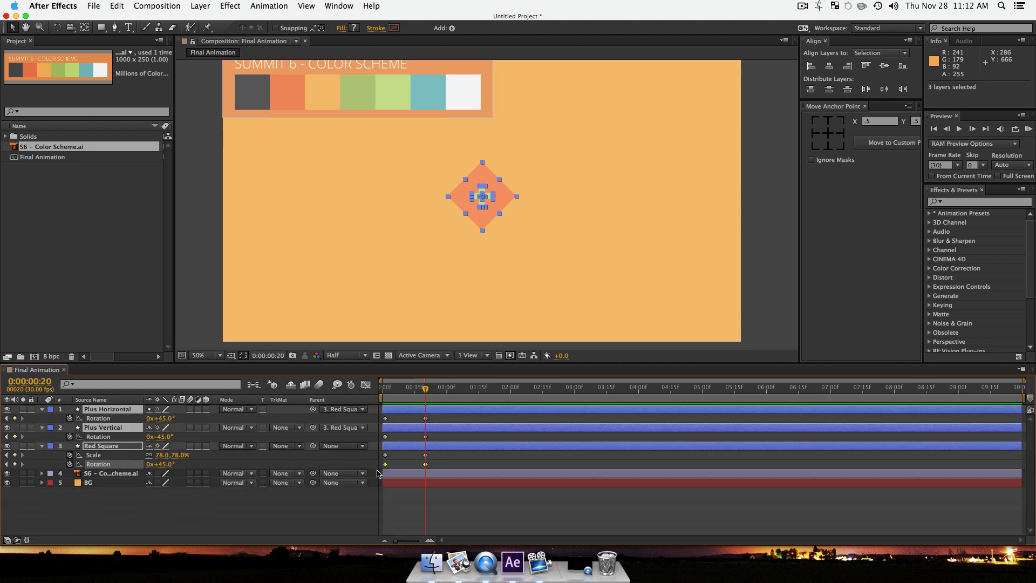
Step: Apply Easy Ease to all scale and rotation keyframes of the two plus layers and Red Square
click(455, 465)
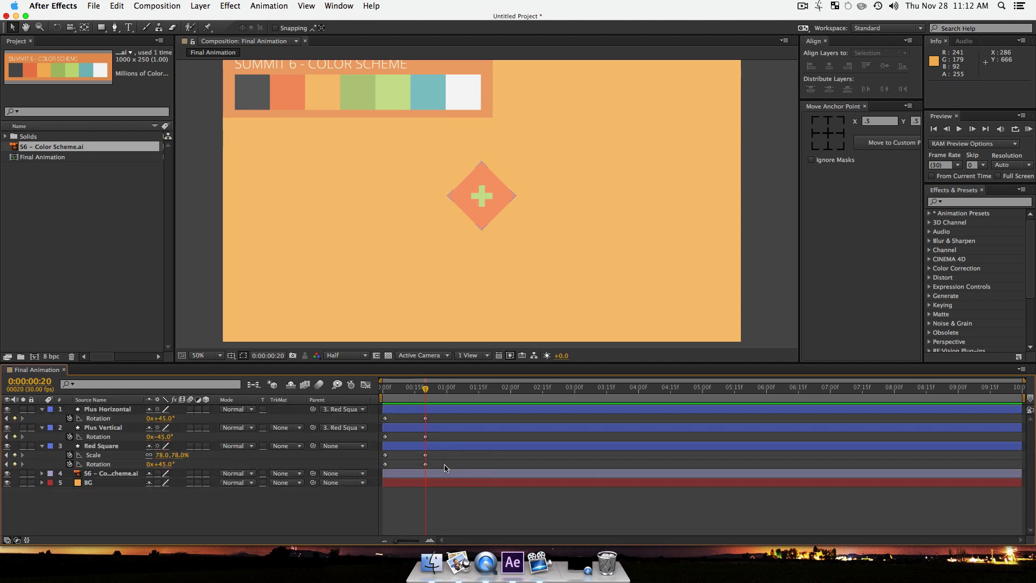
drag(445, 467, 378, 416)
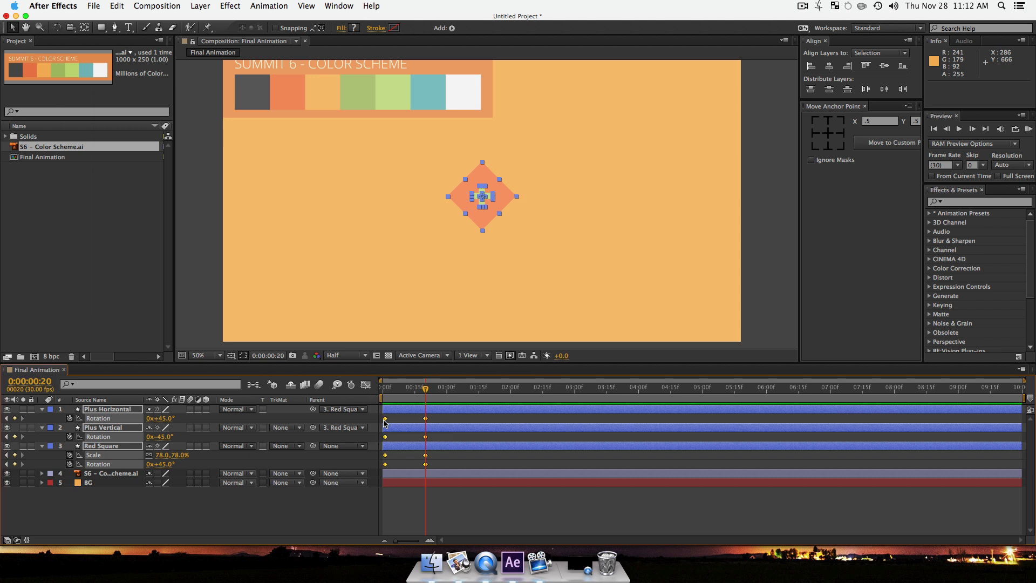
key(F9)
Step: Play the eased animation from frame 0 to preview it
drag(426, 389, 369, 399)
click(319, 499)
key(space)
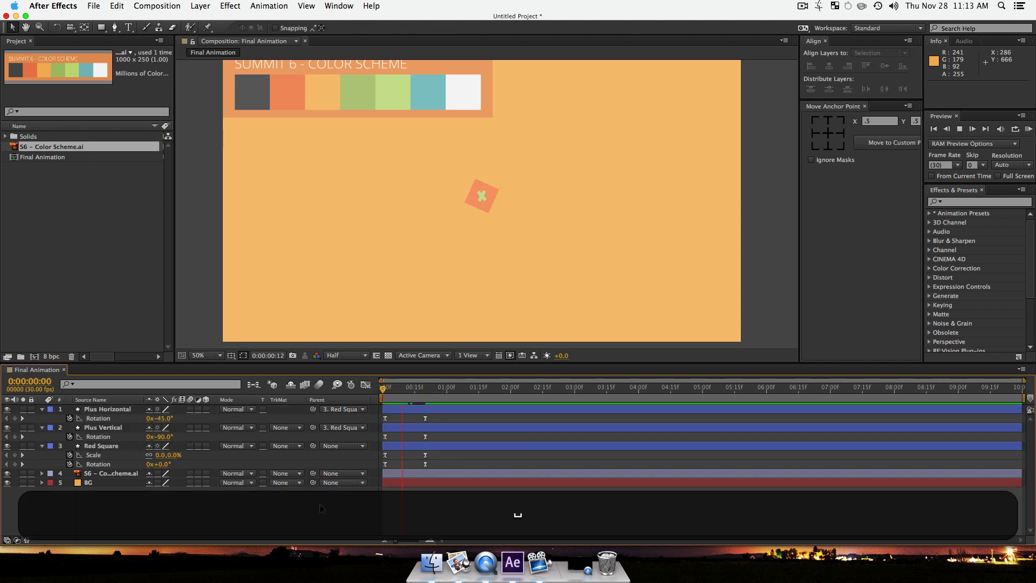
Step: Replay the eased animation from frame 0 twice and park the time at frame 20
drag(437, 388, 365, 395)
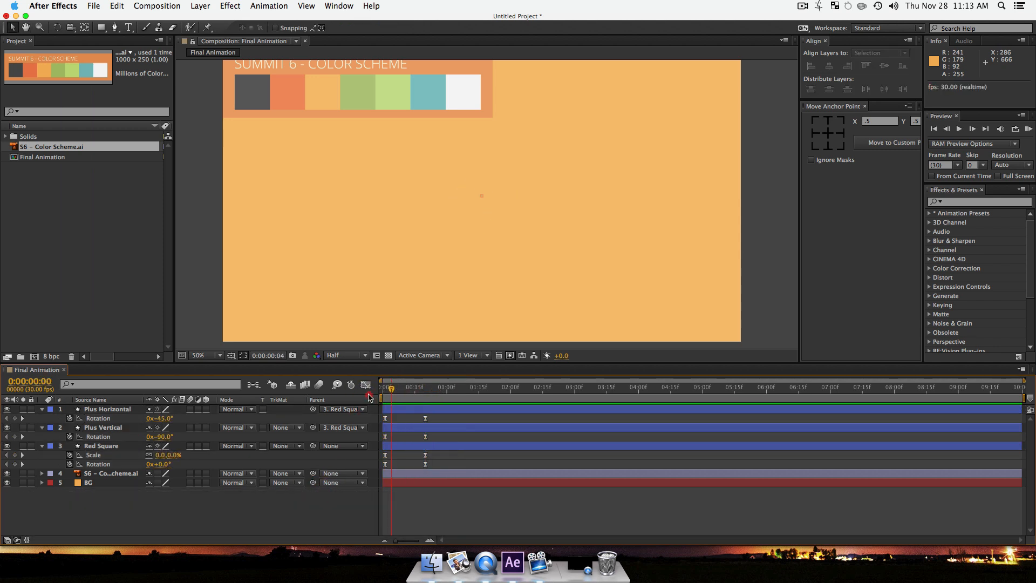
click(313, 520)
key(space)
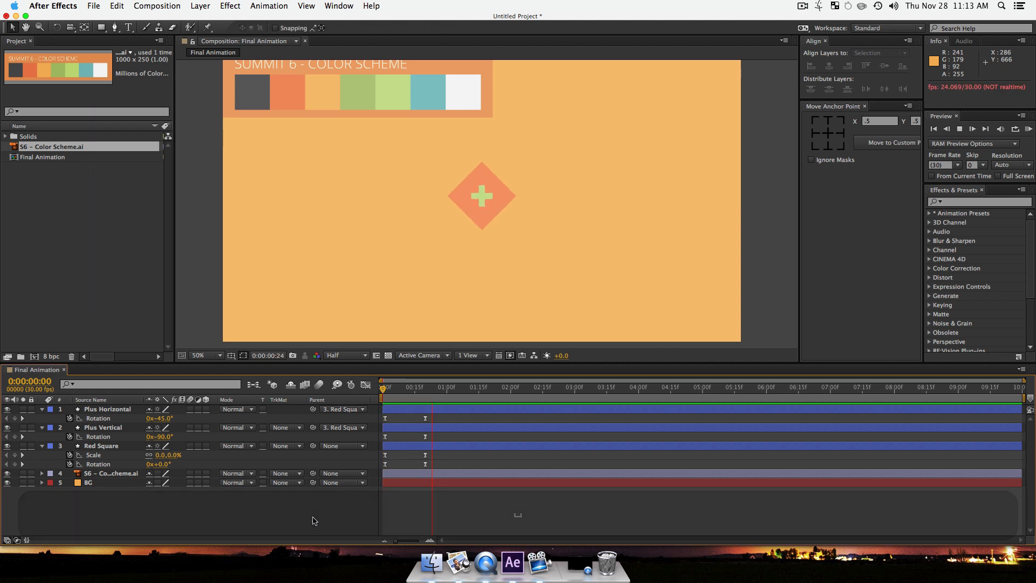
key(space)
drag(424, 389, 367, 397)
key(space)
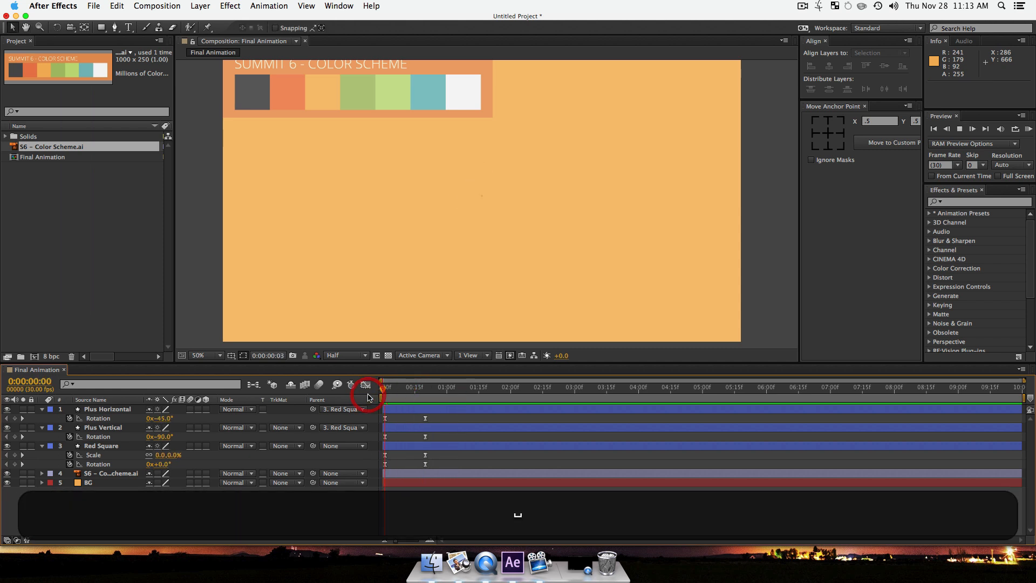
key(space)
drag(433, 390, 425, 396)
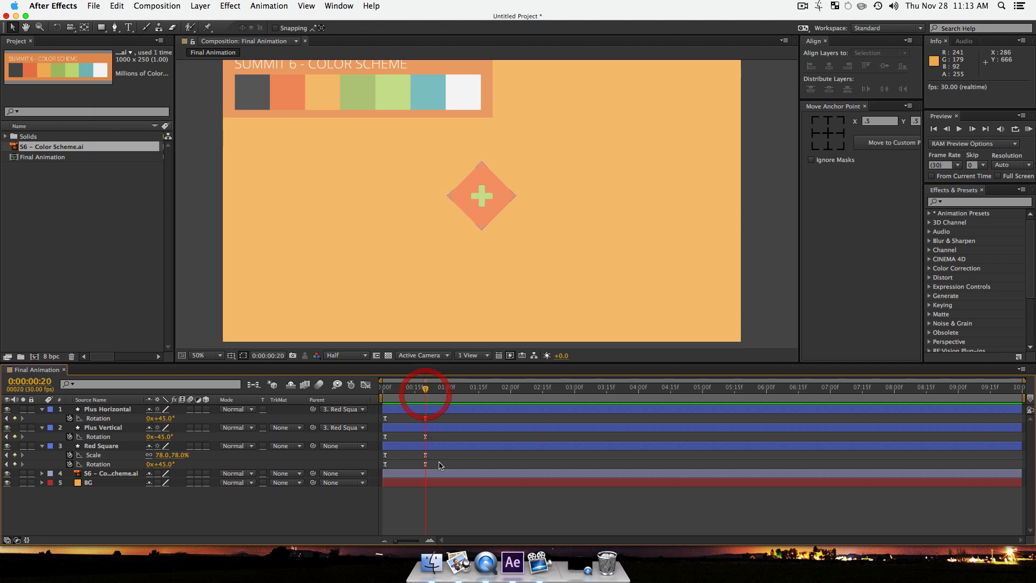
Step: Show all scale and rotation keyframes in the Graph Editor and shorten the frame 1 outgoing ease to about frame 2
mouse_move(439, 462)
mouse_down()
mouse_move(398, 441)
mouse_move(376, 412)
mouse_up()
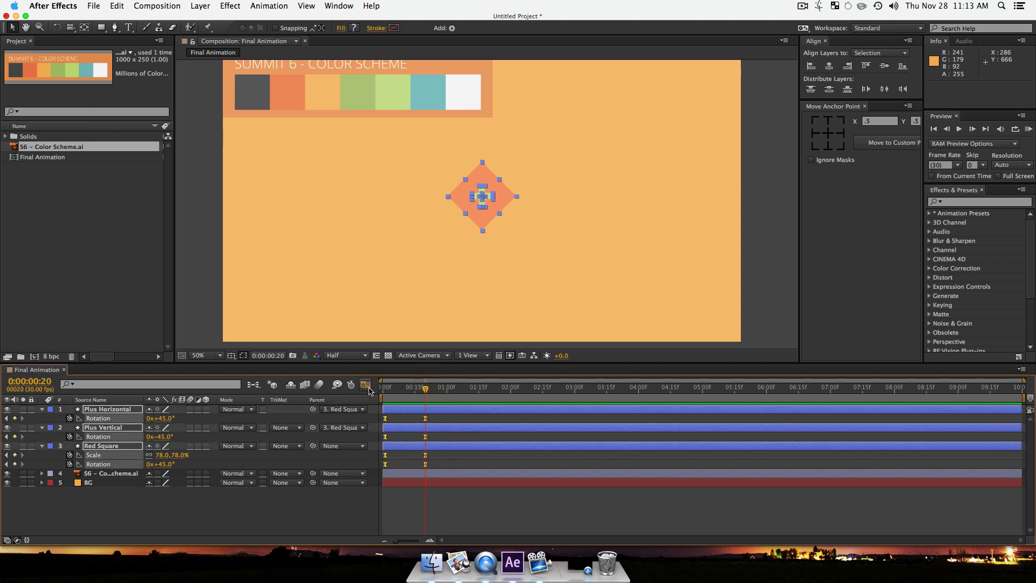
click(366, 384)
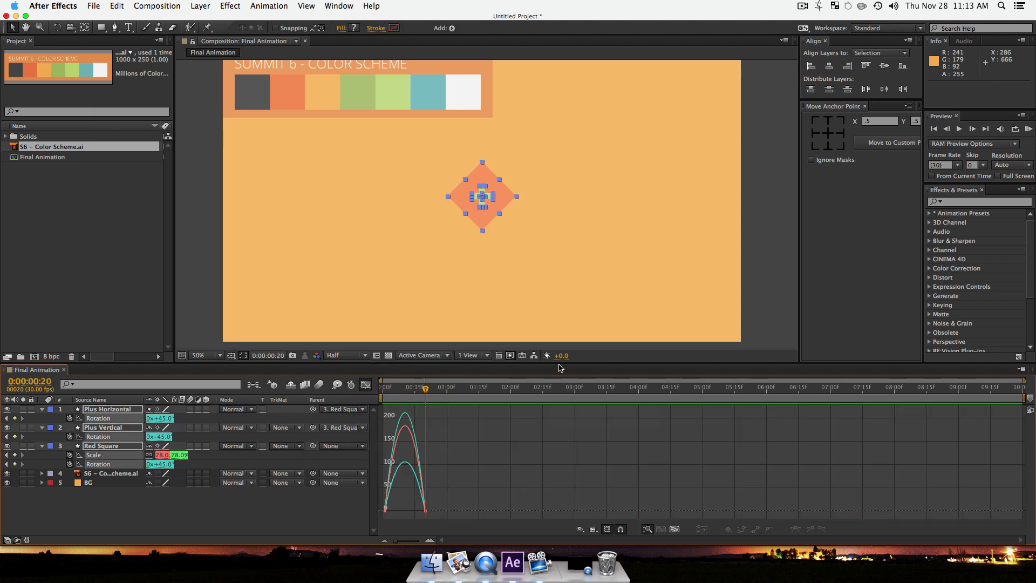
drag(559, 362, 556, 296)
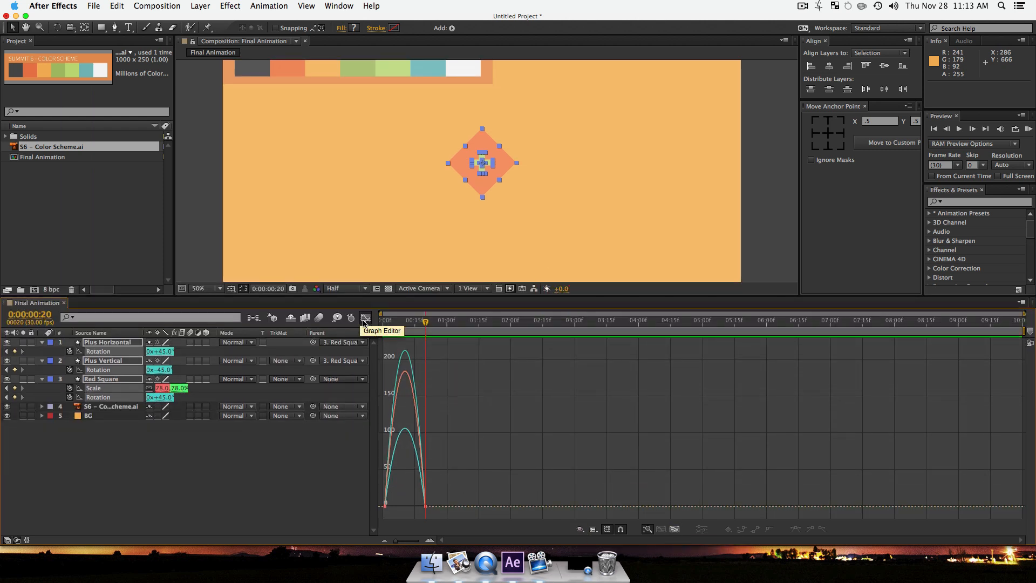
click(674, 532)
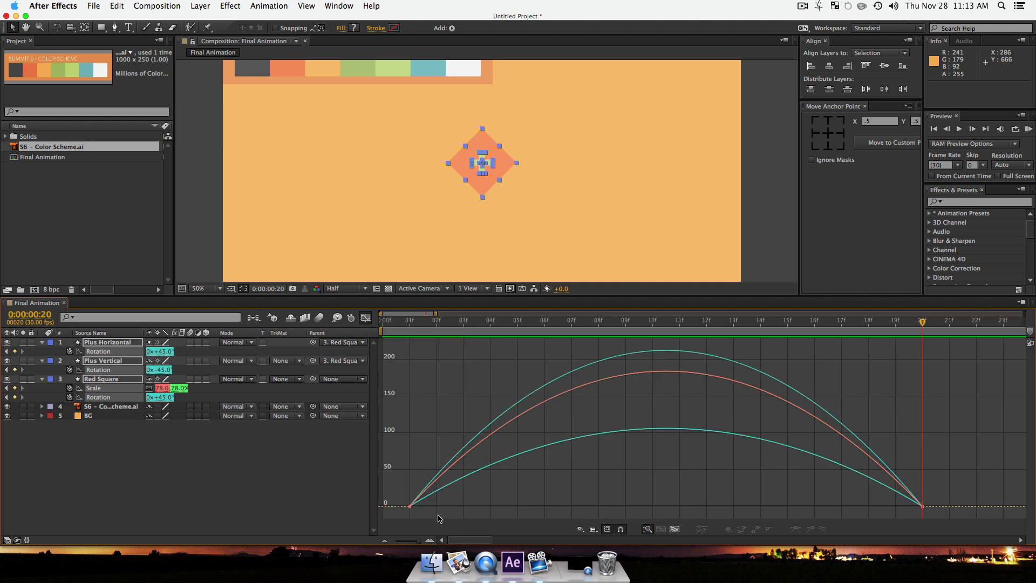
click(400, 503)
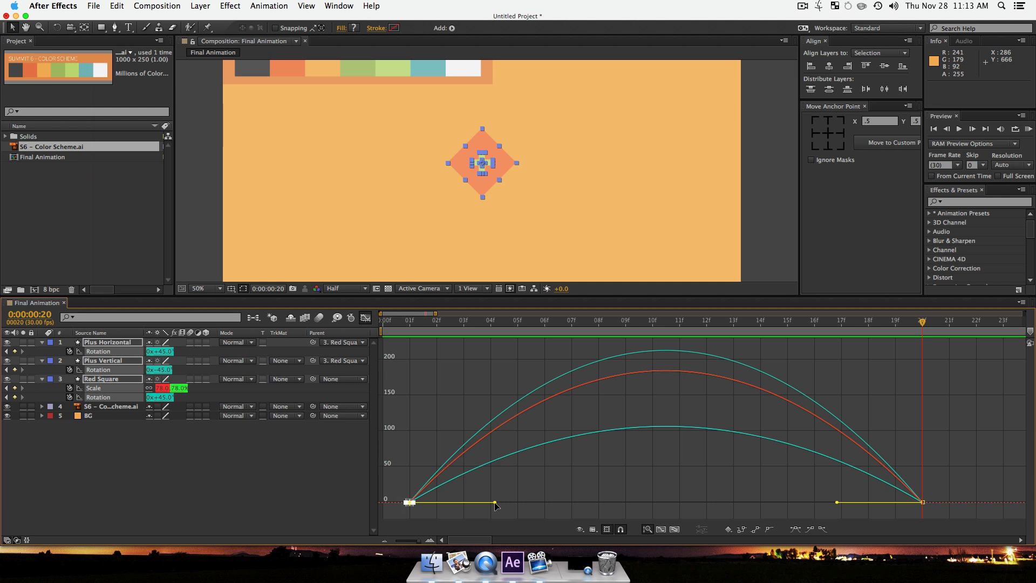
drag(494, 502, 437, 503)
drag(836, 504, 810, 502)
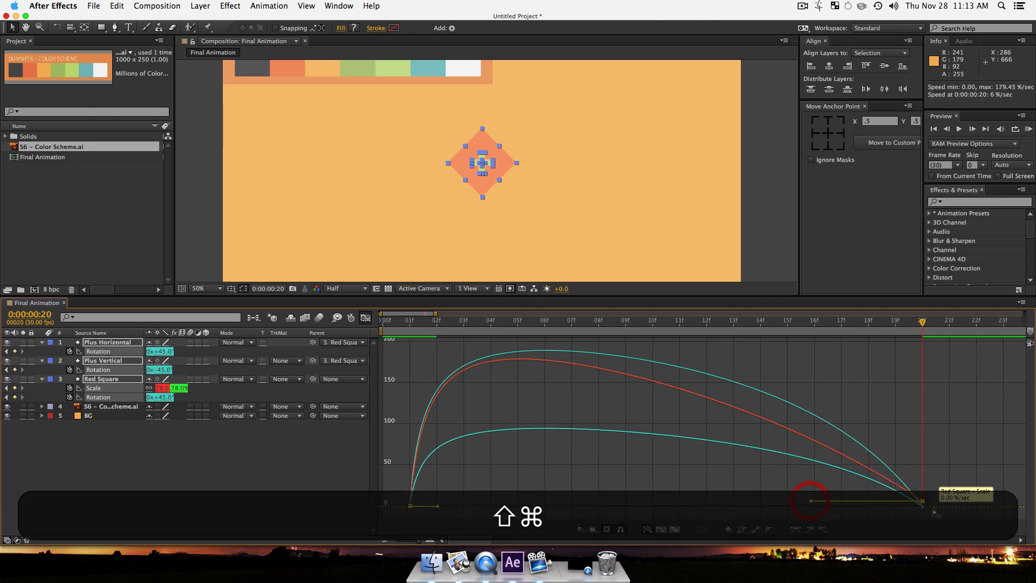
key(shift+super+z)
key(super+z)
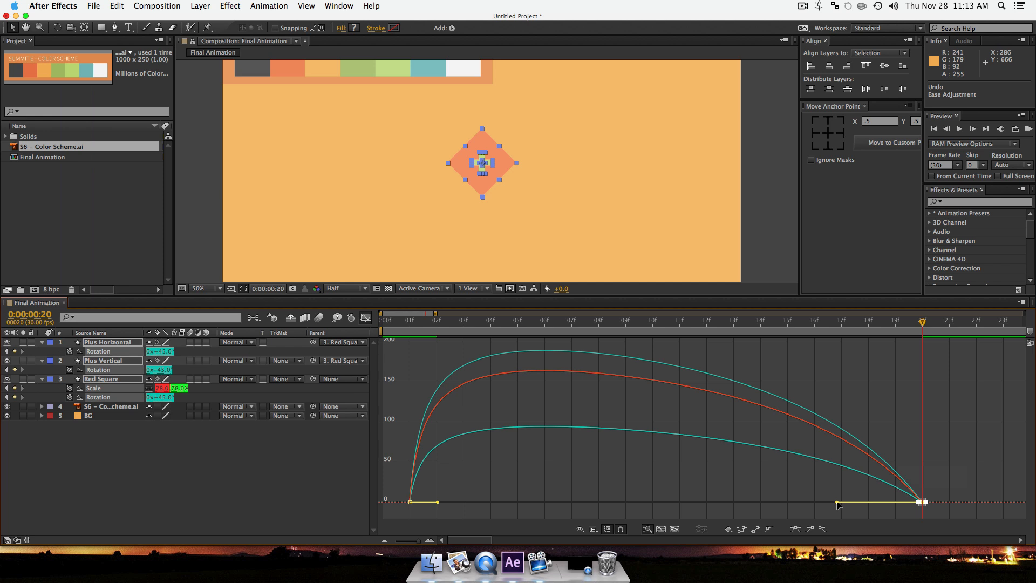
Step: Extend the incoming ease of the frame 20 keyframes back to about frame 14 and play the animation from frame 0
drag(836, 503, 770, 503)
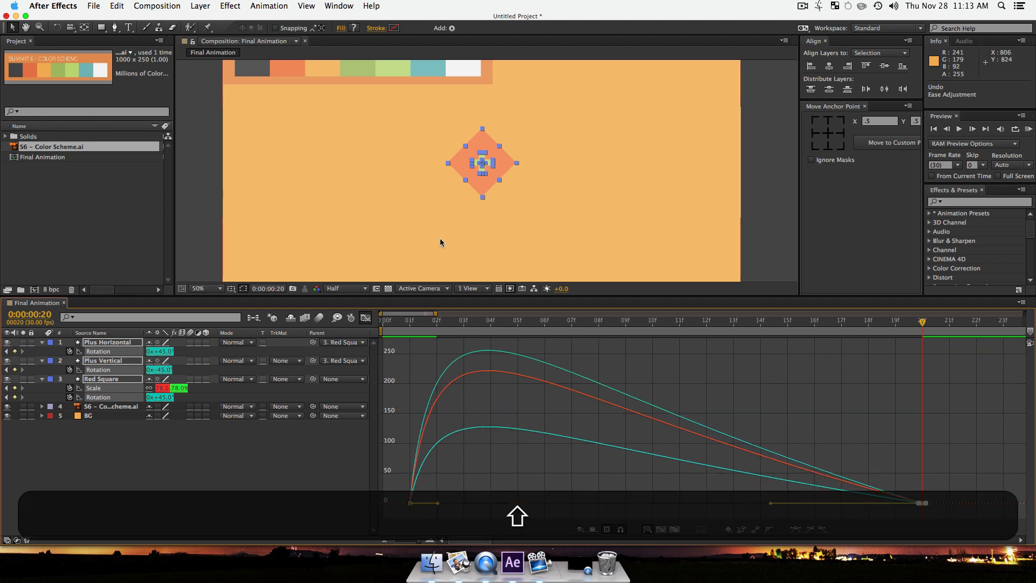
drag(426, 323, 384, 329)
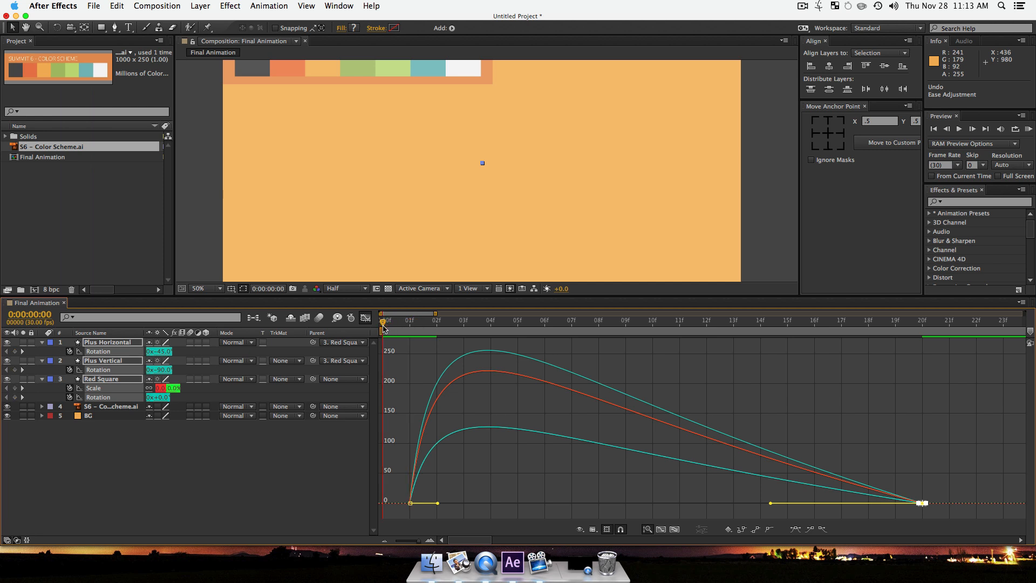
key(space)
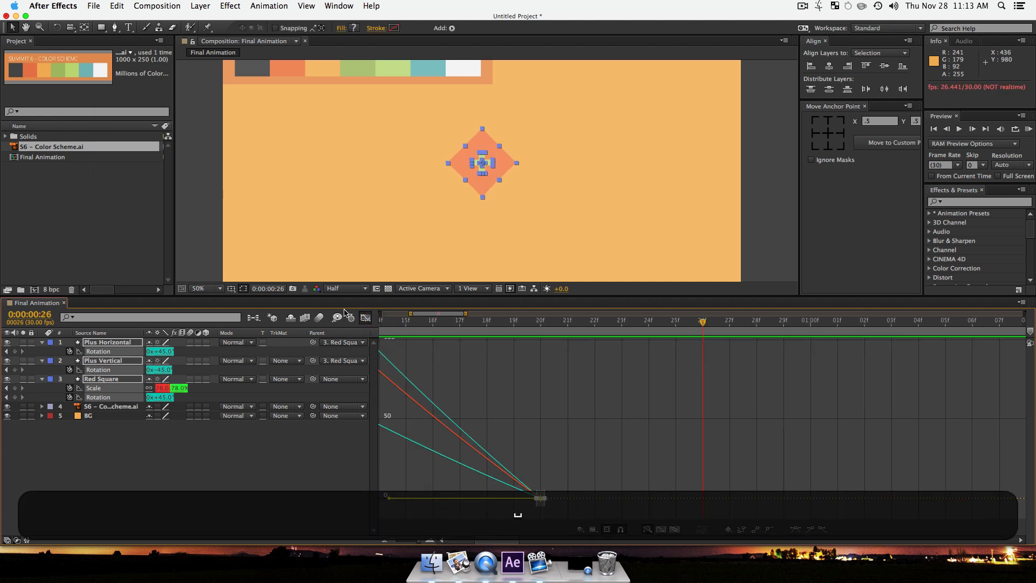
Step: Close the Graph Editor, replay the animation and set the time back to frame 20
click(366, 318)
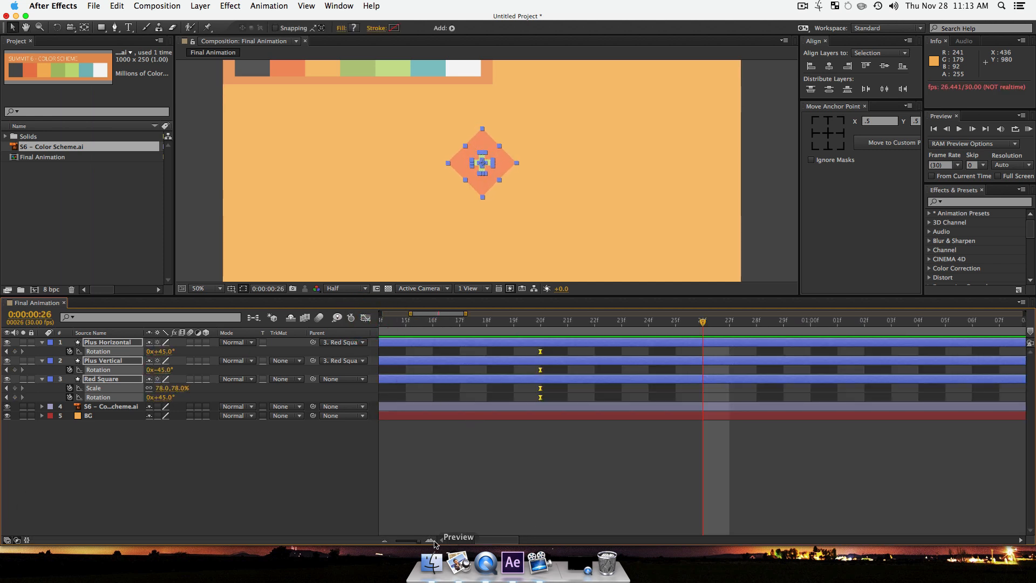
drag(416, 540, 405, 540)
click(344, 487)
drag(398, 322, 456, 348)
key(space)
click(457, 350)
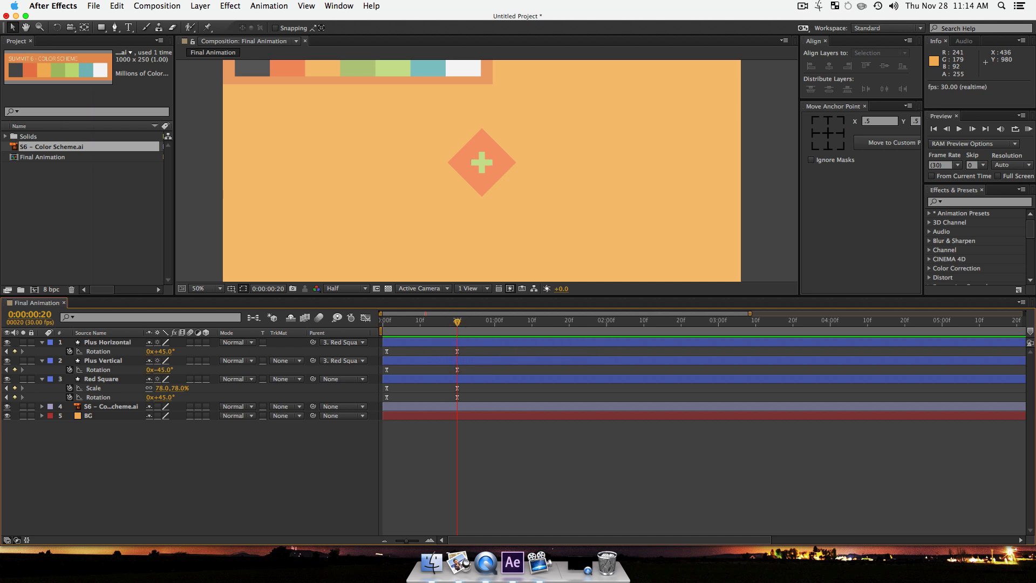
Step: Switch to QuickTime Player to check the reference clip and return to the After Effects composition
key(super+Tab)
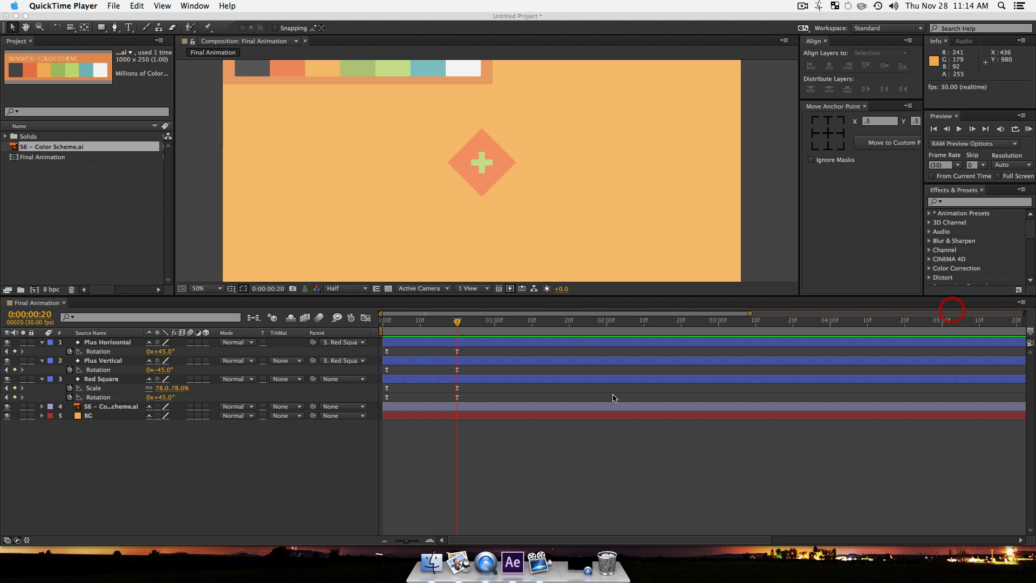
click(284, 476)
key(space)
mouse_move(588, 178)
mouse_down()
mouse_move(575, 233)
mouse_move(576, 190)
mouse_up()
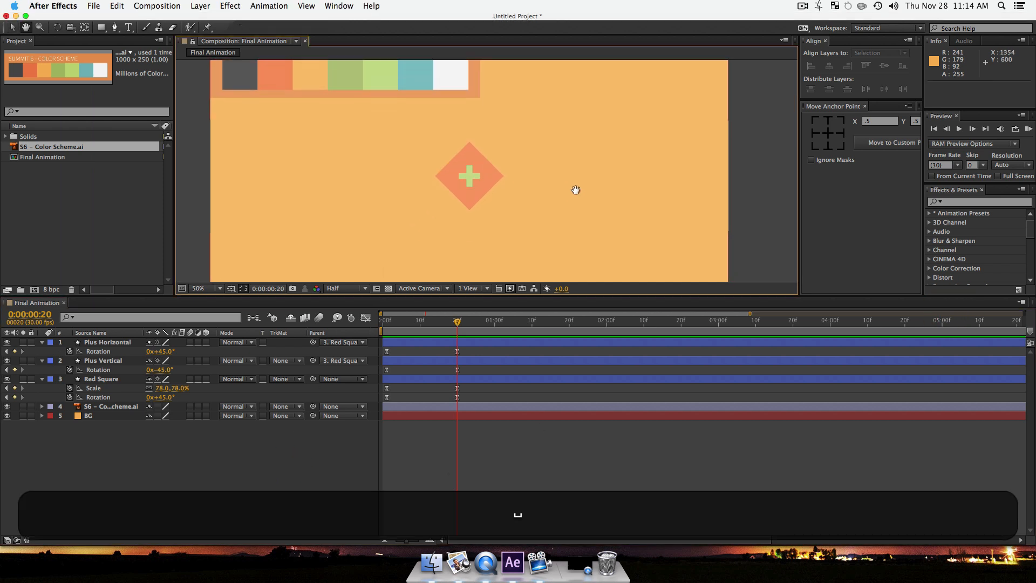
click(173, 463)
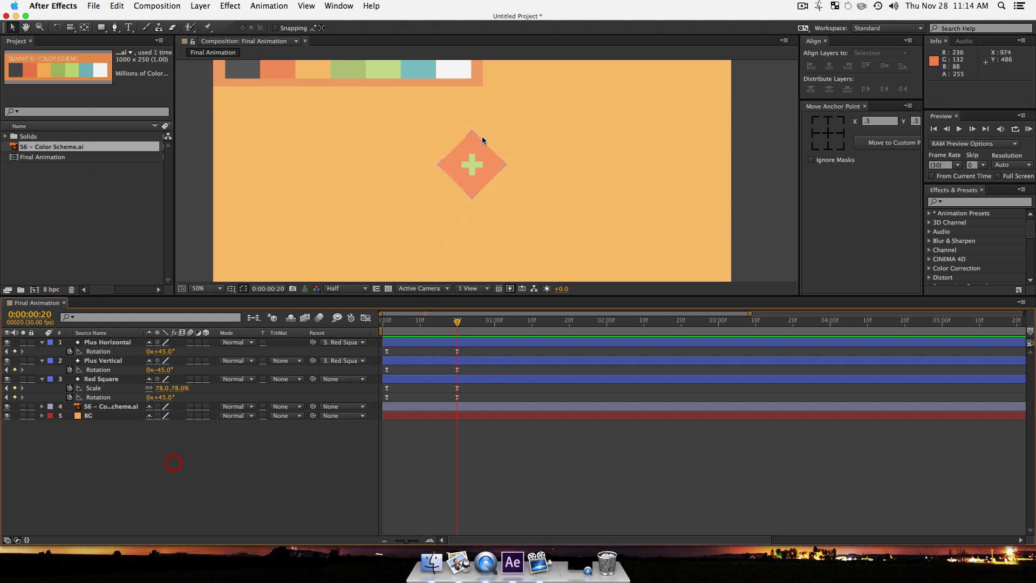
key(z)
alt+click(504, 166)
key(space)
drag(504, 166, 508, 181)
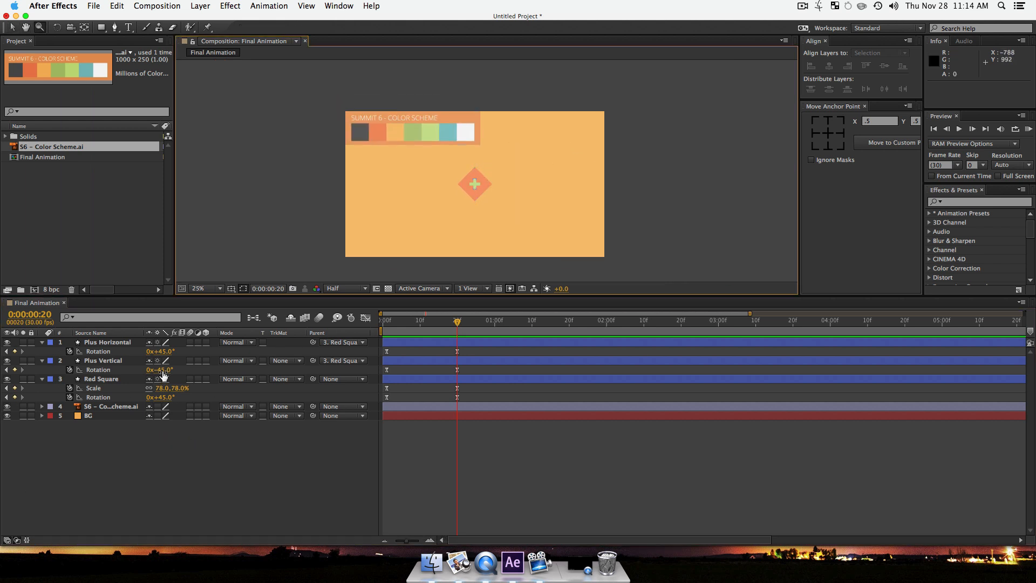
key(v)
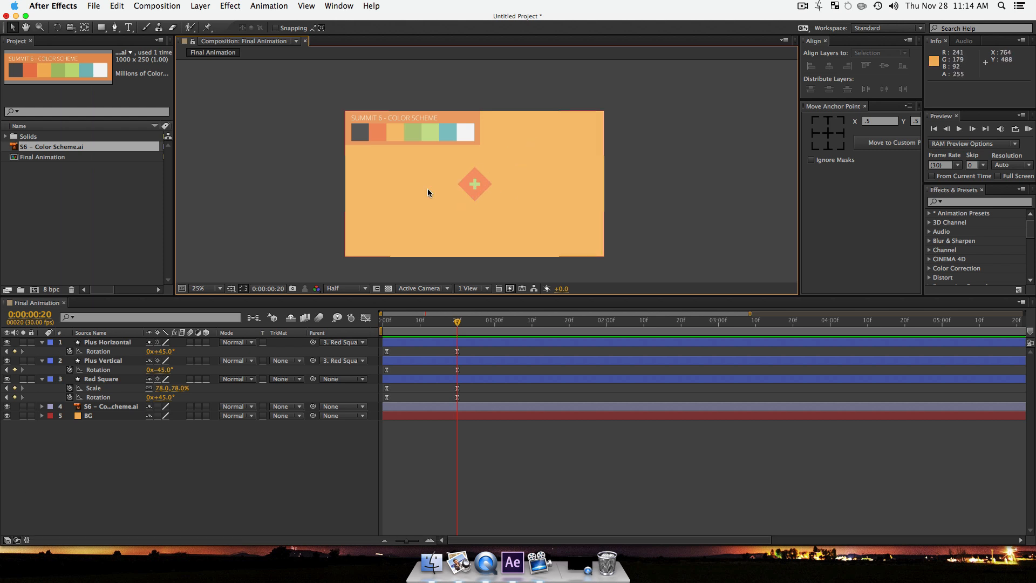
key(z)
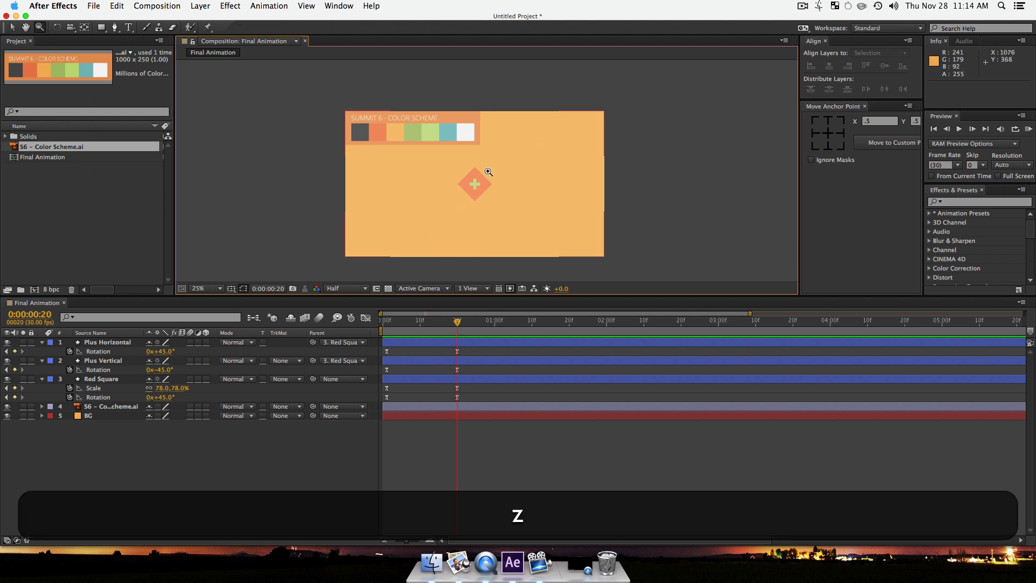
click(485, 190)
key(v)
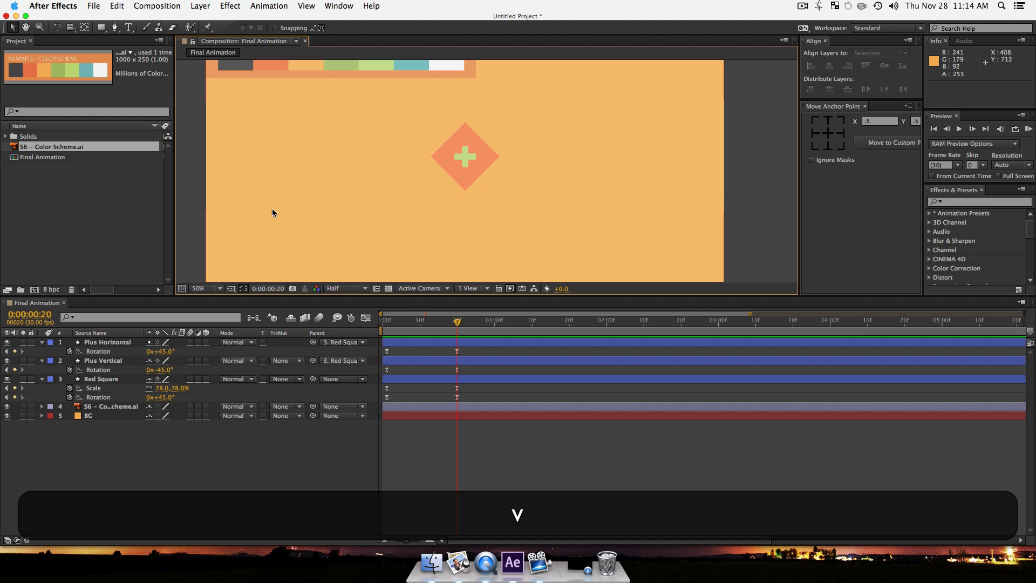
Step: Add Position keyframes to Plus Horizontal and Plus Vertical at frame 20 and advance the time to 0:00:01:10
click(116, 360)
shift+click(117, 343)
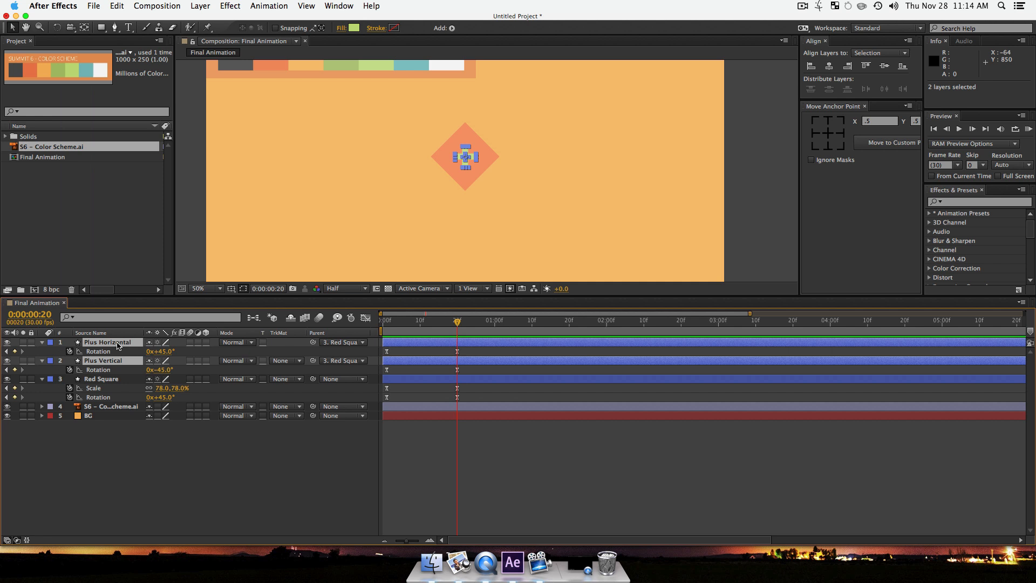
key(p)
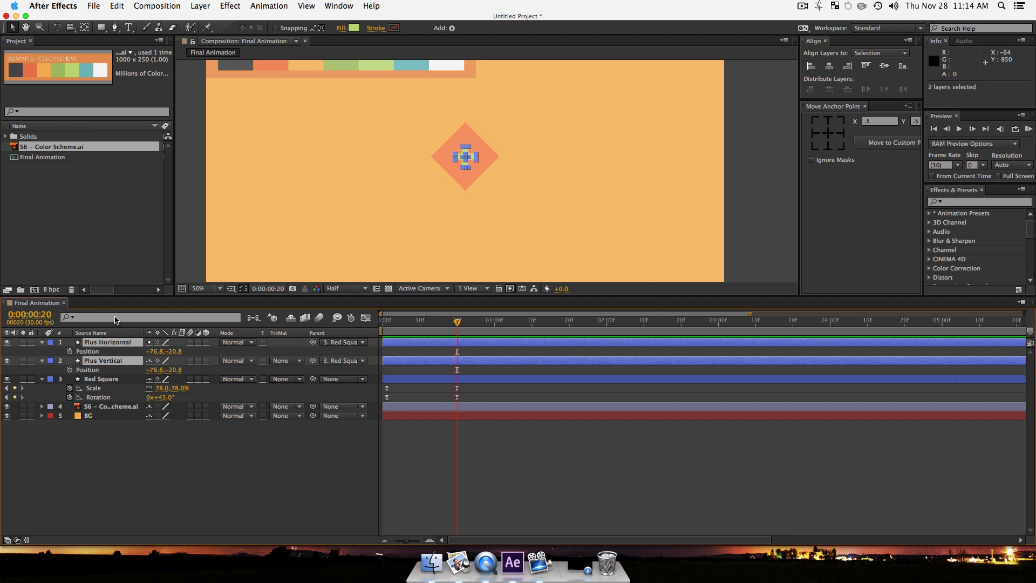
click(70, 351)
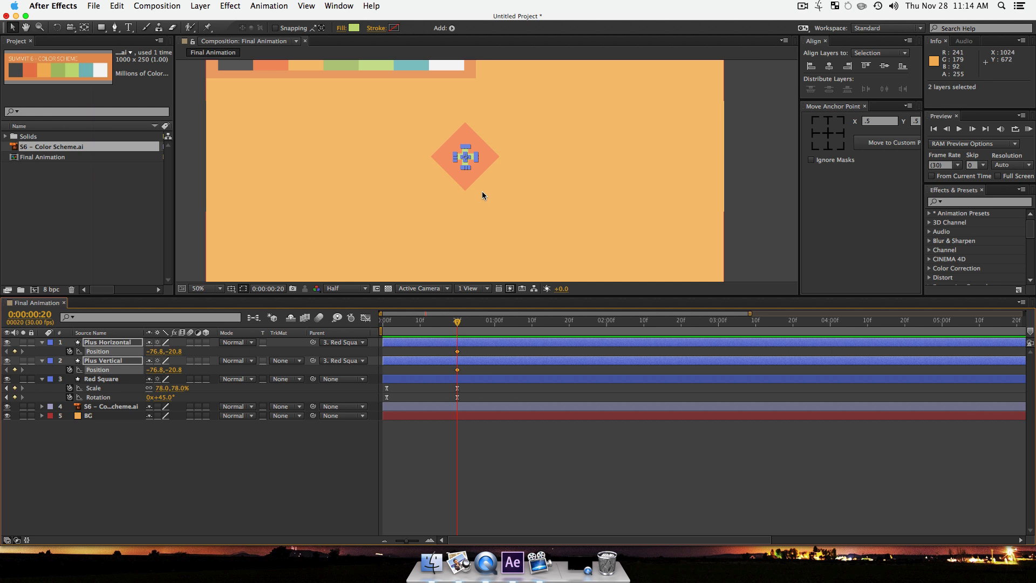
key(shift)
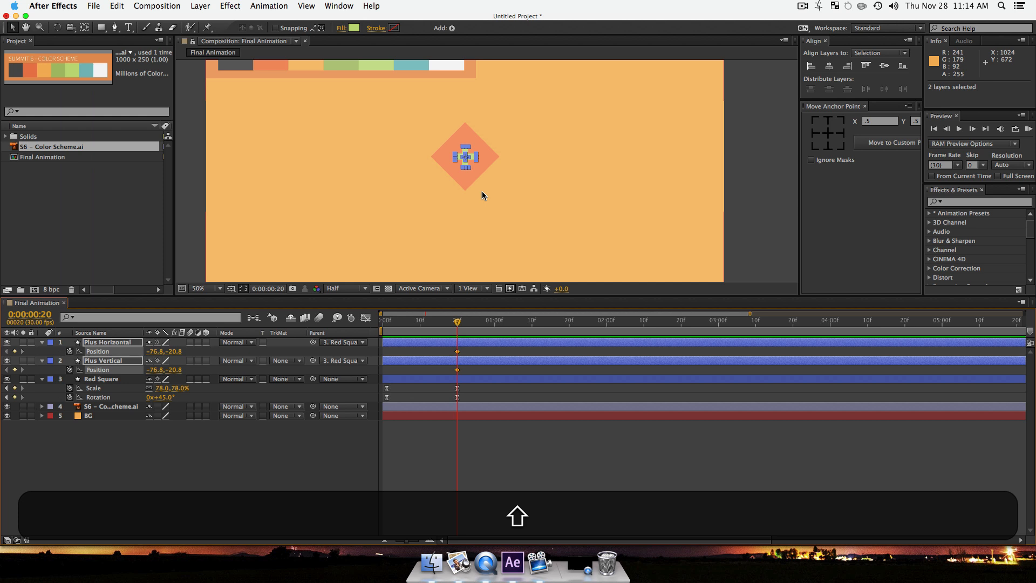
key(shift+Page_Down)
key(shift+Page_Down)
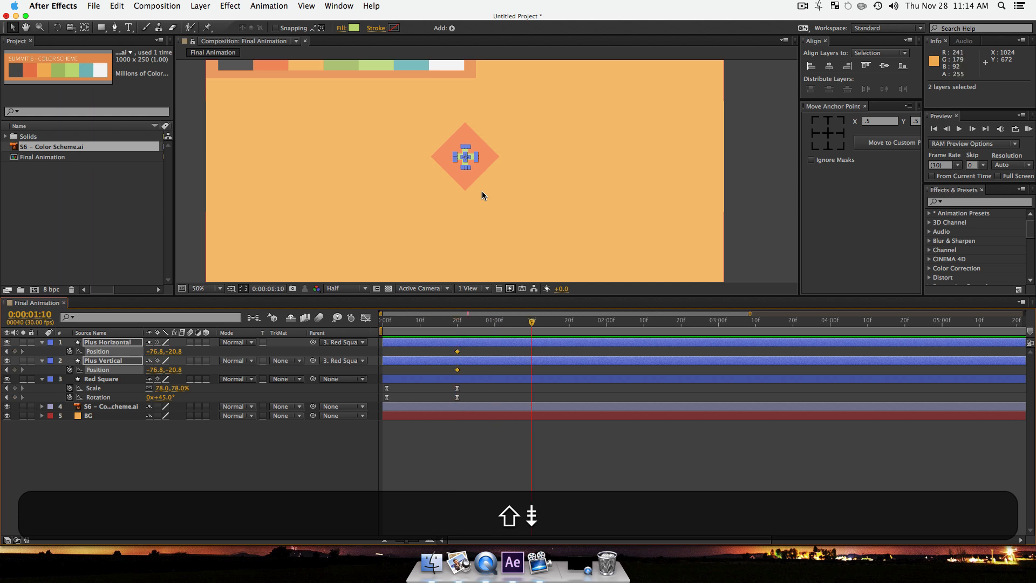
Step: Try to offset the X position of both plus layers by +200 at 0:00:01:10
click(160, 353)
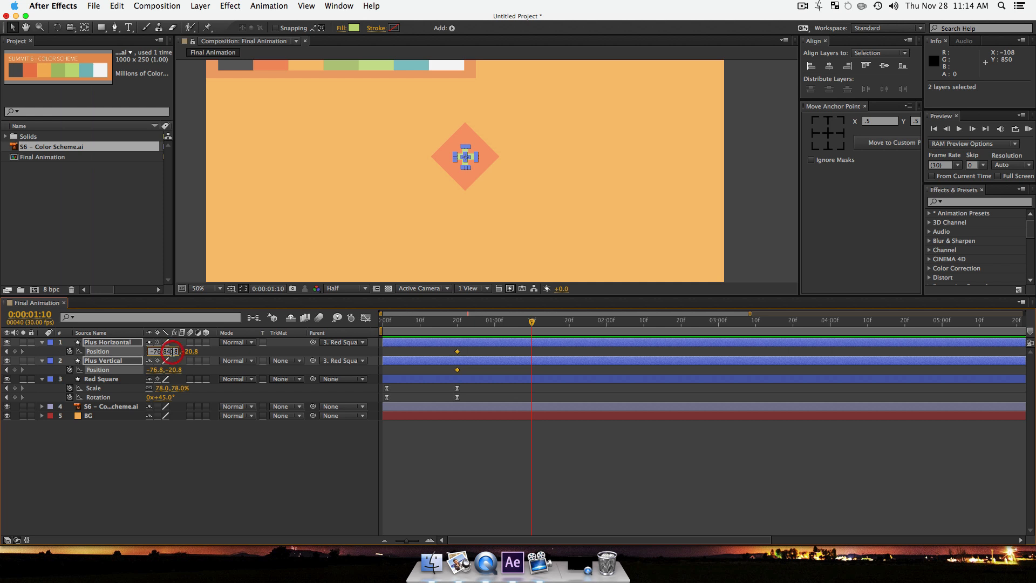
key(Right)
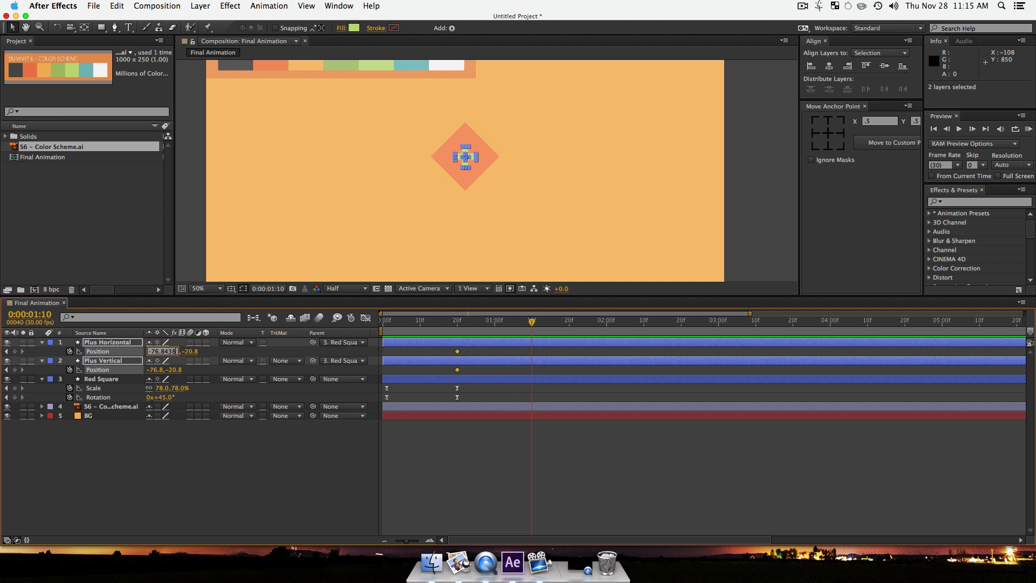
text(+200)
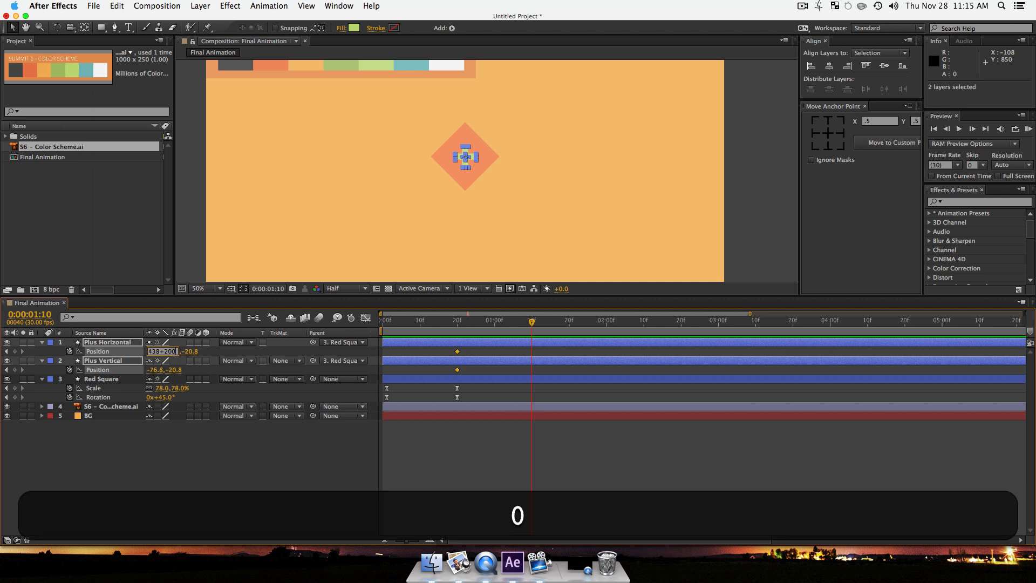
key(Return)
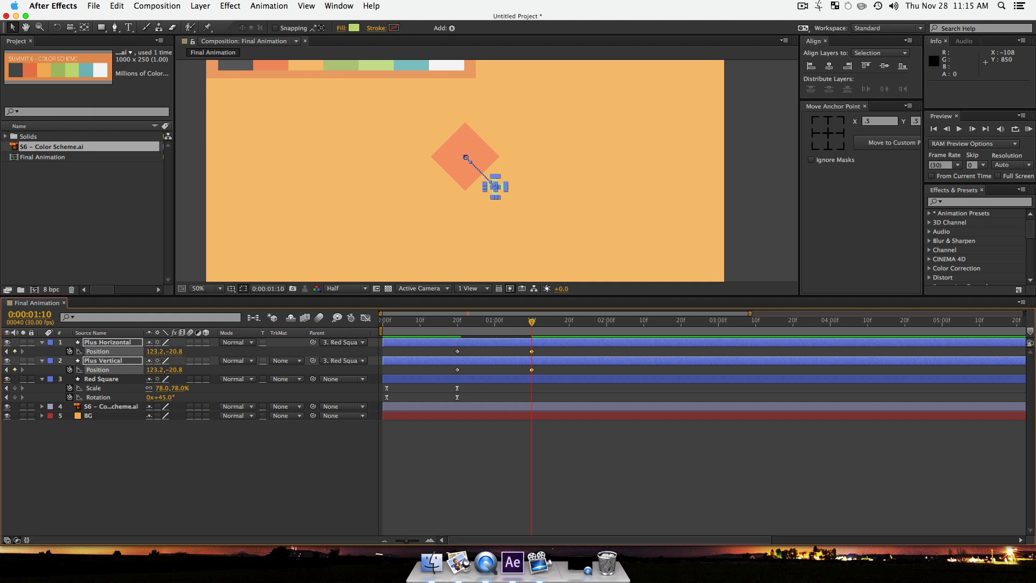
key(cmd+z)
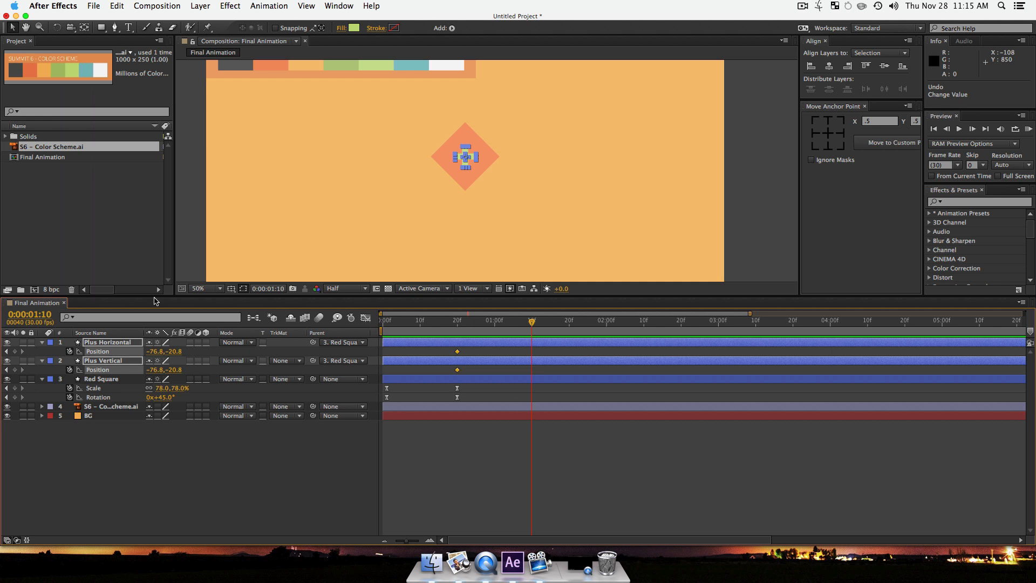
Step: Offset the X position of Plus Horizontal and Plus Vertical by -500 at 0:00:01:10
click(162, 351)
click(171, 351)
key(Right)
text(-500)
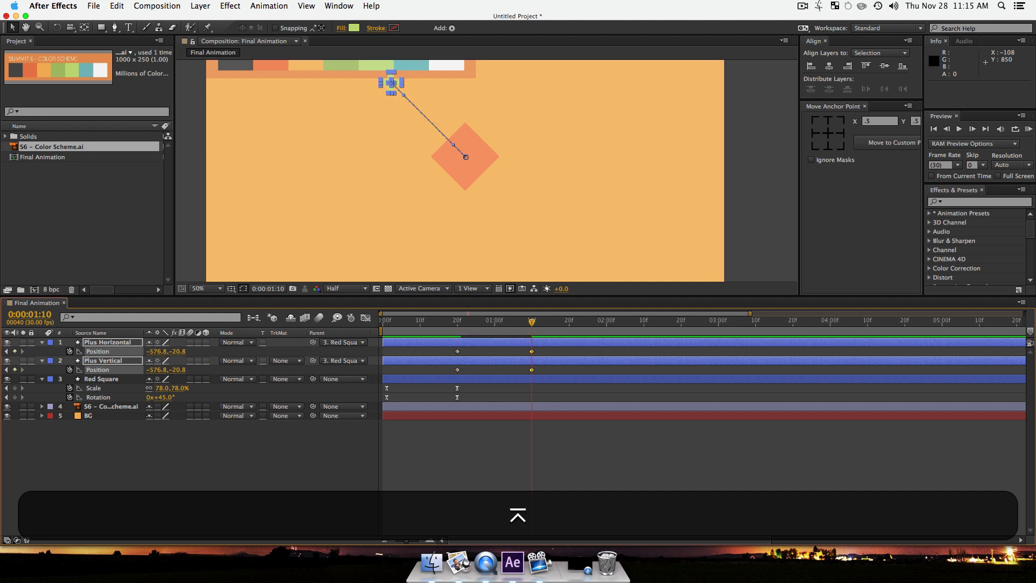
Step: Try to offset the Y position of both plus layers by -500 at 0:00:01:10, and undo it
click(184, 351)
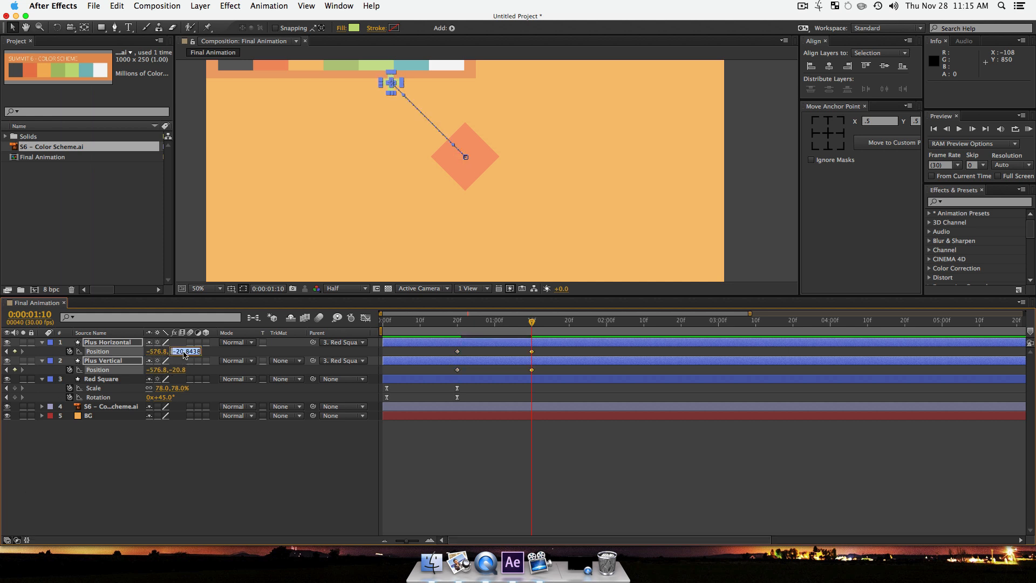
click(197, 351)
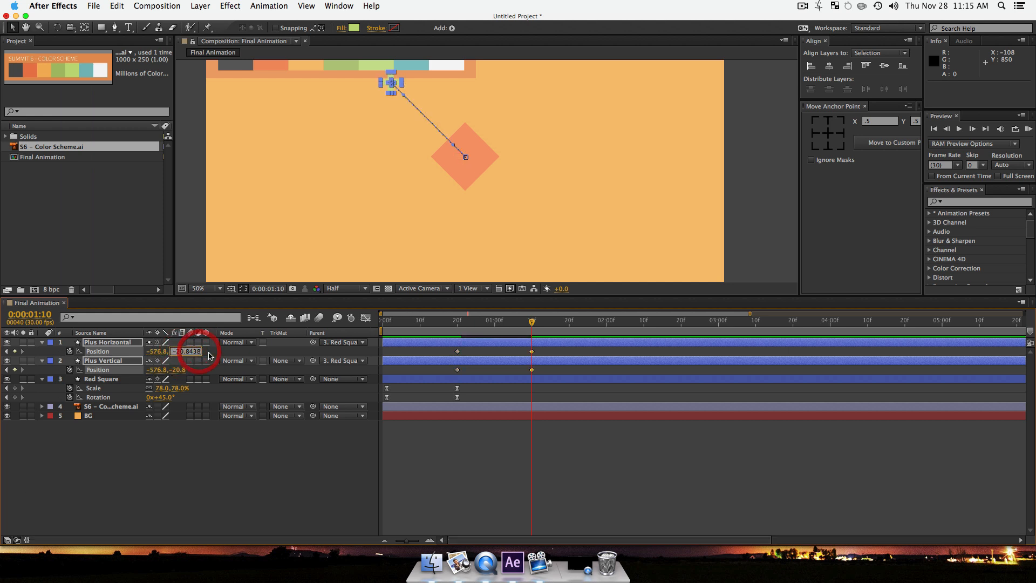
key(Right)
text(-500)
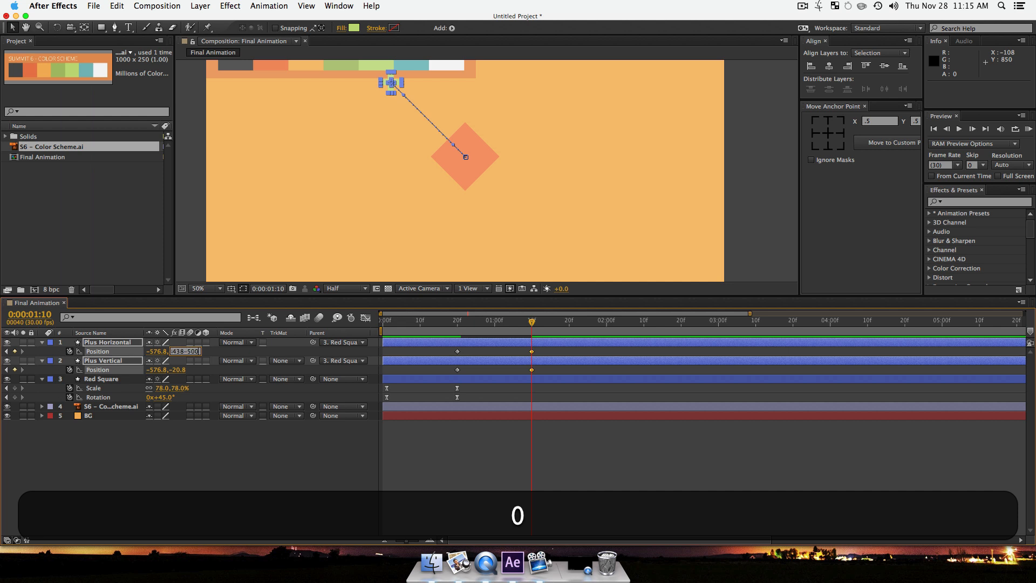
key(Return)
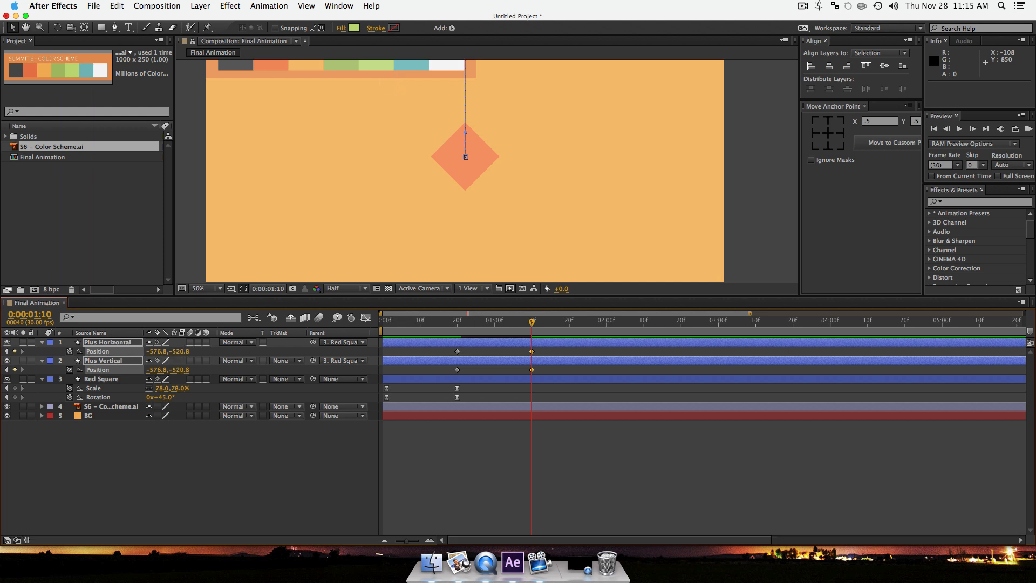
key(super+z)
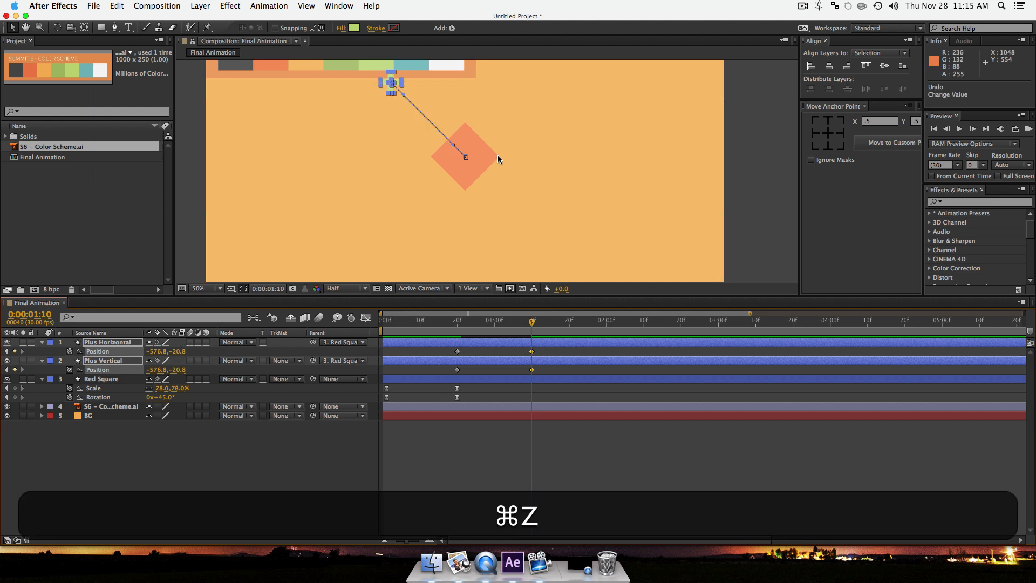
Step: Try to adjust the Y position of both plus layers freehand, and undo the adjustment
key(space)
mouse_move(581, 145)
mouse_down()
mouse_move(577, 175)
mouse_move(576, 157)
mouse_up()
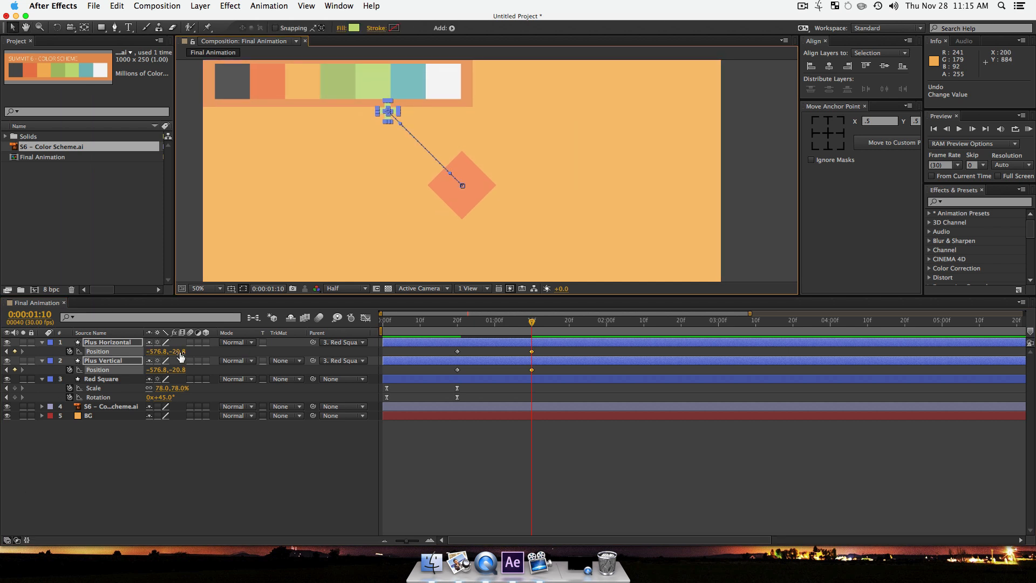
drag(179, 353, 186, 352)
key(super+z)
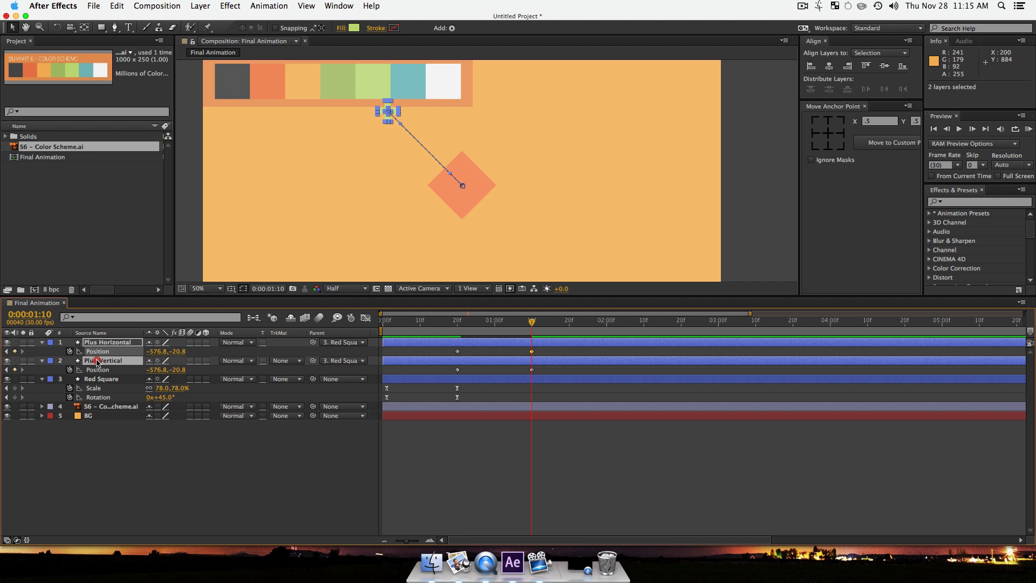
Step: Try to reveal only the keyframed properties of Plus Horizontal, Plus Vertical and Red Square together
click(108, 379)
shift+click(107, 347)
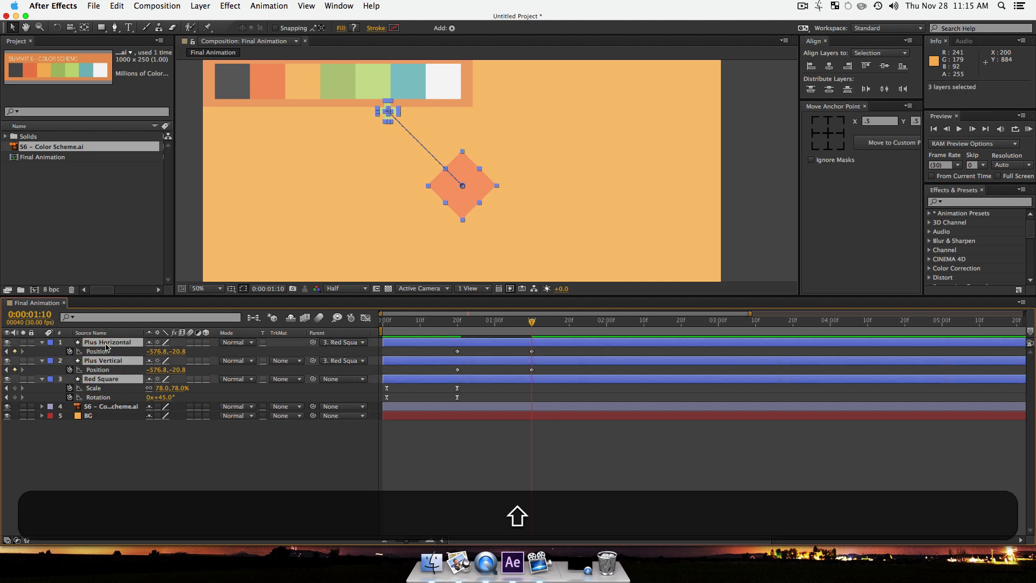
key(shift+u)
key(u)
key(u)
key(u)
key(u)
key(u)
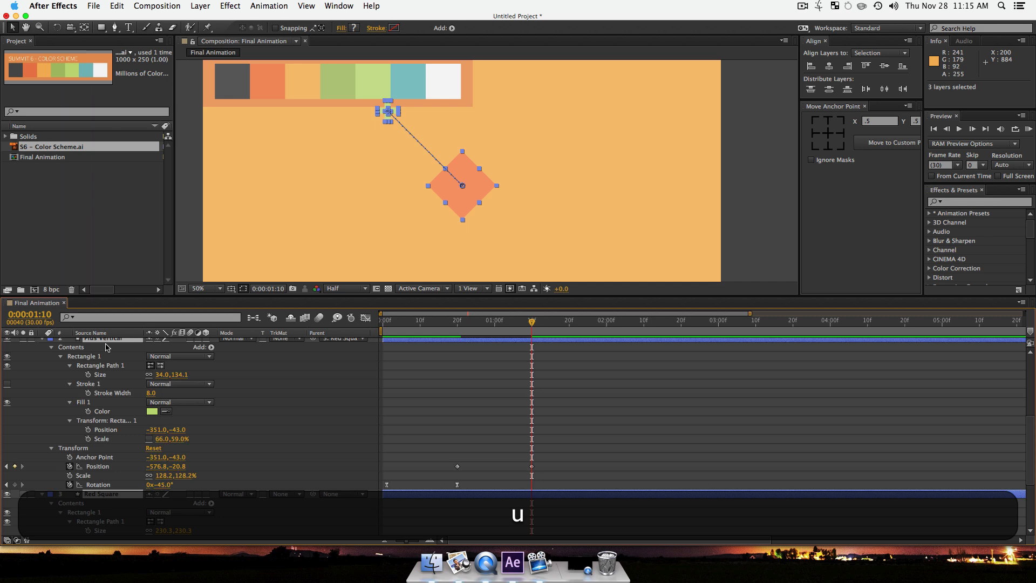
key(u)
key(u)
key(u)
key(u)
key(u)
key(u)
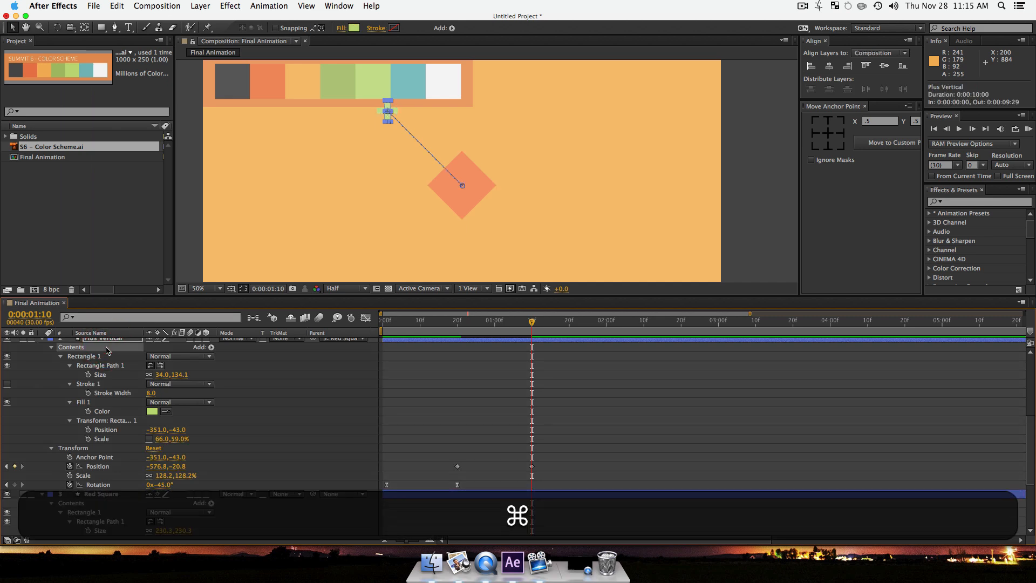
Step: Collapse the properties of all layers in the composition
key(super+a)
key(u)
key(u)
key(u)
key(u)
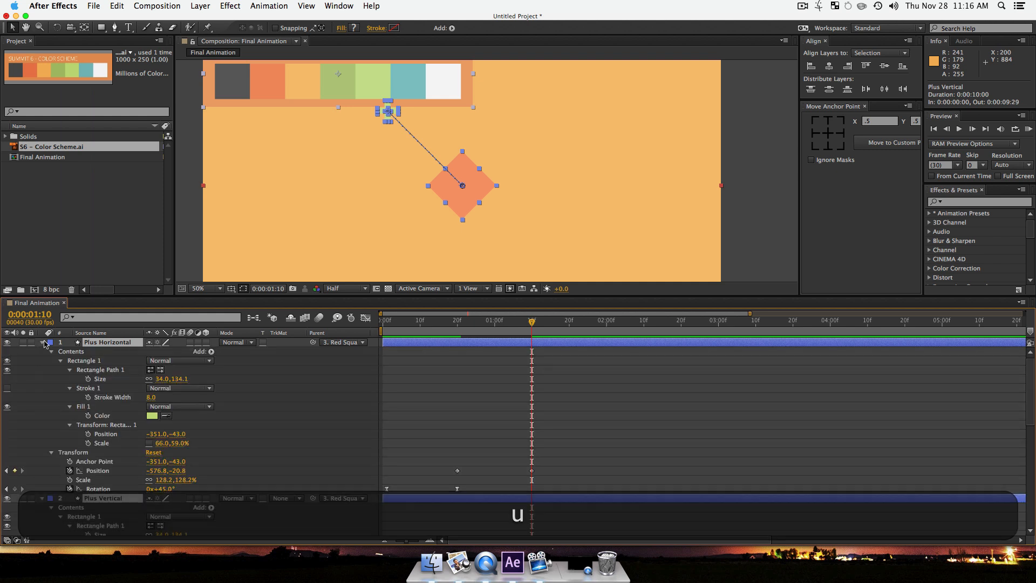
key(u)
Step: Reveal the keyframed properties of Red Square, Plus Vertical and Plus Horizontal
click(106, 385)
click(96, 367)
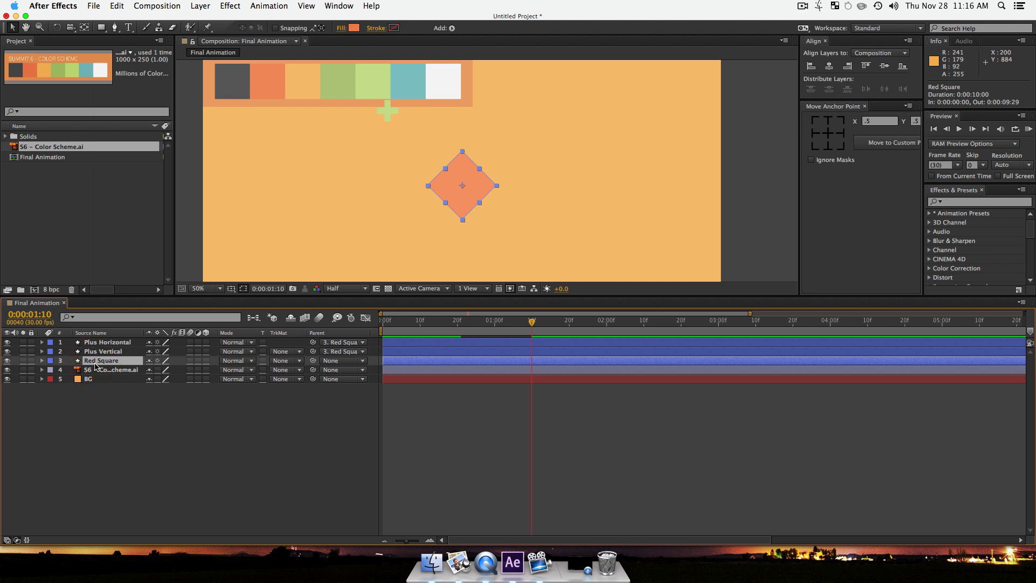
key(u)
click(111, 351)
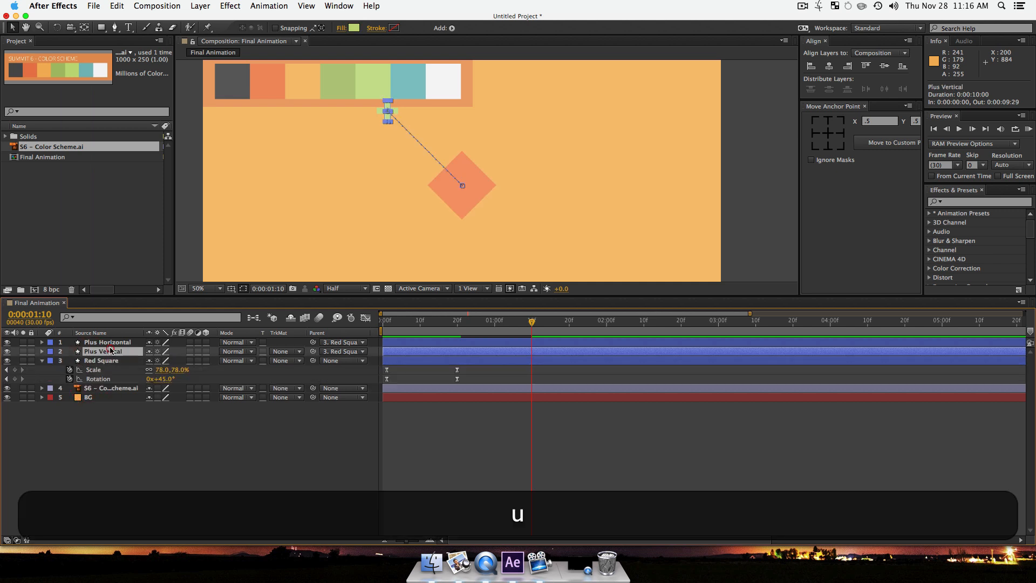
key(u)
click(112, 342)
key(u)
click(213, 456)
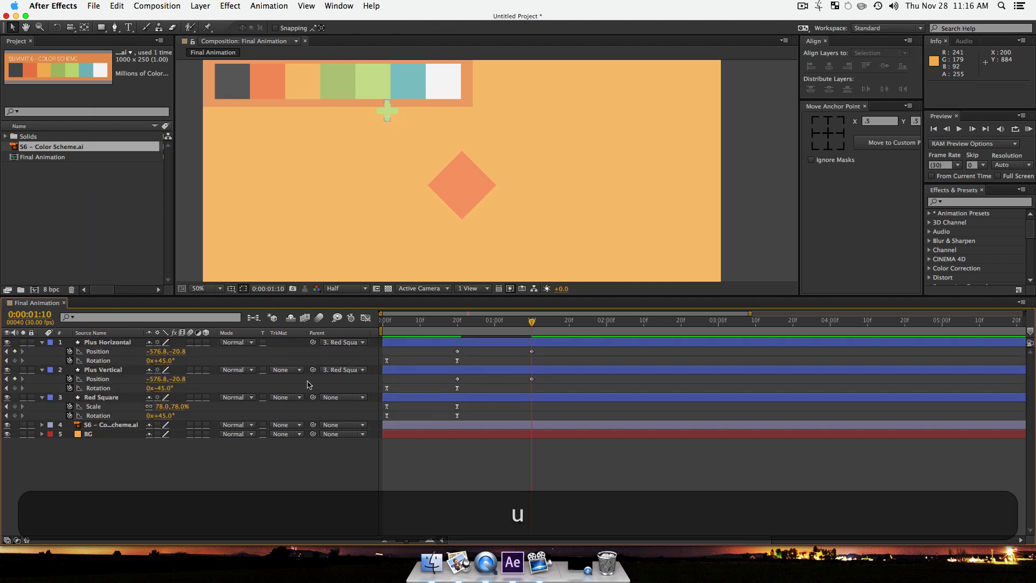
Step: Set the parent of Plus Horizontal and Plus Vertical to None
click(340, 343)
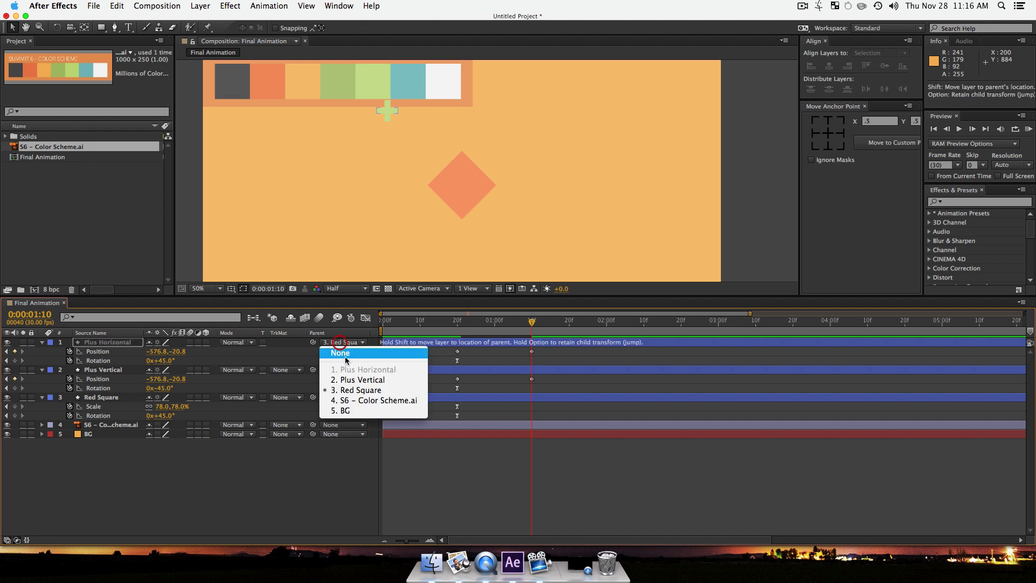
click(345, 357)
click(342, 370)
click(341, 380)
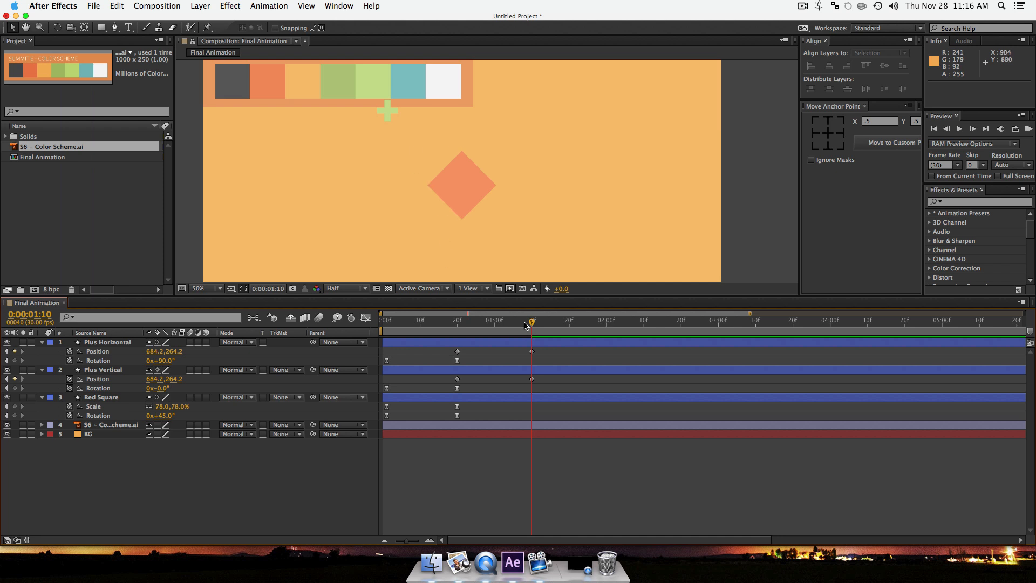
Step: Copy Red Square's Scale and Rotation keyframes and paste them onto Plus Vertical at frame 1
drag(531, 322, 458, 334)
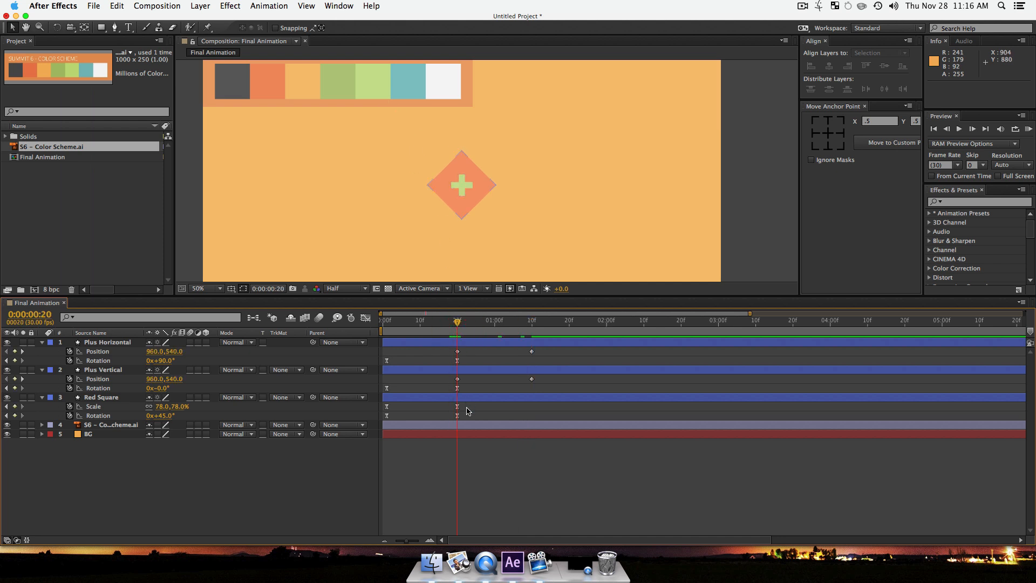
drag(466, 417, 379, 405)
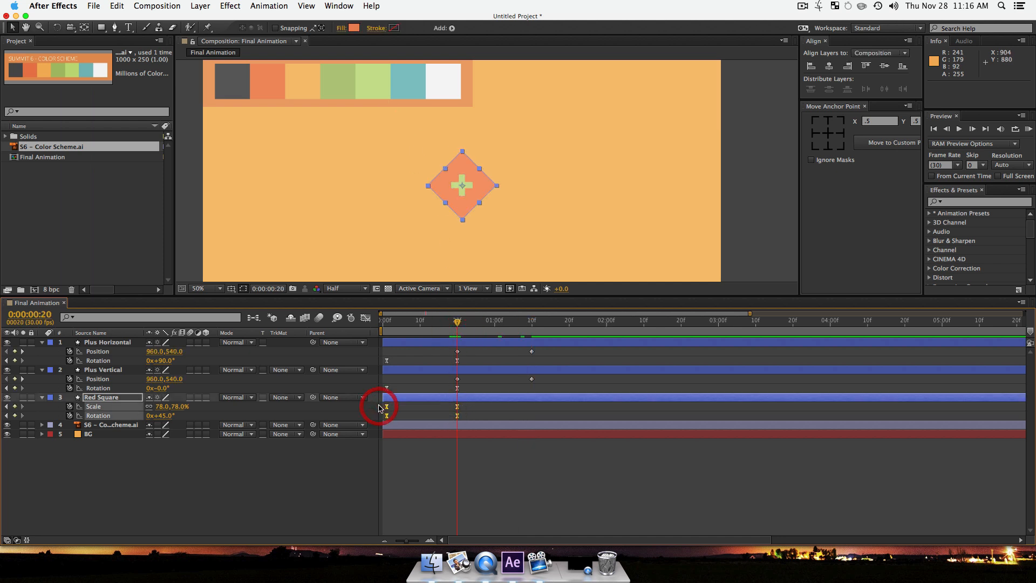
key(super+c)
drag(470, 390, 371, 378)
key(super+v)
key(super+z)
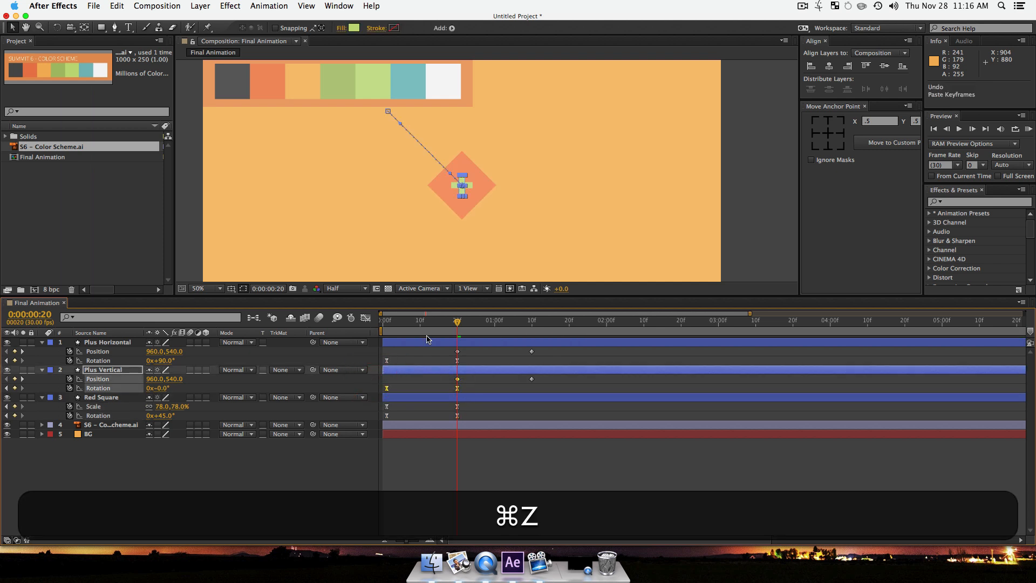
drag(400, 322, 386, 326)
key(super+v)
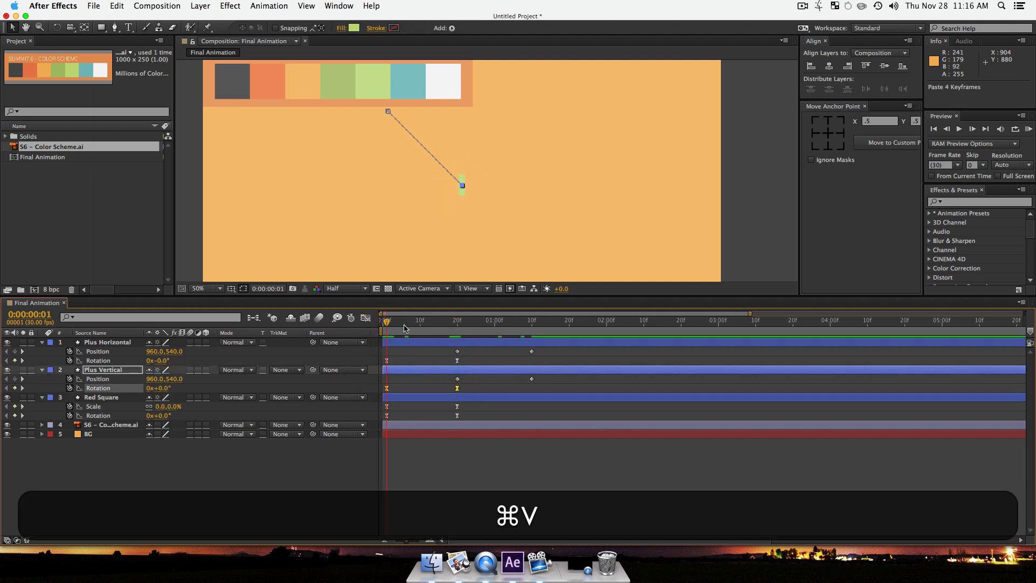
Step: Paste the copied Scale and Rotation keyframes onto Plus Horizontal from frame 1
mouse_move(387, 327)
mouse_down()
mouse_move(463, 331)
mouse_move(387, 345)
mouse_move(456, 348)
mouse_move(391, 357)
mouse_move(389, 342)
mouse_up()
drag(463, 363, 373, 353)
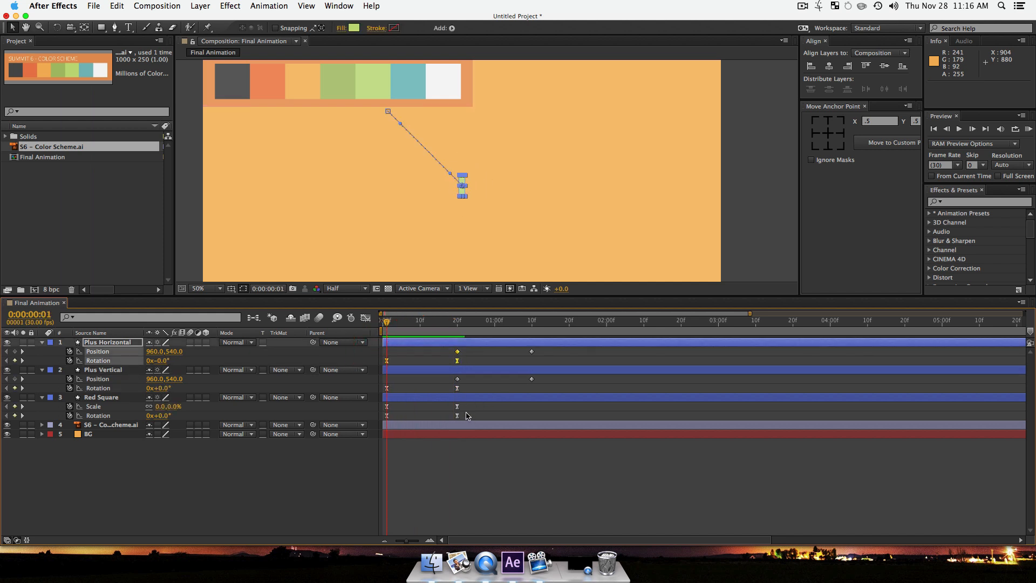
drag(466, 422, 379, 408)
drag(462, 390, 378, 368)
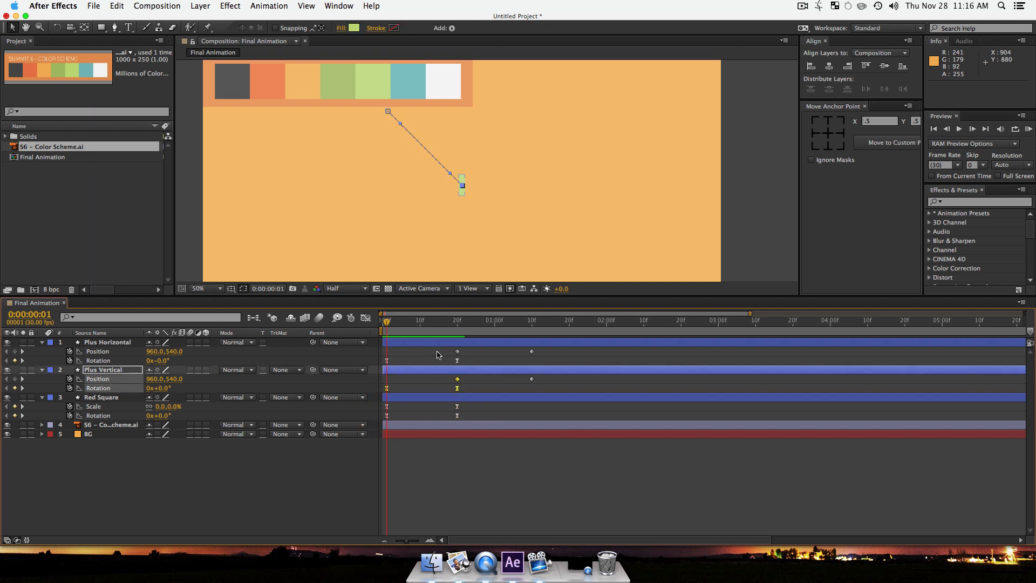
drag(465, 360, 458, 331)
key(super+v)
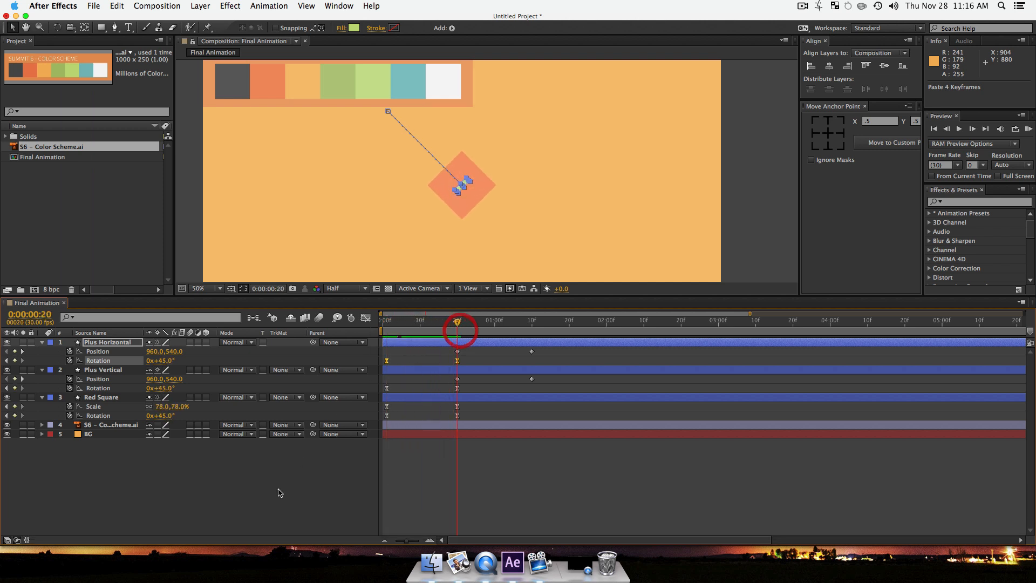
Step: Increase both Rotation keyframes of Plus Horizontal by 90°, to 90° at frame 1 and 135° at frame 20
click(277, 490)
click(106, 360)
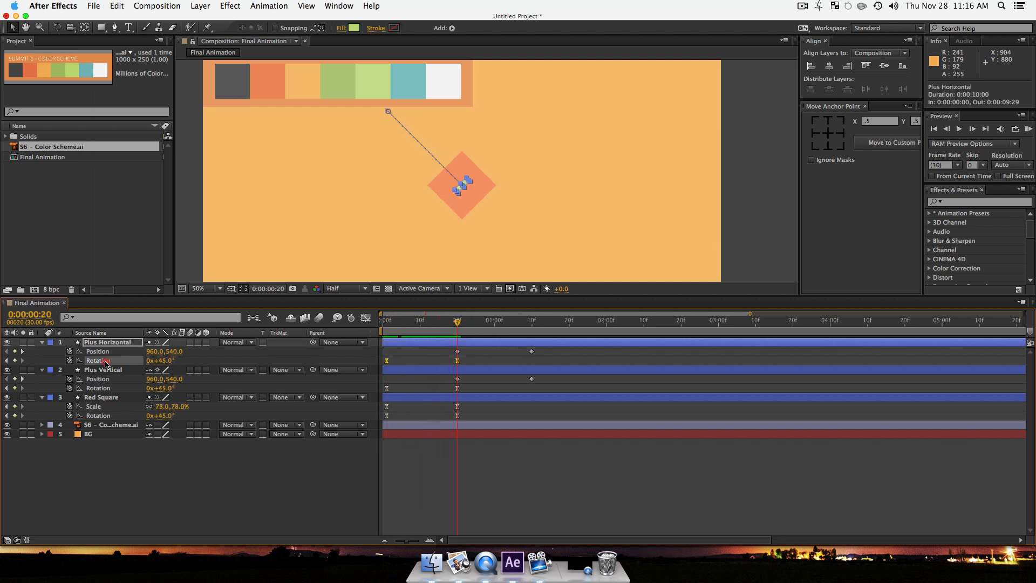
drag(162, 360, 213, 369)
drag(222, 370, 223, 370)
click(222, 568)
click(239, 531)
click(343, 469)
Step: Set Plus Horizontal's Rotation to 0° at frame 1
drag(459, 322, 392, 345)
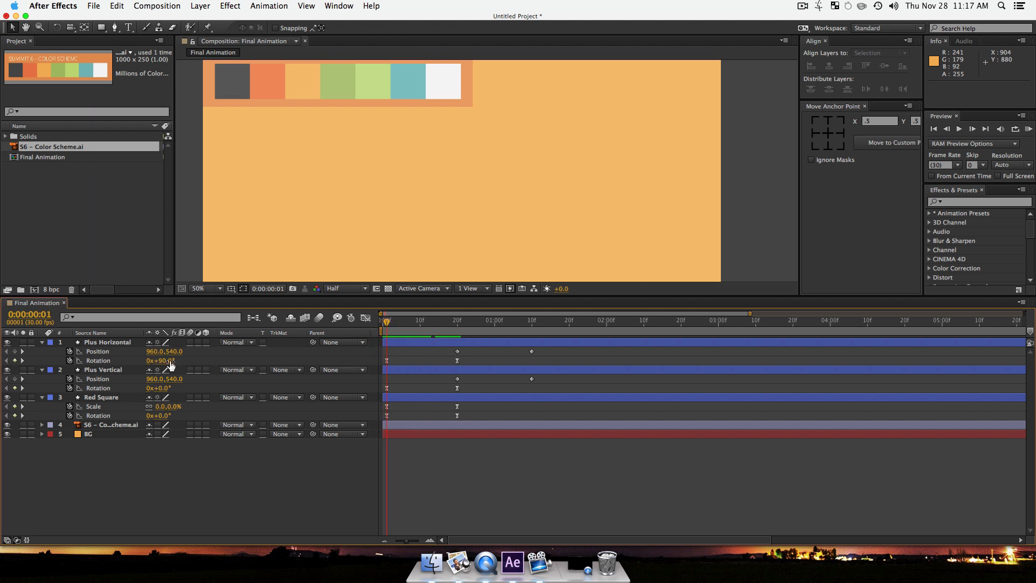
click(165, 361)
key(Right)
key(BackSpace)
key(BackSpace)
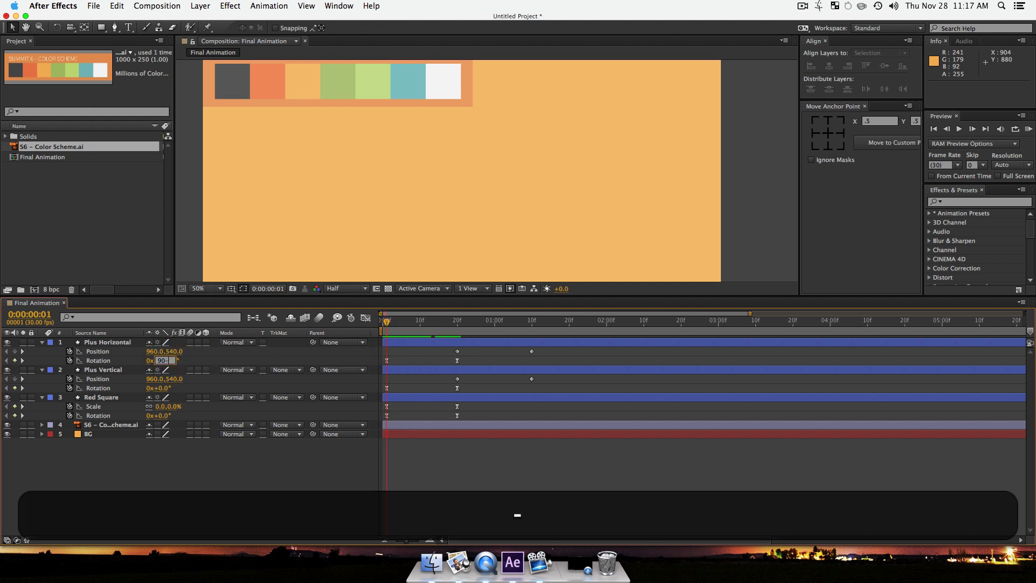
text(0x+0.0°)
key(Return)
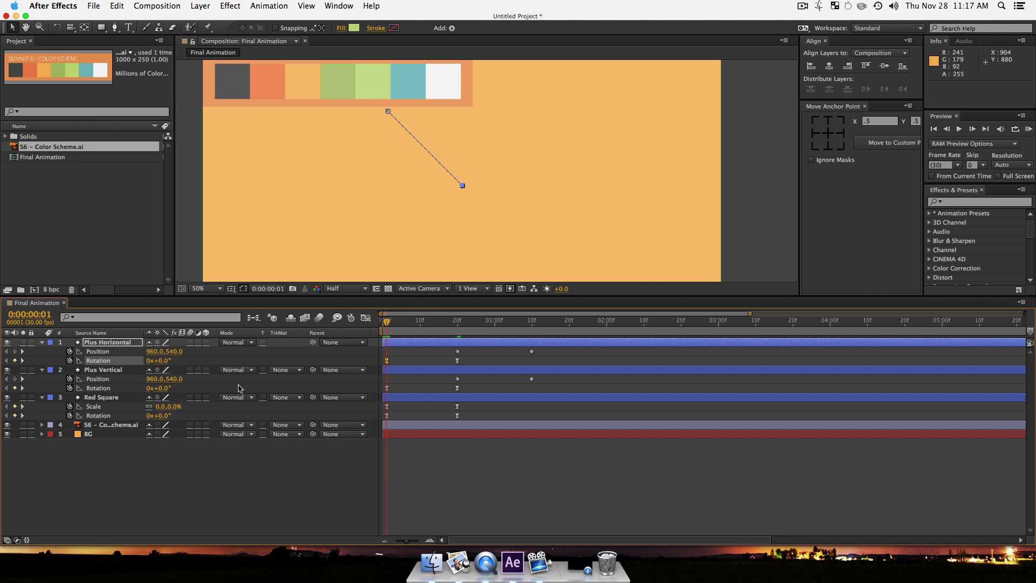
Step: Try a Rotation of -90° for Plus Vertical at frame 1 and scrub through the animation to check it
click(163, 388)
key(Right)
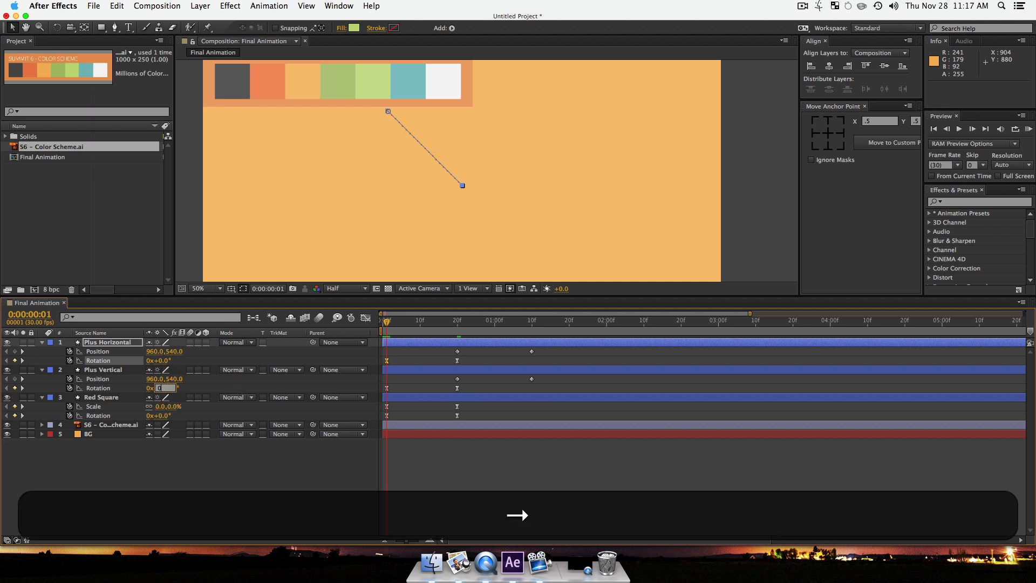
text(-90)
key(Return)
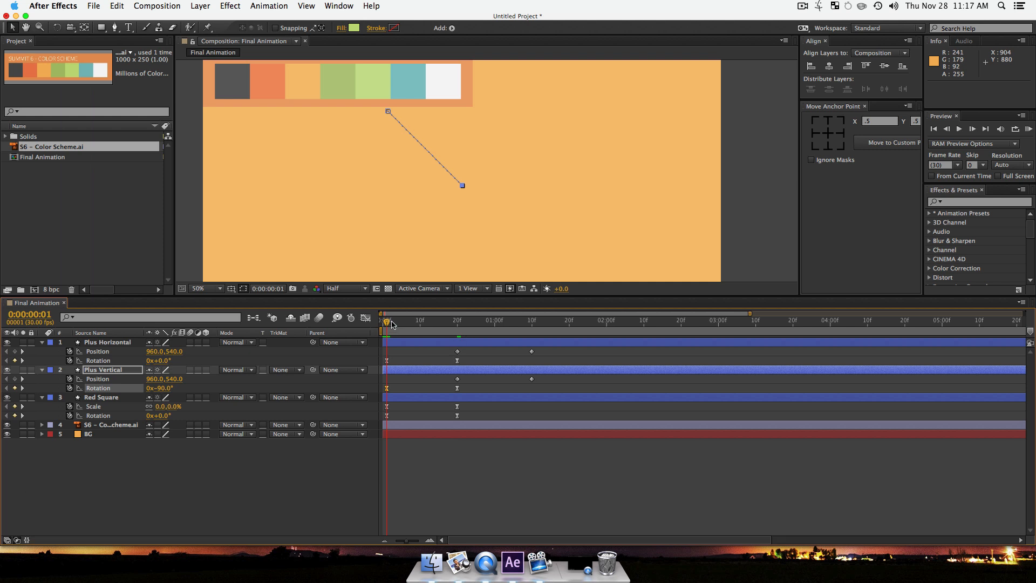
drag(387, 322, 427, 333)
click(317, 442)
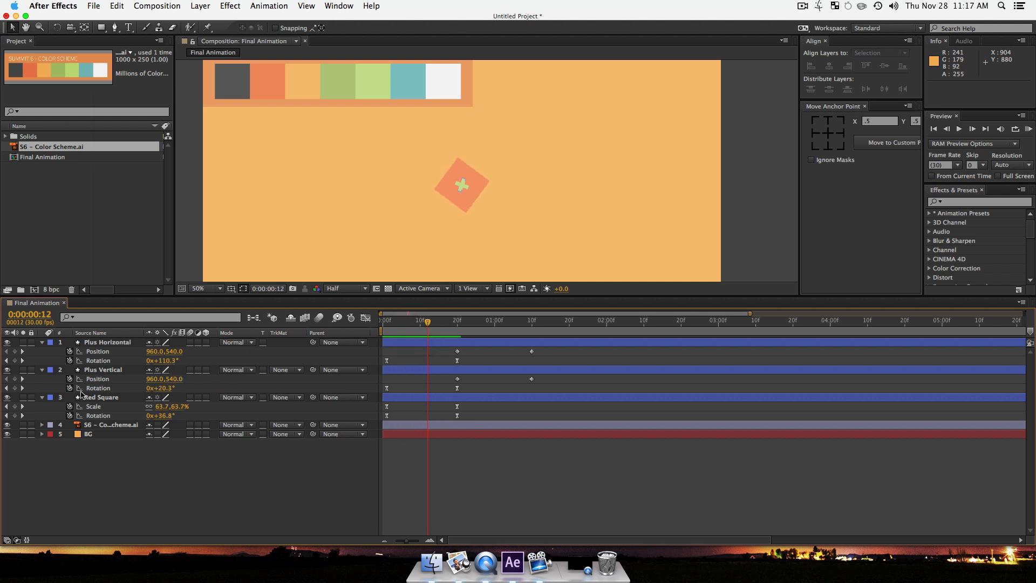
Step: Set Plus Vertical's Rotation to 0° at its first keyframe, frame 1
click(8, 388)
click(162, 388)
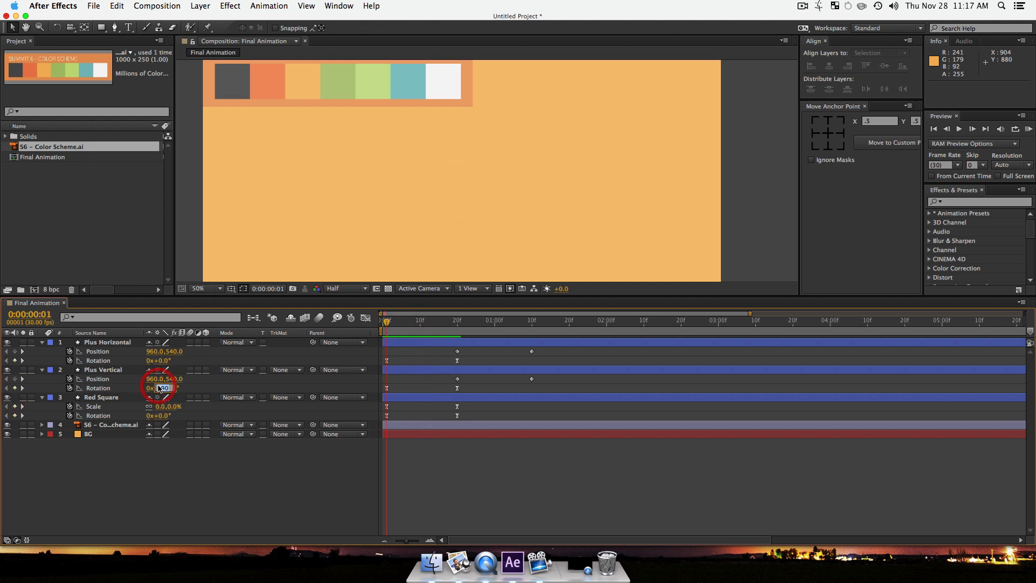
text(0)
key(Return)
click(325, 474)
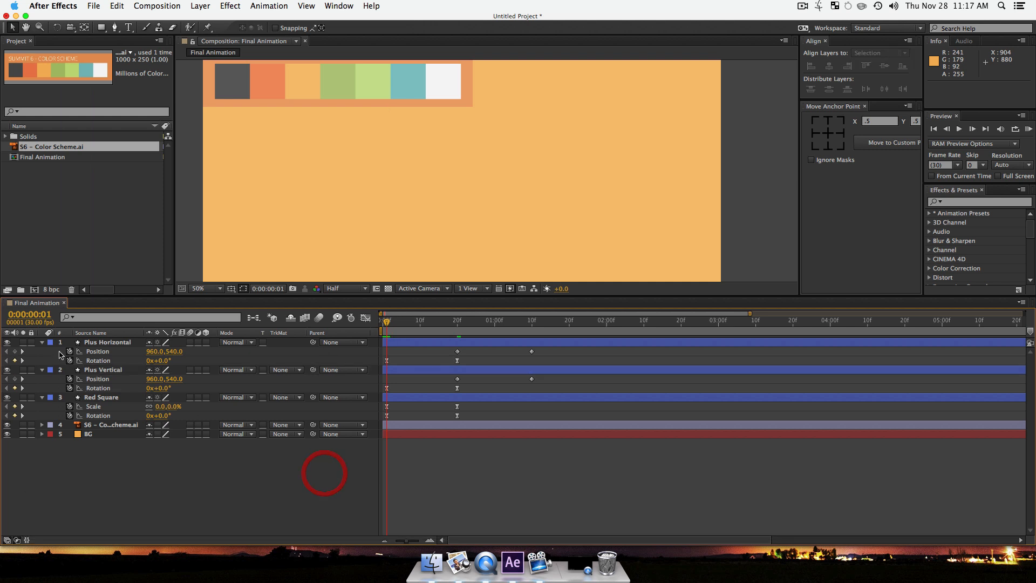
Step: Scrub through the unfolding plus animation and move the time to the Position keyframes at 0:00:01:10
drag(386, 324, 471, 339)
key(j)
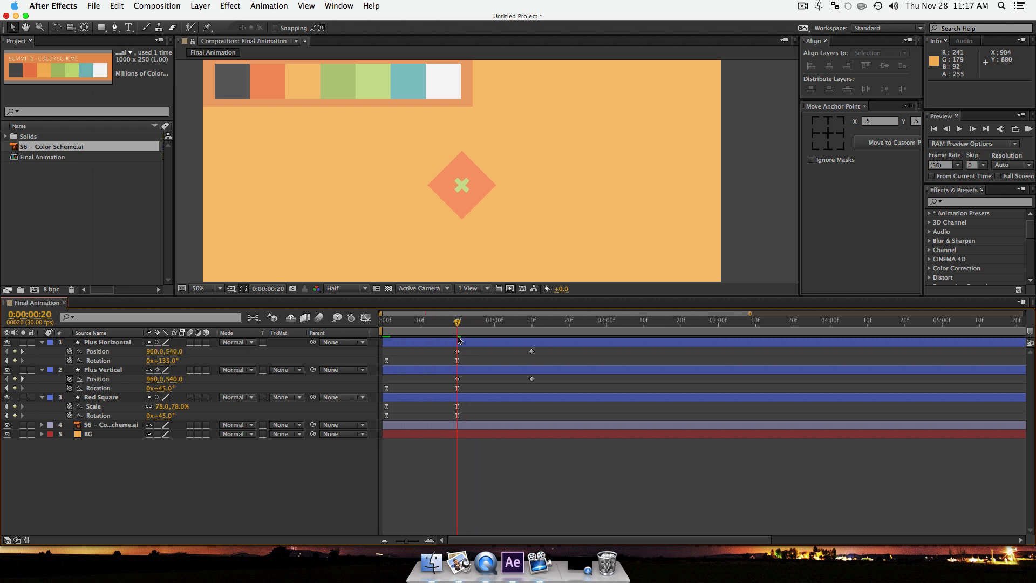
key(k)
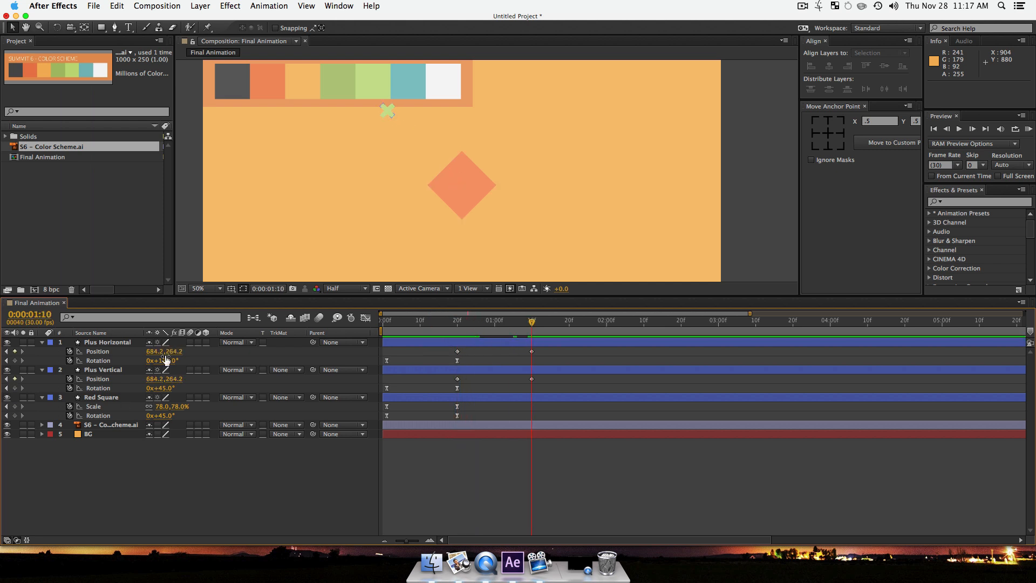
Step: Delete the Position keyframes at 0:00:01:10 from Plus Horizontal and Plus Vertical
drag(162, 355, 180, 358)
drag(541, 380, 519, 351)
key(Delete)
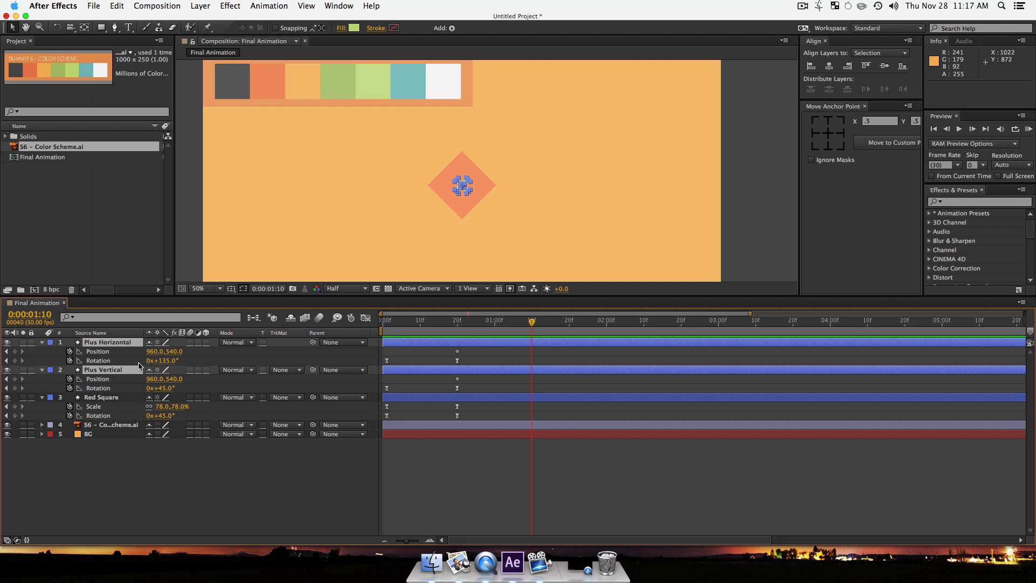
Step: Try offsetting the X position of both plus layers by +200 at 0:00:01:10 and undo it
click(156, 351)
key(Right)
text(+200)
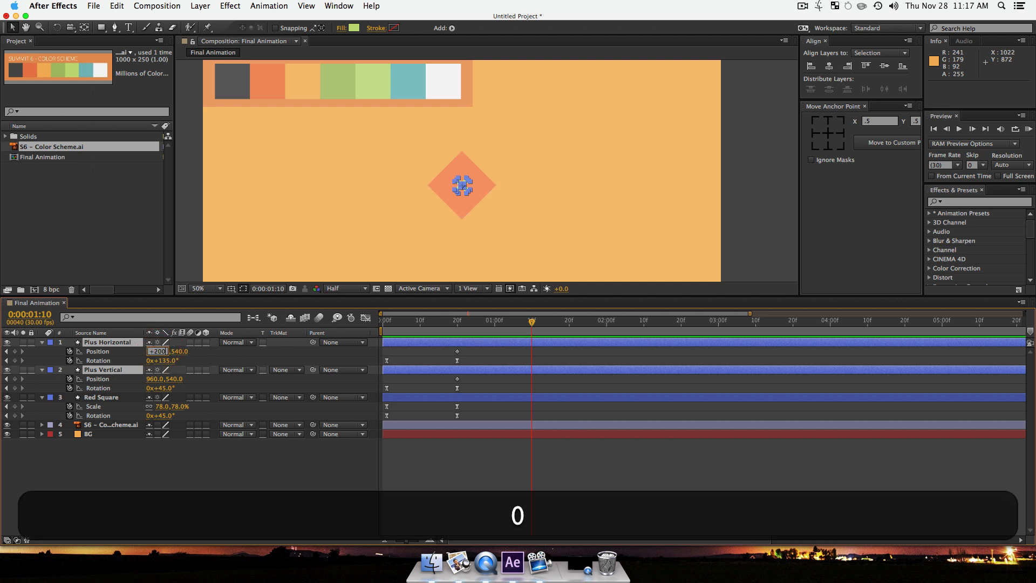
key(Return)
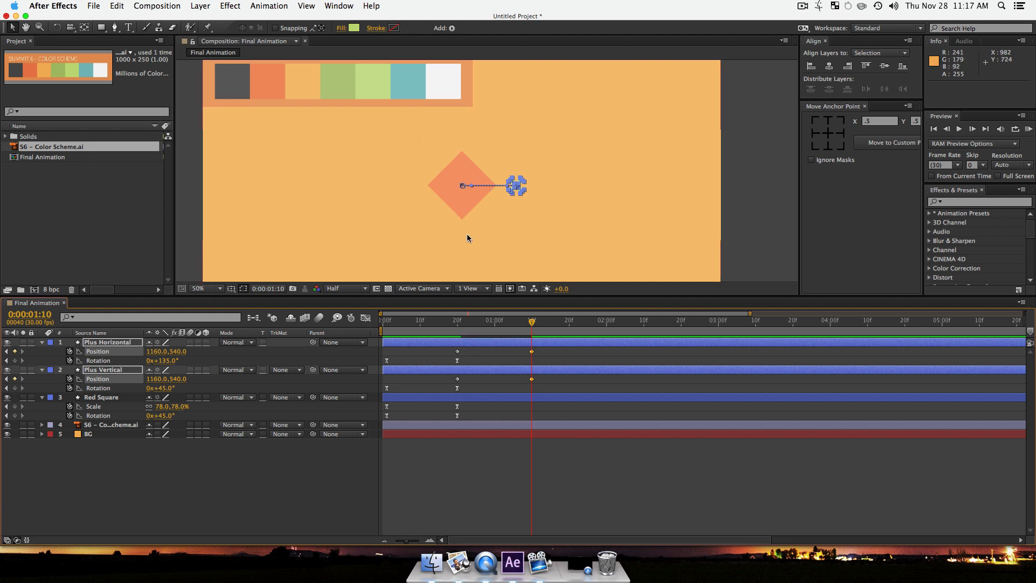
key(ctrl+z)
Step: Offset the X position of Plus Horizontal and Plus Vertical by +400, to 1360, at 0:00:01:10
click(158, 352)
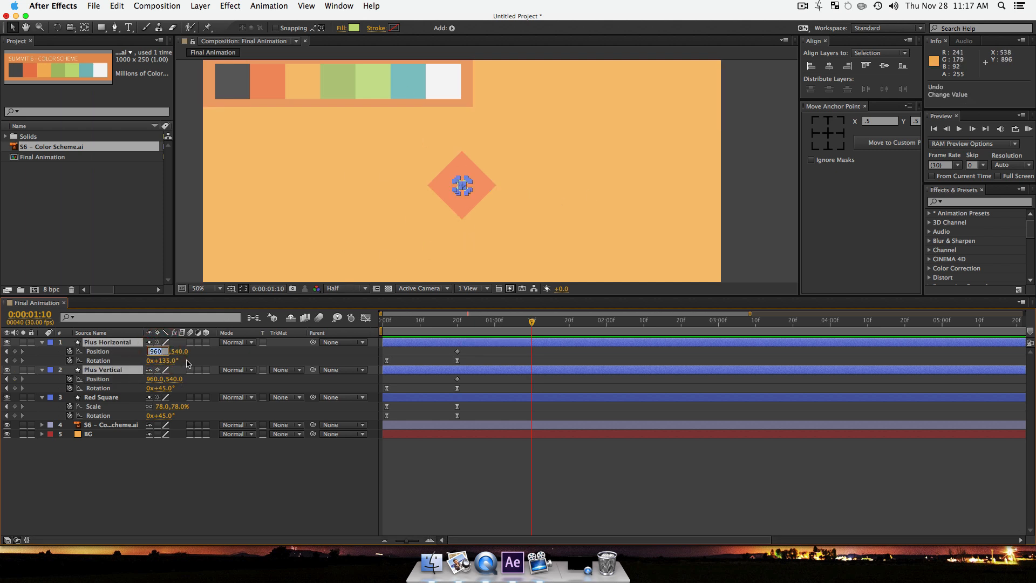
key(Right)
text(+400)
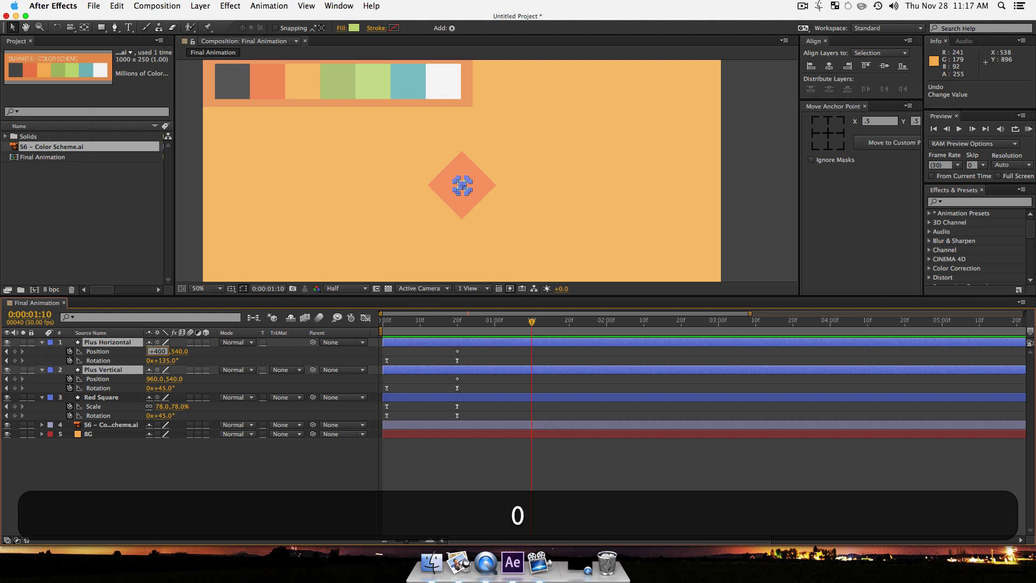
key(Return)
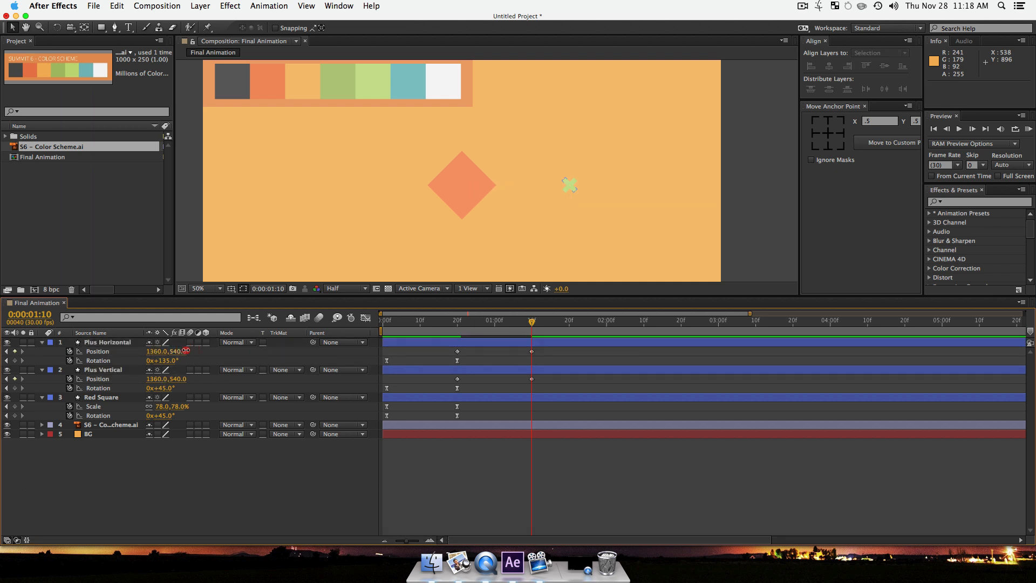
Step: Try offsetting Plus Horizontal's Y position by +400 at 0:00:01:10 and undo it
click(181, 351)
key(Right)
text(+400)
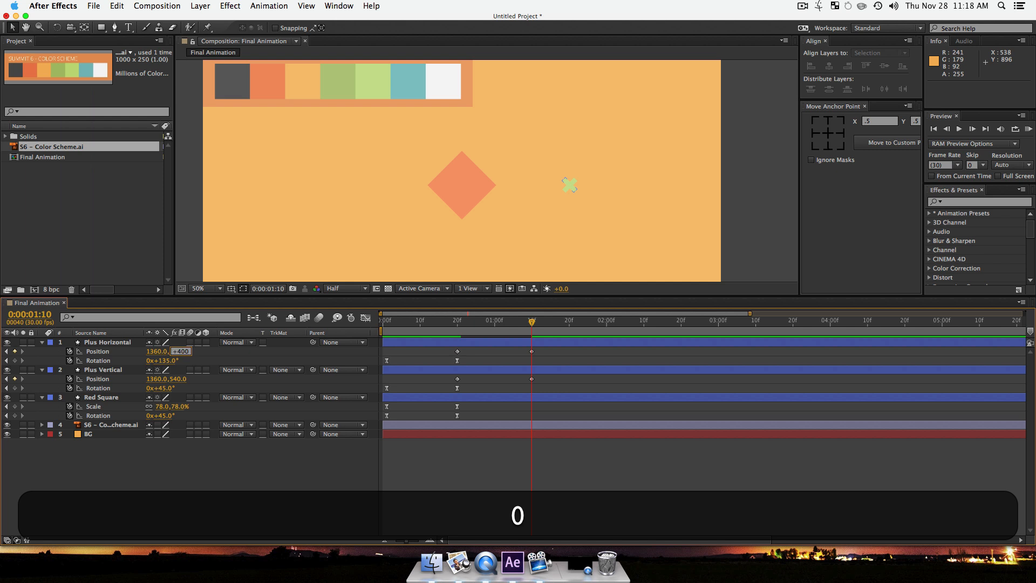
key(Return)
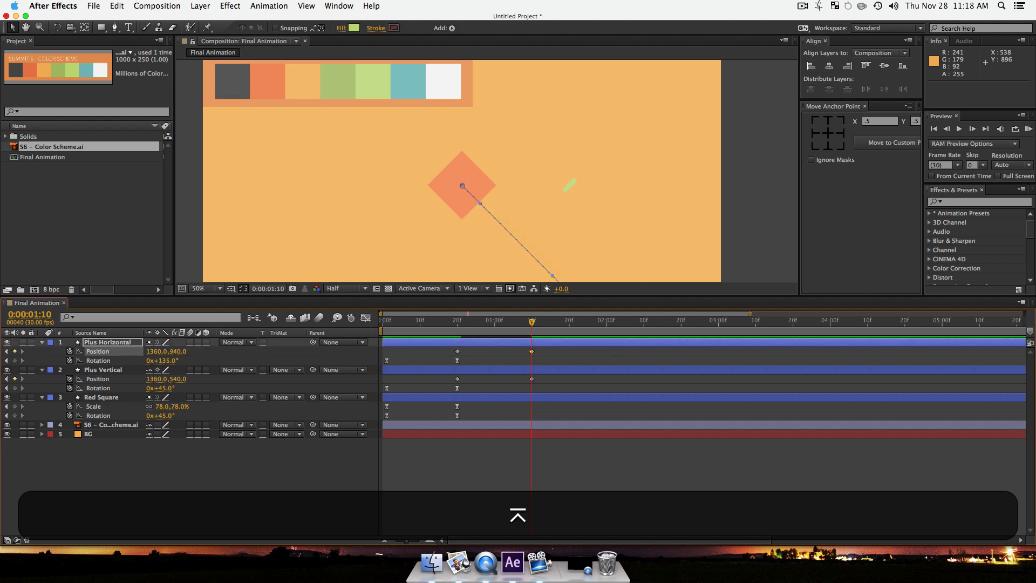
key(super+z)
Step: Set the Y position of both Plus Horizontal and Plus Vertical to 140 at 0:00:01:10
click(90, 371)
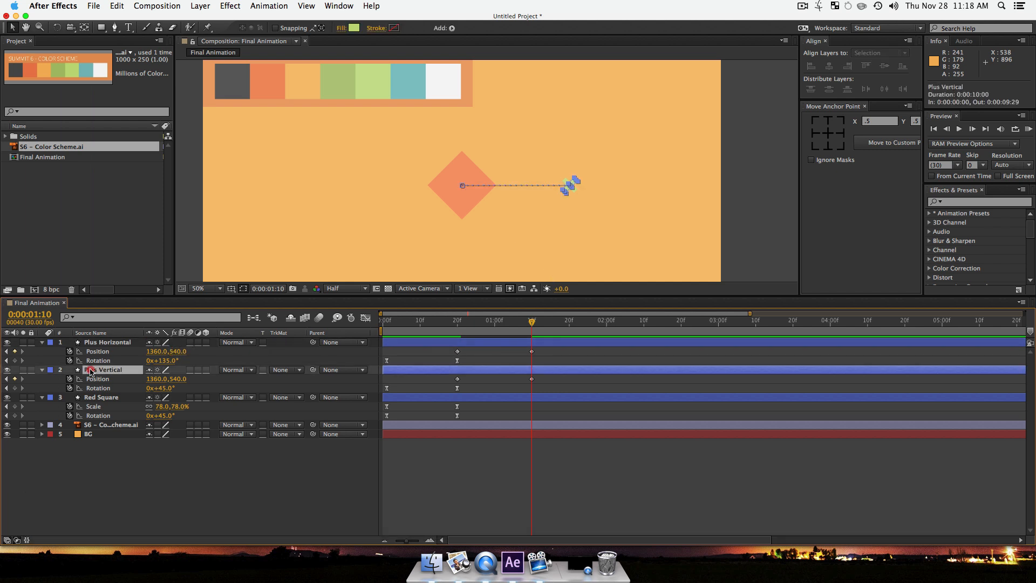
shift+click(100, 342)
click(179, 351)
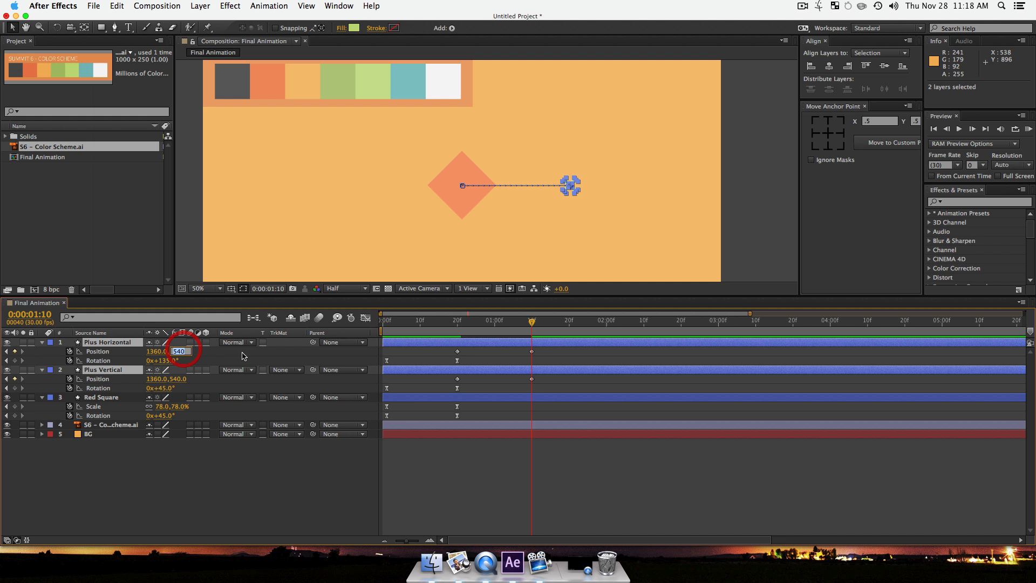
key(Right)
key(BackSpace)
key(BackSpace)
key(BackSpace)
text(140)
key(Return)
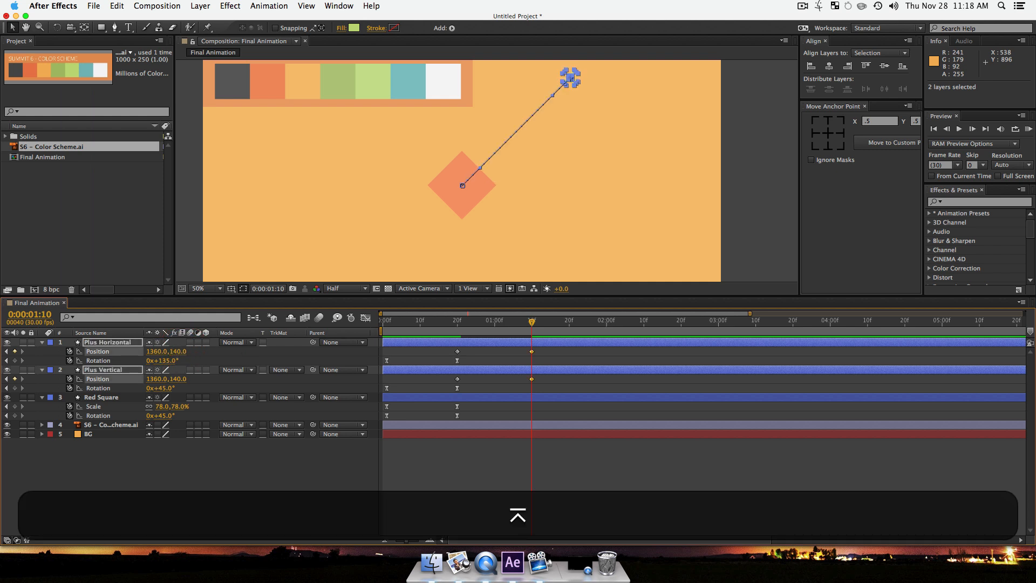
Step: Deselect the layers and scrub the animation to check the plus's diagonal move out of the diamond
click(287, 501)
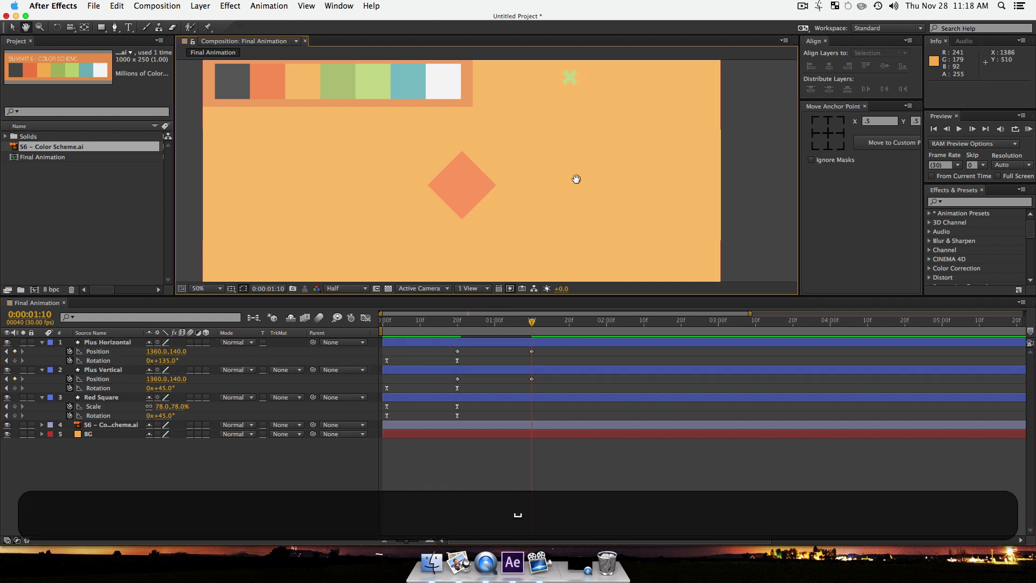
drag(576, 175, 579, 186)
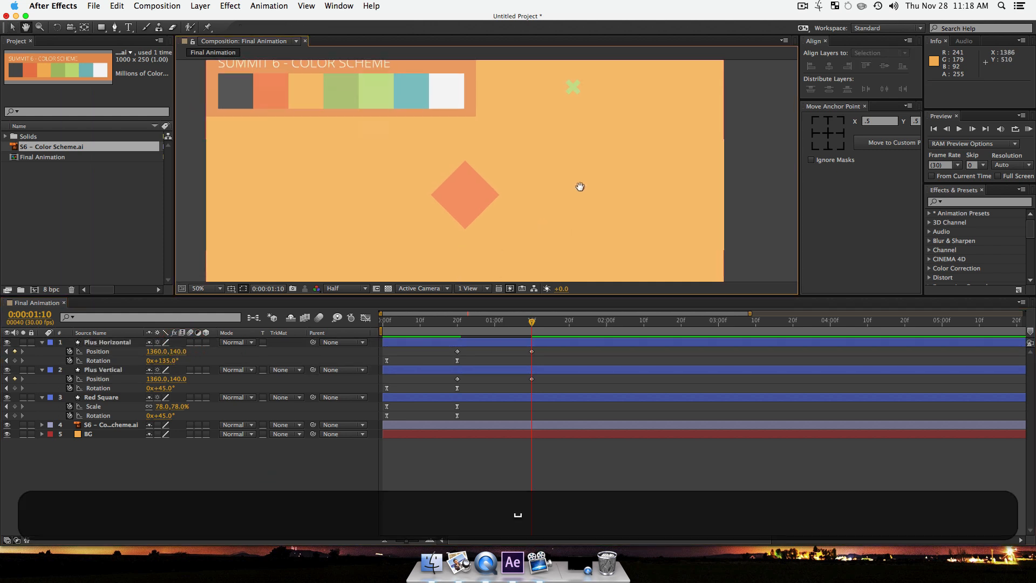
click(531, 322)
drag(530, 323, 532, 365)
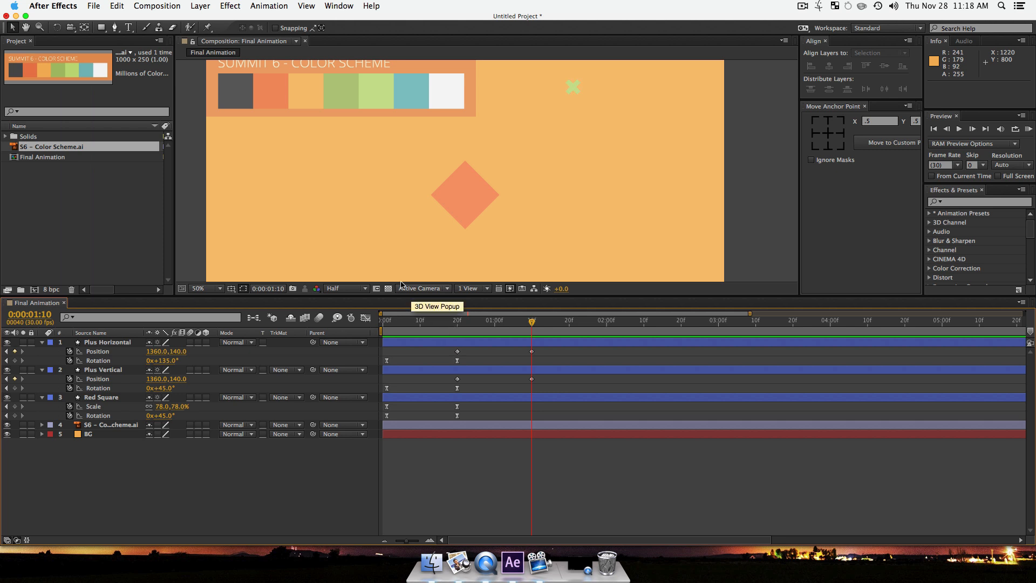
Step: Duplicate Plus Horizontal and Plus Vertical and place the vertical copy directly below the horizontal copy, above the originals
click(101, 372)
shift+click(101, 346)
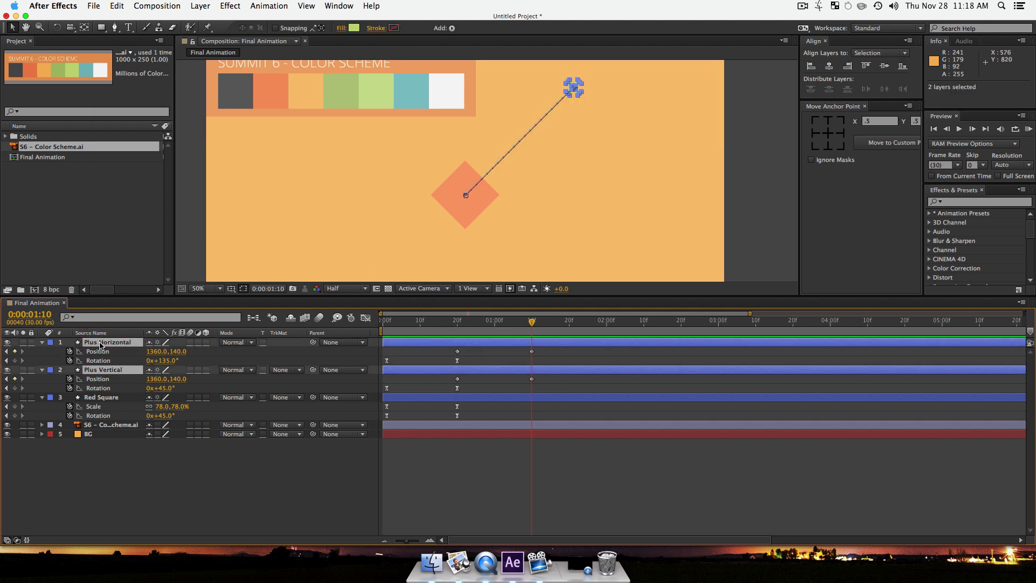
key(super+d)
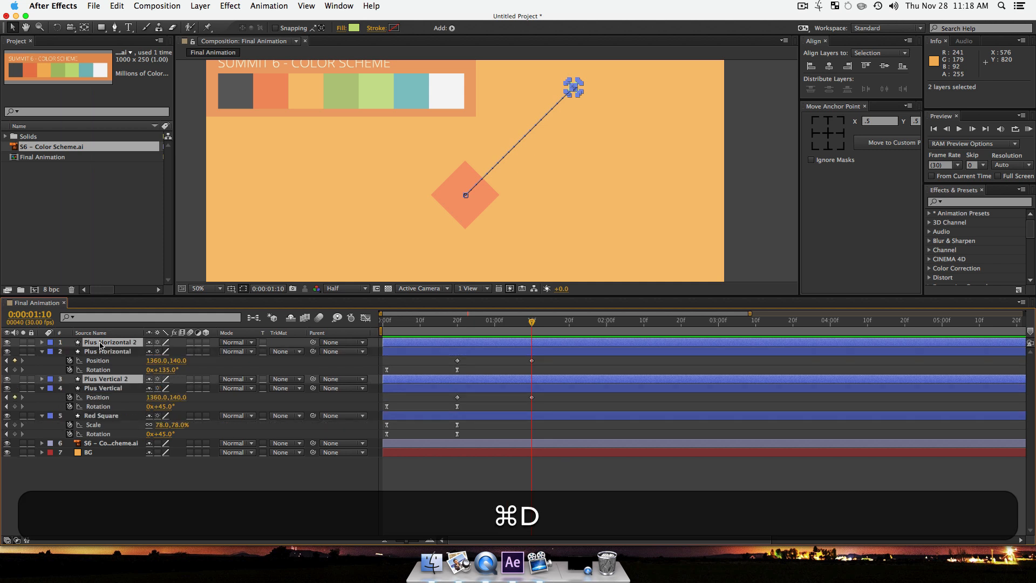
drag(100, 380, 107, 347)
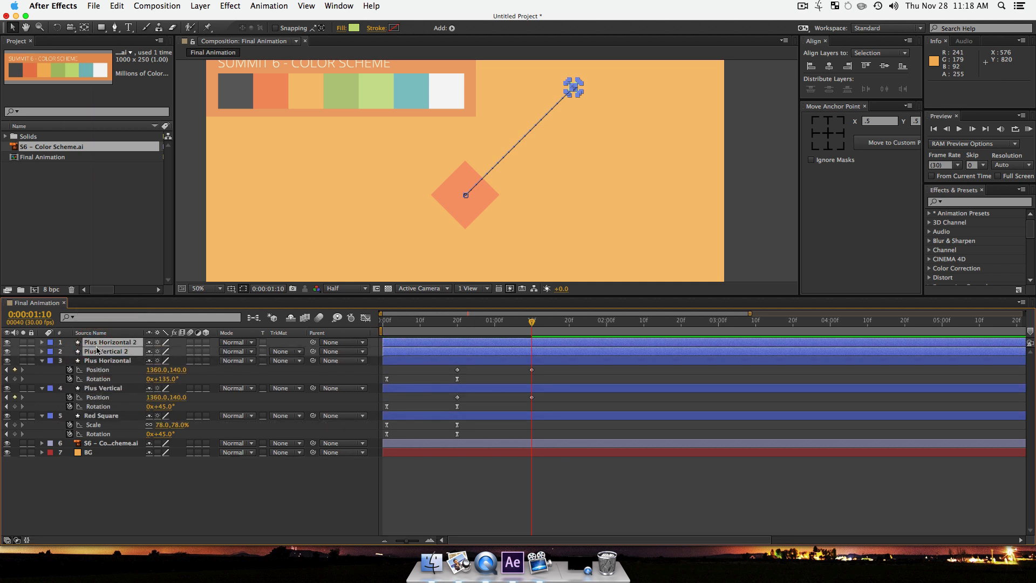
Step: Label the two duplicated plus layers yellow and the two original plus layers red
click(50, 343)
click(81, 395)
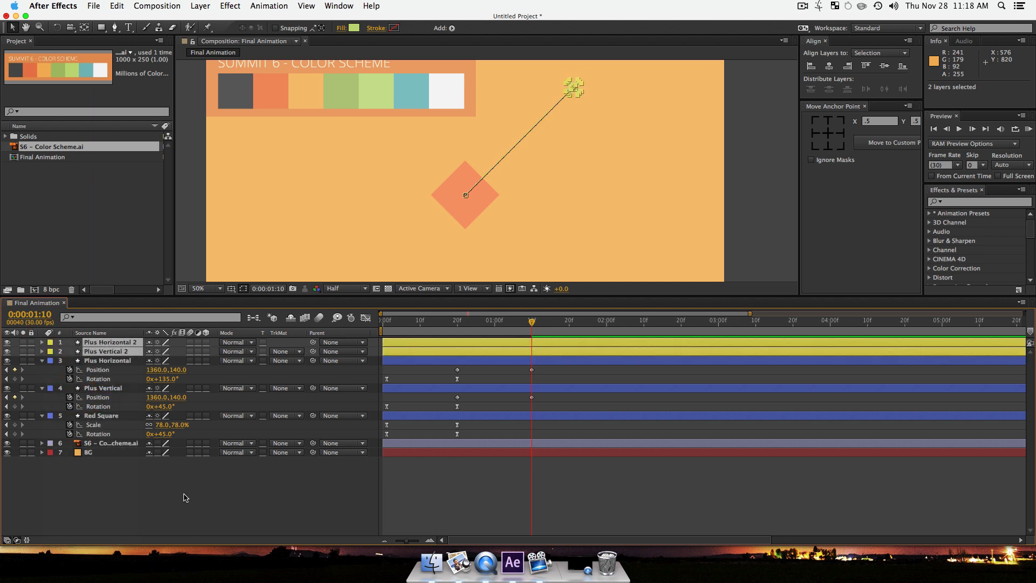
click(186, 489)
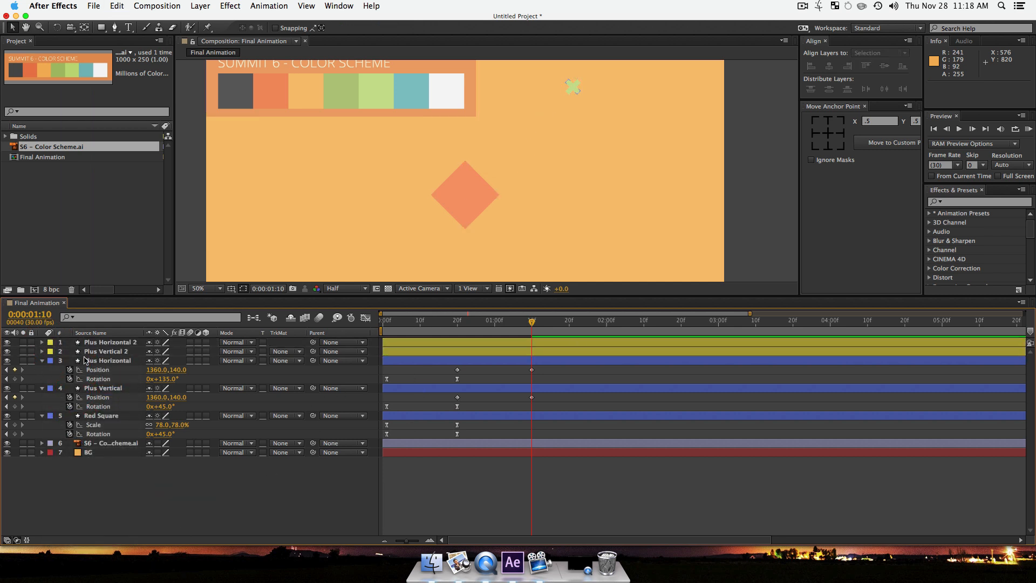
click(85, 360)
shift+click(85, 388)
click(50, 388)
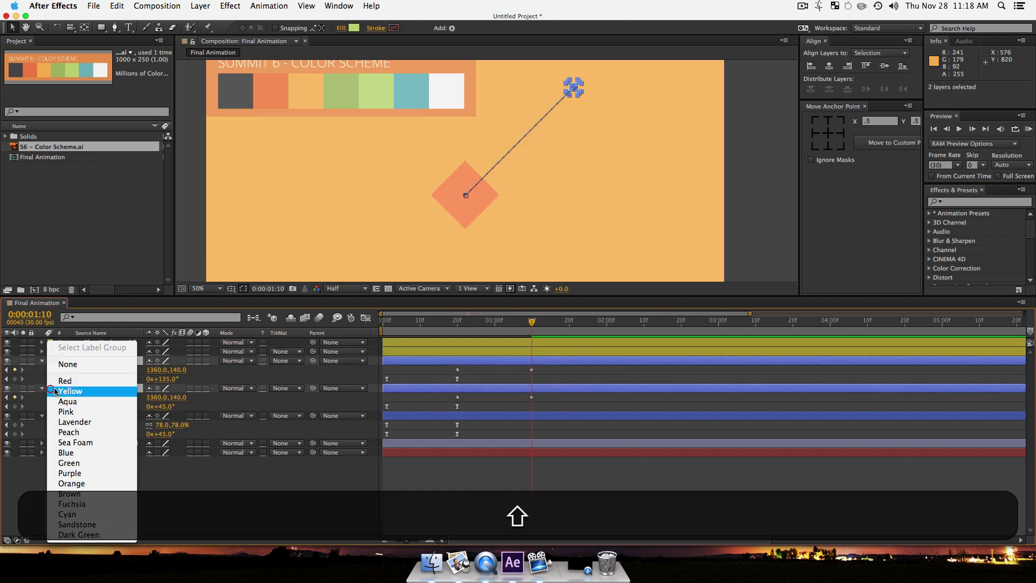
click(66, 381)
click(194, 496)
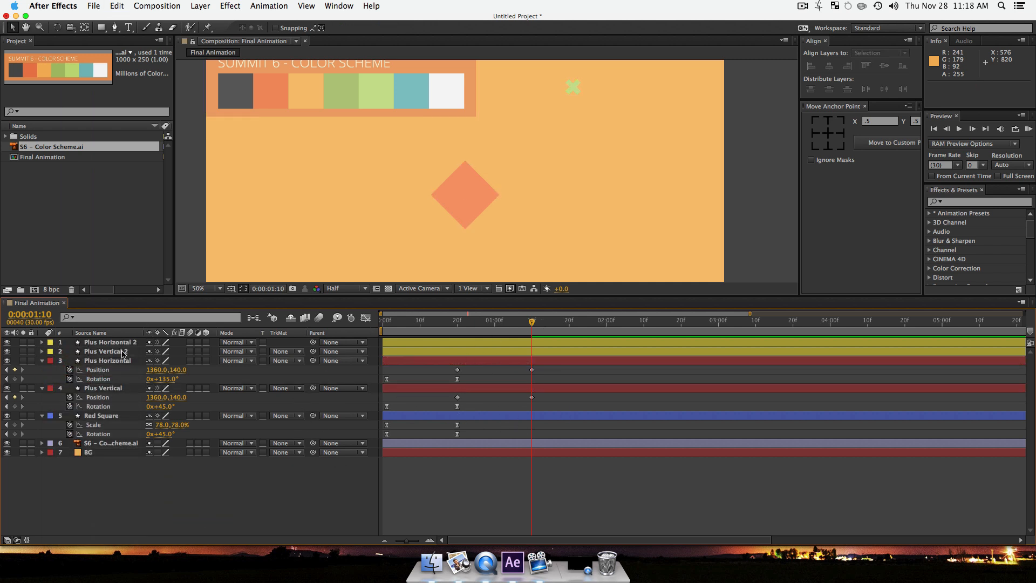
Step: Reveal the keyframed properties of Plus Horizontal 2 and Plus Vertical 2 and delete their Position keyframes at 0:00:01:10
click(123, 353)
shift+click(124, 344)
key(u)
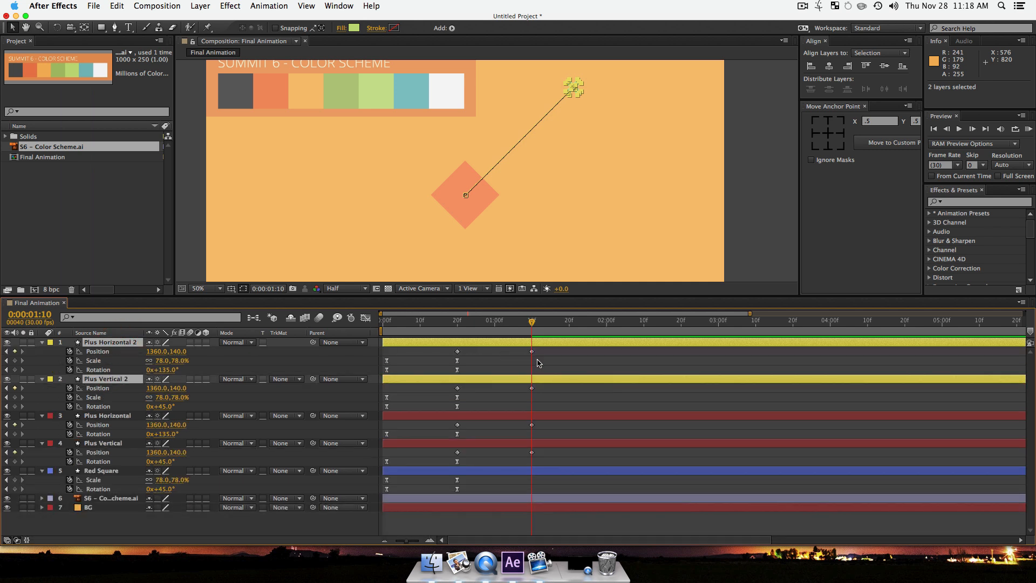
drag(538, 388, 528, 353)
key(Delete)
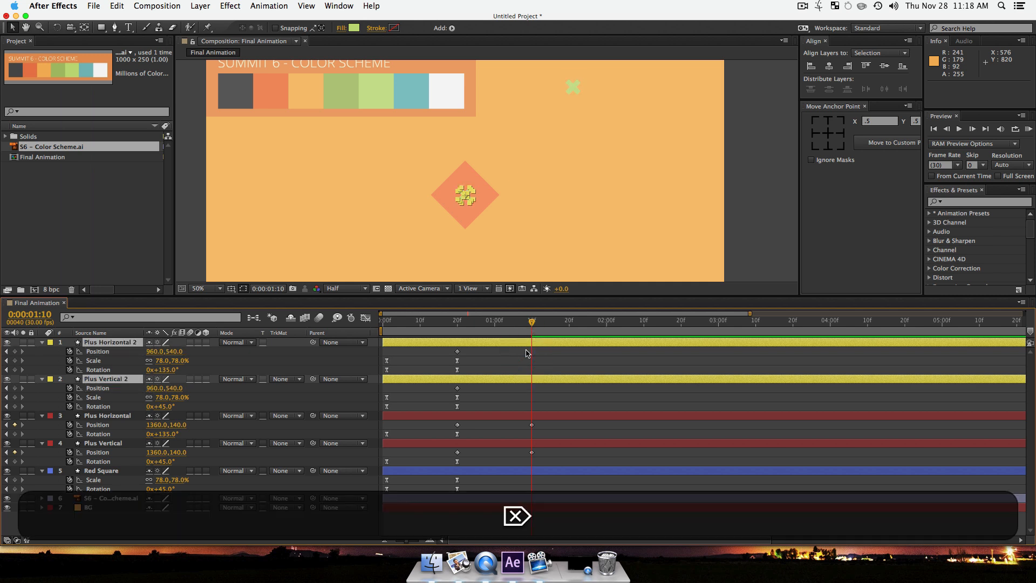
Step: Set the Position of Plus Horizontal 2 and Plus Vertical 2 to 560, 940 at 0:00:01:10
click(155, 351)
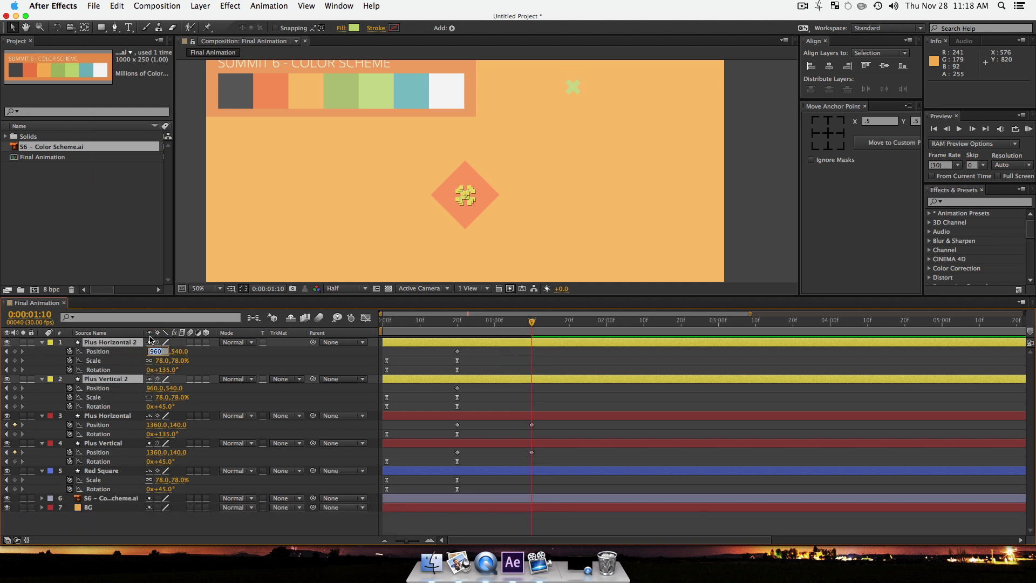
key(Right)
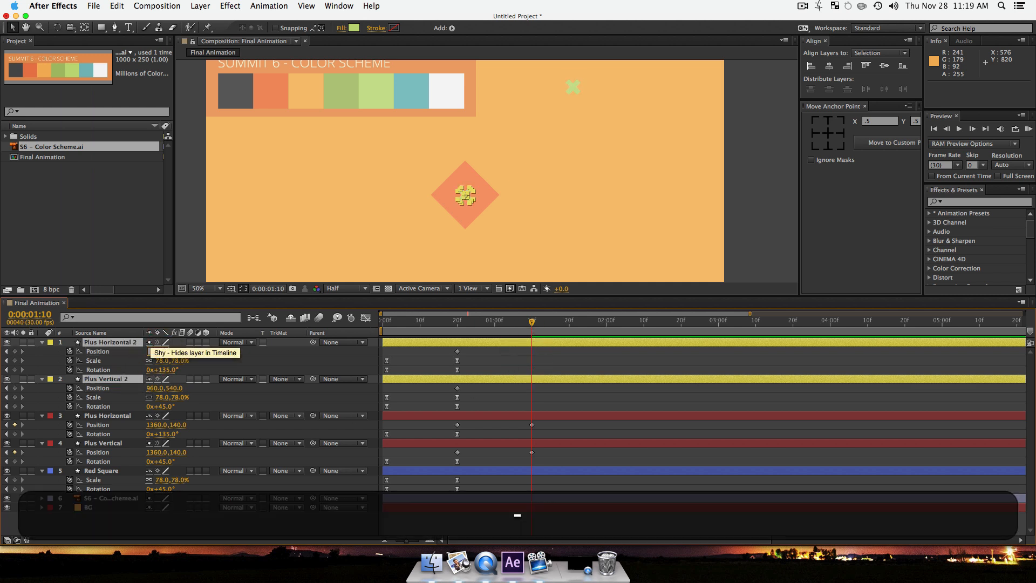
text(560)
key(Return)
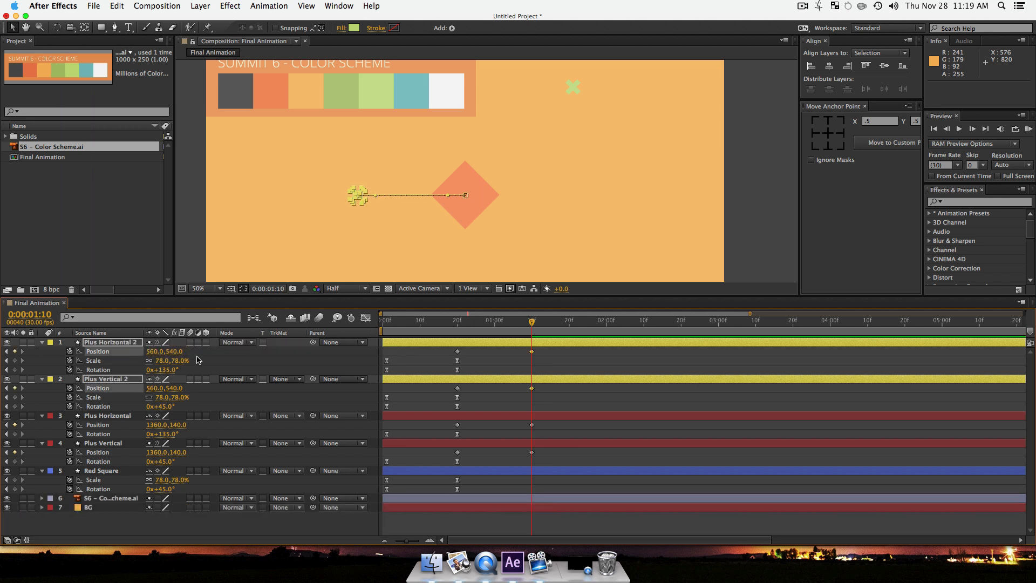
click(175, 351)
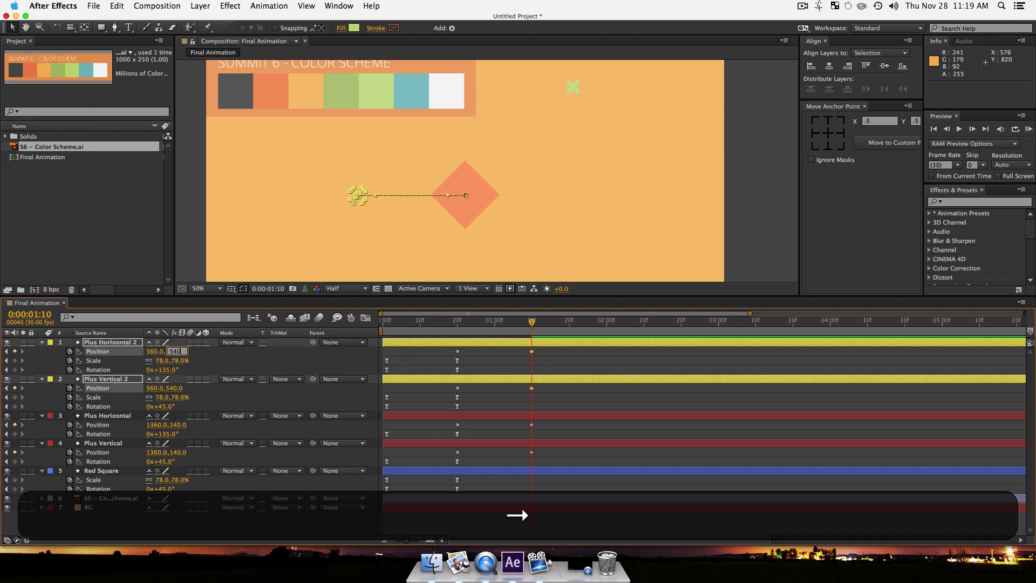
text(940)
key(Return)
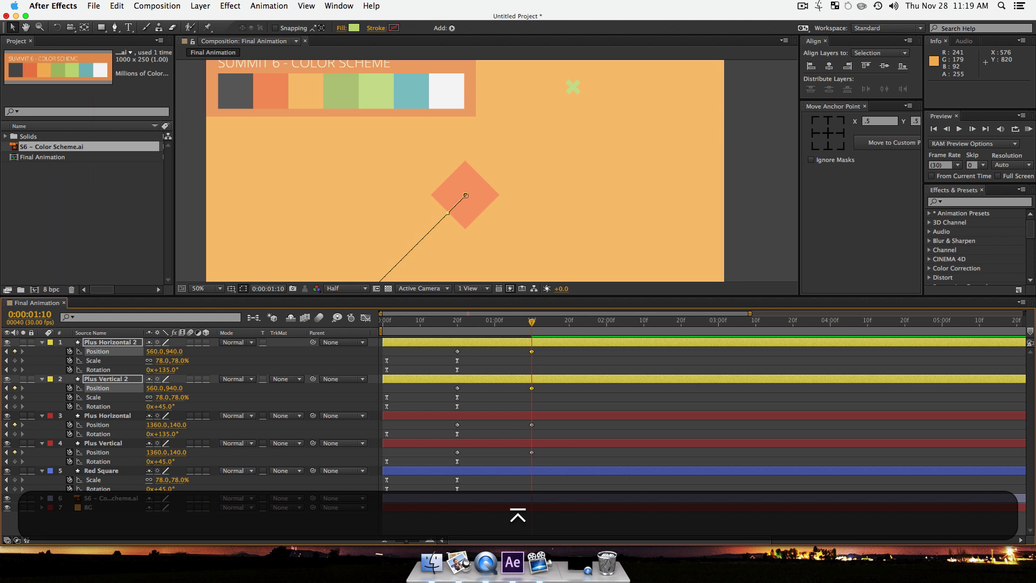
Step: View the whole composition at 25% and scrub between frame 1 and 0:00:01:10 to check both pluses moving outward
click(494, 231)
key(space)
drag(519, 230, 513, 182)
key(z)
alt+click(513, 182)
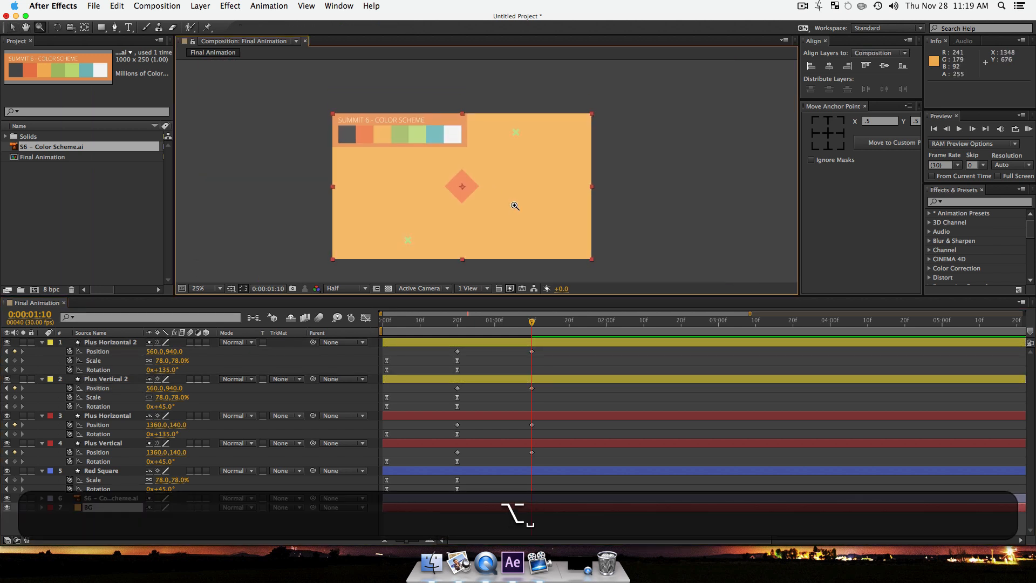
key(v)
drag(534, 322, 387, 370)
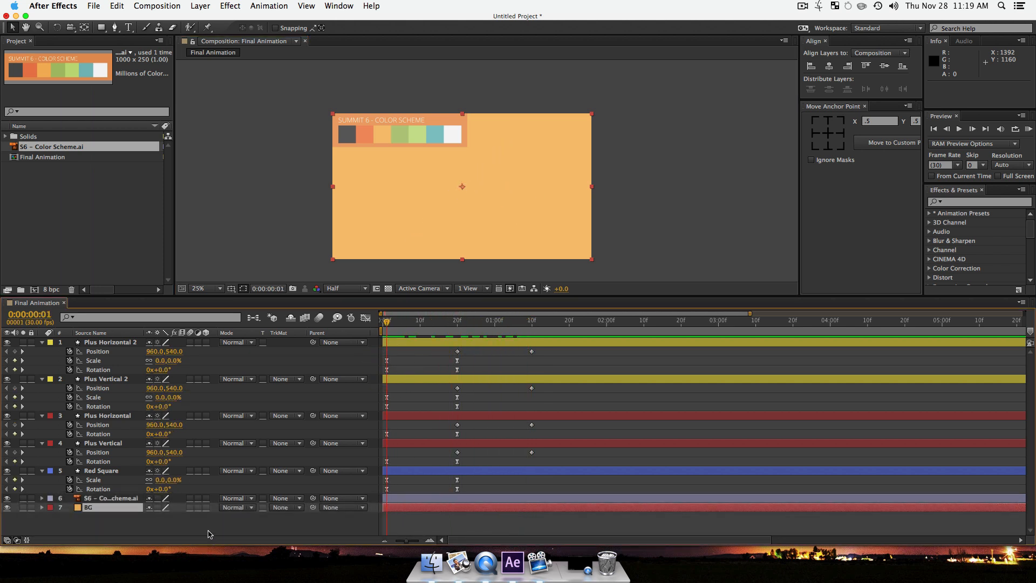
click(211, 527)
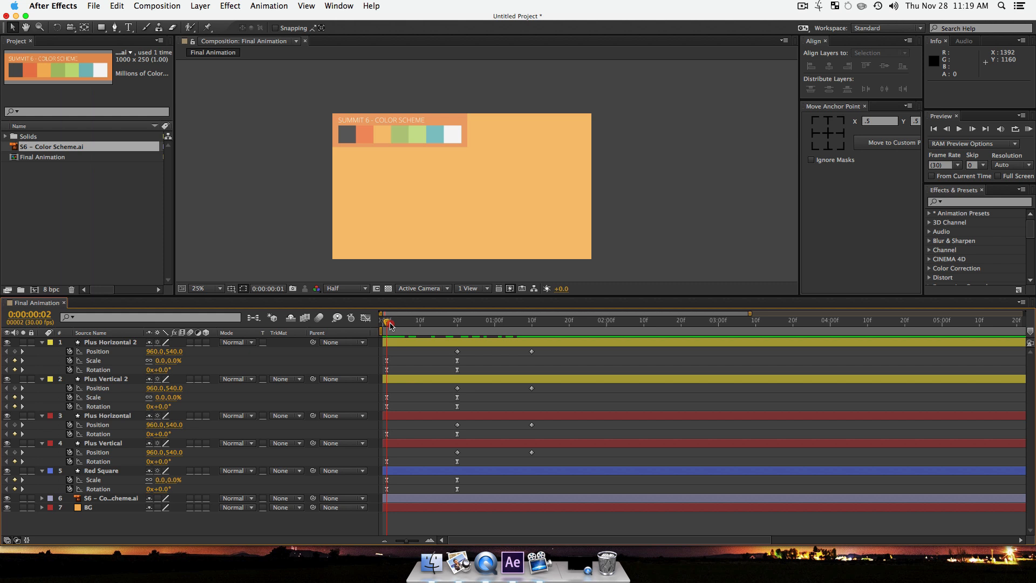
drag(391, 326, 531, 352)
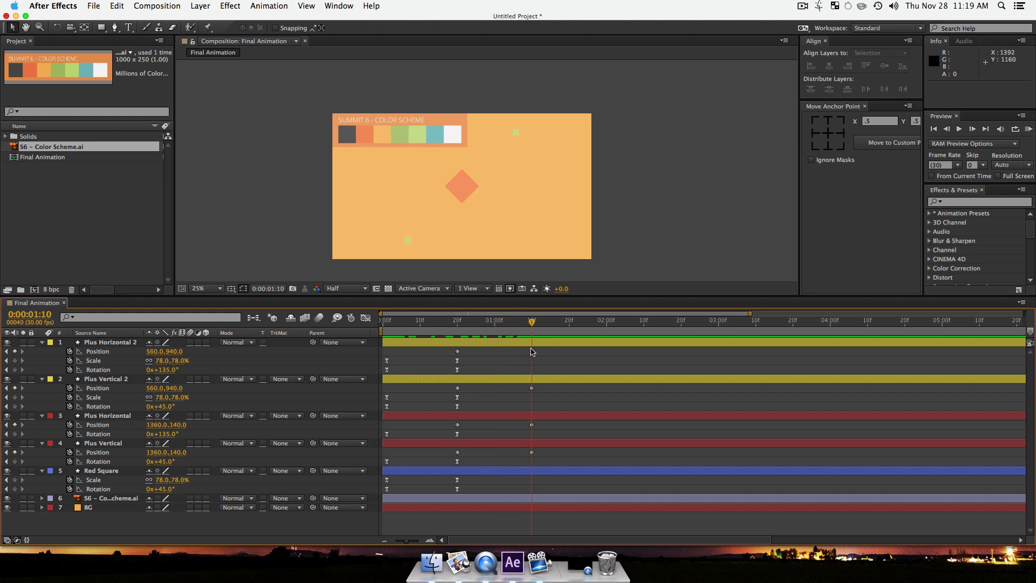
click(232, 524)
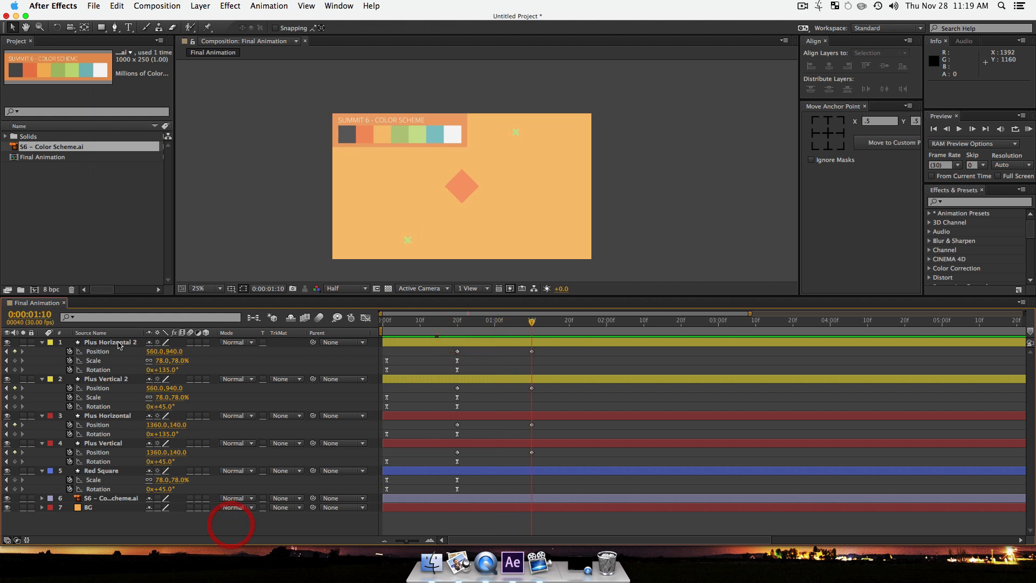
Step: Select Plus Horizontal 2 and Plus Vertical 2 and show only their Rotation properties
click(120, 344)
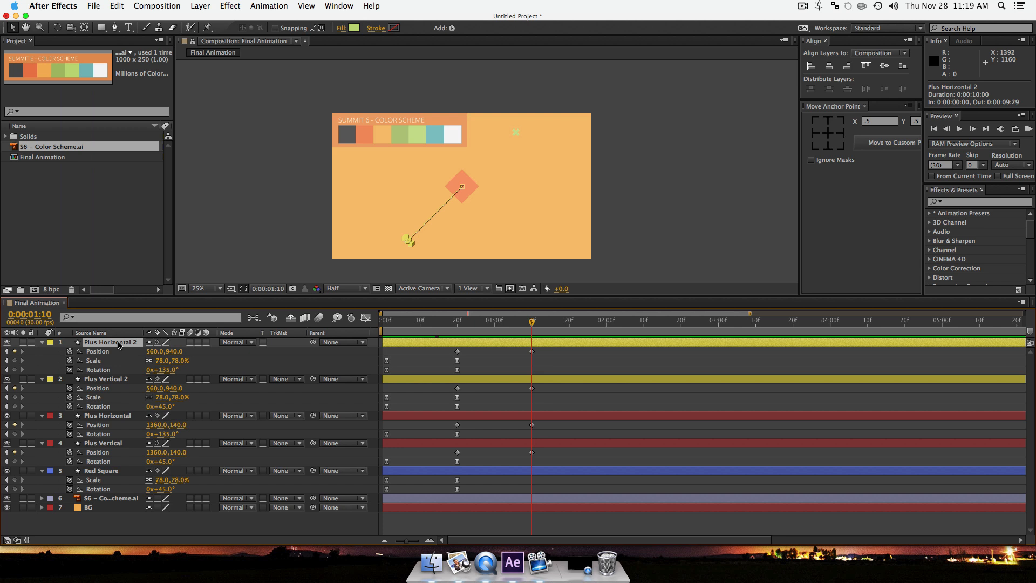
key(shift)
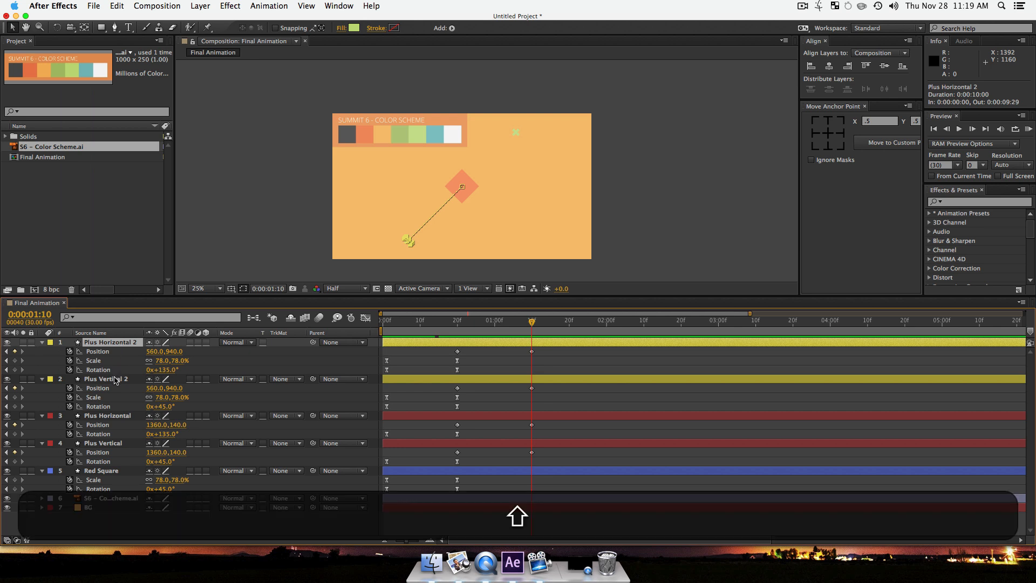
shift+click(115, 379)
key(z)
click(411, 256)
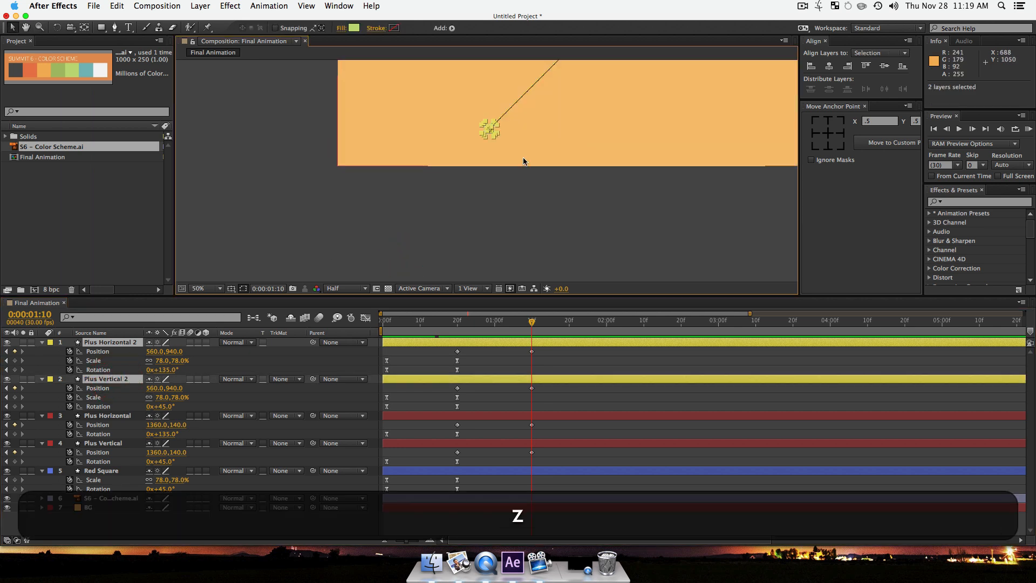
key(space)
drag(542, 129, 481, 187)
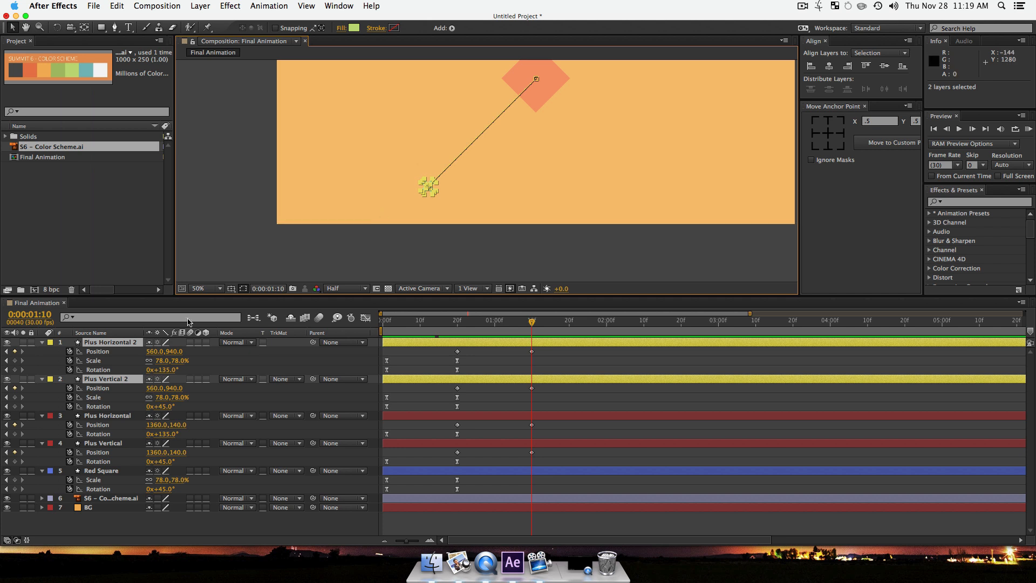
key(r)
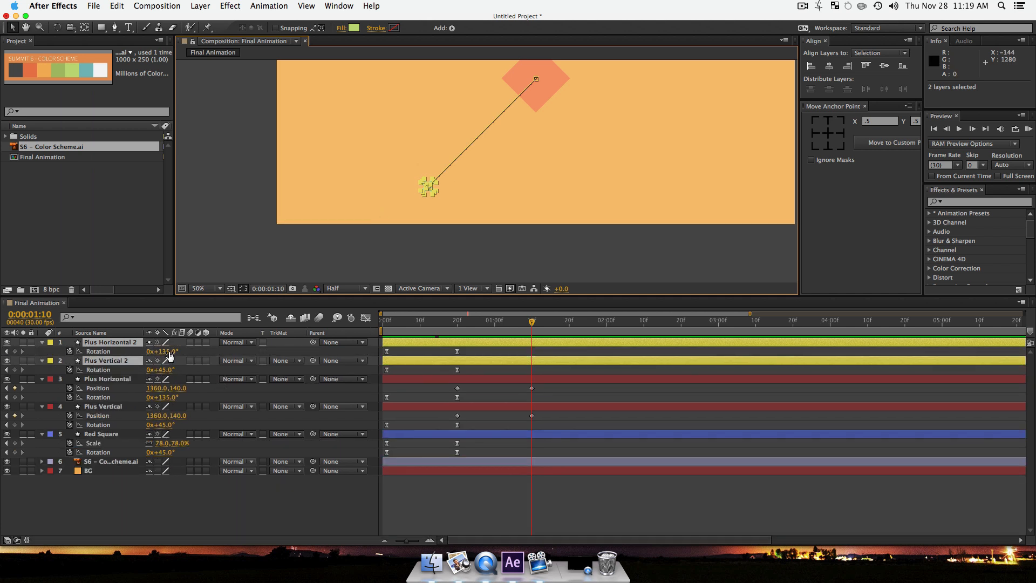
Step: Try to reduce the Rotation of Plus Horizontal 2 and Plus Vertical 2 by 90° at 0:00:01:10
click(163, 351)
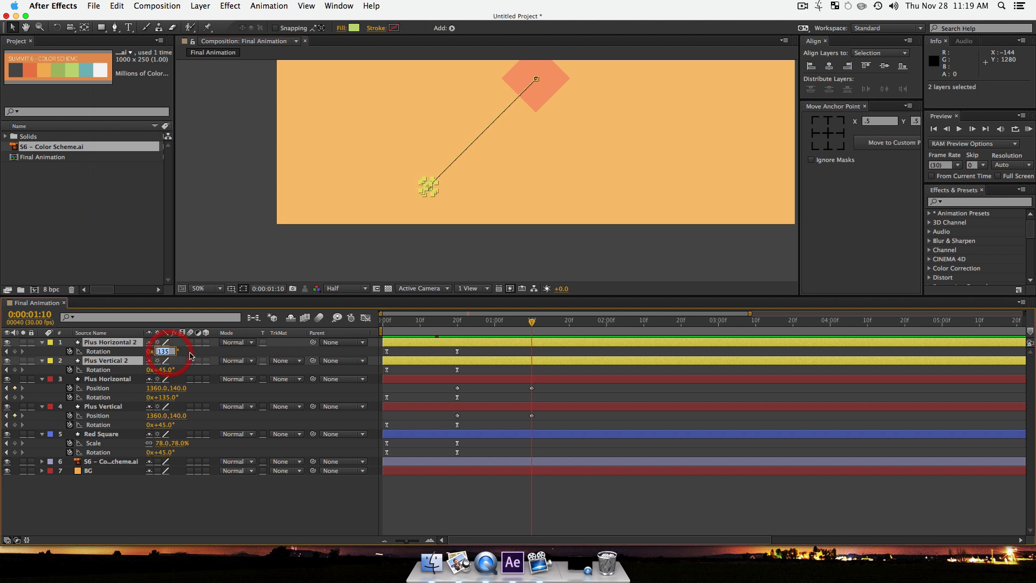
key(Right)
text(*)
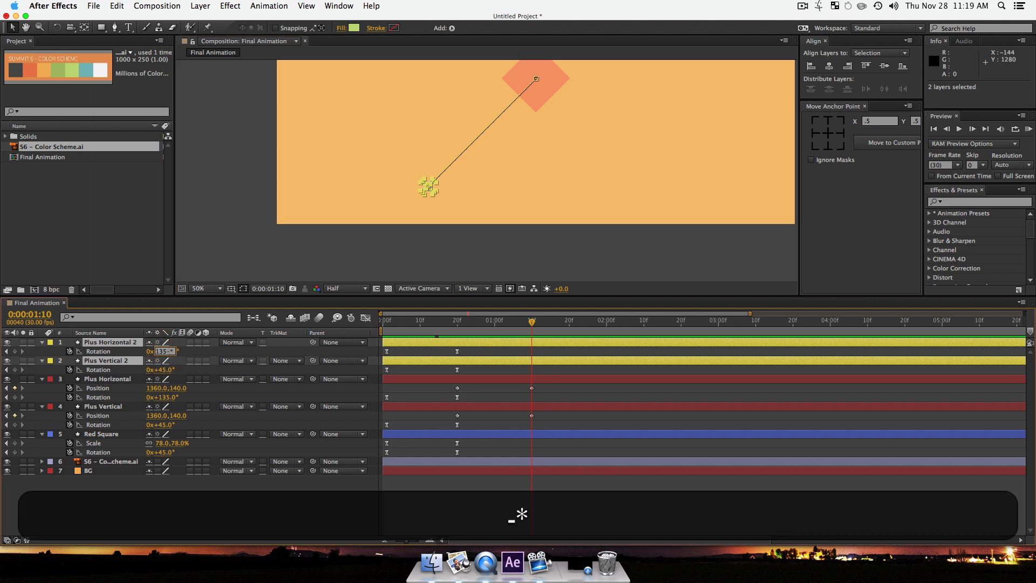
key(BackSpace)
text(90)
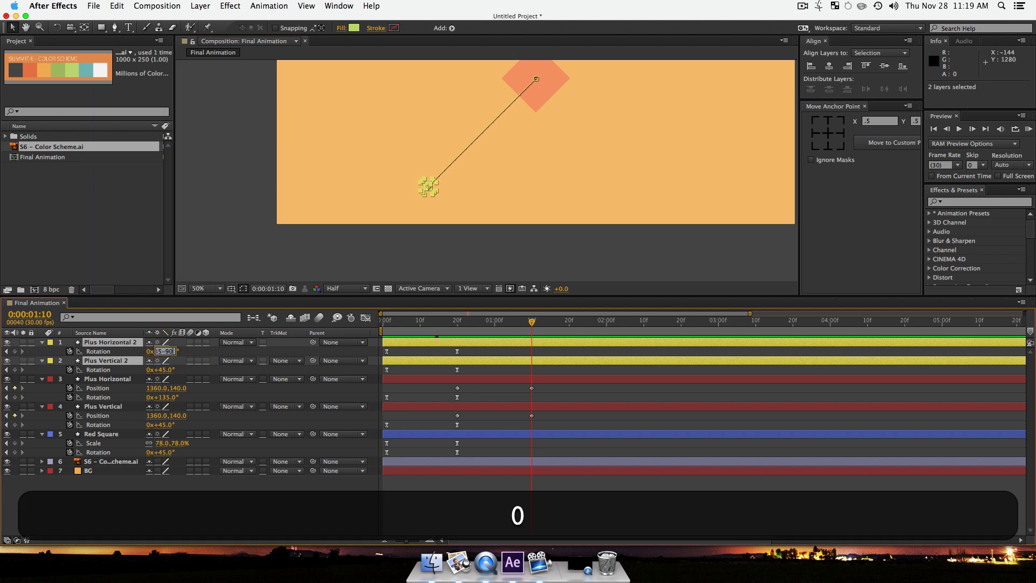
key(Return)
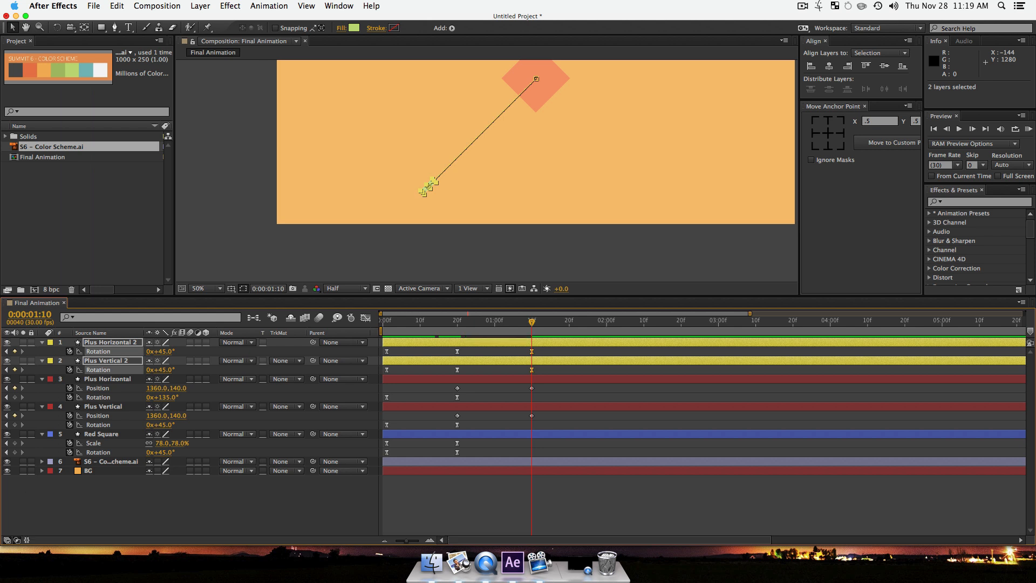
key(super+z)
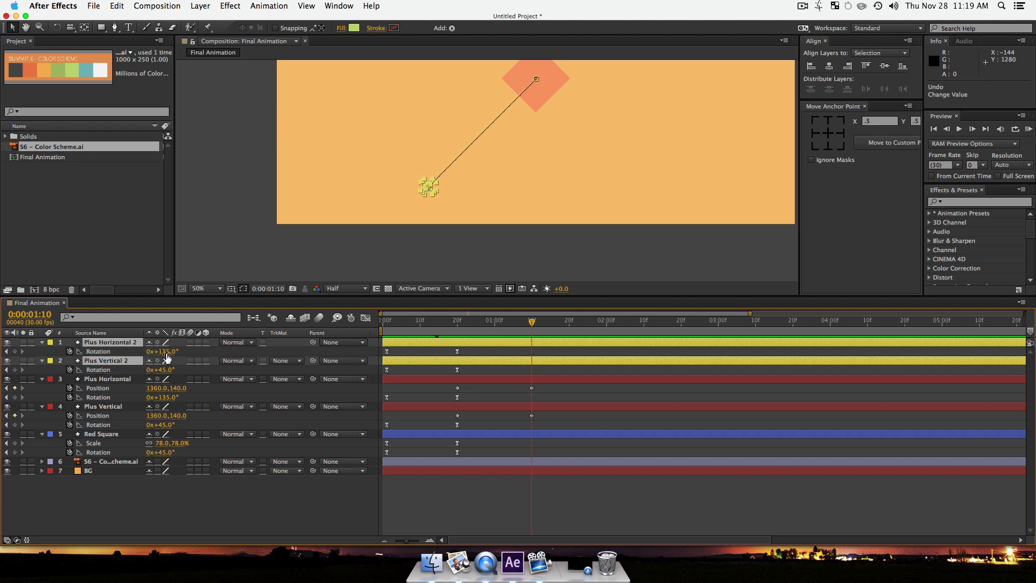
Step: Try rotating Plus Horizontal 2 to 0° and Plus Vertical 2 to -90° at 0:00:01:10
drag(157, 352, 104, 361)
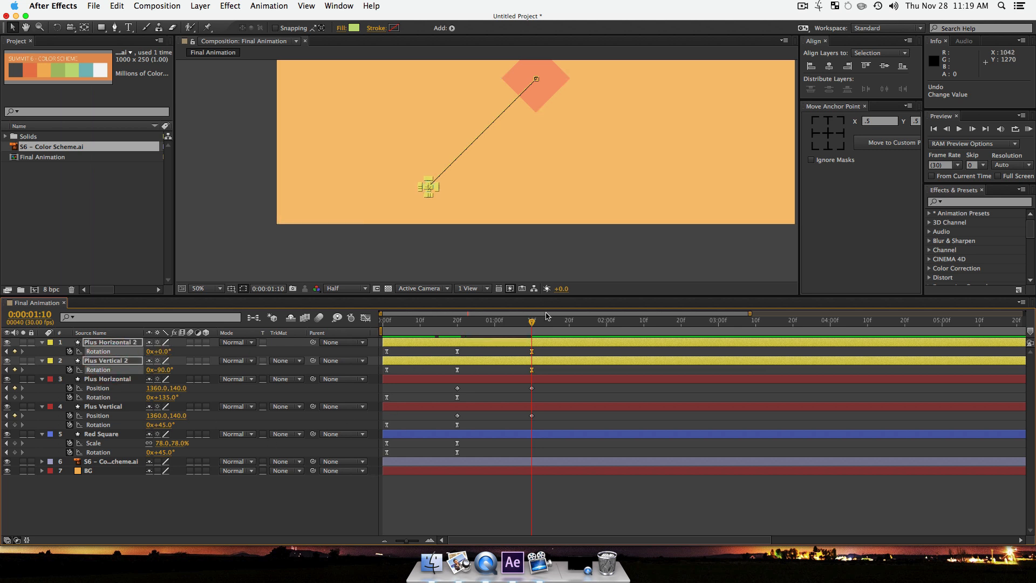
mouse_move(531, 323)
mouse_down()
mouse_move(457, 328)
mouse_move(533, 331)
mouse_up()
key(super+z)
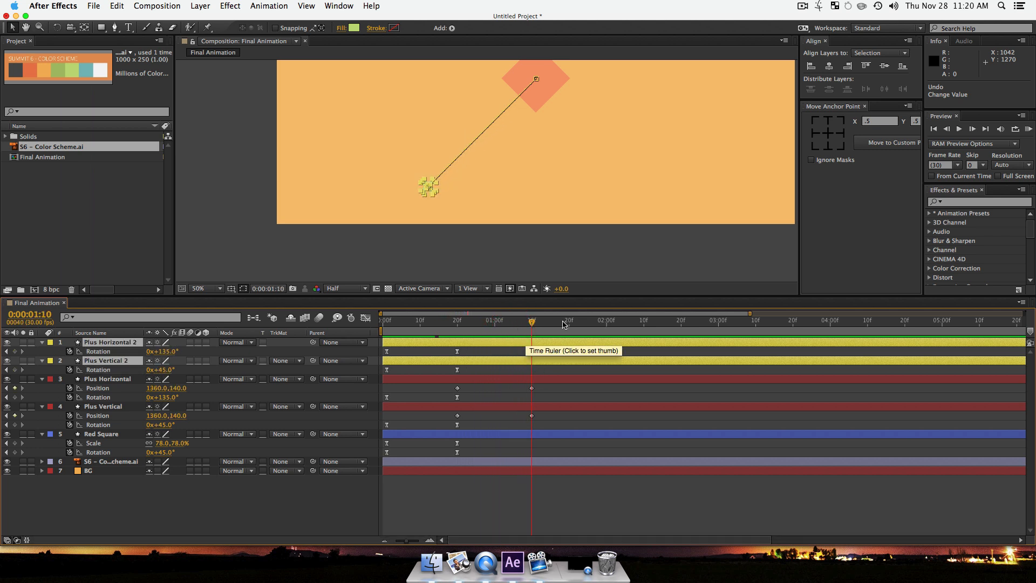
Step: Hold the Rotation of both duplicated plus layers with keyframes at 0:00:01:10, and rotate them to 0° and -90° at 0:00:01:20
drag(531, 324, 531, 329)
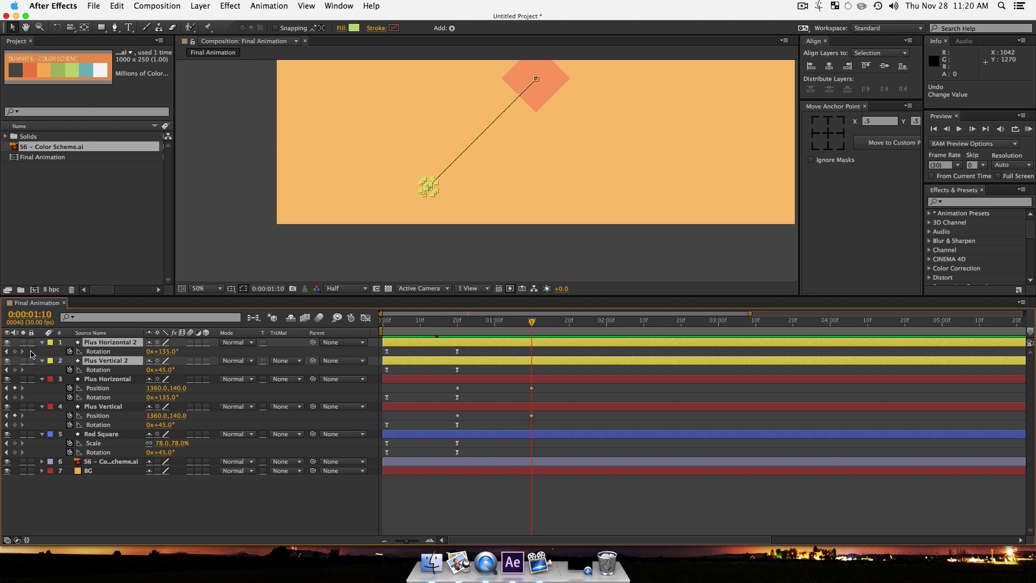
click(15, 369)
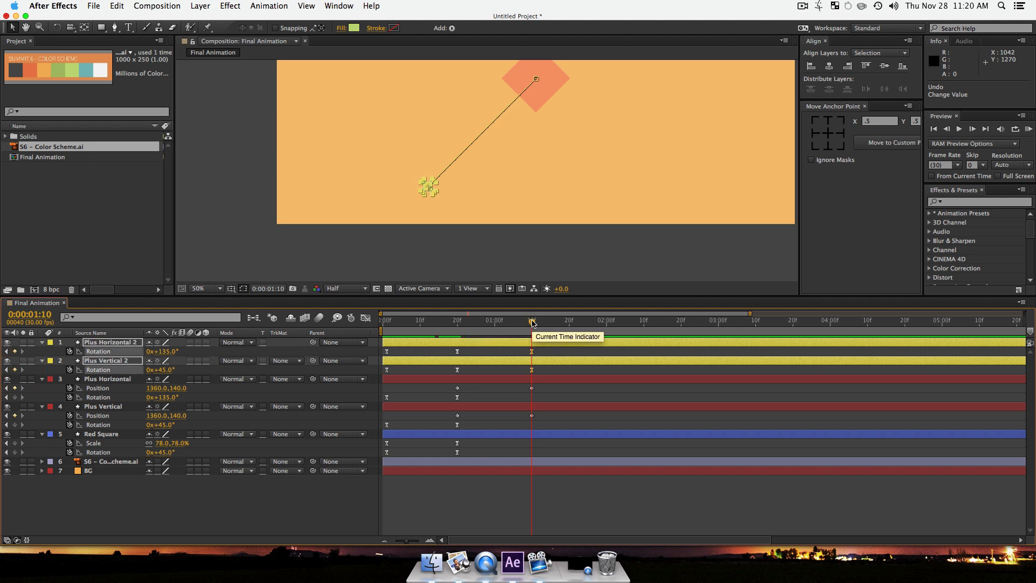
drag(532, 323, 571, 327)
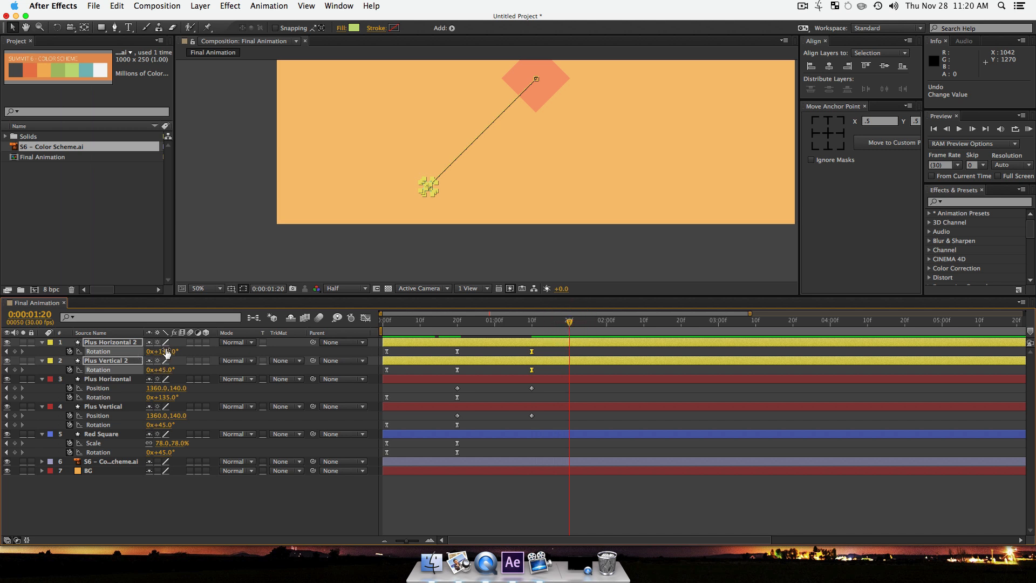
drag(168, 351, 105, 360)
drag(104, 360, 105, 360)
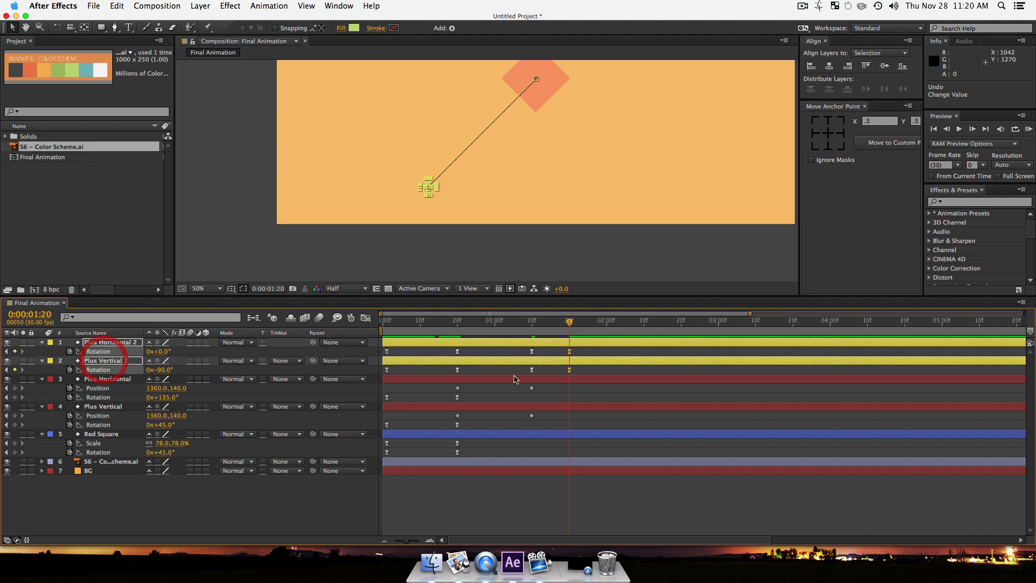
Step: Add Scale keyframes to Plus Horizontal 2 and Plus Vertical 2 at 0:00:01:20 and 0:00:01:10
key(s)
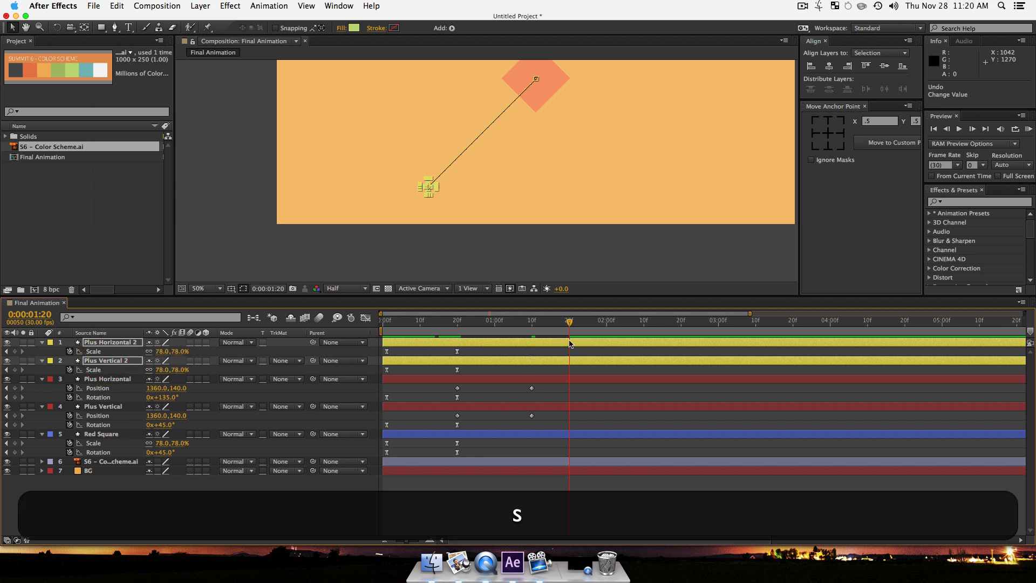
click(15, 351)
click(15, 369)
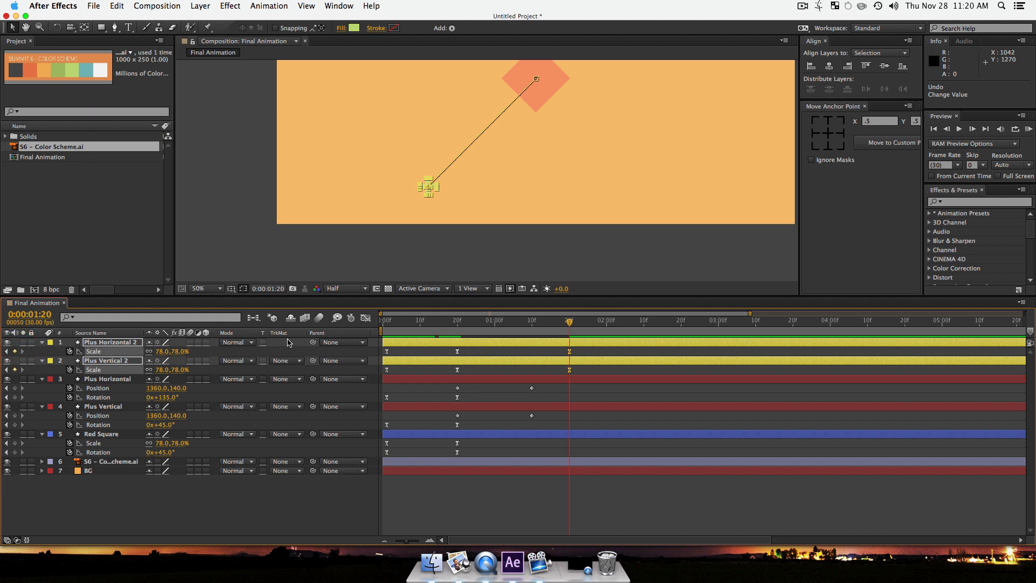
key(u)
click(532, 321)
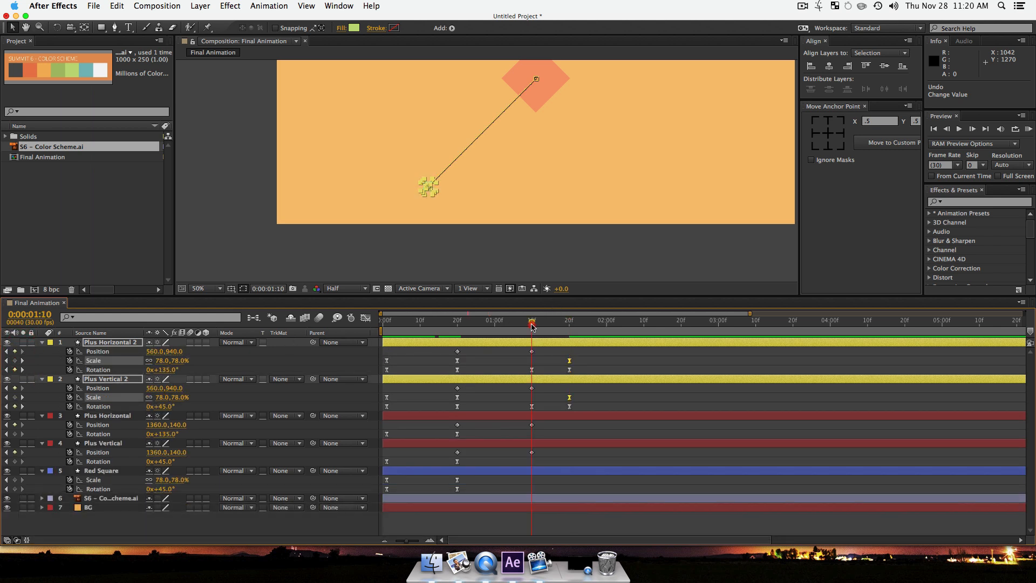
click(15, 360)
Step: Set the Scale of Plus Horizontal 2 and Plus Vertical 2 to 0% at 0:00:01:20 and scrub back to check the shrinking
click(23, 361)
drag(165, 366, 128, 369)
click(157, 365)
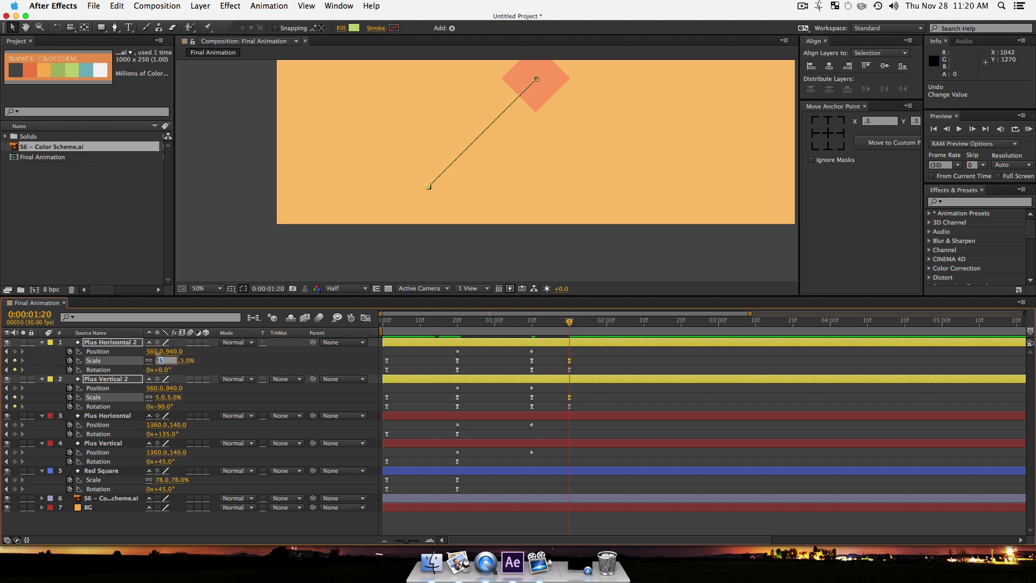
text(0)
key(Return)
drag(569, 323, 535, 335)
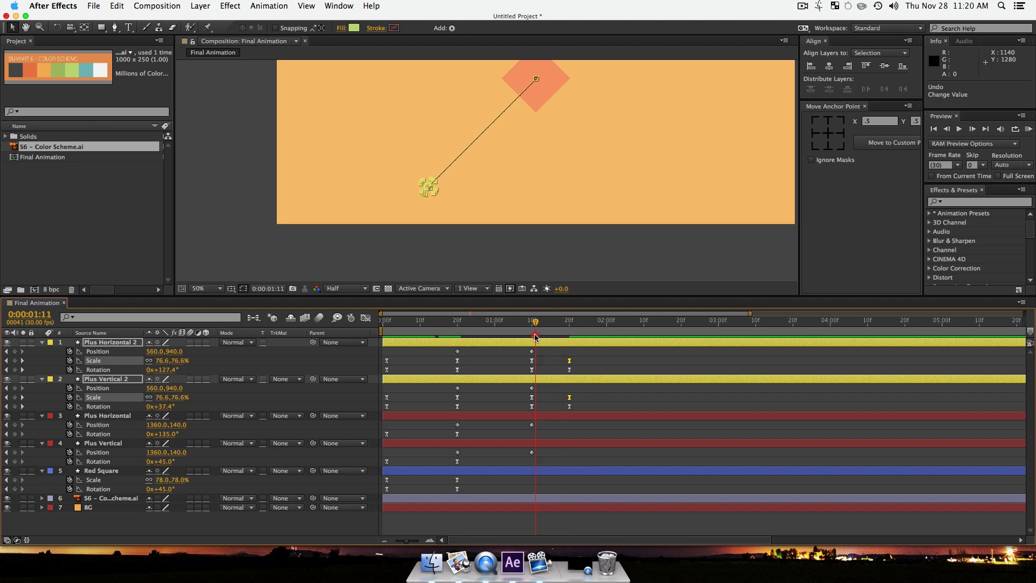
click(581, 392)
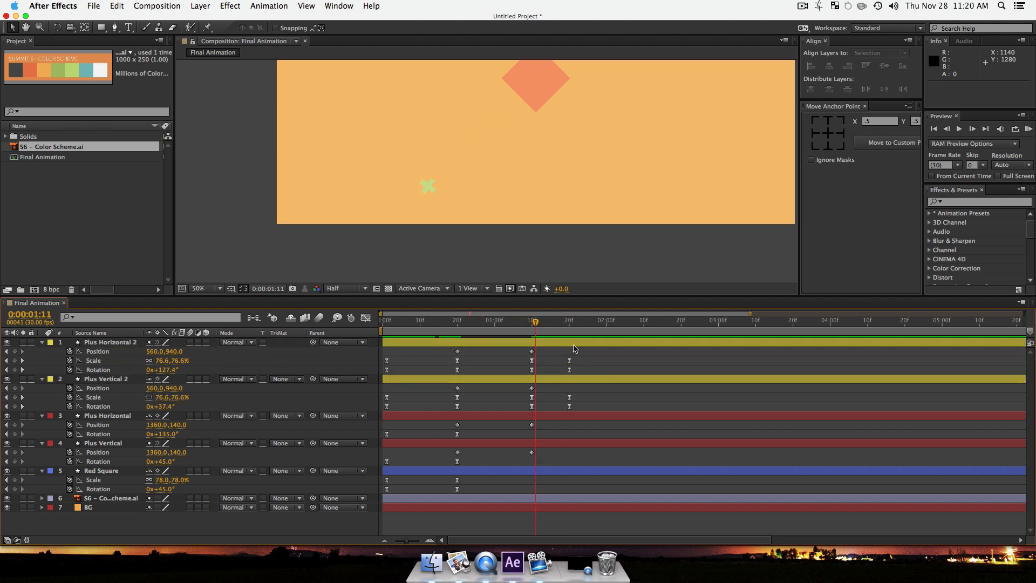
Step: Move the final Rotation keyframes of Plus Horizontal 2 and Plus Vertical 2 from 0:00:01:20 to 0:00:01:24
click(569, 406)
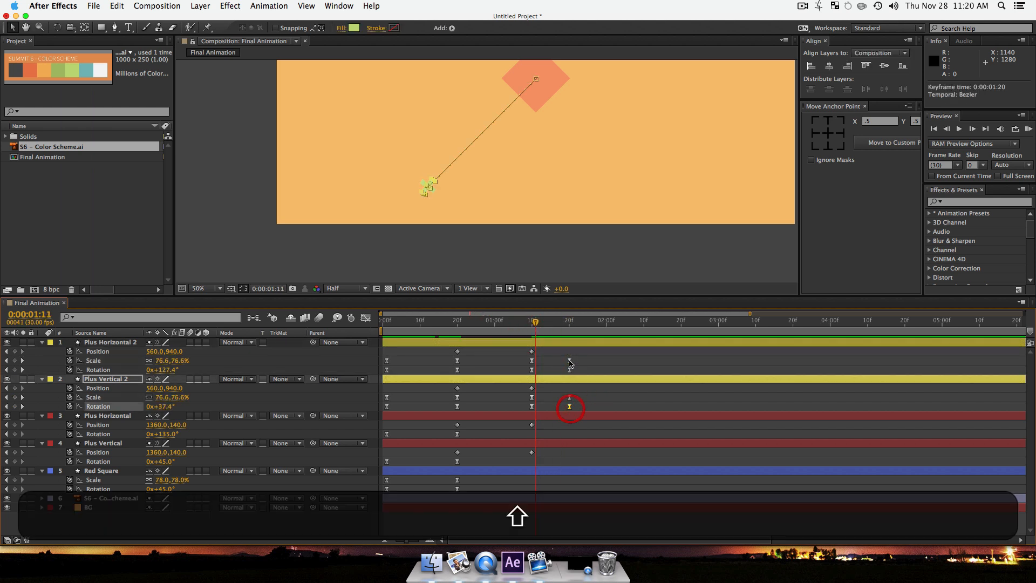
shift+click(569, 370)
drag(569, 371, 582, 372)
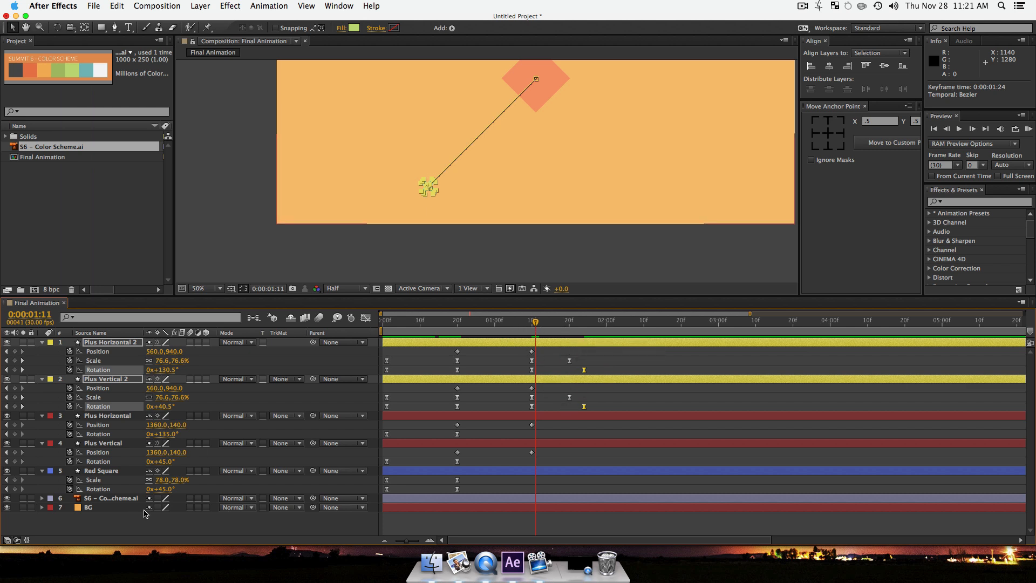
click(147, 519)
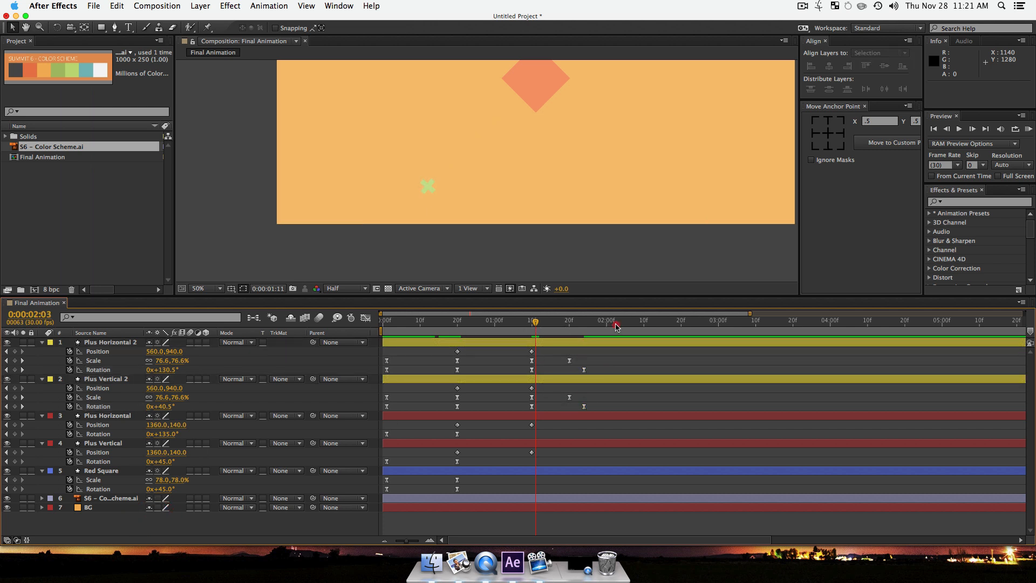
Step: End the work area at 0:00:02:08 and preview the animation
click(637, 324)
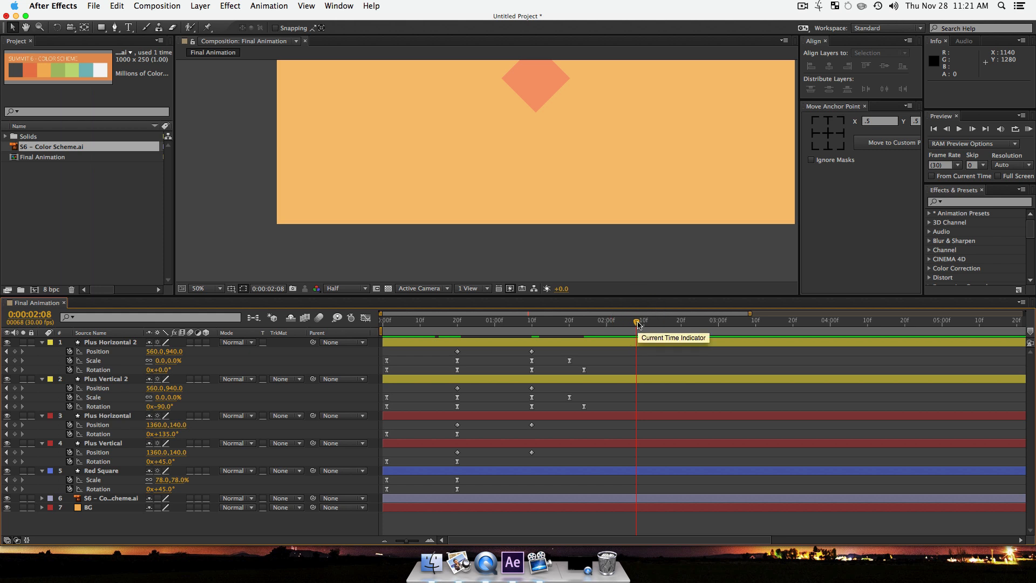
key(n)
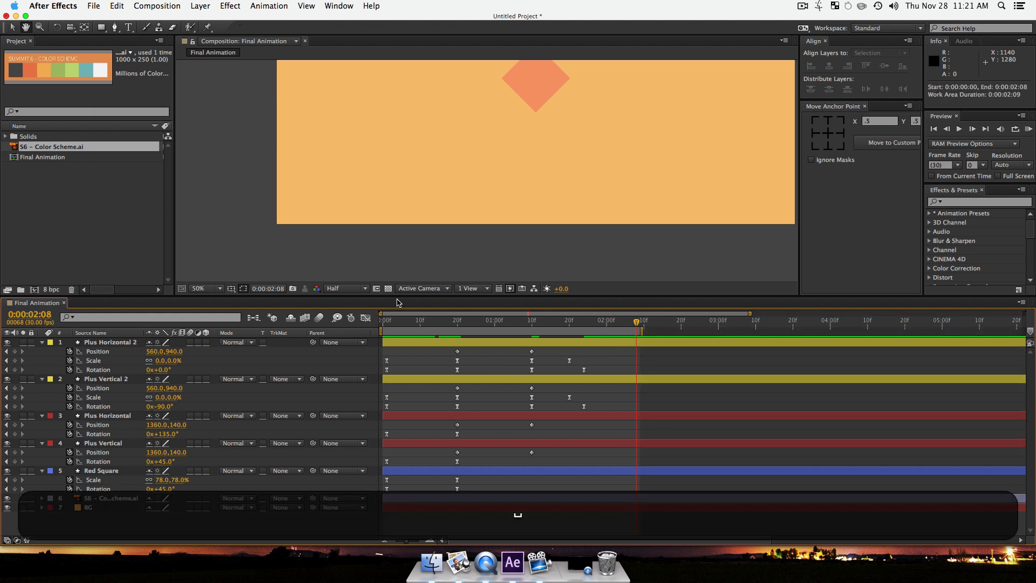
key(KP_0)
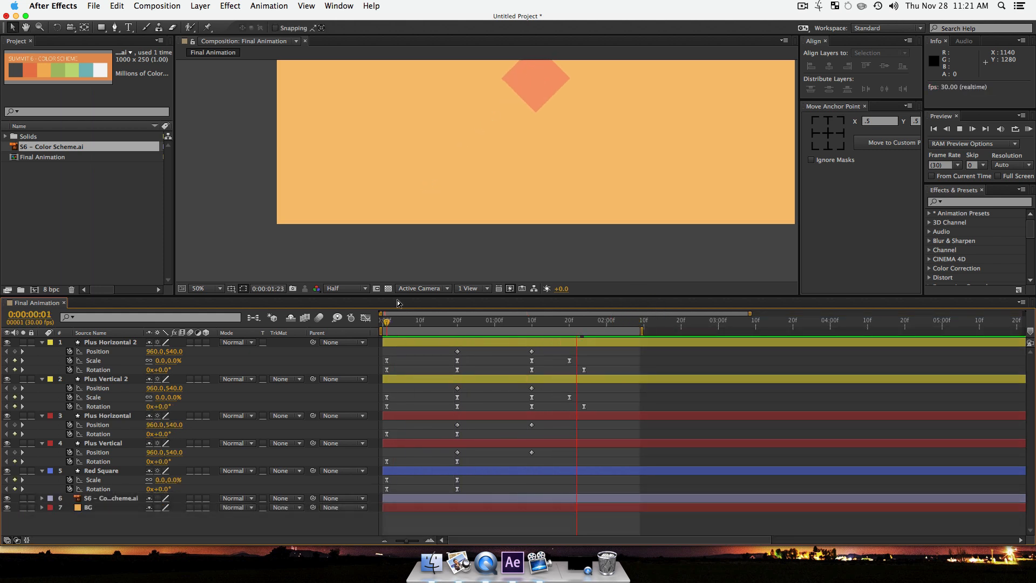
key(space)
drag(629, 322, 479, 331)
Step: Add Scale keyframes to Plus Horizontal and Plus Vertical at 0:00:01:10
drag(630, 99, 578, 209)
click(531, 323)
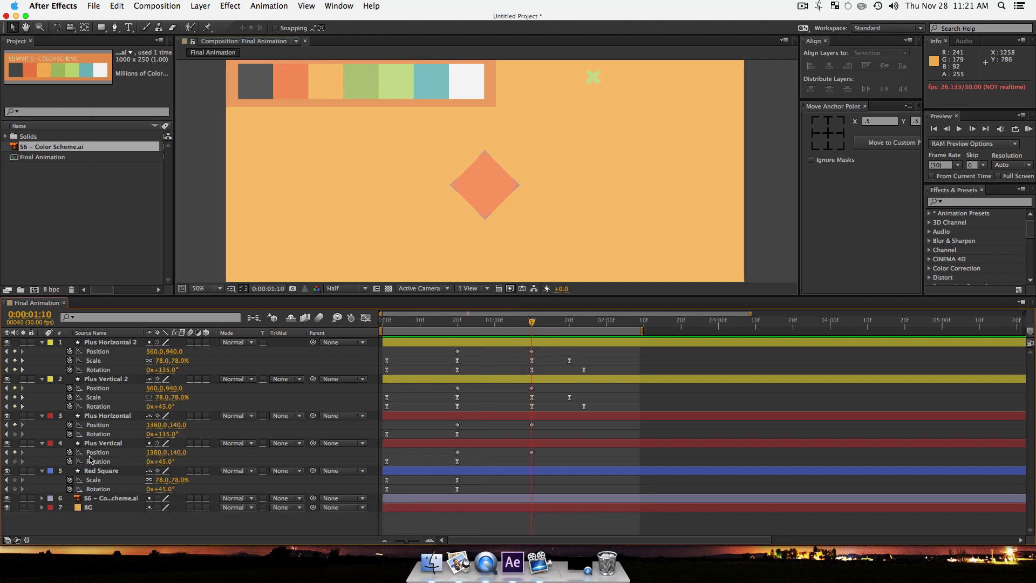
click(123, 415)
shift+click(123, 443)
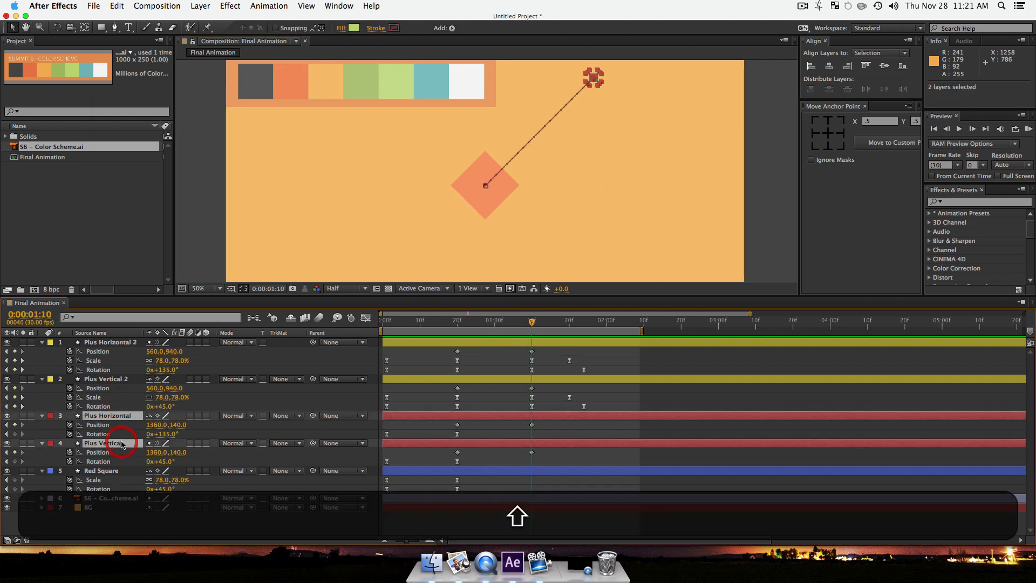
key(s)
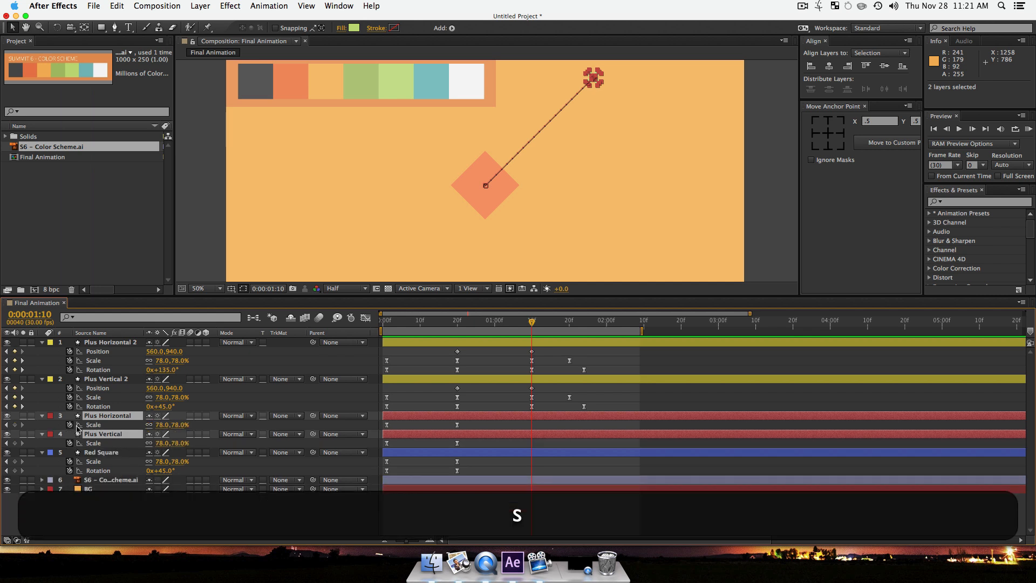
click(15, 425)
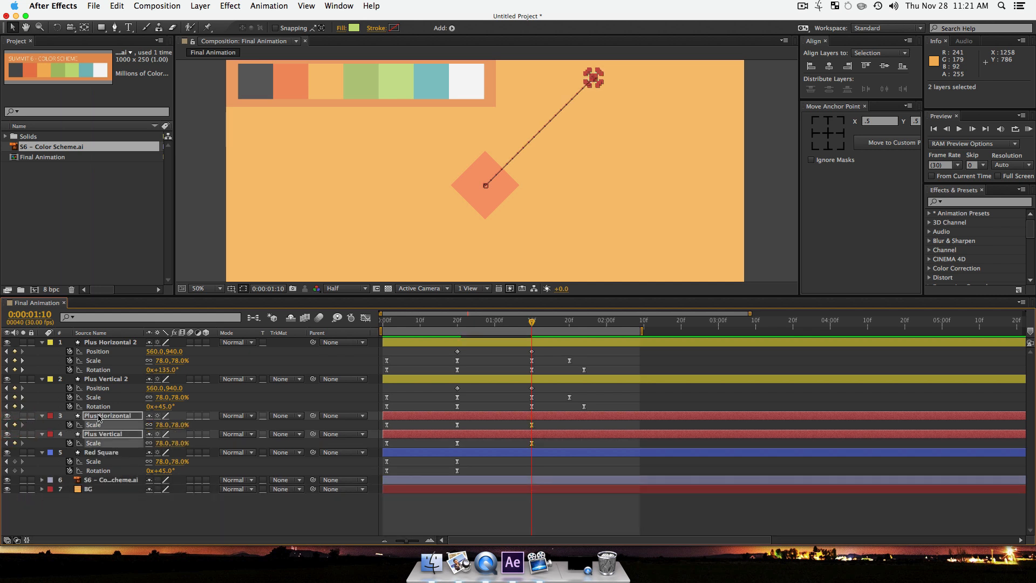
Step: Add Rotation keyframes to Plus Horizontal and Plus Vertical at 0:00:01:10 and go to 0:00:01:20
key(u)
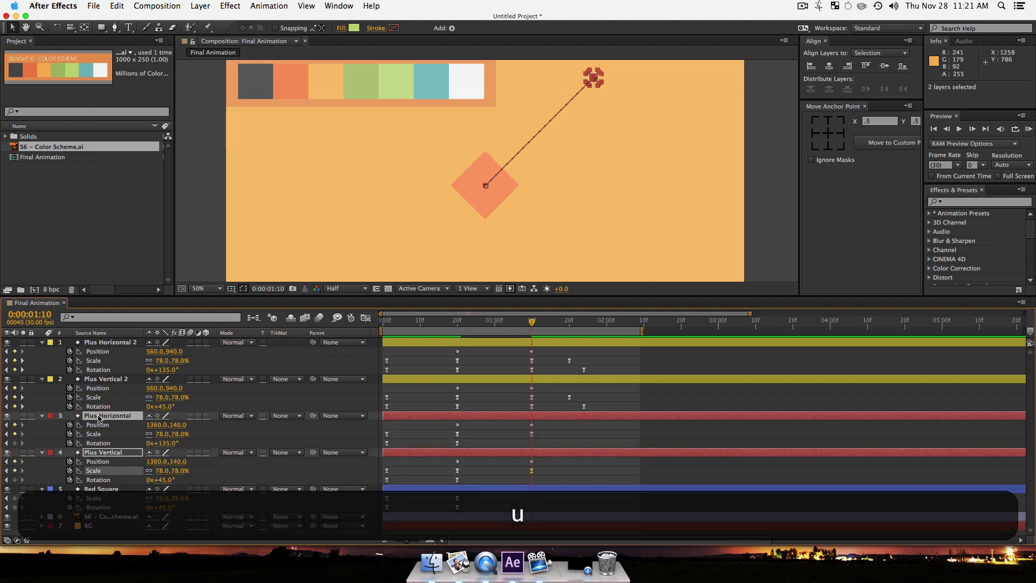
click(14, 479)
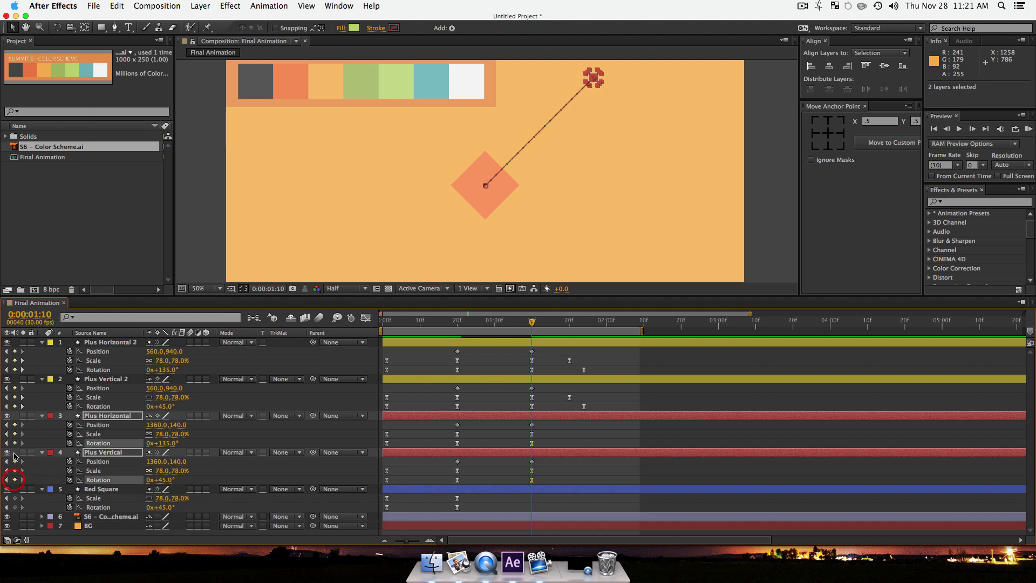
click(569, 323)
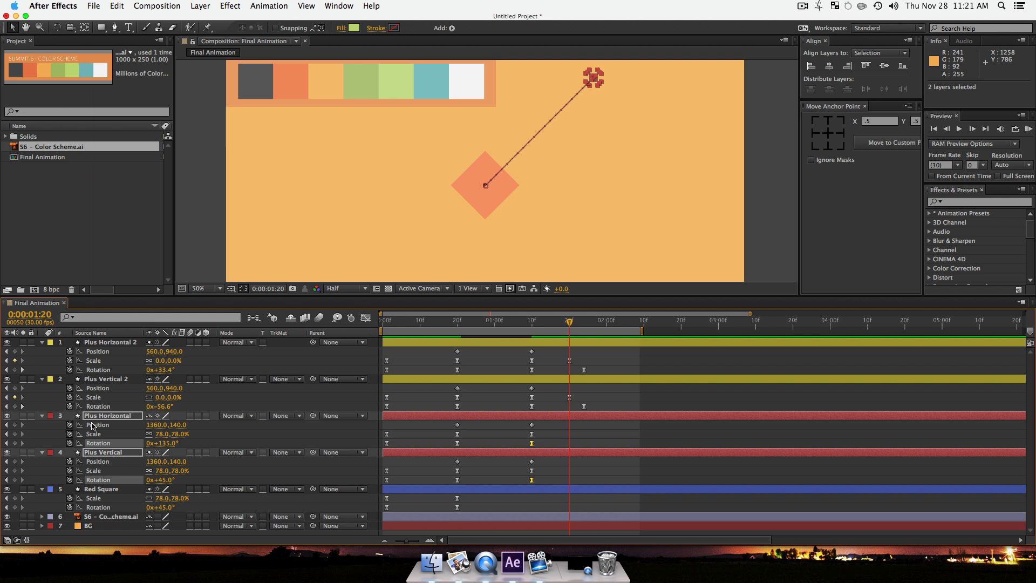
Step: At 0:00:01:20, set the rotation of Plus Horizontal to 225° and Plus Vertical to 135°
click(99, 443)
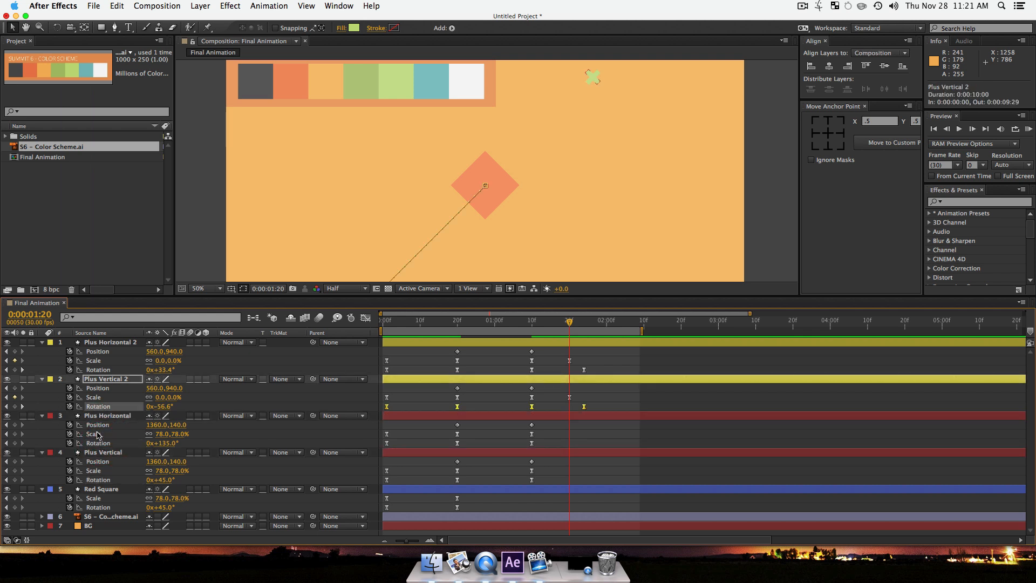
super+click(101, 479)
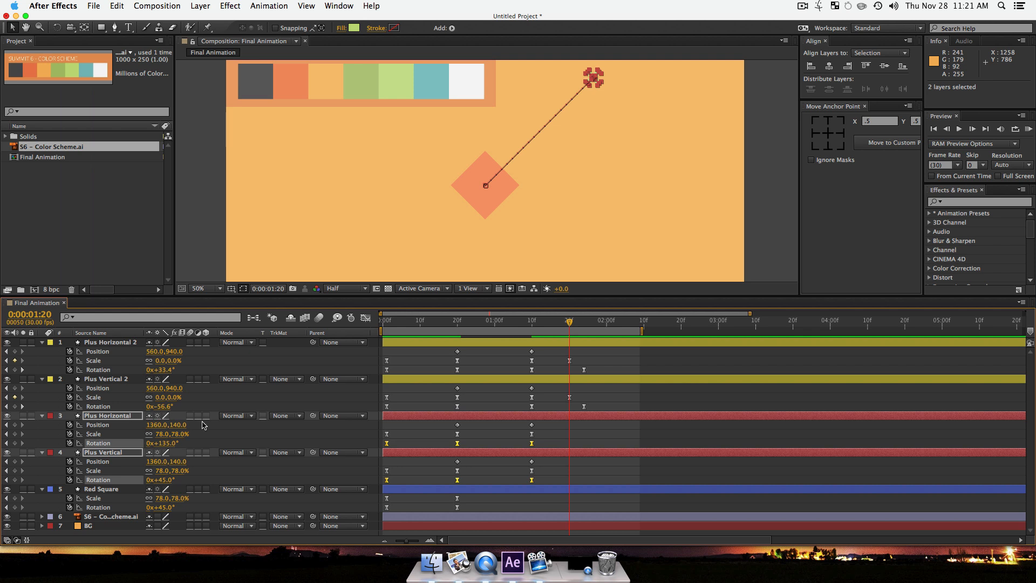
drag(165, 480, 213, 479)
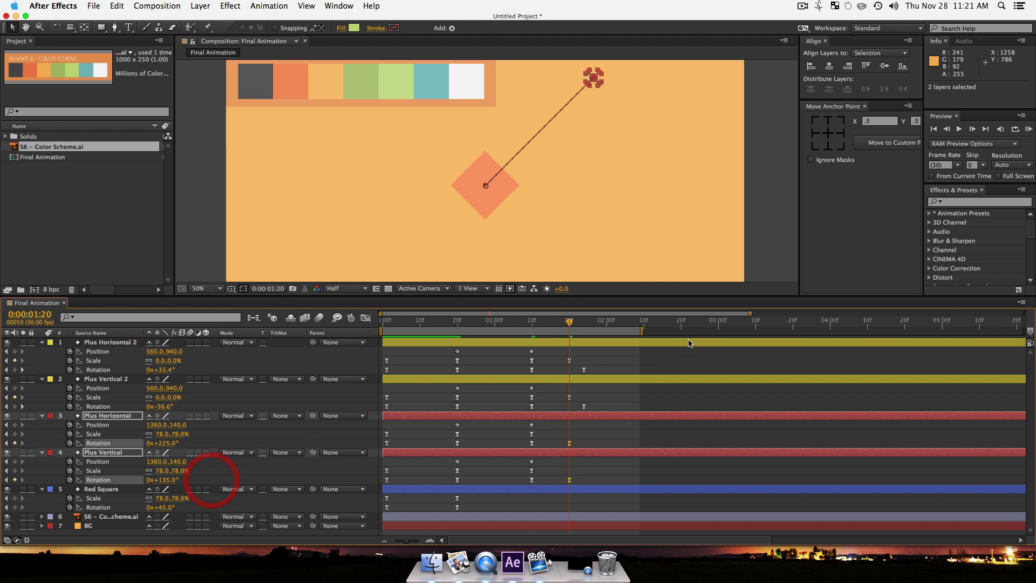
Step: At 0:00:01:24, set the scale of Plus Horizontal and Plus Vertical to 0%
mouse_move(568, 324)
mouse_down()
mouse_move(527, 333)
mouse_move(584, 337)
mouse_up()
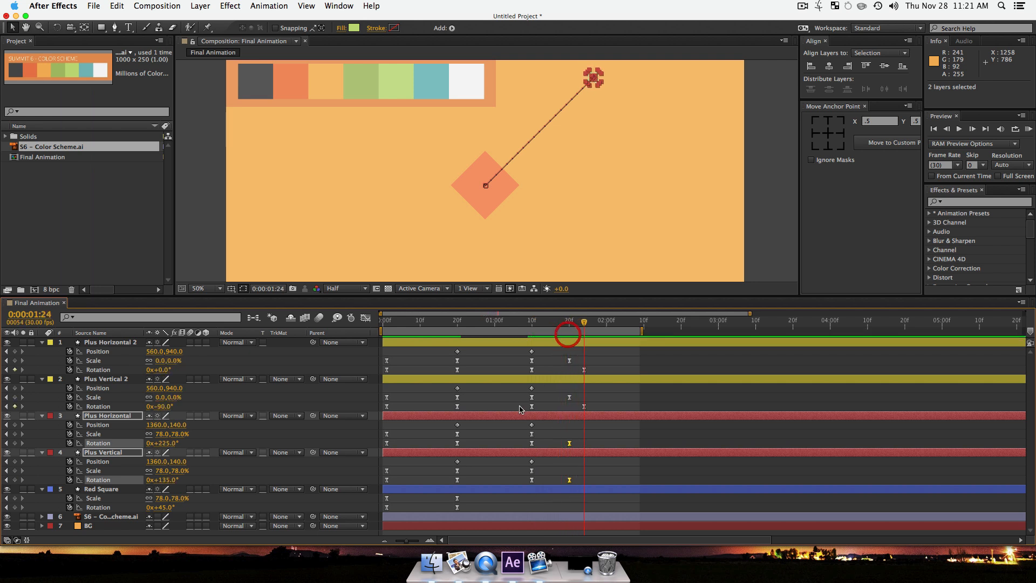
click(166, 471)
text(0)
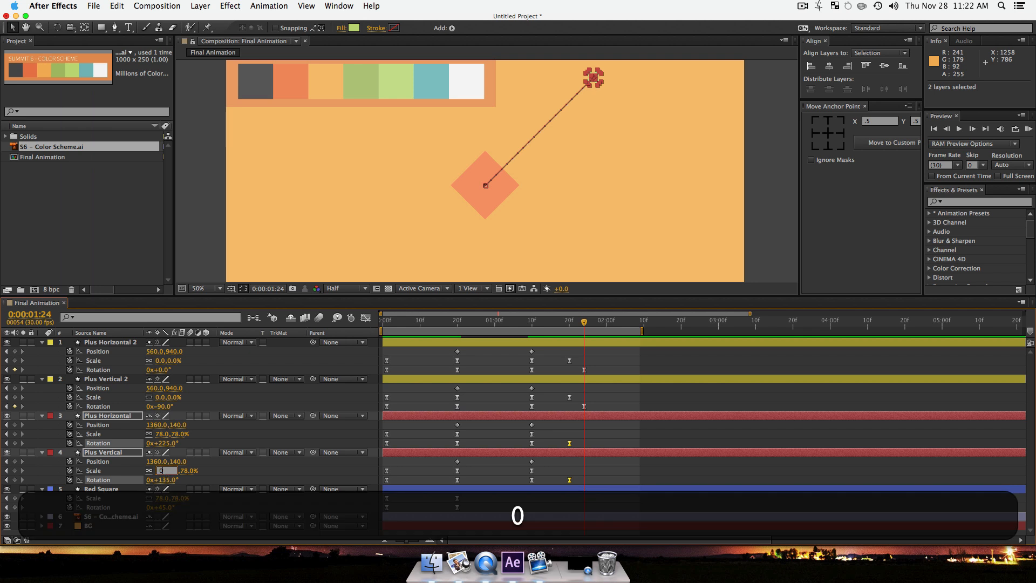
key(Return)
Step: Zoom the composition out to 25% and preview the animation from the start with nothing selected
key(z)
alt+click(515, 183)
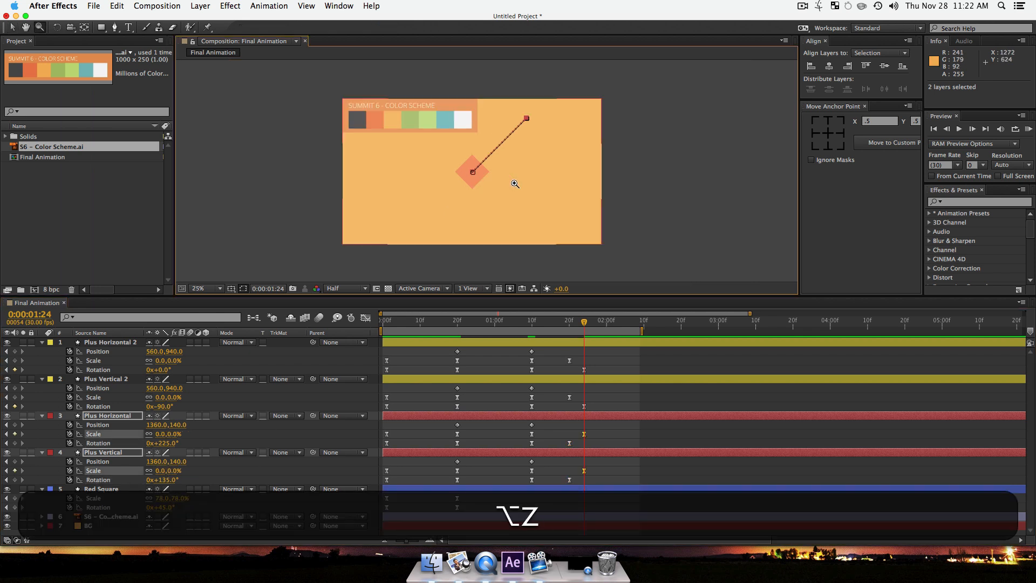
drag(509, 179, 522, 210)
key(v)
drag(586, 328, 371, 348)
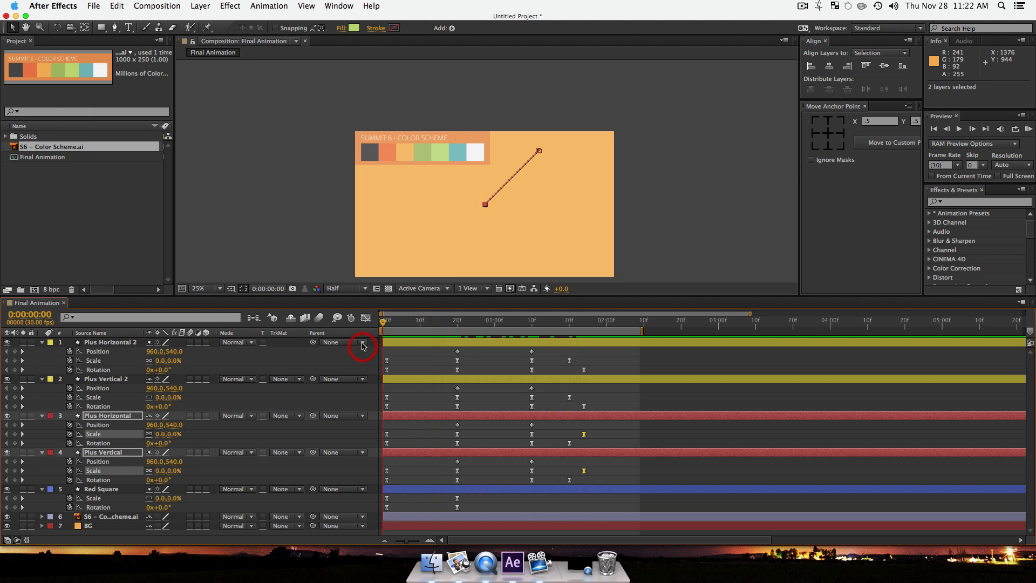
key(F2)
key(space)
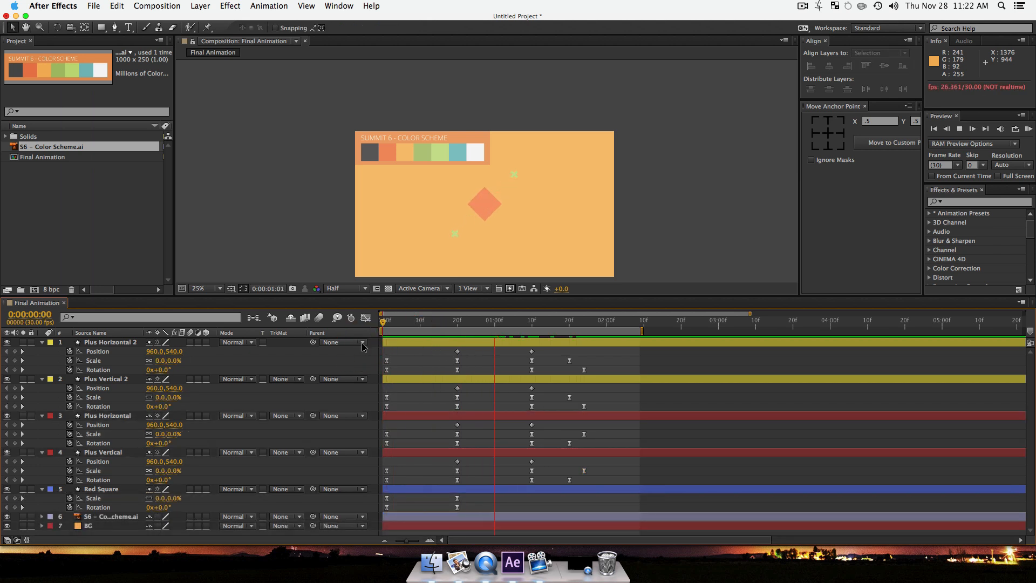
key(space)
Step: Collapse the keyframed properties of Red Square and all four plus layers at 0:00:01:01
drag(586, 324, 497, 372)
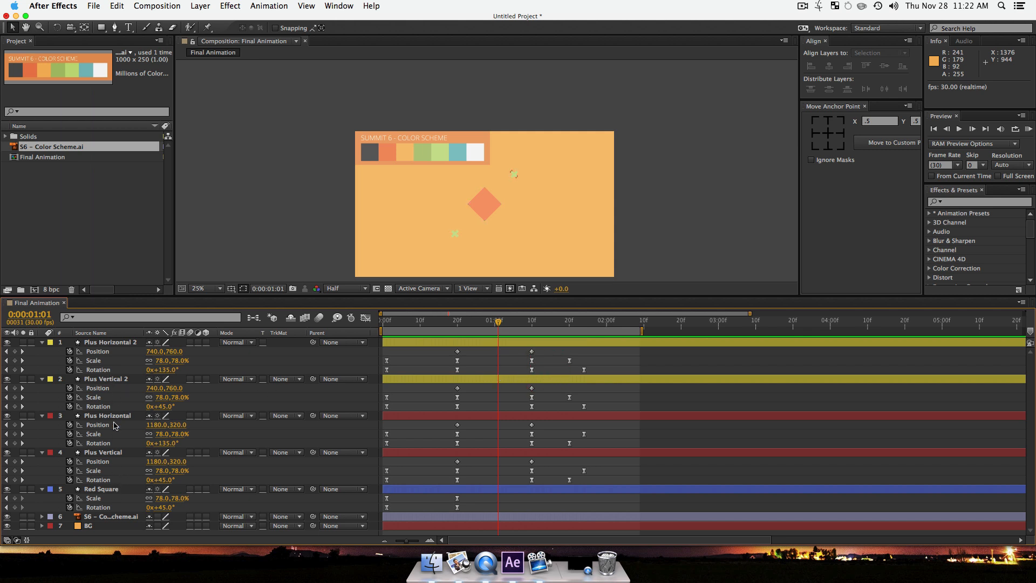
click(120, 488)
shift+click(118, 343)
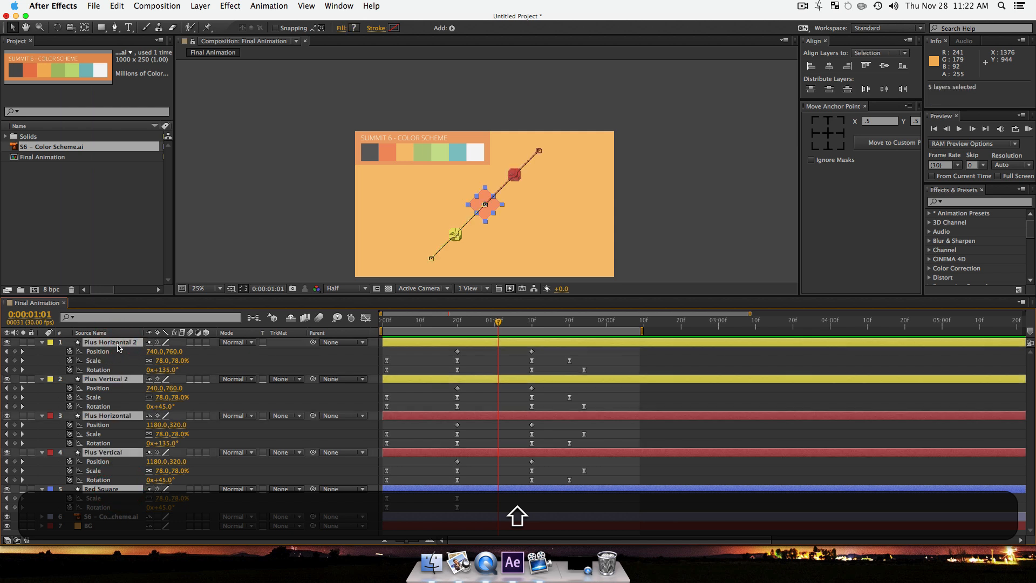
key(u)
click(158, 479)
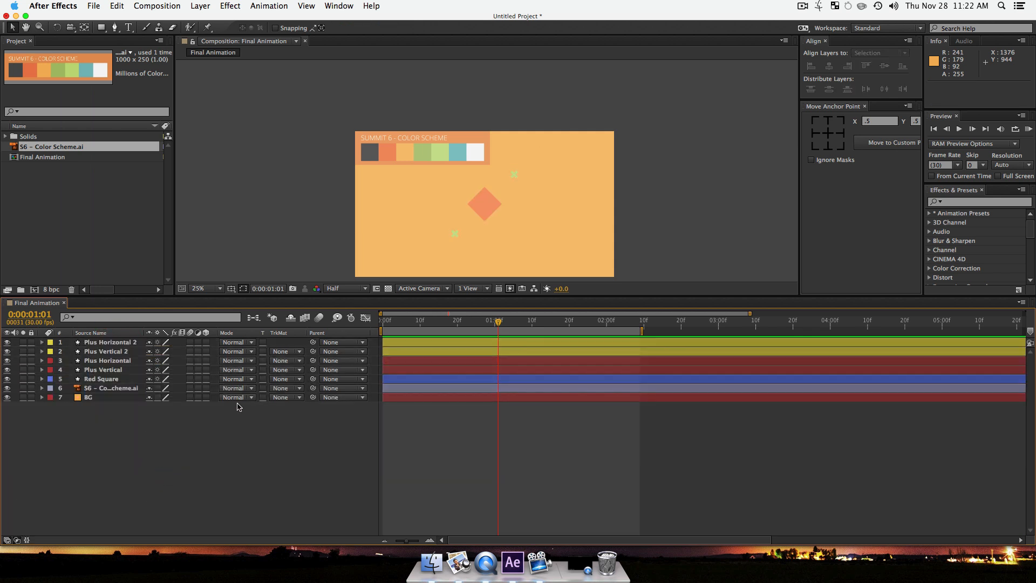
Step: Reveal the keyframed properties of the four plus layers and go to 0:00:01:20
drag(498, 322, 566, 327)
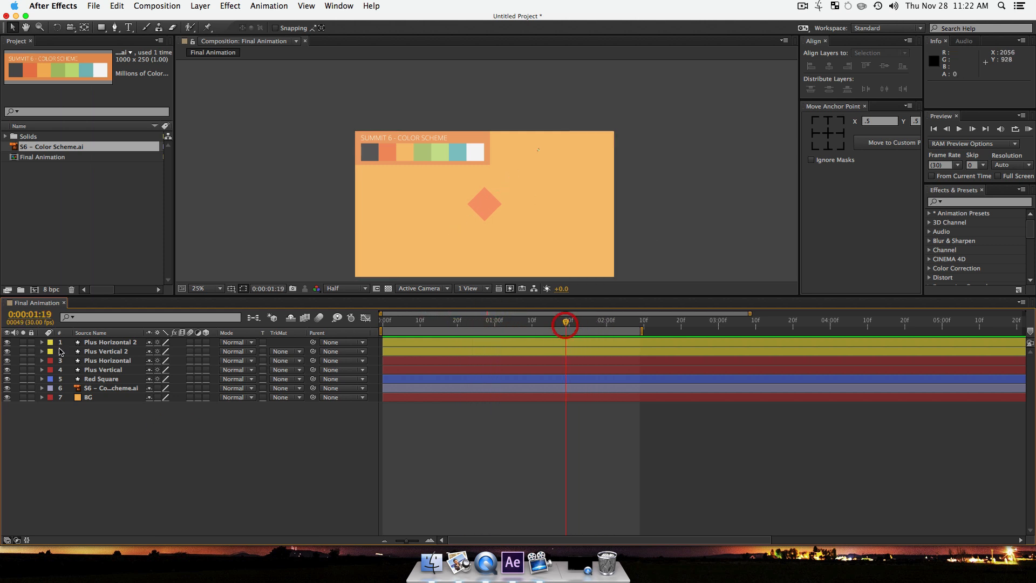
click(111, 372)
shift+click(103, 342)
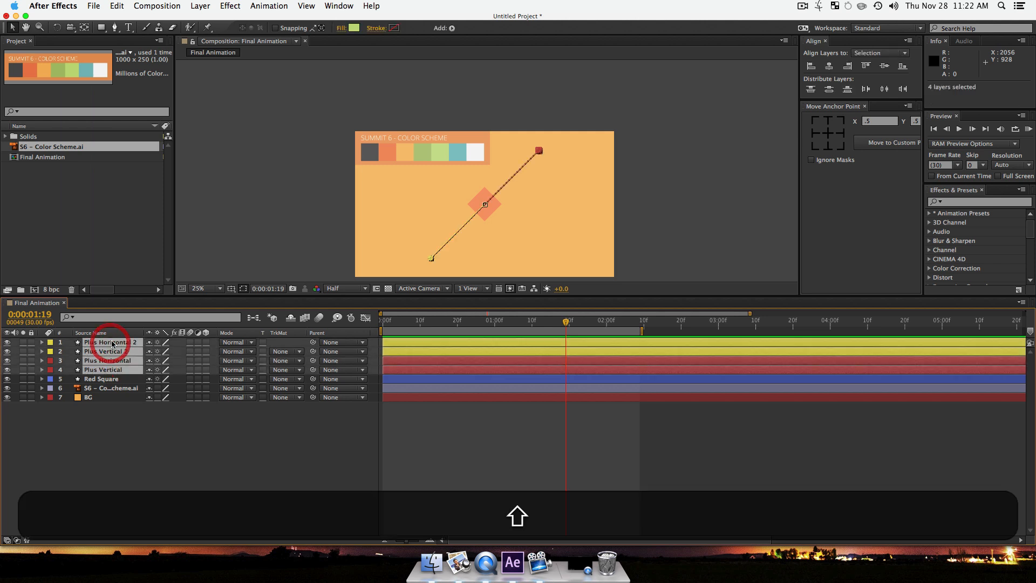
key(shift+u)
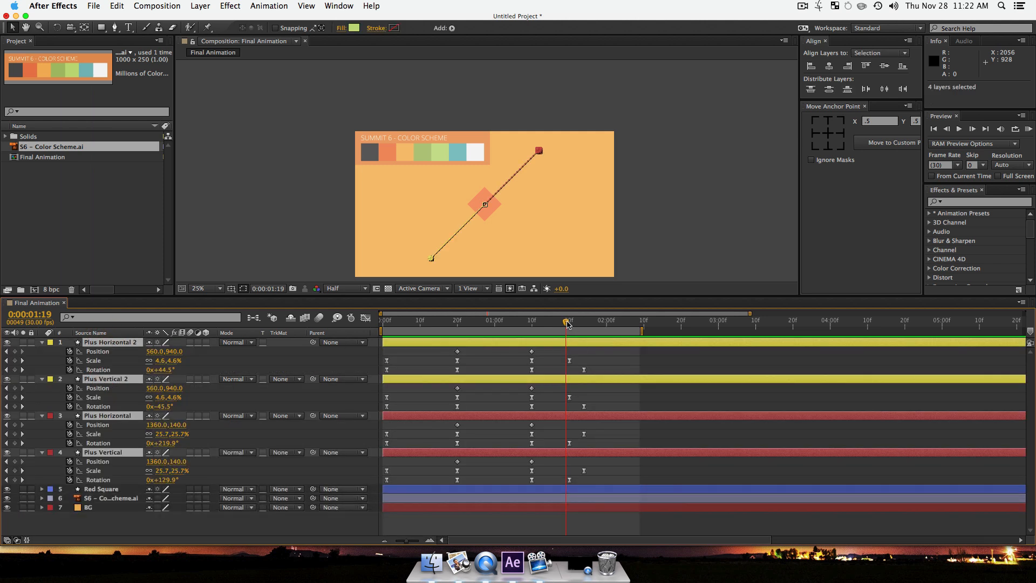
drag(566, 325, 568, 327)
click(275, 524)
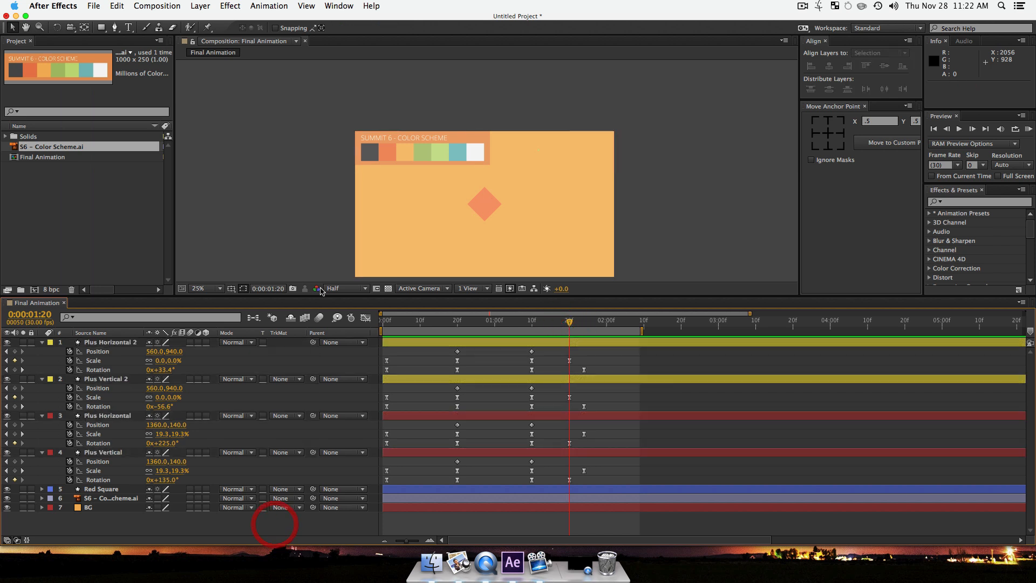
Step: Go to 0:00:01:10 and set the Pen tool's shape fill to None
drag(569, 323, 532, 338)
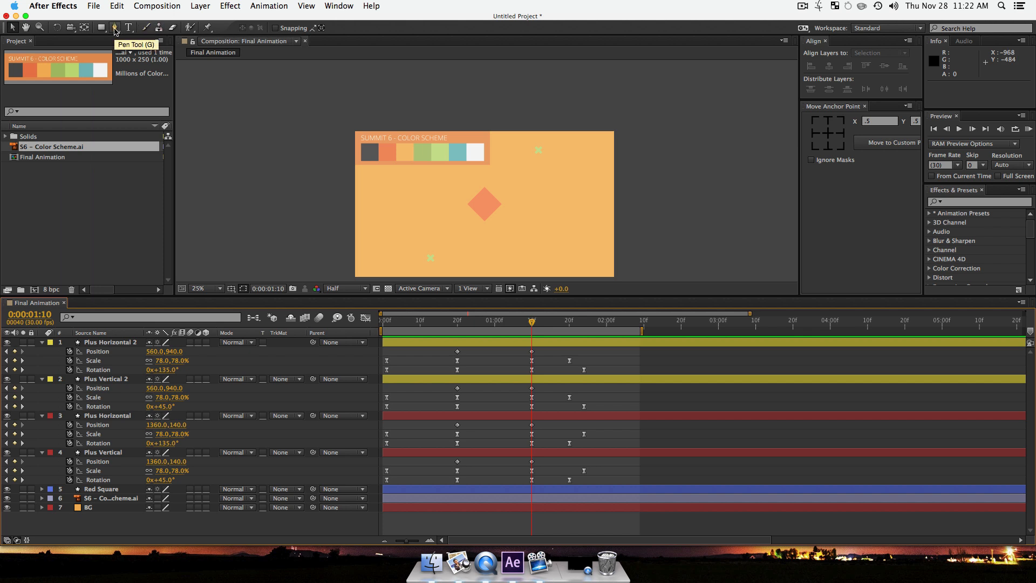
key(g)
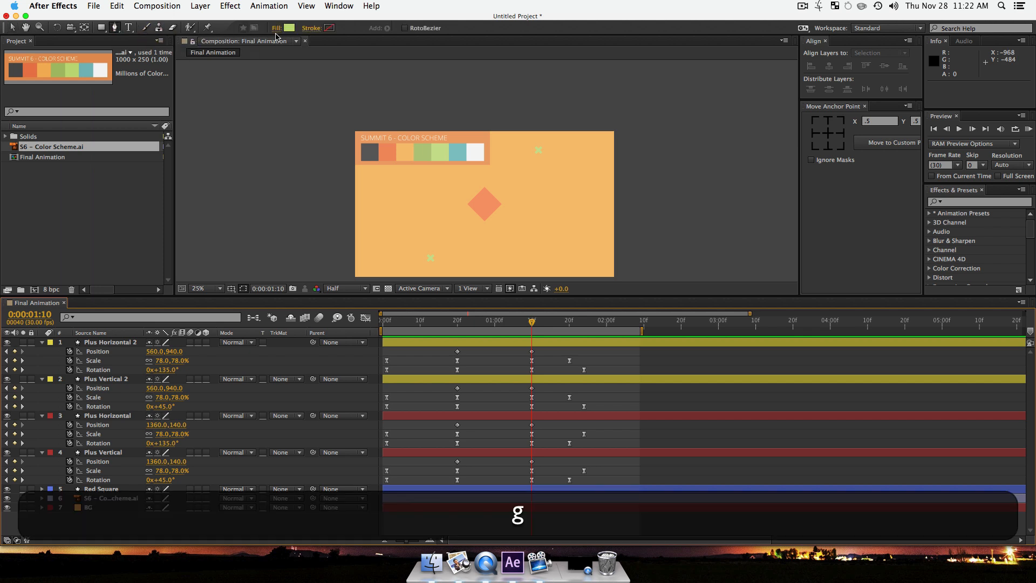
click(290, 28)
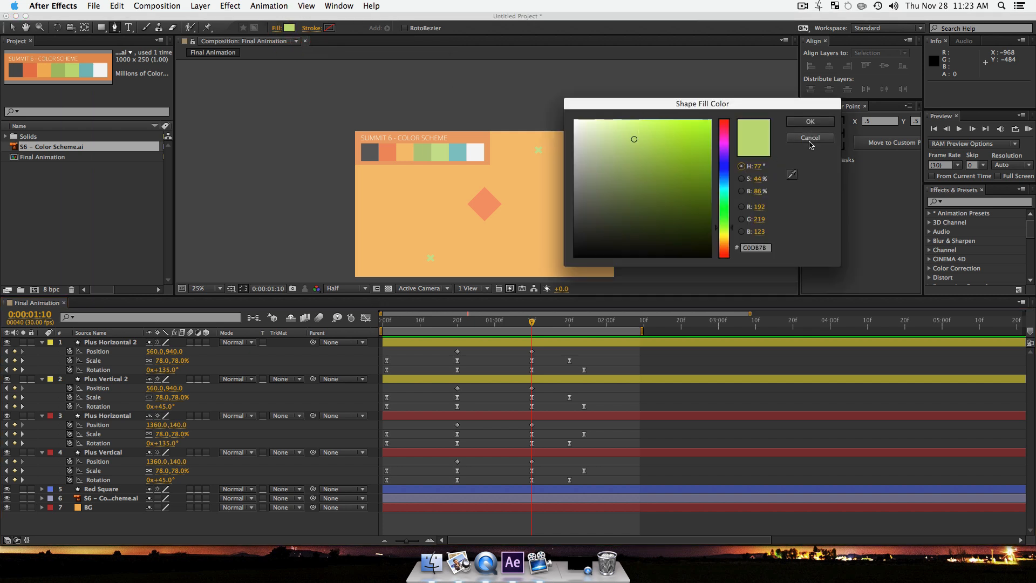
click(809, 139)
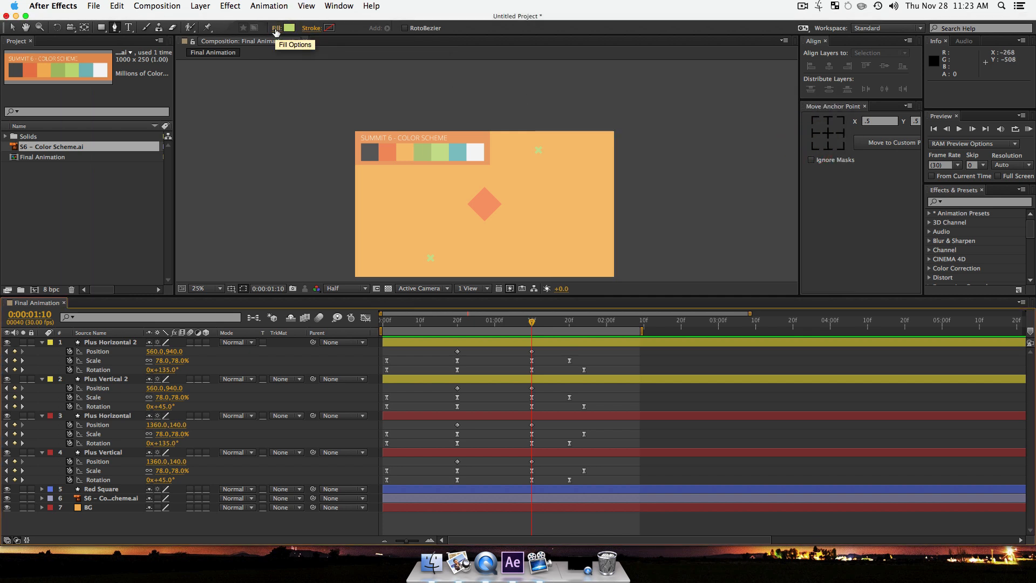
click(276, 28)
click(580, 155)
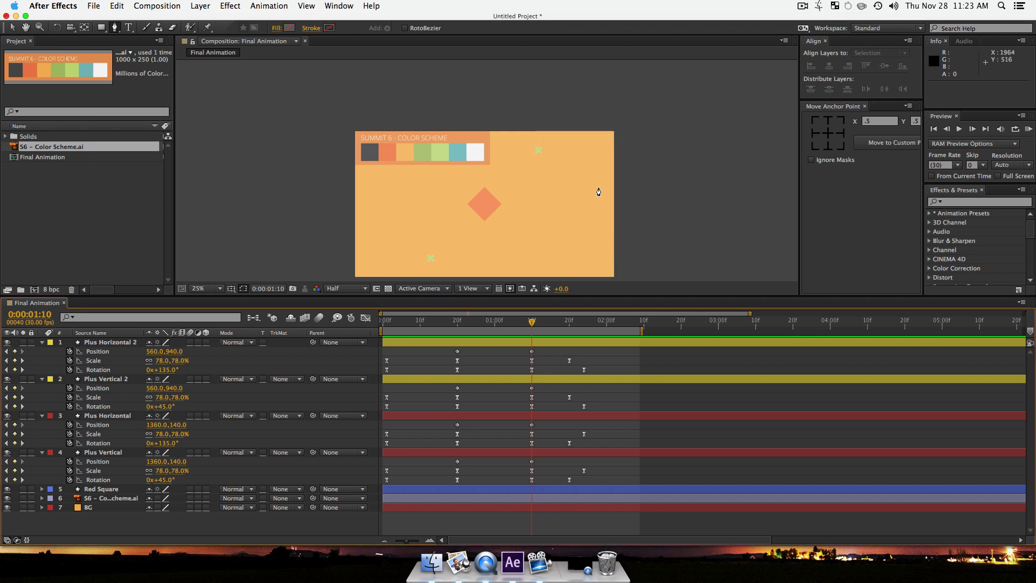
click(669, 219)
Step: Sample the white swatch as the stroke colour and draw a straight diagonal line between the two green pluses
click(329, 29)
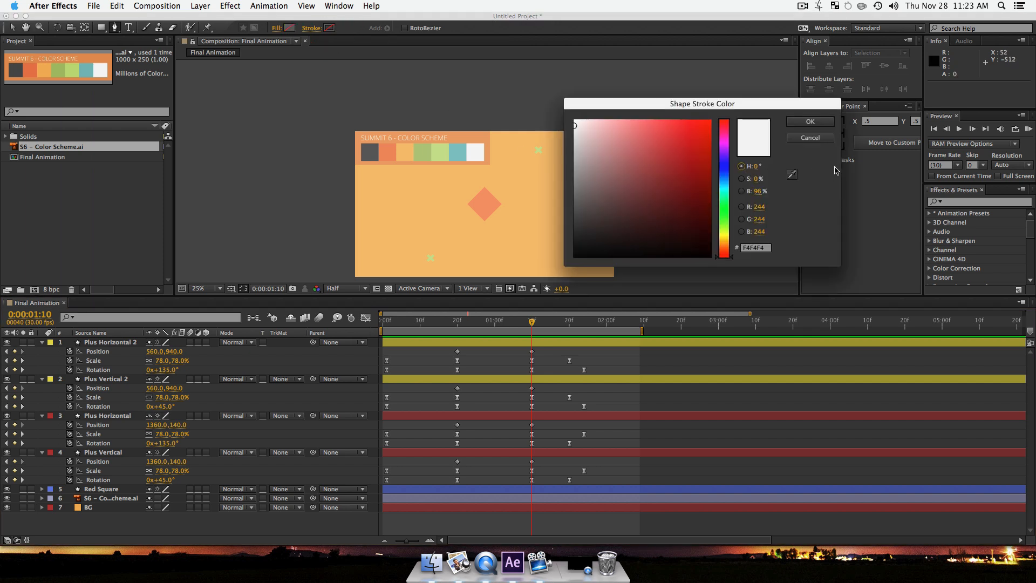
click(792, 175)
click(477, 153)
click(806, 123)
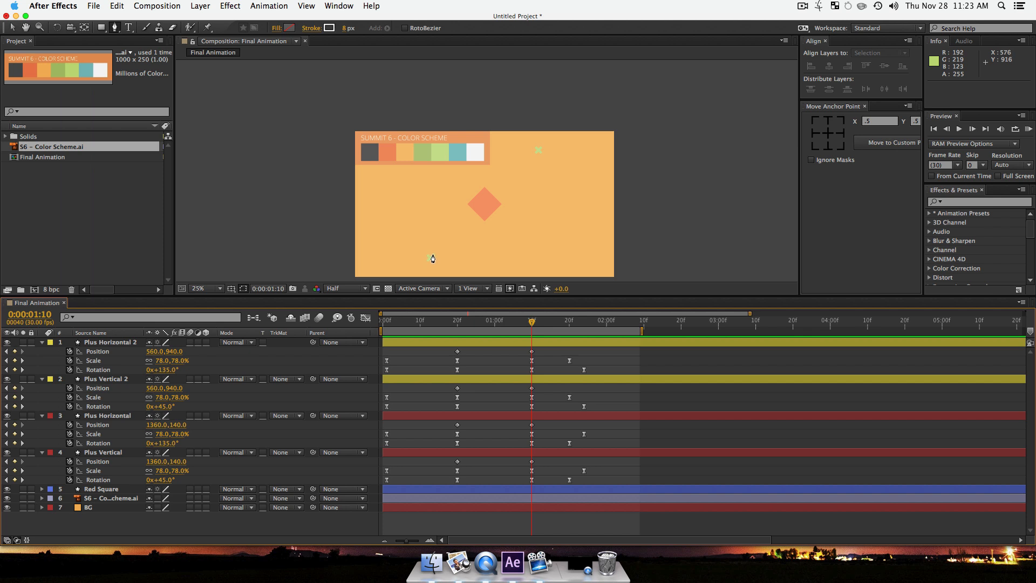
click(433, 254)
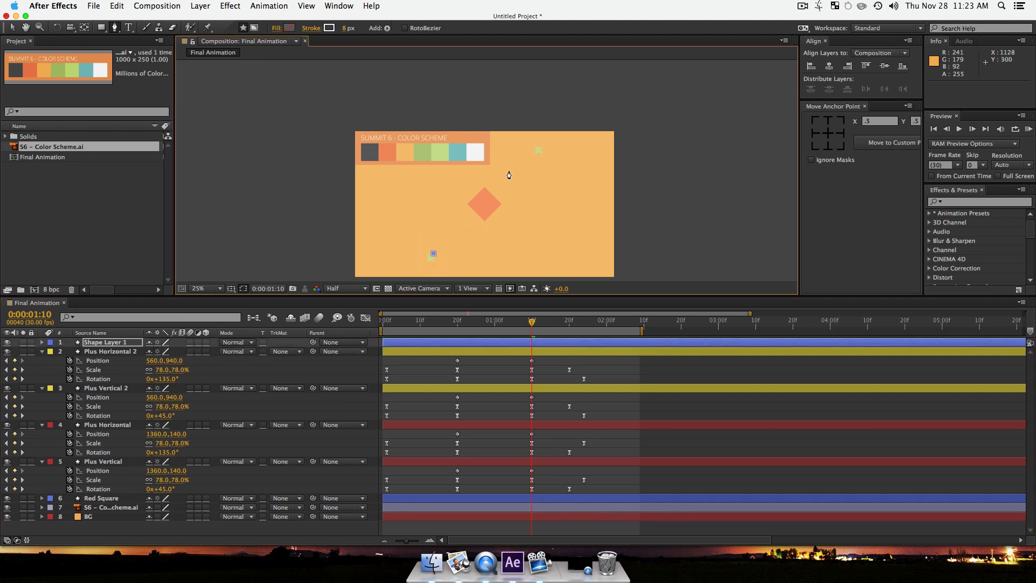
click(534, 155)
Step: Collapse the properties of the four plus layers and deselect everything
click(42, 351)
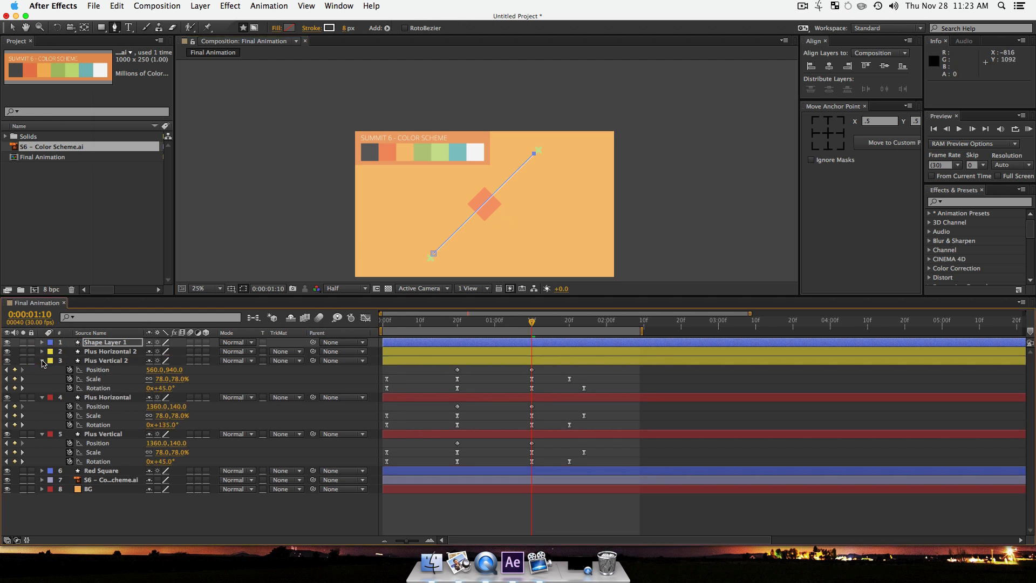
click(42, 360)
click(42, 369)
click(42, 379)
click(113, 445)
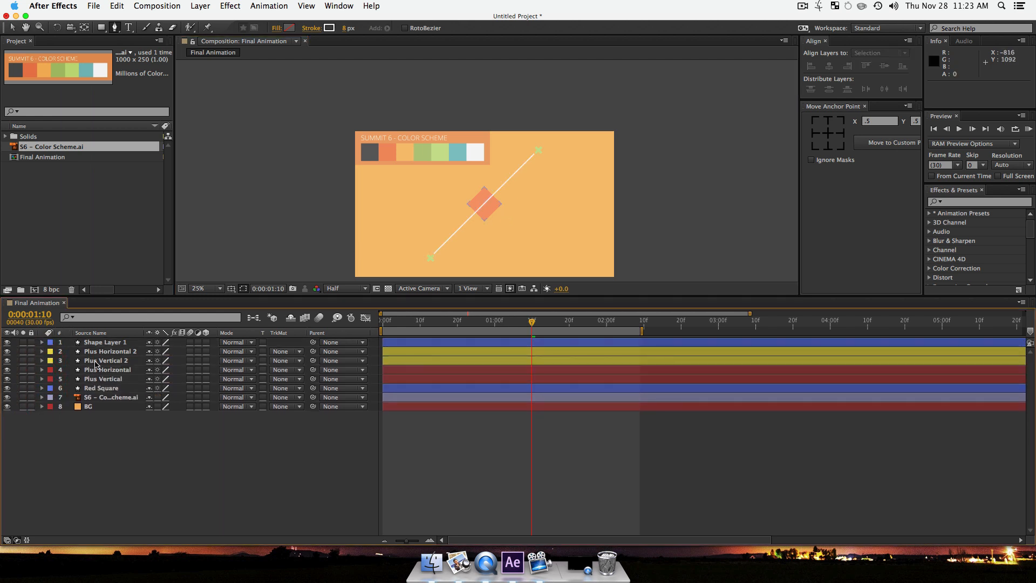
Step: Rename the new line's shape layer as White Line
click(91, 344)
key(Return)
text(White Line)
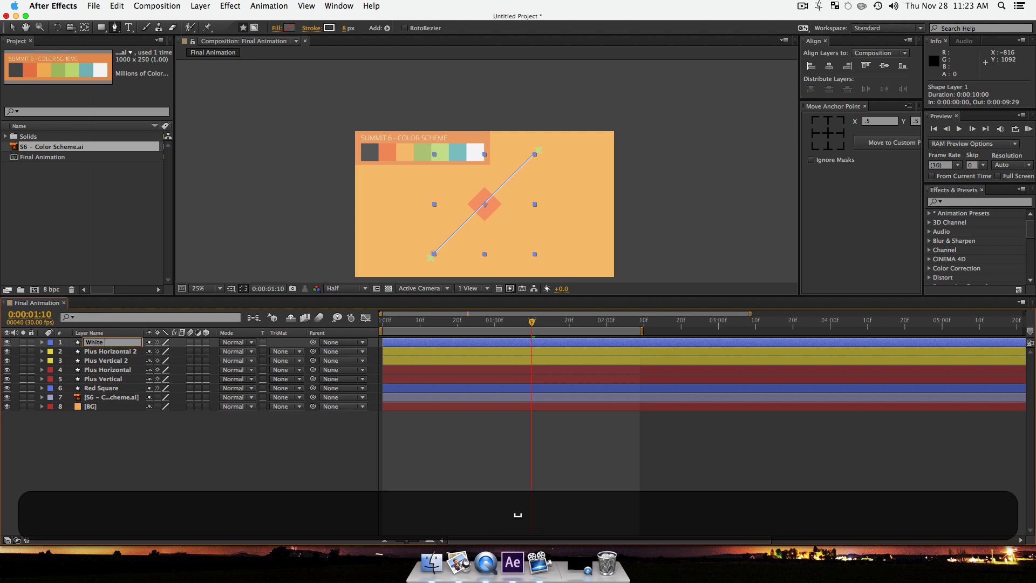
key(Return)
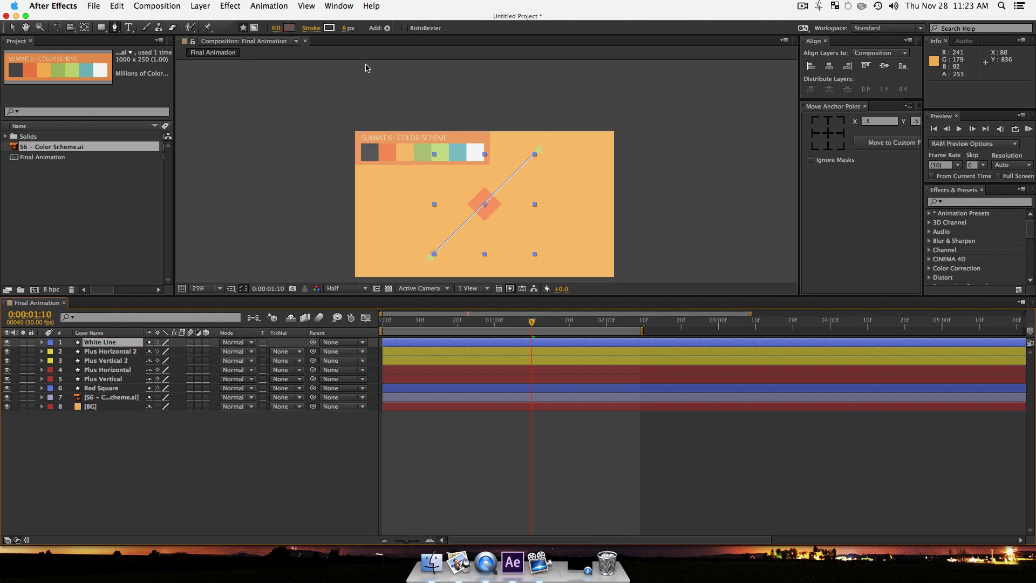
Step: Zoom the composition to 50% to inspect the white line across the diamond
key(z)
click(494, 217)
scroll(494, 217, up, 3)
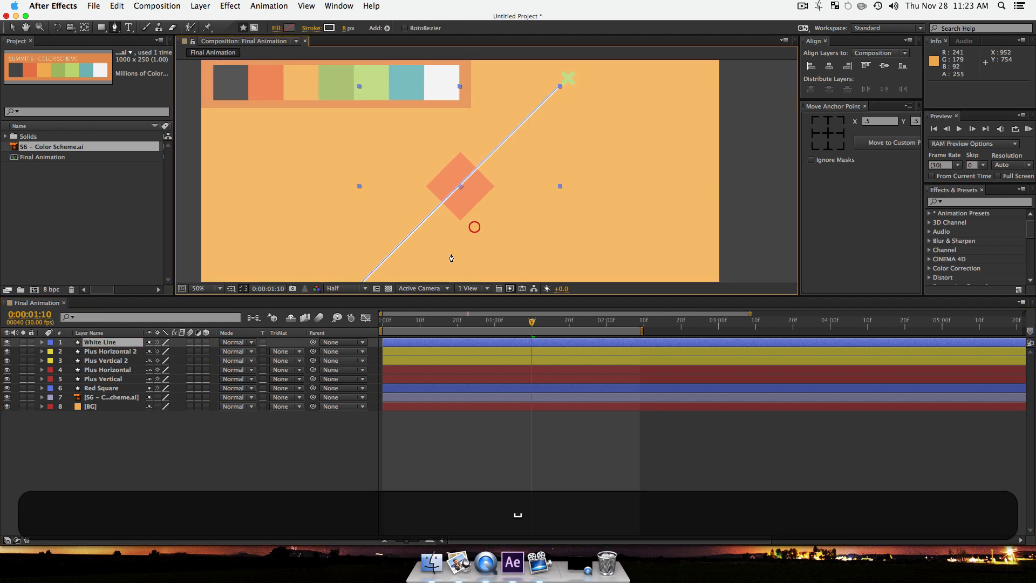
Step: Expand all properties of the White Line layer and add a dash to its Stroke 1
click(271, 485)
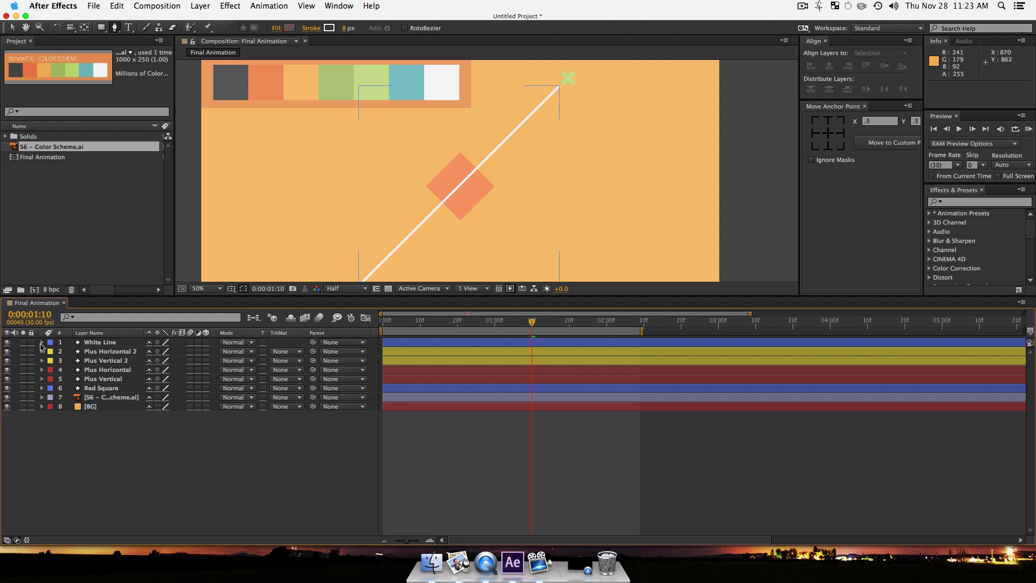
super+click(44, 343)
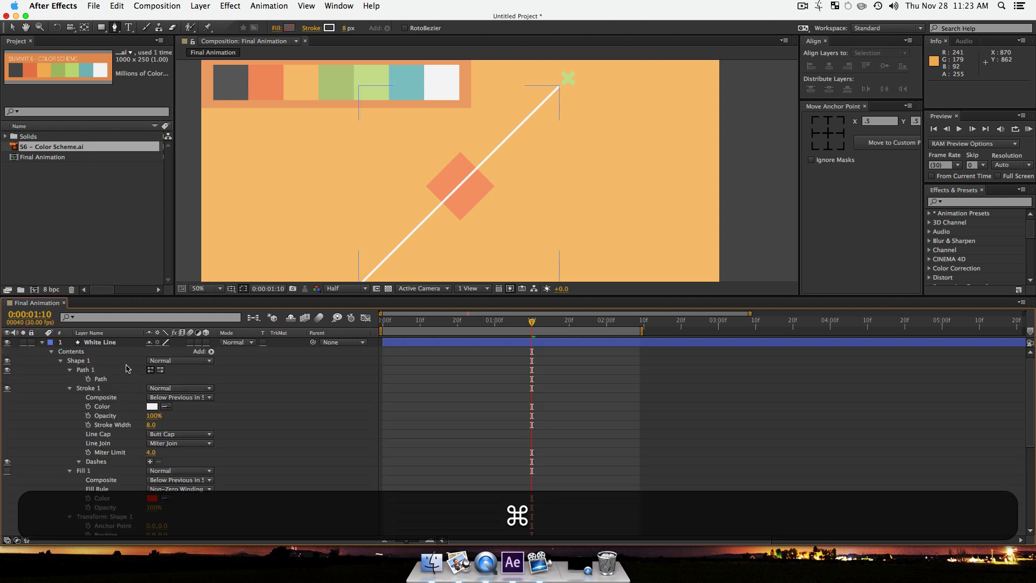
scroll(127, 369, down, 5)
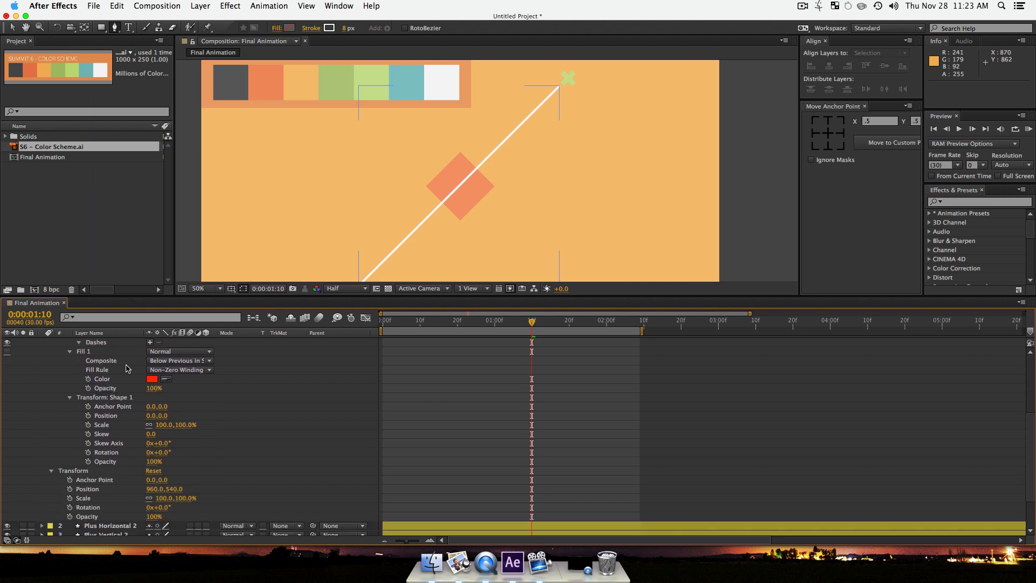
scroll(128, 368, up, 5)
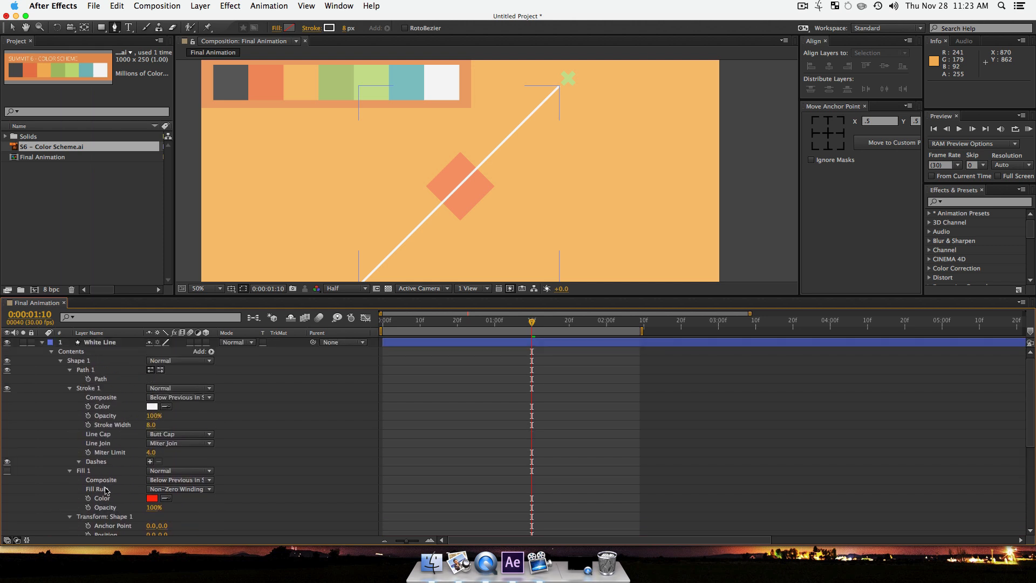
scroll(107, 491, down, 3)
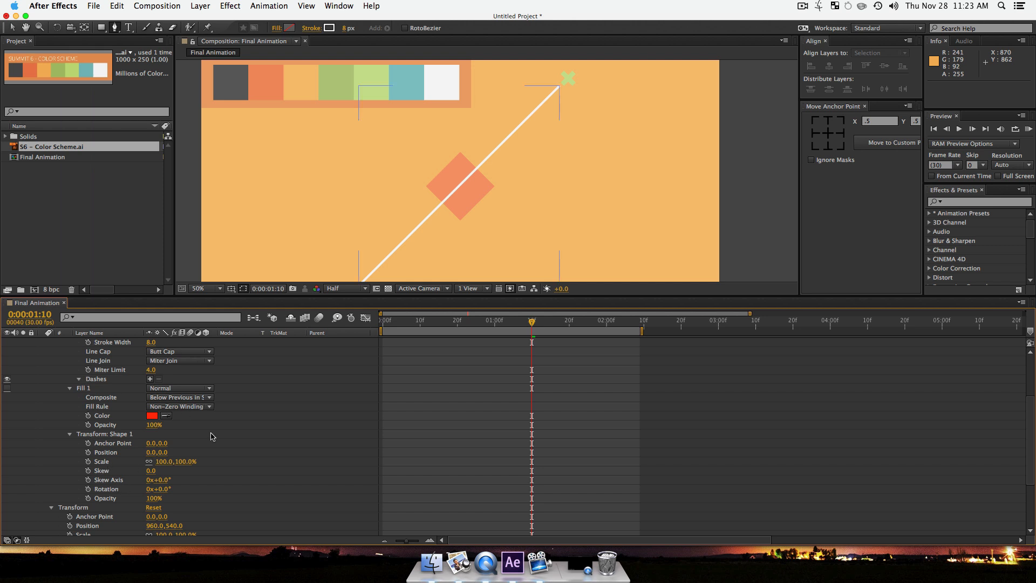
scroll(97, 473, down, 3)
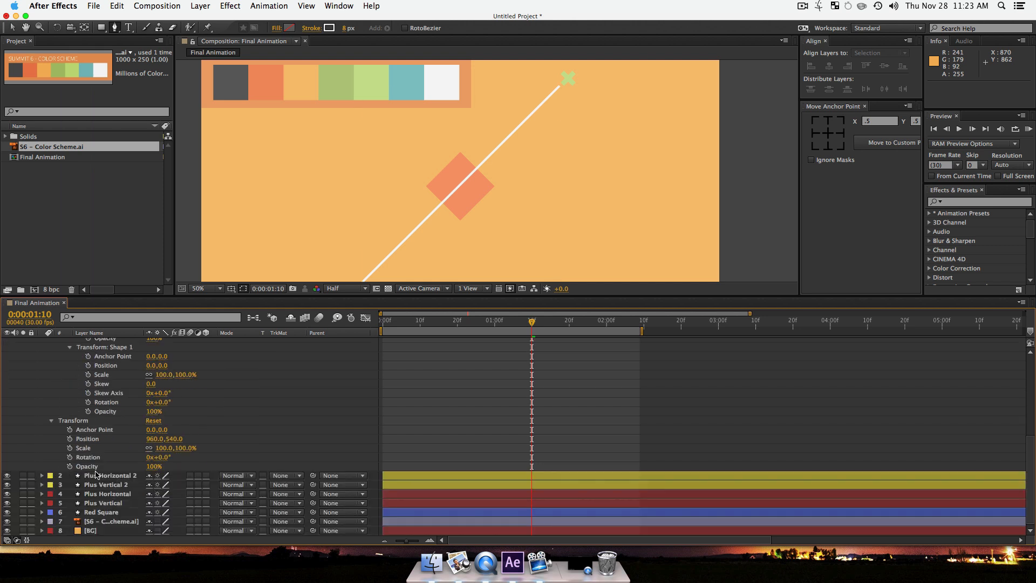
scroll(95, 473, up, 6)
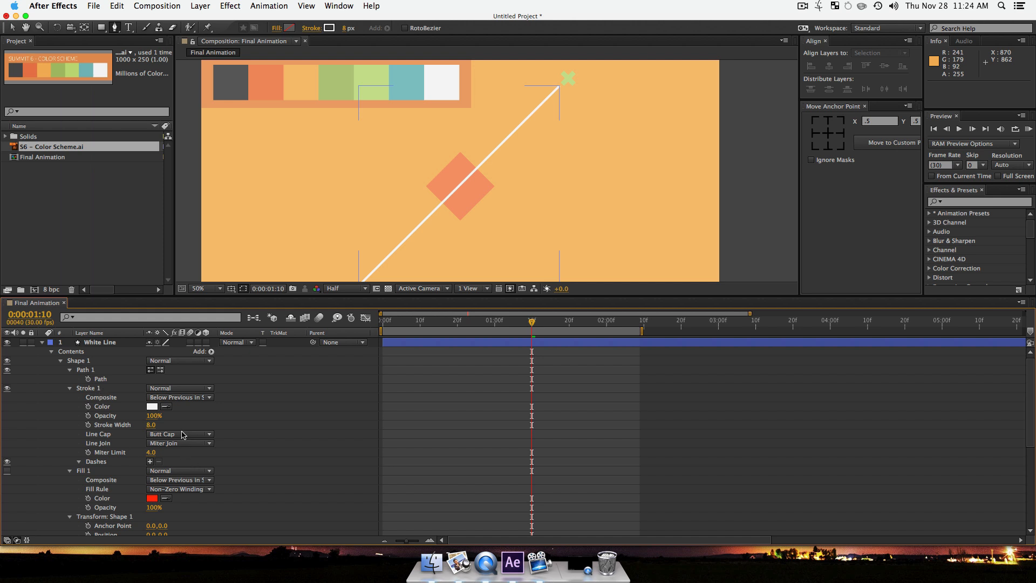
click(150, 461)
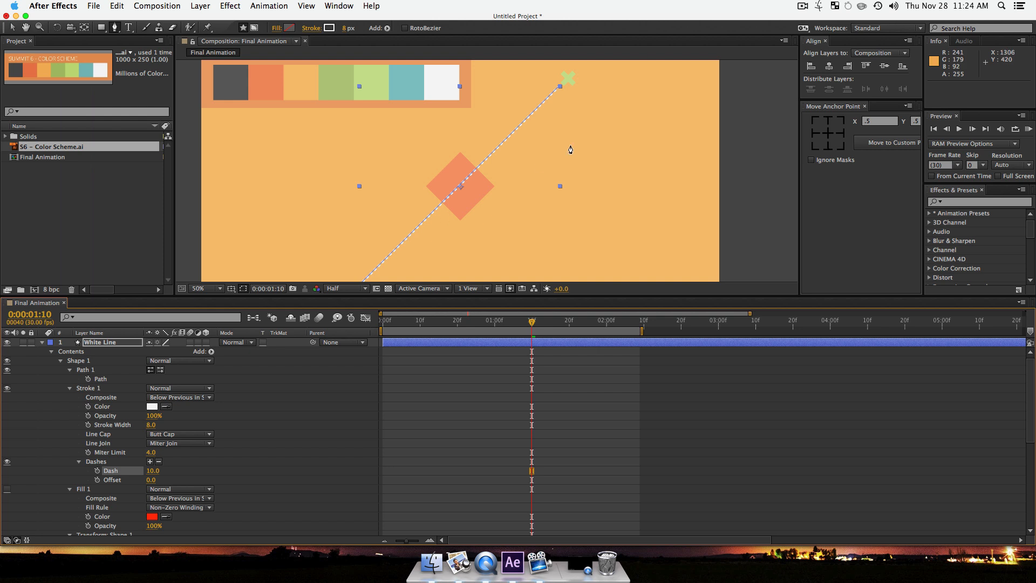
Step: Set the White Line stroke's Dash value to 45 and start keyframing it at 0:00:01:10
key(v)
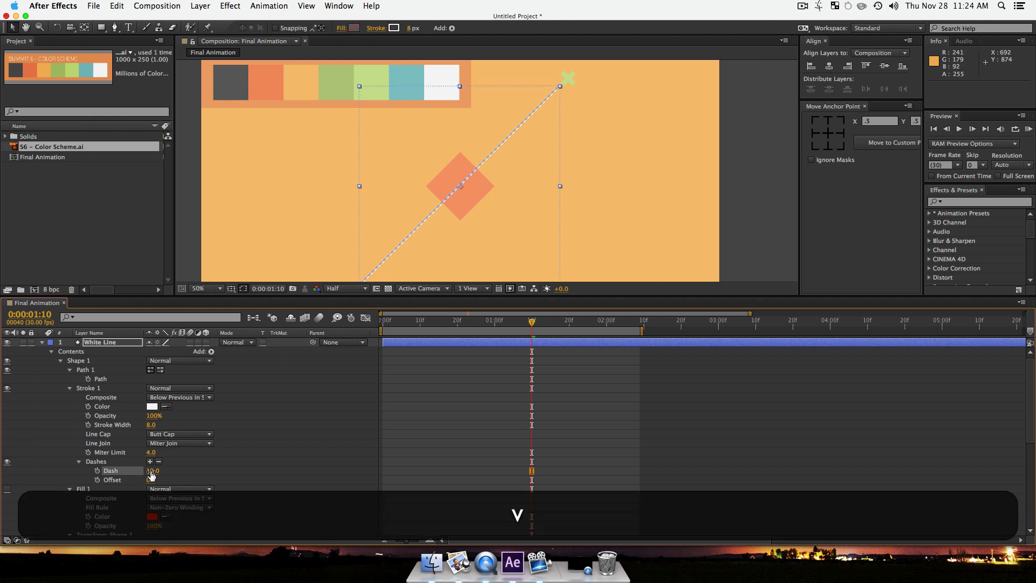
drag(152, 471, 175, 471)
key(space)
mouse_move(527, 209)
mouse_down()
mouse_move(555, 134)
mouse_move(497, 215)
mouse_move(509, 193)
mouse_up()
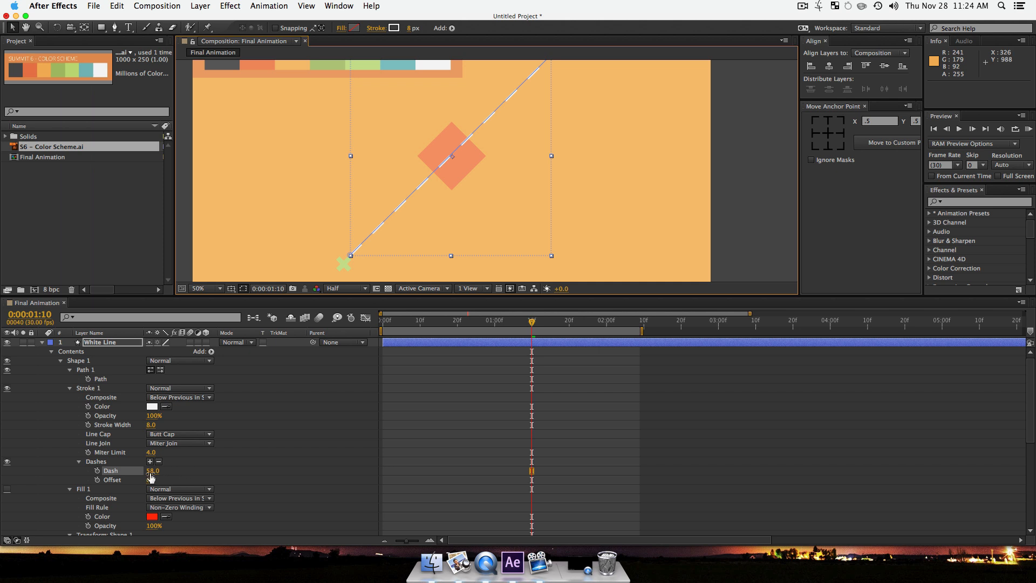
drag(153, 471, 162, 470)
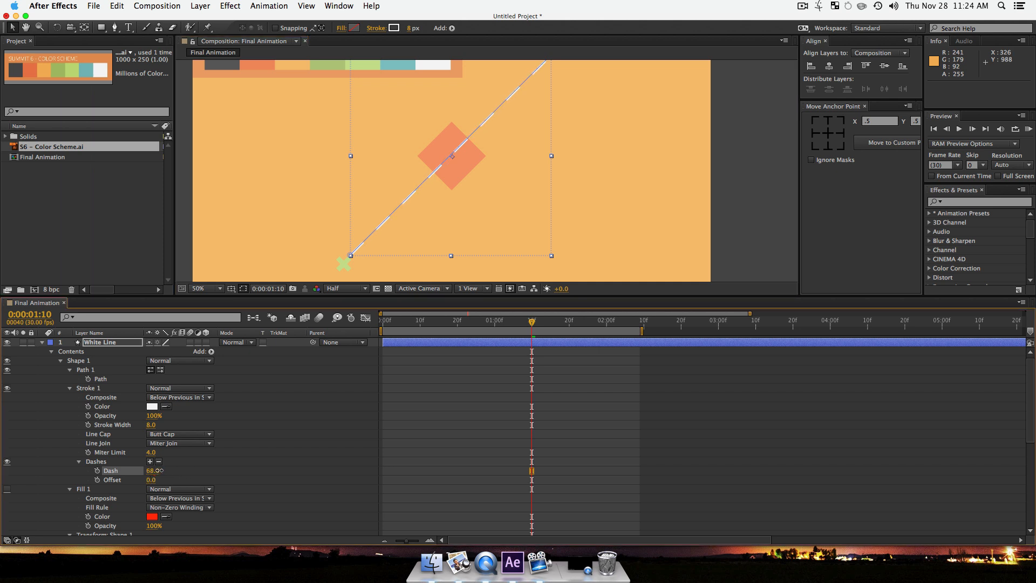
drag(156, 471, 149, 471)
click(98, 471)
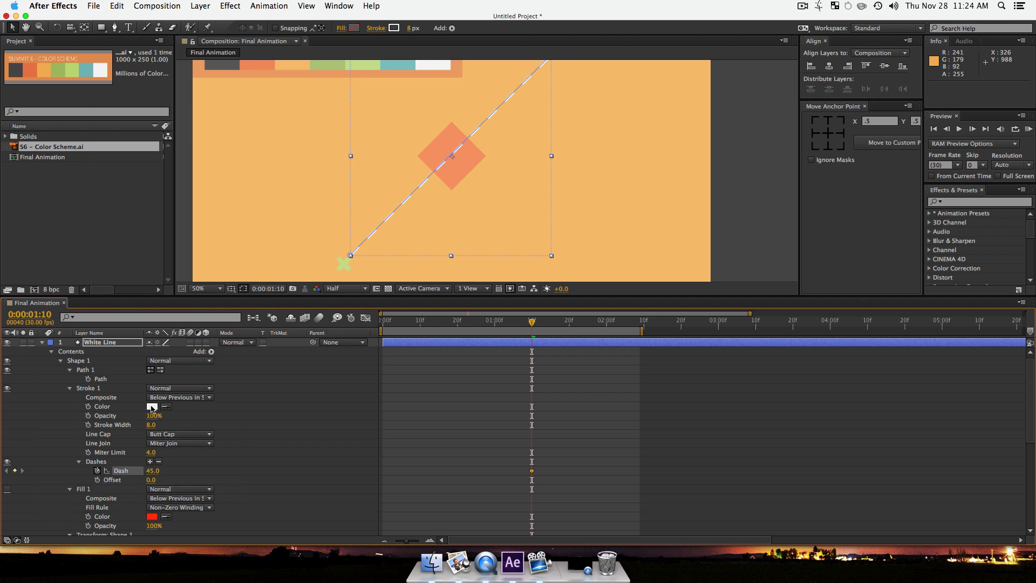
scroll(153, 409, down, 7)
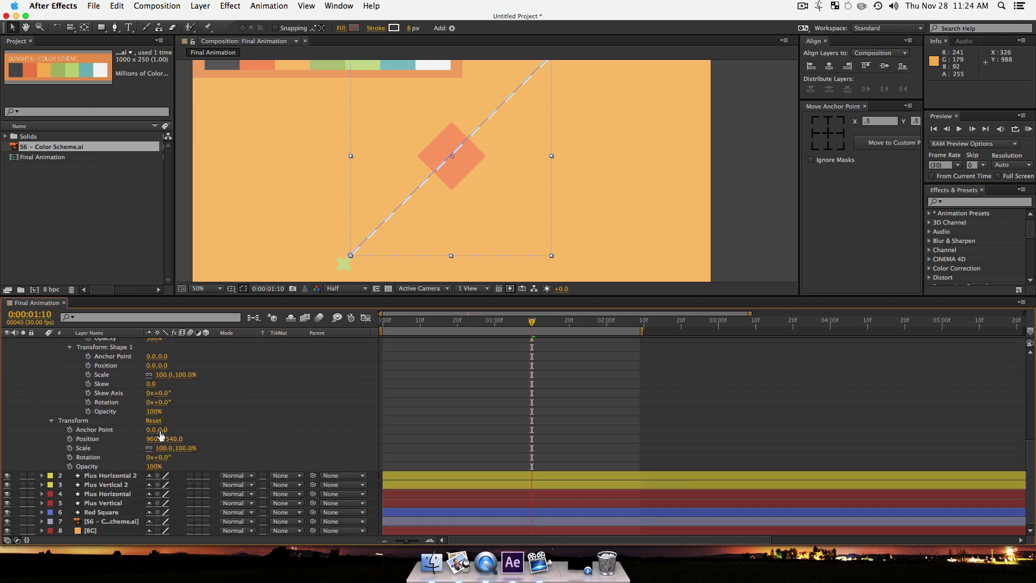
scroll(316, 407, up, 7)
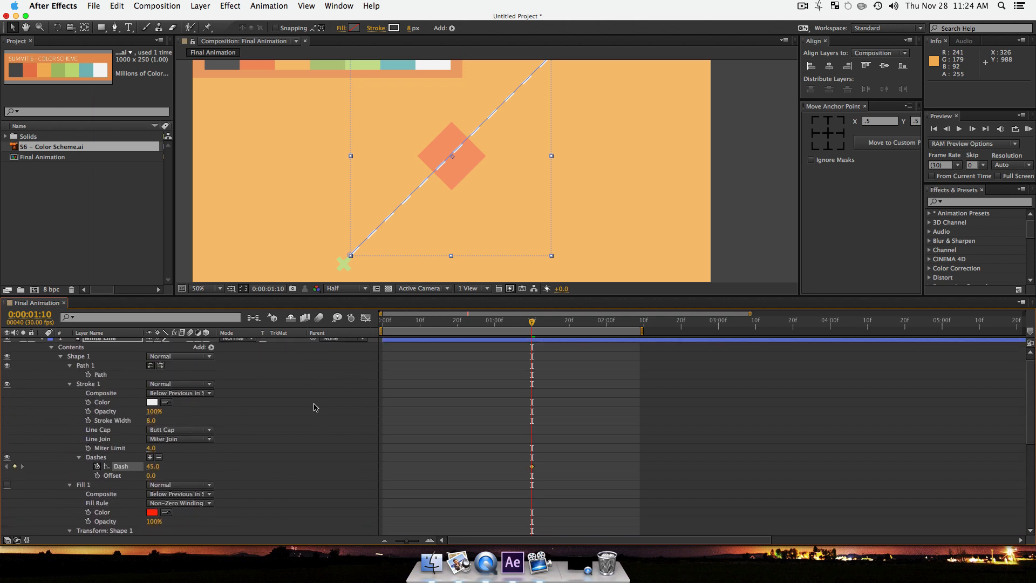
scroll(255, 384, up, 1)
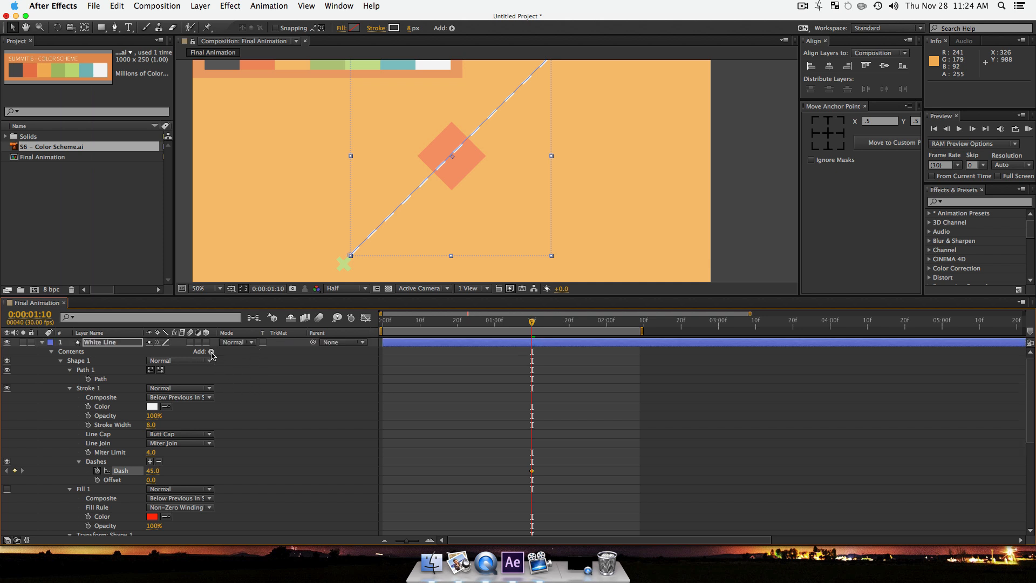
click(211, 352)
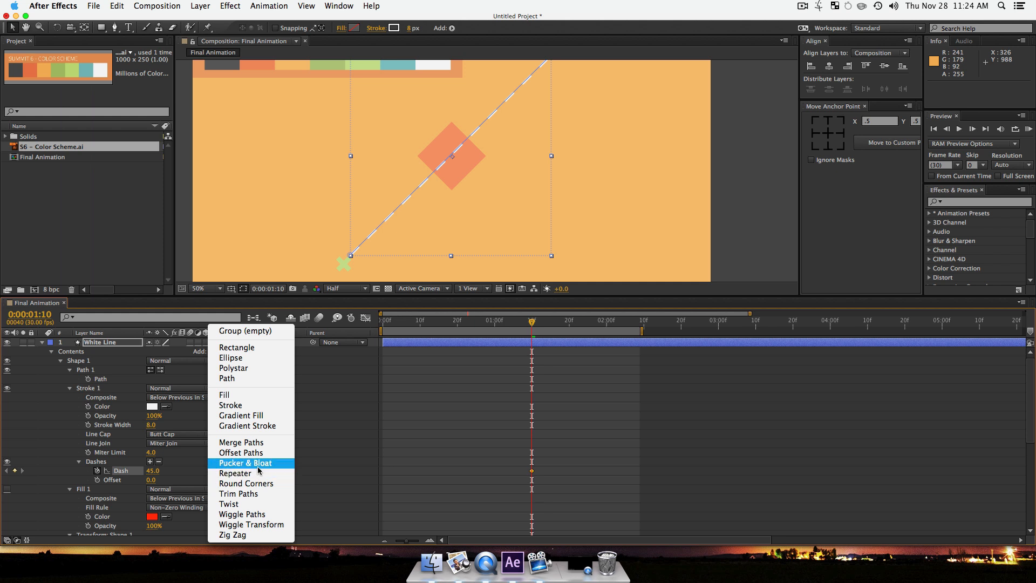
click(165, 470)
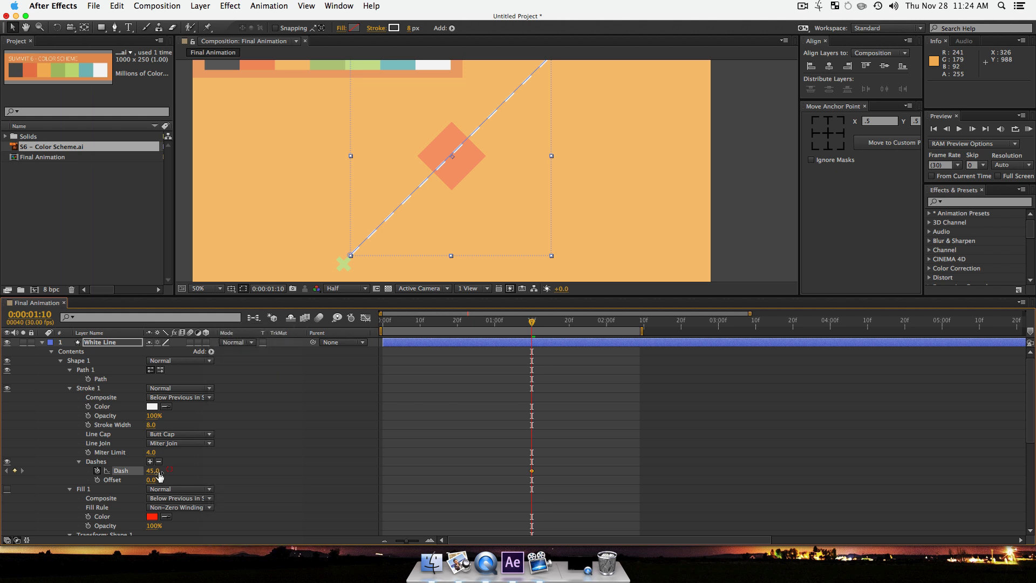
Step: Change the line cap of the White Line stroke to Round Cap
click(185, 435)
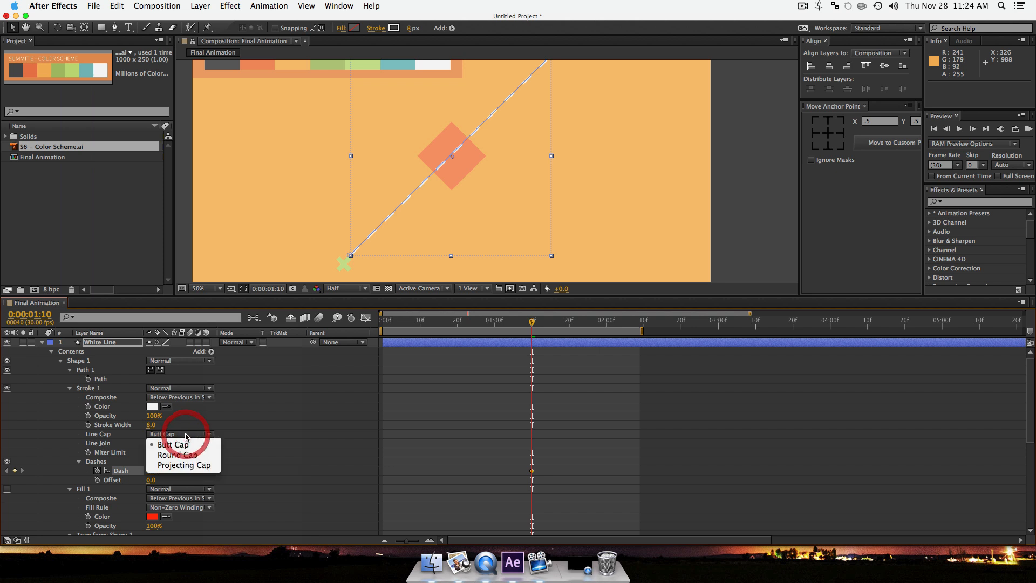
click(189, 455)
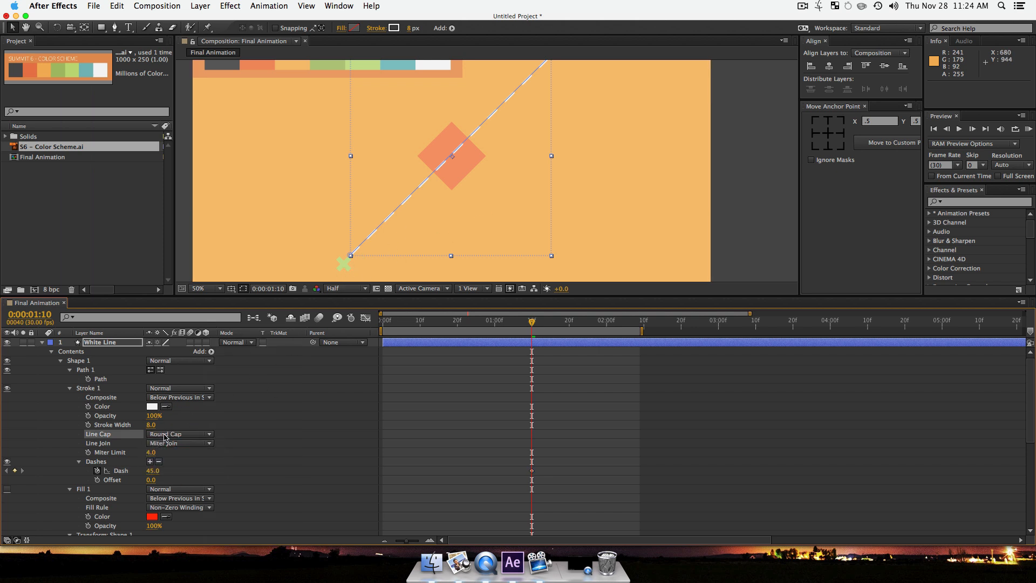
Step: Add Trim Paths to the White Line shape and keyframe its Start at 0% and End at 100% at 0:00:01:10
click(211, 351)
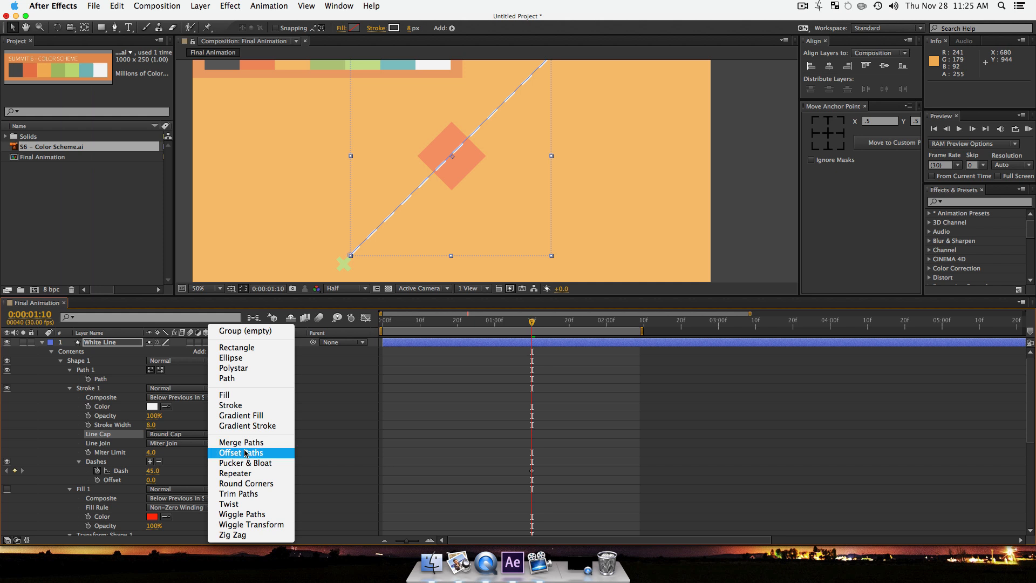
click(249, 494)
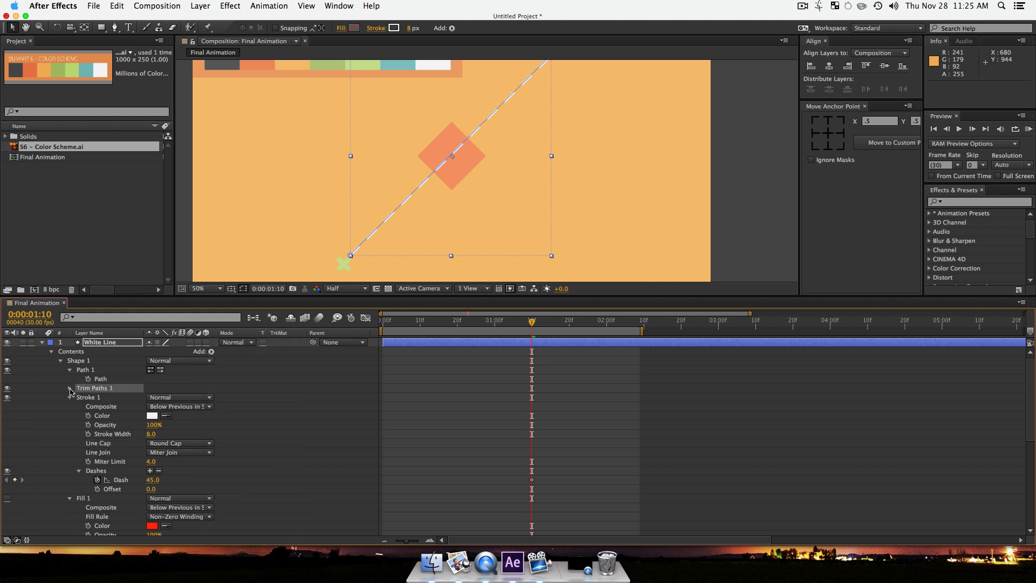
click(70, 389)
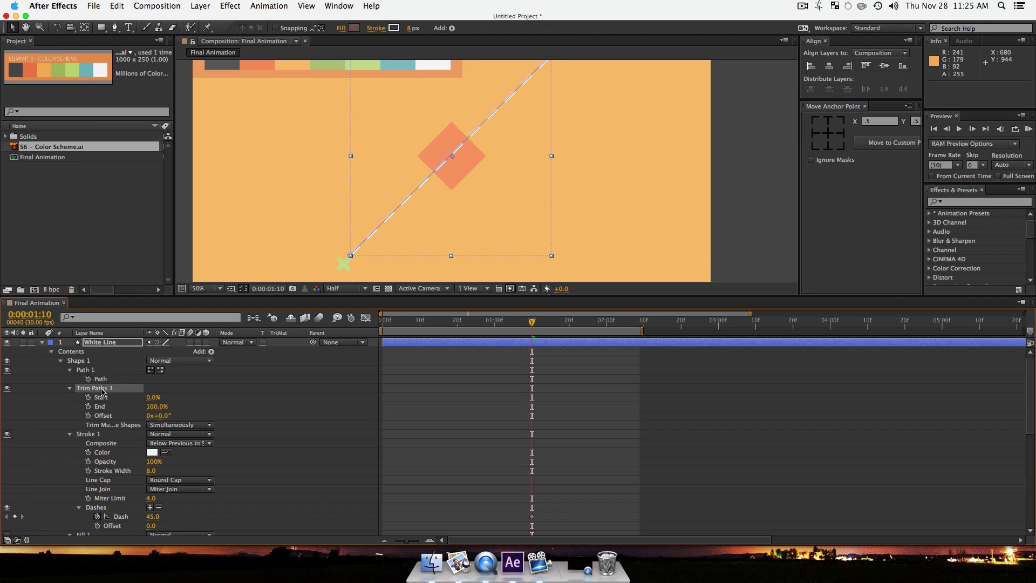
click(88, 397)
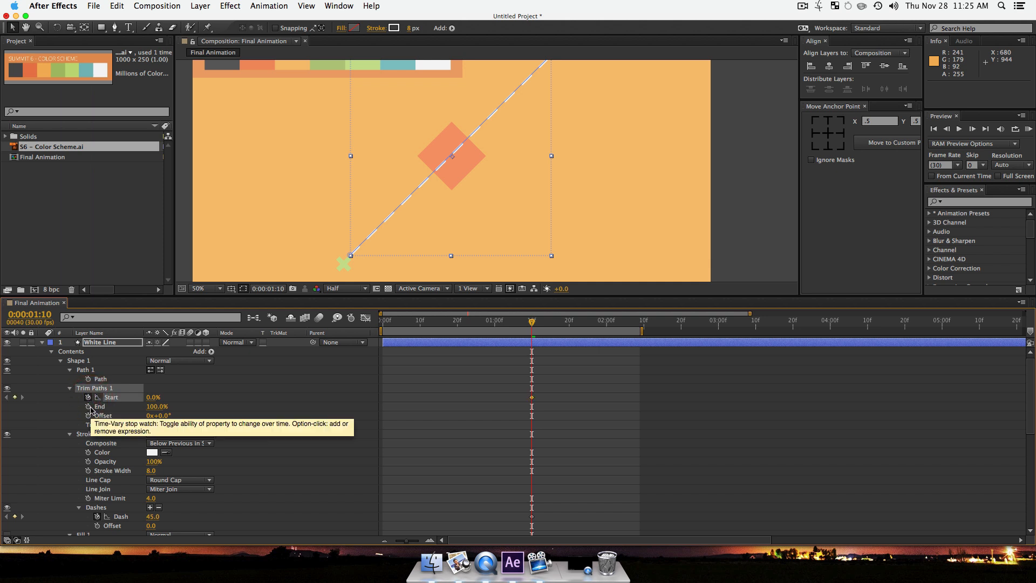
click(88, 406)
click(114, 343)
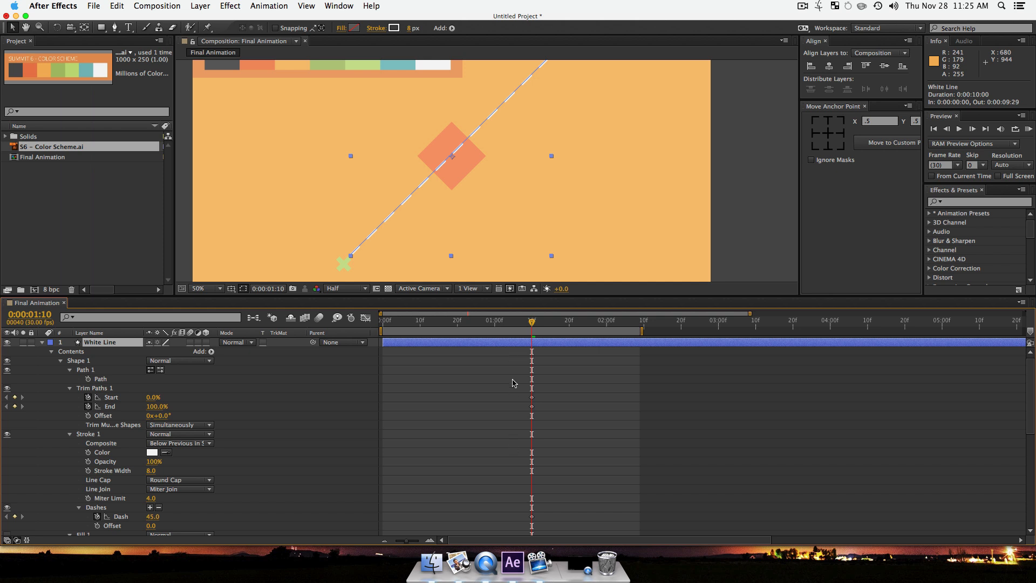
key(u)
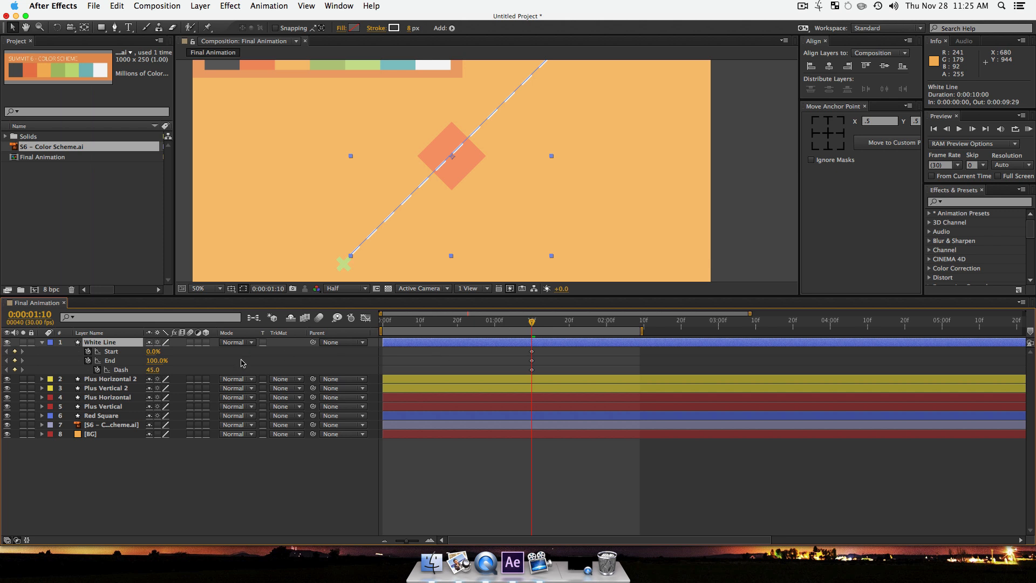
shift+click(104, 381)
key(shift+u)
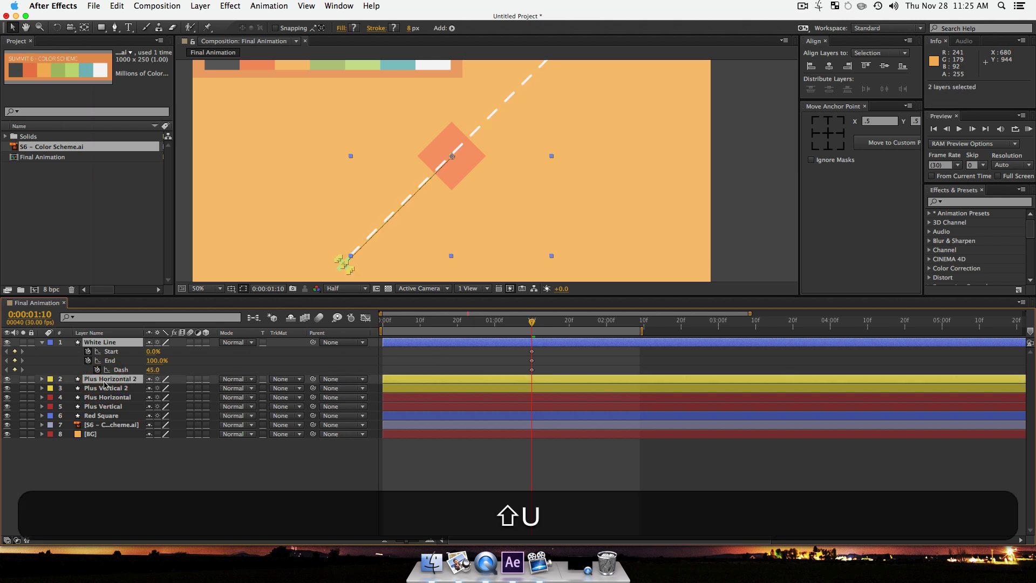
key(u)
key(u)
key(u)
key(u)
key(u)
key(u)
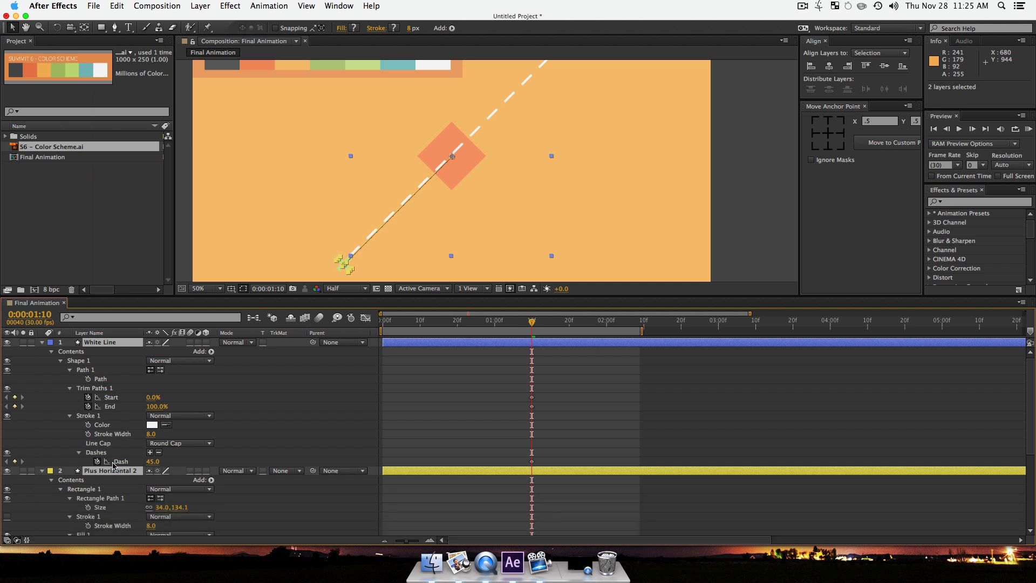
key(u)
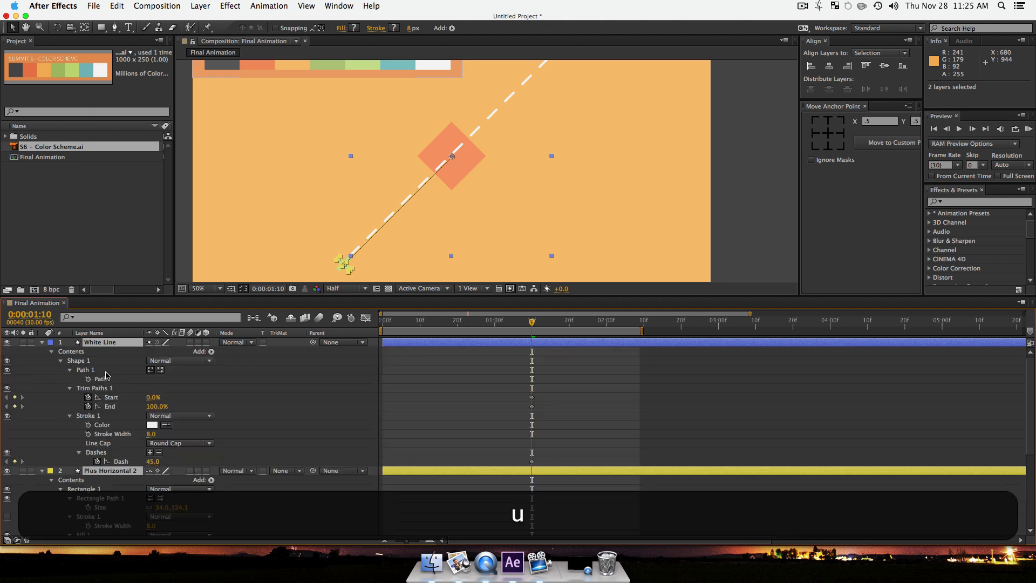
key(u)
click(155, 466)
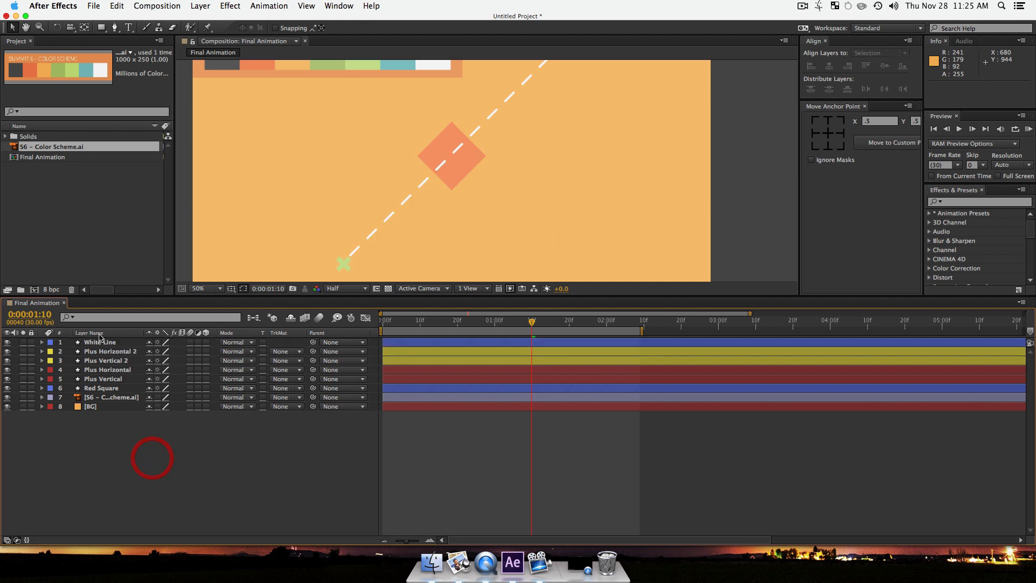
Step: Show only the keyframed properties of the White Line and Plus Horizontal 2 layers in the timeline
click(209, 342)
key(u)
click(122, 379)
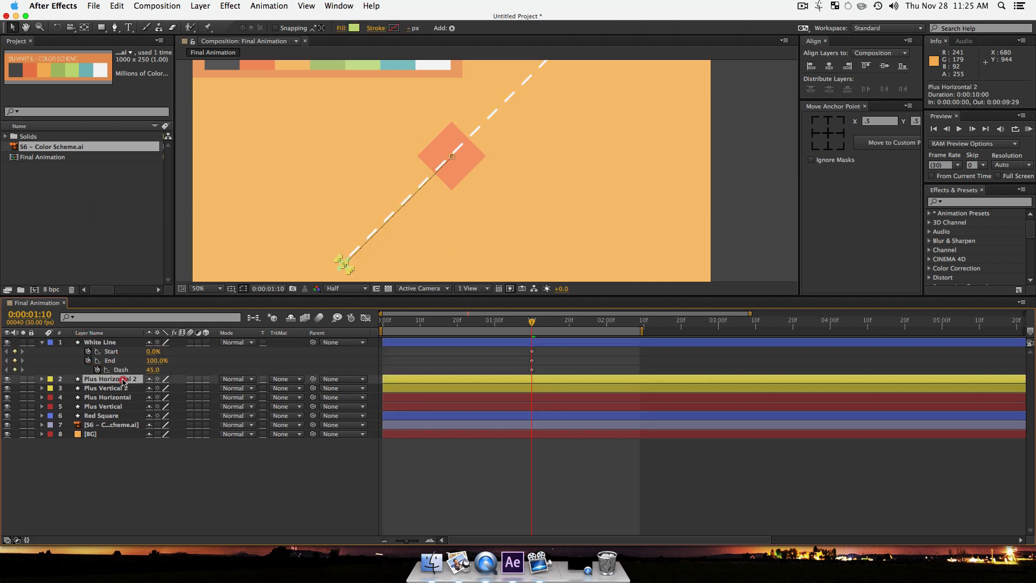
key(u)
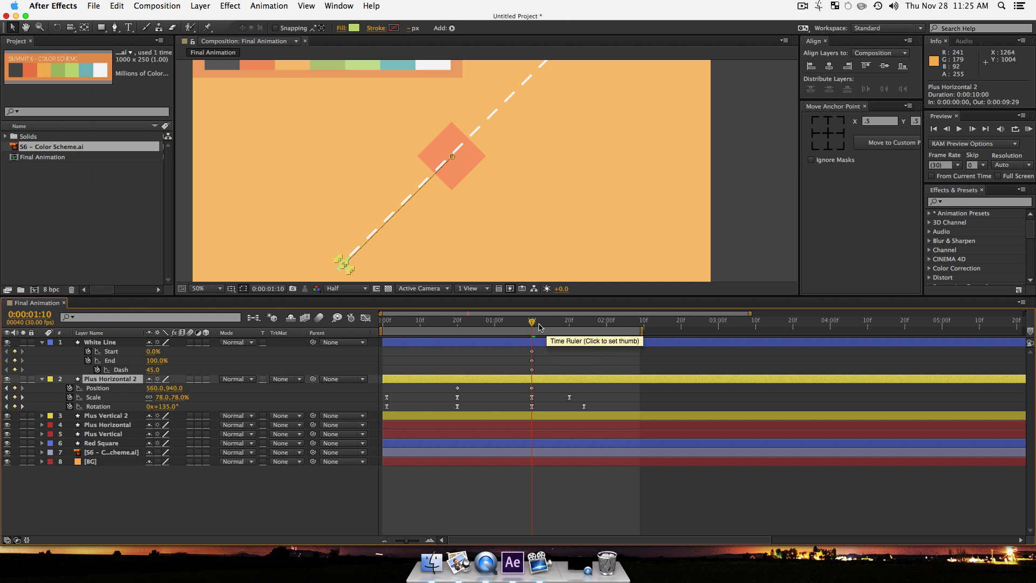
Step: Trim the end of the White Line layer to the current time, 0:00:01:10
click(123, 343)
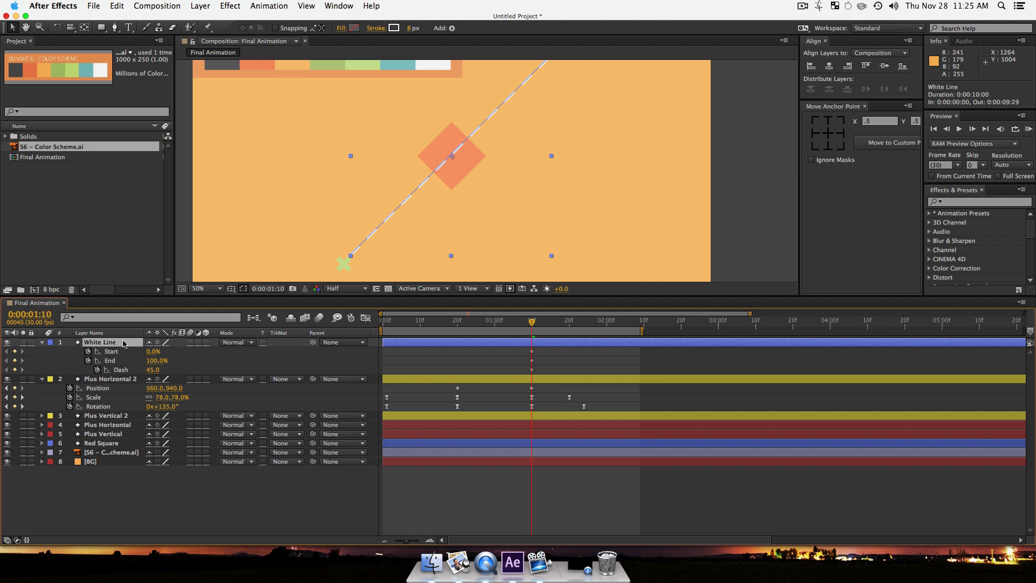
key(alt)
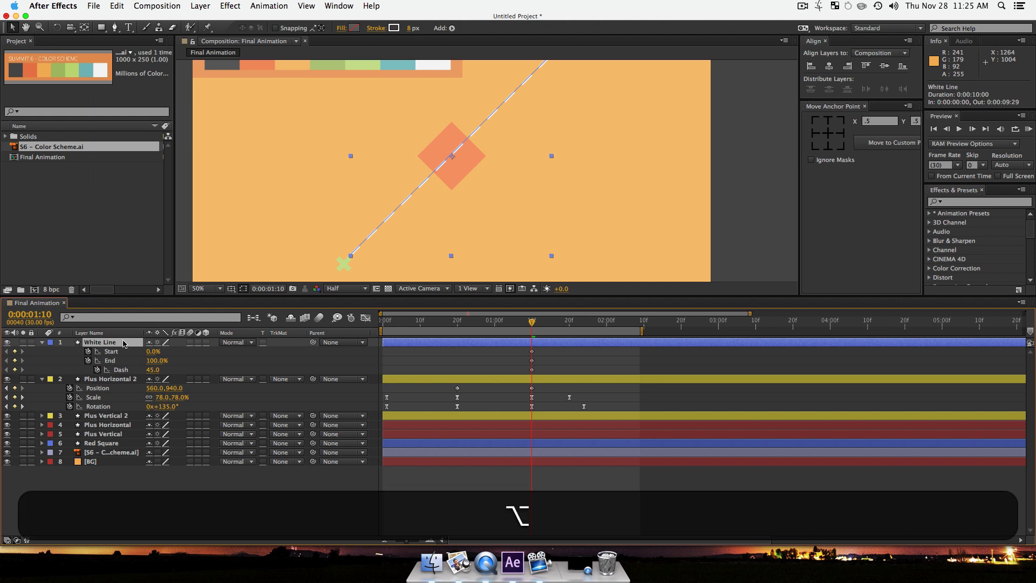
key(alt+bracketright)
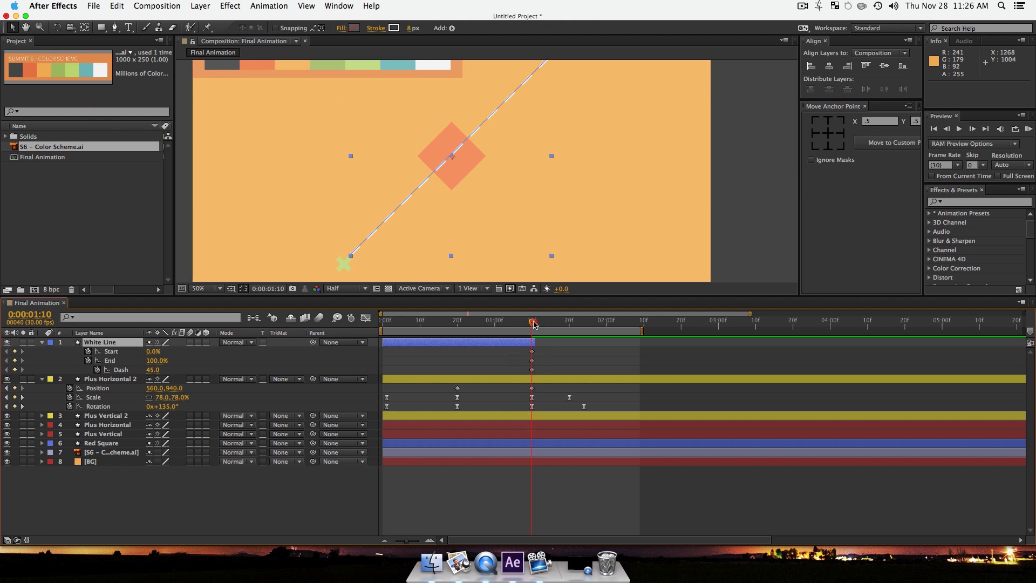
Step: Keyframe the White Line's Trim Paths Start and End both at 50% at 0:00:00:22
drag(530, 323, 467, 334)
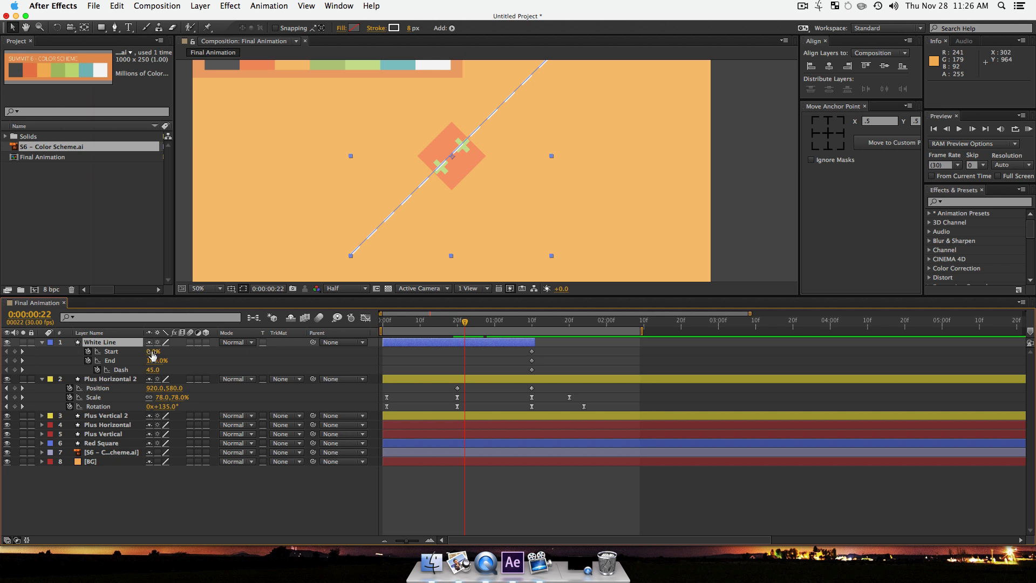
click(151, 351)
text(50)
key(Return)
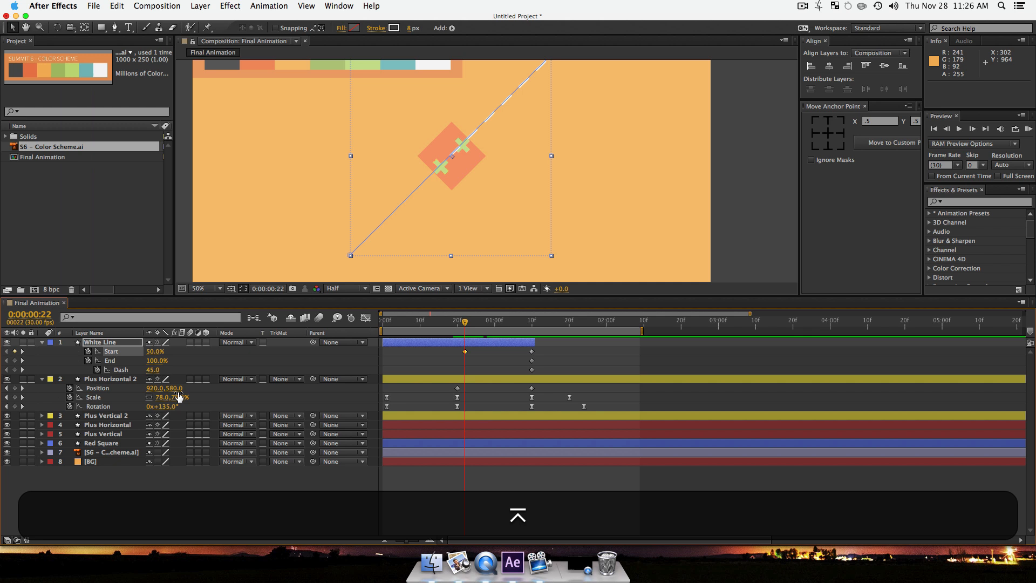
click(155, 360)
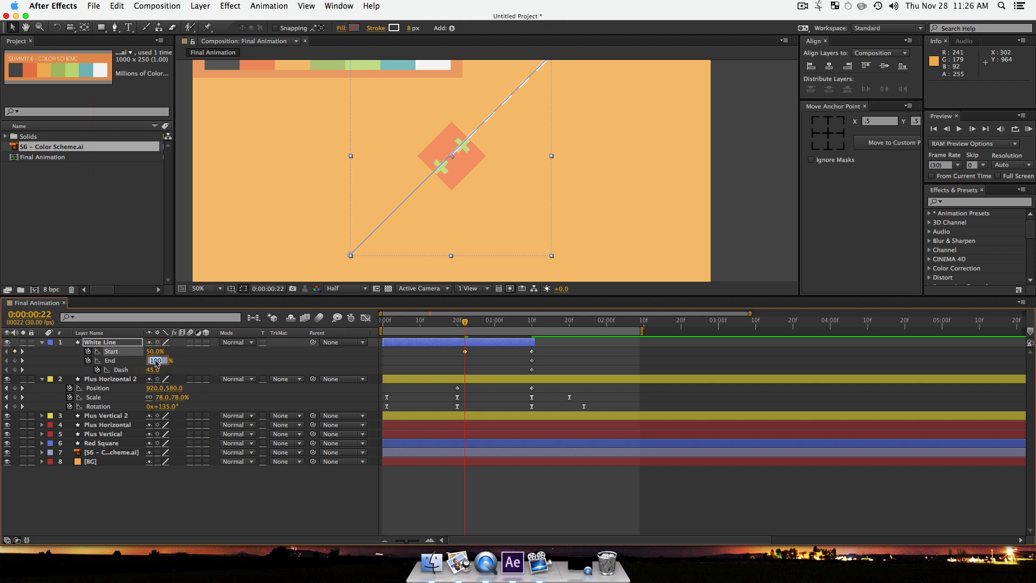
text(50)
key(Return)
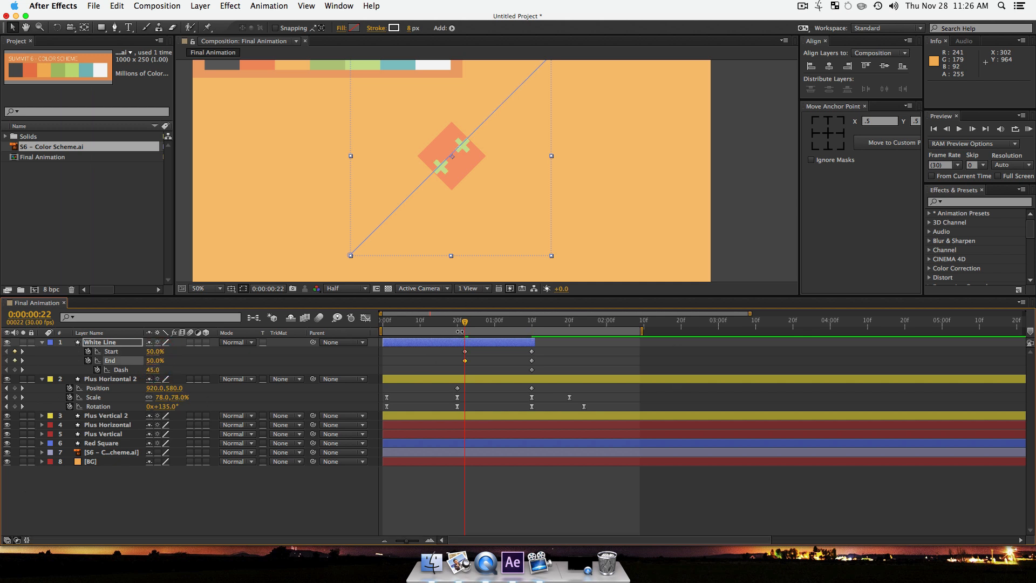
Step: Preview the composition to check how the dashed line grows between the two plus shapes up to 0:00:01:10
mouse_move(464, 326)
mouse_down()
mouse_move(505, 322)
mouse_move(465, 324)
mouse_up()
mouse_move(465, 323)
mouse_down()
mouse_move(539, 324)
mouse_move(451, 333)
mouse_move(532, 339)
mouse_up()
click(367, 483)
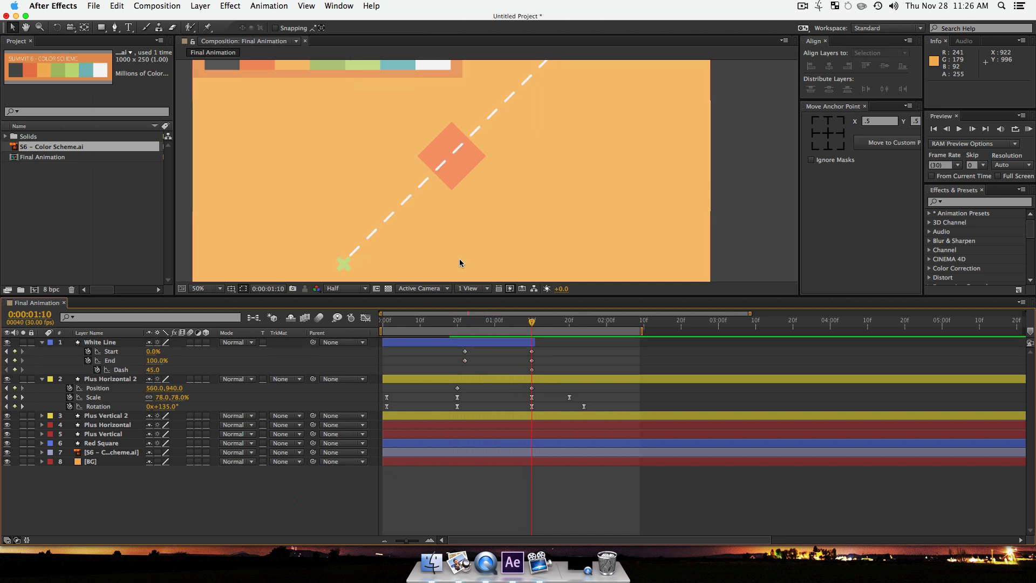
key(space)
drag(544, 118, 555, 148)
key(z)
alt+click(555, 144)
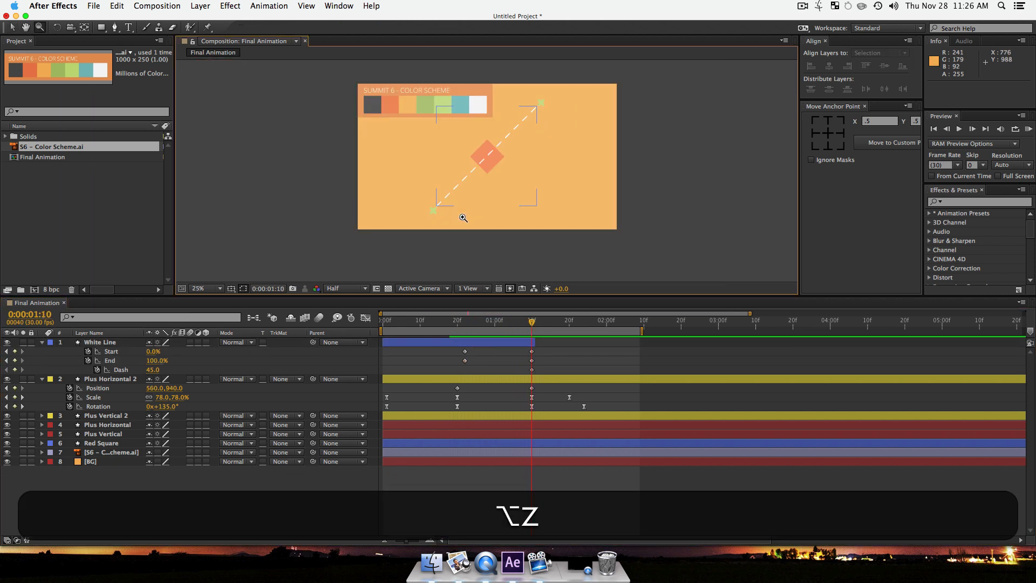
drag(460, 208, 460, 208)
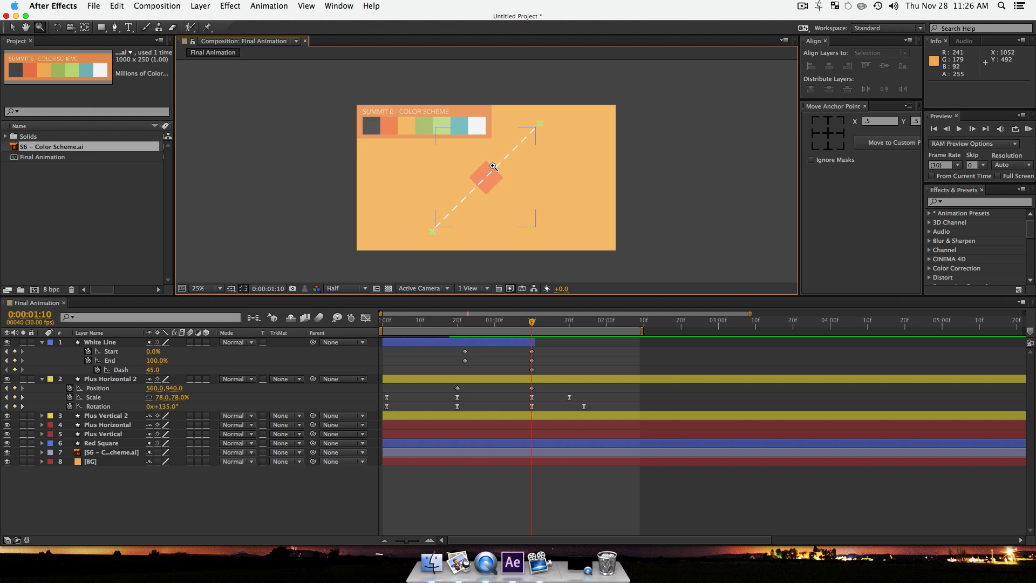
key(v)
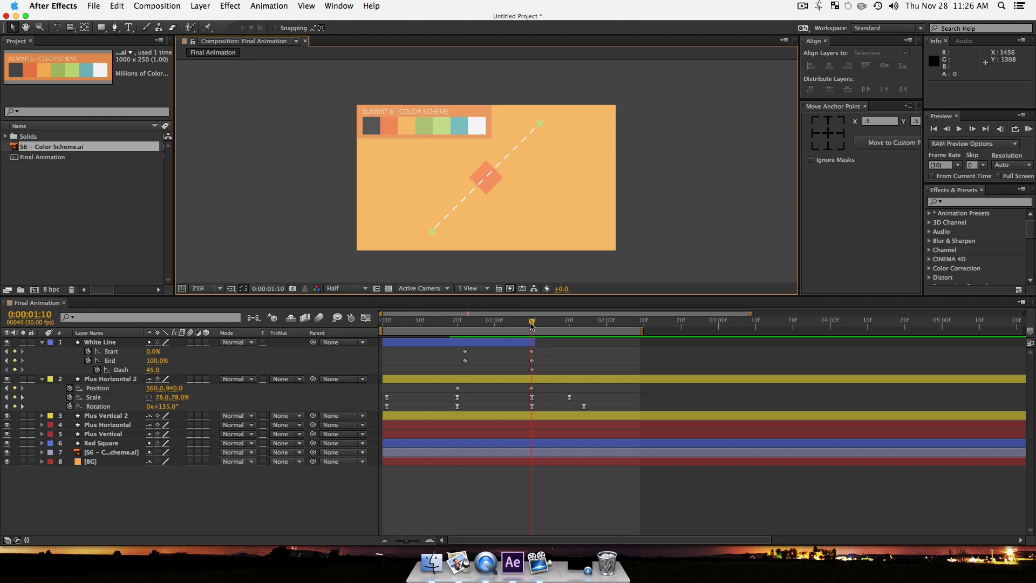
drag(534, 323, 531, 360)
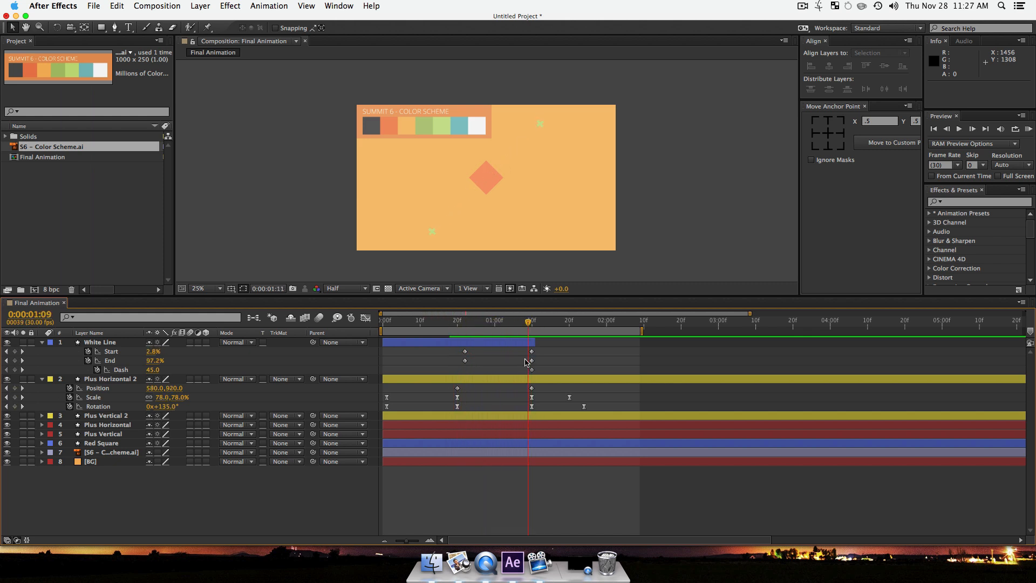
click(493, 359)
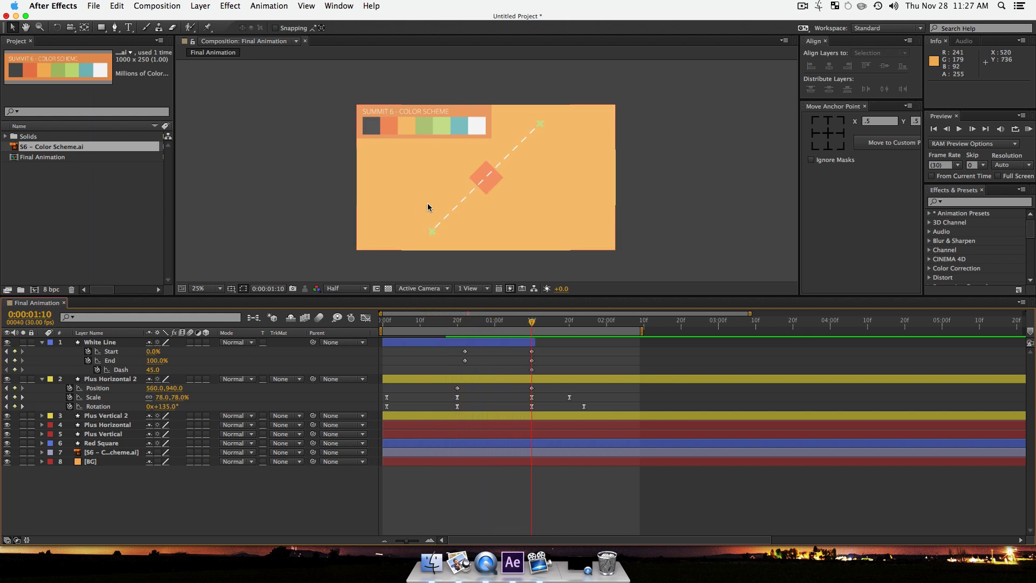
key(space)
drag(505, 177, 508, 187)
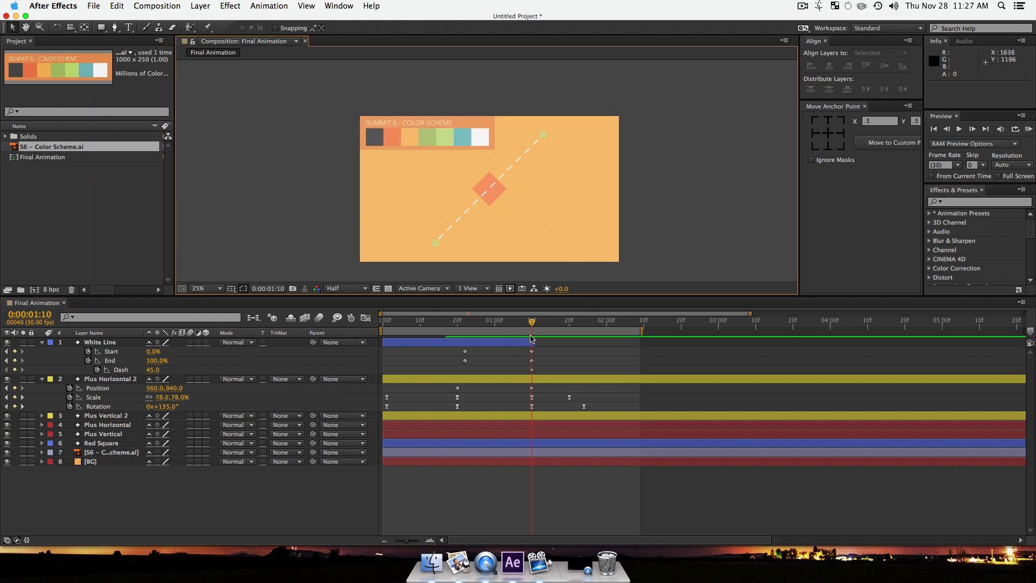
drag(532, 326, 420, 356)
key(space)
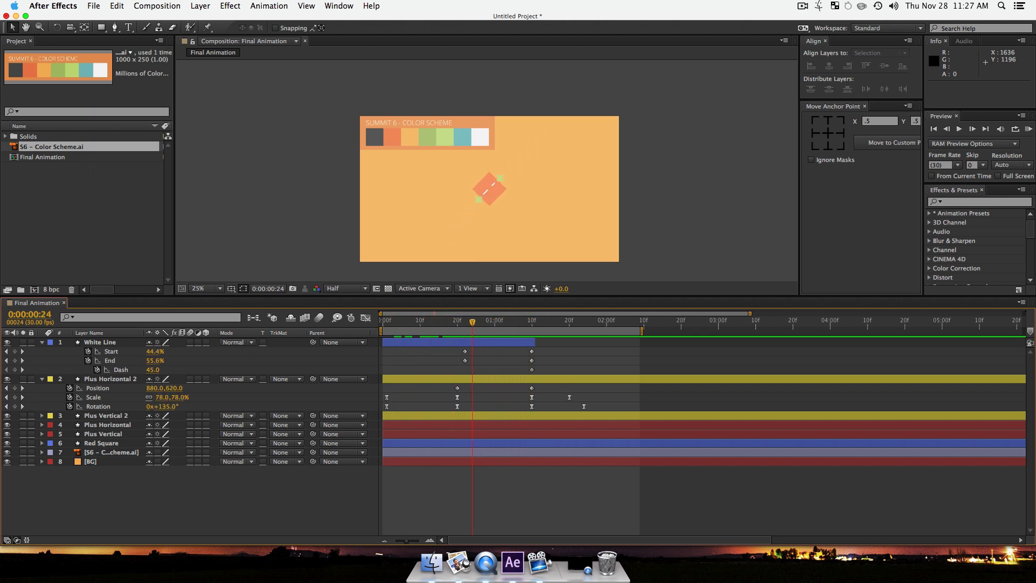
Step: Compare the dashed line's ends with the plus shapes frame by frame between 0:00:00:24 and 0:00:01:10
key(super+Tab)
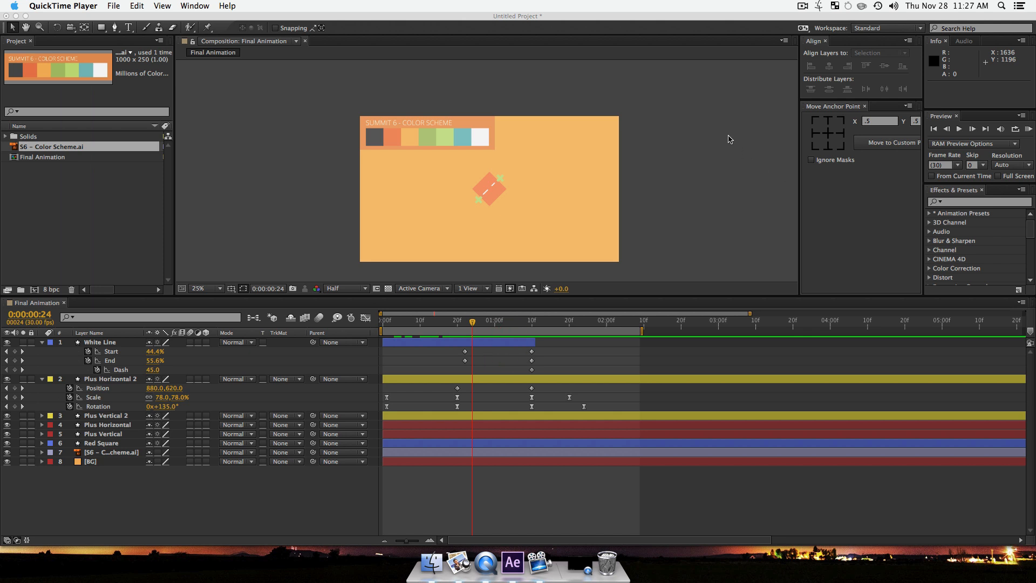
click(473, 322)
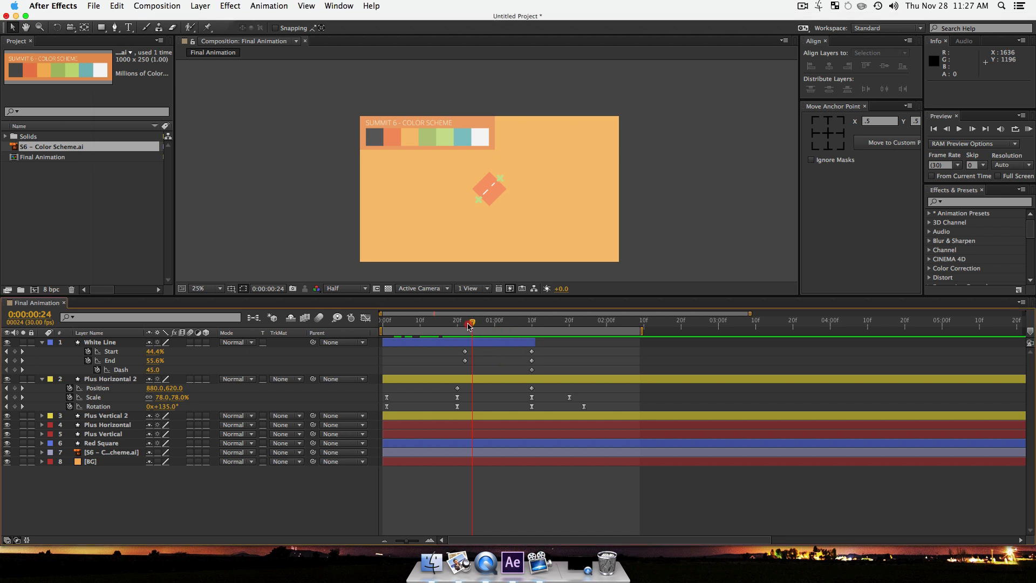
drag(463, 328, 479, 345)
key(Page_Down)
key(Page_Down)
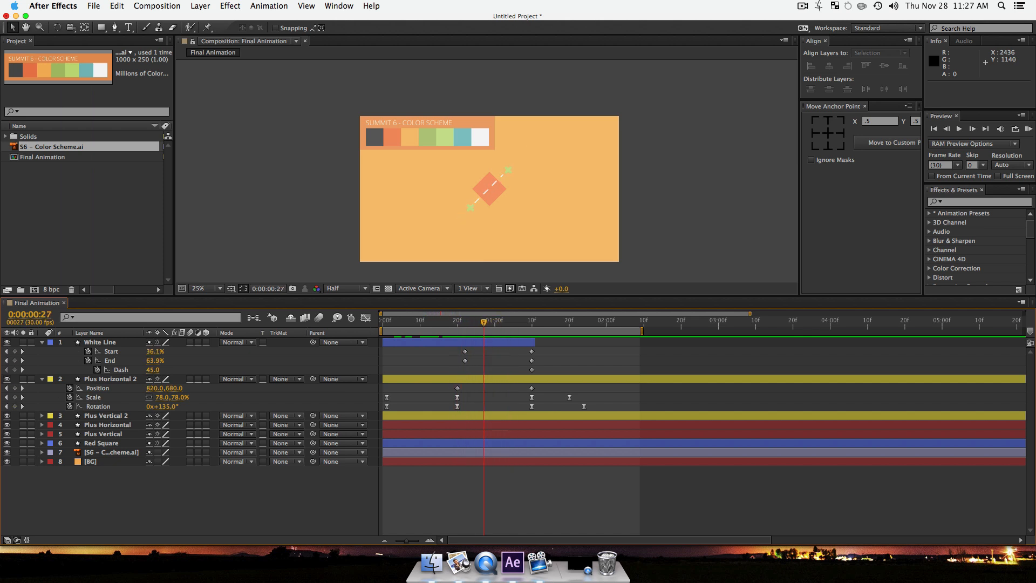
key(super+Tab)
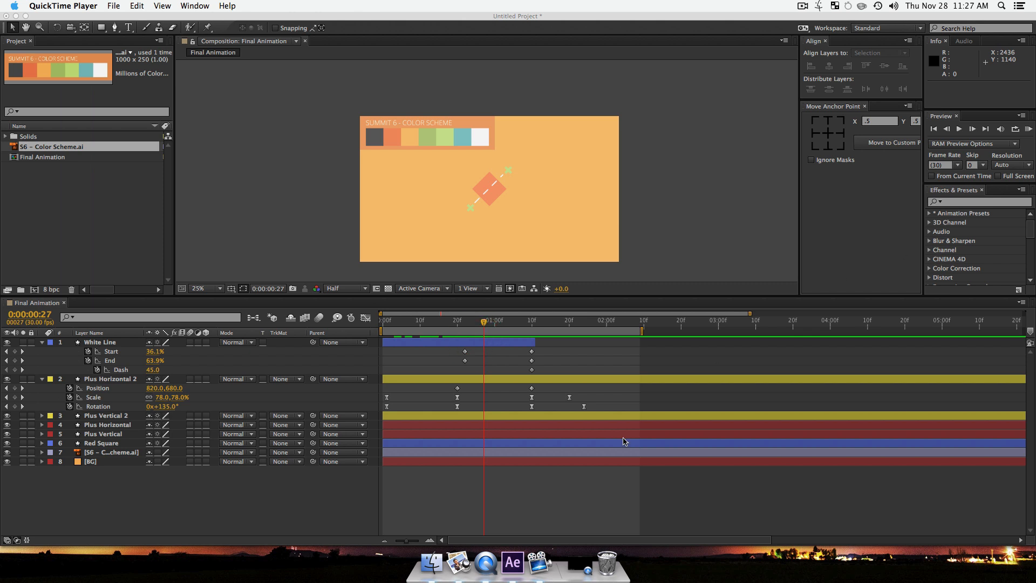
click(507, 323)
drag(521, 323, 532, 326)
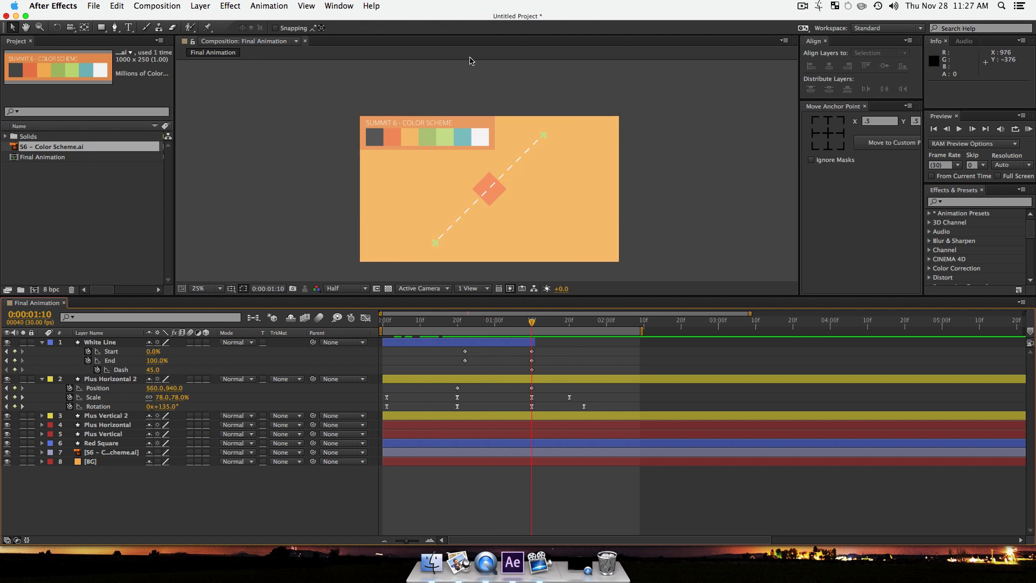
key(z)
click(509, 185)
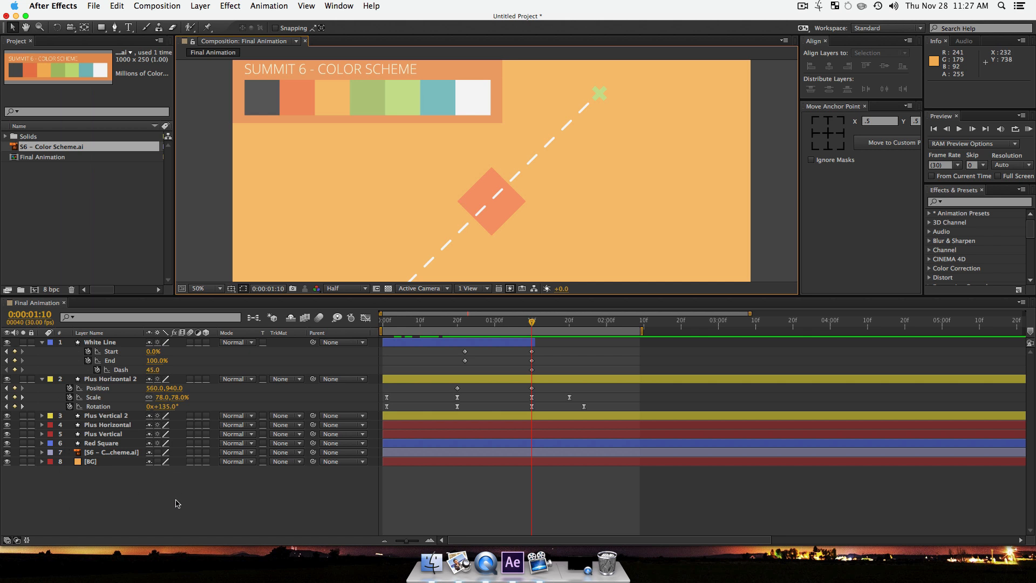
Step: Collapse the revealed properties of the White Line and Plus Horizontal 2 layers and deselect both layers
click(108, 379)
shift+click(108, 343)
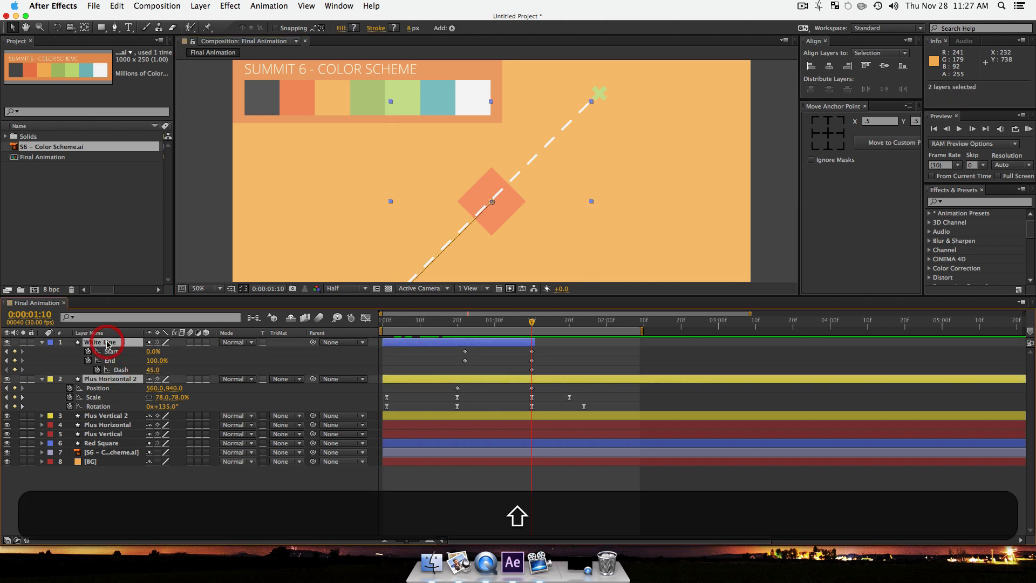
key(shift+u)
key(u)
click(193, 464)
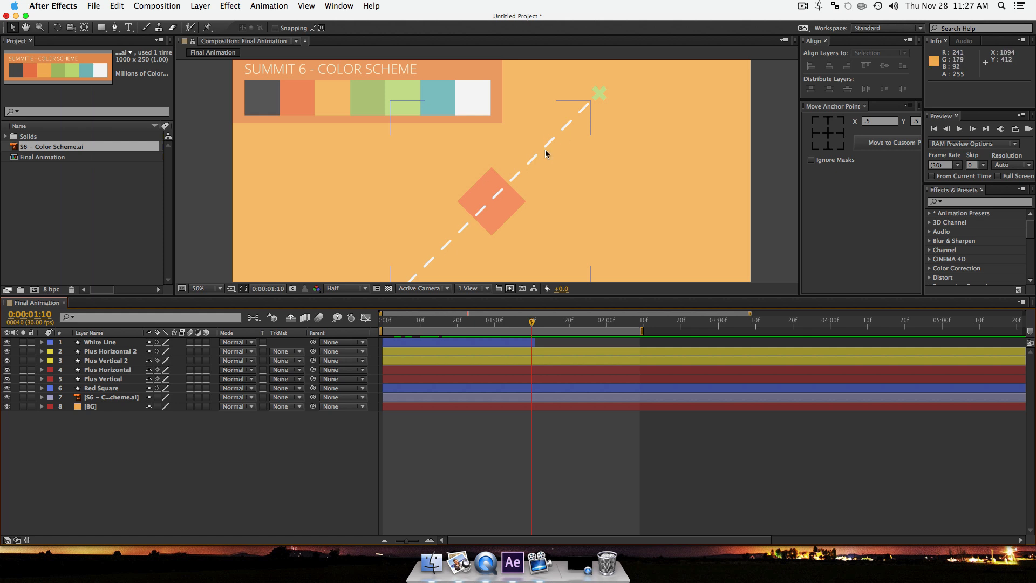
Step: Draw a rectangle on a new shape layer covering the left half of the composition and extending past its edges
key(z)
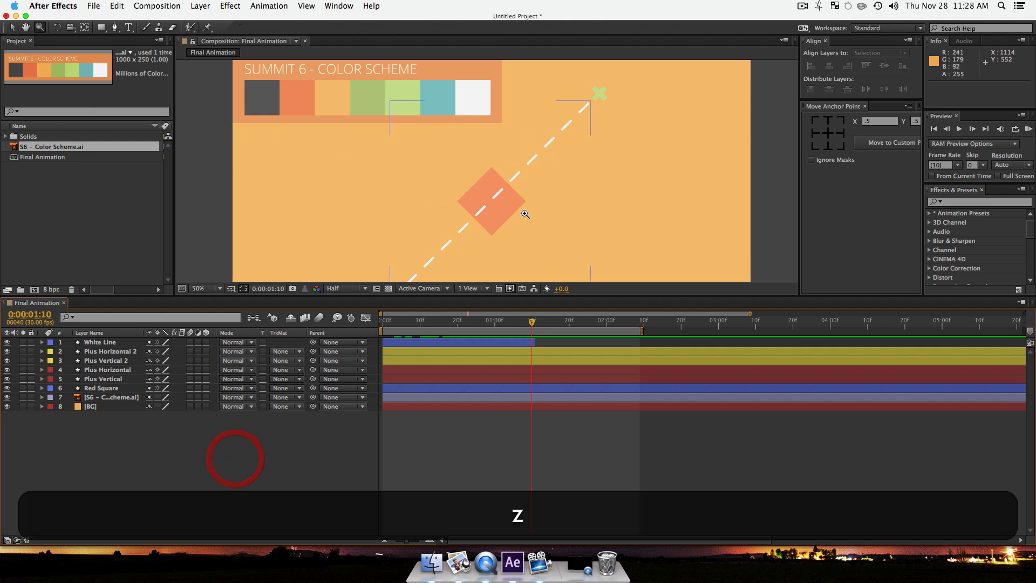
alt+click(495, 217)
drag(502, 156, 500, 197)
key(v)
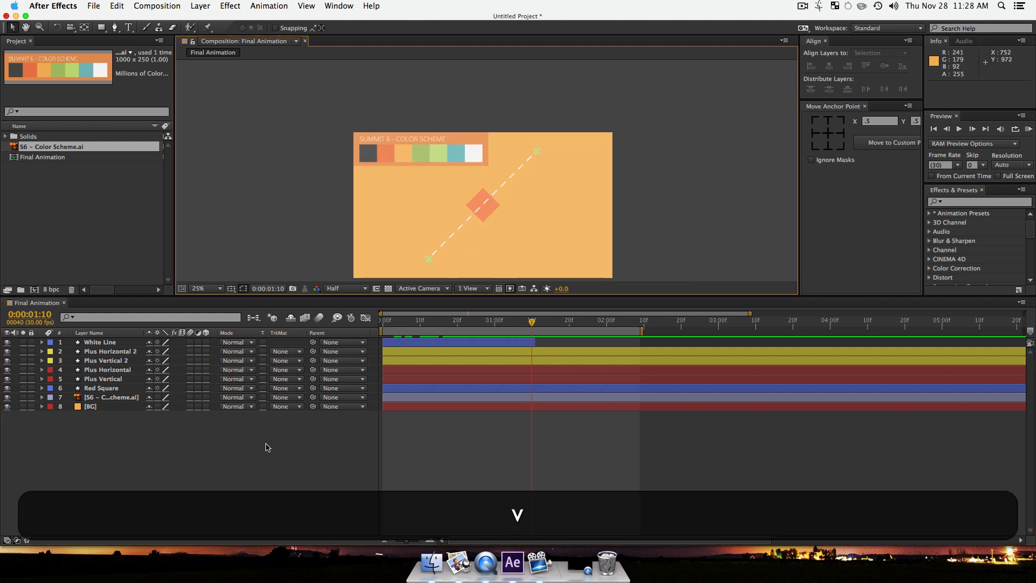
click(265, 444)
drag(101, 27, 125, 27)
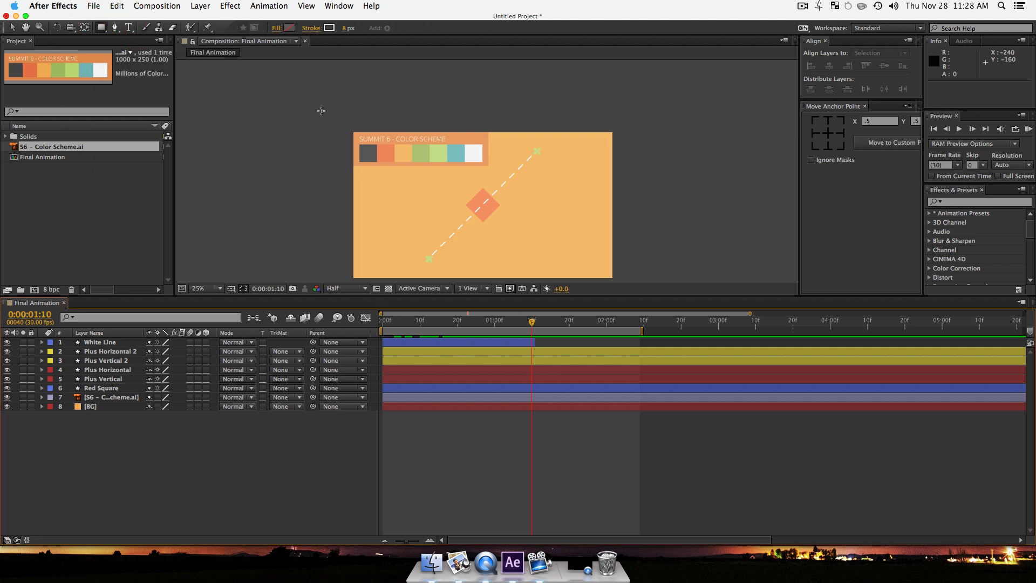
mouse_move(321, 110)
mouse_down()
mouse_move(424, 247)
mouse_move(476, 295)
mouse_up()
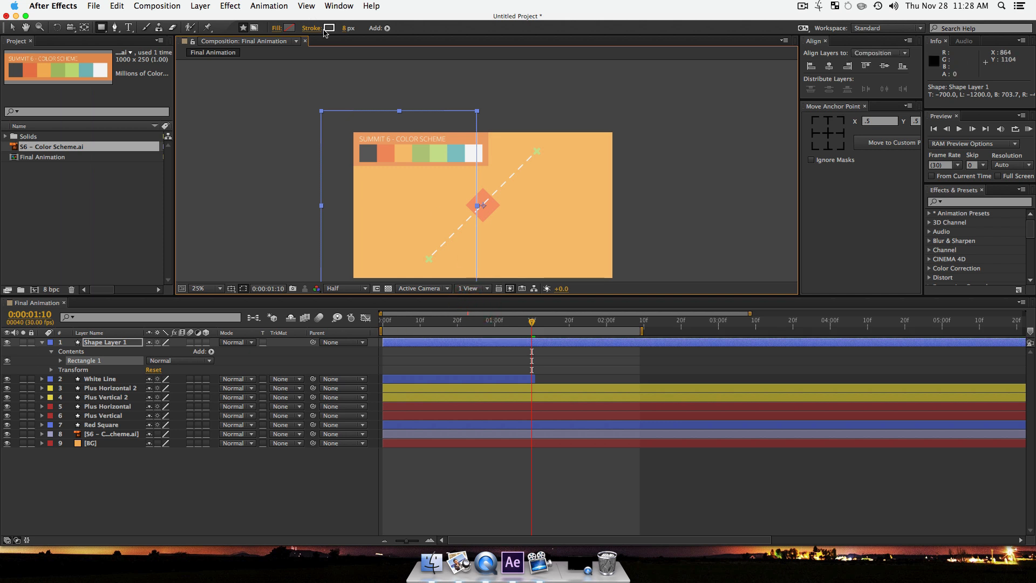
Step: Remove the new rectangle's stroke and change its fill color to light purple
click(315, 28)
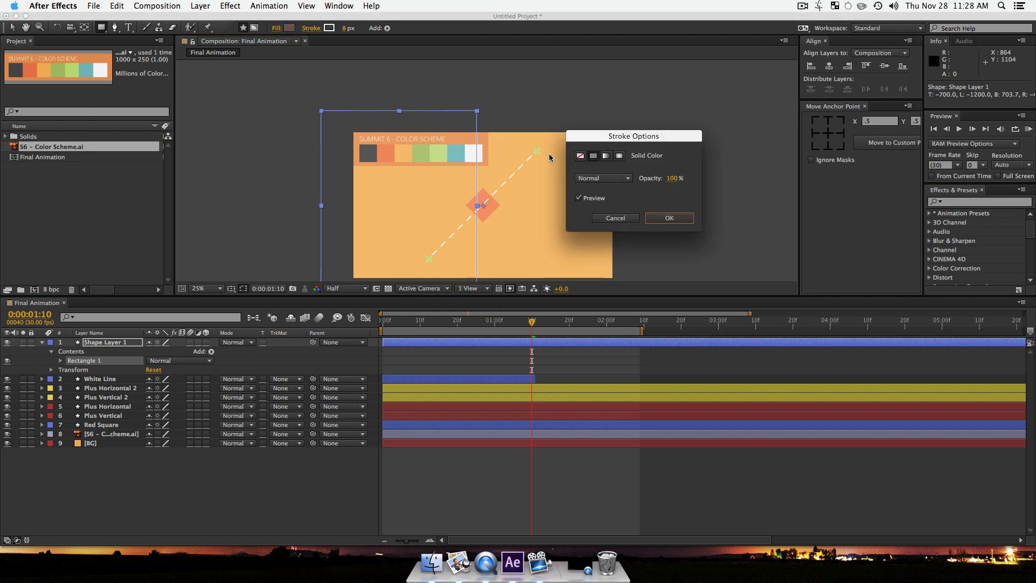
click(580, 155)
click(667, 217)
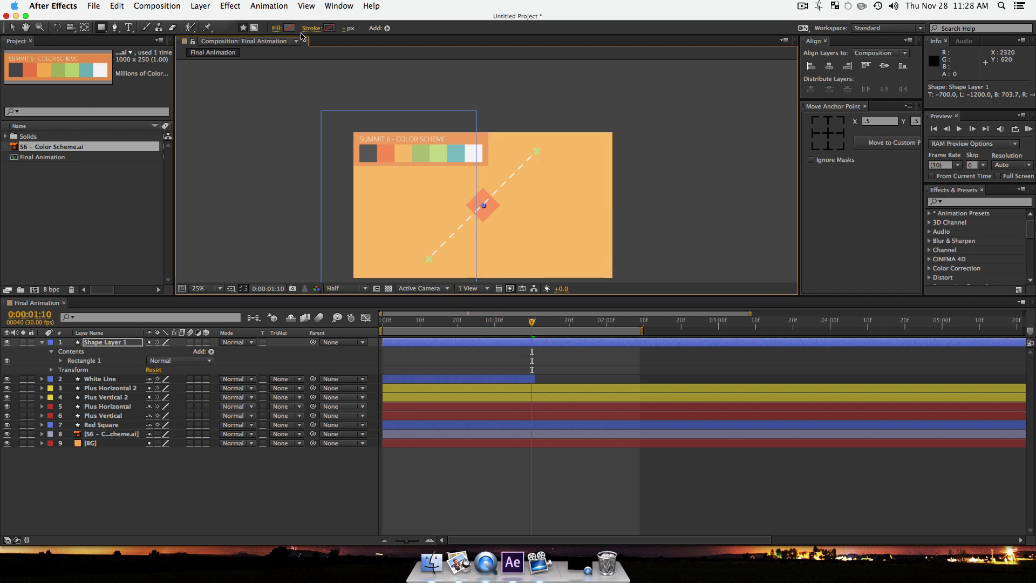
click(290, 28)
drag(724, 227, 724, 151)
click(821, 122)
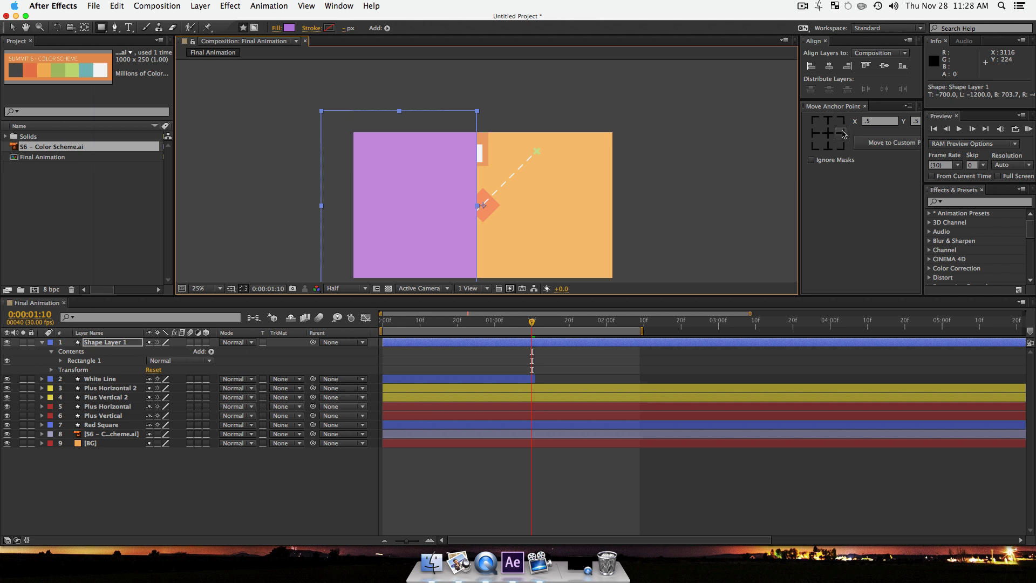
Step: Move the rectangle layer's anchor point to its right edge midpoint and center the layer horizontally in the composition
click(843, 133)
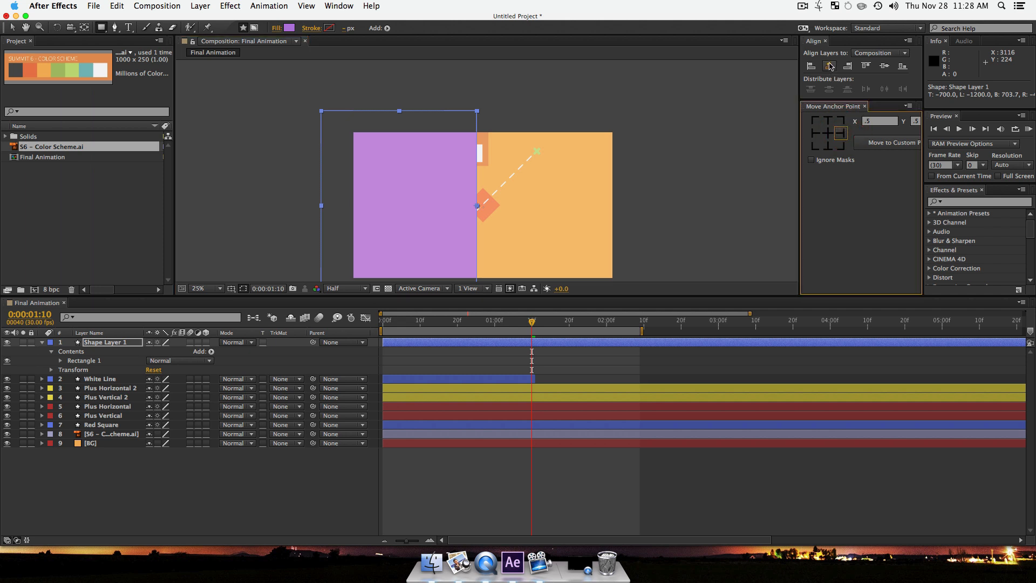
click(829, 66)
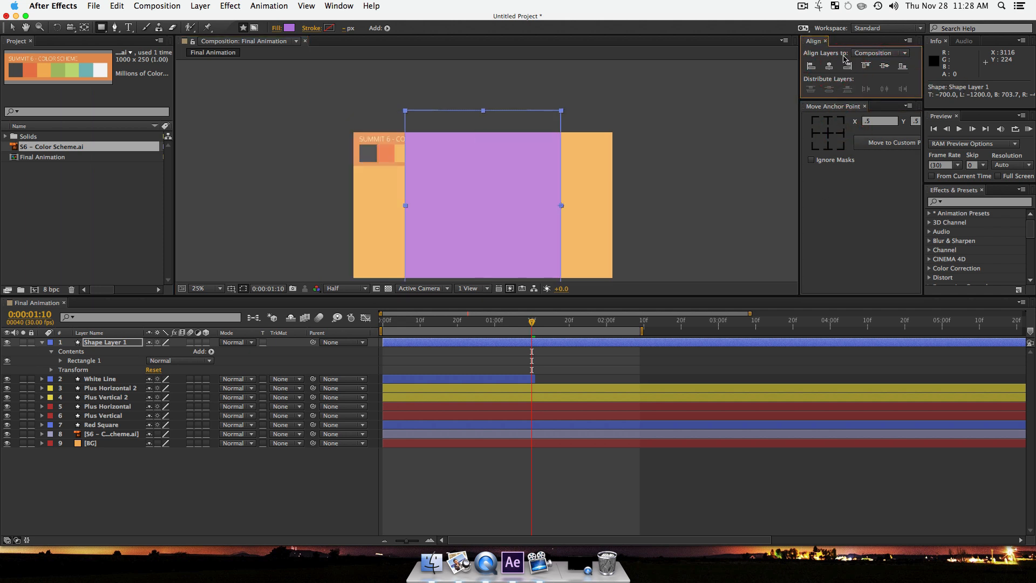
drag(642, 208, 645, 164)
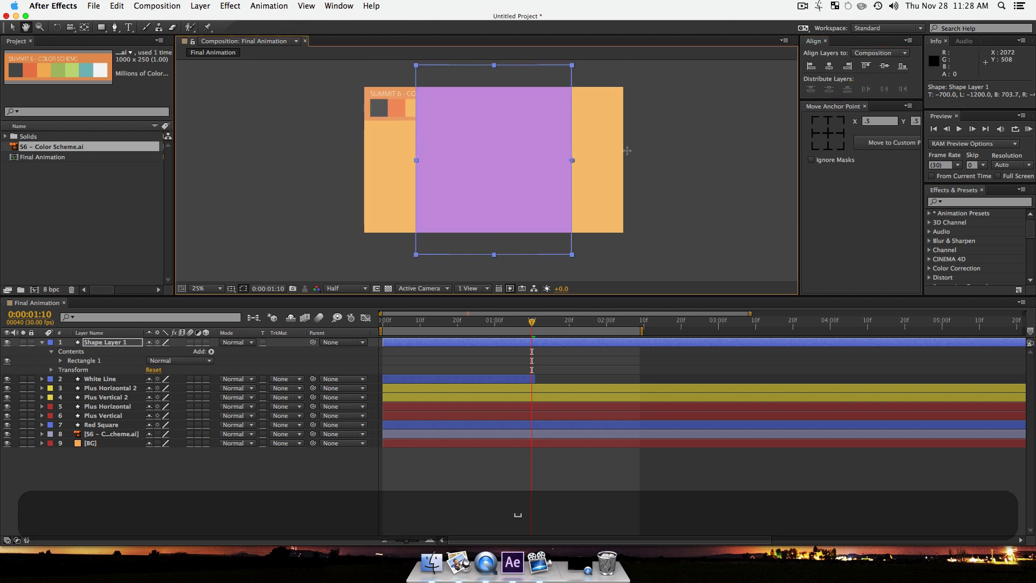
Step: Rename the rectangle's shape layer as Square Cutter
click(93, 347)
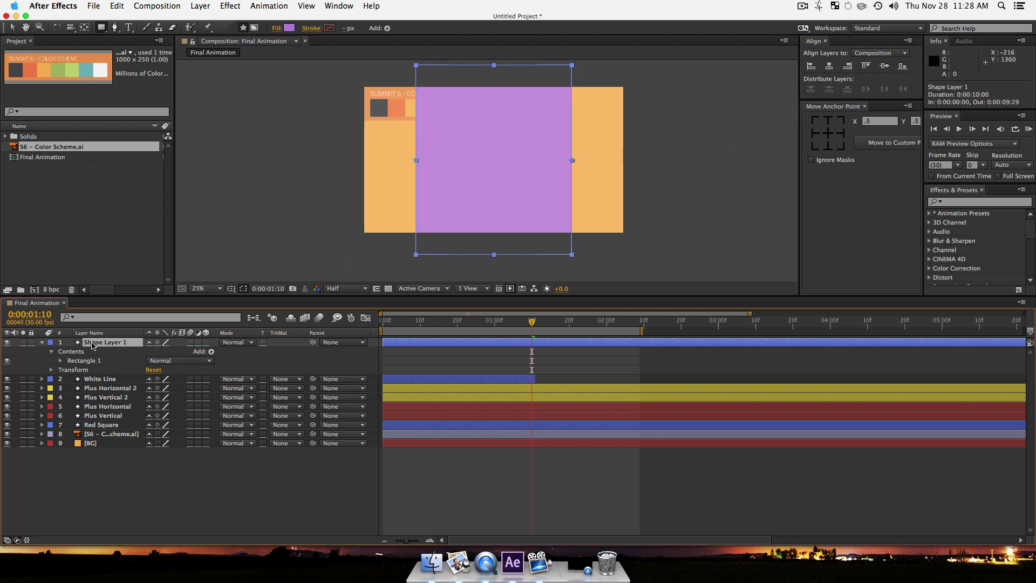
key(Return)
text(Sqy)
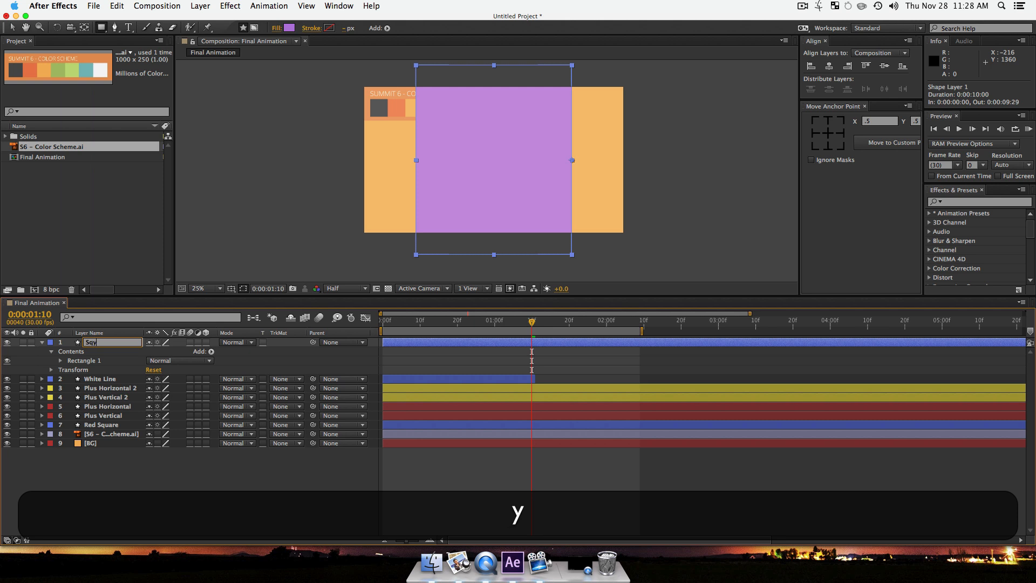
key(BackSpace)
text(uare Cutter)
key(Return)
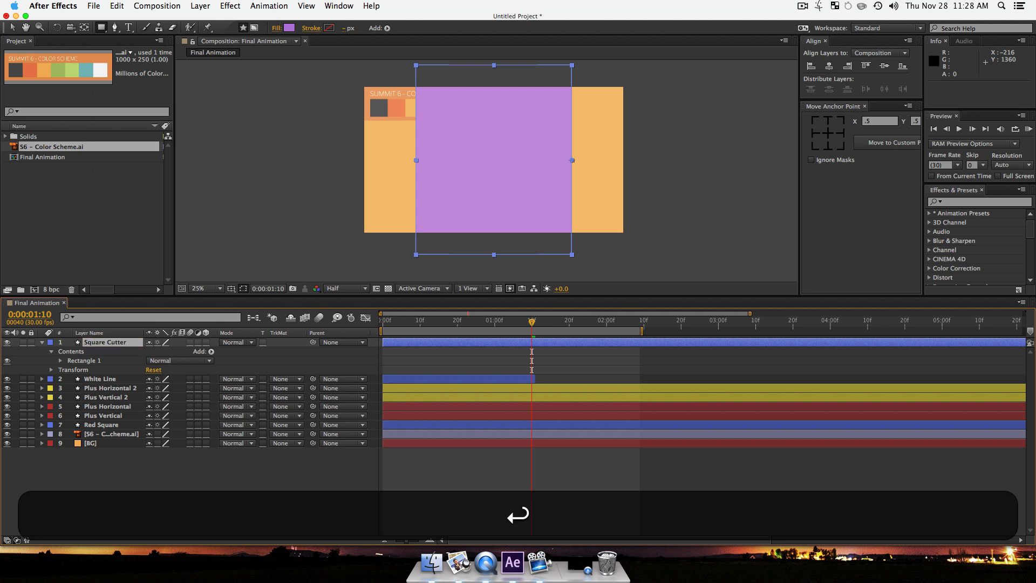
Step: Set the Square Cutter layer's Position to 960, 540 and deselect it
super+click(52, 369)
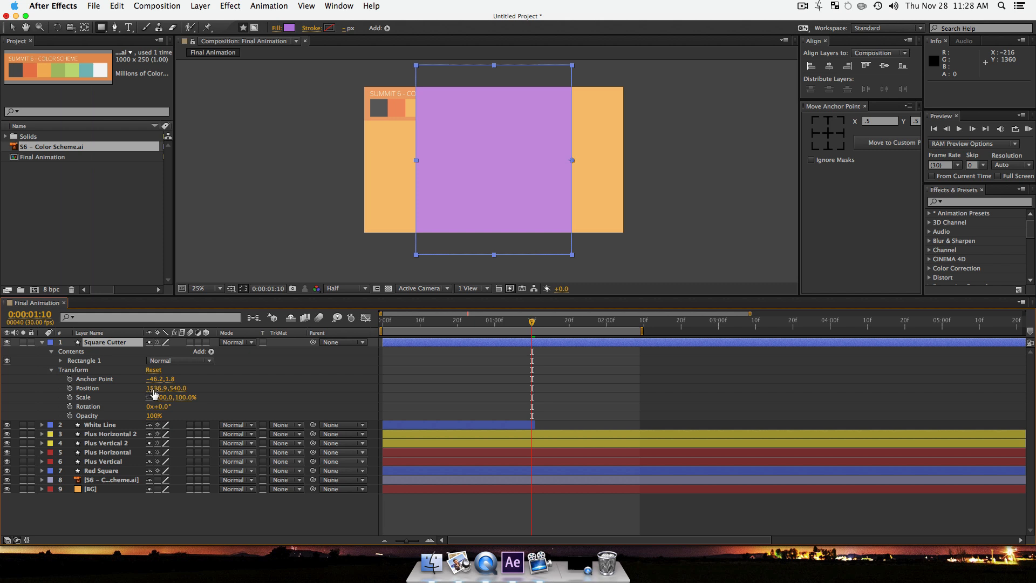
click(154, 388)
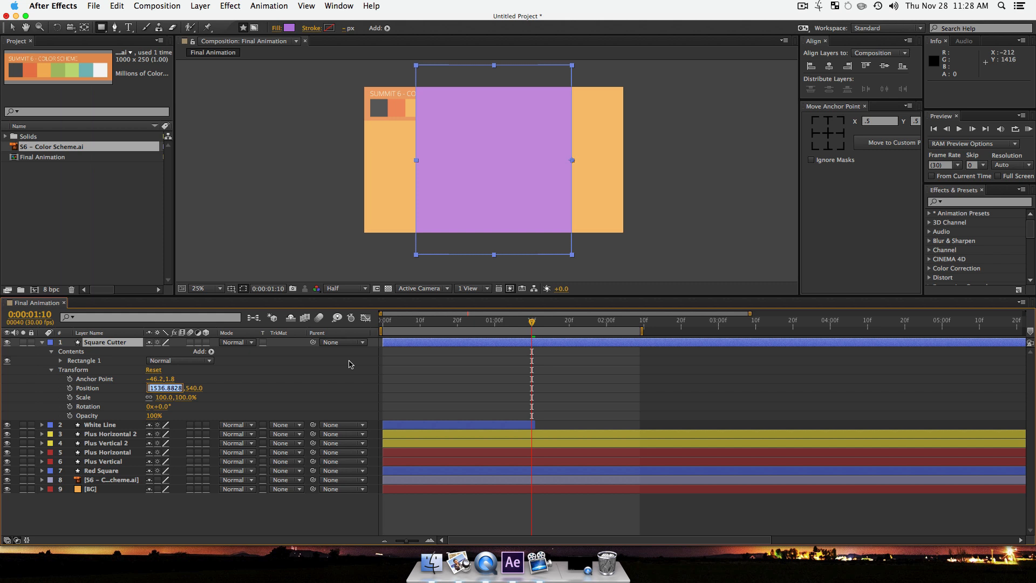
text(960)
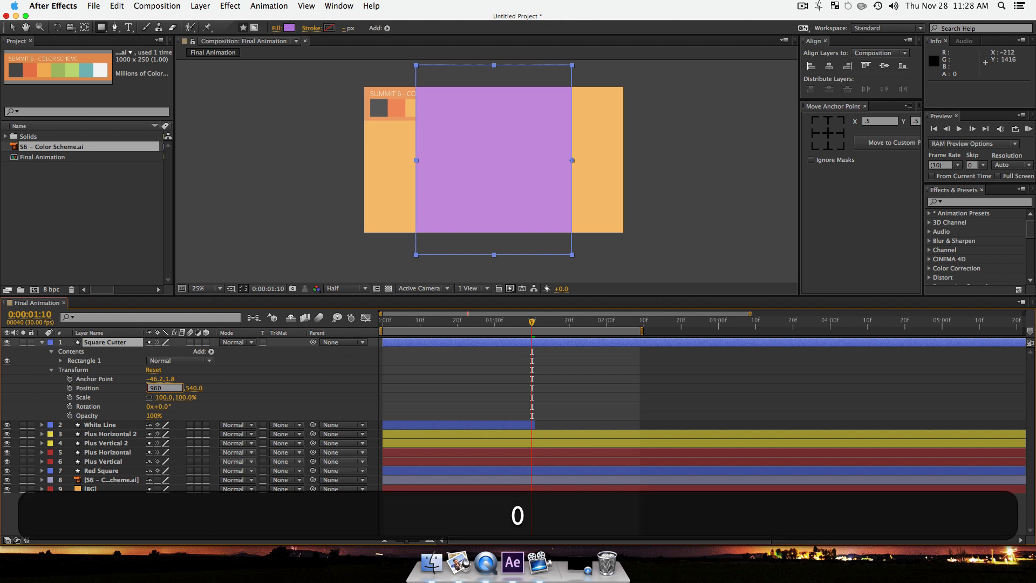
key(Tab)
text(540)
key(Tab)
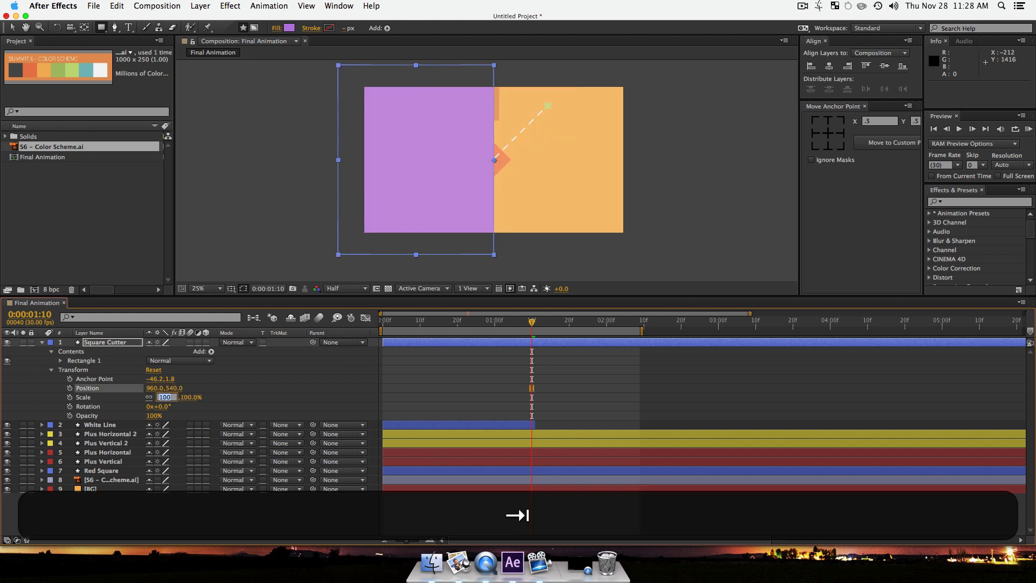
click(311, 509)
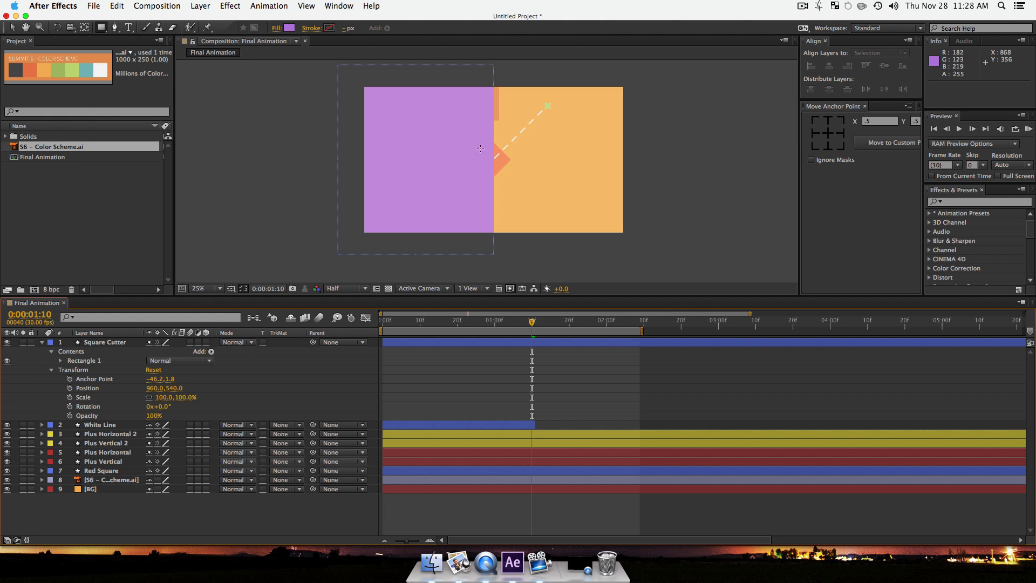
Step: Move the Square Cutter layer directly above Red Square in the layer stack and collapse its properties
key(v)
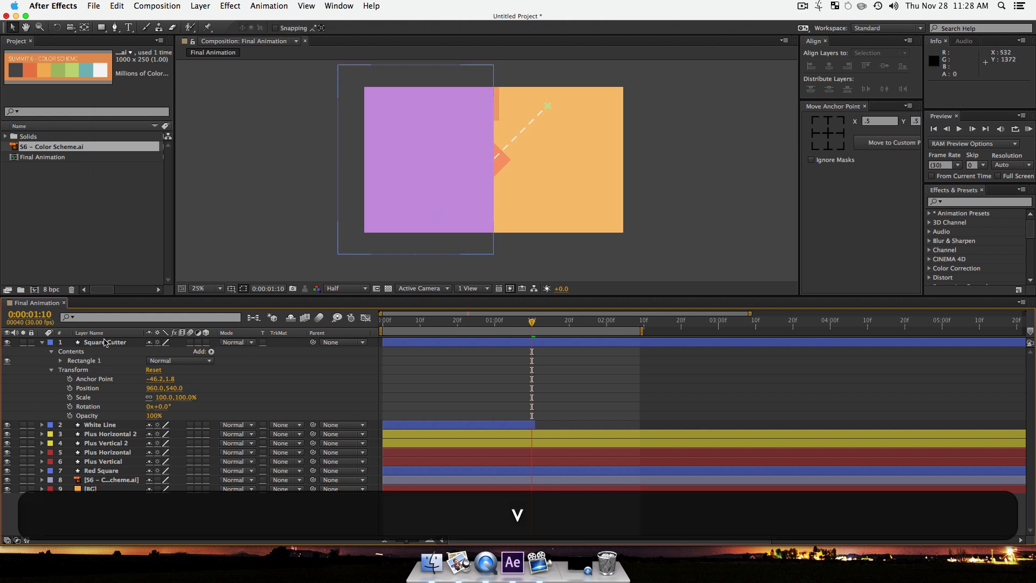
drag(105, 342, 112, 462)
click(42, 389)
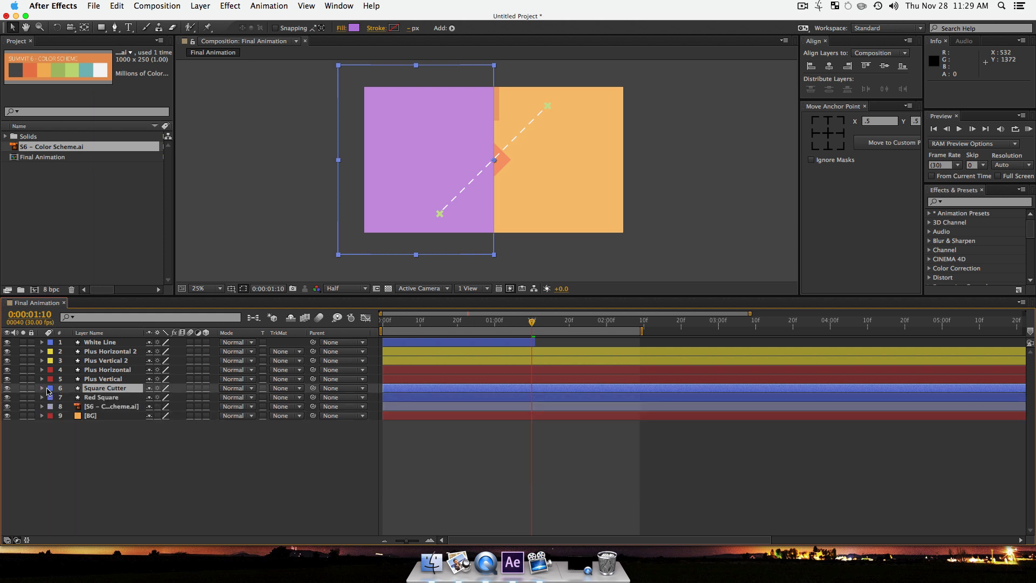
Step: Set the Square Cutter layer's Rotation to 45° so its edge follows the dashed line
key(r)
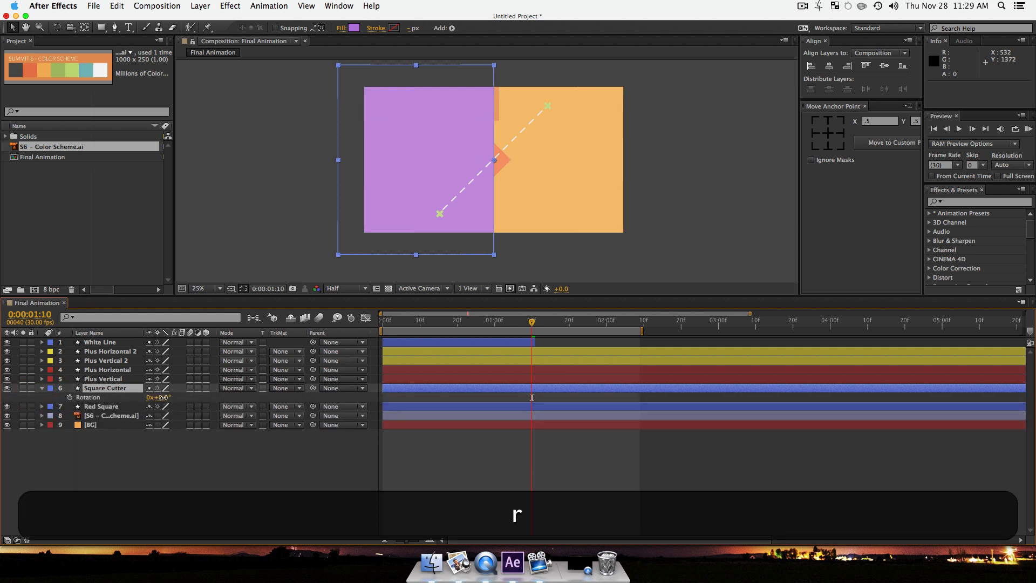
drag(163, 397, 188, 397)
click(322, 493)
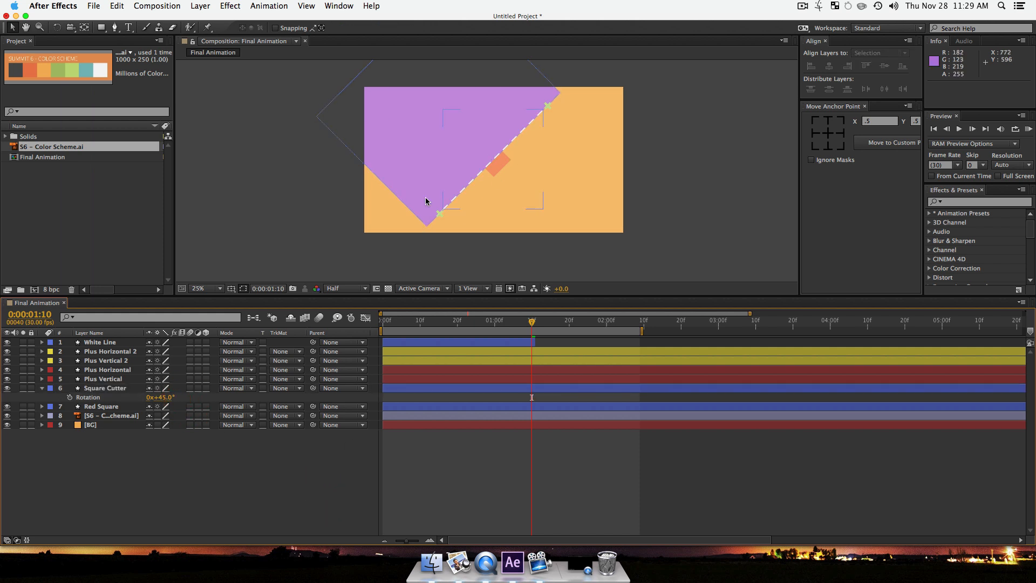
Step: Set Red Square's track matte to Alpha Matte "Square Cutter"
click(106, 409)
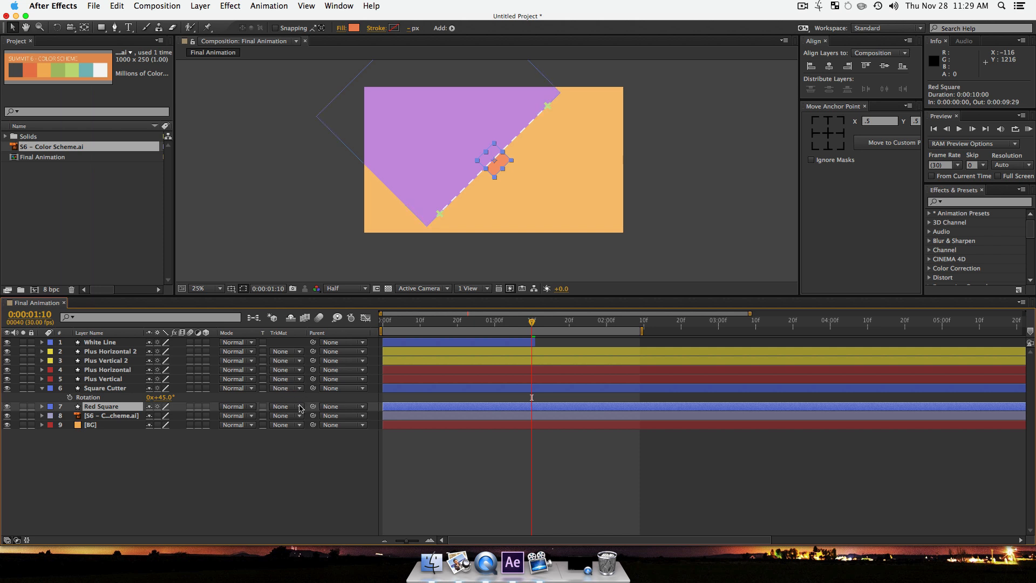
click(300, 410)
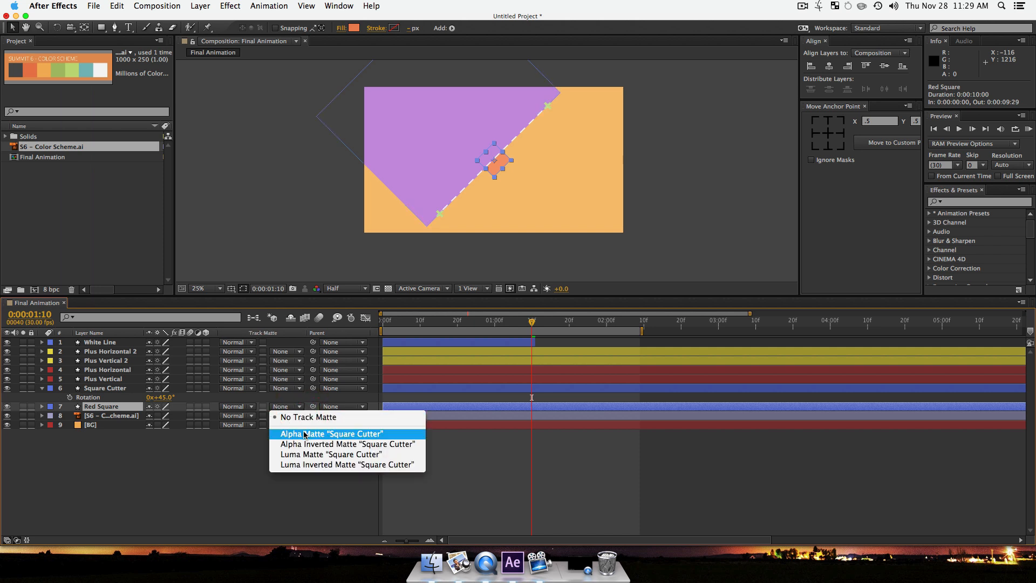
click(305, 435)
click(280, 470)
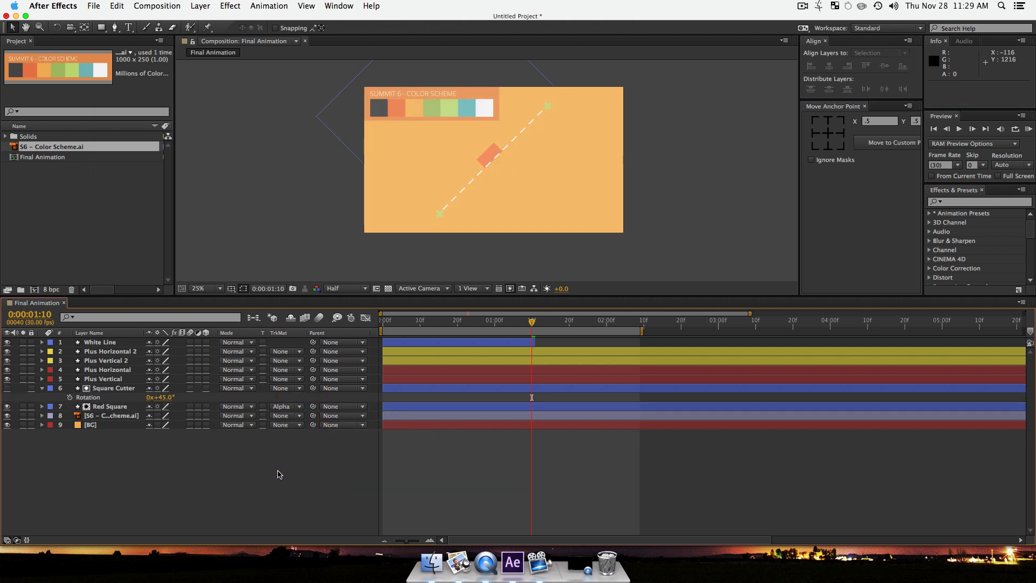
Step: Reveal the keyframed properties of Plus Vertical 2 and set the current time to 0:00:01:10
click(490, 151)
mouse_move(533, 323)
mouse_down()
mouse_move(465, 332)
mouse_move(535, 323)
mouse_move(498, 324)
mouse_move(522, 338)
mouse_move(473, 340)
mouse_move(520, 341)
mouse_up()
click(117, 360)
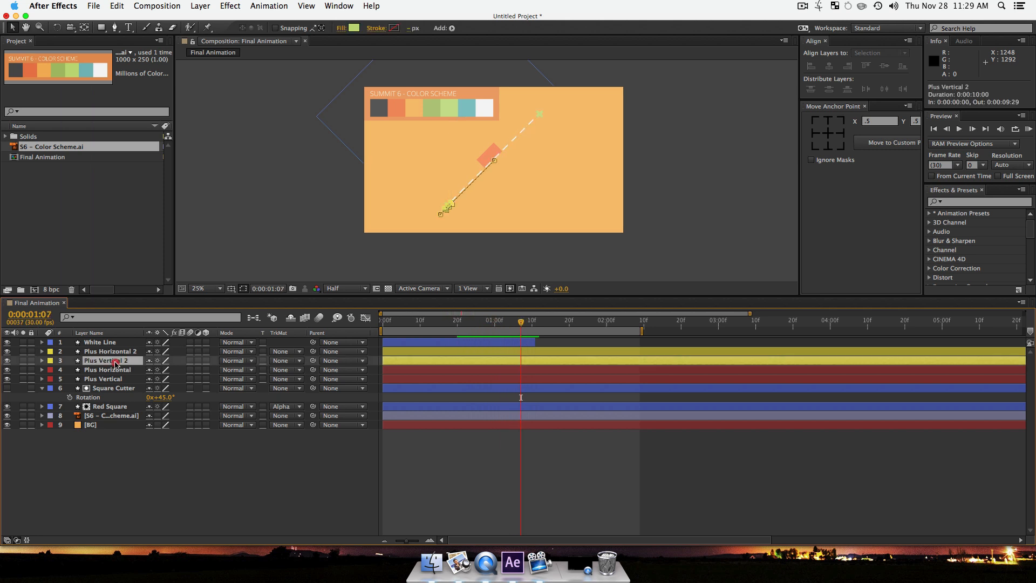
key(u)
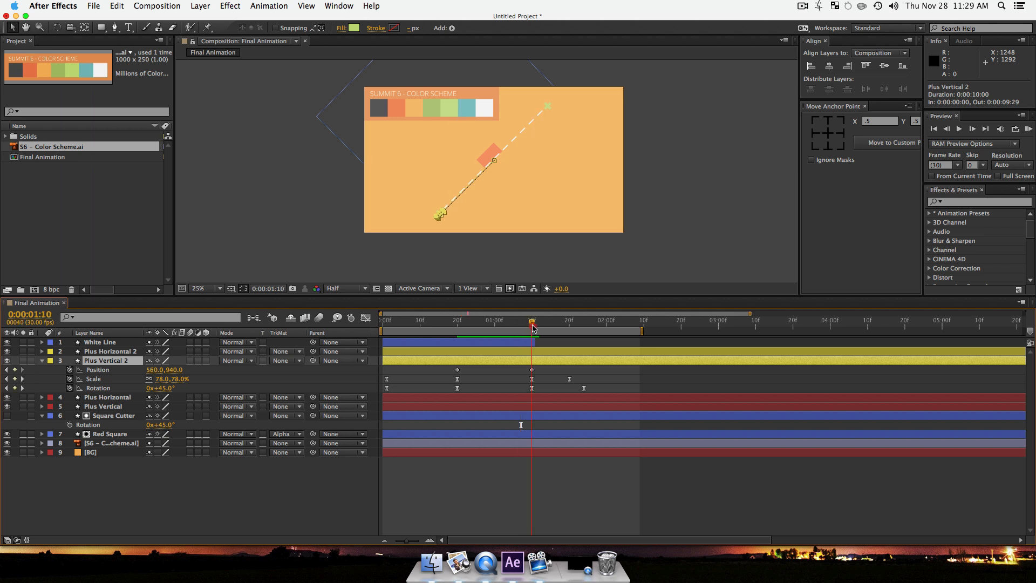
click(532, 323)
Step: Reveal Red Square's Rotation and add a keyframe for it at 0:00:01:10
key(z)
click(505, 153)
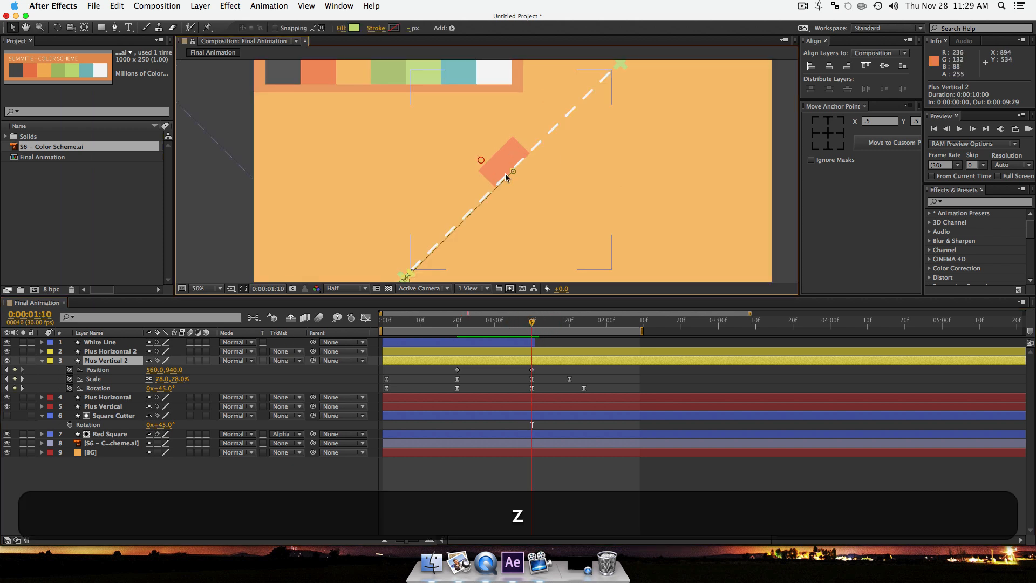
key(v)
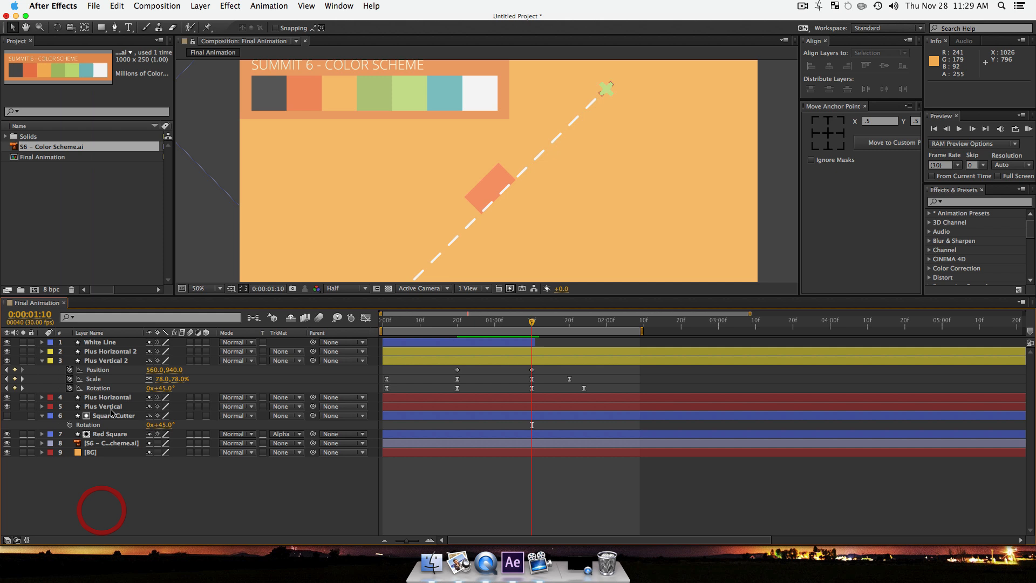
click(112, 415)
click(108, 435)
key(r)
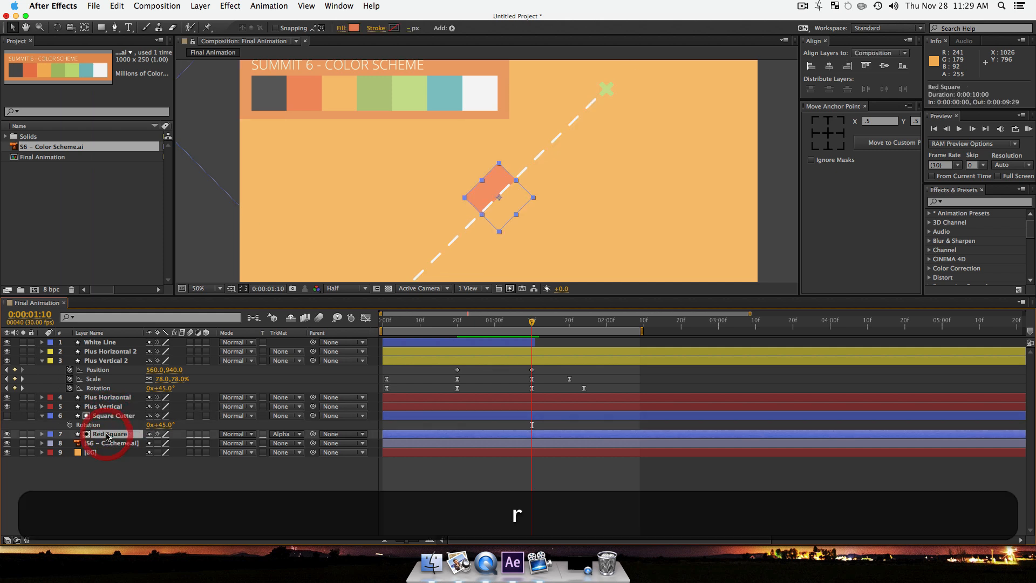
click(14, 443)
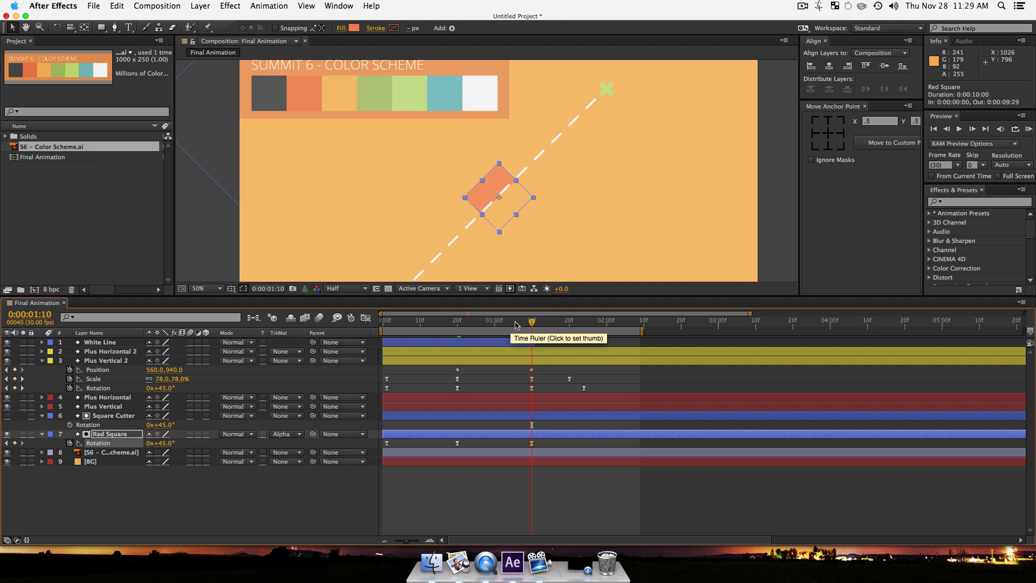
Step: Add 45° to Red Square's Rotation at 0:00:01:10, making it 90°
drag(531, 322, 529, 351)
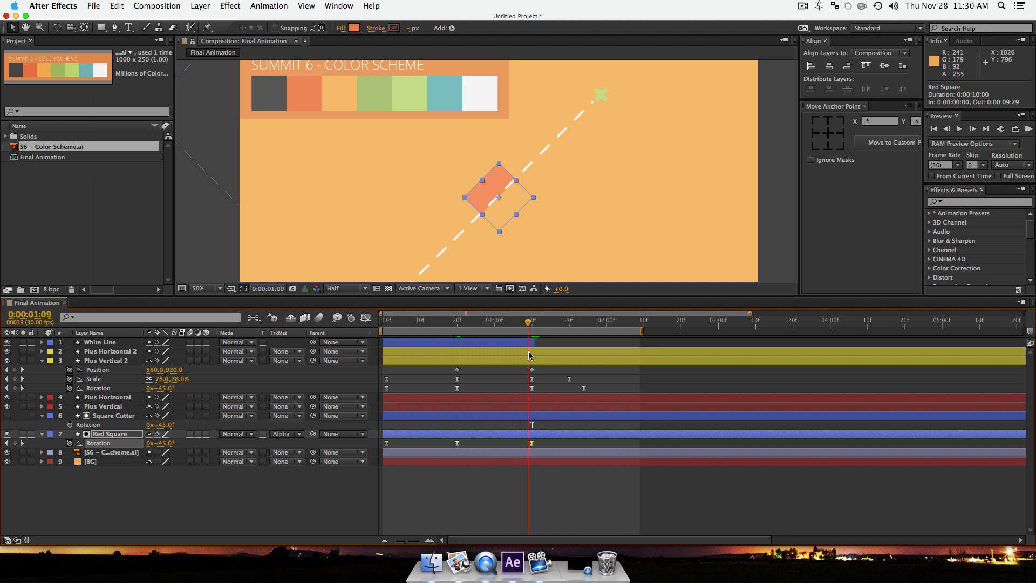
click(161, 443)
key(Right)
text(+45)
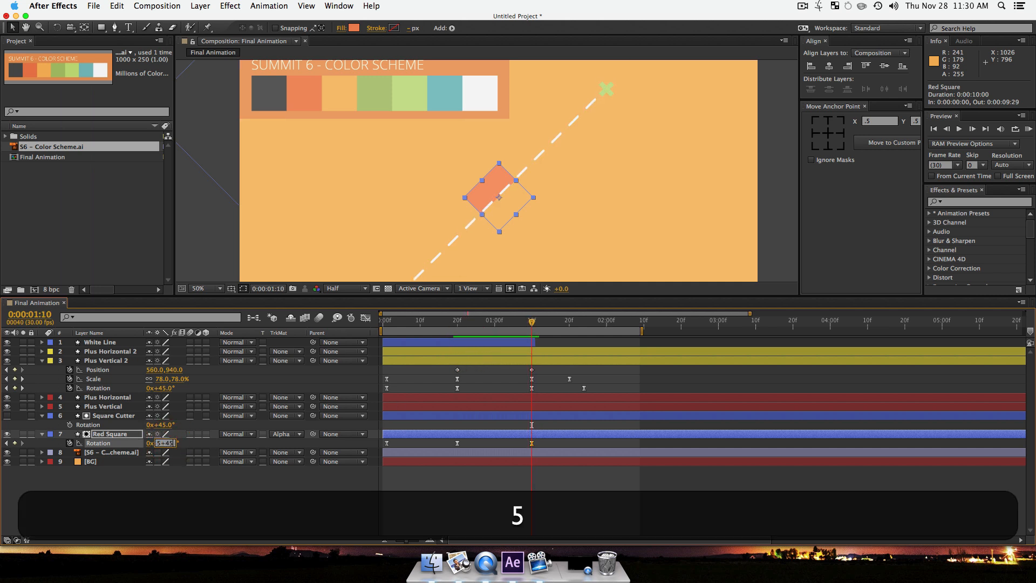
key(Return)
click(145, 507)
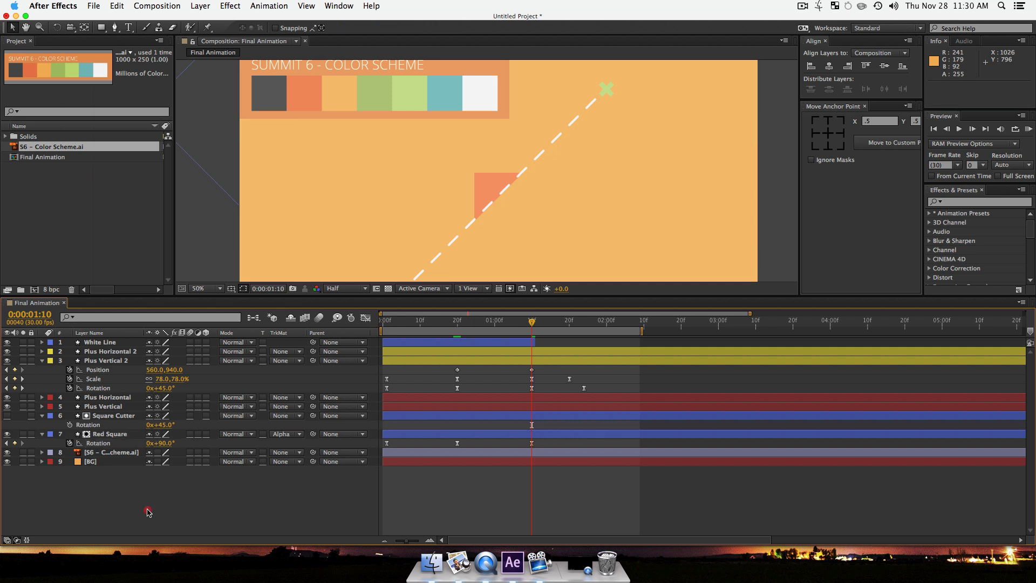
Step: Add Position keyframes to Red Square at 0:00:01:10 and 0:00:00:20, with all its keyframed properties revealed
click(132, 437)
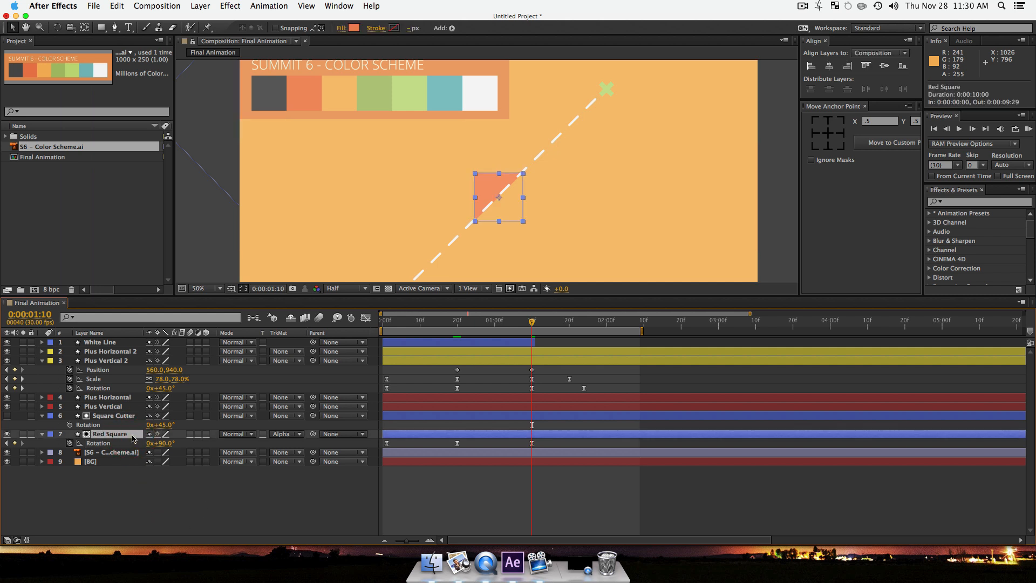
key(p)
click(70, 442)
key(u)
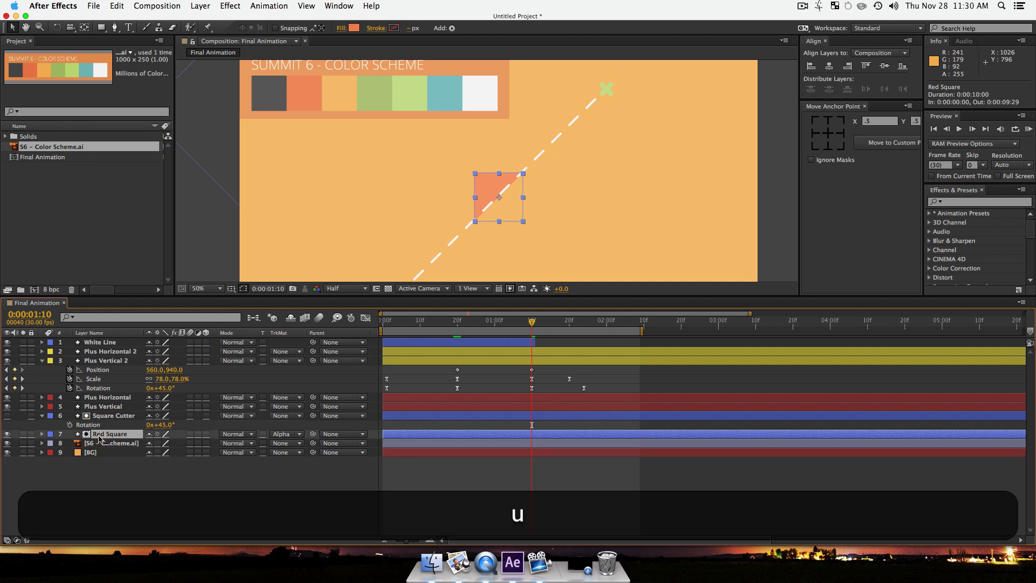
key(u)
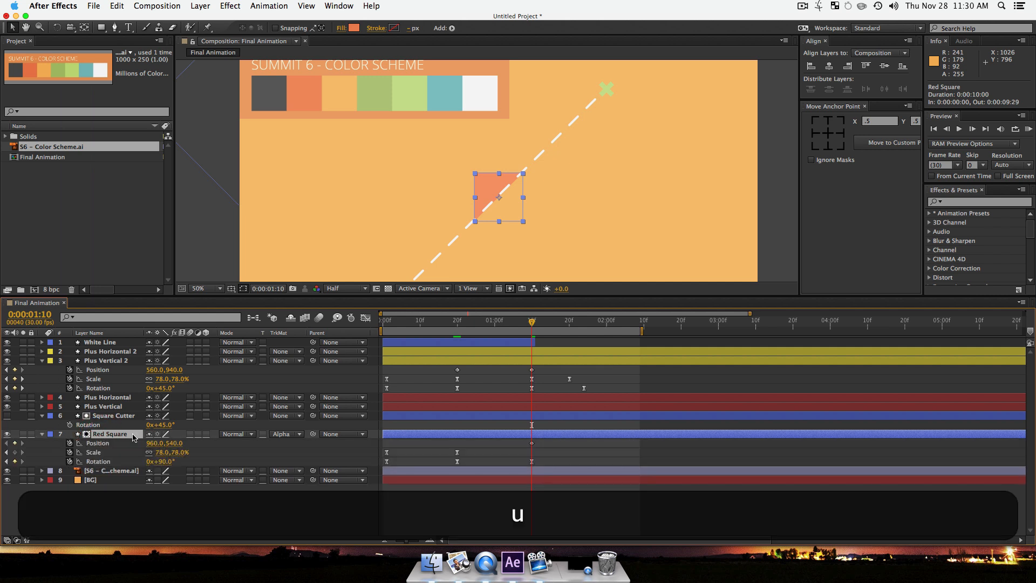
click(460, 322)
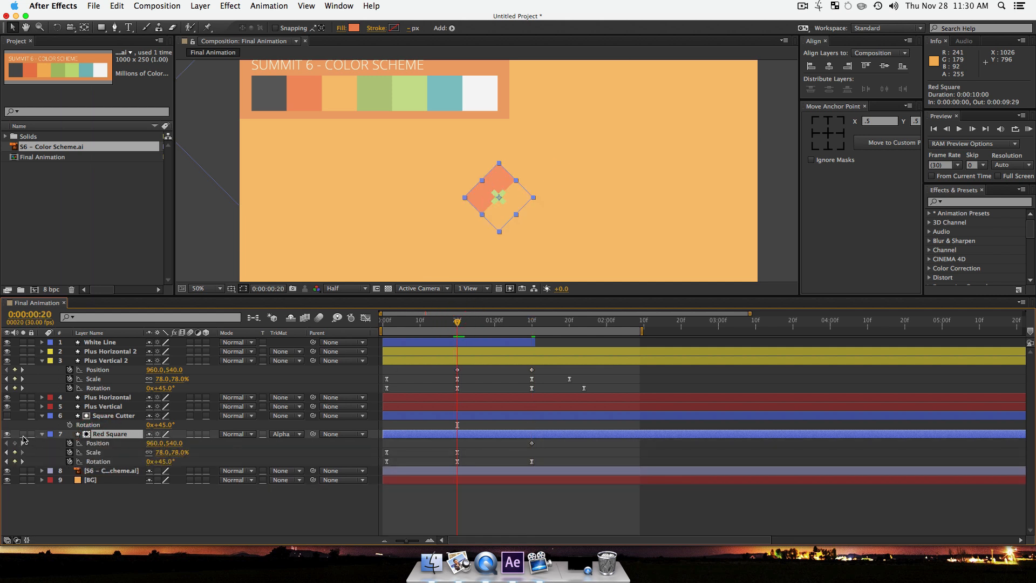
click(15, 443)
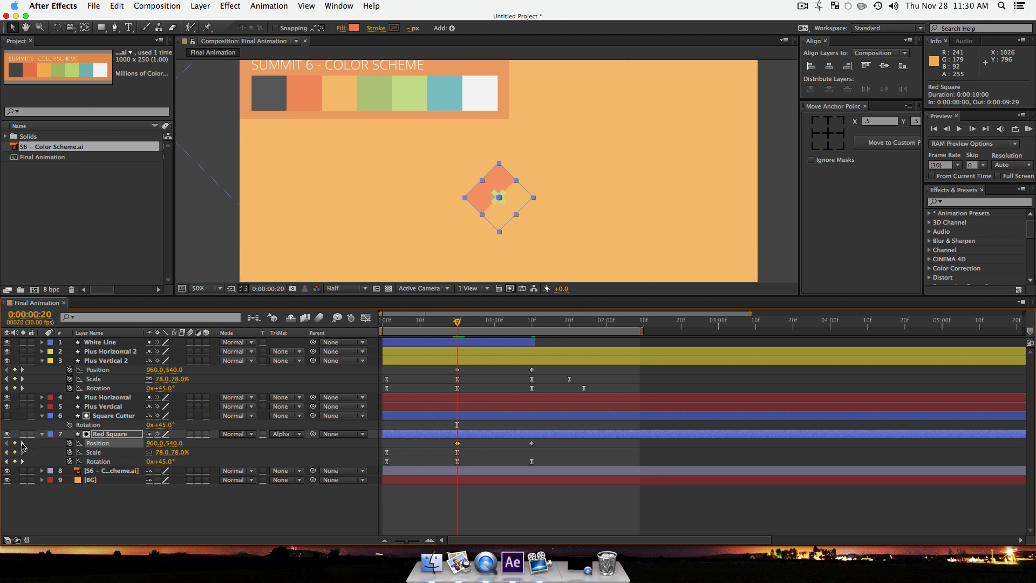
Step: Try offsetting Red Square's Position at the 0:00:01:10 keyframe by -240 in X and +240 in Y, to 720, 780
click(23, 442)
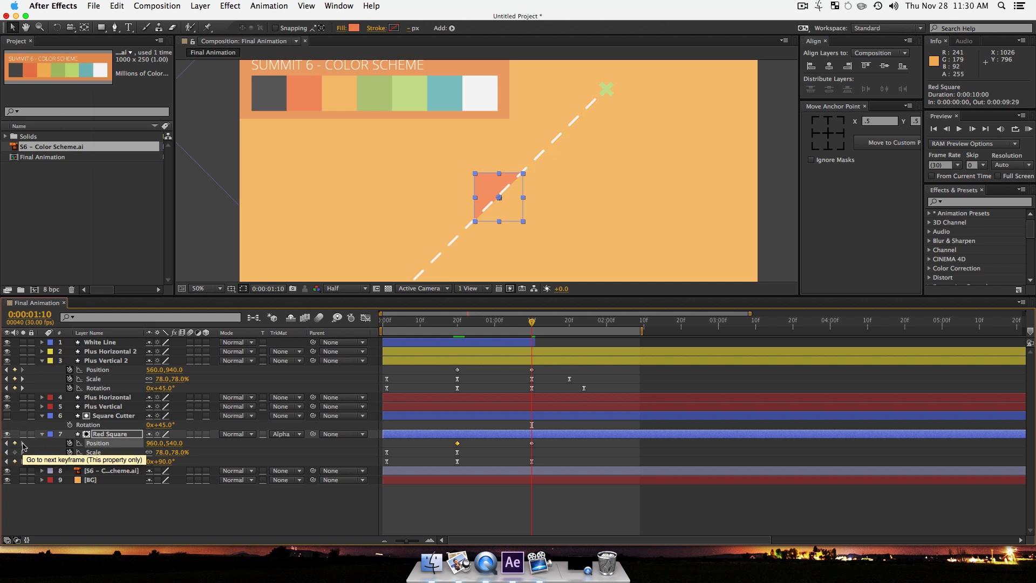
click(156, 443)
key(Right)
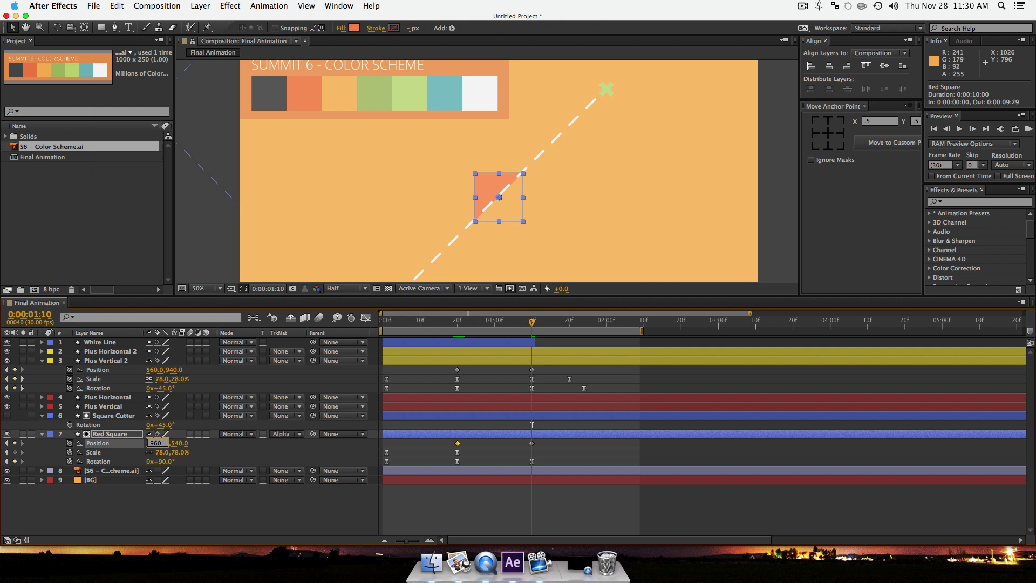
text(-2)
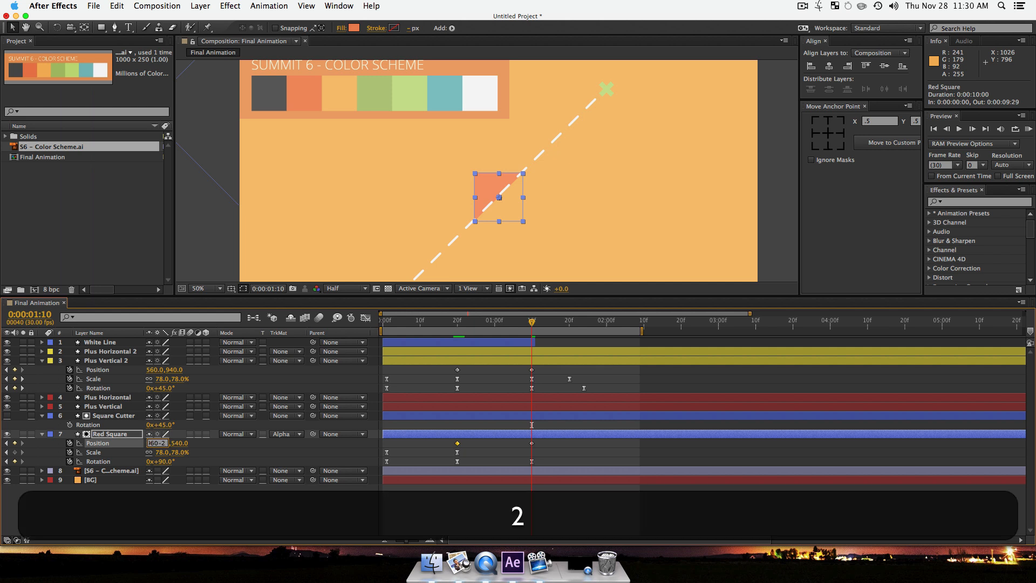
text(40)
key(Return)
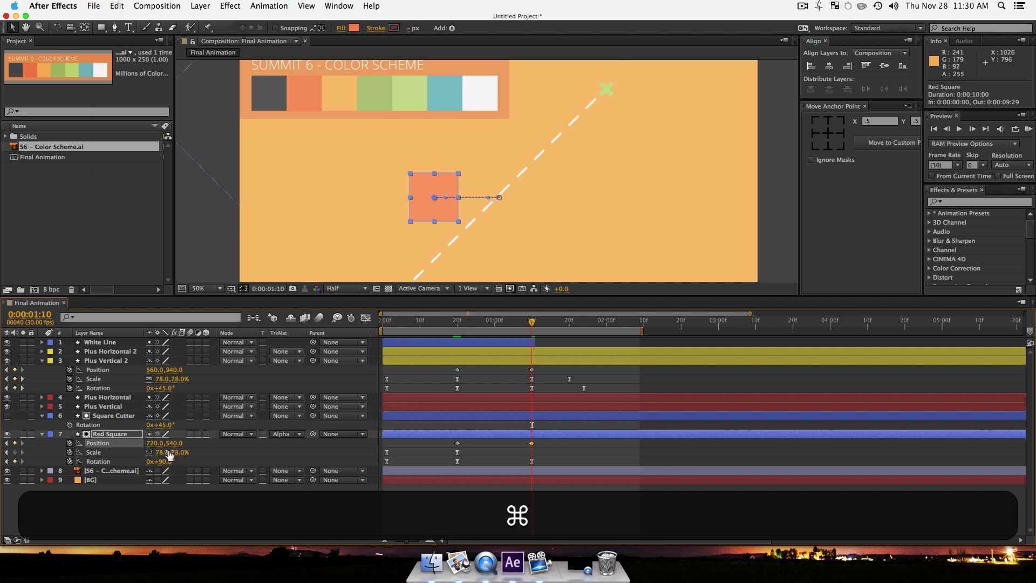
click(175, 443)
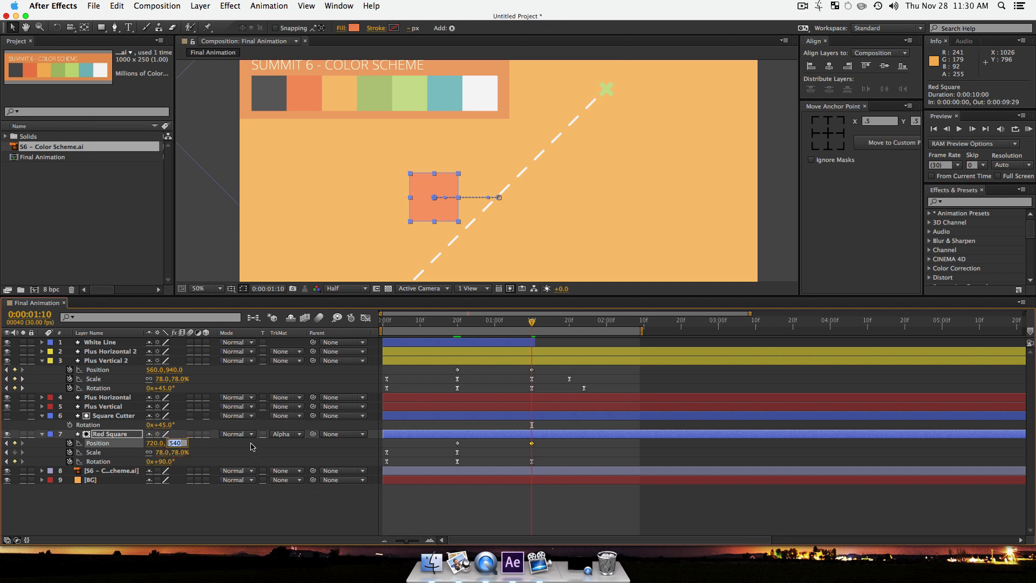
key(Right)
text(+240)
key(Return)
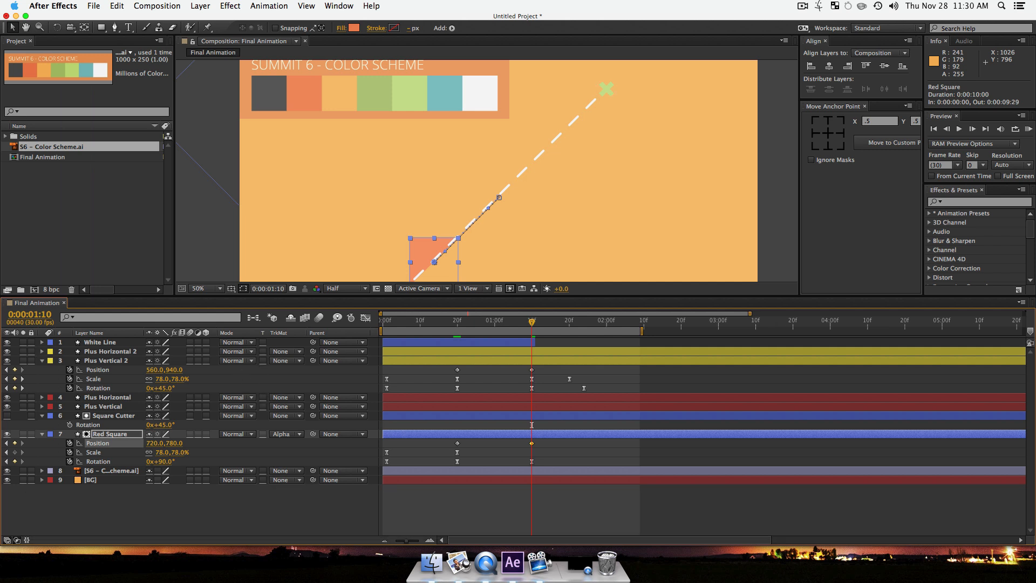
Step: Undo the last two Position value changes on Red Square
key(super+Tab)
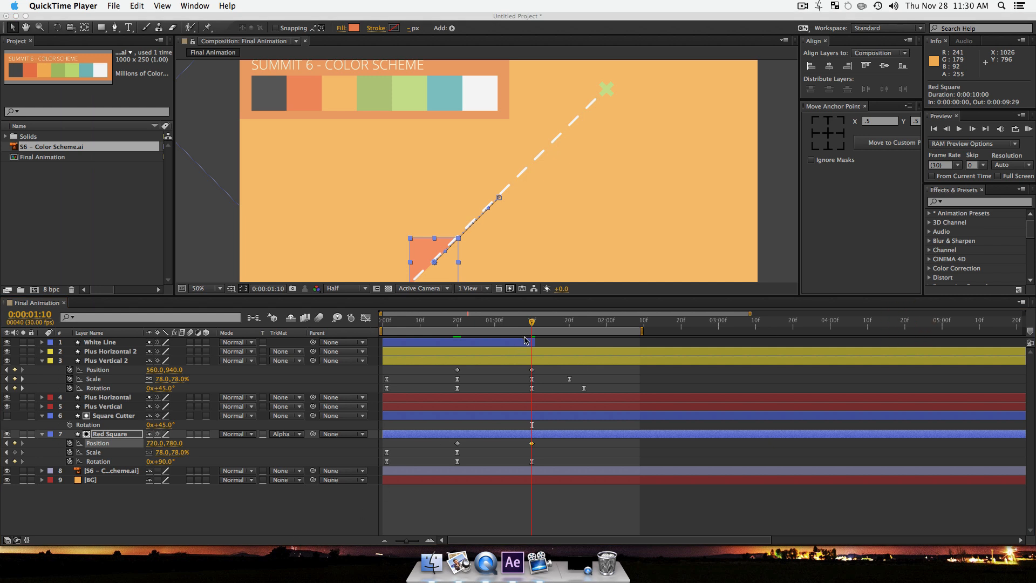
drag(532, 324, 532, 348)
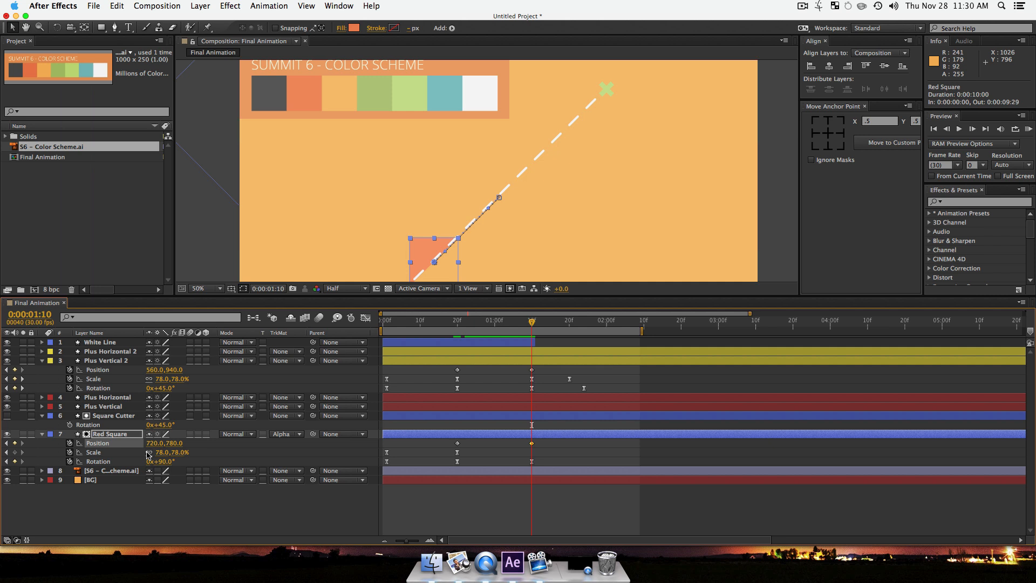
key(super+z)
key(super+z)
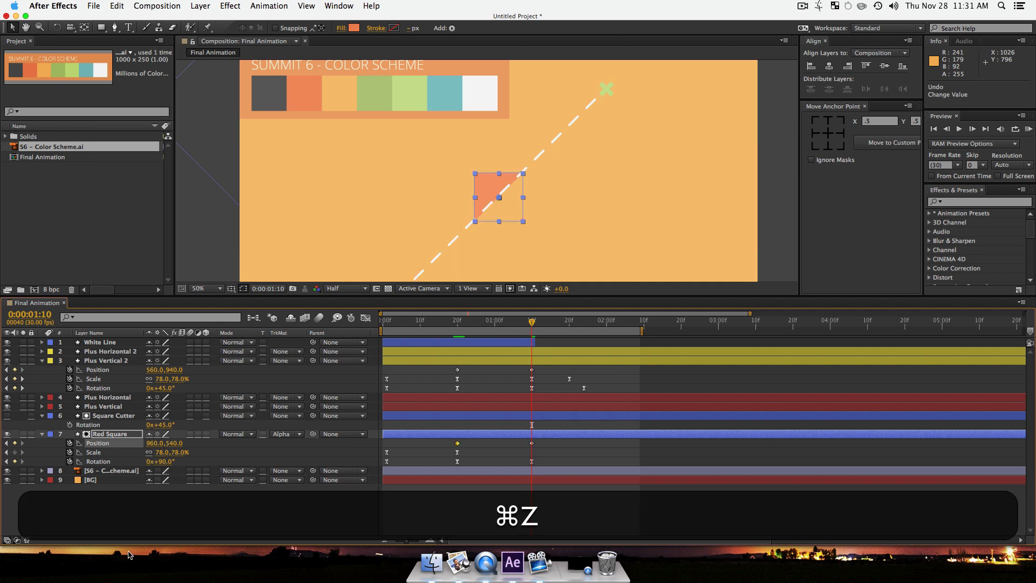
Step: Offset Red Square's Position at the 0:00:01:10 keyframe by -100 in X and +100 in Y, to 860, 640
click(163, 508)
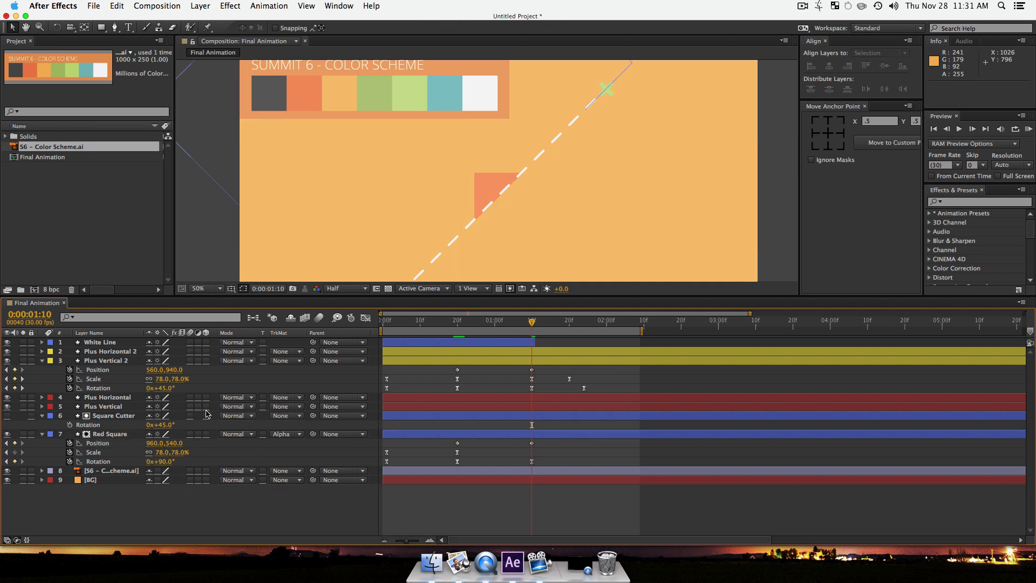
click(156, 443)
key(Right)
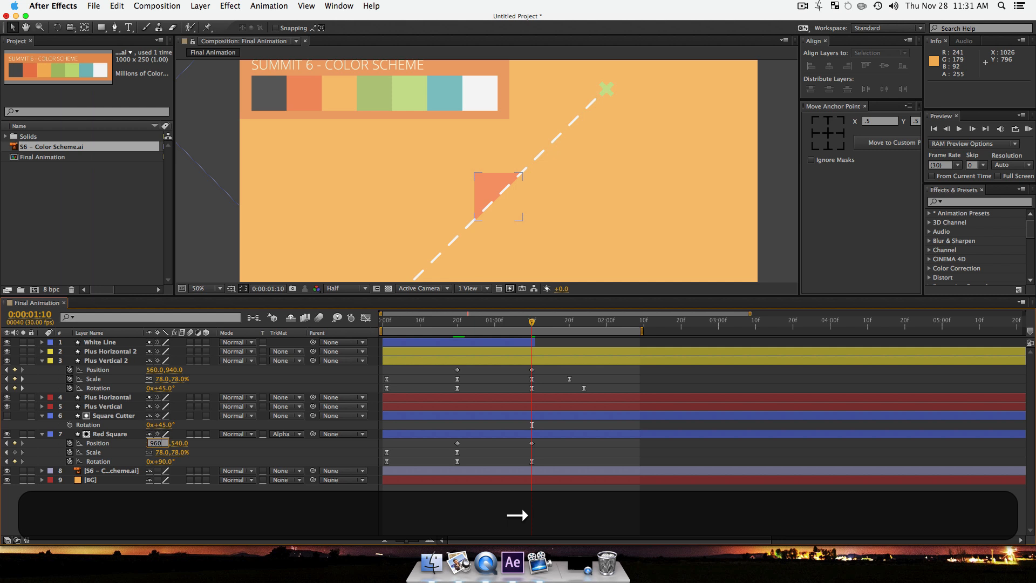
text(-100)
key(Return)
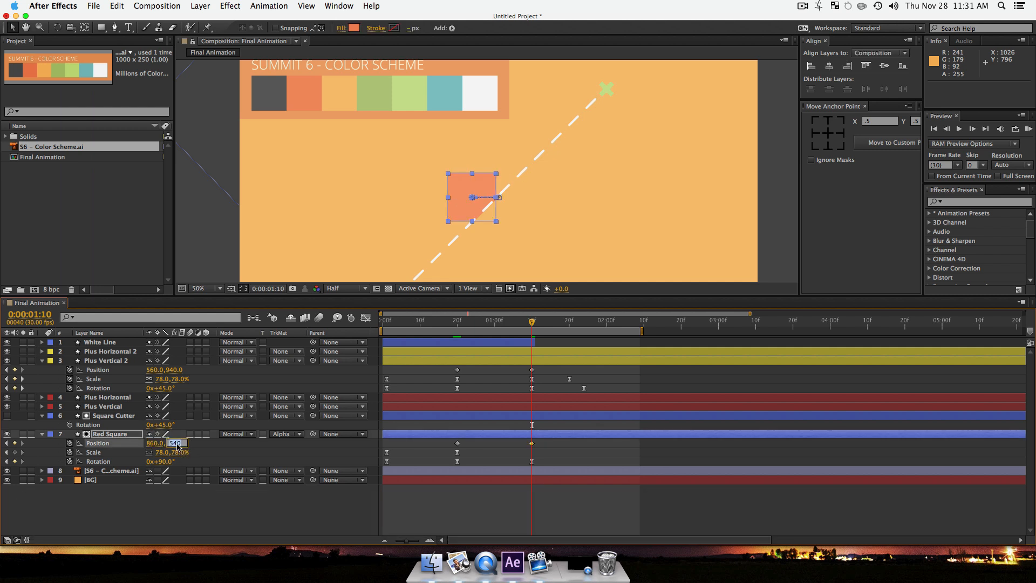
click(174, 443)
key(Right)
text(+100)
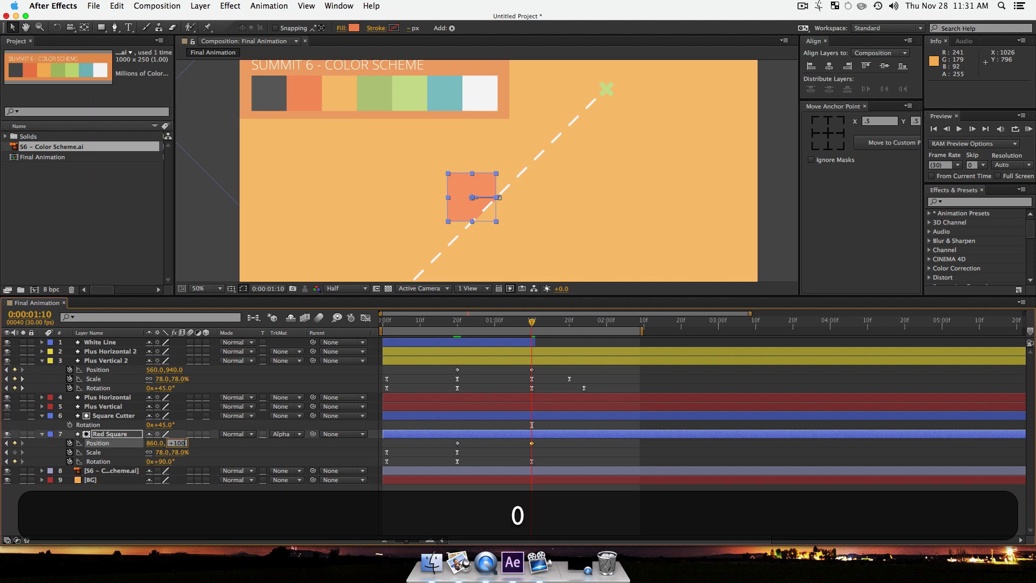
key(Return)
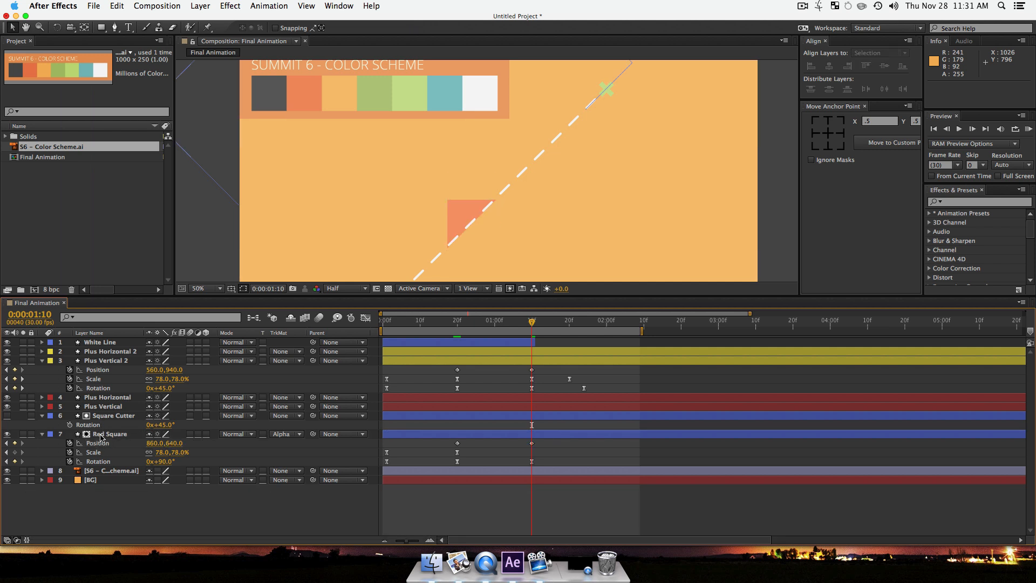
Step: Duplicate the Square Cutter and Red Square layers together and switch the duplicates' track matte to Alpha Inverted Matte
click(105, 433)
shift+click(107, 417)
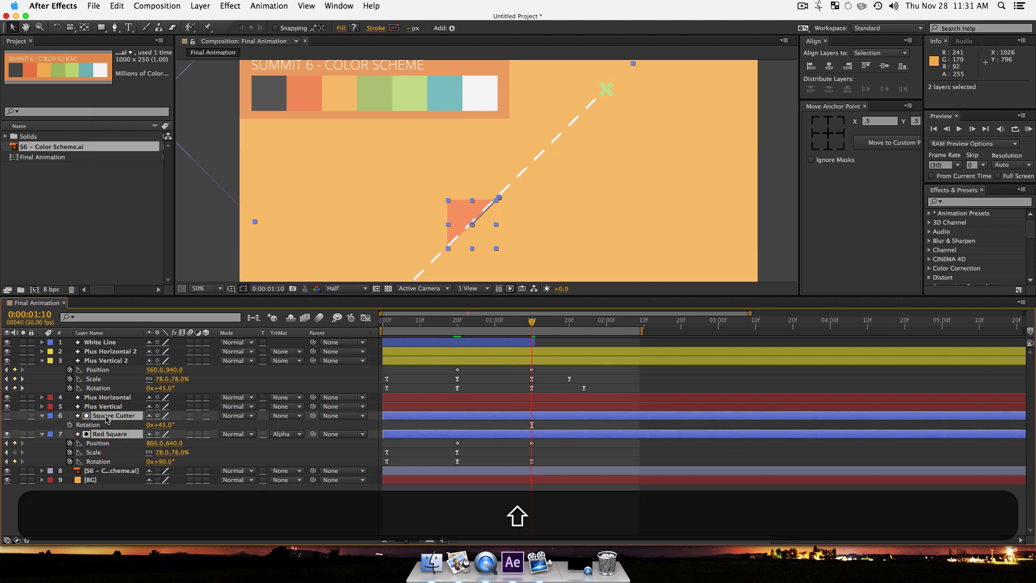
key(super+d)
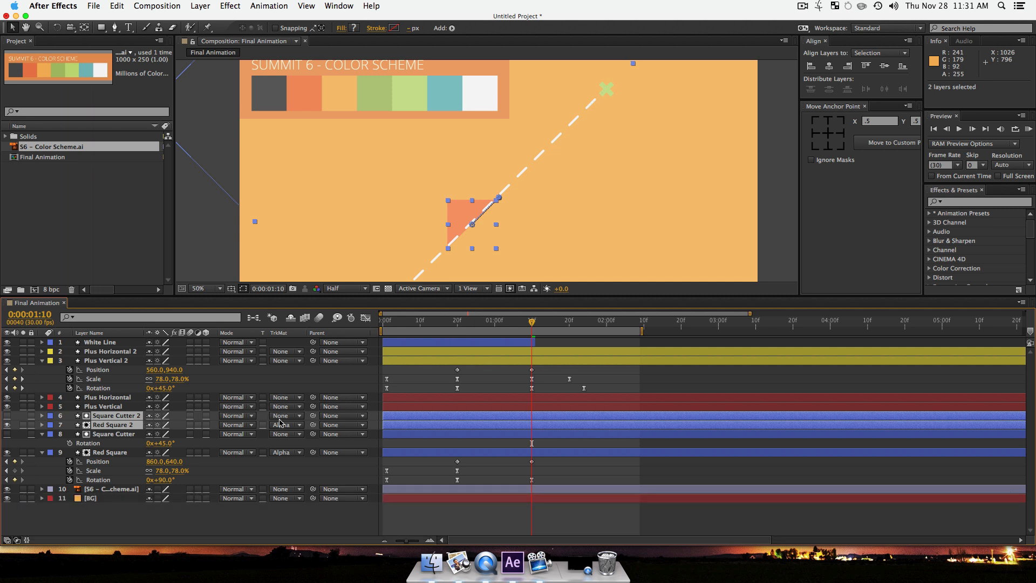
click(300, 426)
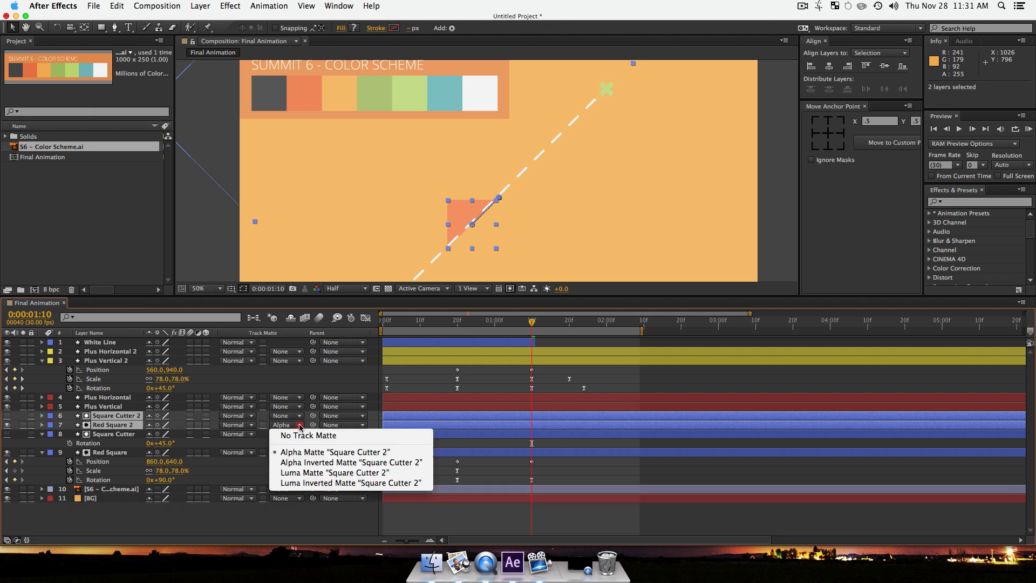
click(309, 463)
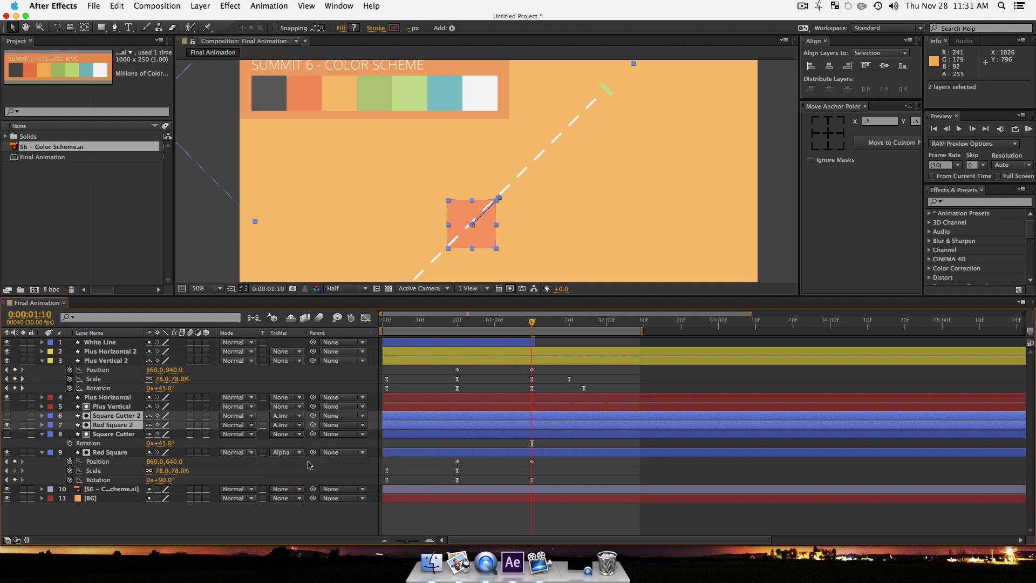
click(295, 519)
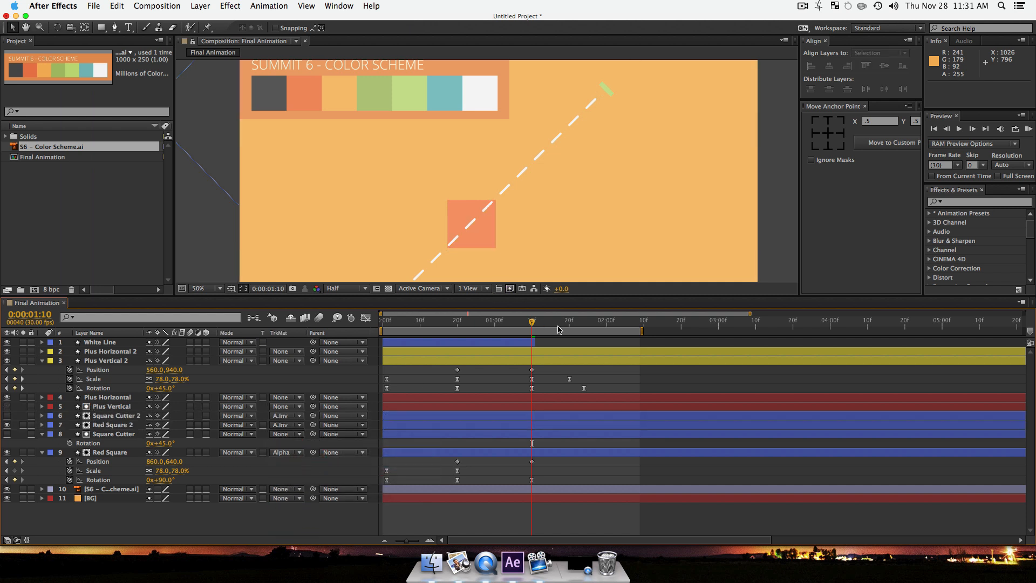
drag(531, 323, 554, 324)
key(j)
Step: Assign the Peach label colour to the Square Cutter 2 and Red Square 2 layers
click(155, 461)
click(109, 435)
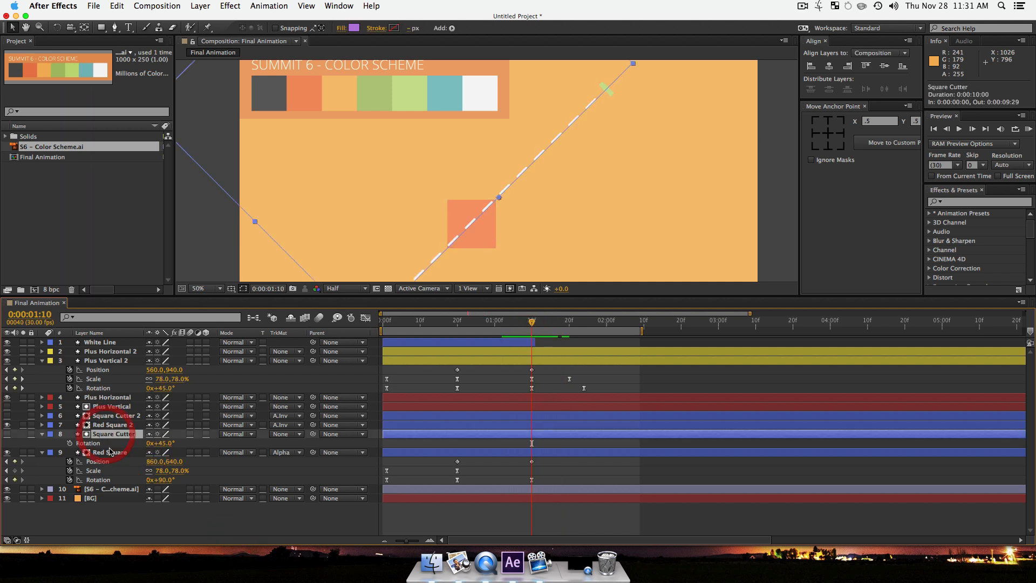
click(110, 425)
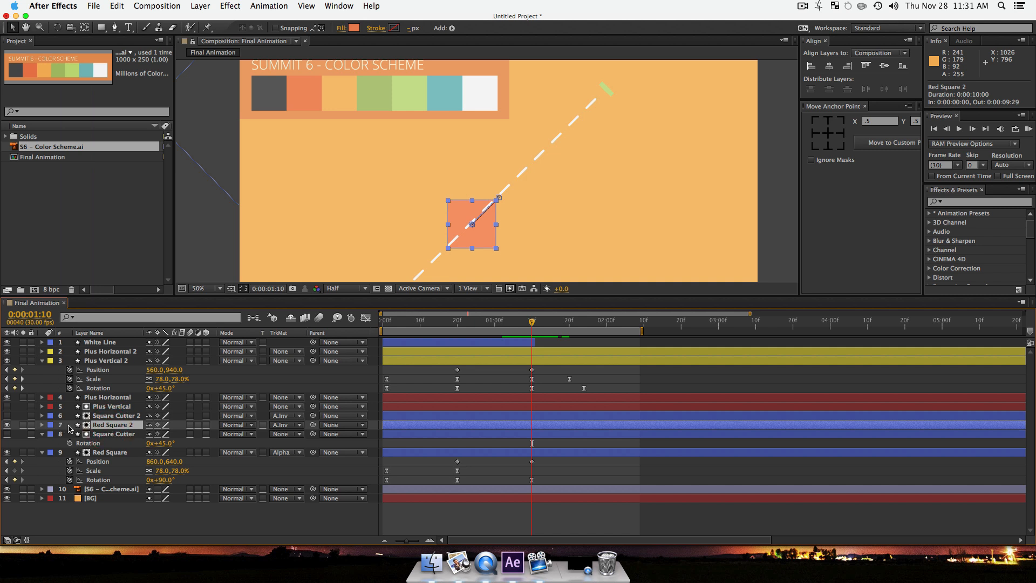
shift+click(57, 416)
click(54, 416)
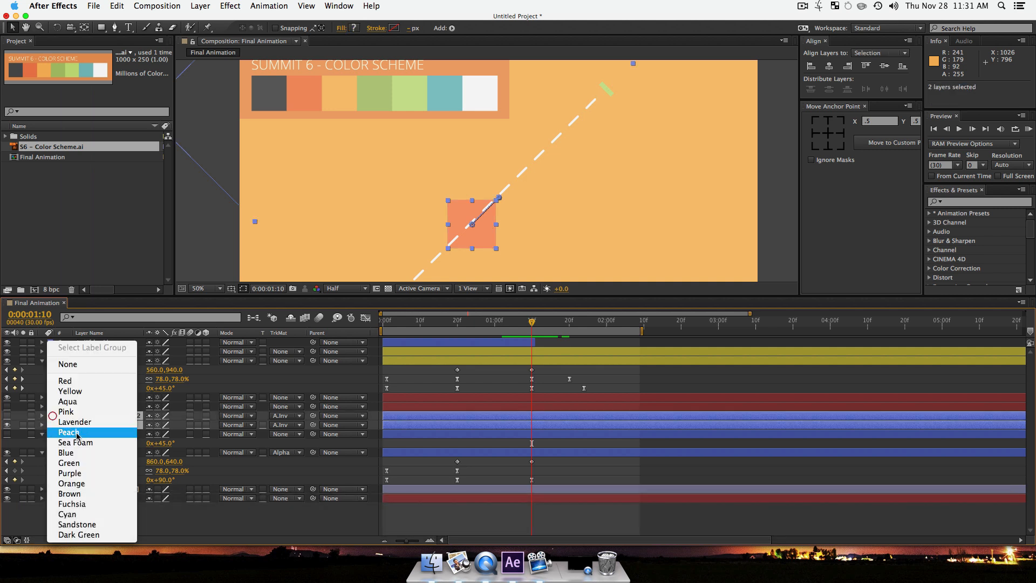
click(75, 433)
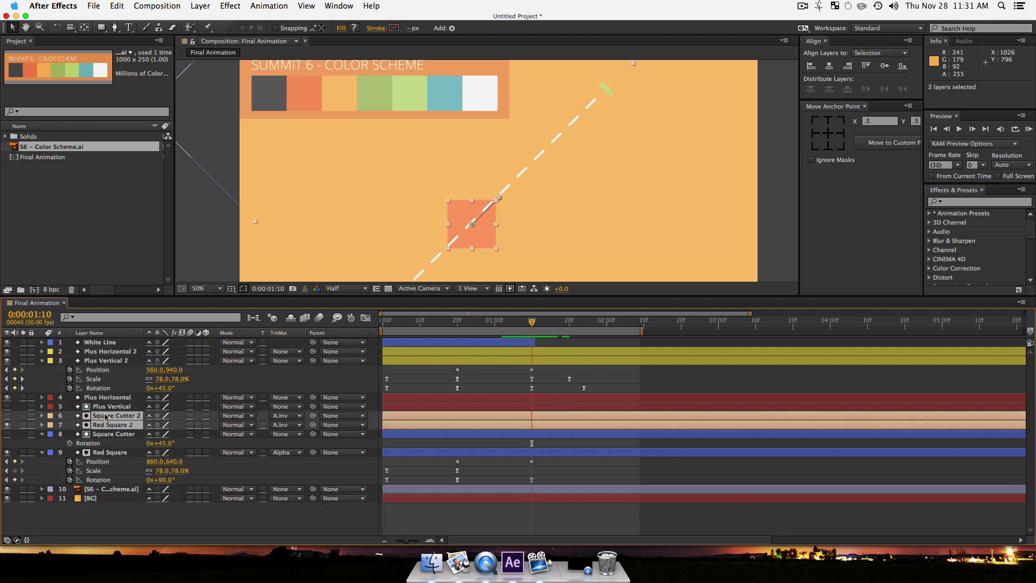
Step: Reveal Red Square 2's keyframed properties and delete its Position keyframe at 0:00:01:10
key(p)
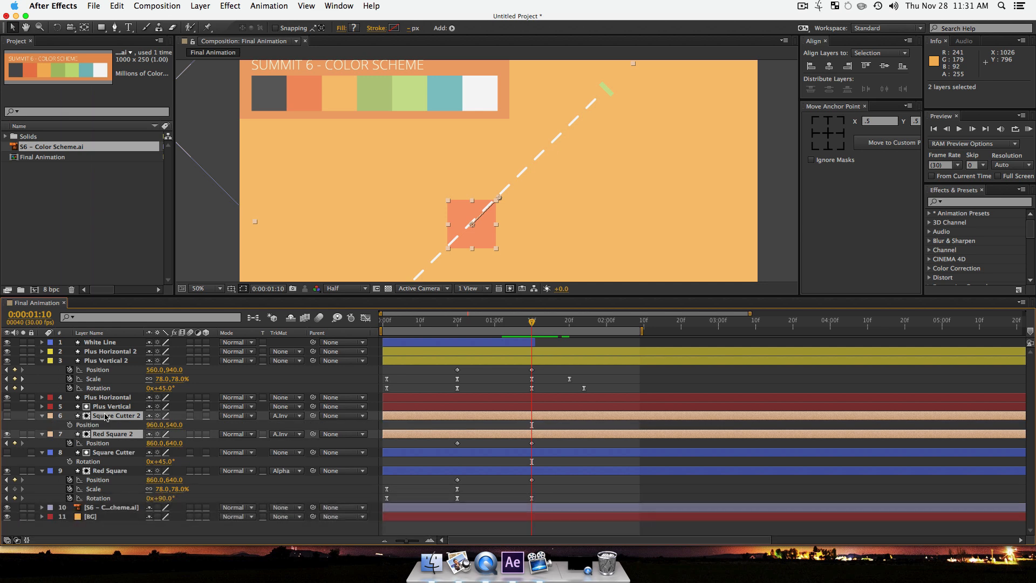
key(u)
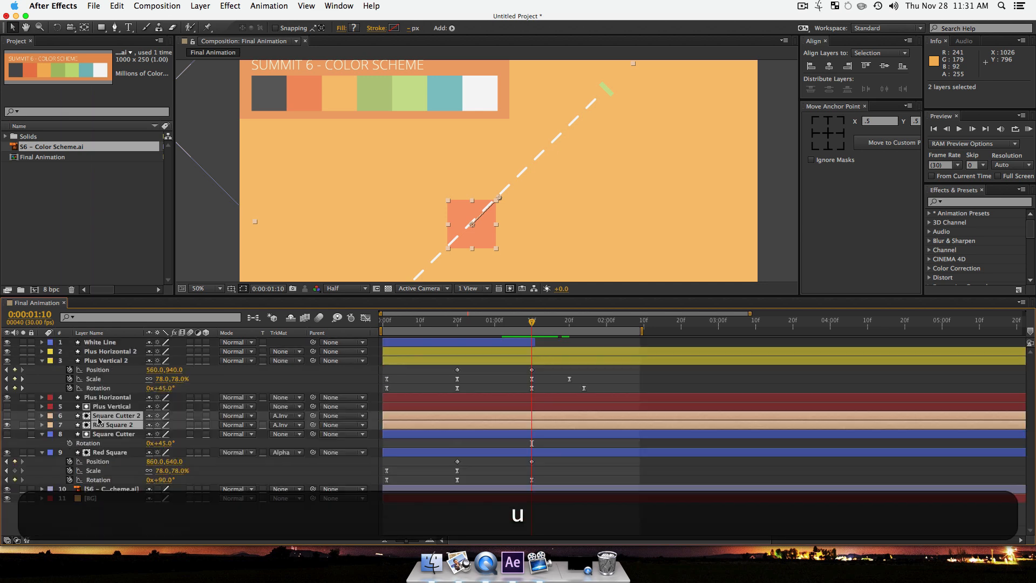
key(u)
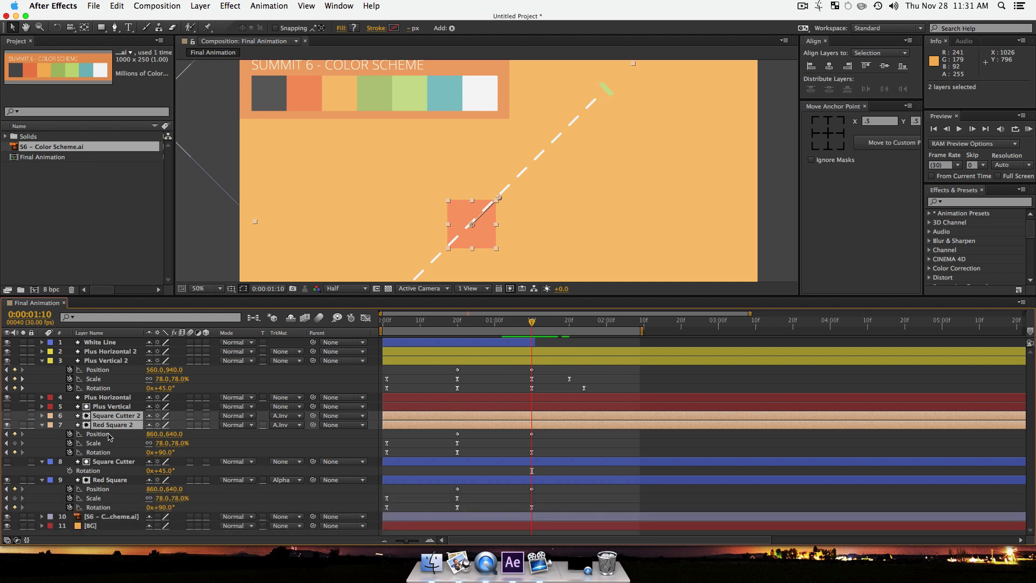
click(99, 435)
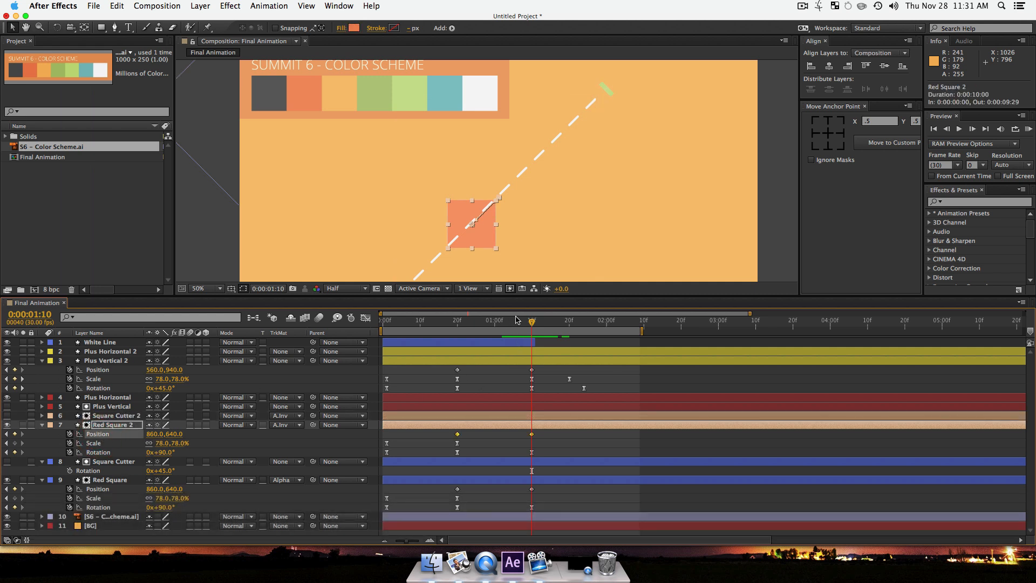
click(542, 443)
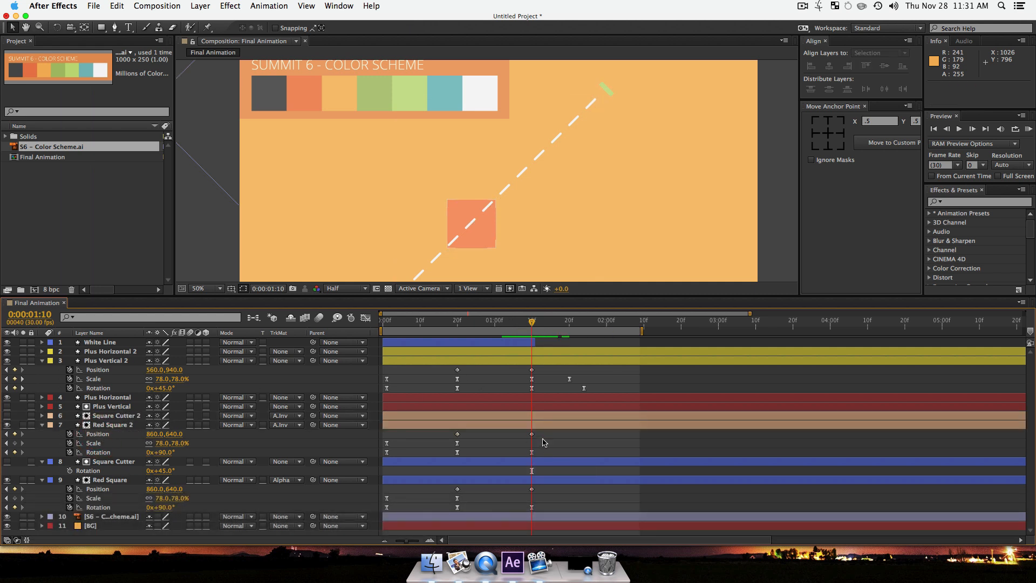
click(528, 435)
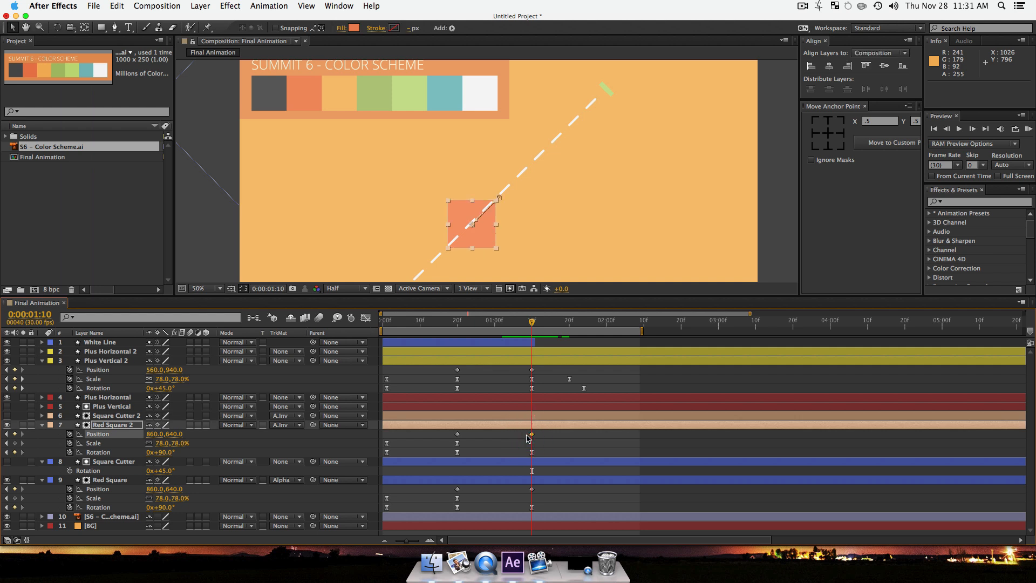
key(BackSpace)
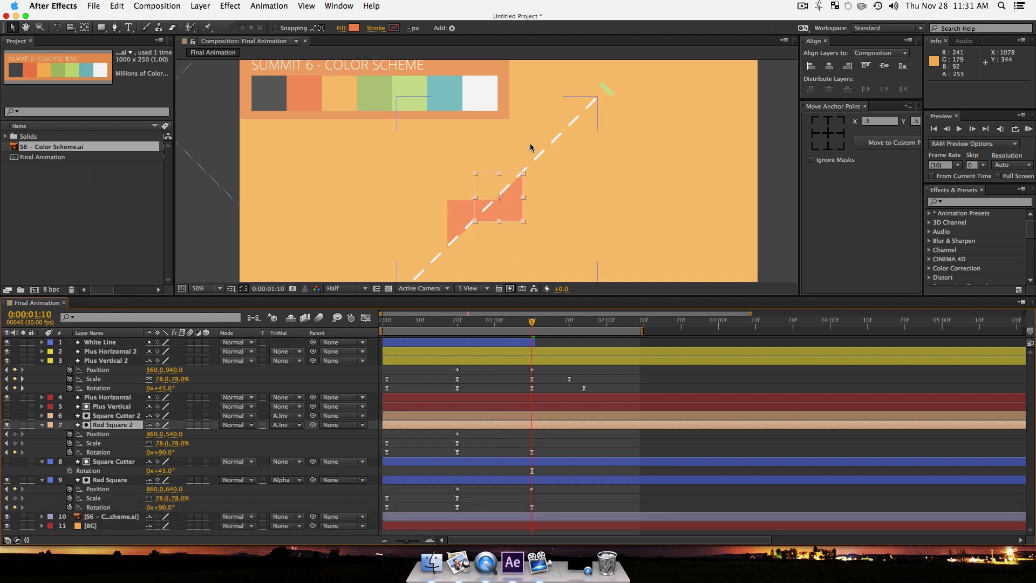
Step: Offset Red Square 2's Position at 0:00:01:10 by +100 in X and -100 in Y, to 1060, 440
click(155, 434)
key(Right)
text(+1)
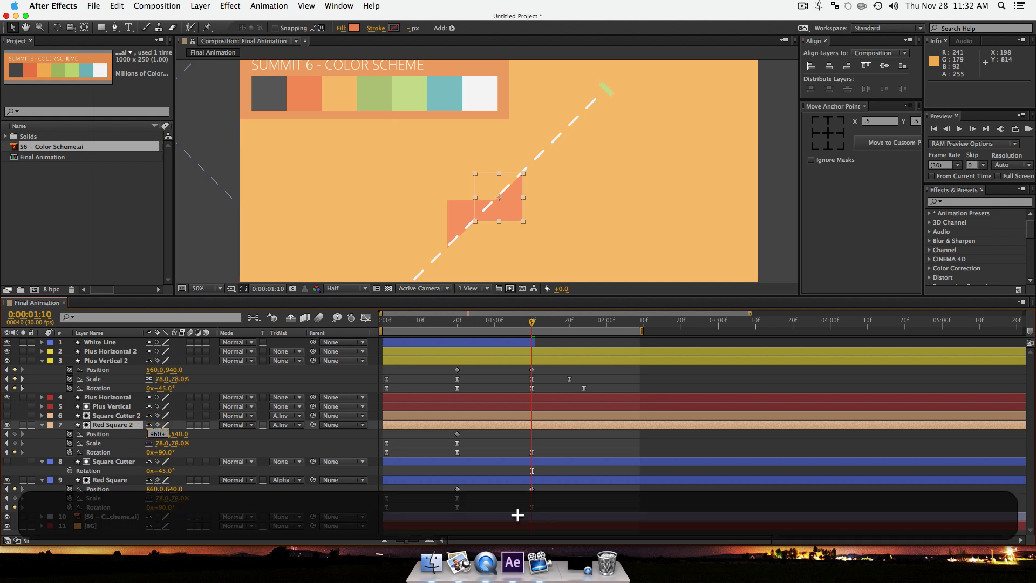
text(00)
key(Return)
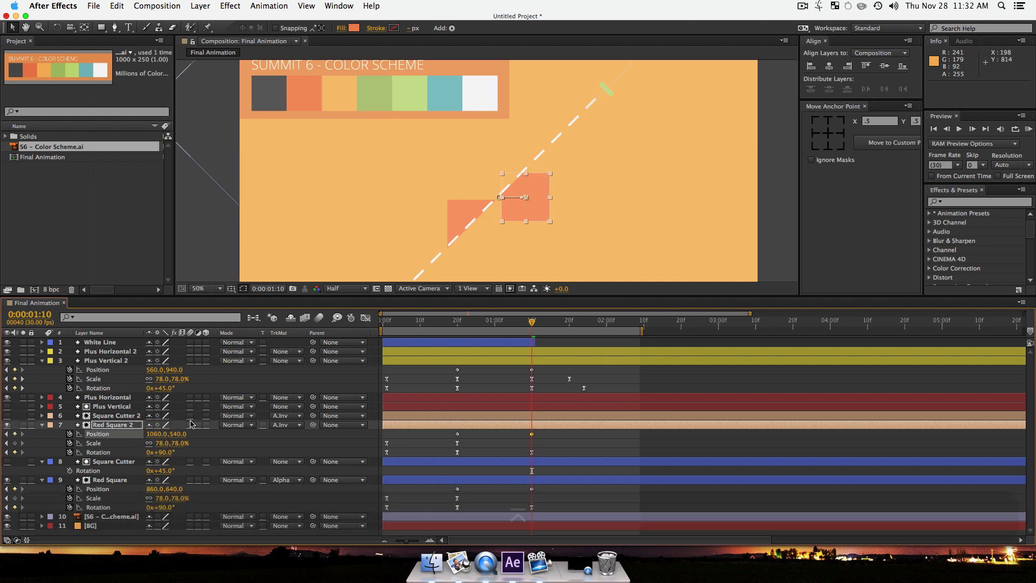
key(Right)
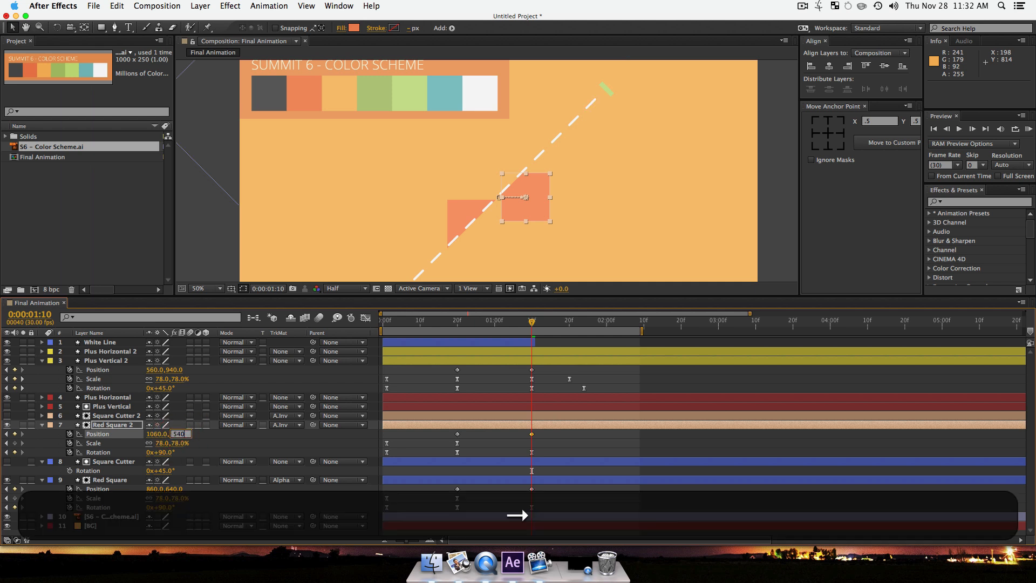
key(Return)
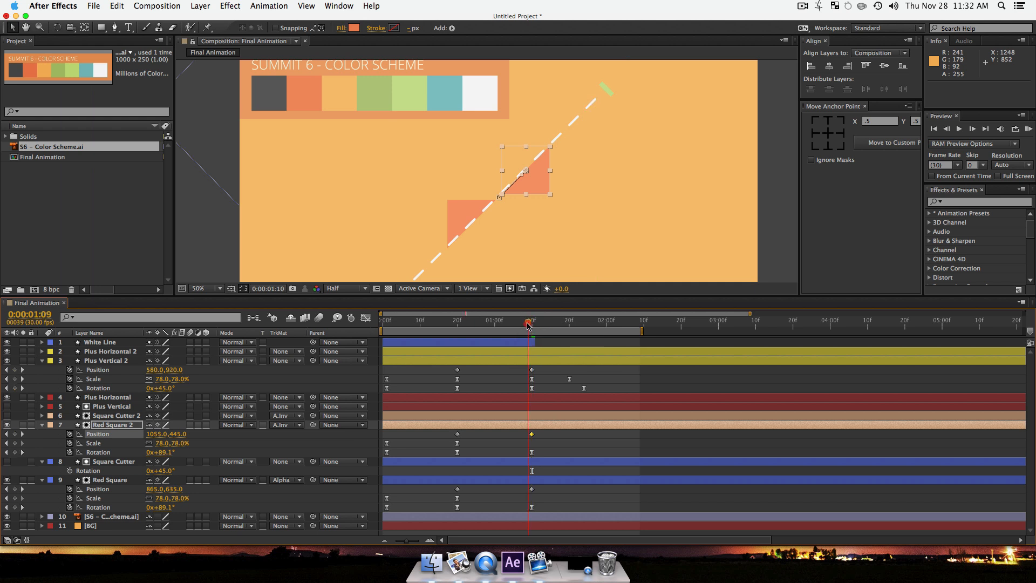
mouse_move(532, 323)
mouse_down()
mouse_move(462, 348)
mouse_move(533, 340)
mouse_up()
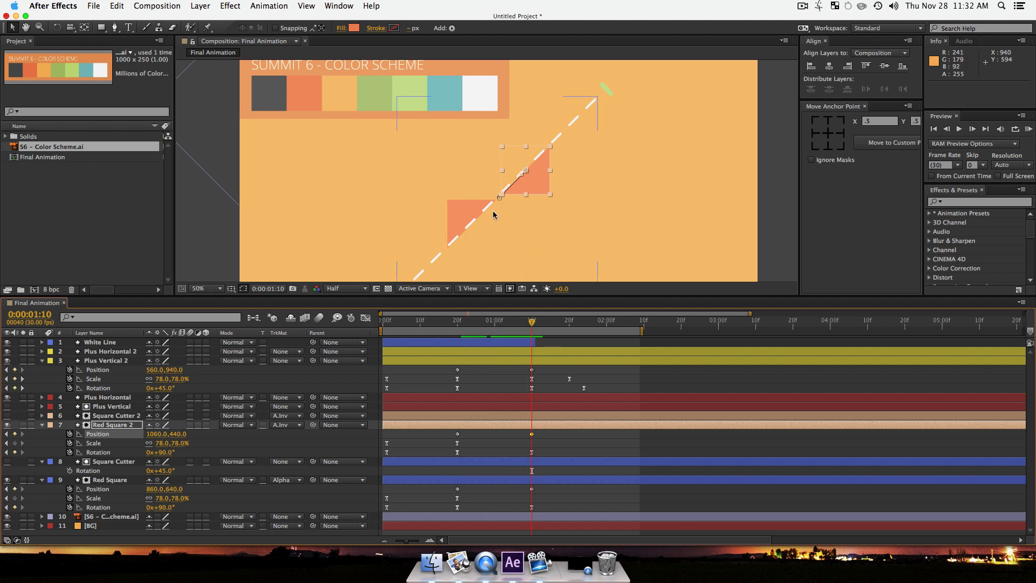
Step: Offset Red Square 2's Position at 0:00:01:10 by -50 in X and +50 in Y, to 1010, 490
click(159, 434)
key(Right)
text(-50)
key(Return)
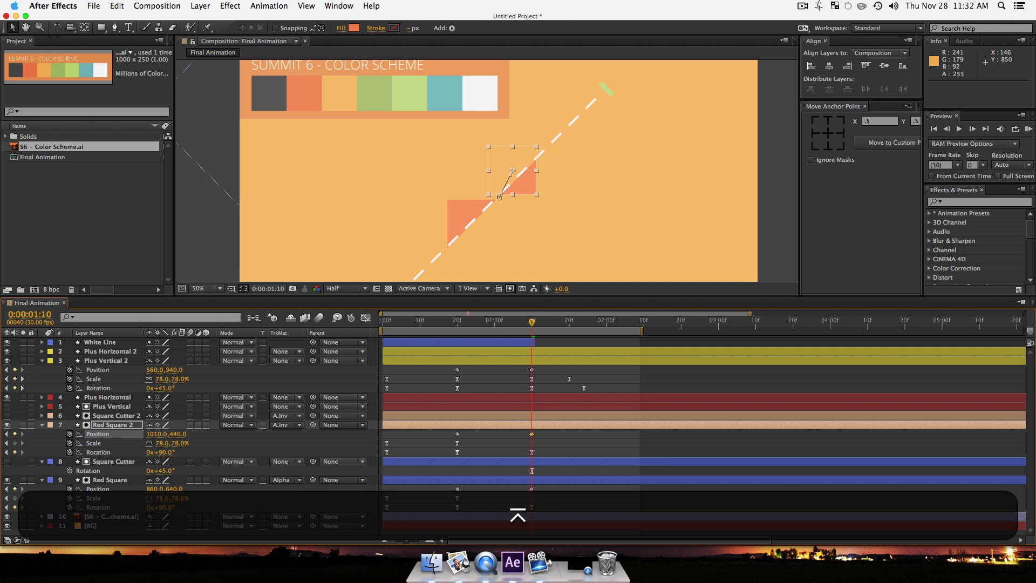
click(182, 434)
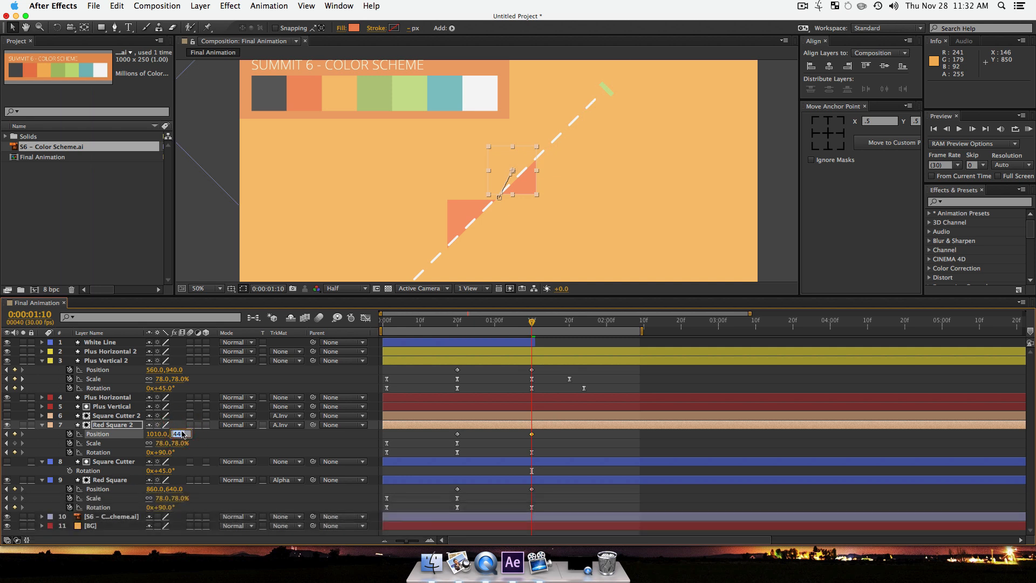
key(Right)
text(+50)
key(Return)
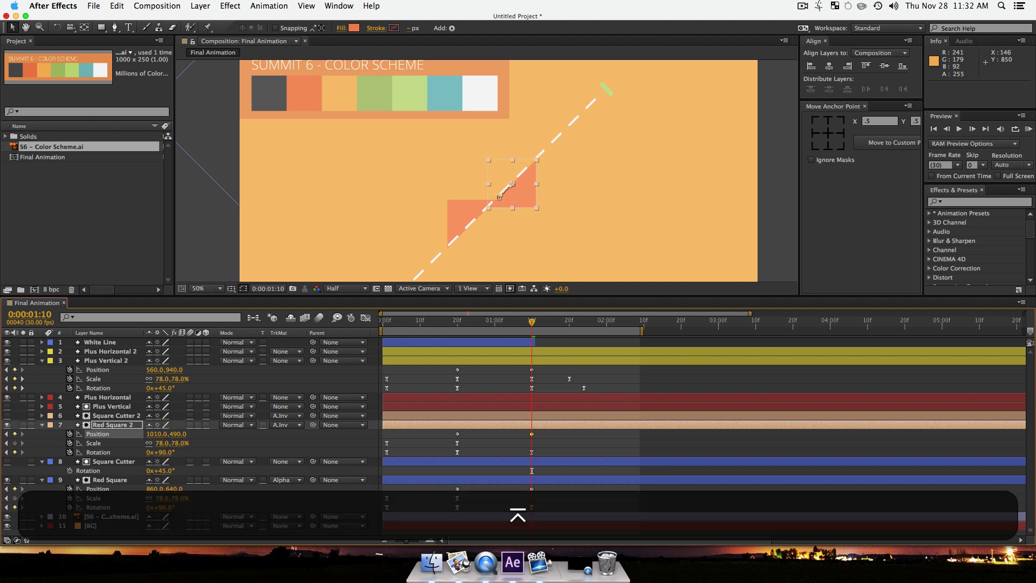
Step: Offset Red Square's Position at 0:00:01:10 by +50 in X and -50 in Y, to 910, 590
click(156, 489)
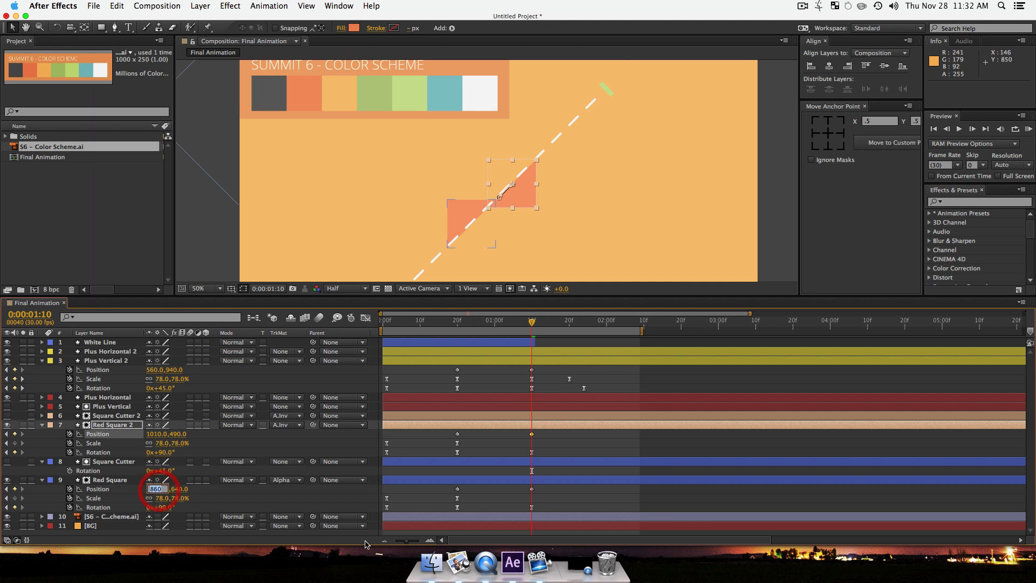
key(Right)
text(+50)
key(Return)
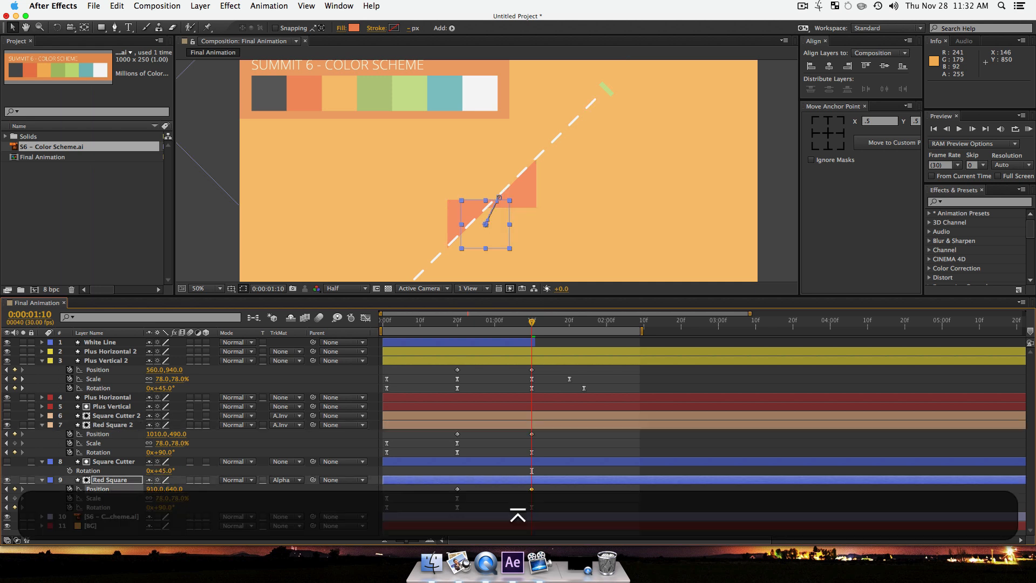
click(175, 488)
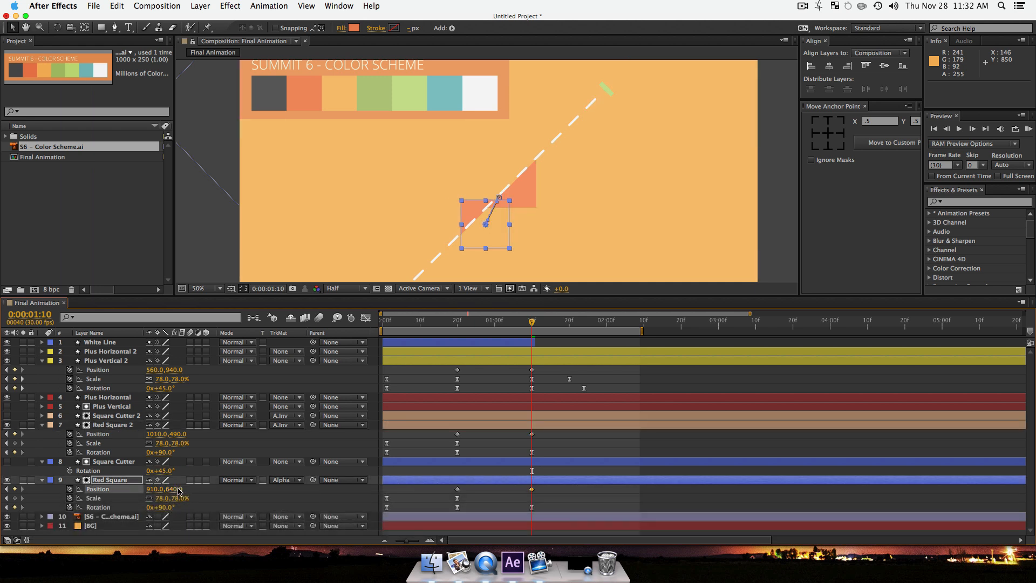
key(Right)
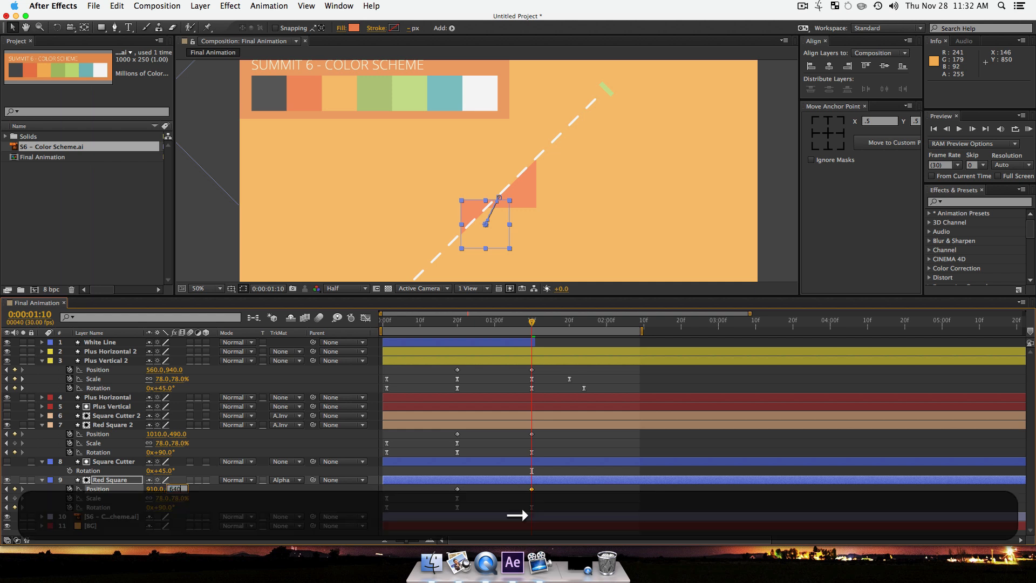
text(-50)
key(Return)
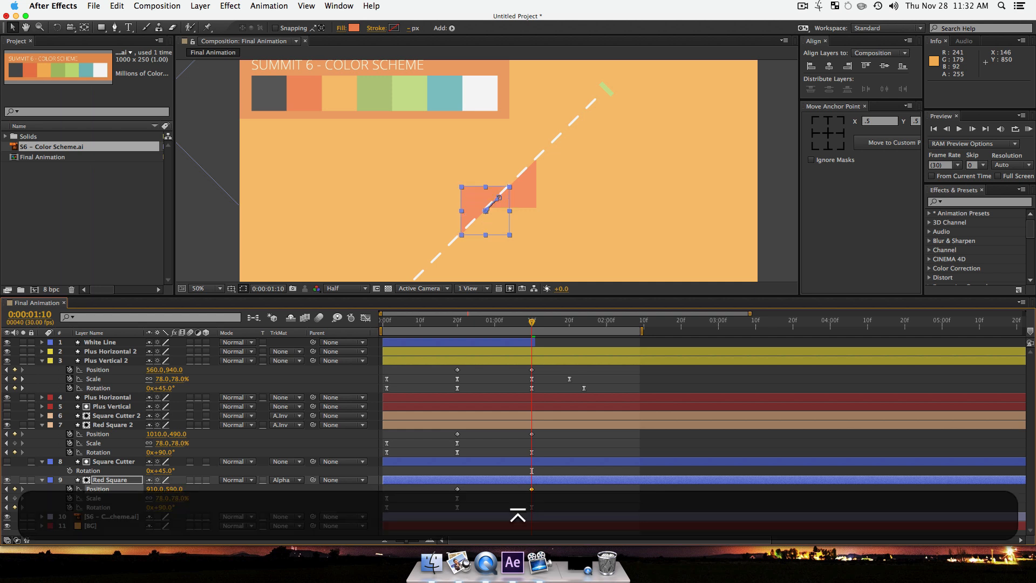
click(168, 537)
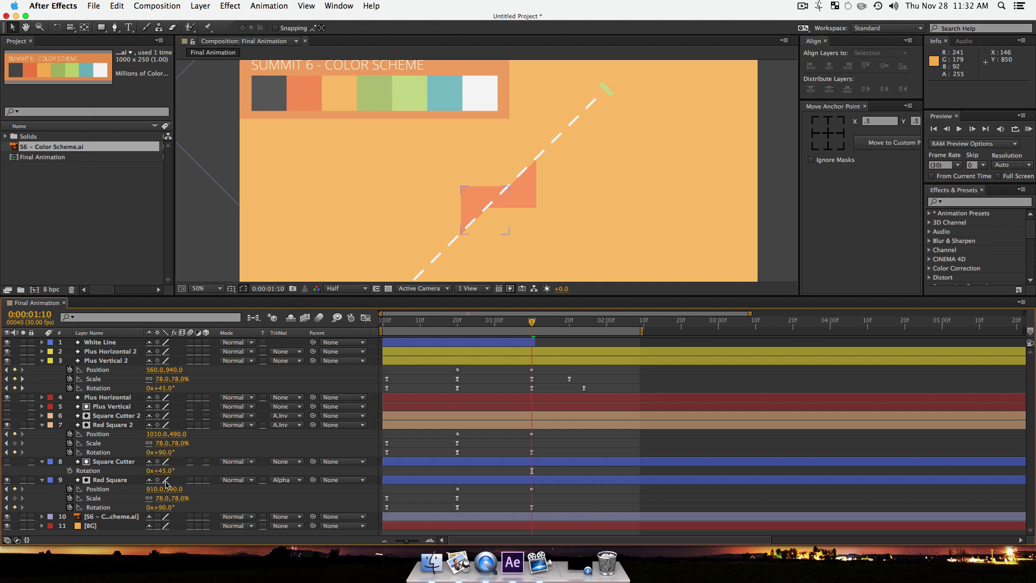
Step: Hide the White Line layer and inspect the seam between the two red square halves up close
click(106, 463)
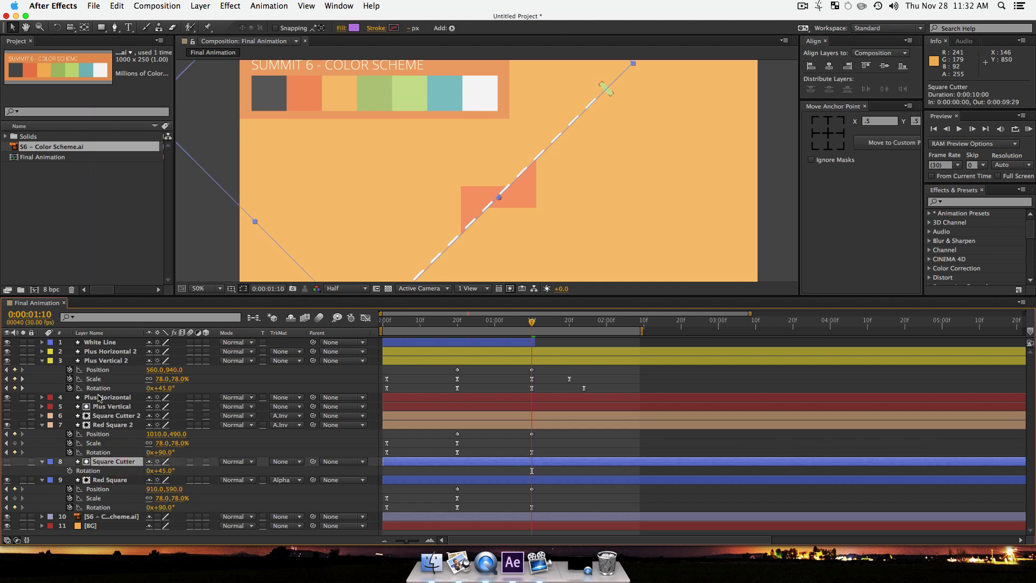
key(z)
click(485, 203)
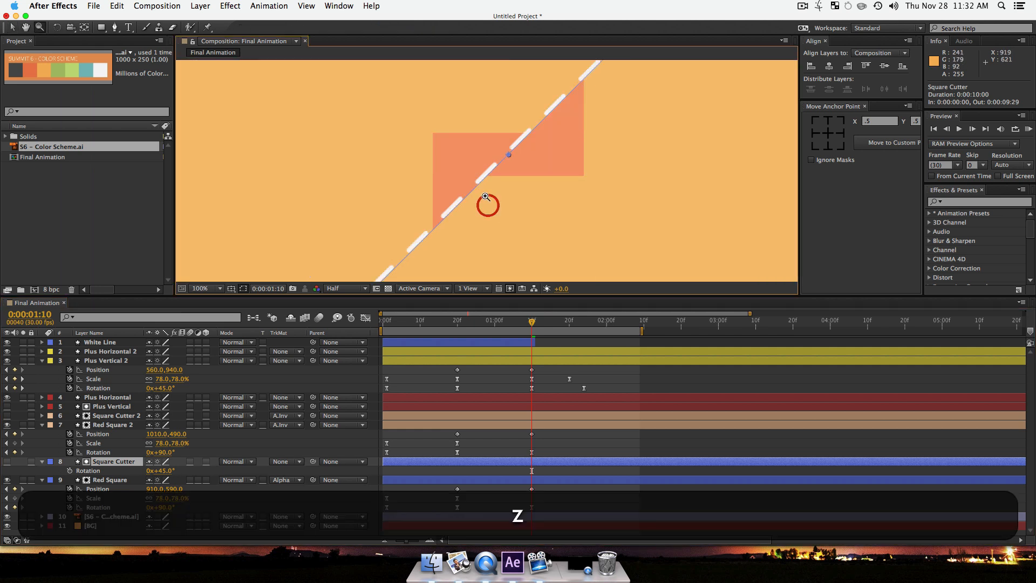
click(484, 182)
scroll(509, 170, up, 3)
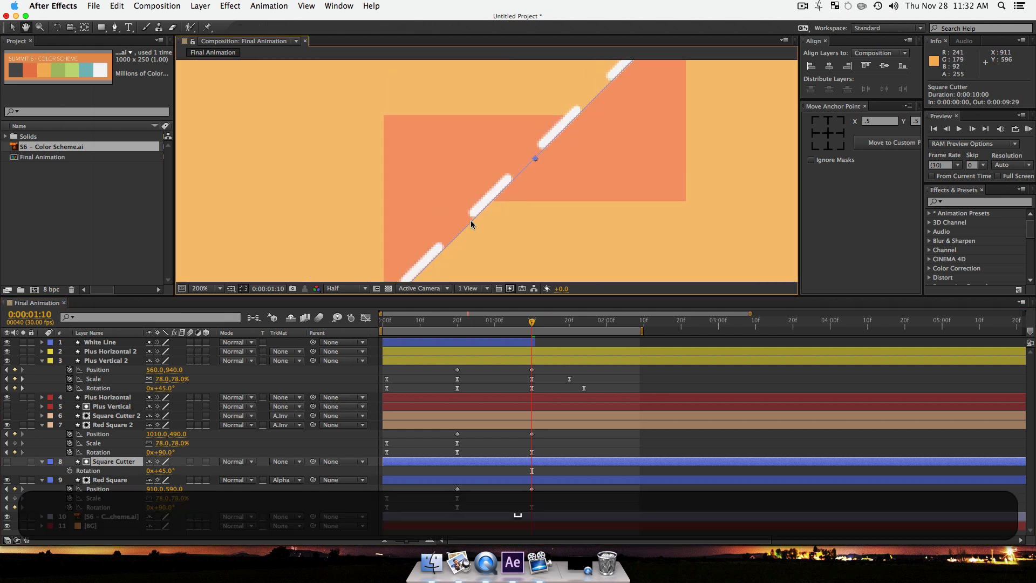
click(7, 351)
click(7, 342)
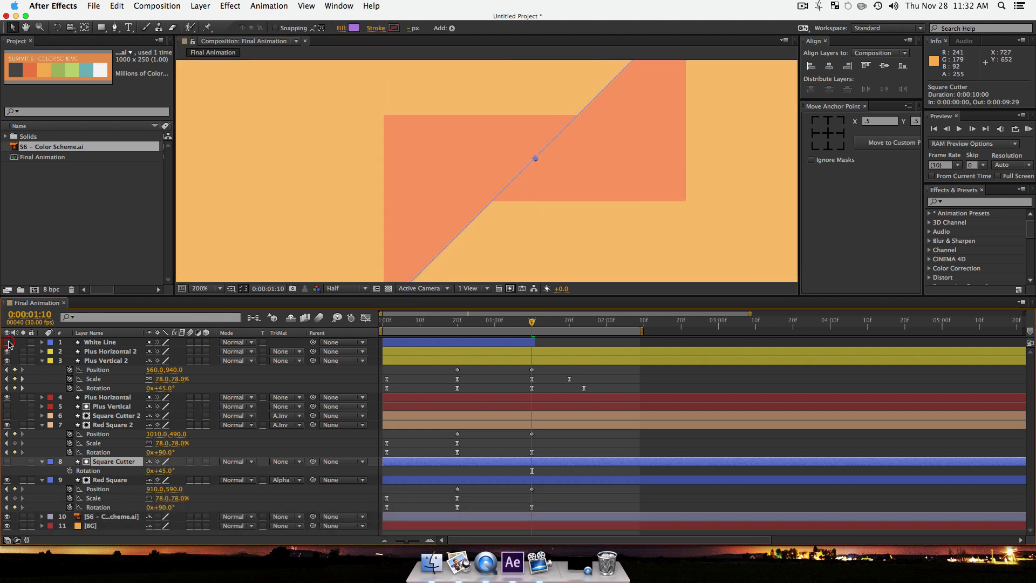
key(F2)
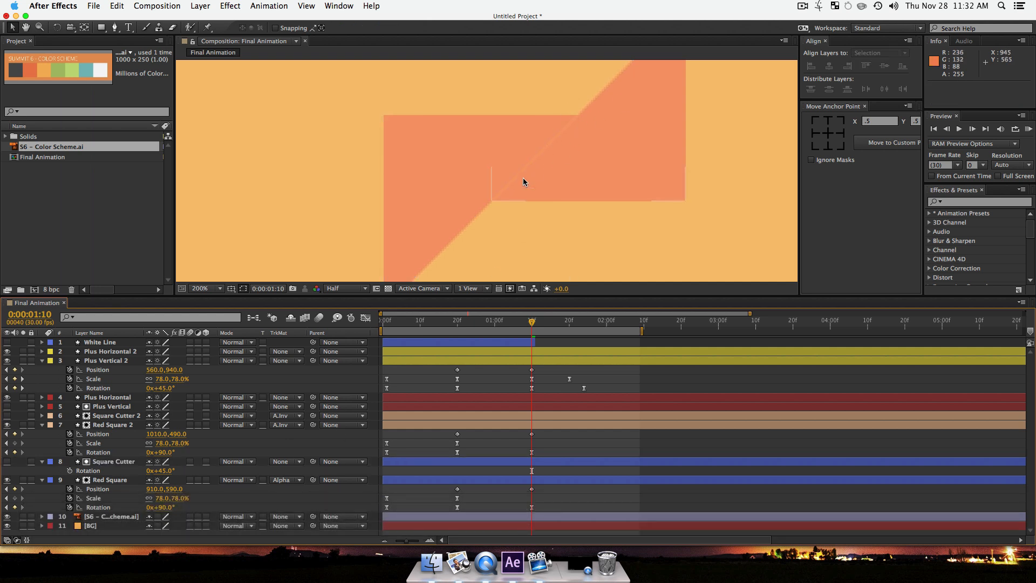
Step: Nudge Square Cutter 1 px to the right and Square Cutter 2 1 px to the left to close the seam
click(110, 463)
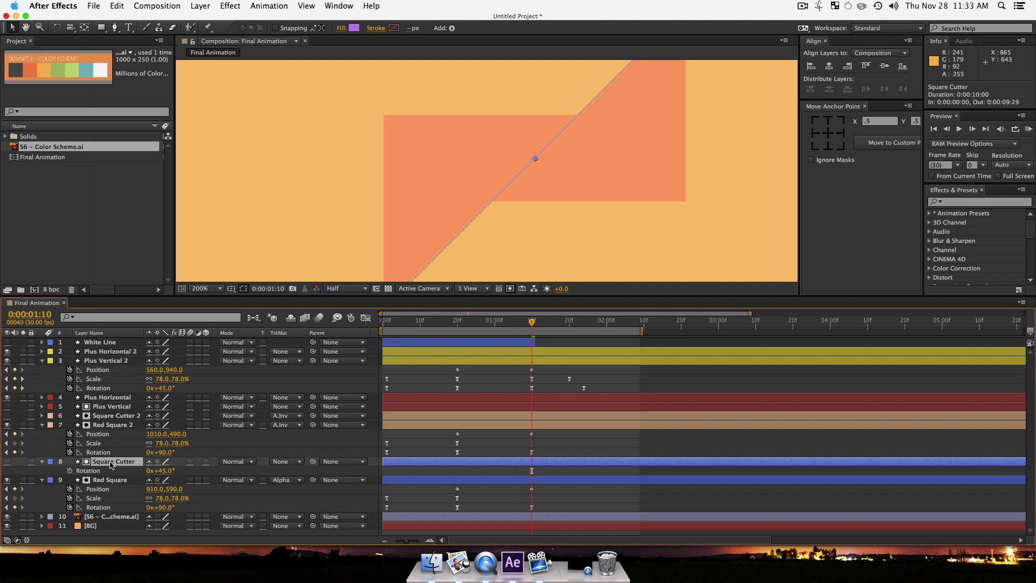
key(Right)
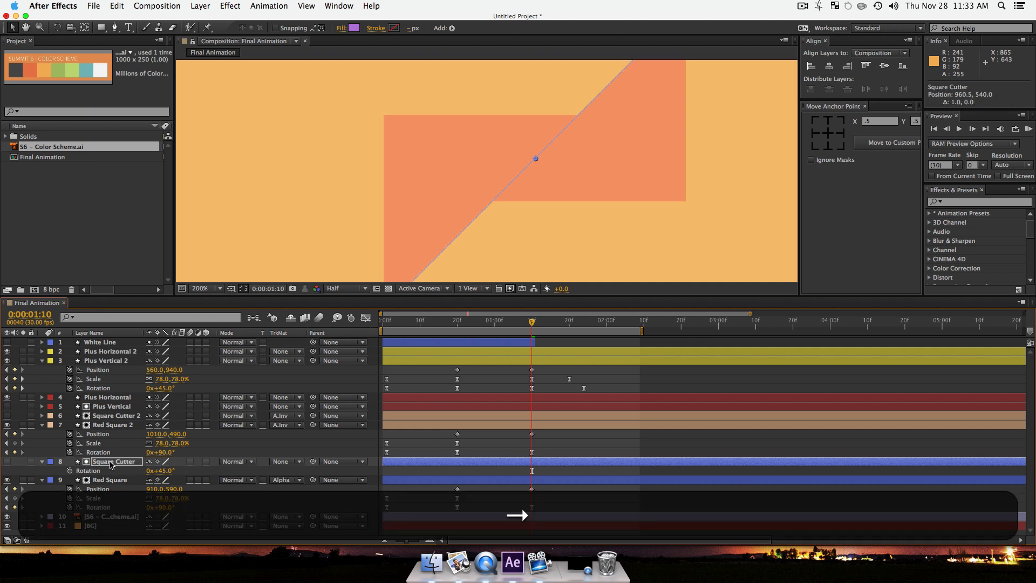
click(110, 417)
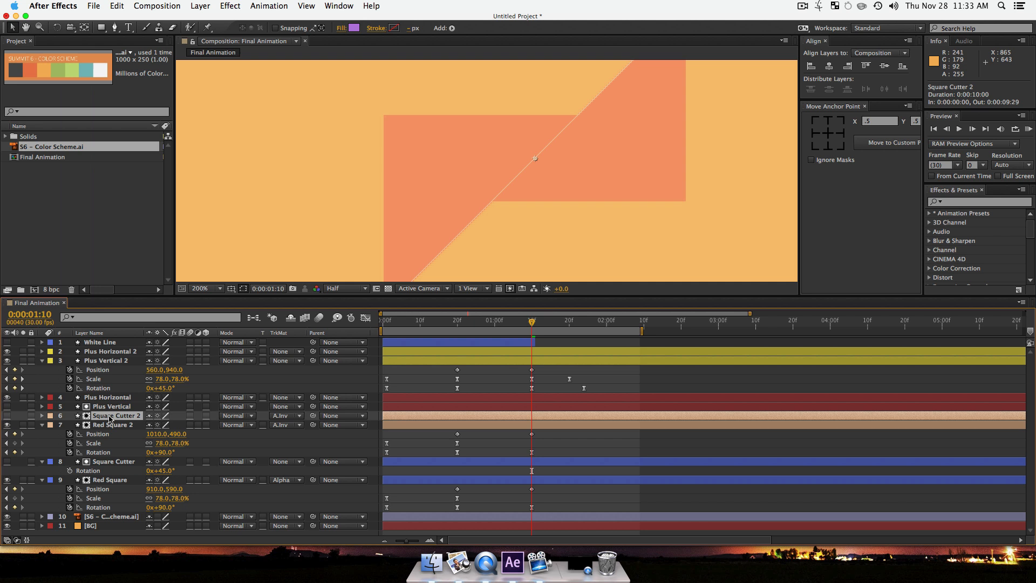
key(Left)
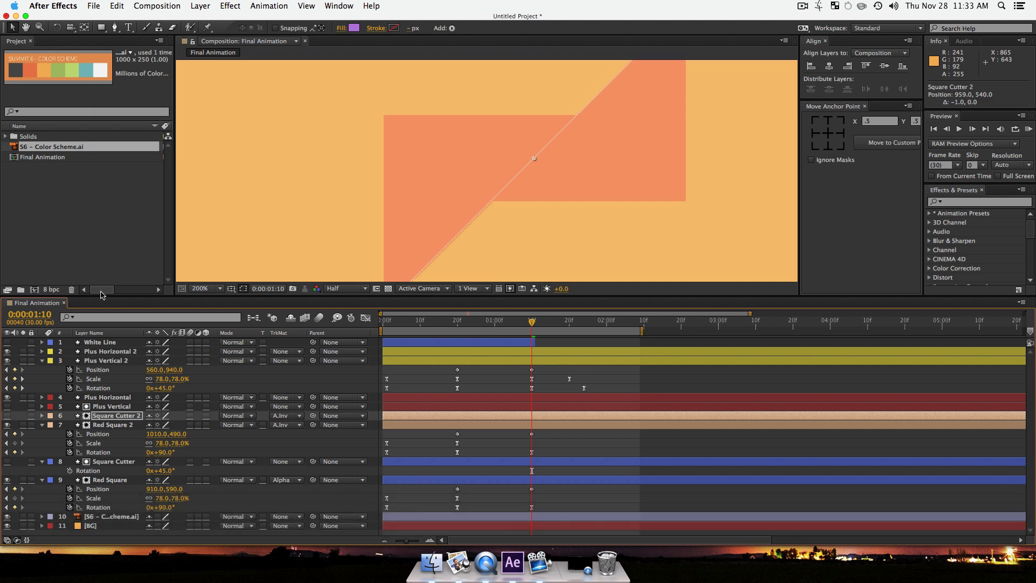
key(F2)
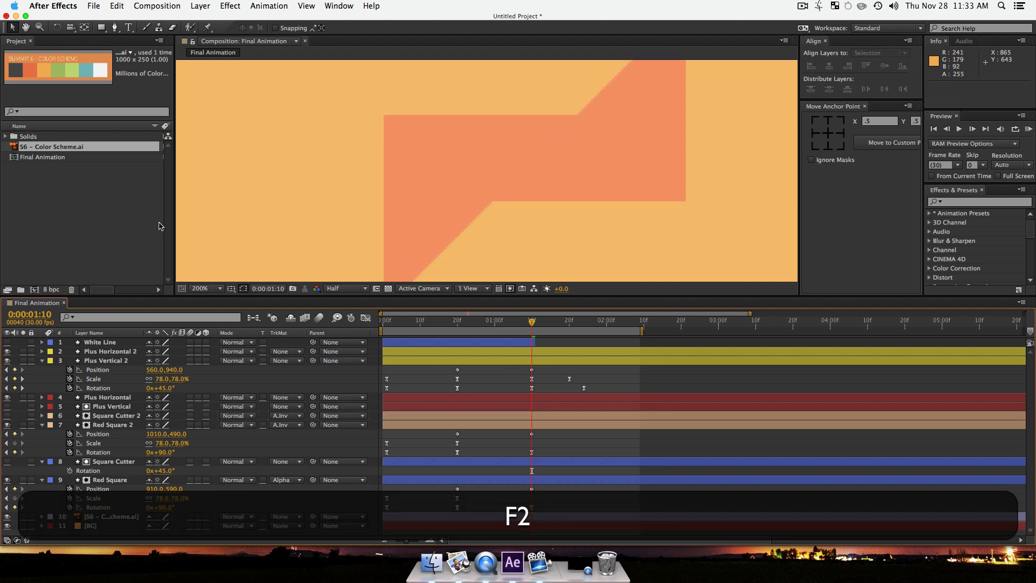
Step: View the whole composition and scrub around 0:00:01:10 to check the split square and the plus shapes
key(z)
alt+click(547, 165)
alt+click(499, 162)
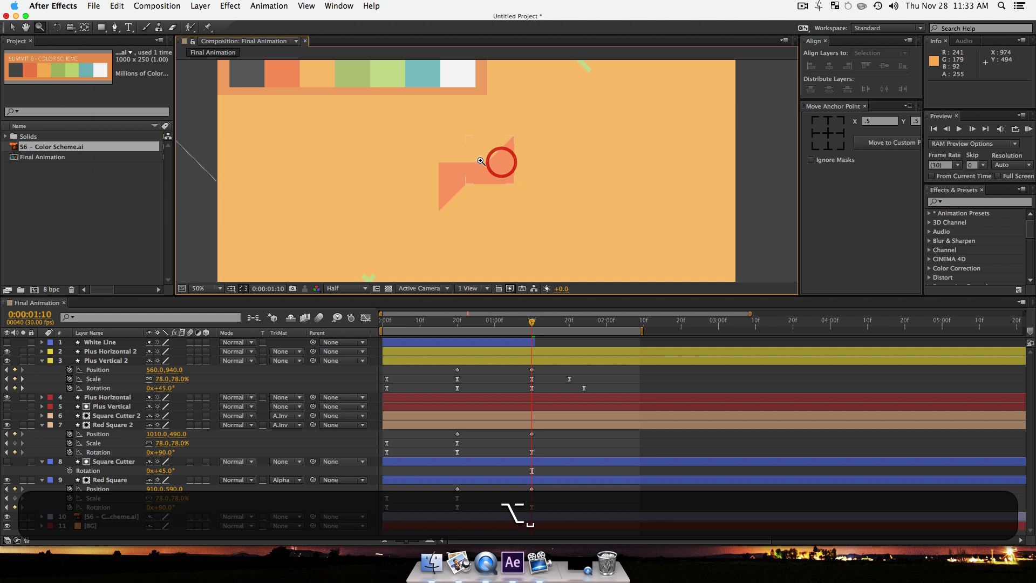
alt+click(495, 191)
key(v)
click(492, 205)
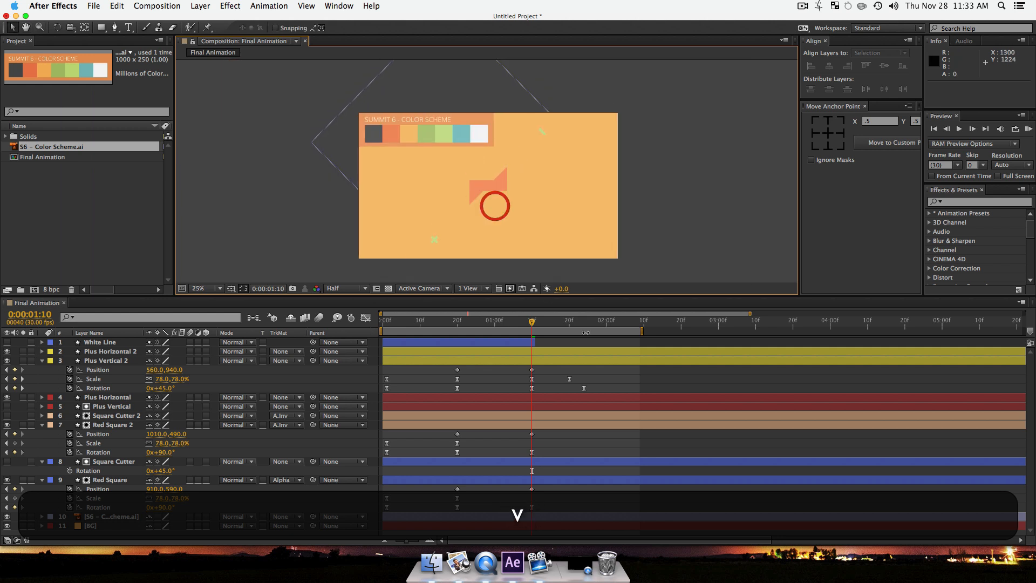
drag(532, 327, 533, 354)
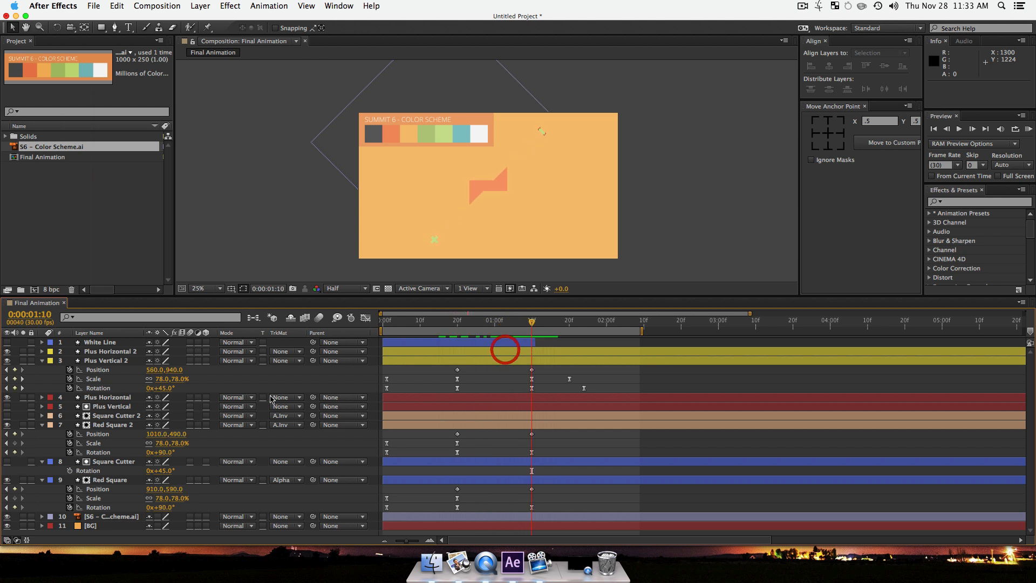
Step: Remove the track matte that uses Plus Vertical from Square Cutter 2 and make the Plus Vertical layer visible again
click(124, 351)
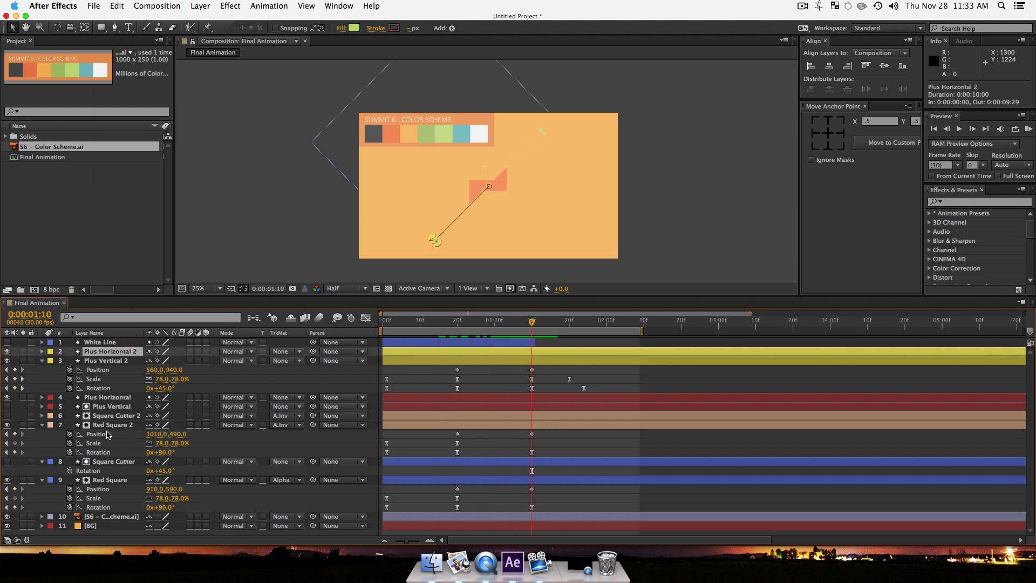
click(113, 399)
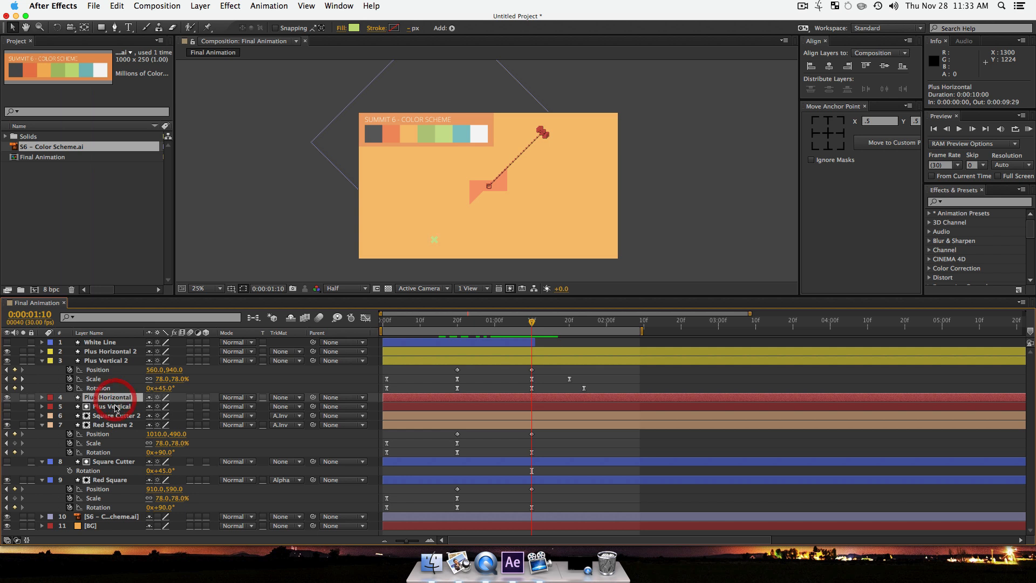
click(116, 407)
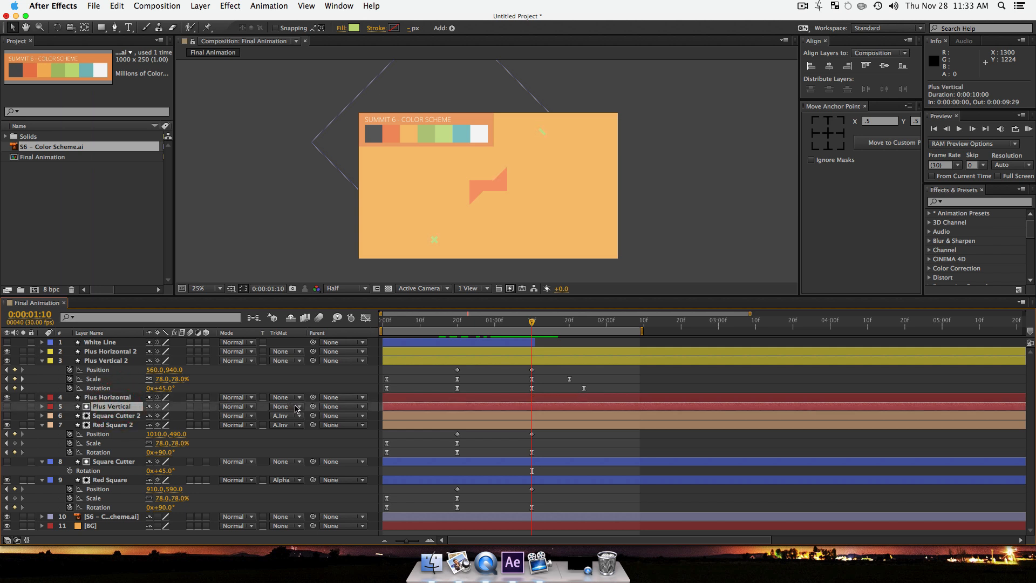
click(301, 415)
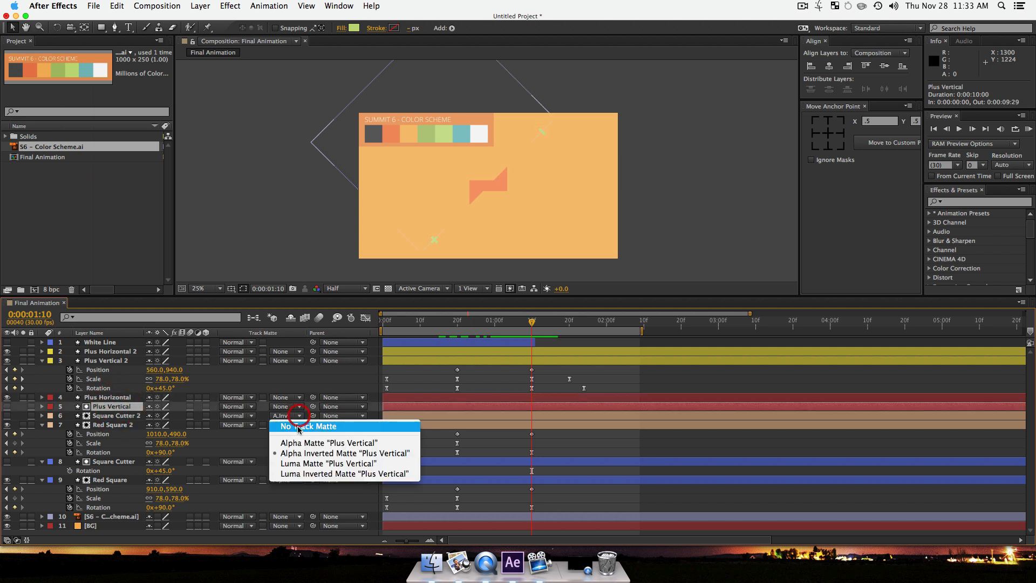
click(295, 418)
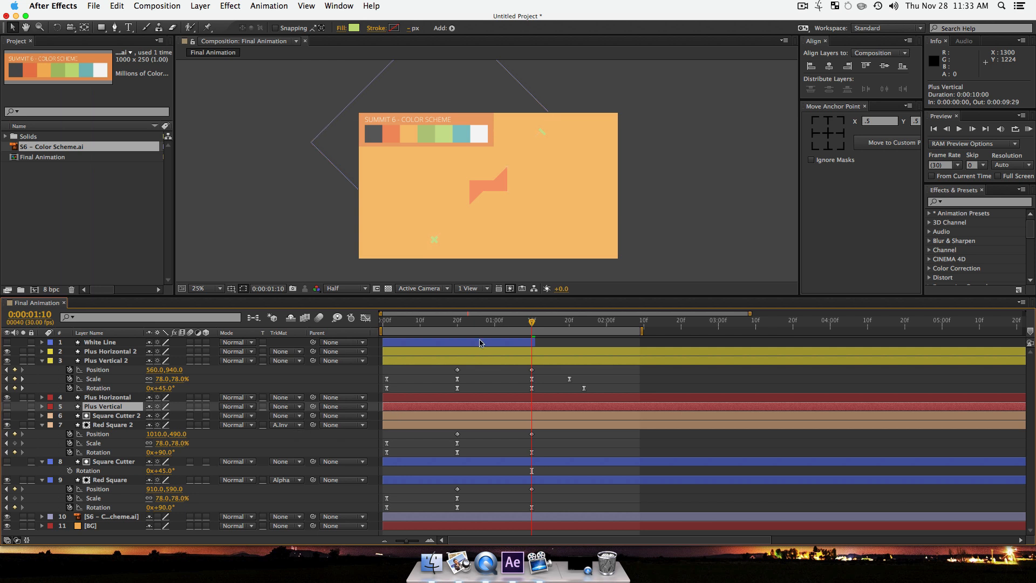
click(6, 408)
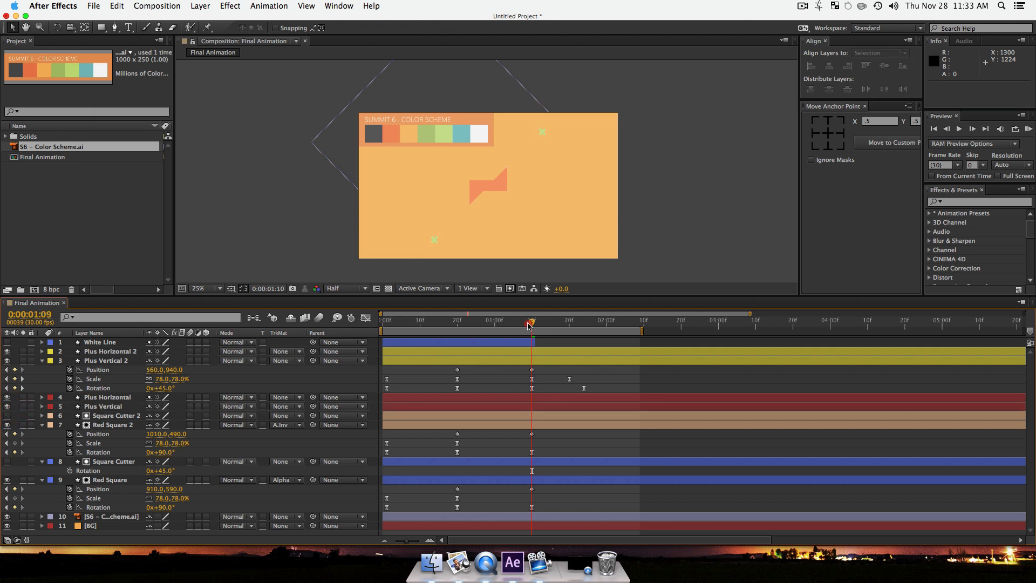
Step: Preview the animation from the start and show the White Line layer again
drag(528, 325, 383, 352)
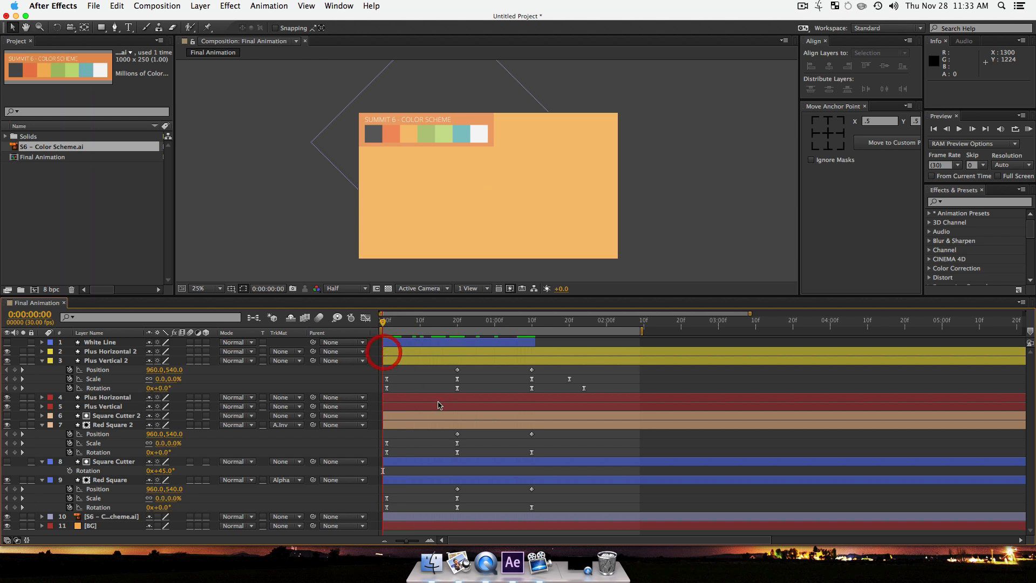
key(space)
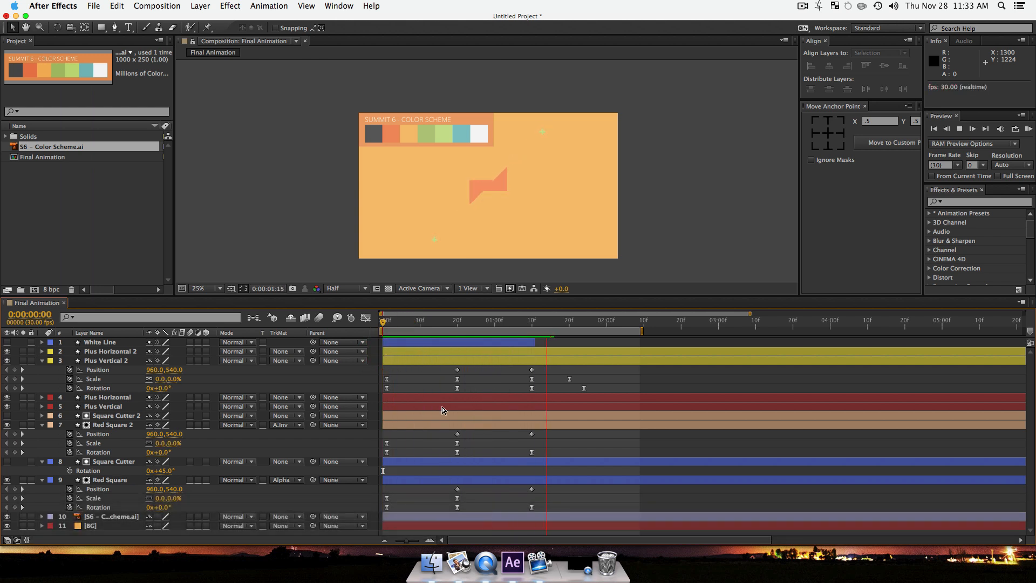
drag(557, 327, 334, 335)
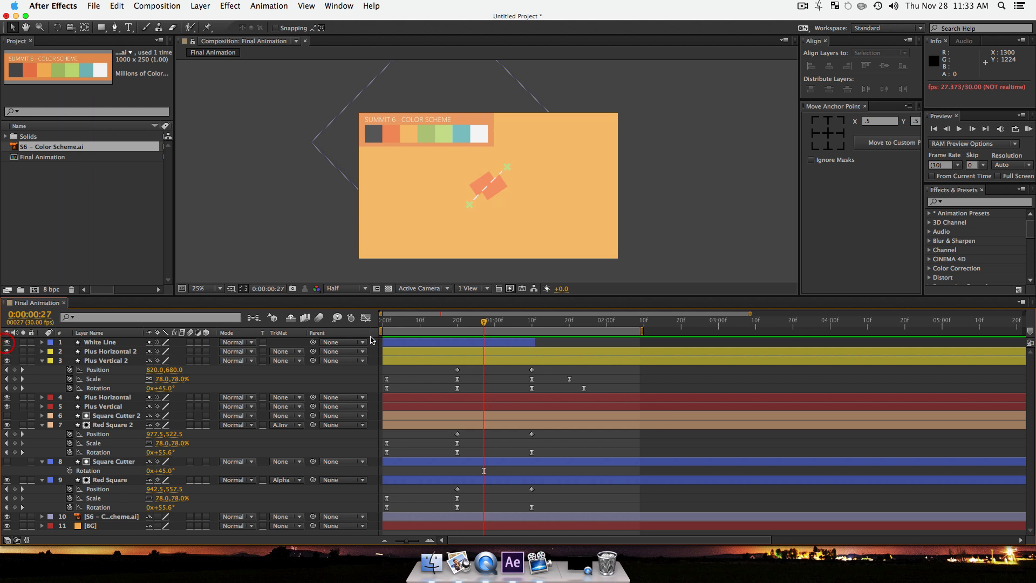
click(455, 323)
key(space)
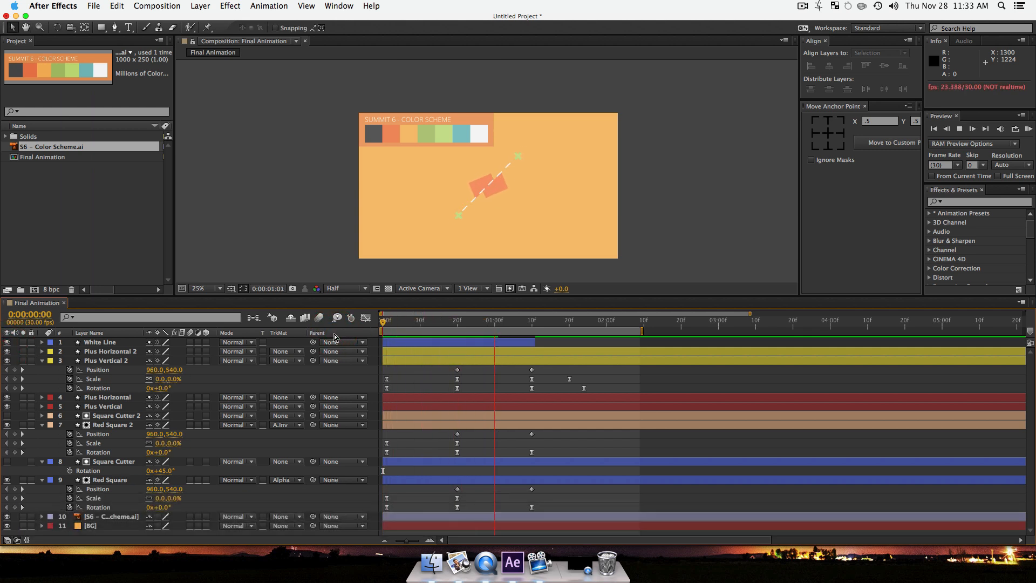
key(space)
Step: At 0:00:01:10, draw a narrow upright rectangle on a new shape layer above the split square, about 21 by 112 px
mouse_move(540, 325)
mouse_down()
mouse_move(529, 326)
mouse_move(557, 332)
mouse_move(534, 331)
mouse_up()
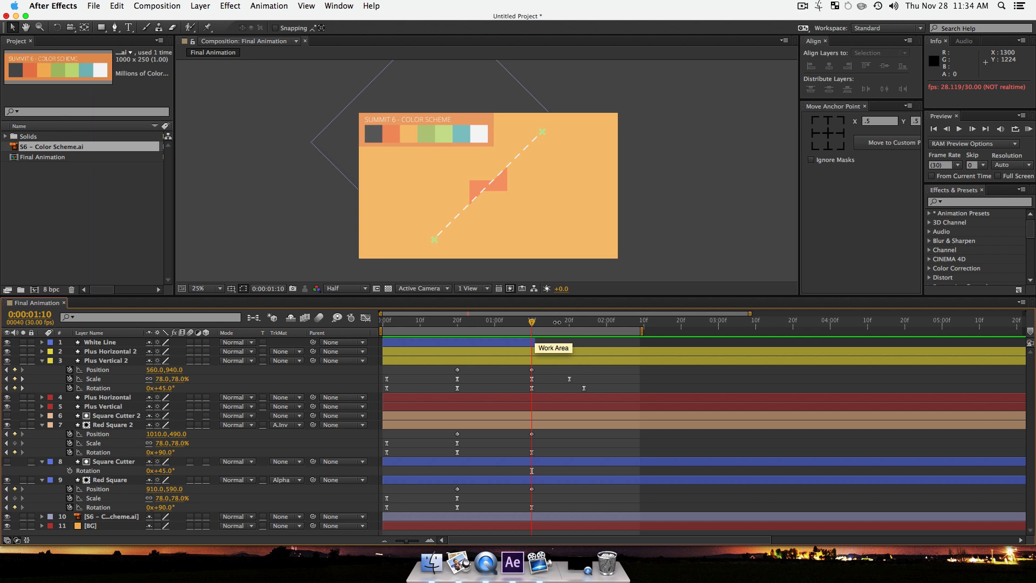
click(478, 213)
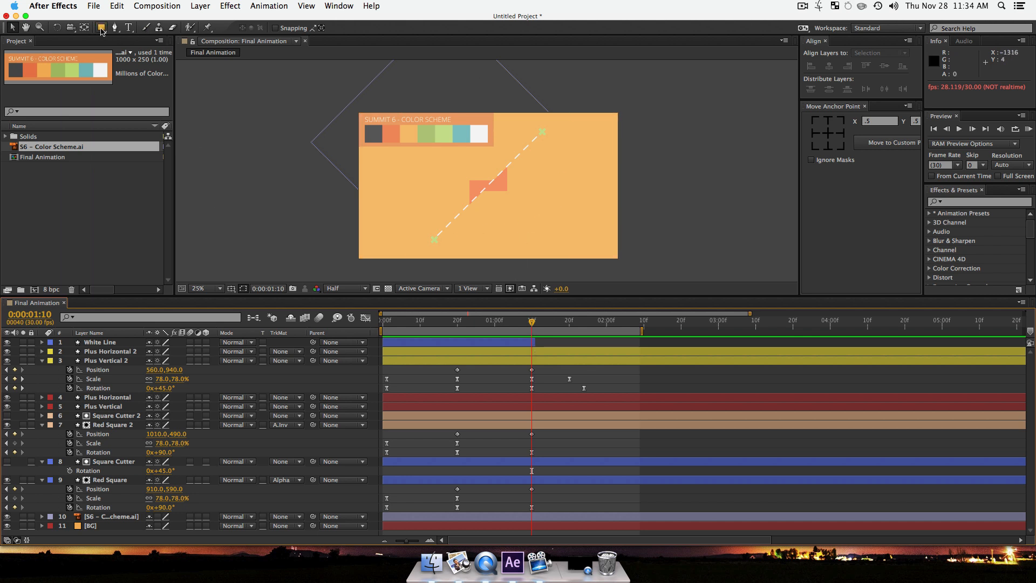
drag(101, 28, 152, 40)
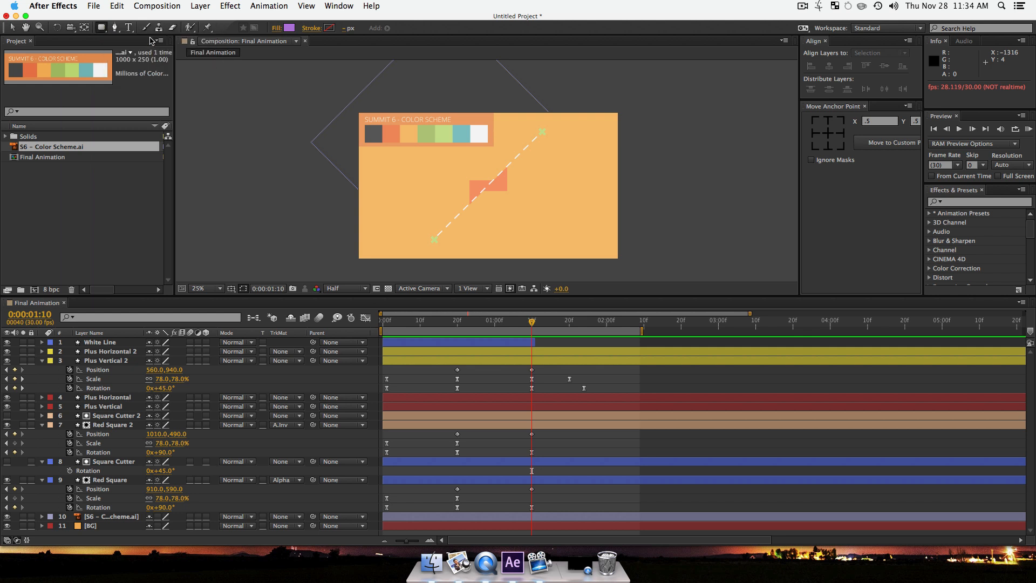
key(z)
click(498, 190)
key(space)
mouse_move(402, 107)
mouse_down()
mouse_move(418, 137)
mouse_move(468, 145)
mouse_move(476, 172)
mouse_up()
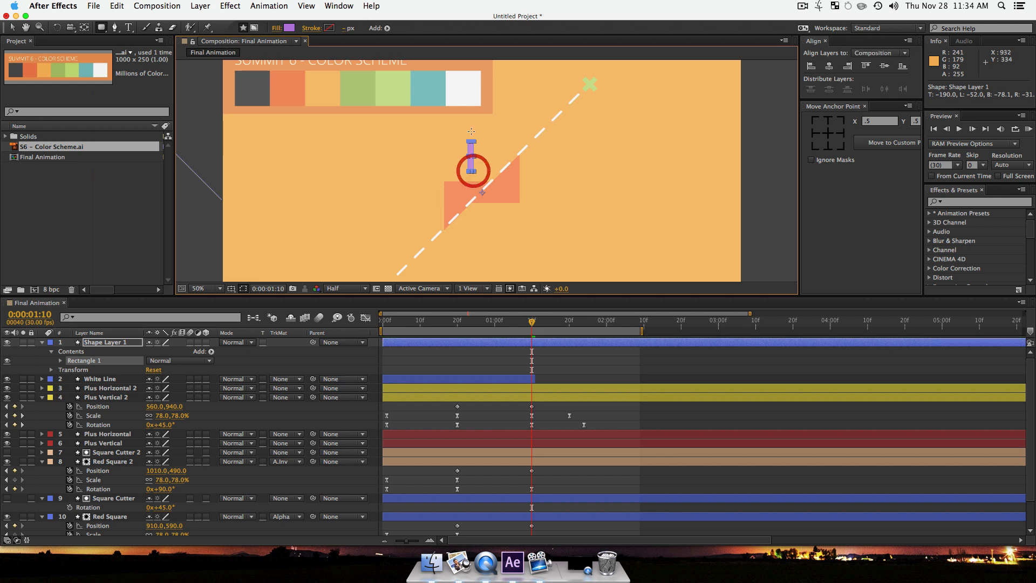
Step: Set the new rectangle's fill to the teal #78BABB sampled from the colour scheme swatches
click(292, 28)
click(792, 175)
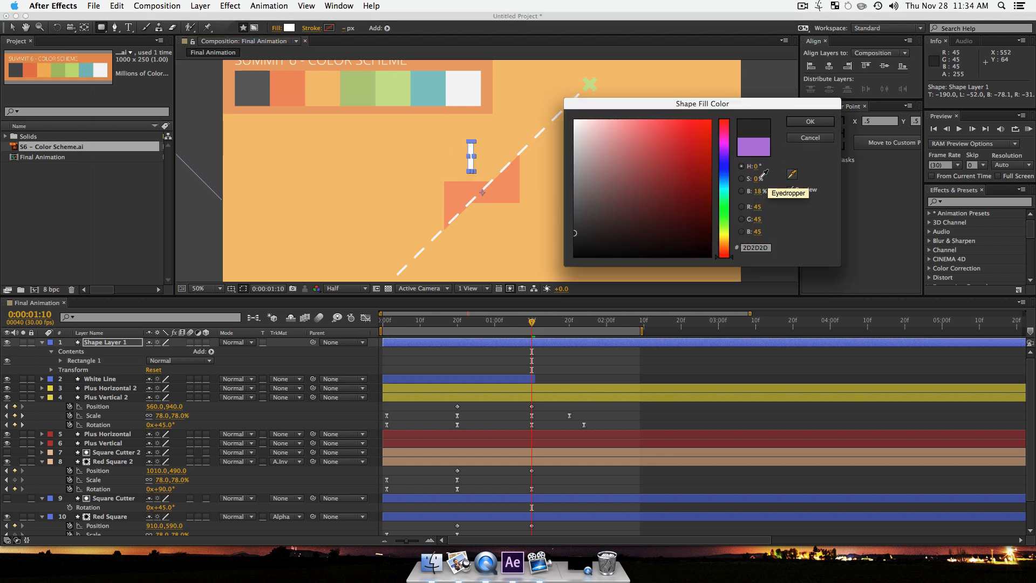
click(439, 85)
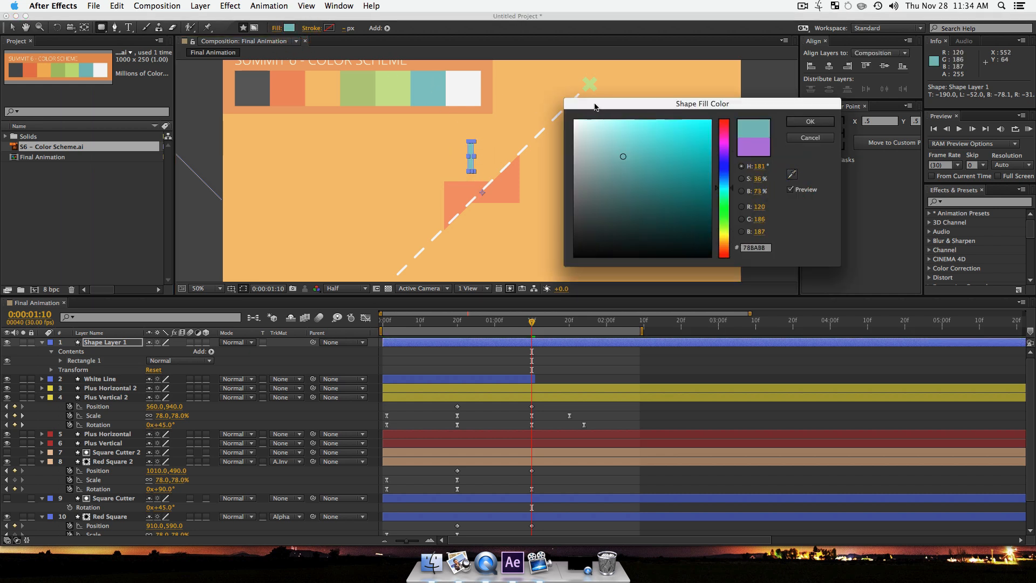
click(810, 122)
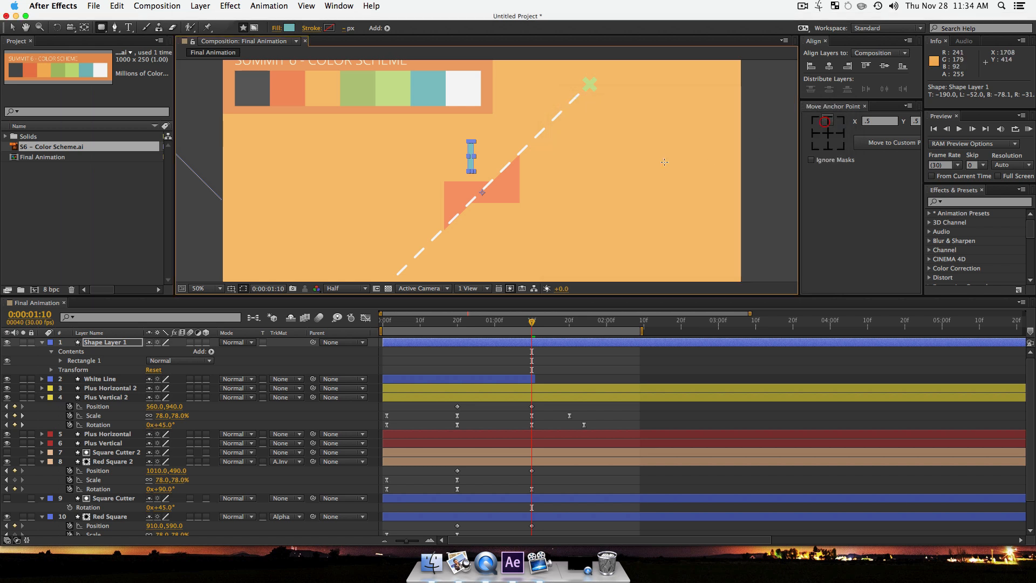
Step: Centre Shape Layer 1's anchor point on the rectangle and set its Rotation to 45°
click(102, 342)
click(828, 133)
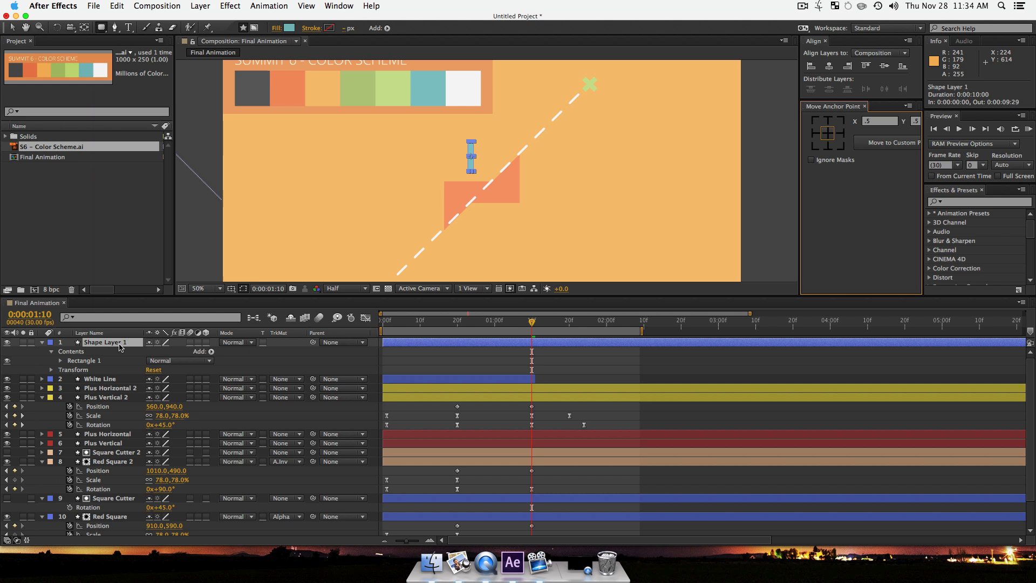
click(120, 369)
key(r)
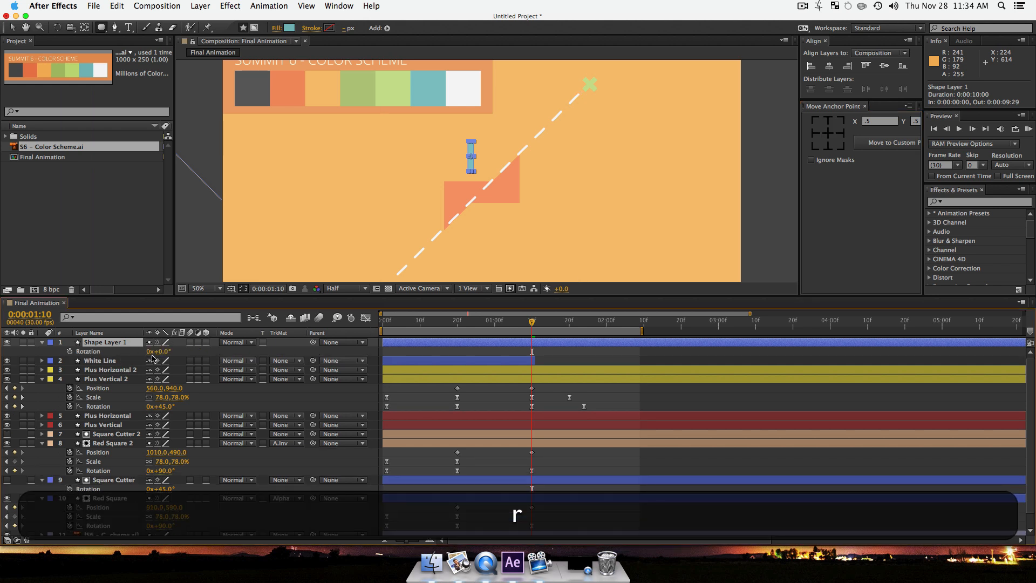
drag(161, 352, 186, 351)
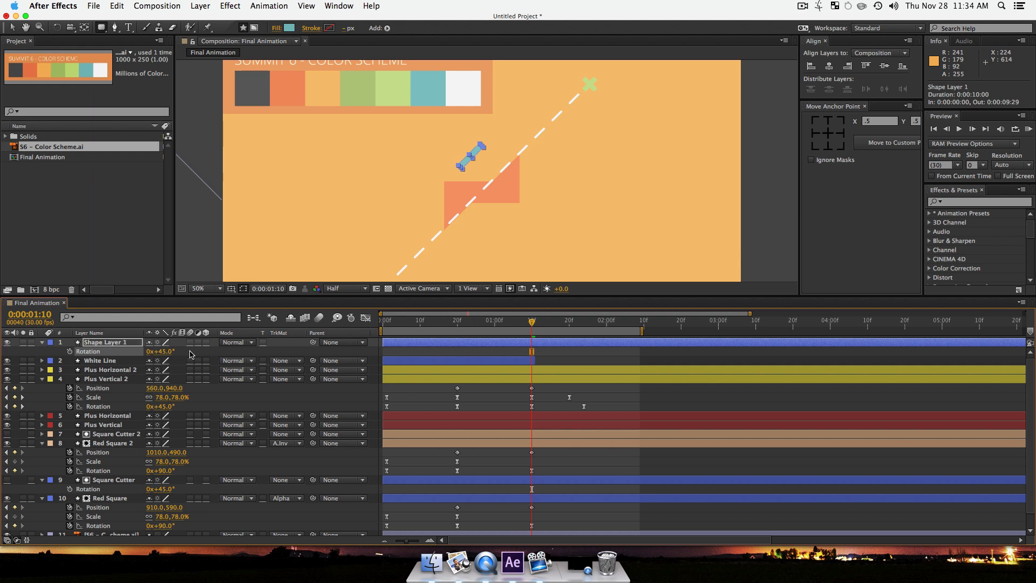
Step: Move the teal rectangle just above the dashed line beside the upper red half, at about 1044.5, 371.9
key(v)
drag(481, 153, 510, 145)
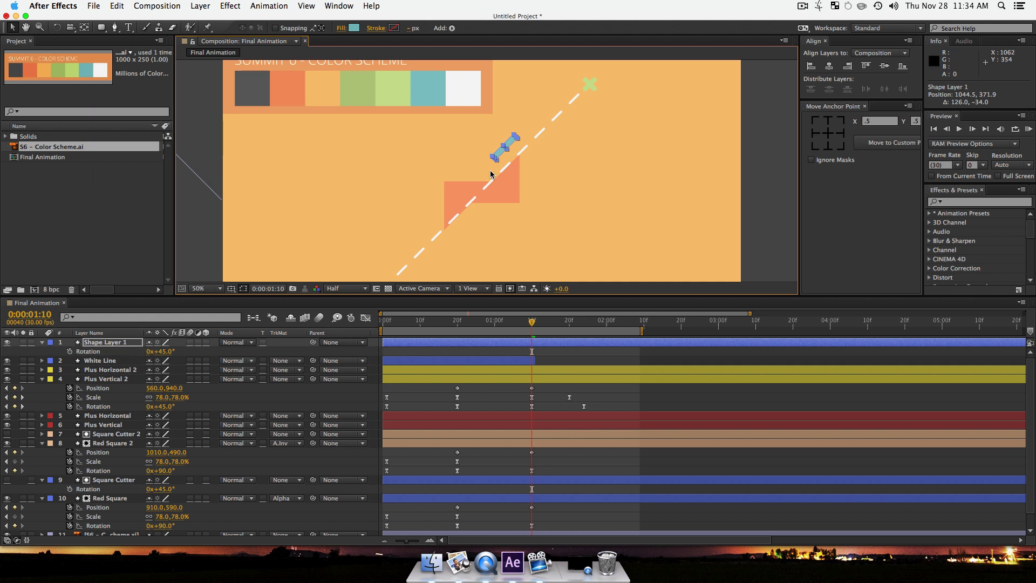
click(93, 343)
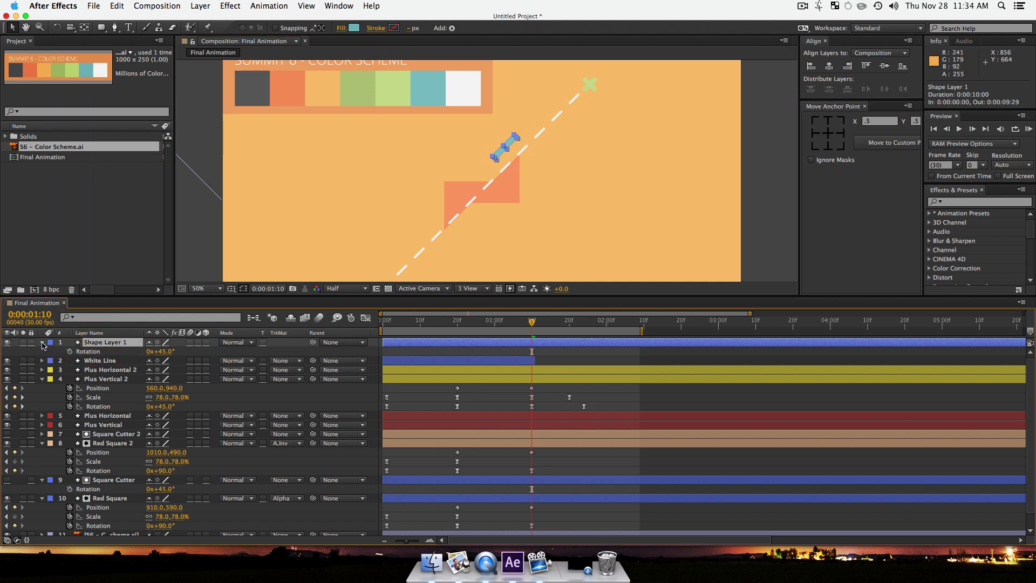
Step: Collapse the expanded properties of the layers from White Line down to Red Square and deselect them
click(98, 361)
scroll(115, 529, down, 1)
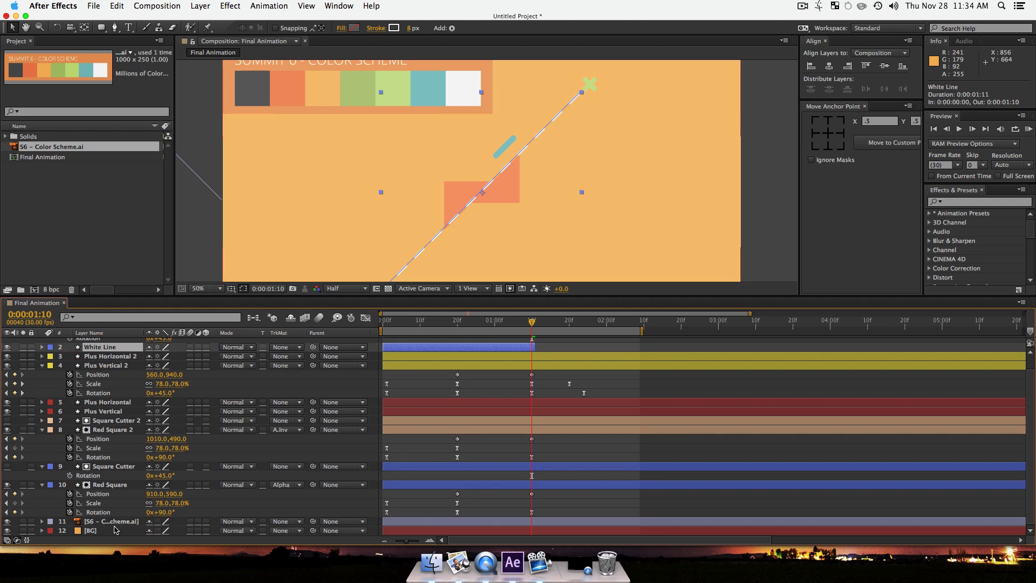
shift+click(103, 484)
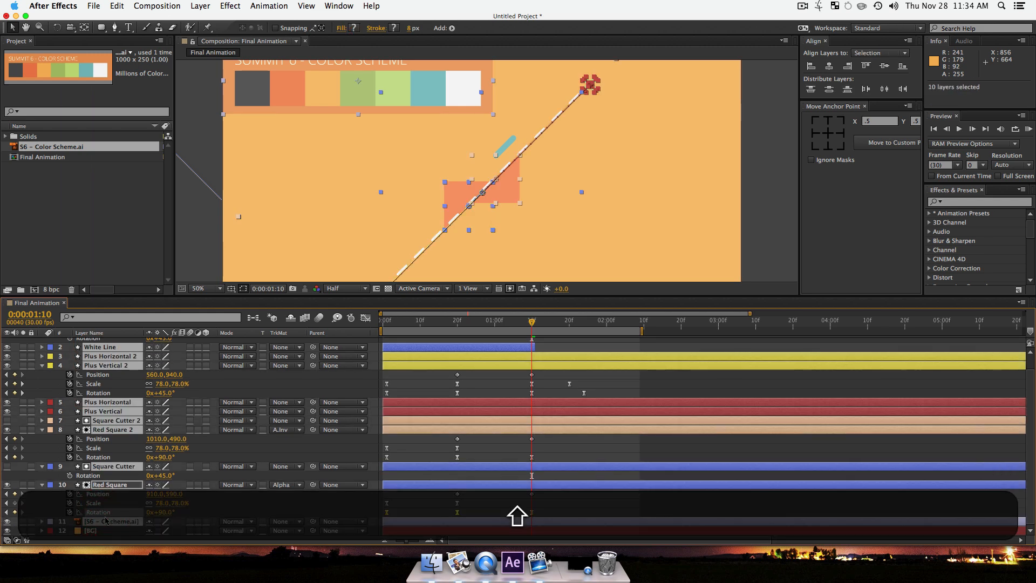
key(shift+u)
key(u)
click(163, 521)
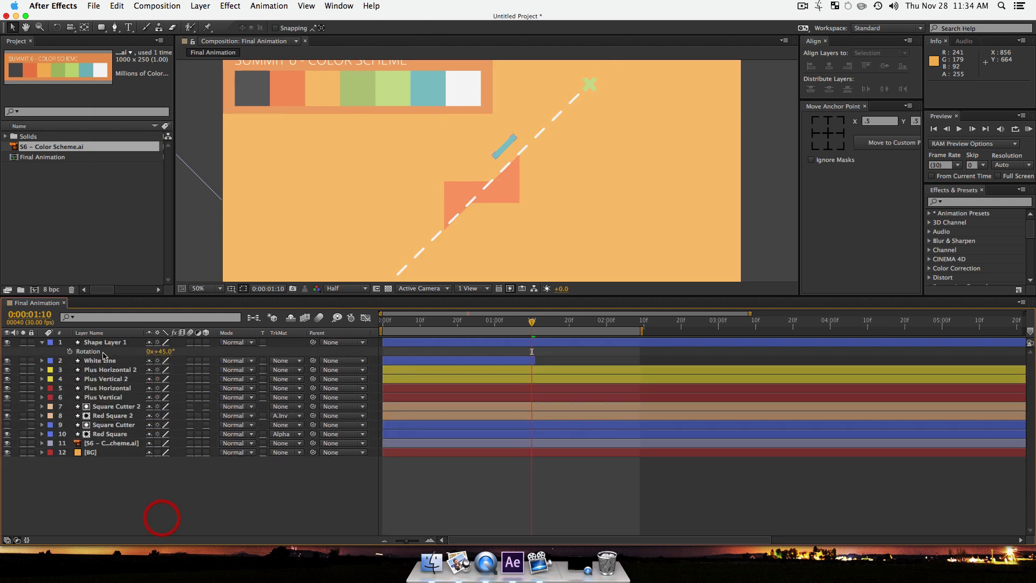
Step: Rename Shape Layer 1 as Teal Line 1
click(108, 343)
key(Return)
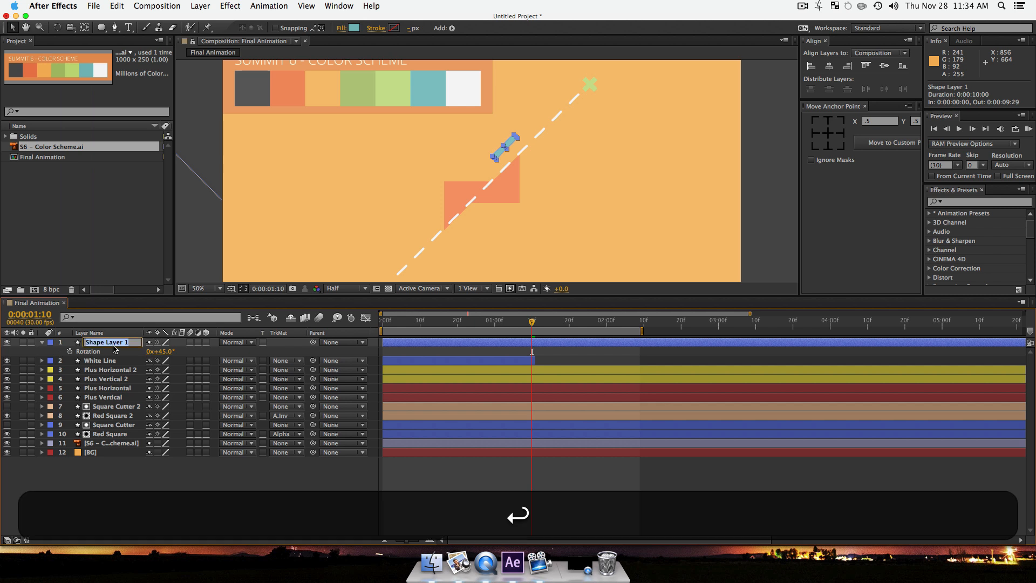
text(Teal Line 1)
key(Return)
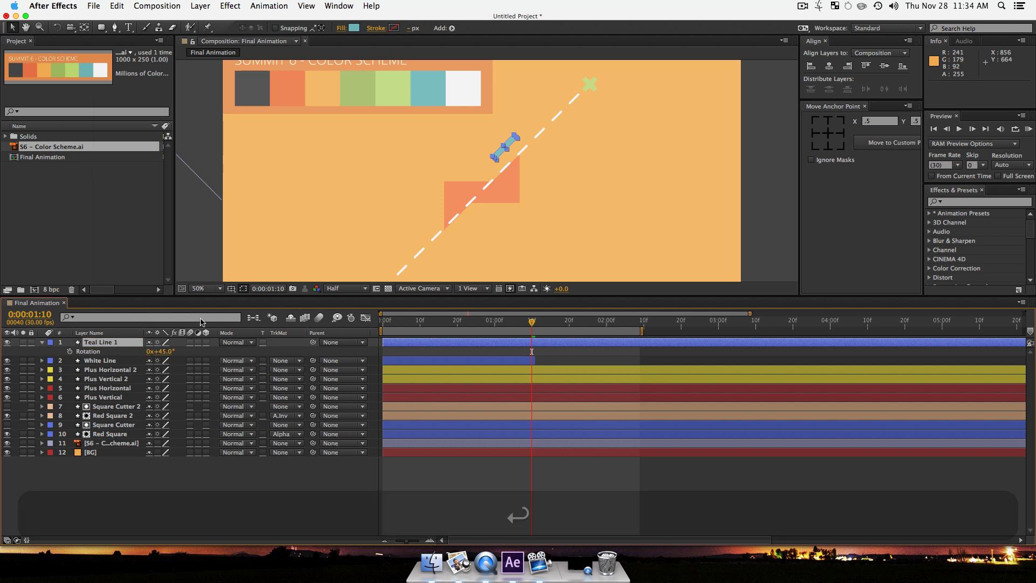
click(241, 443)
click(152, 480)
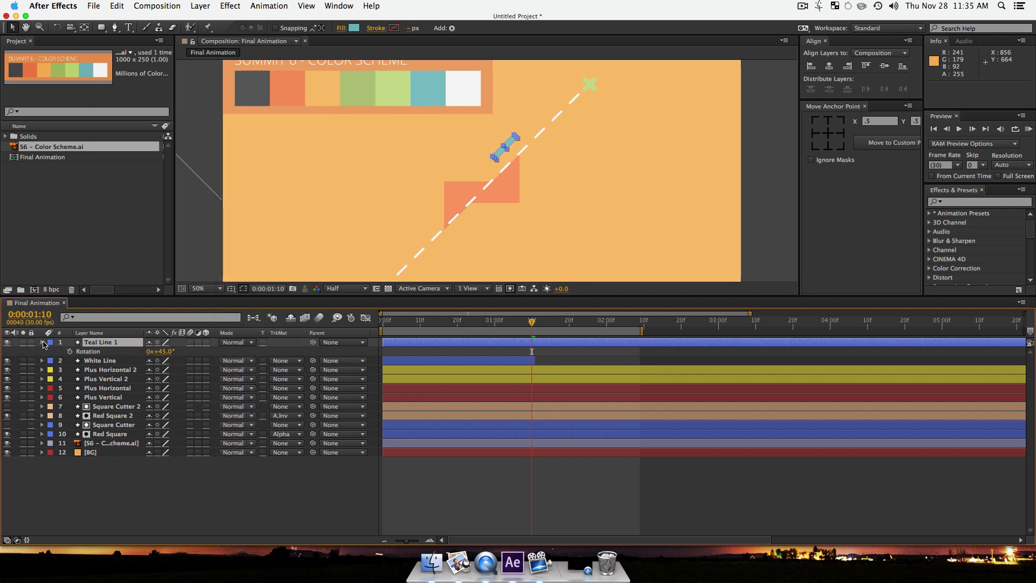
Step: Fully expand Teal Line 1 and examine its rectangle path, stroke, fill and transform properties
super+click(43, 343)
super+click(42, 342)
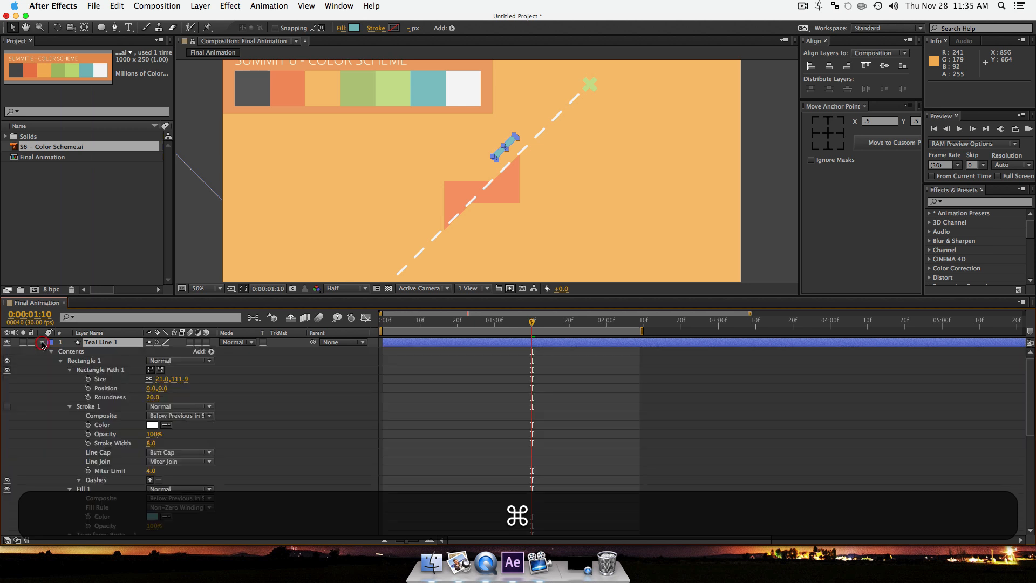
scroll(502, 423, down, 6)
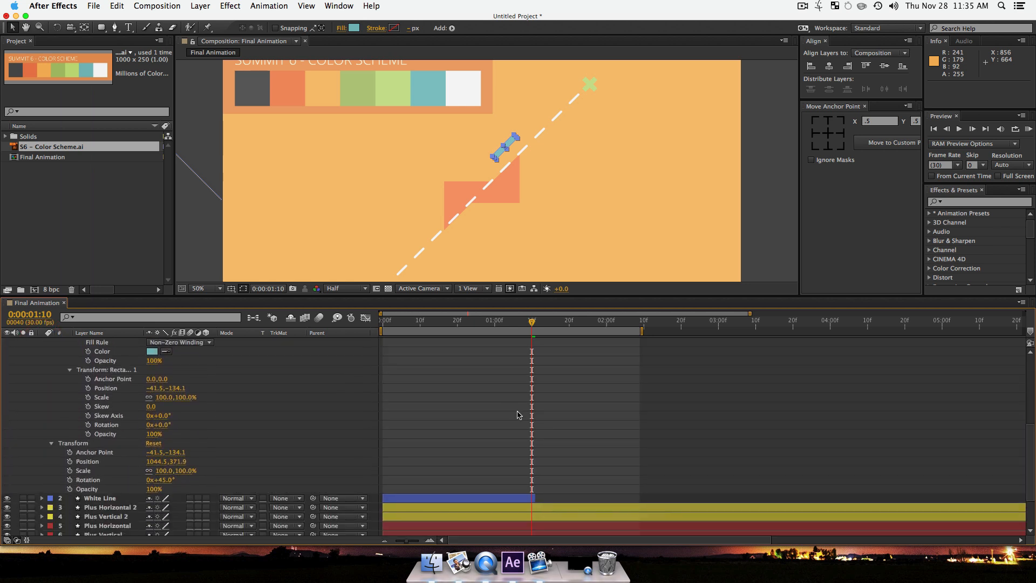
scroll(518, 415, up, 2)
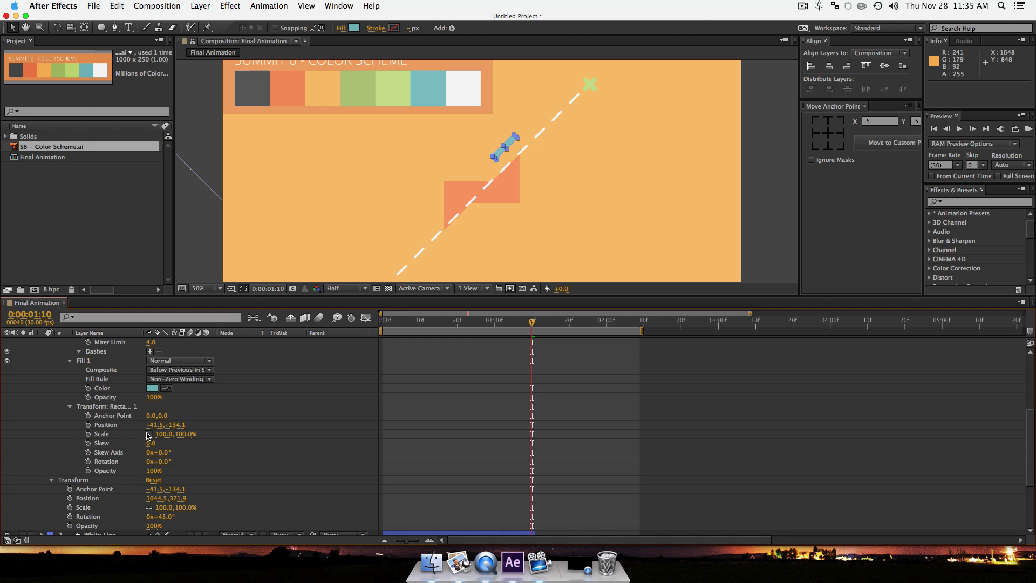
scroll(170, 436, up, 3)
scroll(171, 436, down, 8)
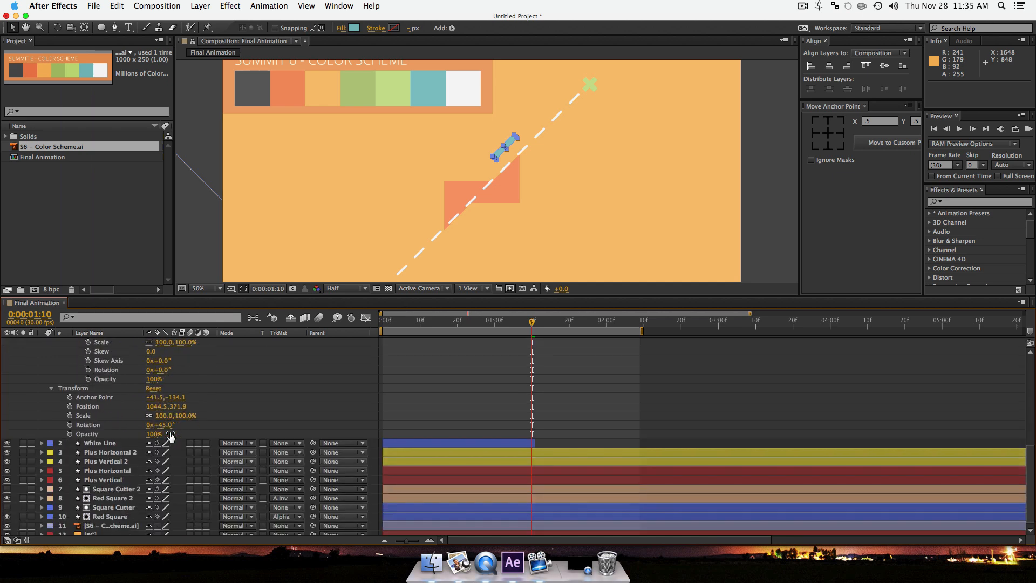
scroll(171, 436, up, 8)
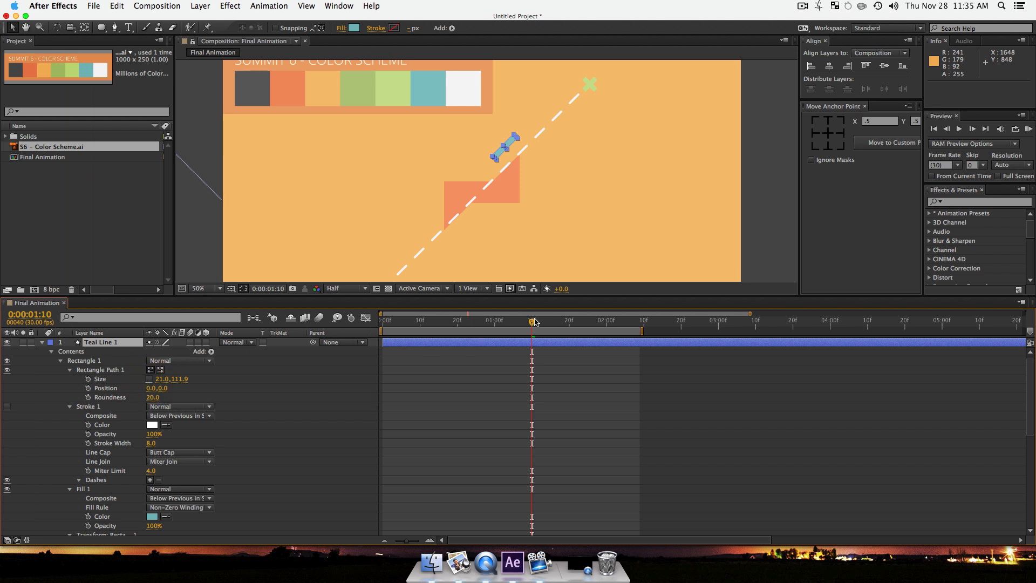
Step: Add a Size keyframe to Teal Line 1's rectangle path at 0:00:01:20
mouse_move(533, 323)
mouse_down()
mouse_move(543, 324)
mouse_move(528, 331)
mouse_move(536, 334)
mouse_up()
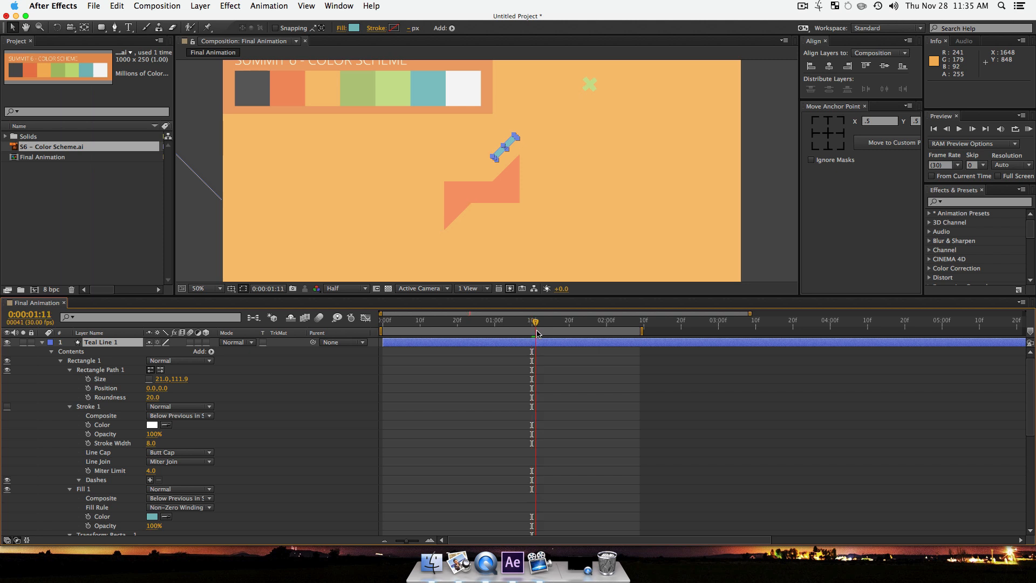
key(super+Tab)
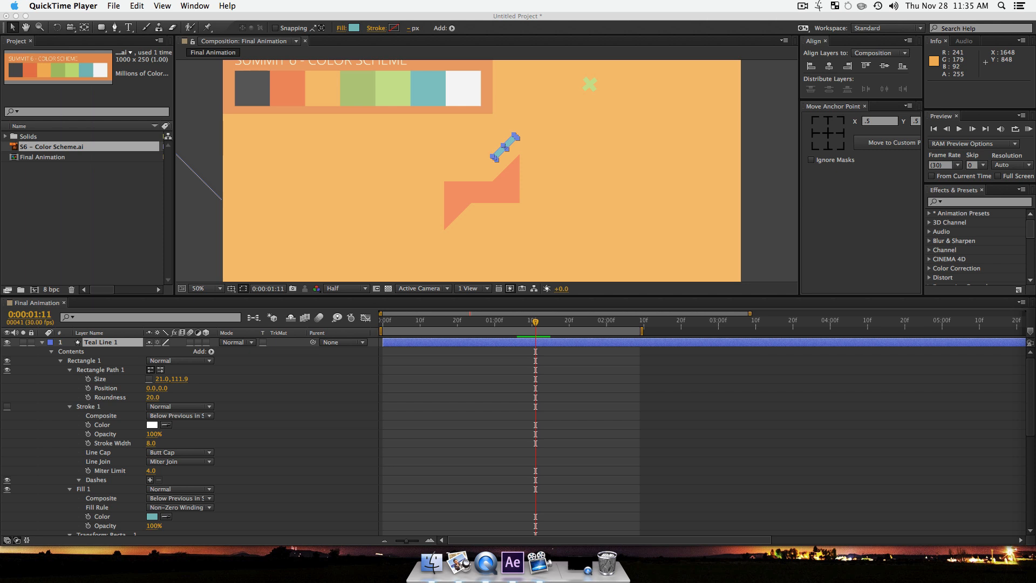
click(533, 330)
click(535, 323)
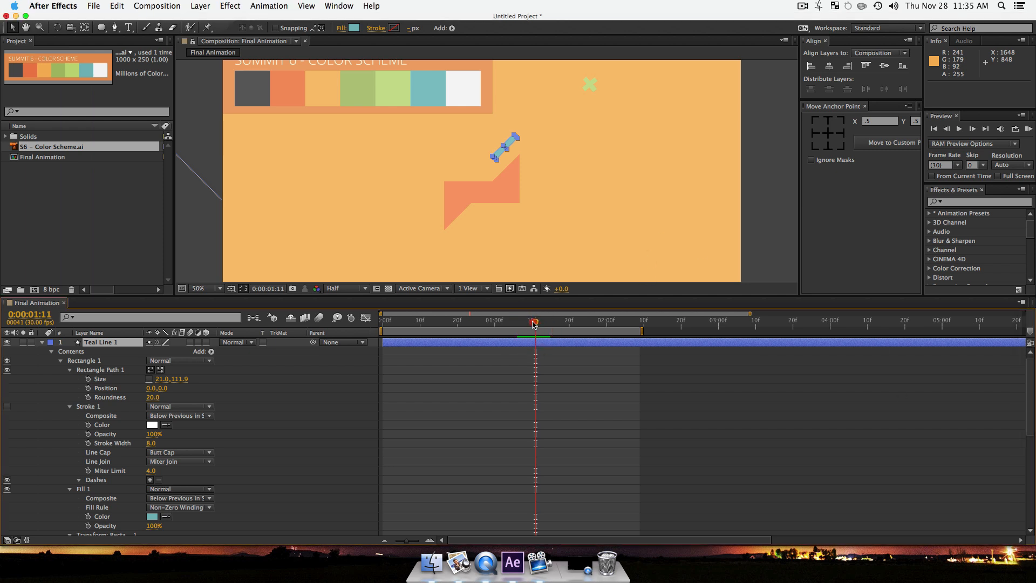
drag(534, 325, 569, 332)
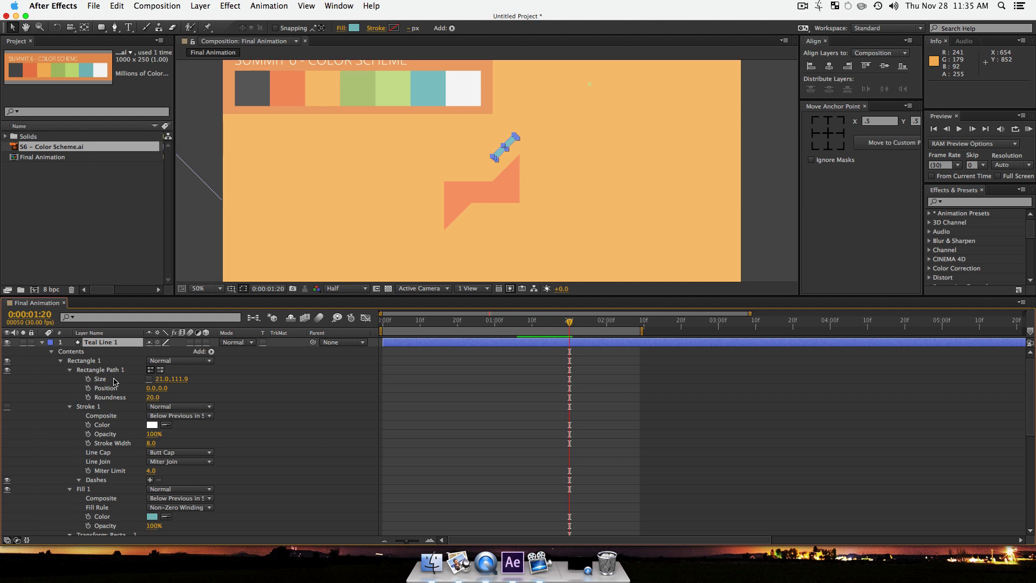
click(88, 378)
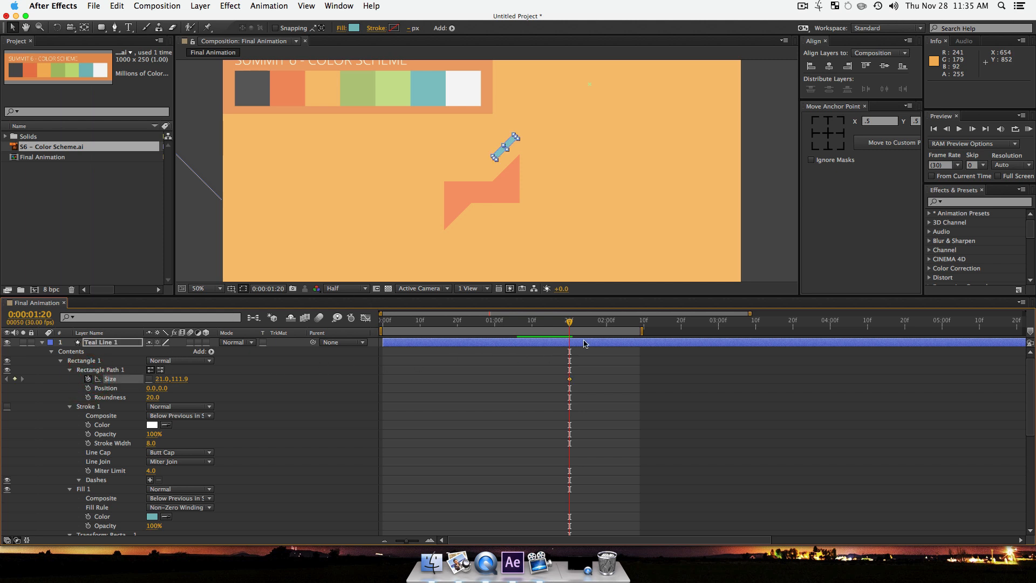
Step: At 0:00:00:24, set the height in the rectangle's Size to 0 and preview the growing line
drag(568, 325, 472, 341)
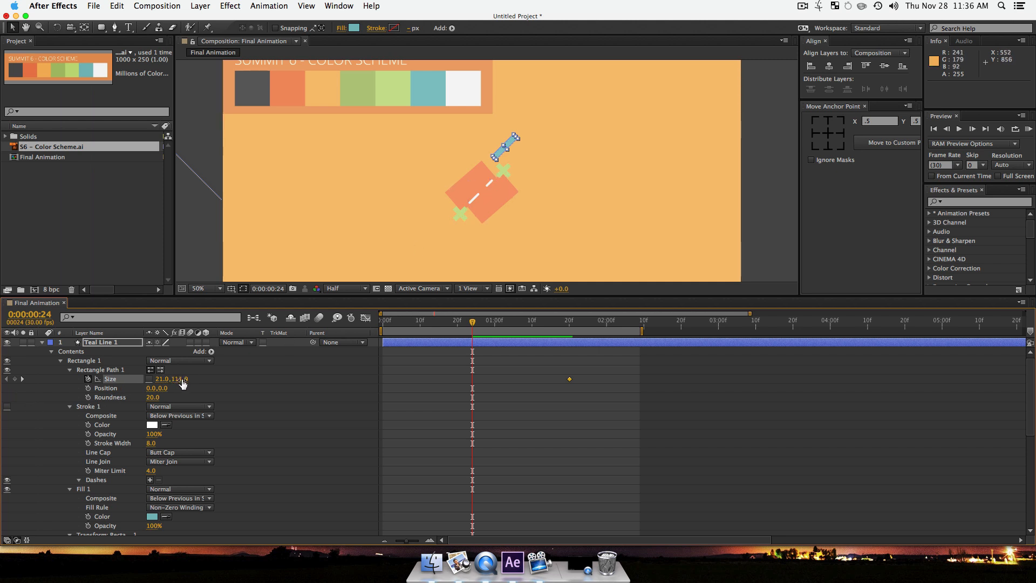
drag(181, 380, 130, 391)
key(space)
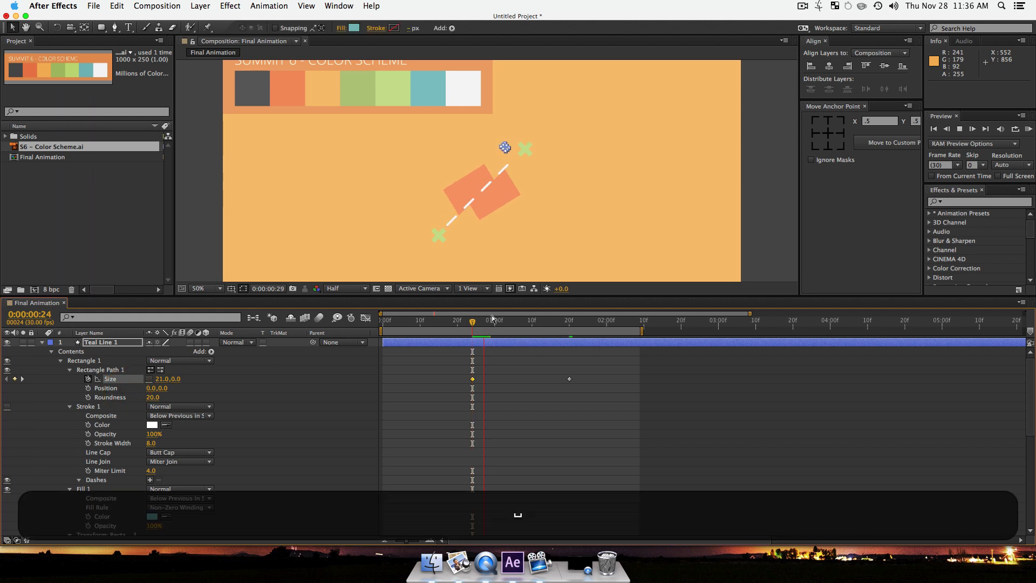
key(space)
Step: Scrub through the line's growth and apply Easy Ease to both Size keyframes
click(568, 324)
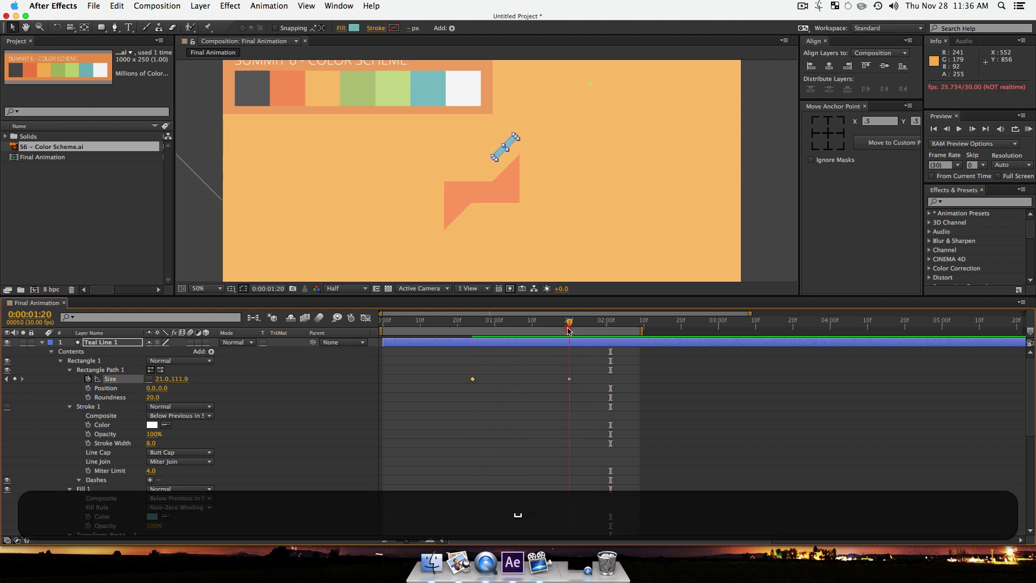
drag(568, 328, 550, 325)
drag(592, 394, 435, 374)
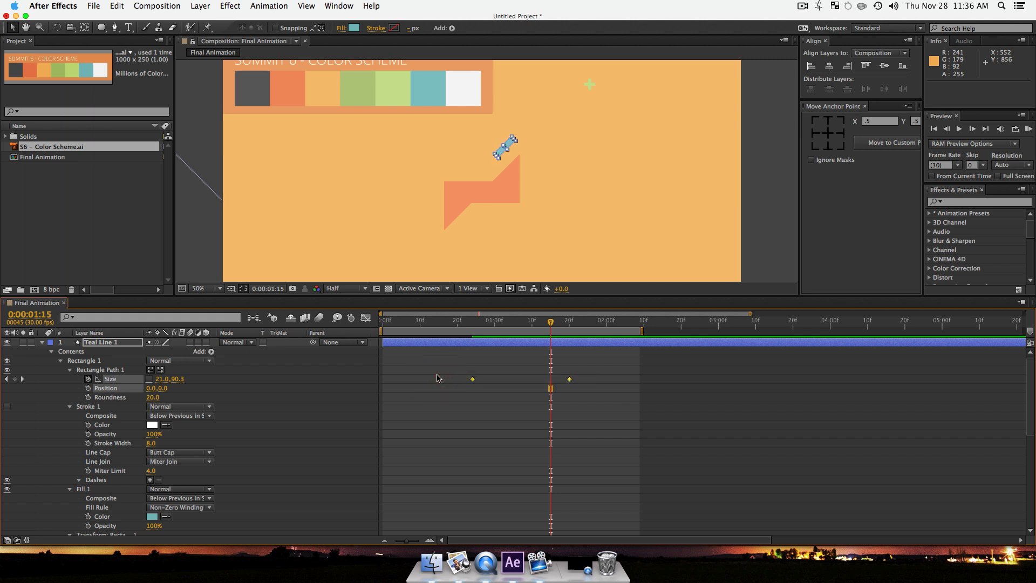
key(F9)
Step: Start keyframing Teal Line 1's layer Position in its Transform group at 0:00:00:24
click(472, 327)
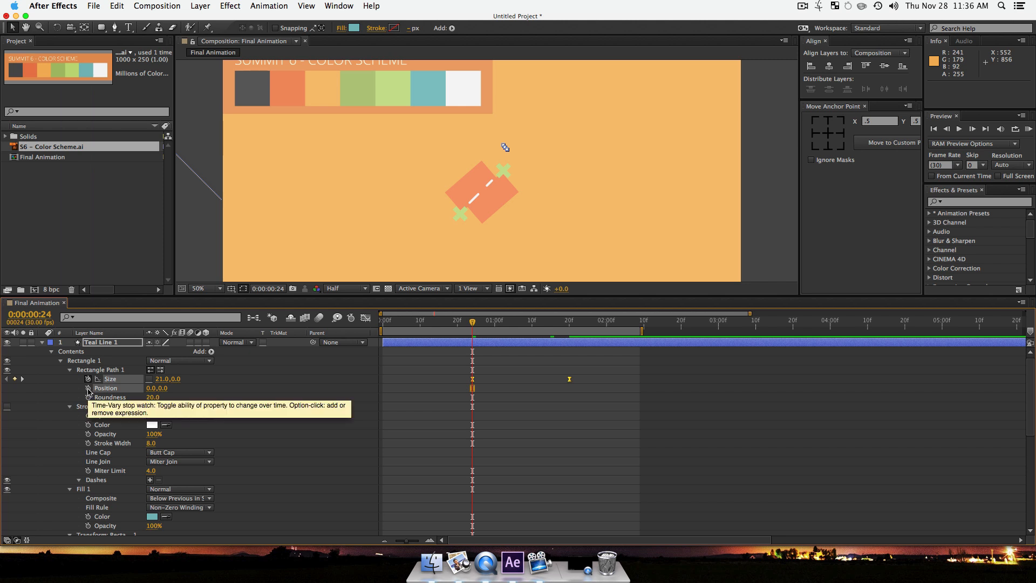
scroll(113, 404, down, 5)
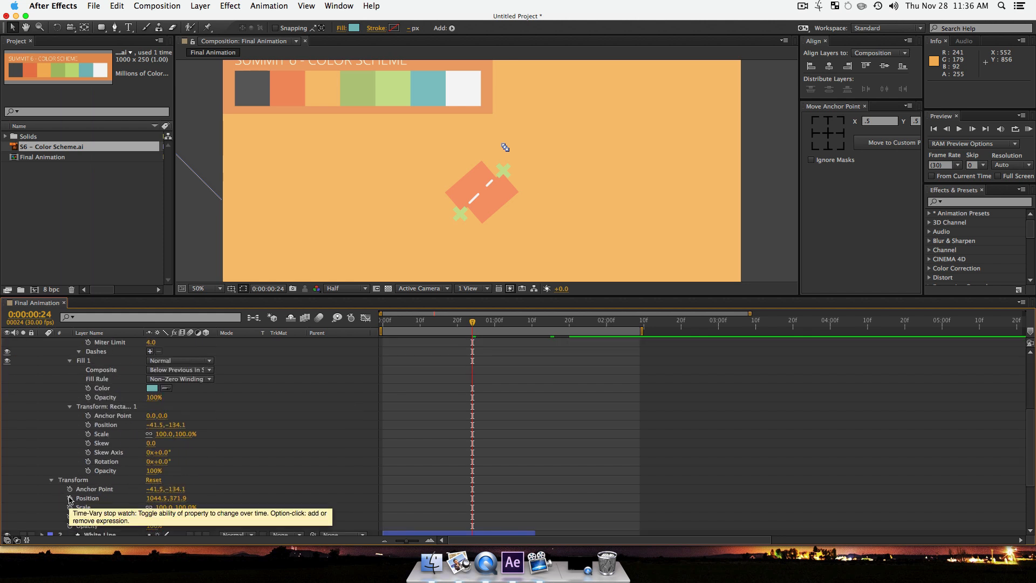
click(69, 497)
scroll(179, 458, up, 5)
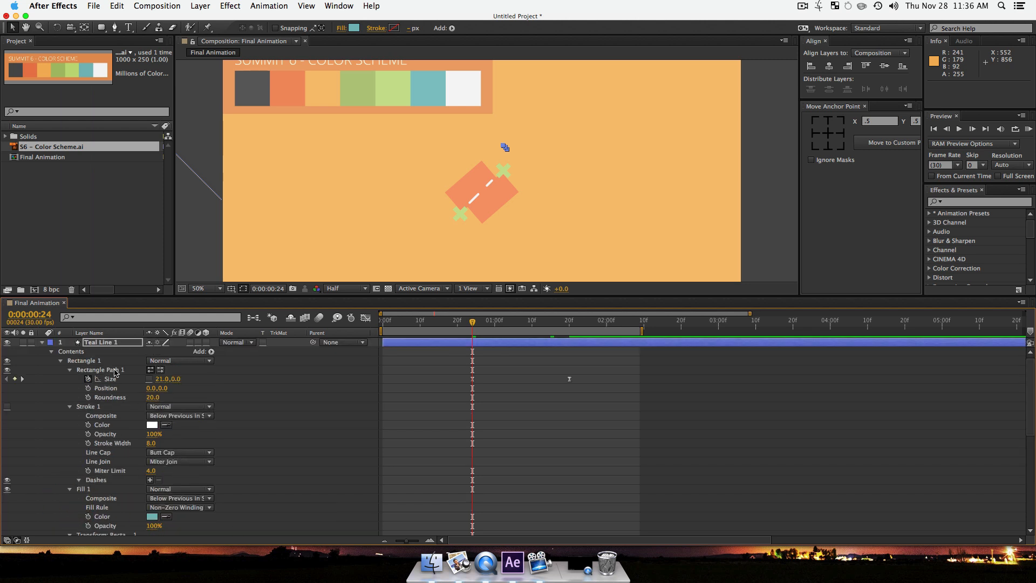
Step: Show only Teal Line 1's animated properties and add a Position keyframe at 0:00:01:20 with the same position
click(108, 343)
key(u)
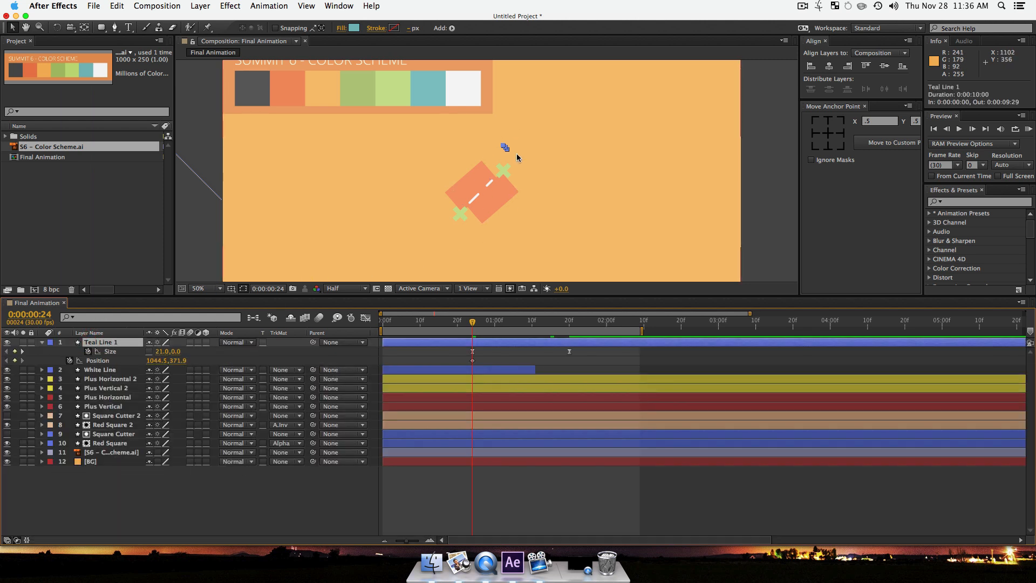
drag(512, 325, 571, 330)
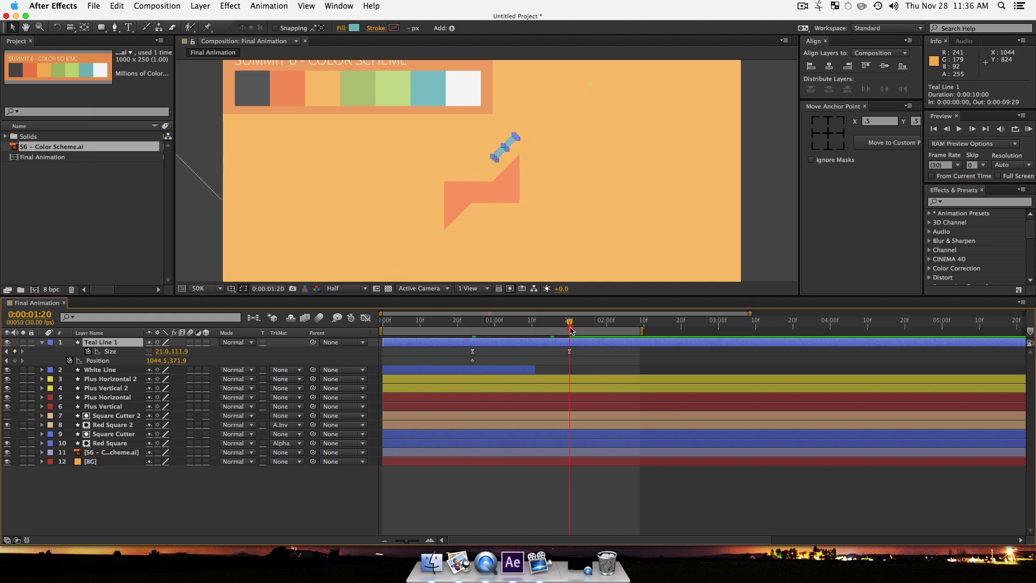
click(15, 360)
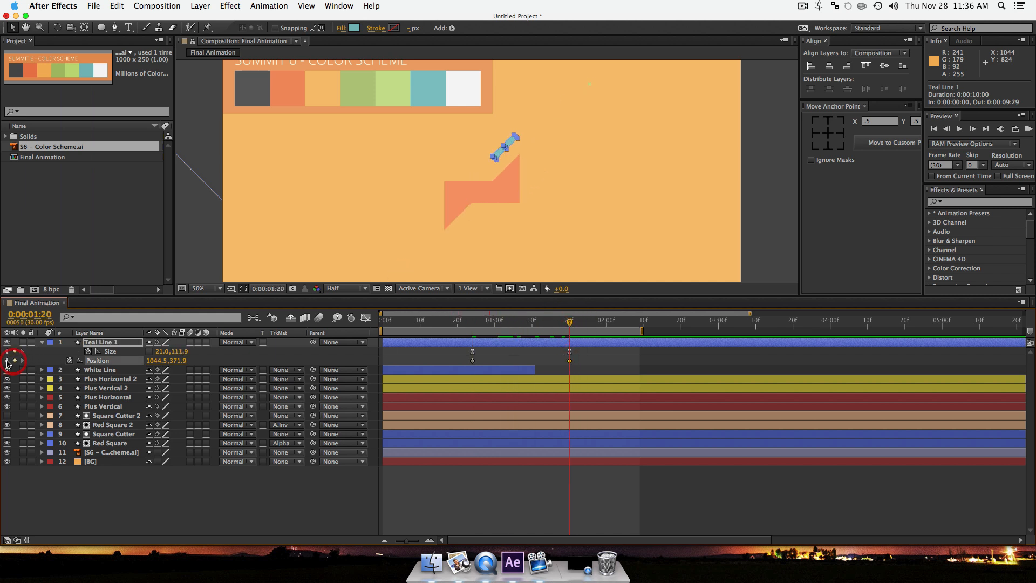
Step: At the 0:00:00:24 Position keyframe, move Teal Line 1 diagonally down to about 920.5, 499.9 and preview the motion
click(7, 360)
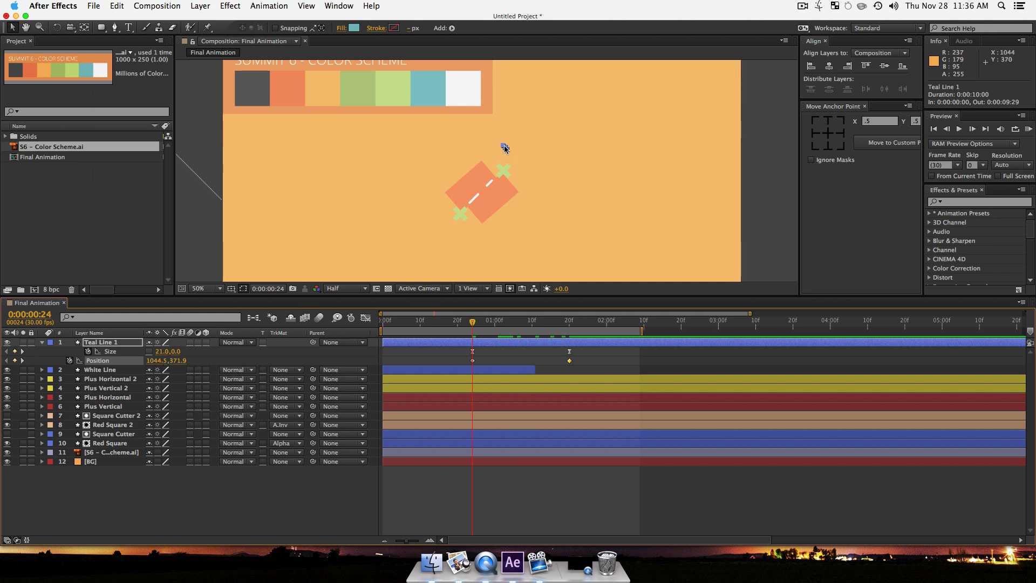
drag(504, 144, 472, 185)
key(shift)
key(space)
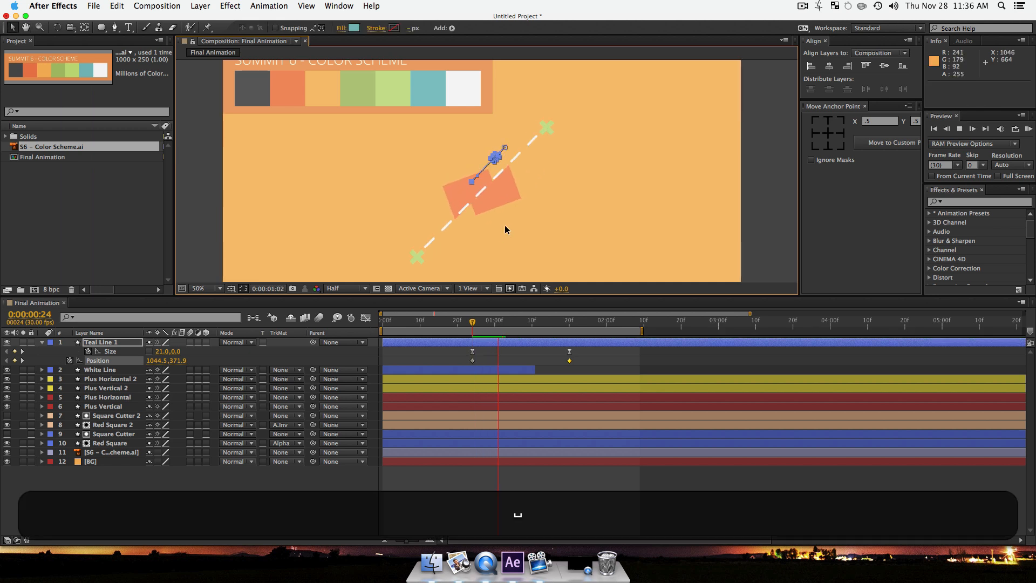
key(space)
Step: Align the end Position keyframe with 0:00:01:20, apply Easy Ease to both Position keyframes and preview the motion
drag(573, 323, 471, 365)
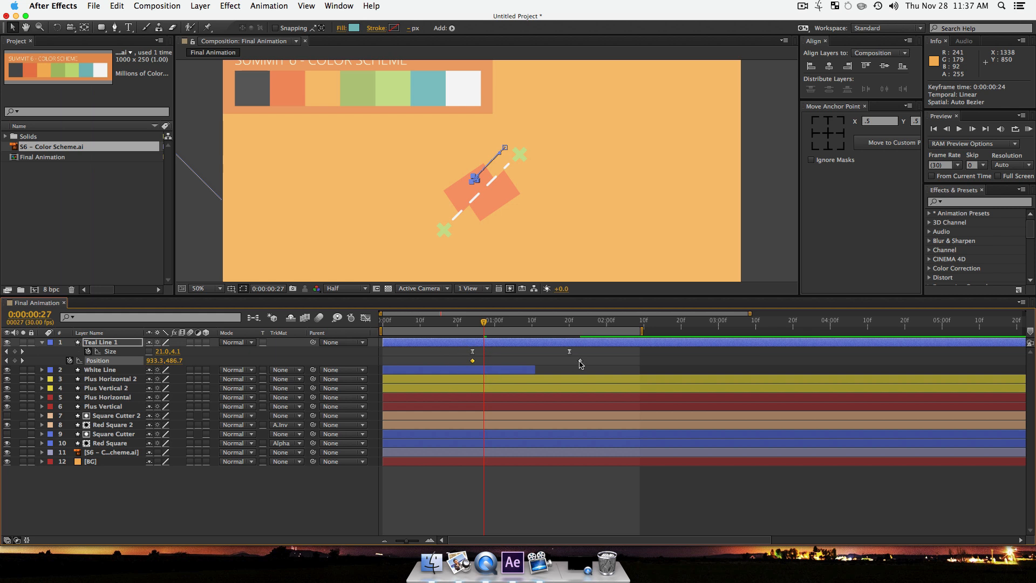
drag(581, 361, 568, 363)
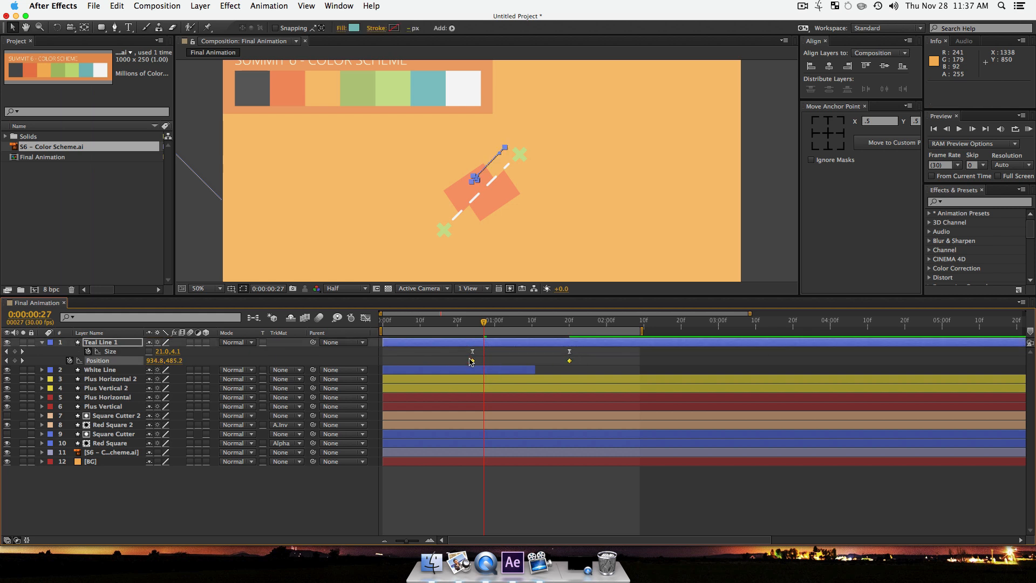
key(F9)
drag(488, 324, 475, 330)
key(space)
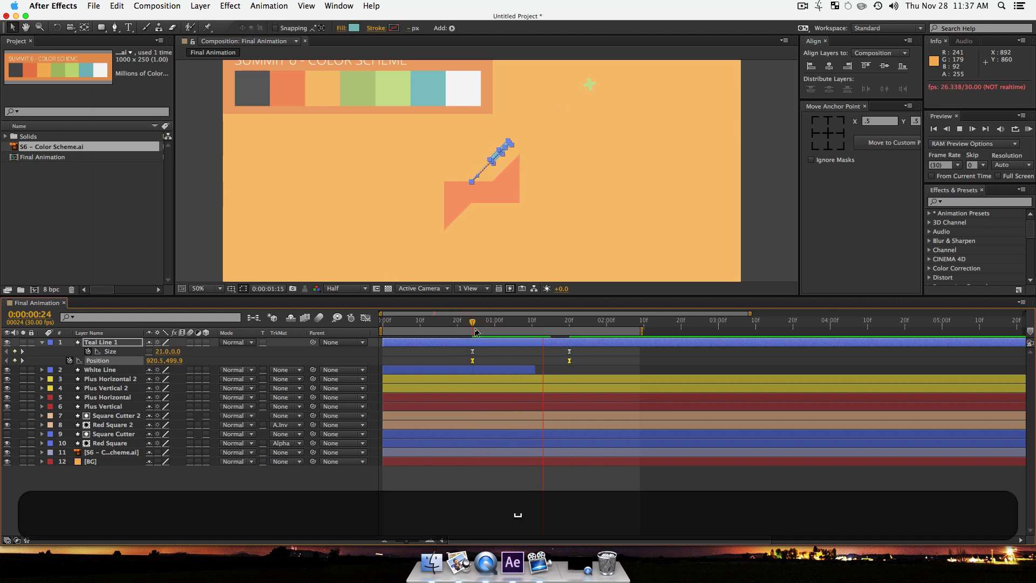
key(space)
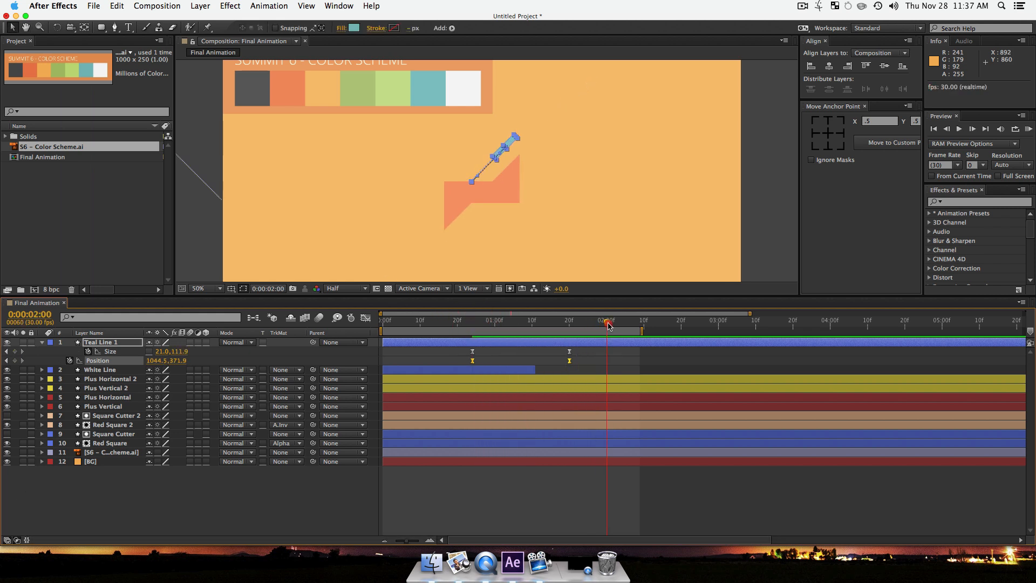
Step: At 0:00:02:00, move Teal Line 1 diagonally up and outward to Position 1110.5, 309.9
click(607, 322)
click(139, 467)
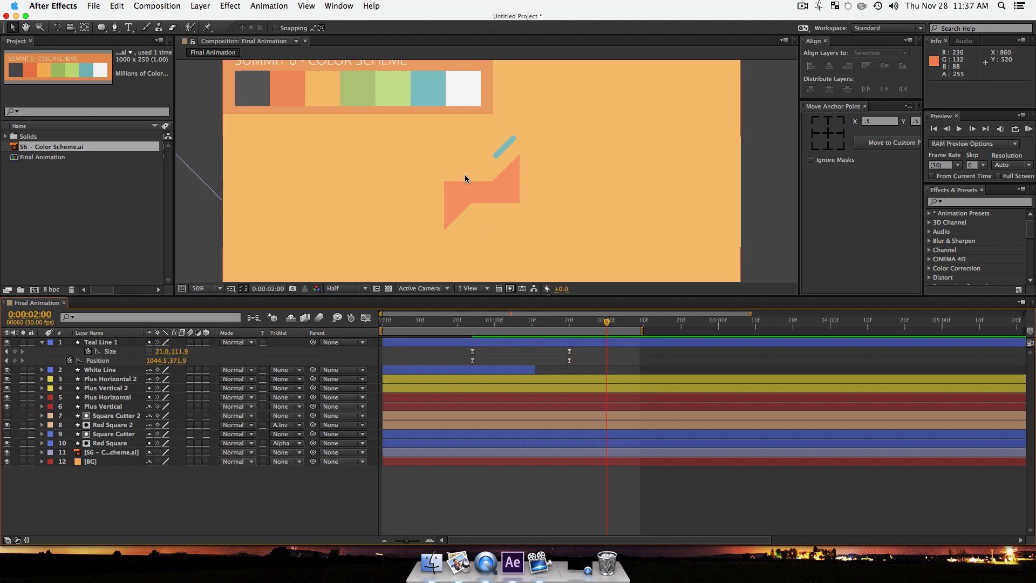
key(v)
drag(508, 145, 522, 130)
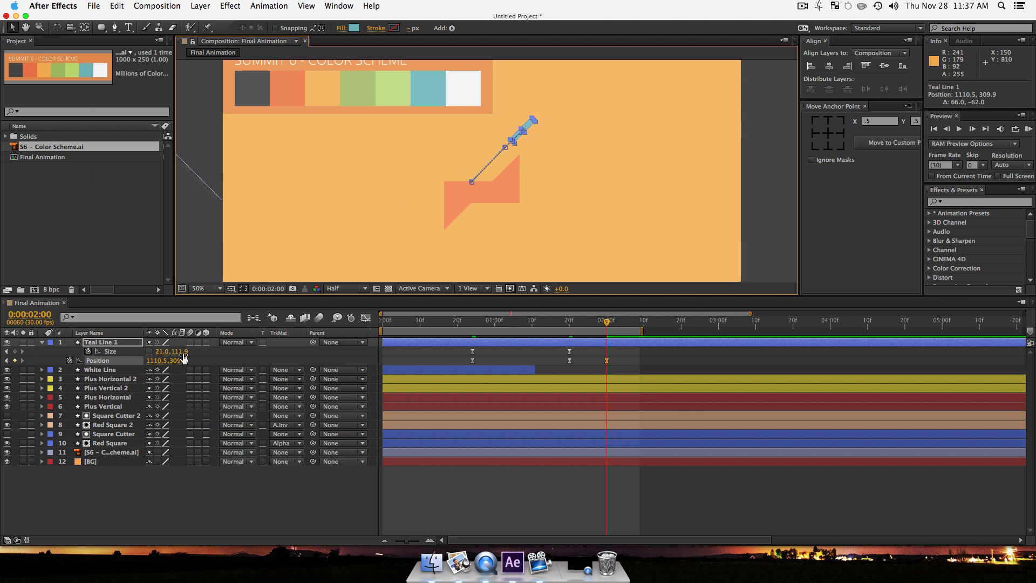
Step: Set Teal Line 1's Size to 0, 0 at 0:00:02:00 so the line shrinks away
click(178, 351)
text(0)
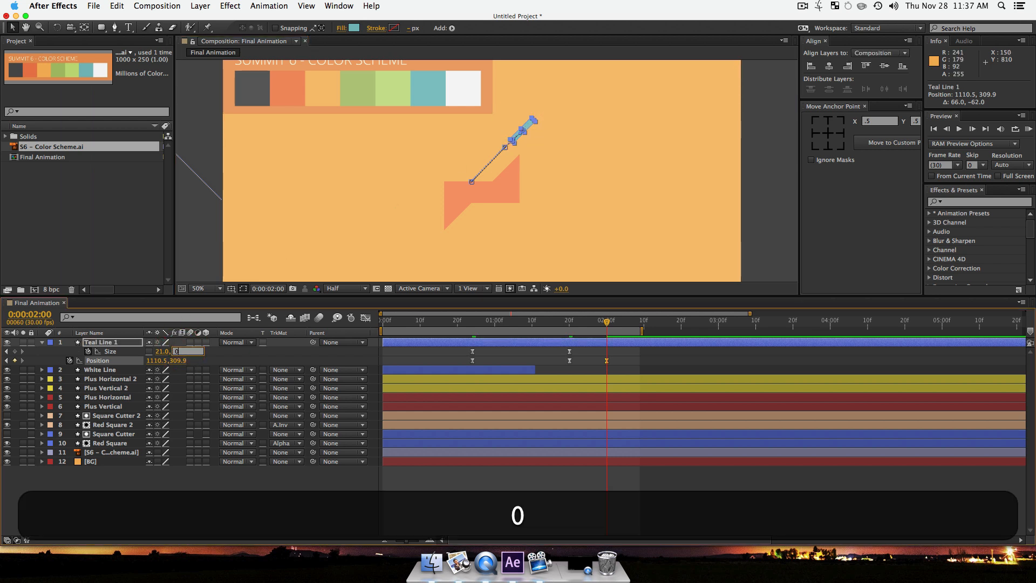
key(Return)
click(160, 351)
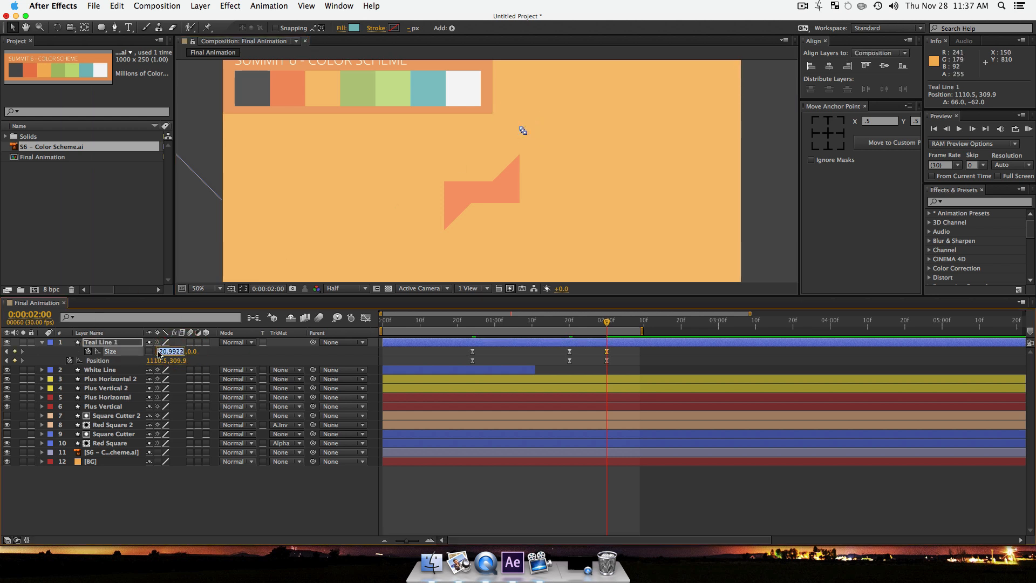
text(0)
key(Return)
Step: Move Teal Line 1's final Size keyframe a couple of frames earlier than 0:00:02:00 and preview the animation
click(606, 352)
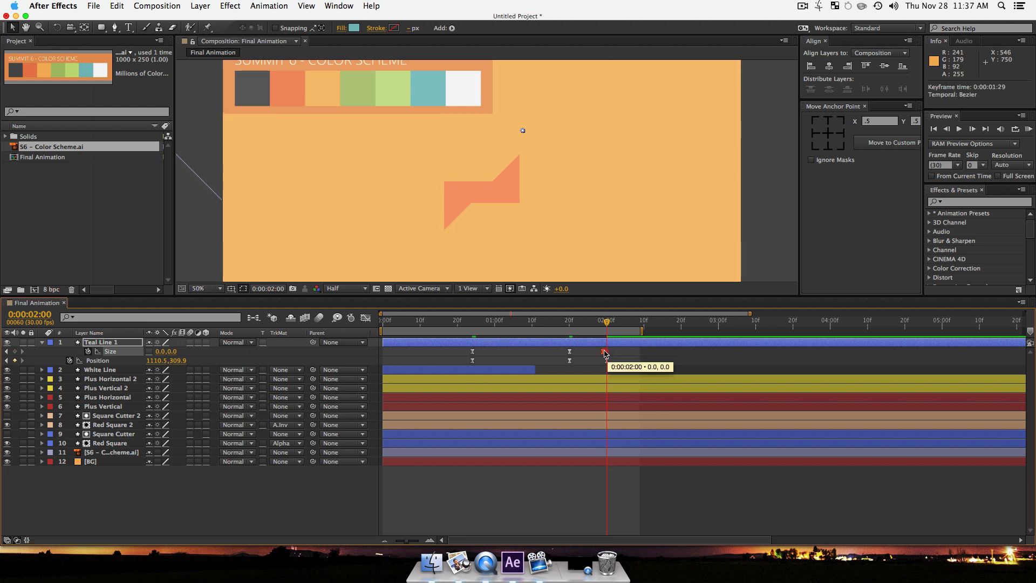
drag(604, 351, 474, 344)
key(space)
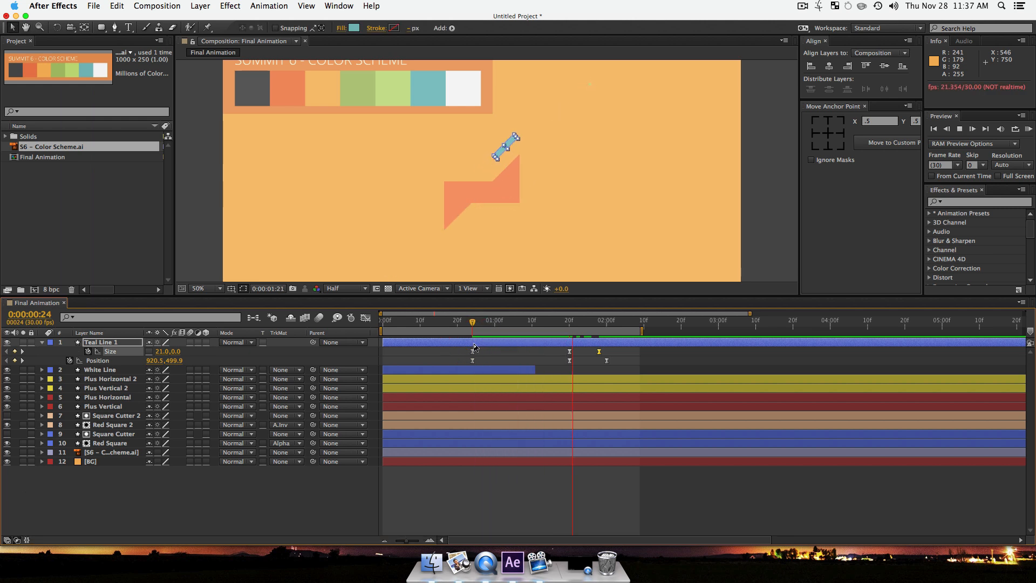
key(space)
Step: Move Teal Line 1's middle Size and Position keyframes to 0:00:01:14, preview the motion and return to 0:00:00:24
drag(599, 320, 562, 350)
drag(570, 352, 548, 350)
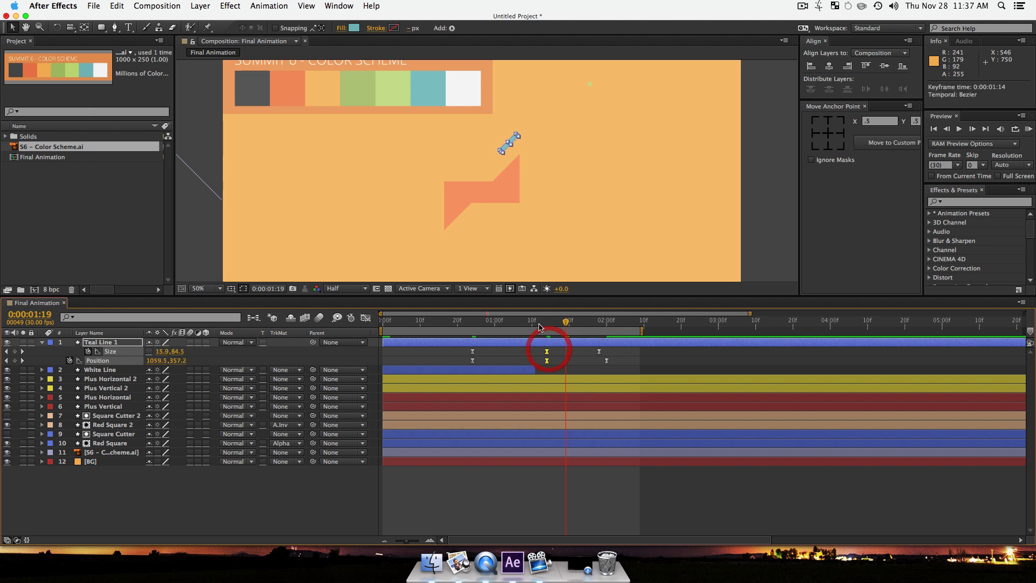
key(space)
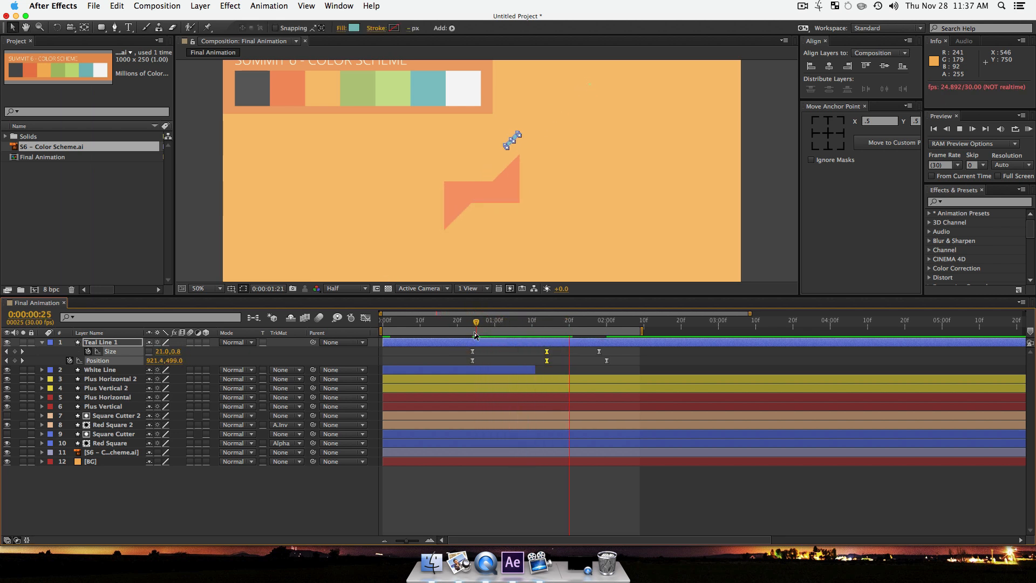
key(space)
key(space)
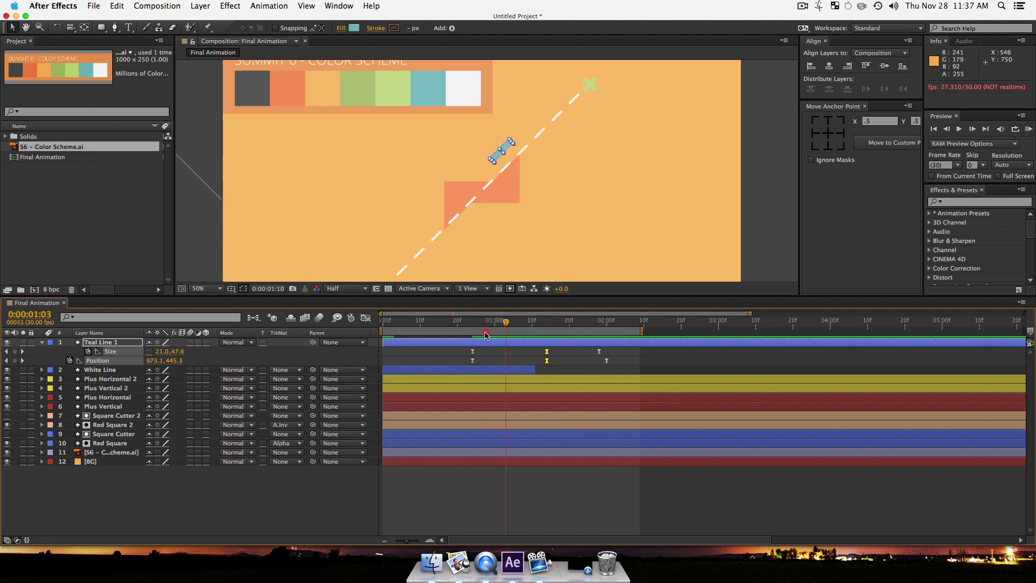
key(space)
drag(552, 328, 472, 328)
click(253, 506)
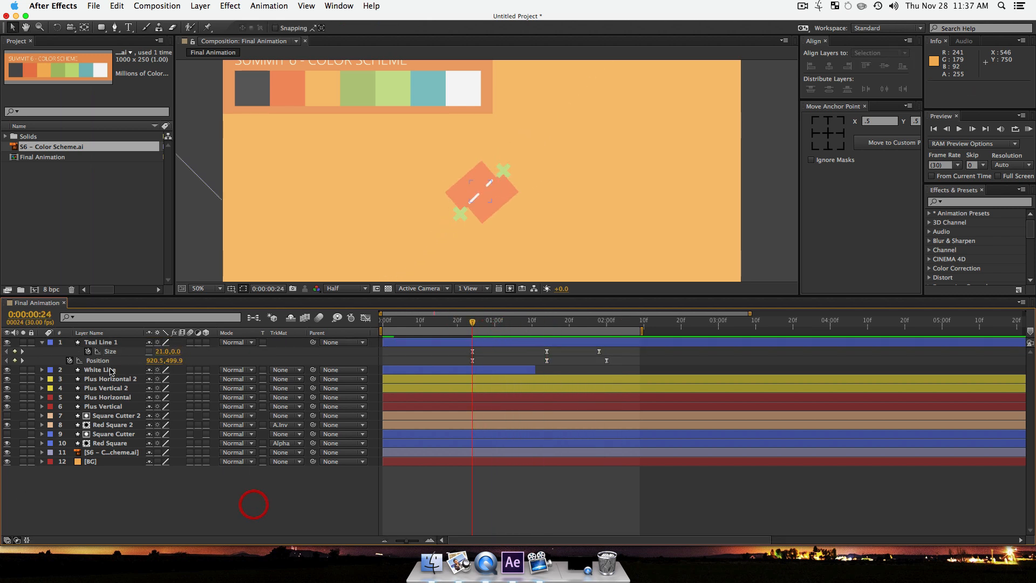
Step: Duplicate Teal Line 1 and show only the duplicate's animated Size and Position properties
click(91, 343)
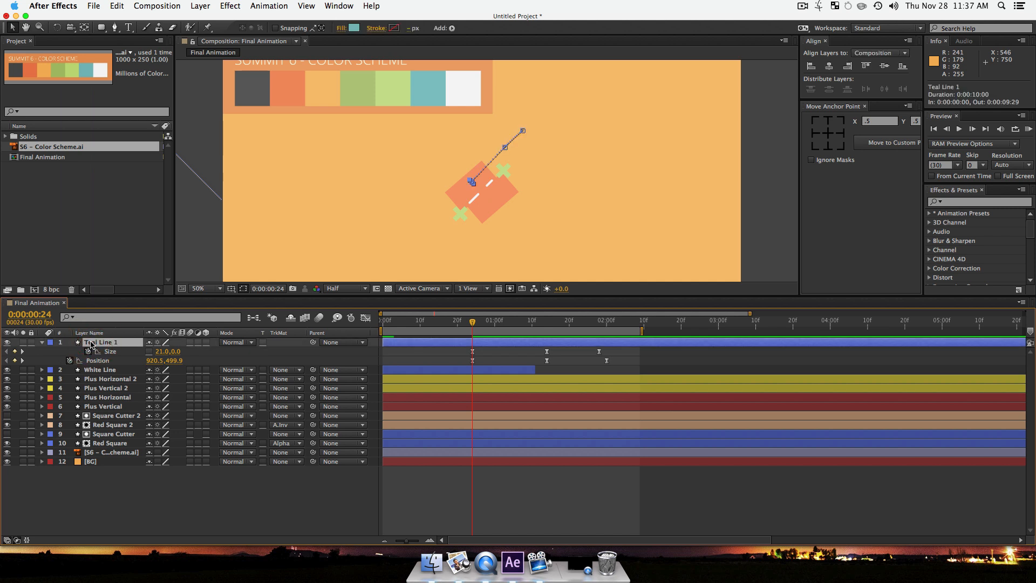
key(super+d)
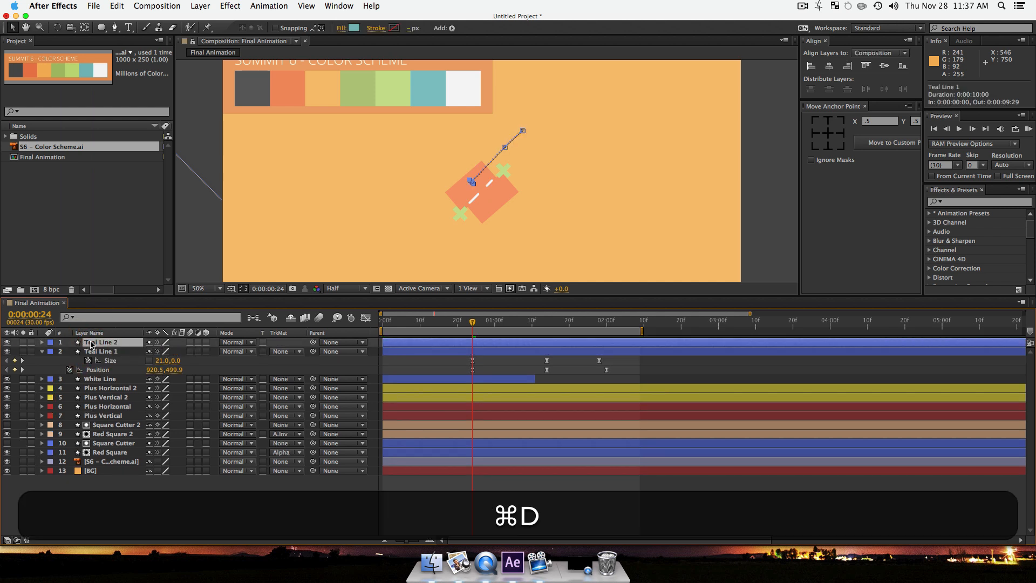
click(42, 343)
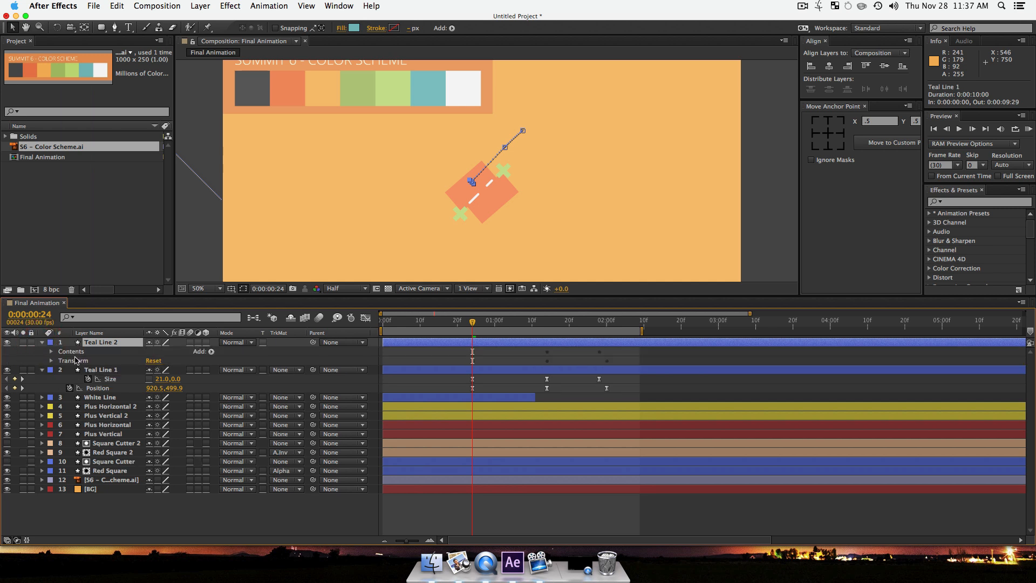
click(52, 352)
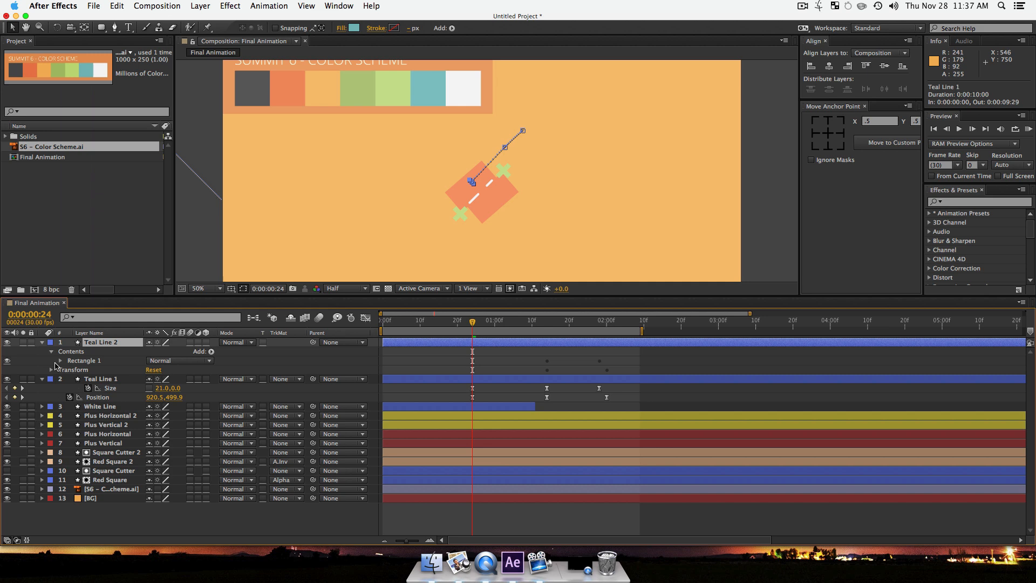
click(86, 344)
key(u)
key(u)
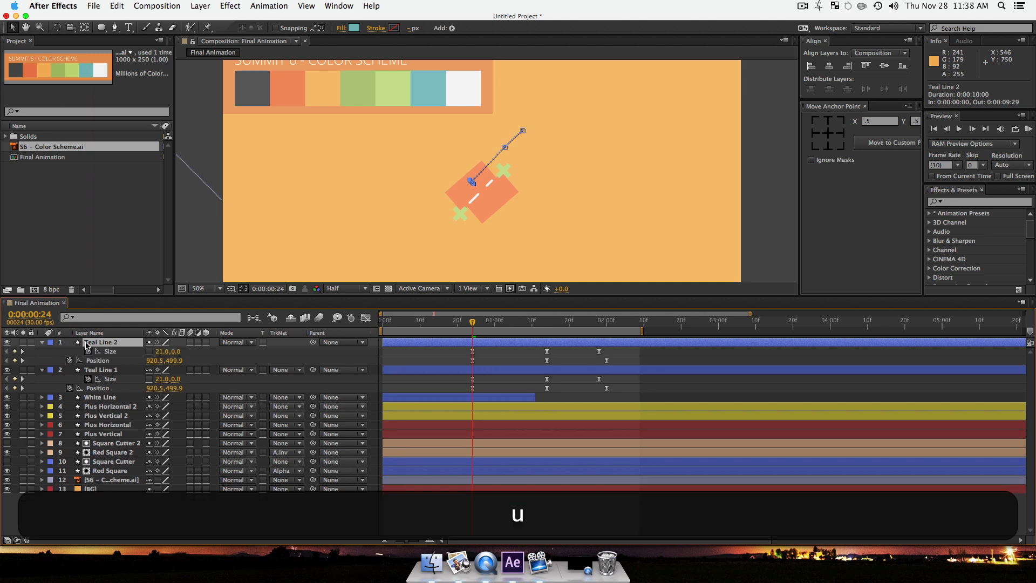
key(u)
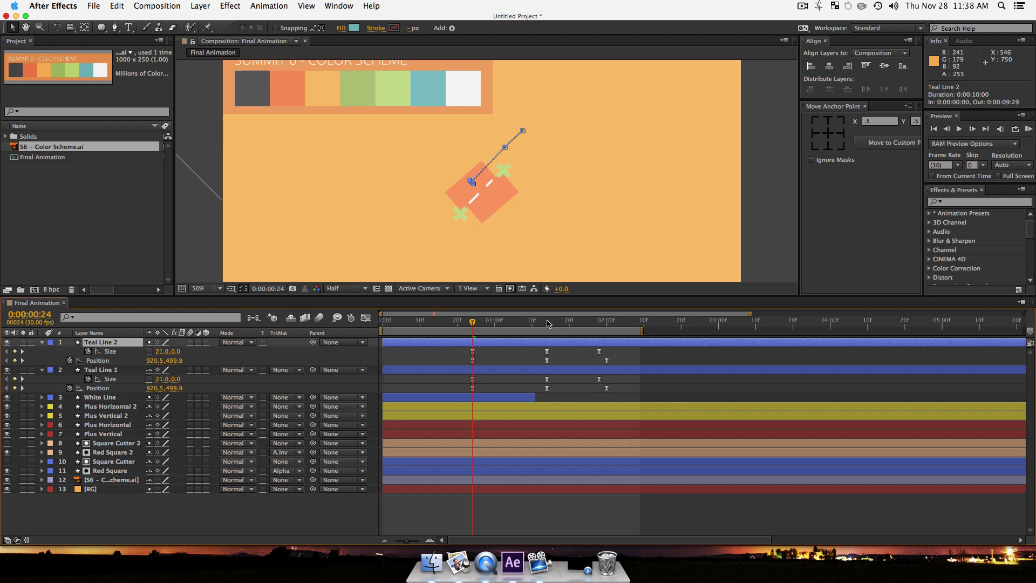
drag(615, 365, 588, 350)
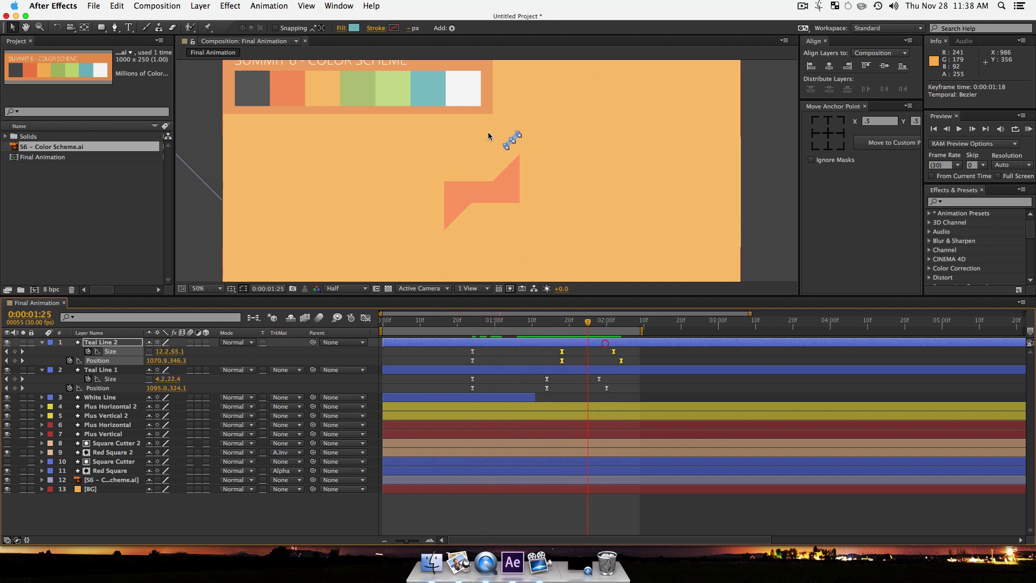
click(6, 360)
click(144, 518)
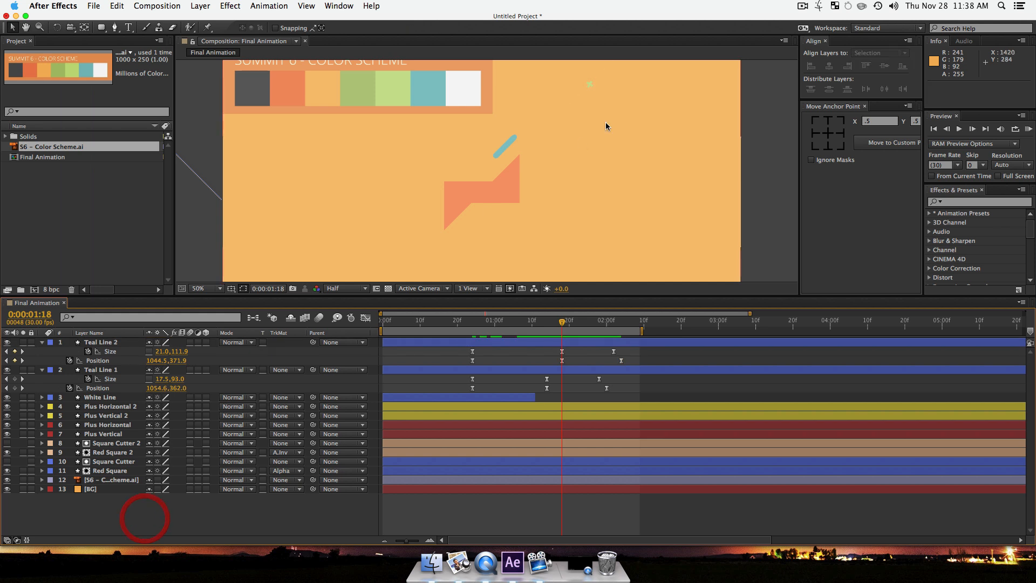
click(503, 150)
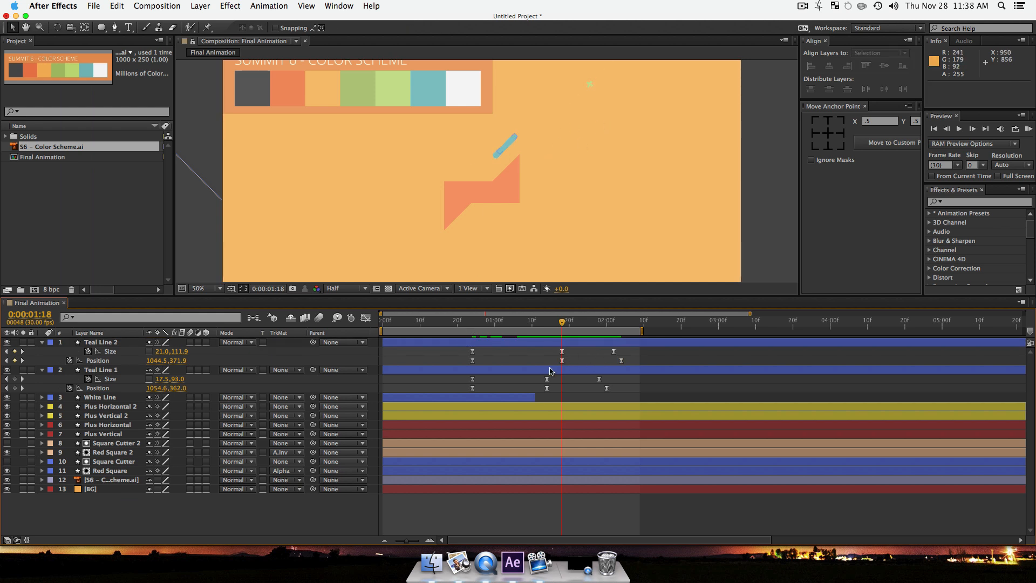
key(super+z)
key(super+z)
key(super+z)
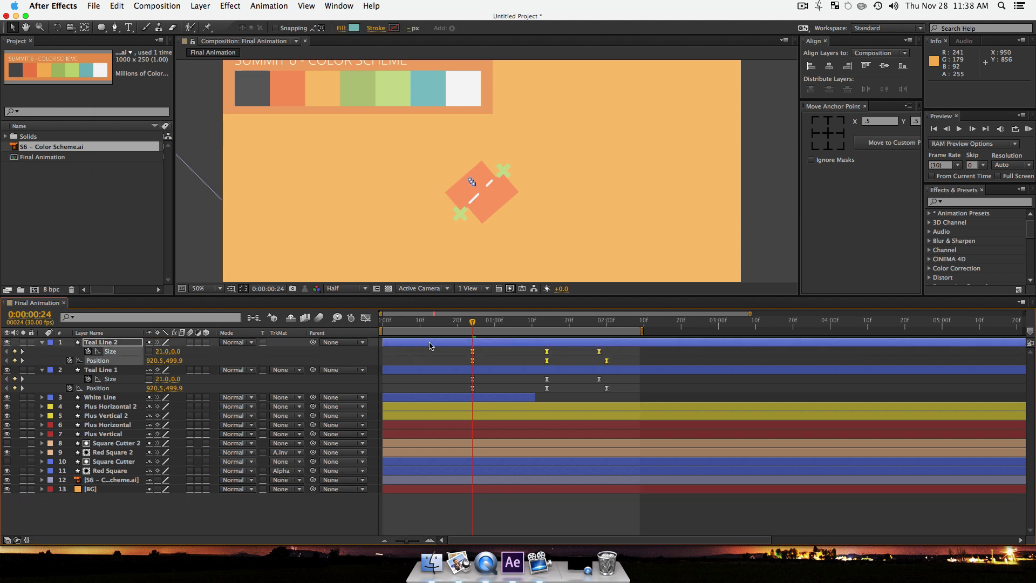
Step: Shift all of Teal Line 2's keyframes to start at 0:00:00:29 and set its first Size keyframe's width to 12
drag(473, 351, 490, 329)
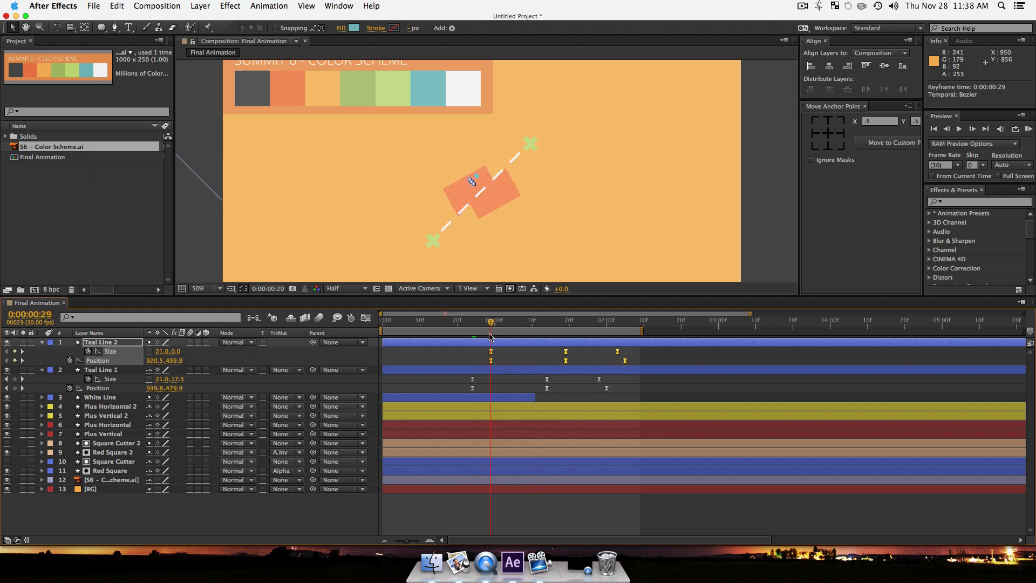
click(232, 527)
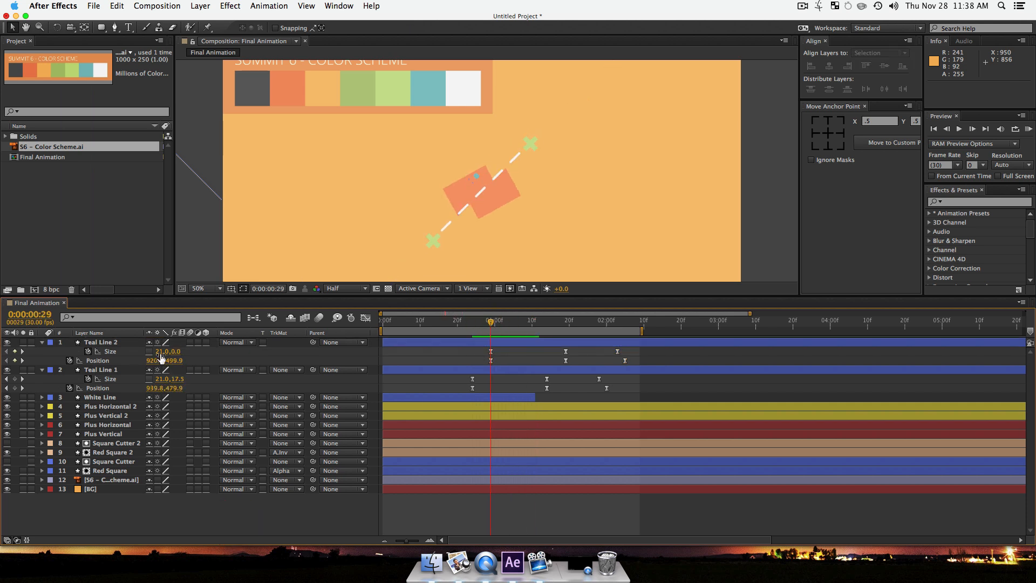
drag(161, 352, 156, 352)
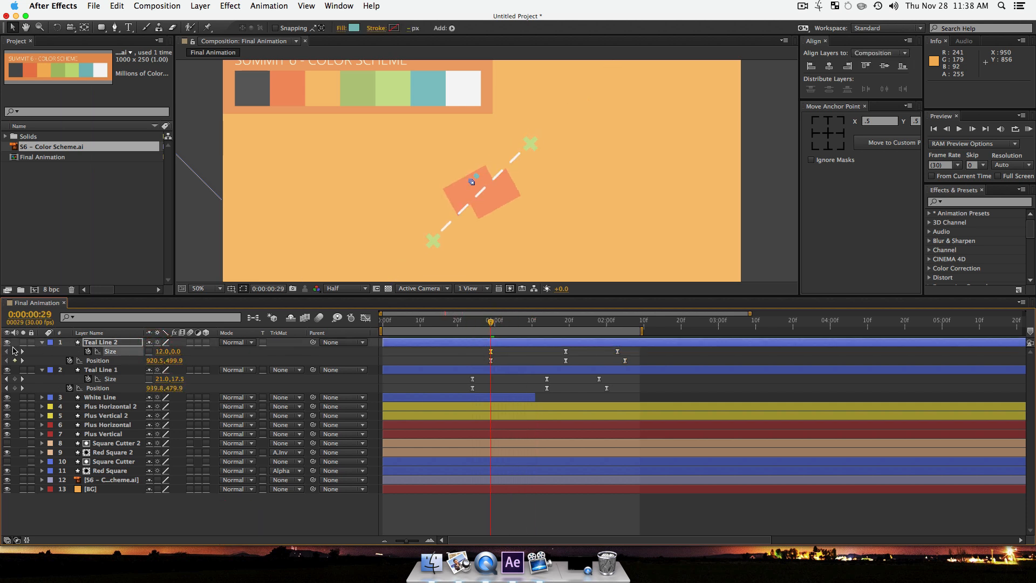
Step: Set Teal Line 2's Size at the 0:00:01:19 keyframe to 12.0, 101.0
click(23, 351)
drag(160, 352, 162, 352)
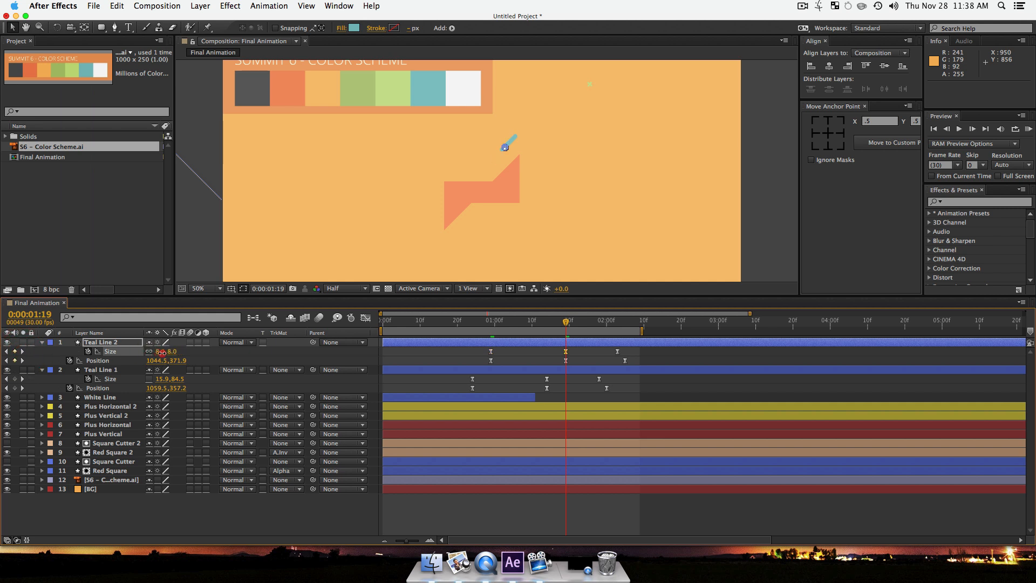
click(158, 351)
text(12)
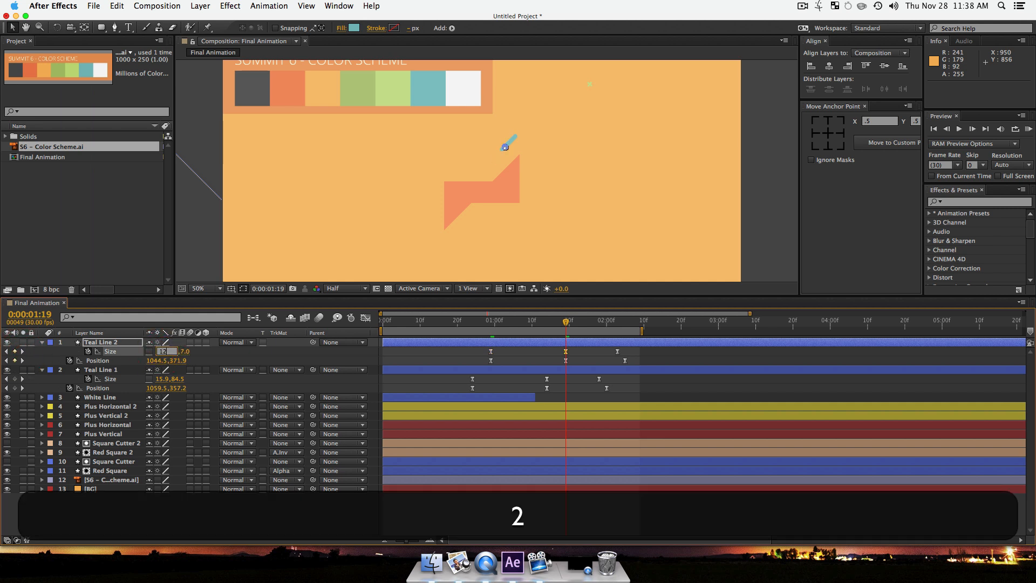
key(Return)
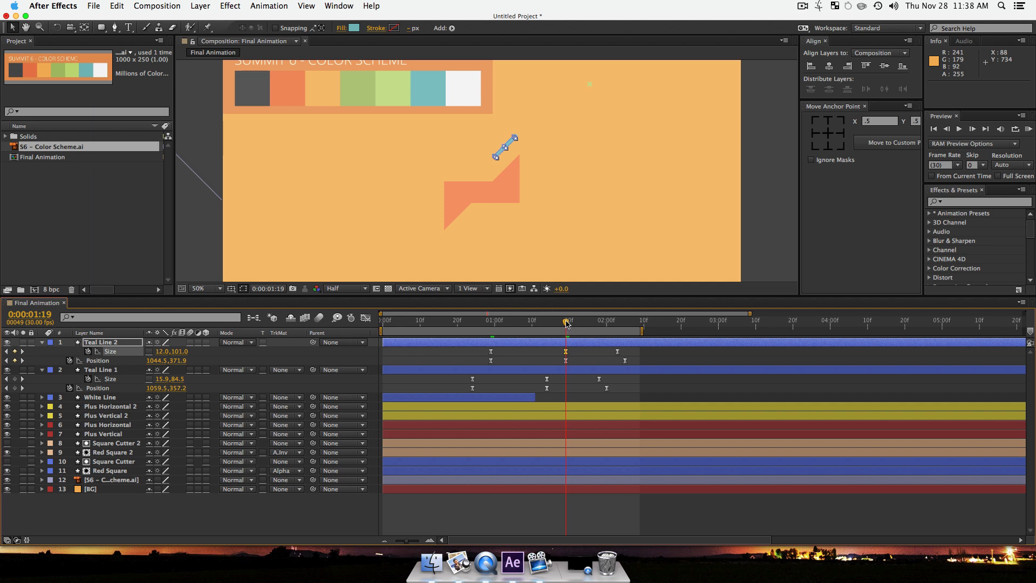
Step: At the 0:00:00:29 keyframe, shift Teal Line 2 sideways away from Teal Line 1 to an X Position of 862.5
drag(567, 323, 492, 335)
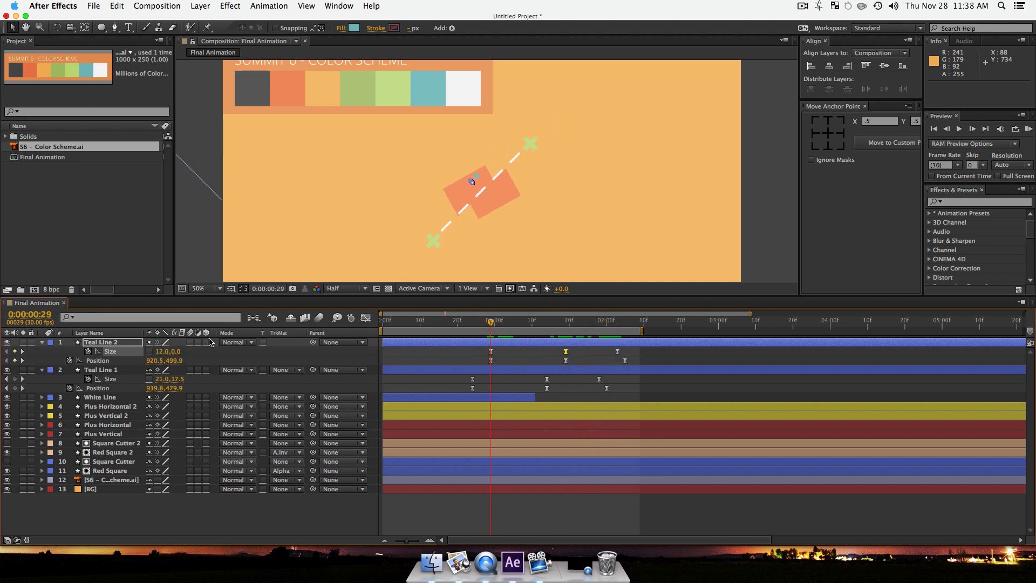
key(v)
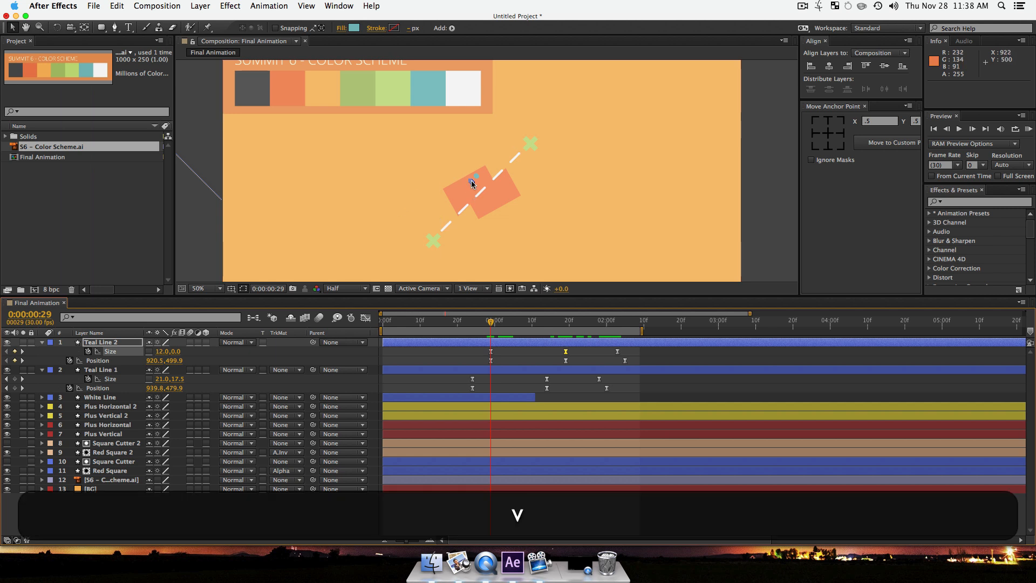
key(ctrl+z)
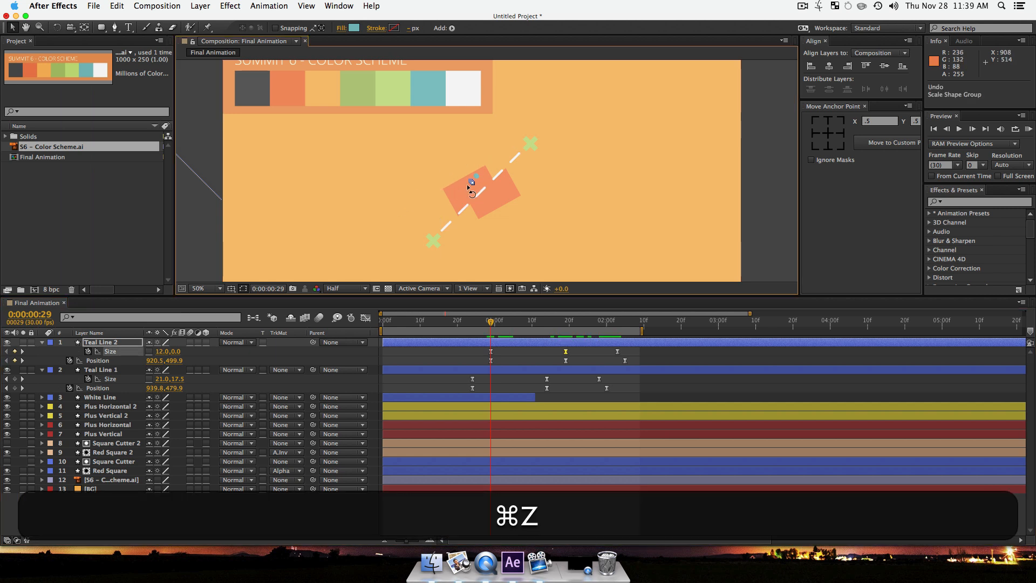
key(z)
click(451, 178)
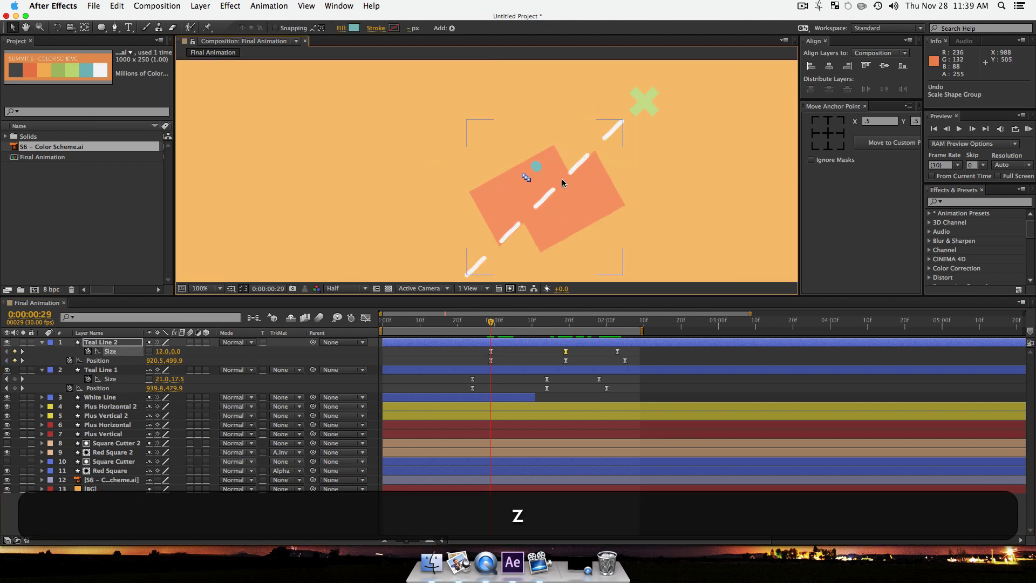
key(z)
click(534, 180)
key(space)
drag(498, 192, 511, 233)
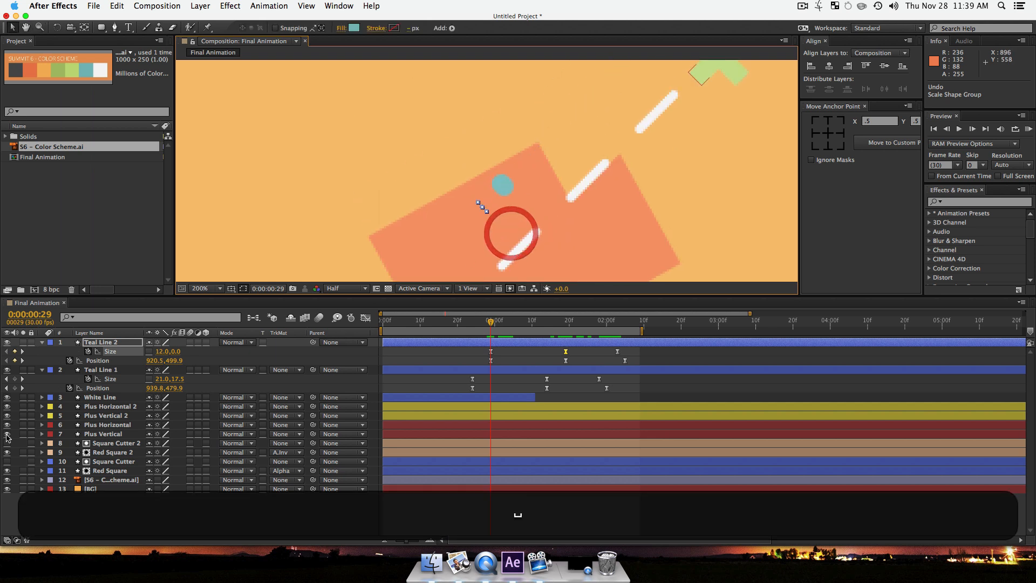
click(109, 361)
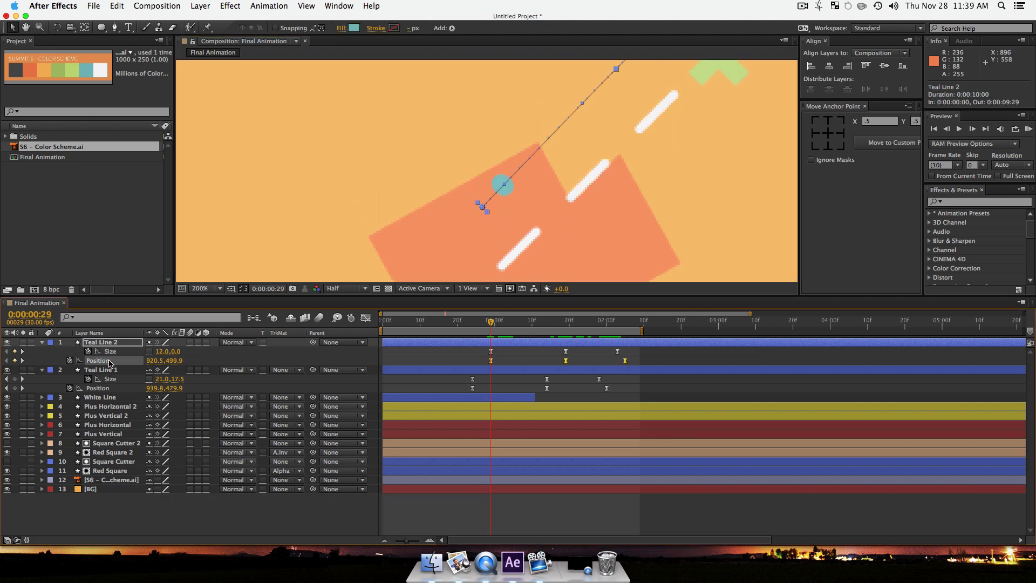
click(193, 510)
drag(155, 365, 127, 365)
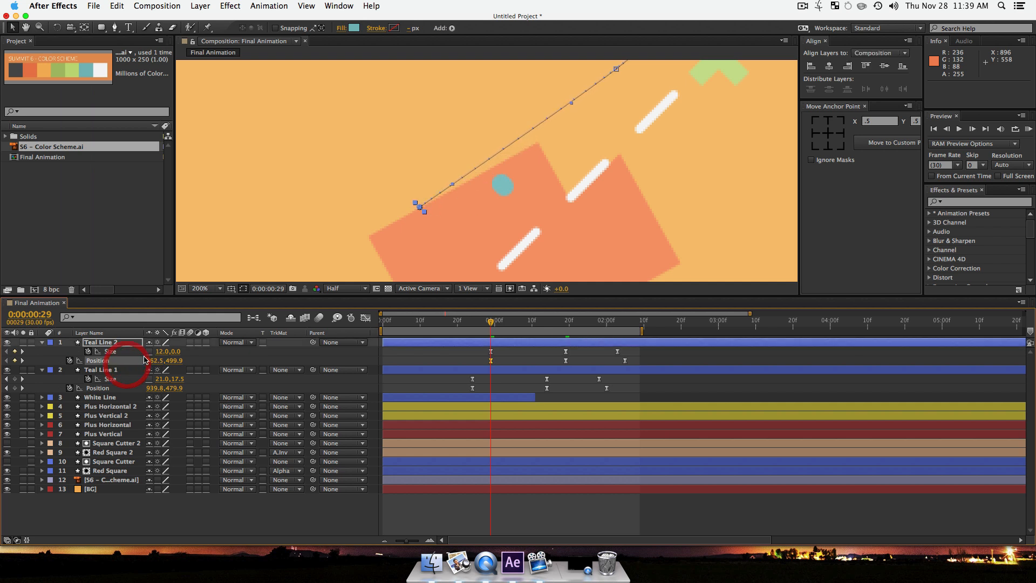
Step: At the 0:00:01:19 Position keyframe, shift Teal Line 2 horizontally to the left, clear of Teal Line 1
drag(552, 321, 567, 326)
key(space)
drag(631, 180, 604, 254)
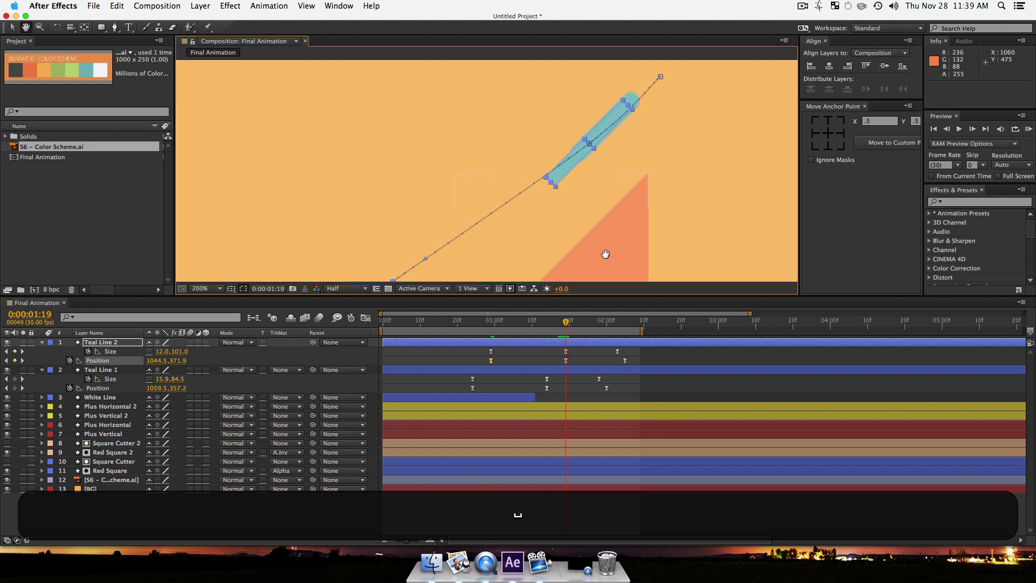
drag(161, 362, 125, 364)
Step: At the 0:00:02:05 Position keyframe, shift Teal Line 2 horizontally to an X Position of about 1026
click(624, 320)
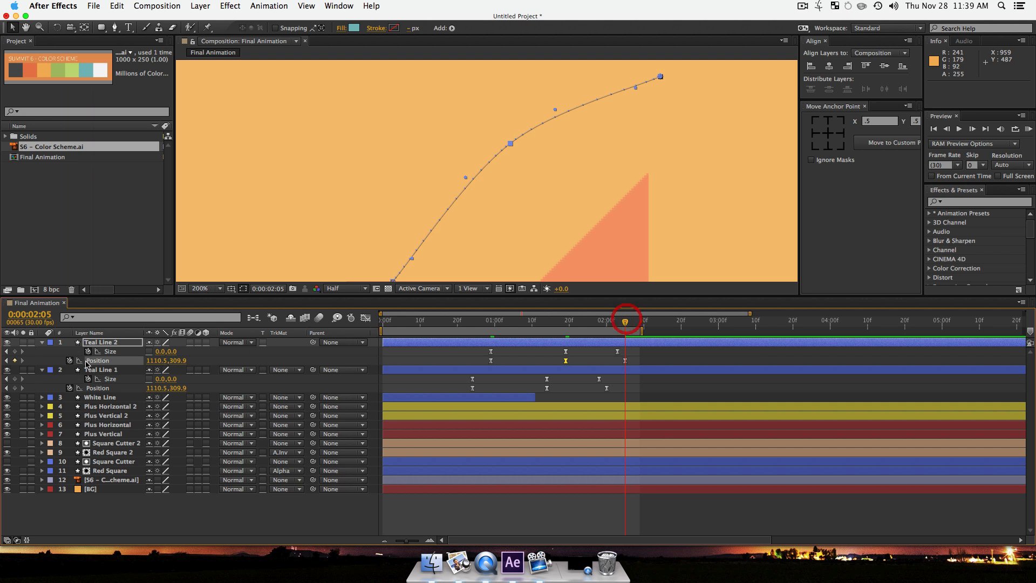
drag(160, 364, 121, 370)
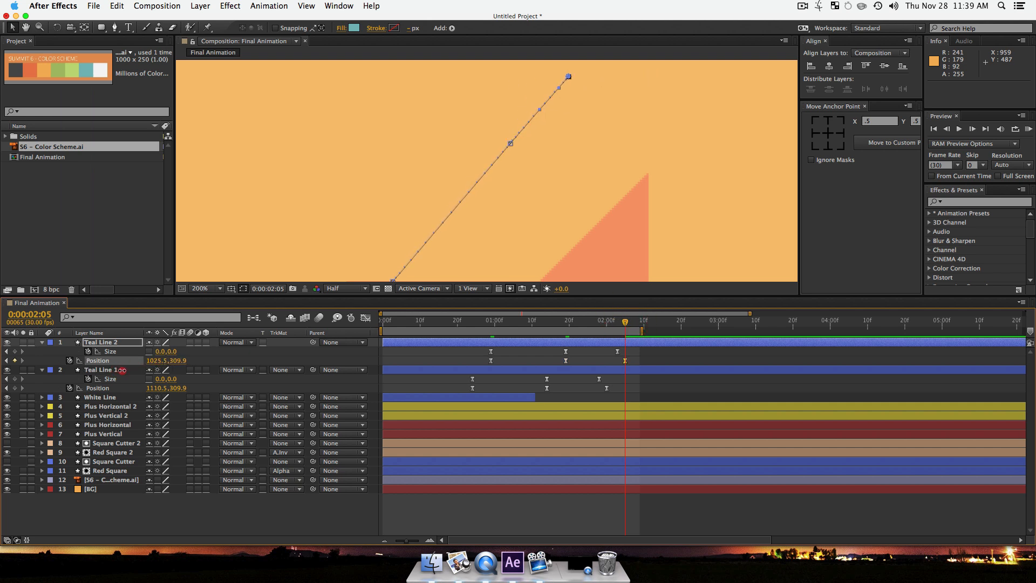
key(z)
alt+click(492, 225)
alt+click(481, 215)
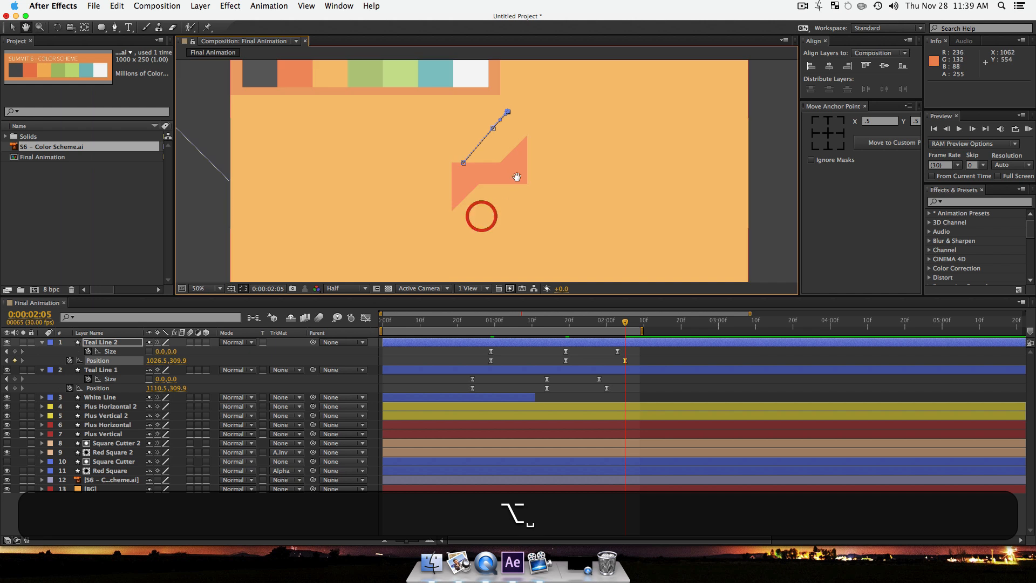
alt+click(514, 231)
key(v)
Step: At 0:00:00:29, lower Teal Line 2 to a Y Position of 527.9 and play back the motion
drag(624, 323, 487, 354)
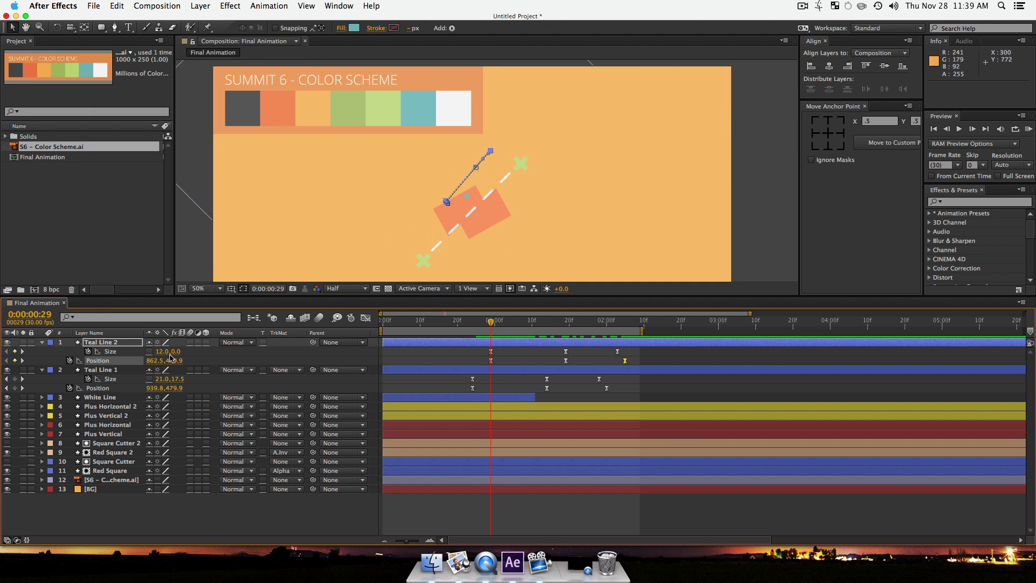
drag(176, 362, 190, 361)
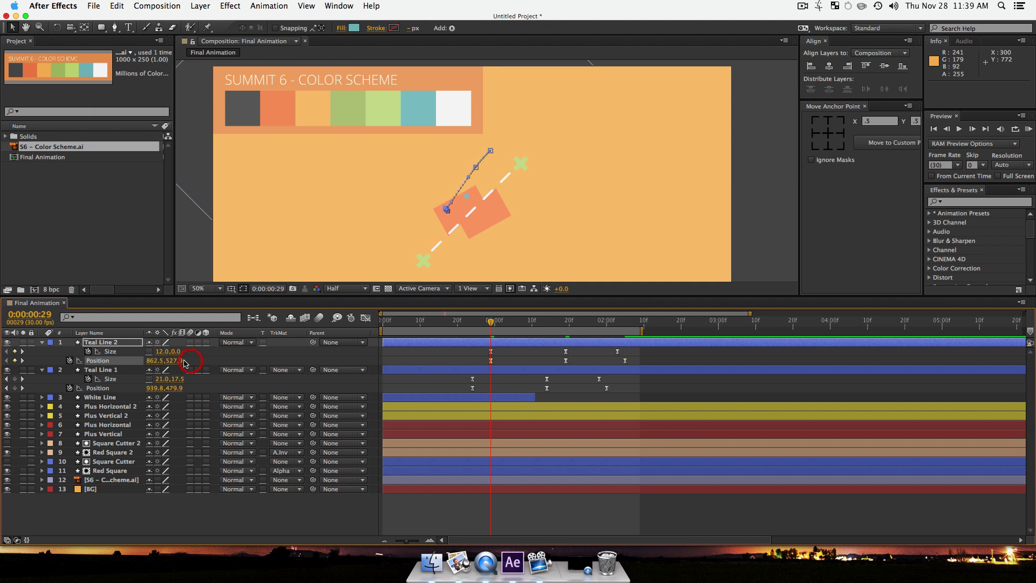
key(space)
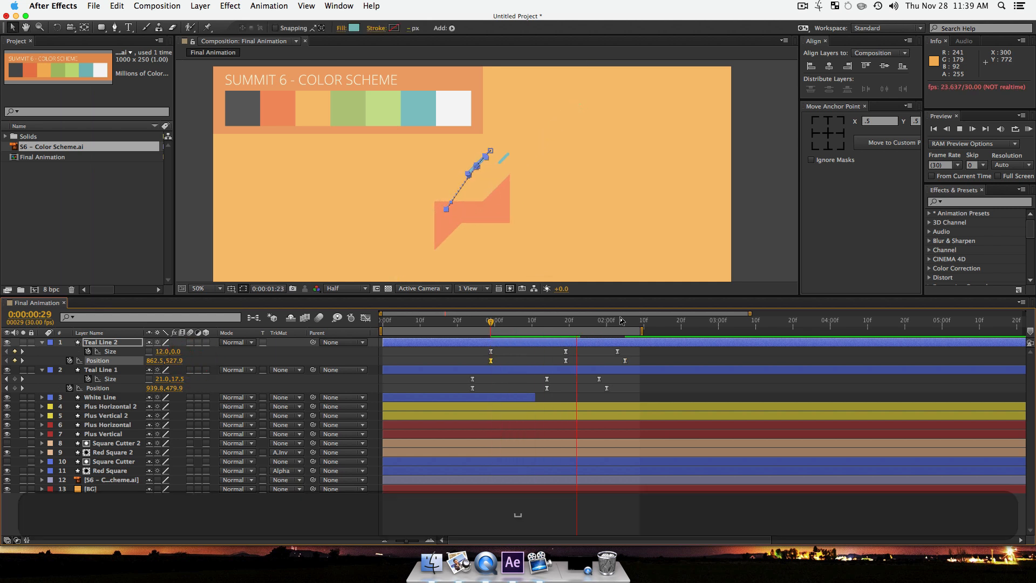
drag(609, 322, 505, 322)
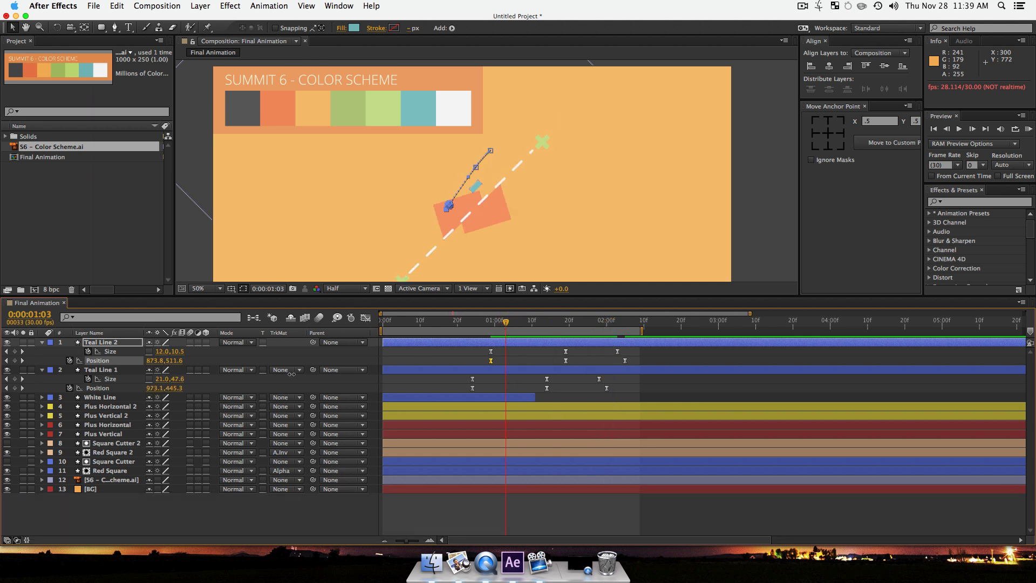
click(232, 512)
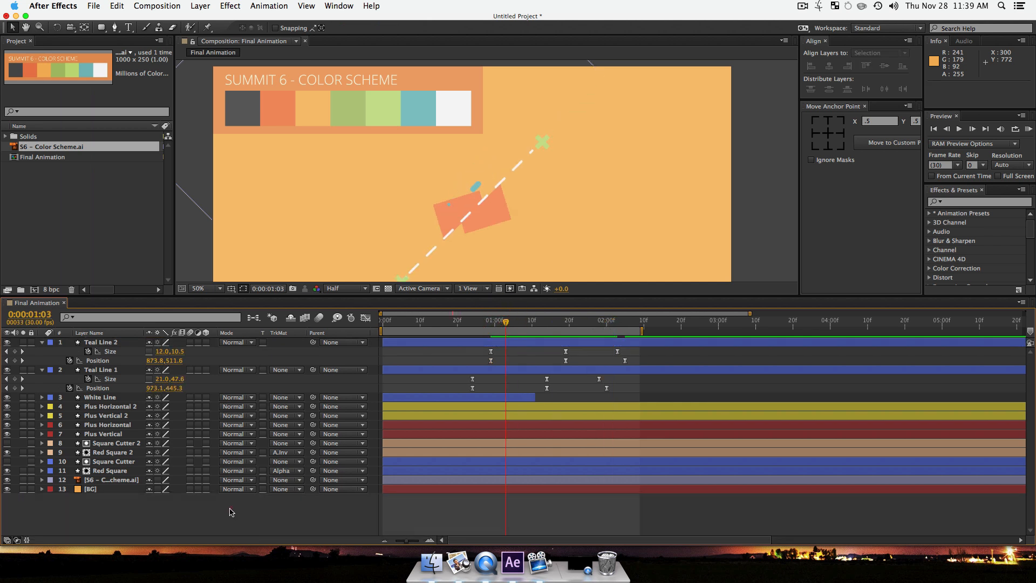
Step: Move the Teal Line 1 and Teal Line 2 layers beneath the Red Square layer and deselect them
click(113, 371)
shift+click(116, 344)
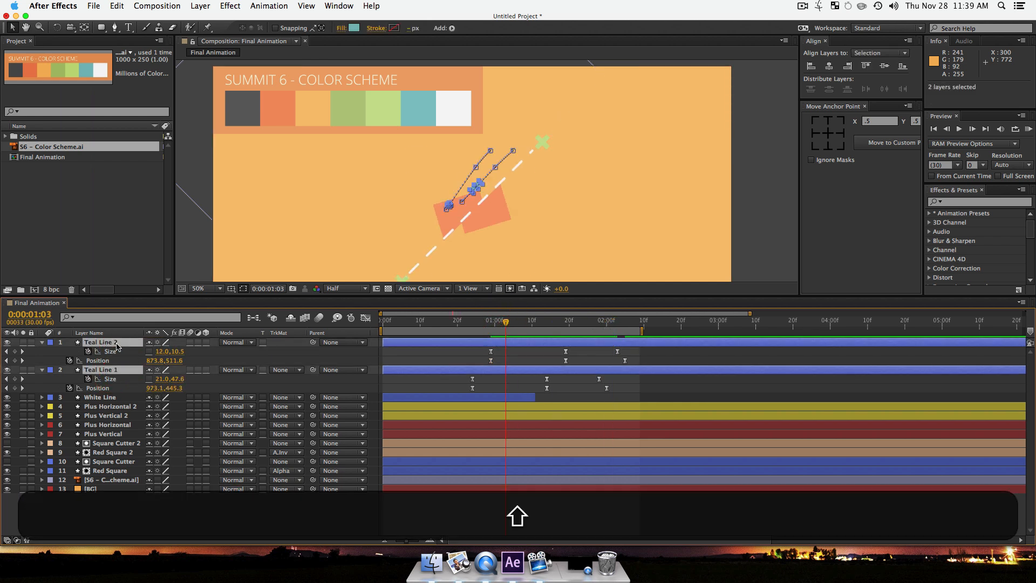
drag(114, 341, 121, 478)
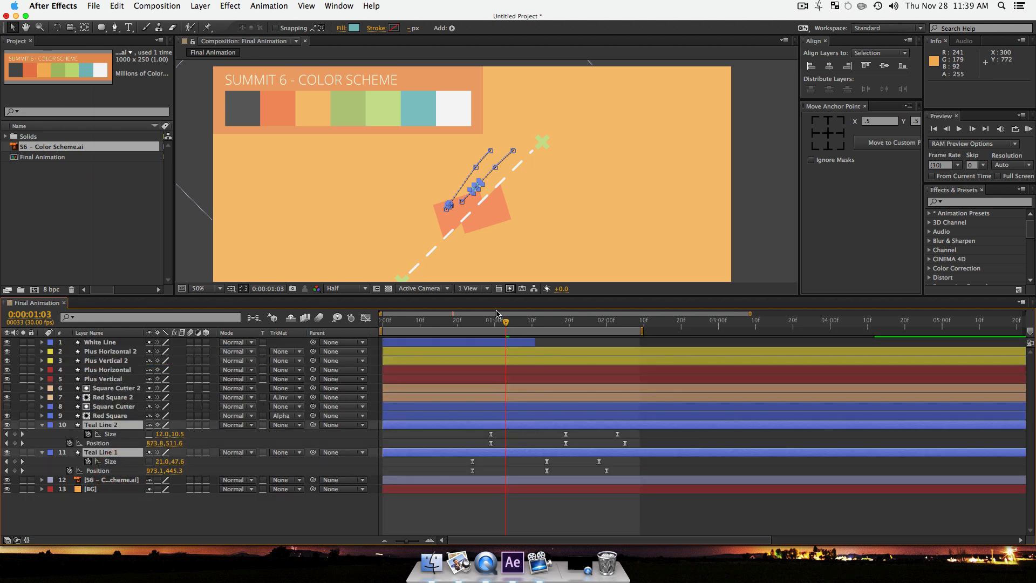
key(F2)
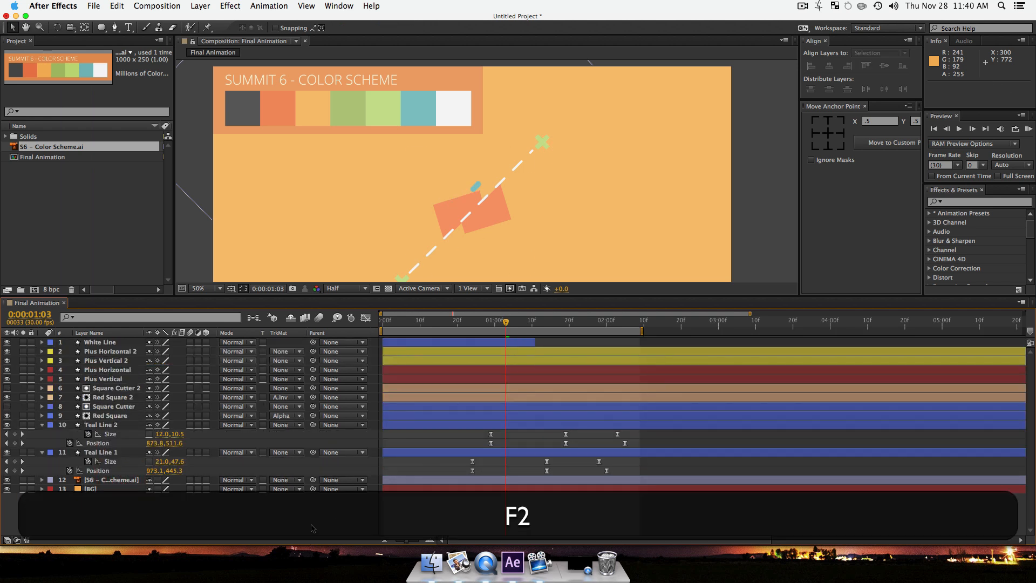
Step: Extend the work area's end to just past three seconds and preview the animation from the first frame
drag(505, 322, 344, 325)
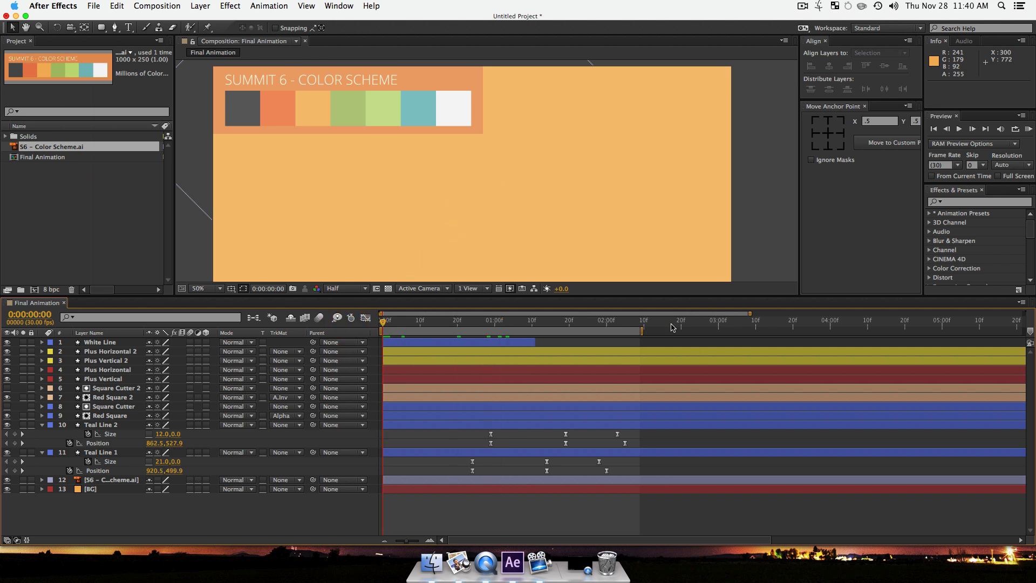
drag(637, 333, 722, 331)
key(space)
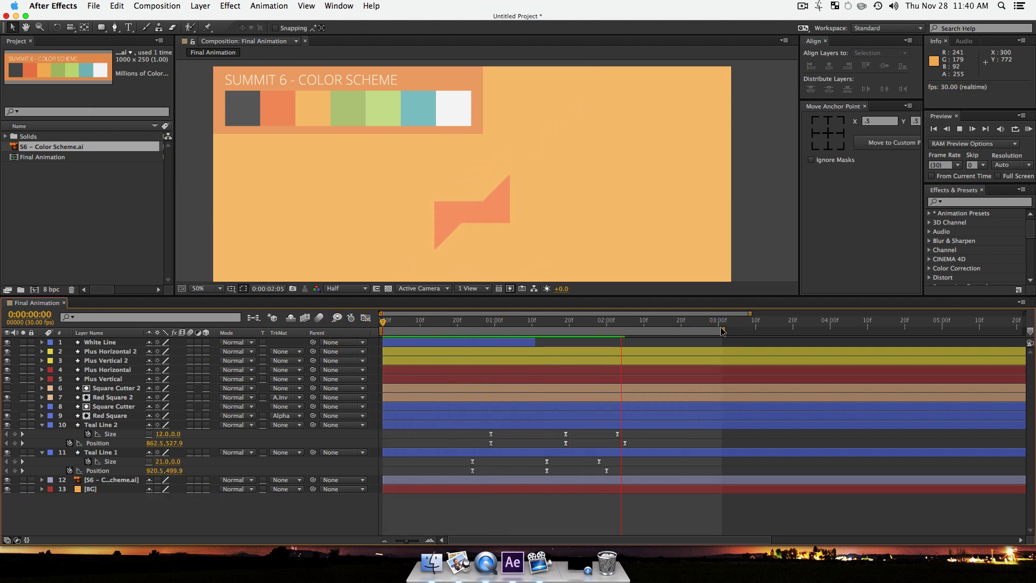
key(space)
Step: At 0:00:00:24, duplicate Teal Line 1 and Teal Line 2 and stack the two copies together above the originals
drag(474, 322, 470, 344)
click(108, 452)
shift+click(107, 425)
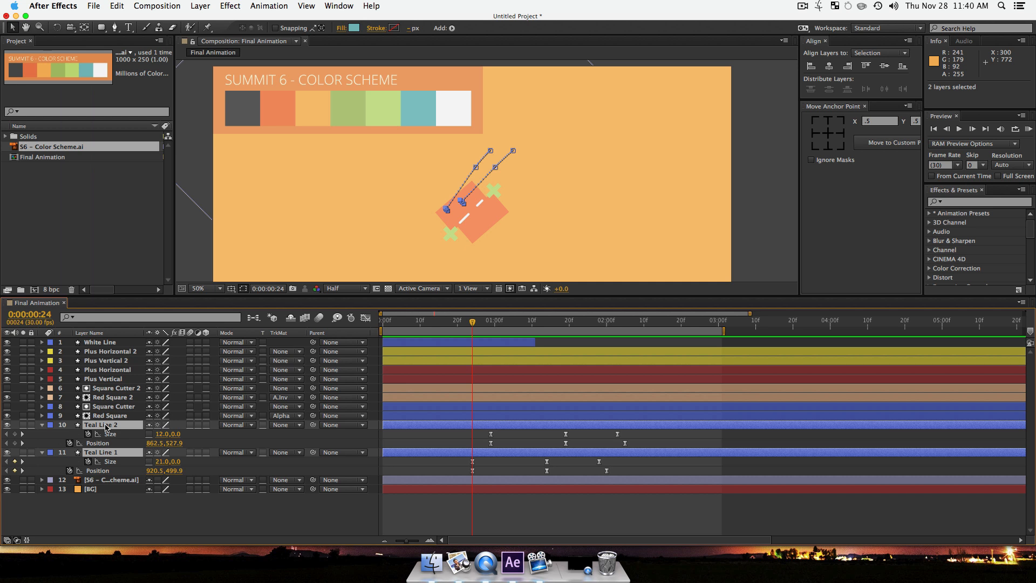
key(super+d)
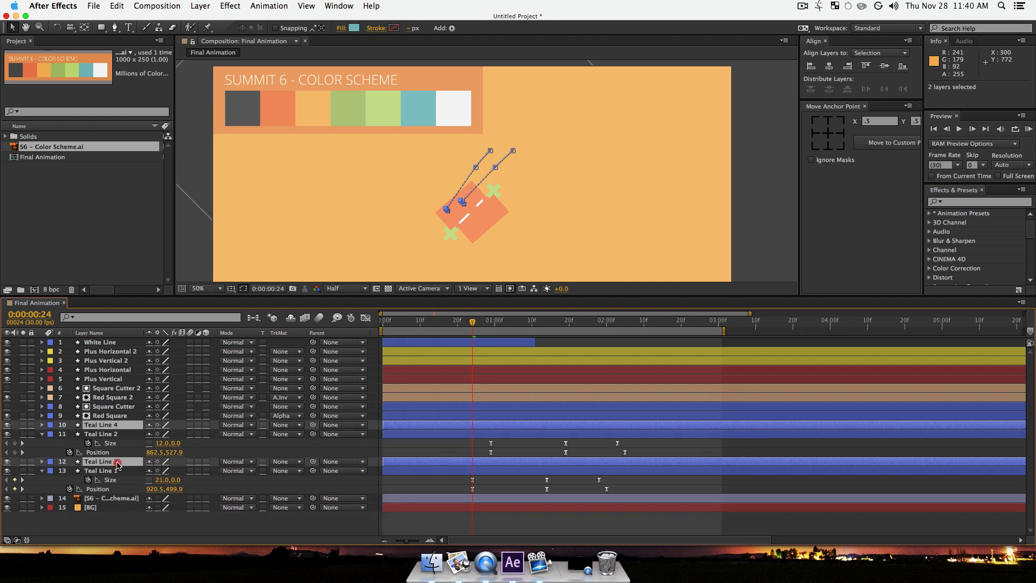
drag(117, 464, 116, 432)
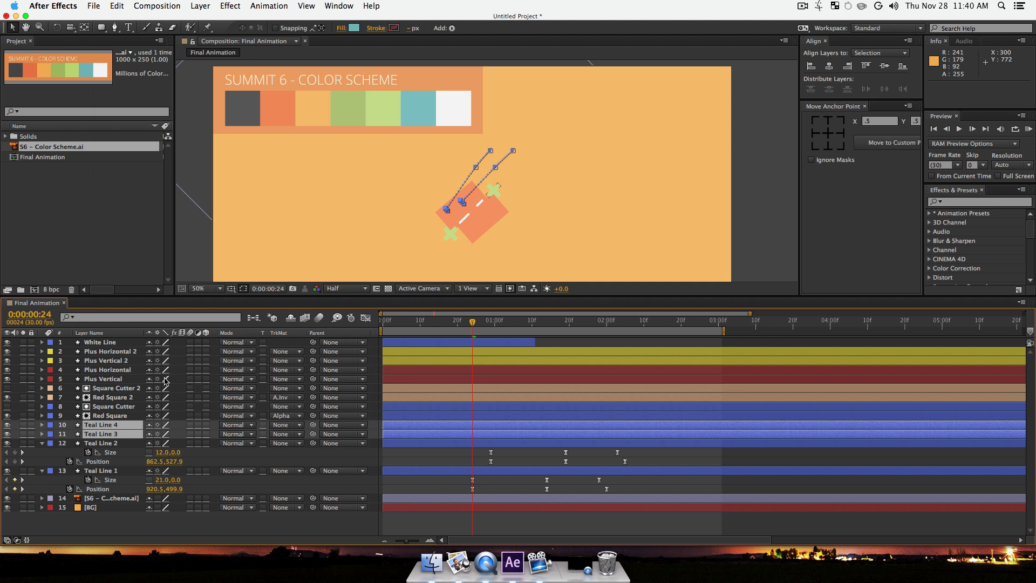
Step: Try rotating Teal Line 3 and Teal Line 4 to 57°, and undo the rotation
key(r)
drag(167, 434, 176, 433)
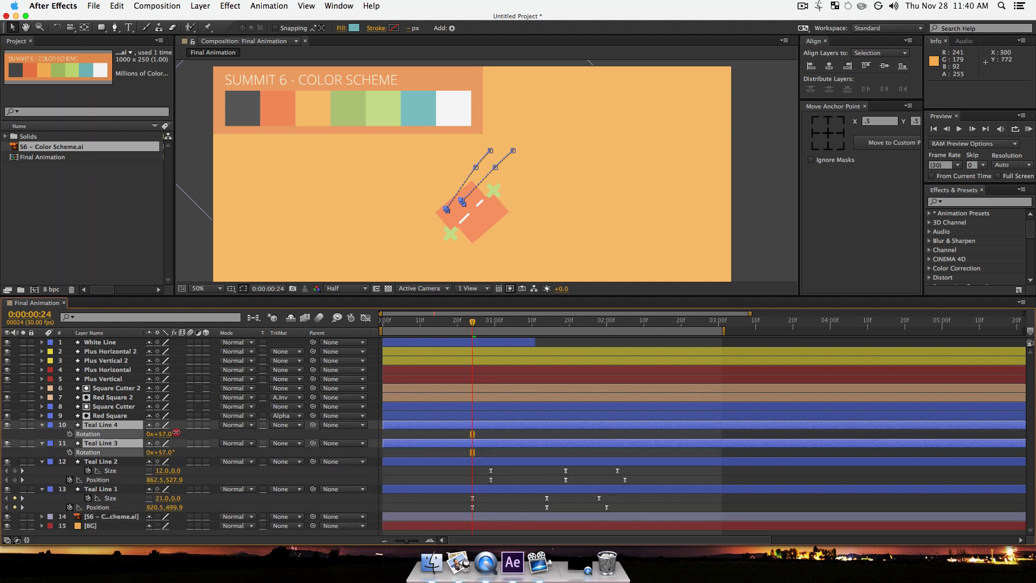
key(super+z)
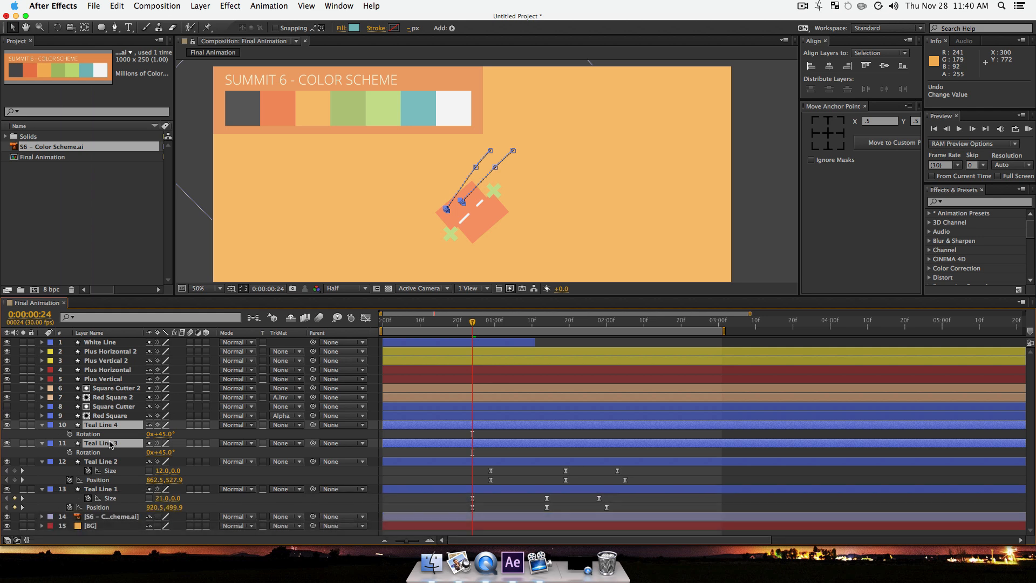
Step: Try flipping Teal Line 3 and Teal Line 4 horizontally and vertically, and scrub through the motion
right_click(108, 427)
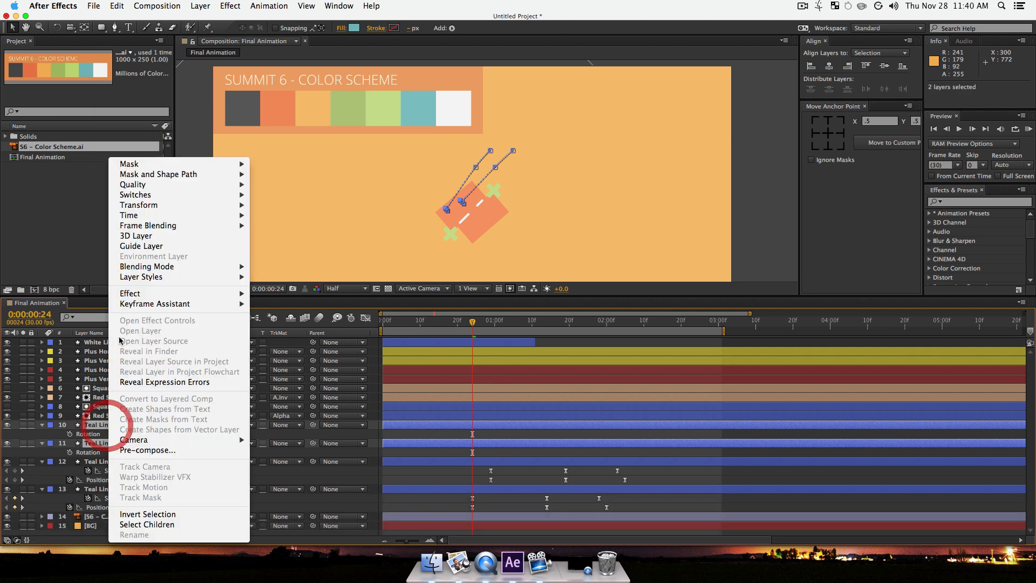
mouse_move(139, 209)
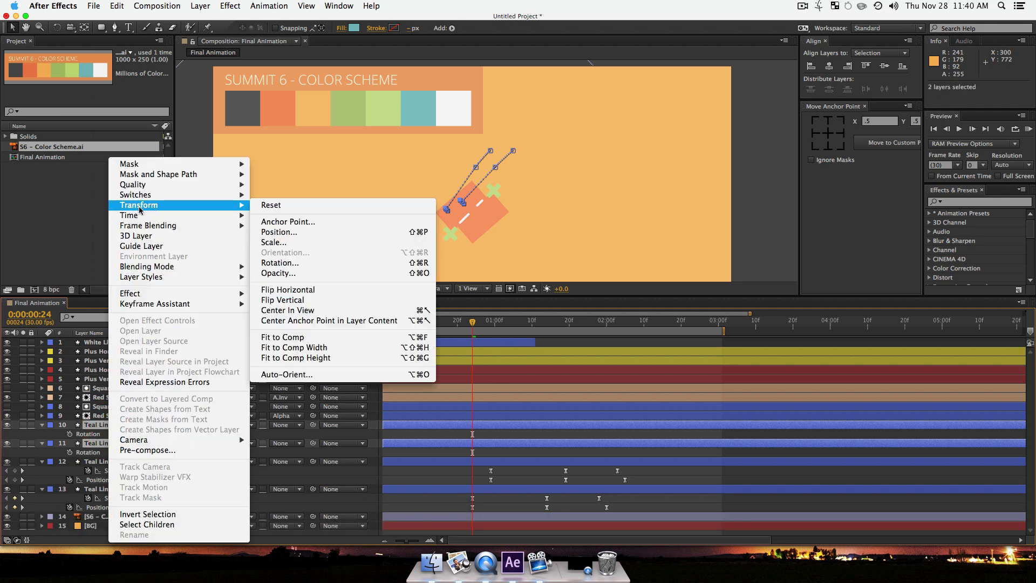
click(284, 289)
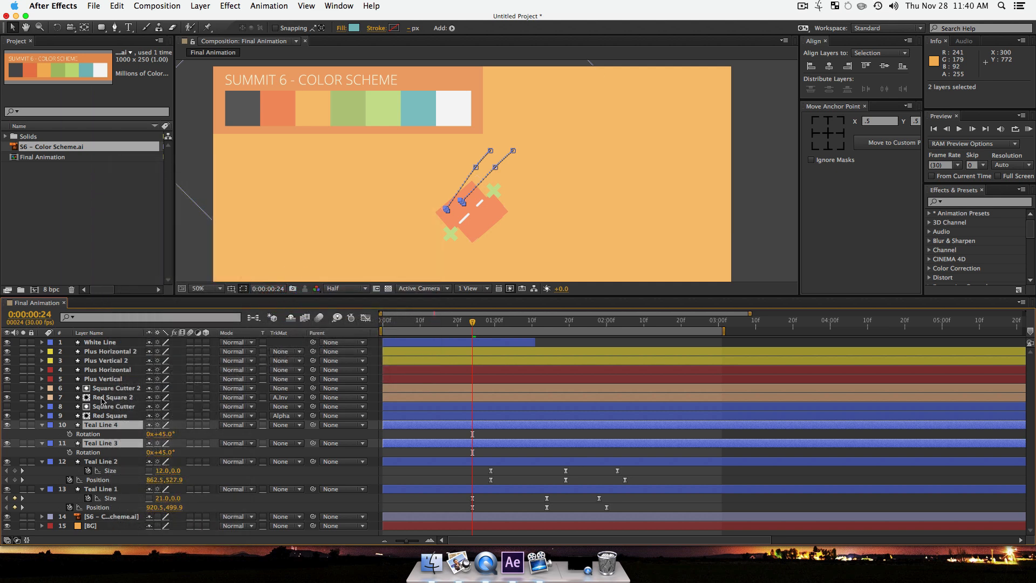
right_click(108, 426)
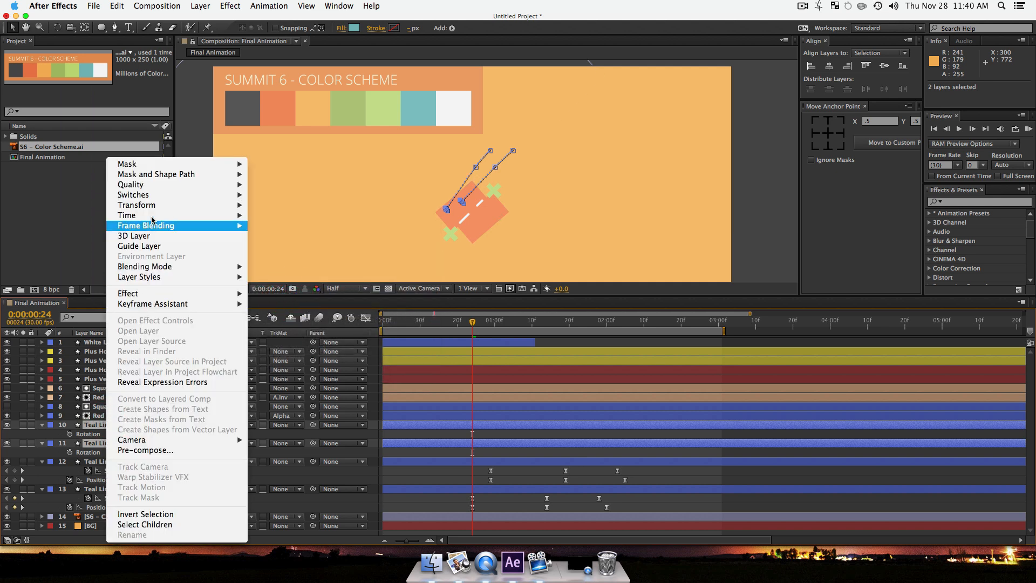
mouse_move(158, 211)
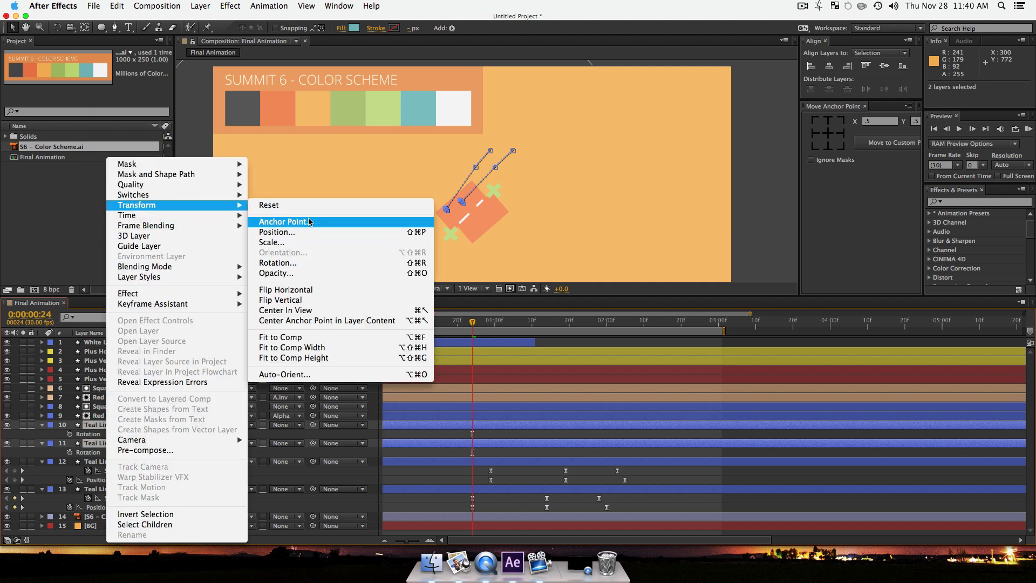
click(304, 297)
mouse_move(472, 322)
mouse_down()
mouse_move(603, 327)
mouse_move(472, 327)
mouse_up()
Step: Undo the flips, the layer reordering and the duplication of the teal lines
key(cmd+z)
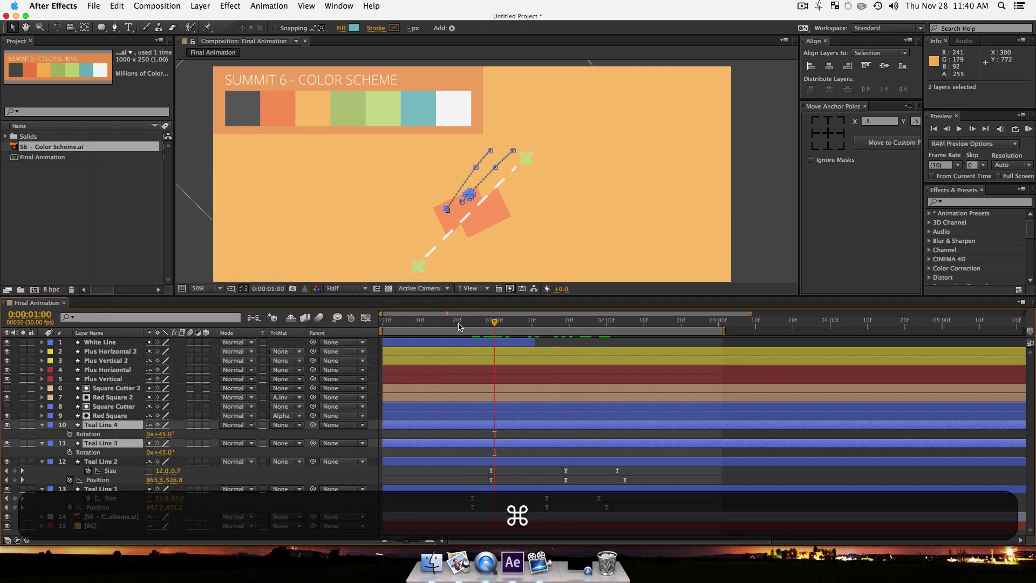
key(cmd+z)
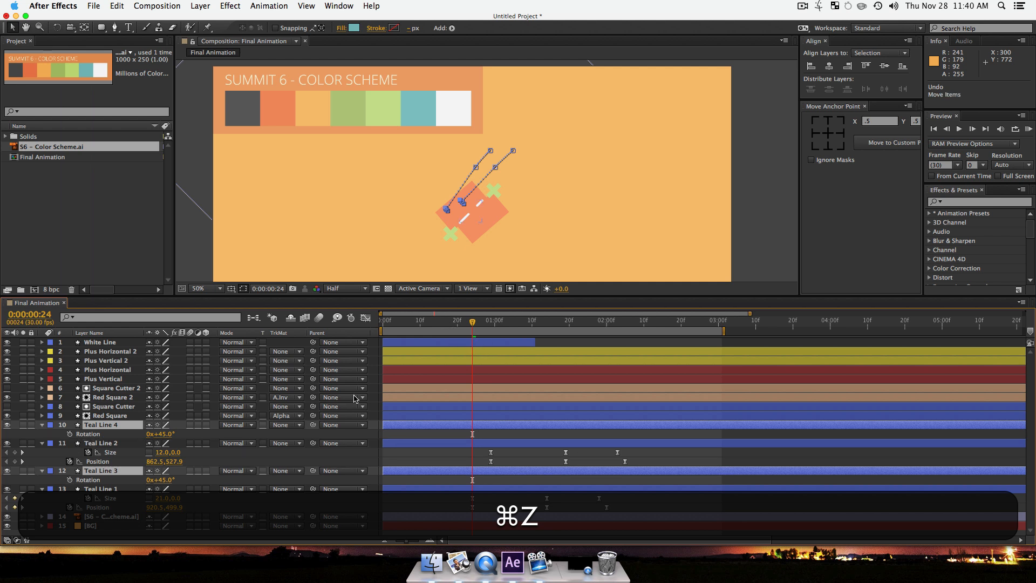
key(cmd+z)
key(cmd+z)
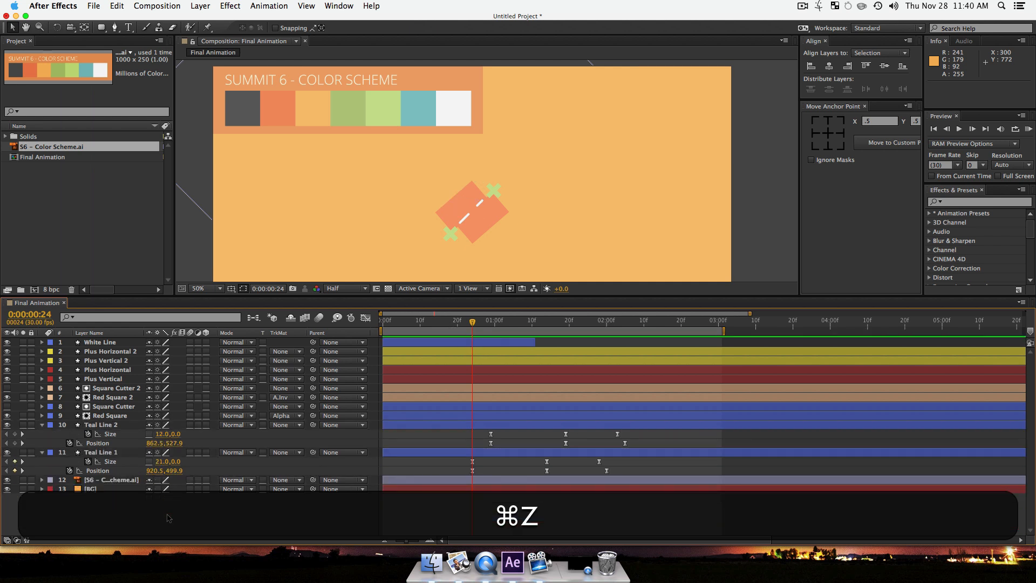
Step: At 0:00:01:16, expand all of Teal Line 2's properties and set Rectangle Path 1's Position to 0.0, 169.0
drag(473, 327, 556, 382)
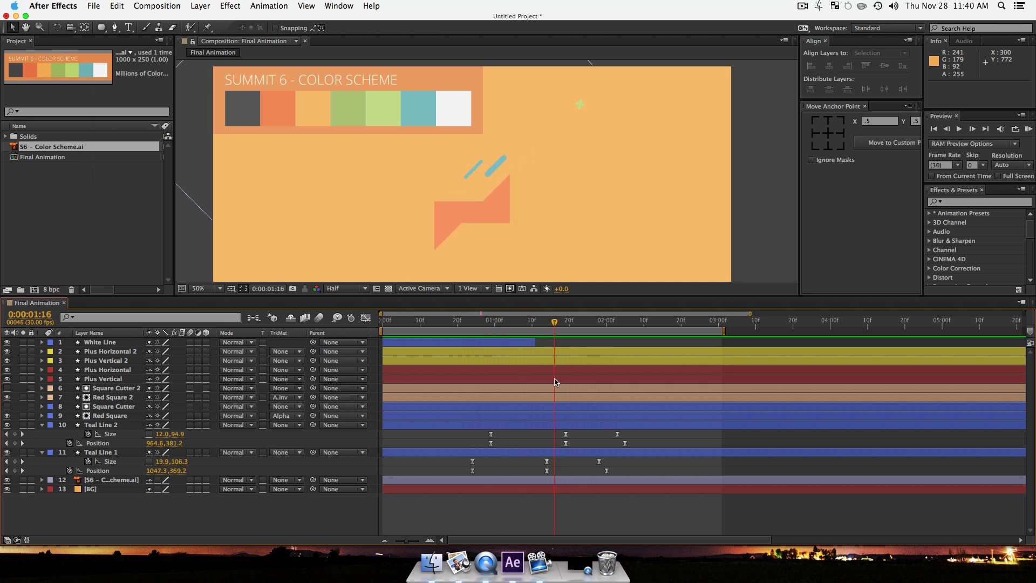
click(106, 425)
click(43, 425)
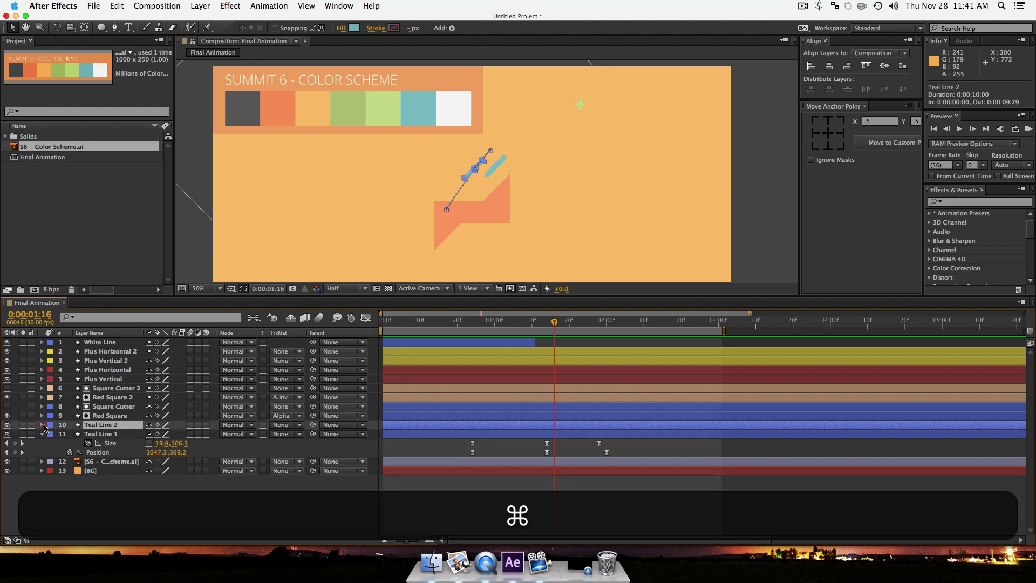
super+click(43, 425)
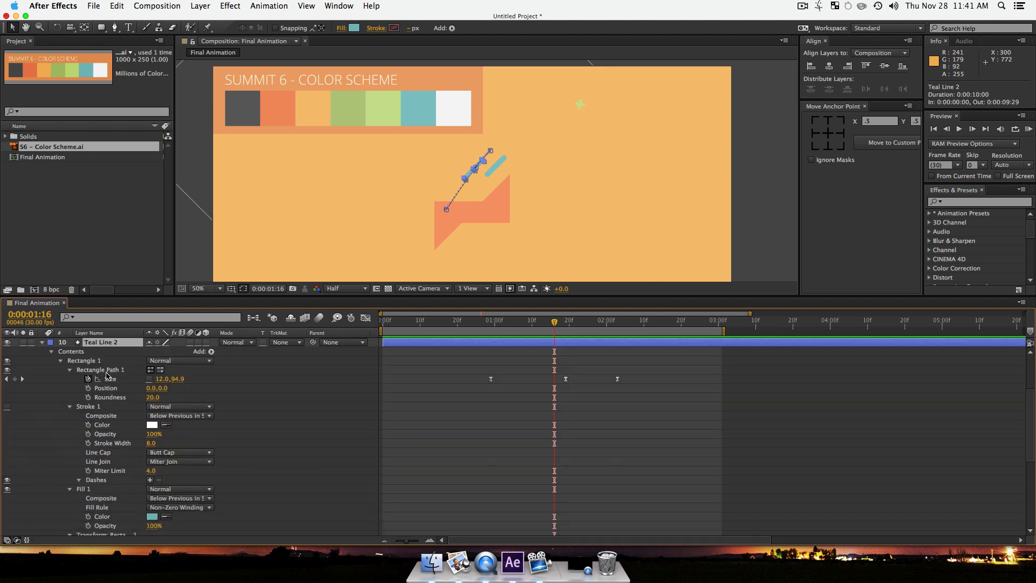
drag(165, 388, 231, 393)
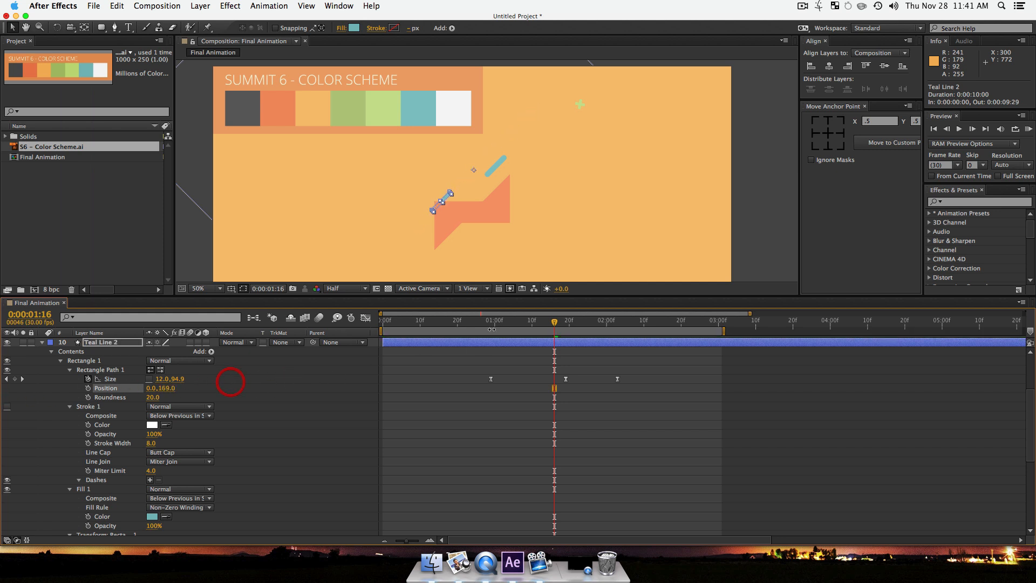
Step: At 0:00:00:29, delete all of Teal Line 2's Transform Position keyframes
click(491, 326)
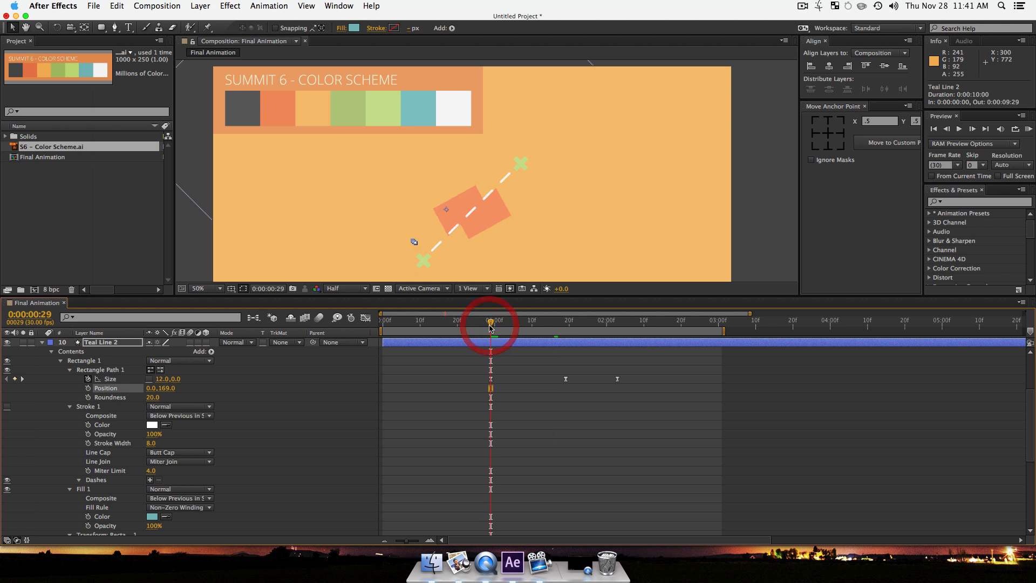
key(space)
drag(559, 453, 535, 298)
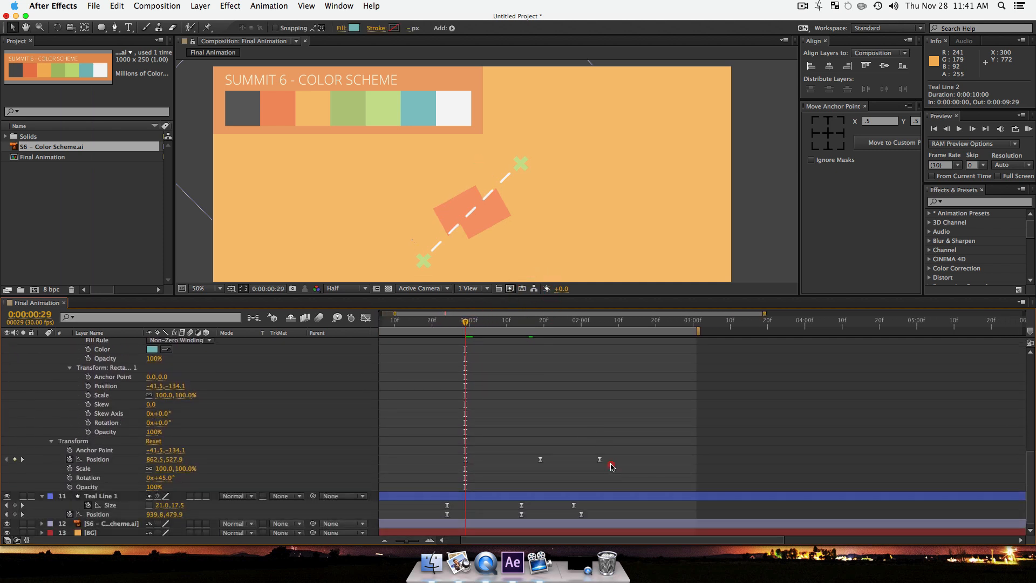
drag(620, 472, 452, 447)
key(Delete)
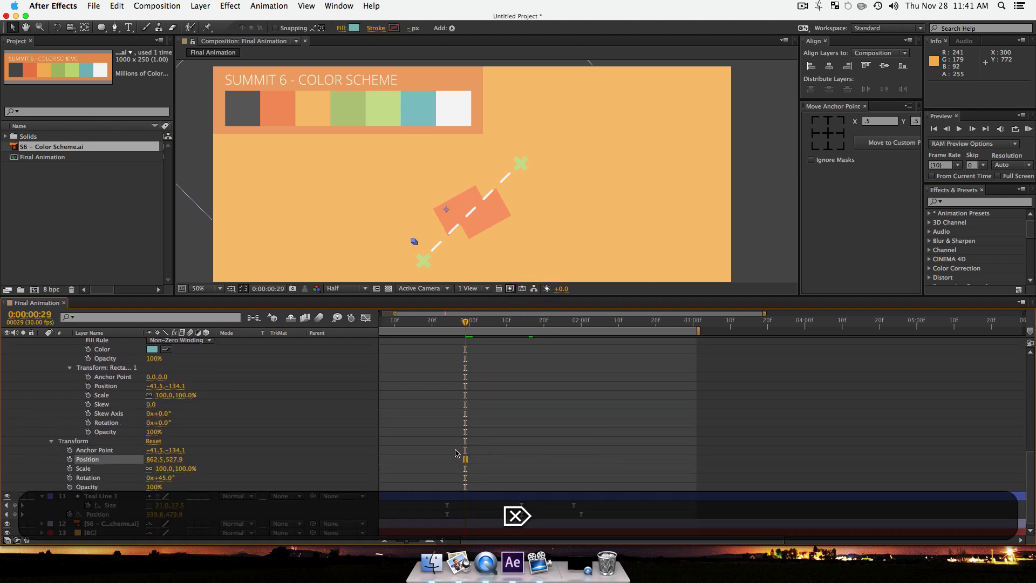
Step: At 0:00:02:03, set Teal Line 2's Rectangle Path 1 Position to 0.0, -412.0 and enable keyframing for it
scroll(545, 389, up, 10)
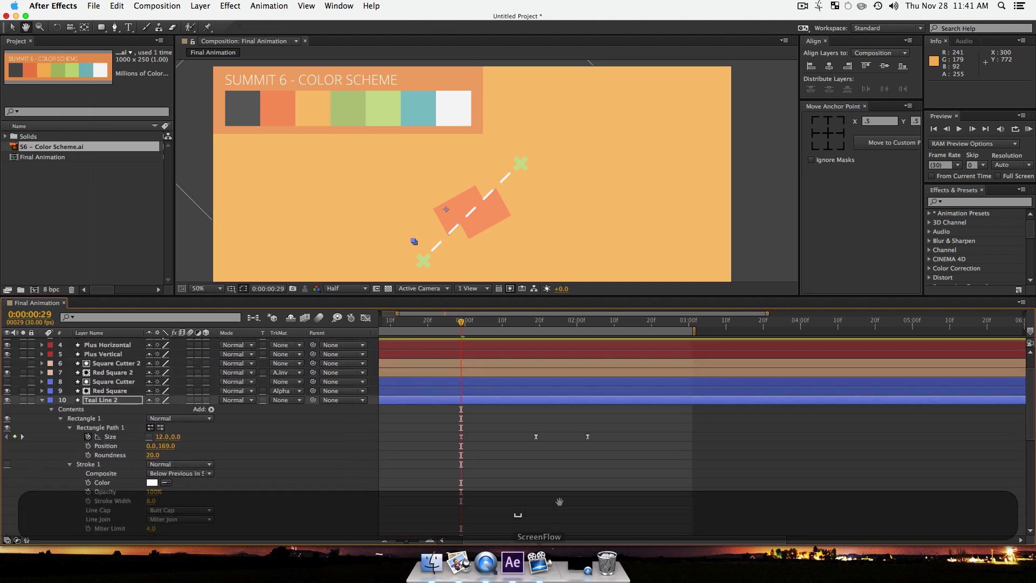
drag(446, 327, 594, 343)
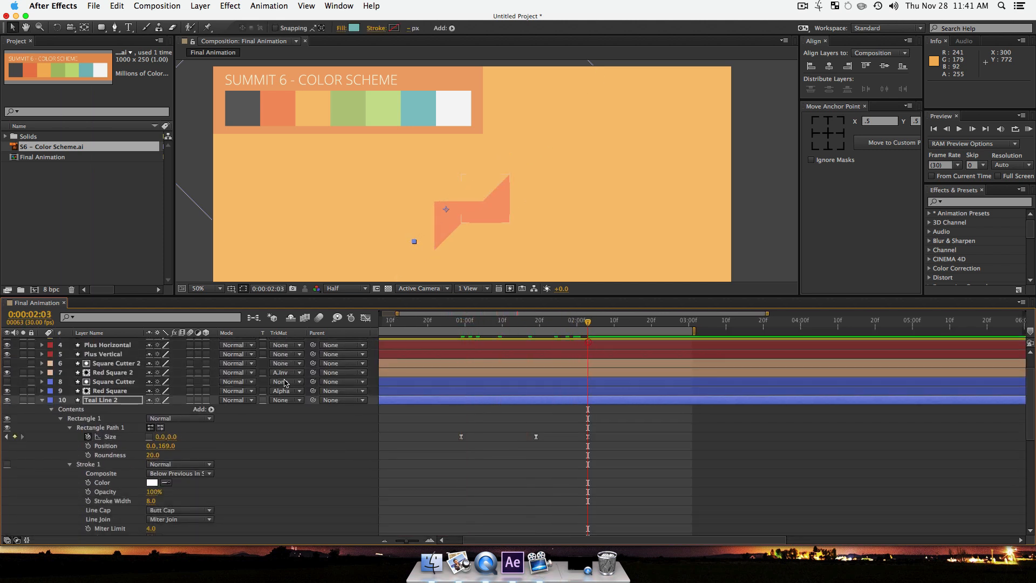
drag(166, 446, 199, 444)
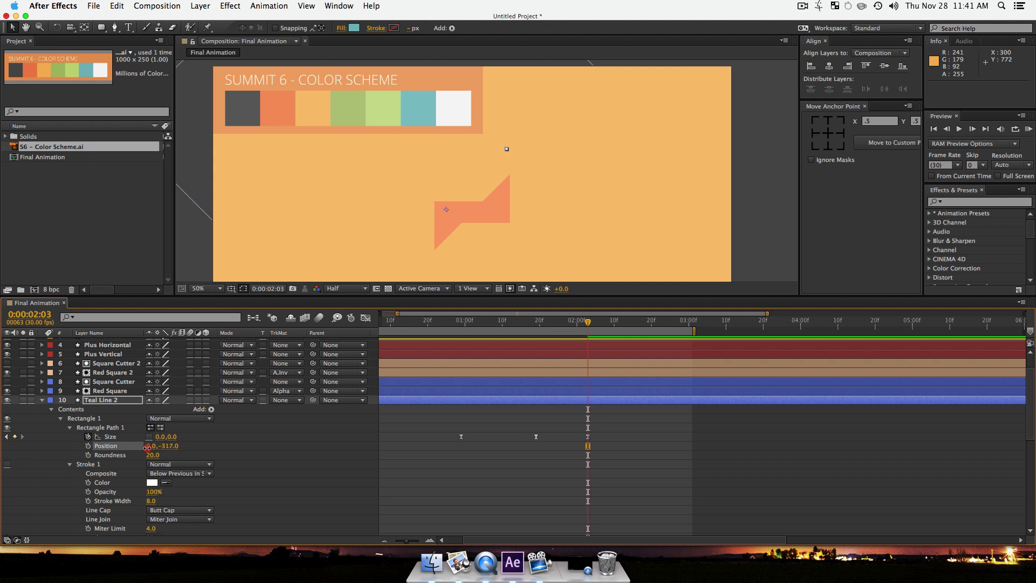
click(88, 446)
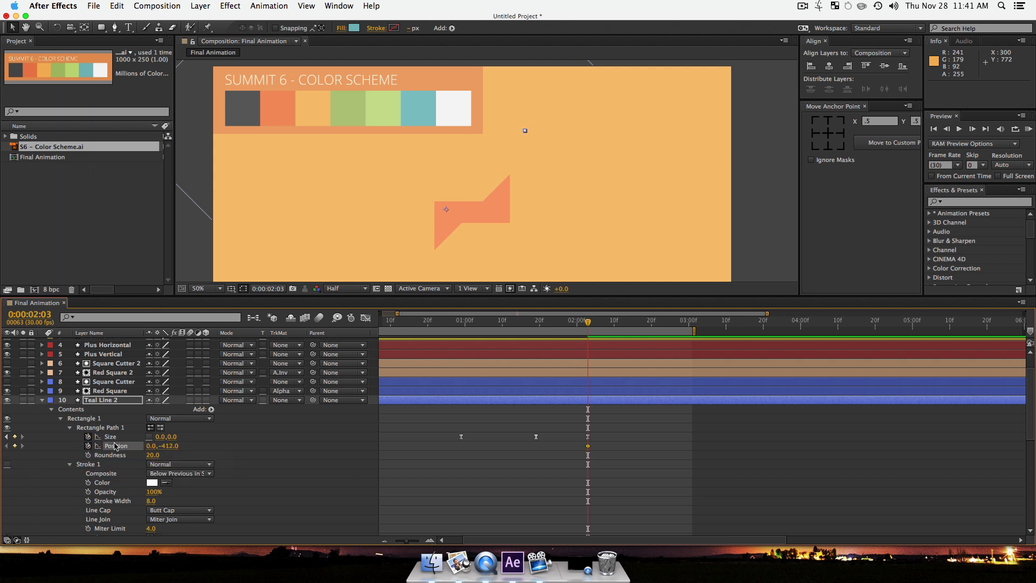
Step: At 0:00:00:29, set Teal Line 2's Rectangle Path 1 Position to 0.0, 3.0 and preview the motion
click(459, 328)
mouse_move(168, 445)
mouse_down()
mouse_move(515, 438)
mouse_move(413, 441)
mouse_up()
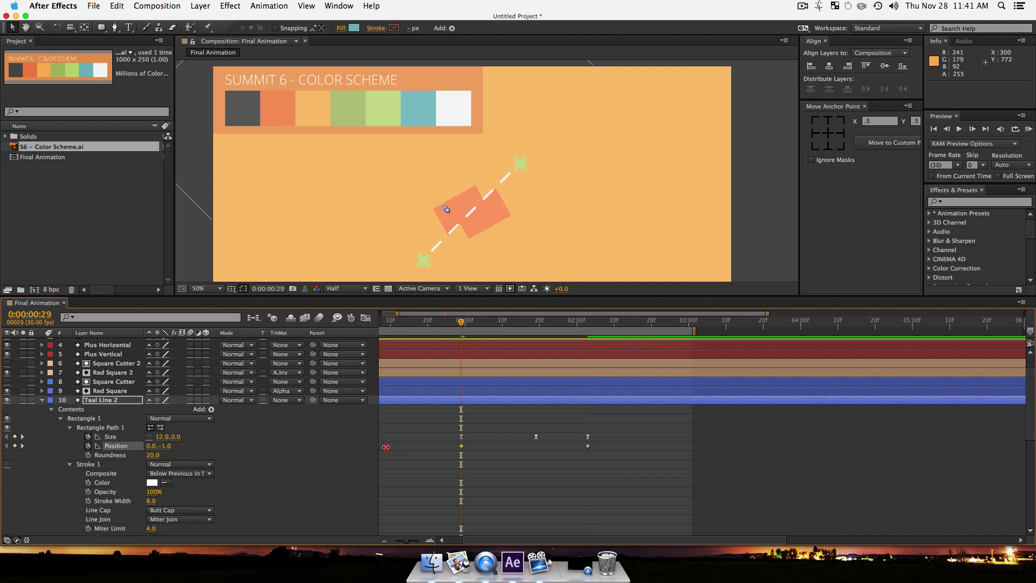
key(space)
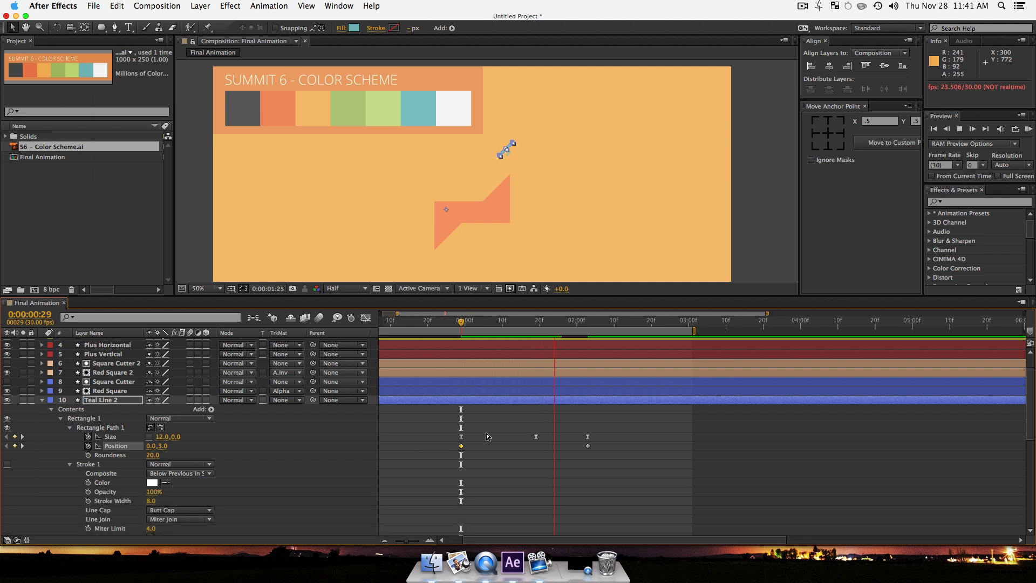
key(space)
click(460, 326)
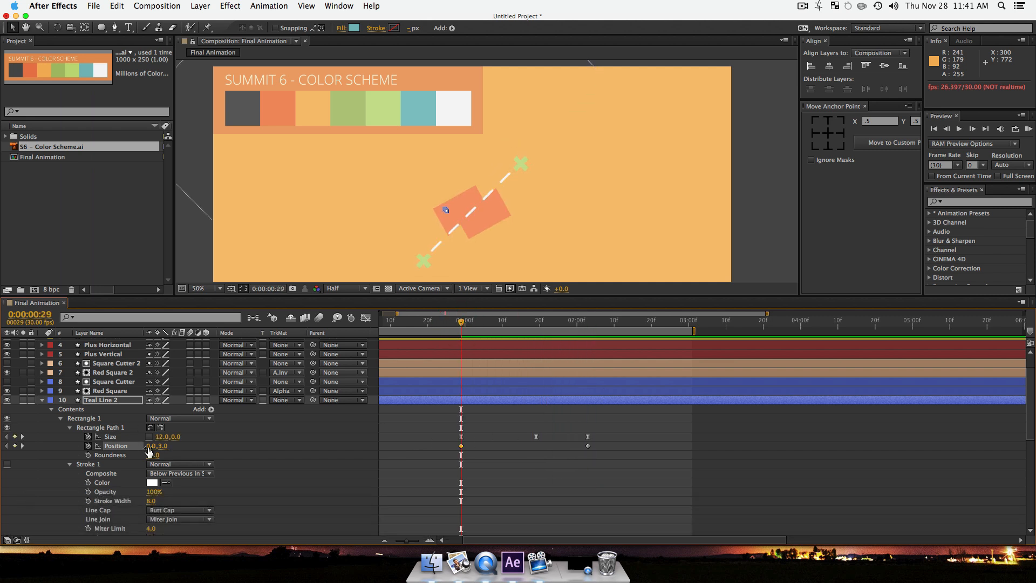
mouse_move(150, 446)
mouse_down()
mouse_move(136, 446)
mouse_move(151, 455)
mouse_up()
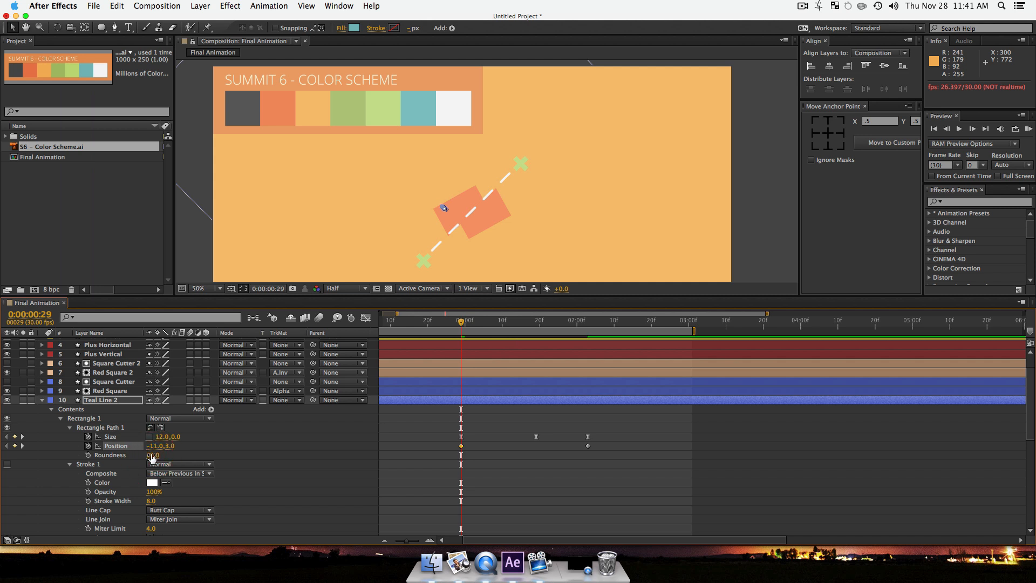
key(ctrl+z)
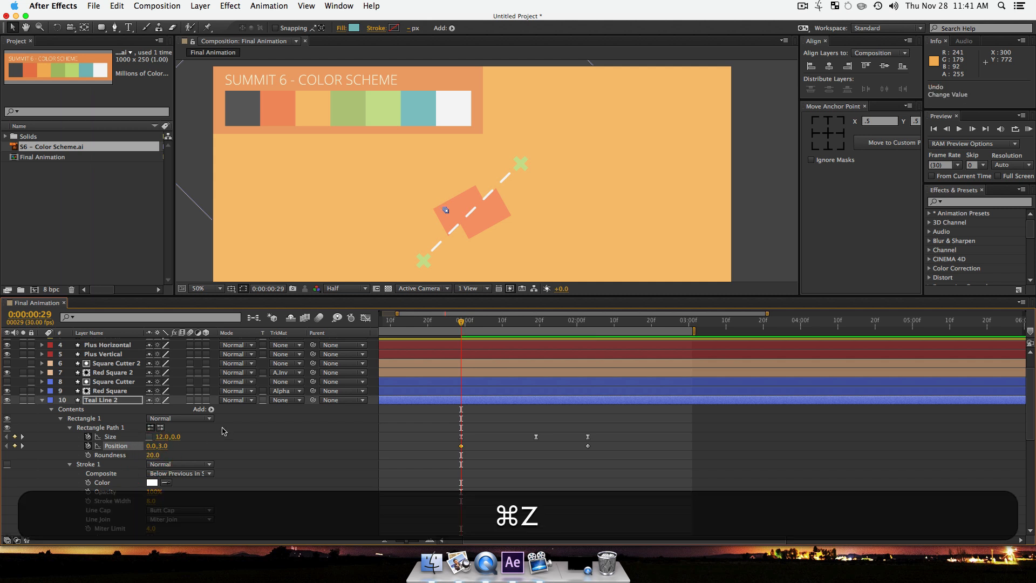
Step: Collapse Teal Line 2's properties and delete all of Teal Line 1's Transform Position keyframes
click(42, 400)
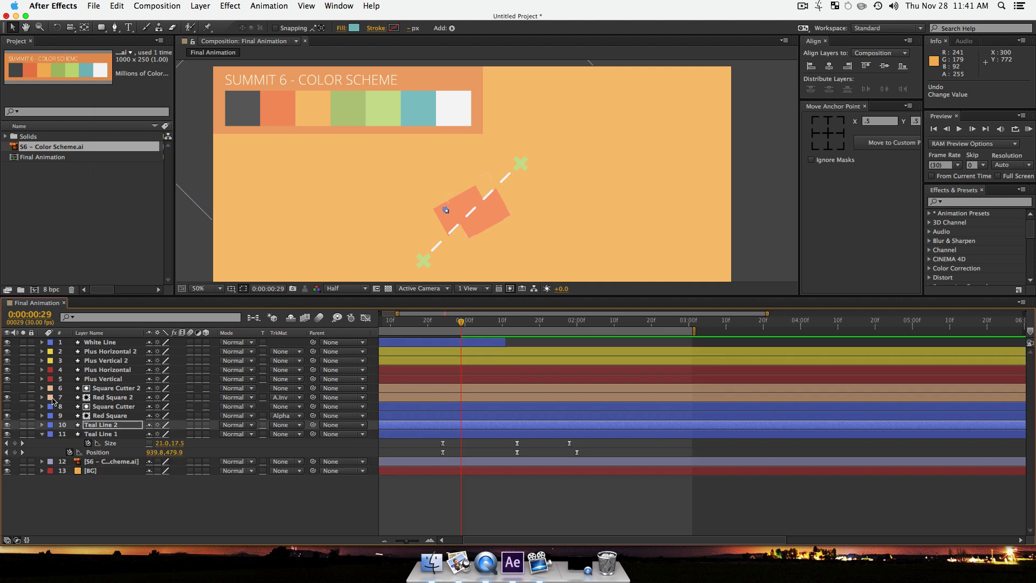
click(104, 435)
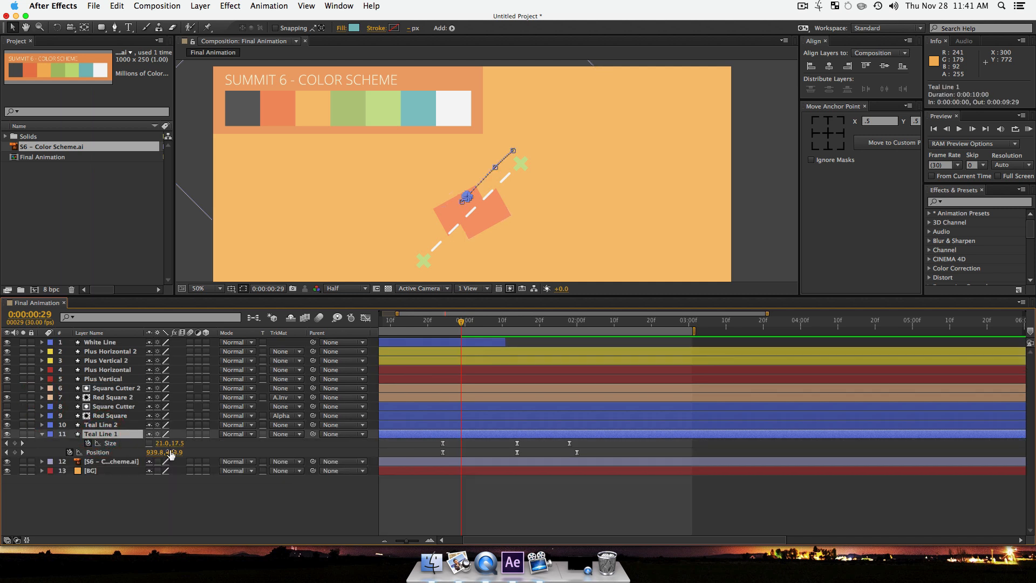
drag(587, 457, 405, 457)
key(BackSpace)
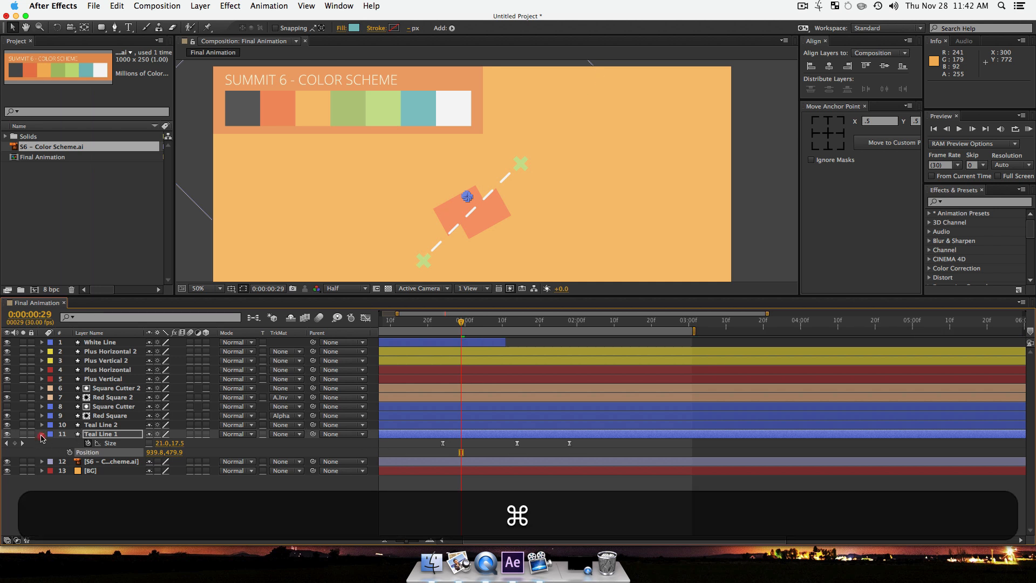
Step: Expand all of Teal Line 1's properties and keyframe Rectangle Path 1's Position at 0:00:00:24, shifting its X to 23.0
super+click(42, 434)
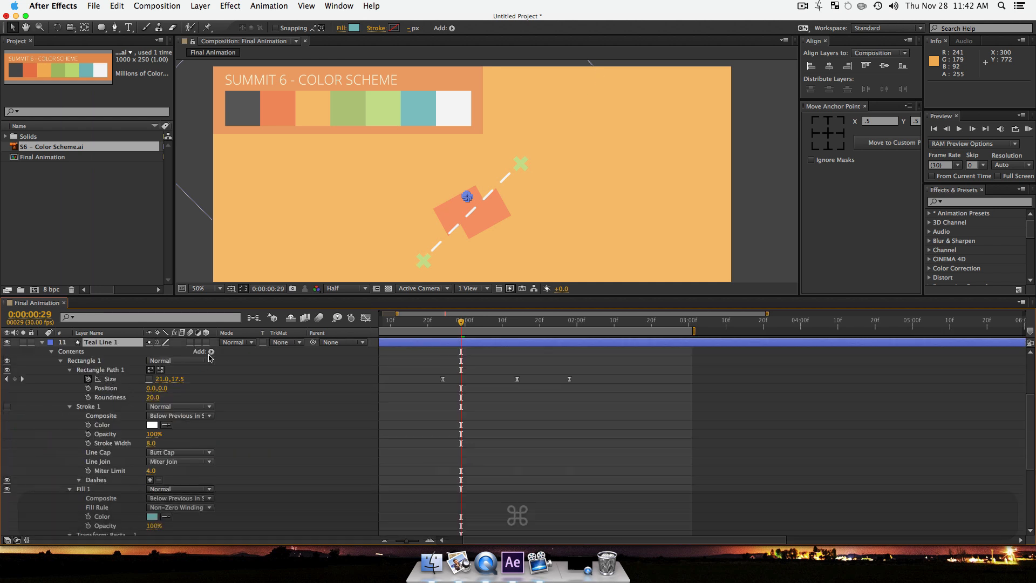
click(442, 328)
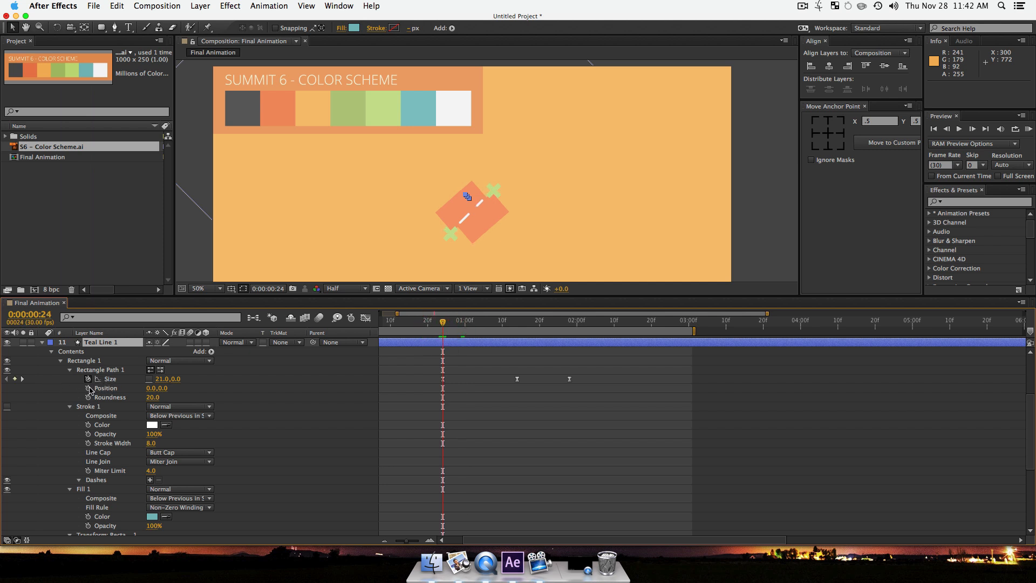
click(88, 388)
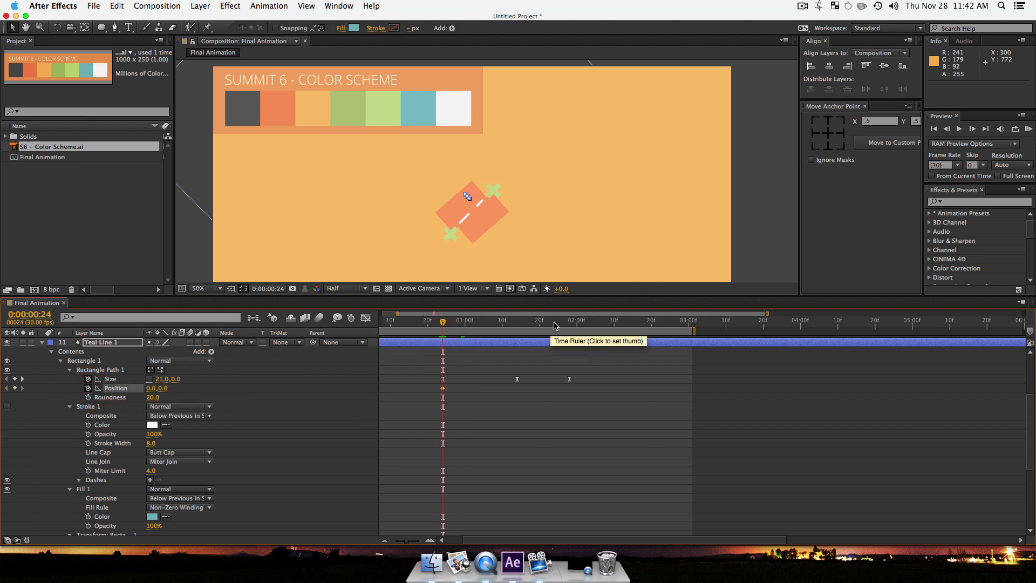
mouse_move(554, 326)
mouse_down()
mouse_move(573, 323)
mouse_move(472, 326)
mouse_move(443, 342)
mouse_up()
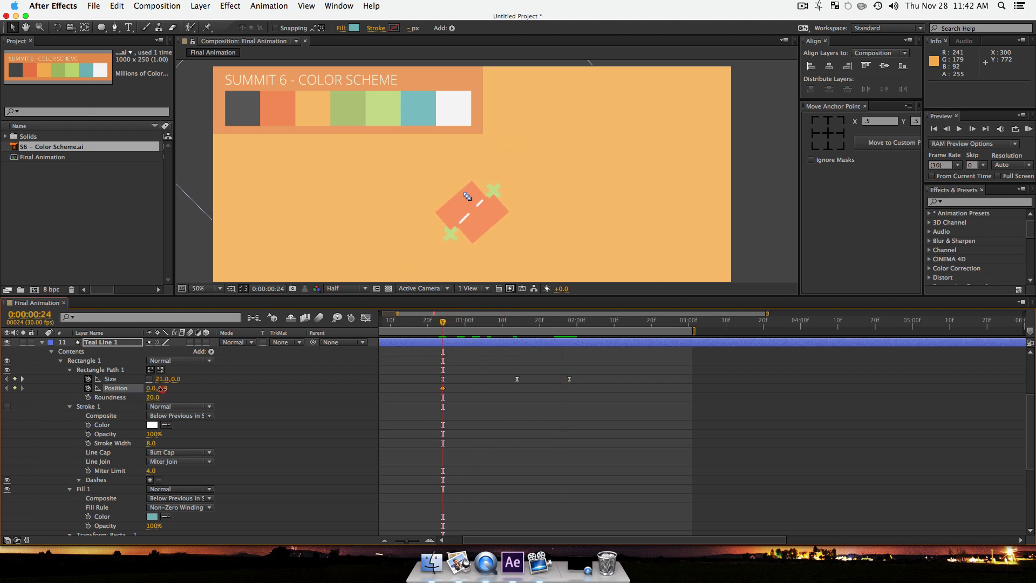
mouse_move(162, 389)
mouse_down()
mouse_move(171, 392)
mouse_move(161, 389)
mouse_up()
Step: At 0:00:01:28, move Teal Line 1's Rectangle Path 1 Position up along the diagonal, and show only the layer's keyframed properties
drag(578, 323, 569, 322)
drag(168, 388, 43, 389)
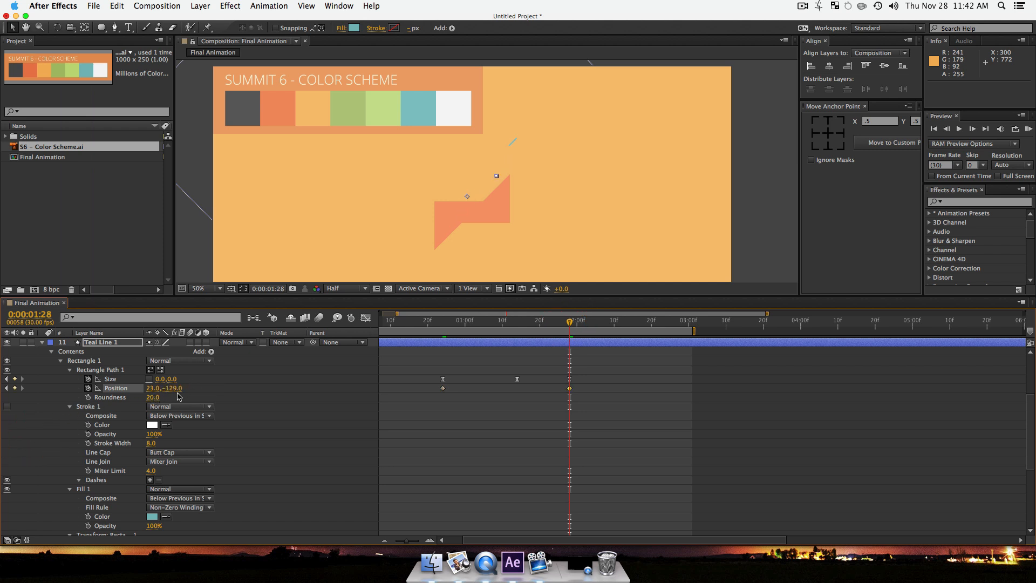
drag(175, 389, 2, 397)
drag(569, 324, 460, 370)
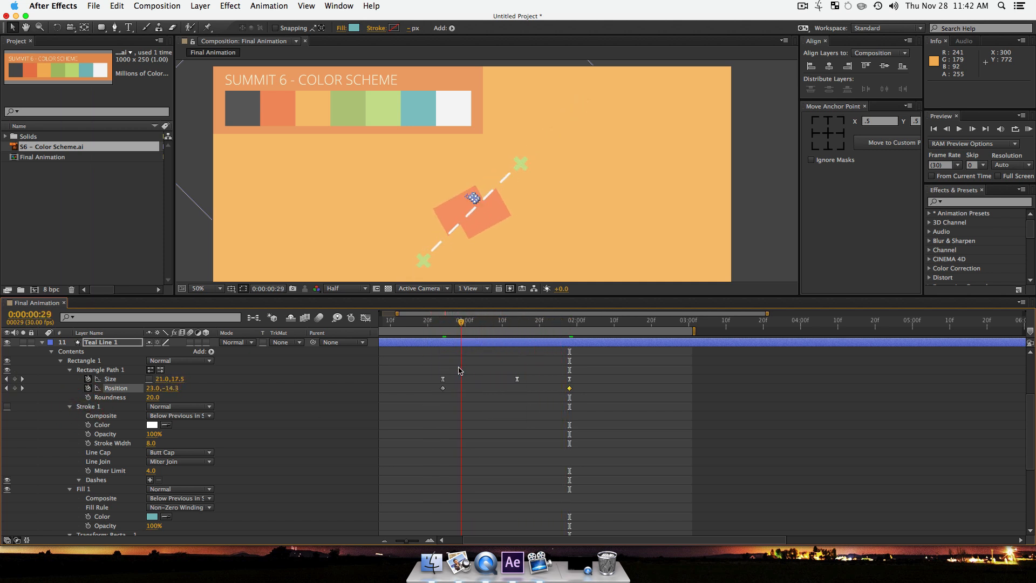
click(98, 343)
key(u)
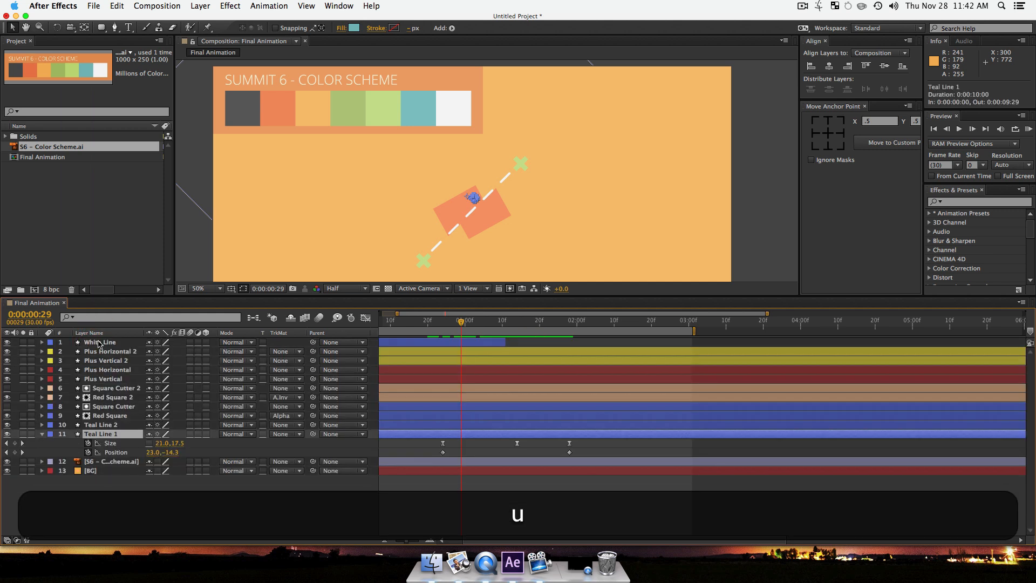
Step: Duplicate Teal Line 1 and Teal Line 2, and stack Teal Line 3 directly below Teal Line 4
click(195, 500)
shift+click(101, 424)
shift+click(101, 434)
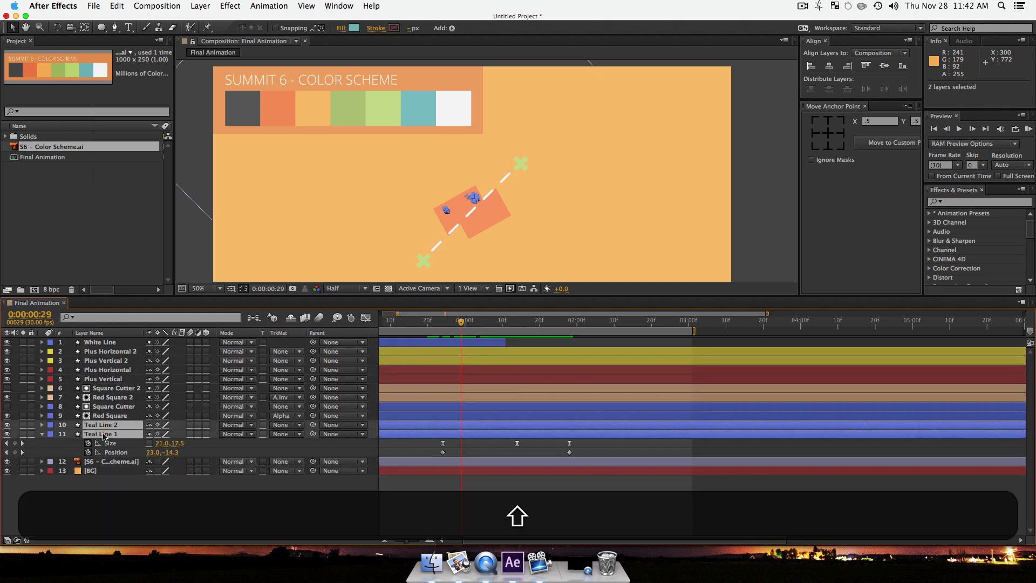
key(super+d)
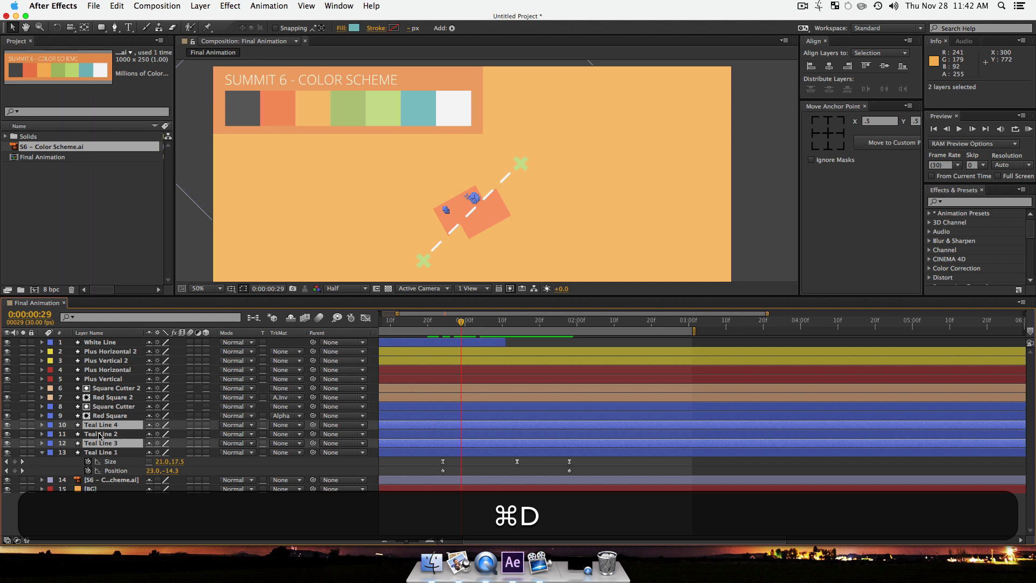
drag(106, 444, 108, 434)
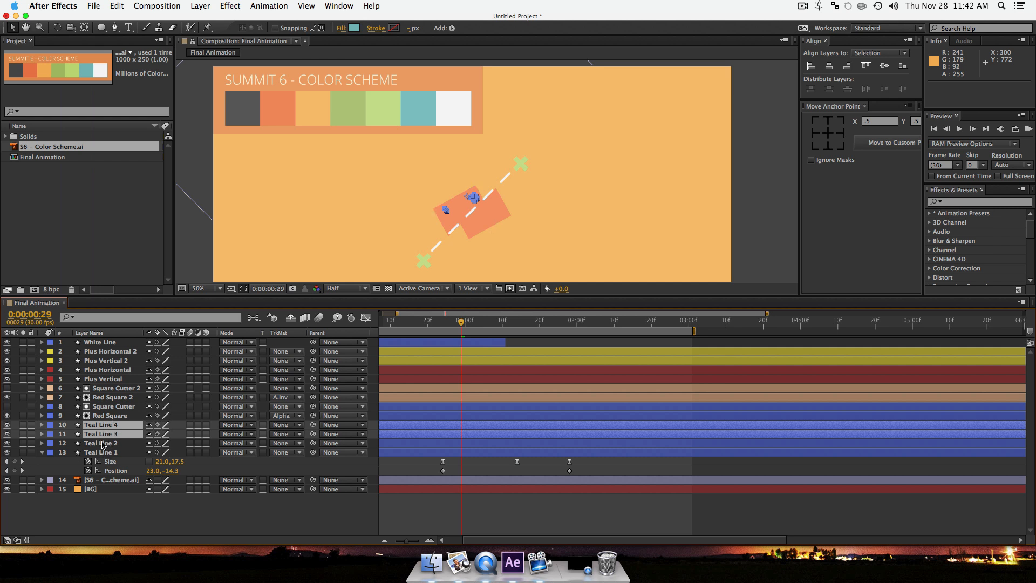
Step: Try rotating Teal Line 3 and Teal Line 4 as separate layers, and undo the rotation
key(r)
drag(165, 434, 188, 433)
key(super+z)
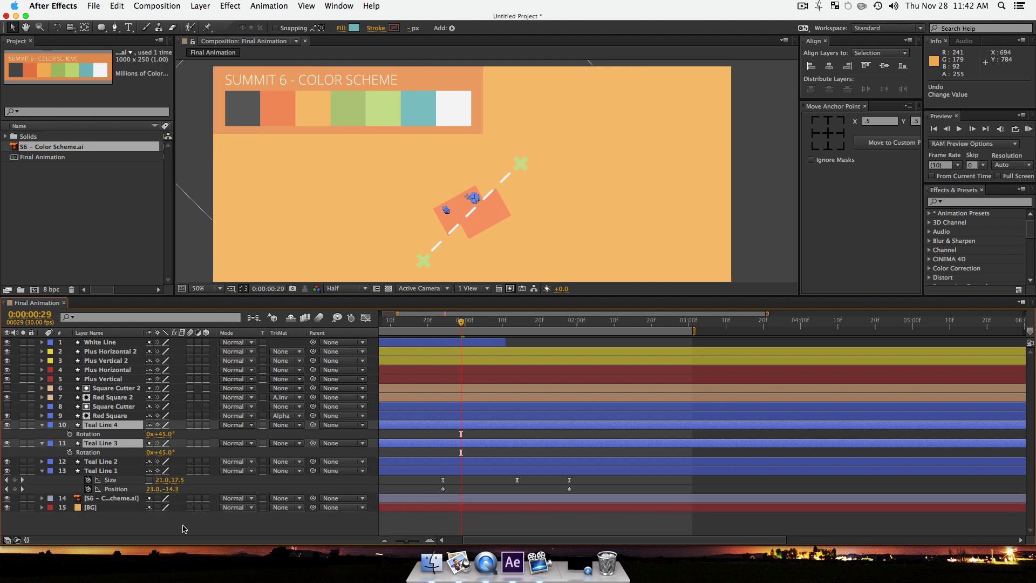
Step: Pre-compose Teal Line 3 and Teal Line 4 into a new composition named Teal Lines
click(184, 529)
click(116, 444)
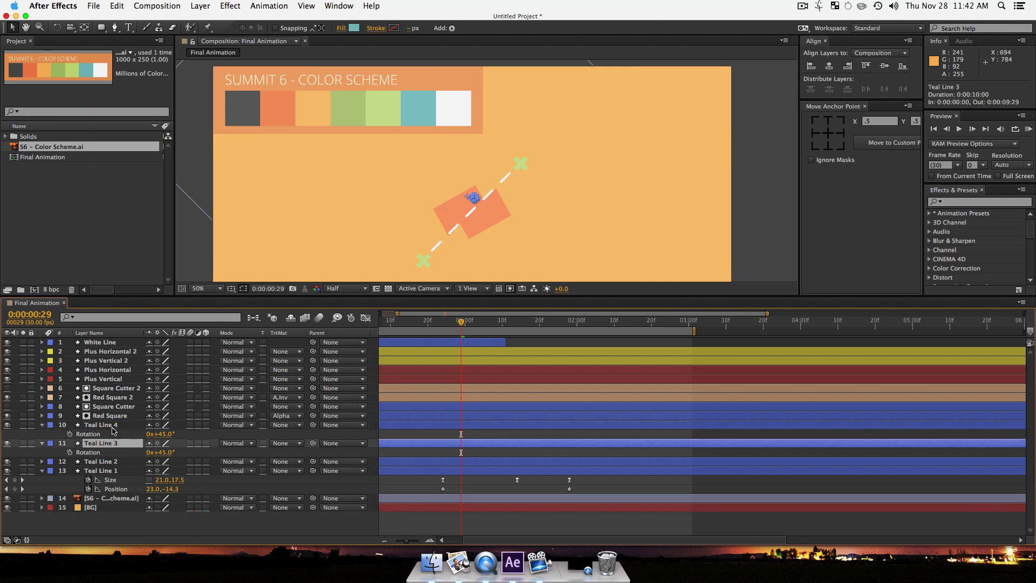
click(113, 425)
shift+click(112, 443)
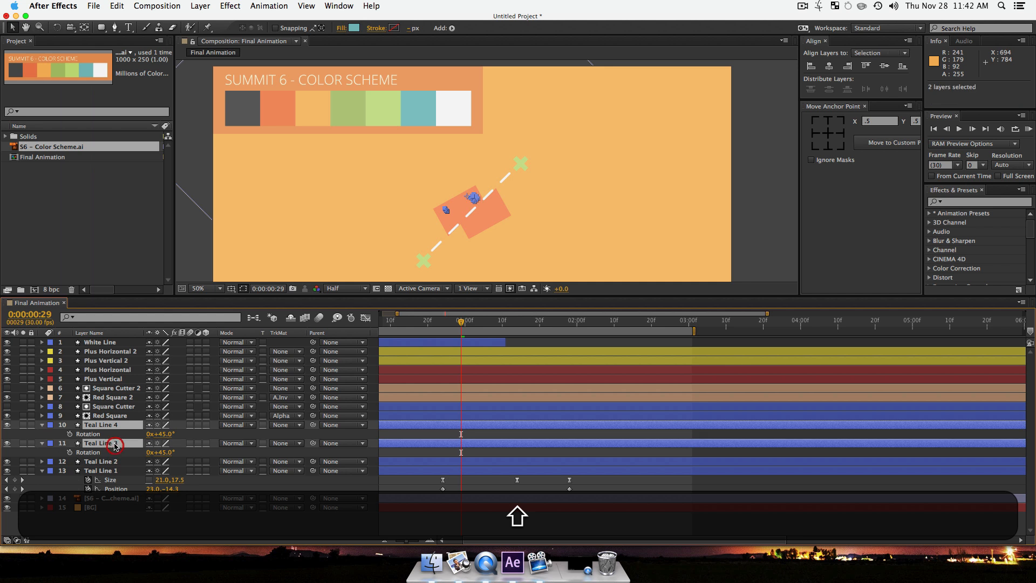
key(shift+super+c)
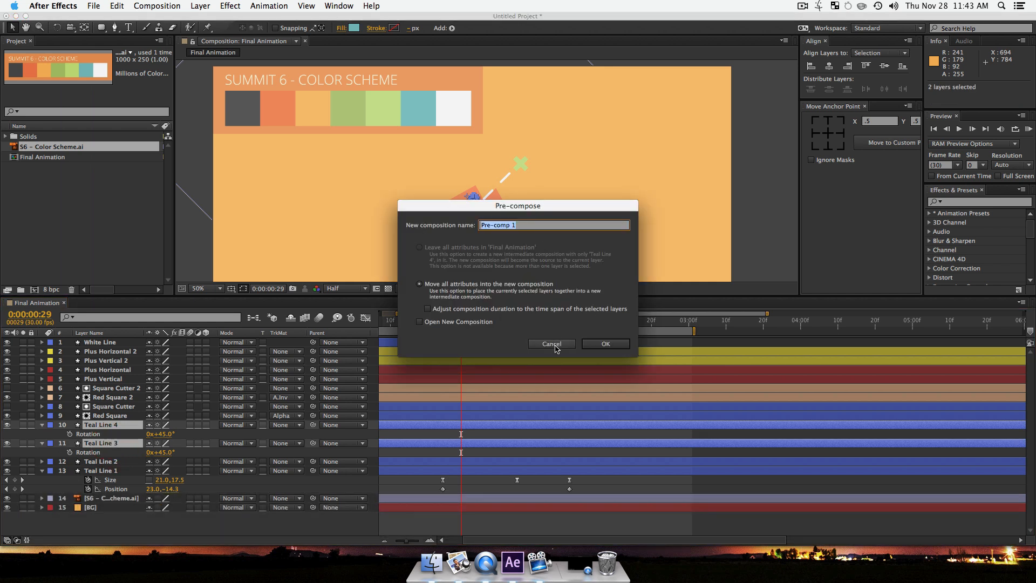
text(Teal Lines)
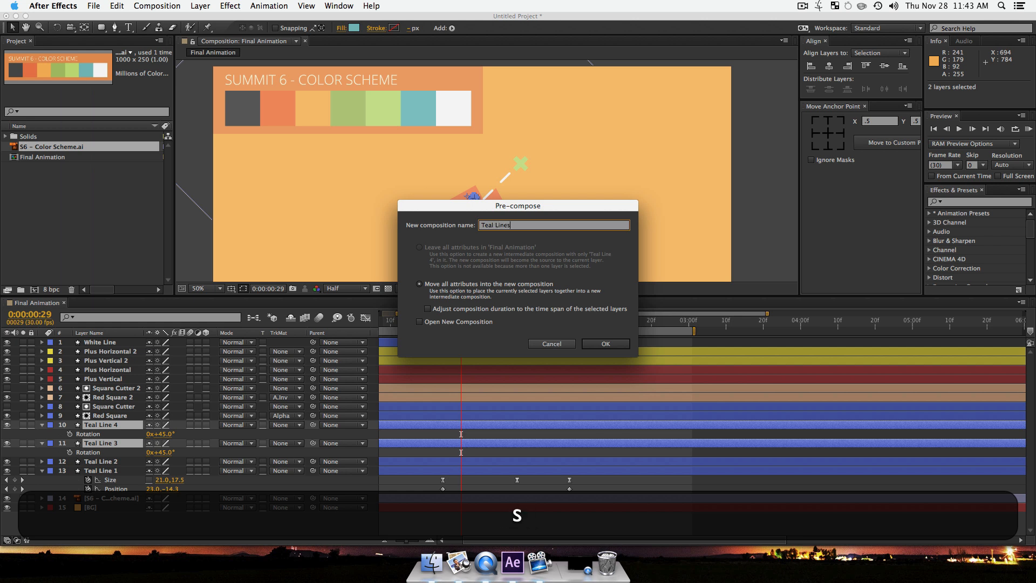
key(Return)
Step: Set the Teal Lines layer's Rotation to 180° and check the mirrored lines around 0:00:01:16
key(r)
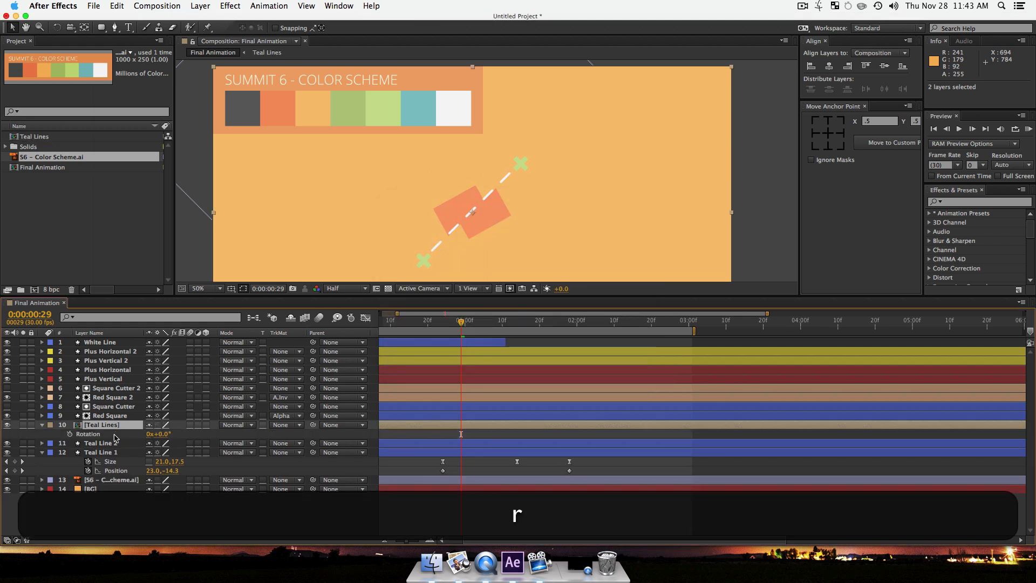
drag(161, 435, 225, 444)
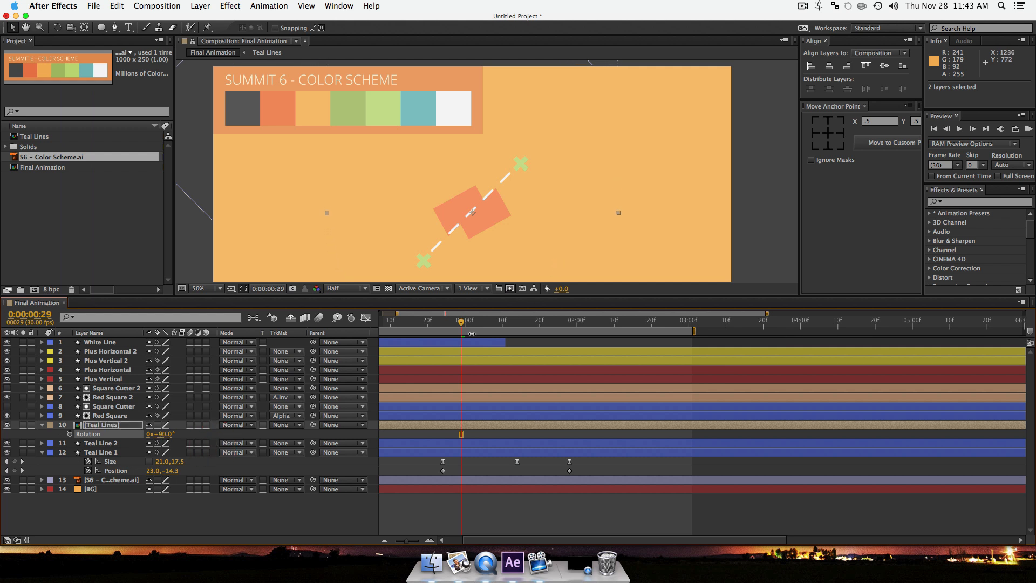
drag(463, 324, 535, 339)
drag(165, 434, 219, 437)
click(167, 510)
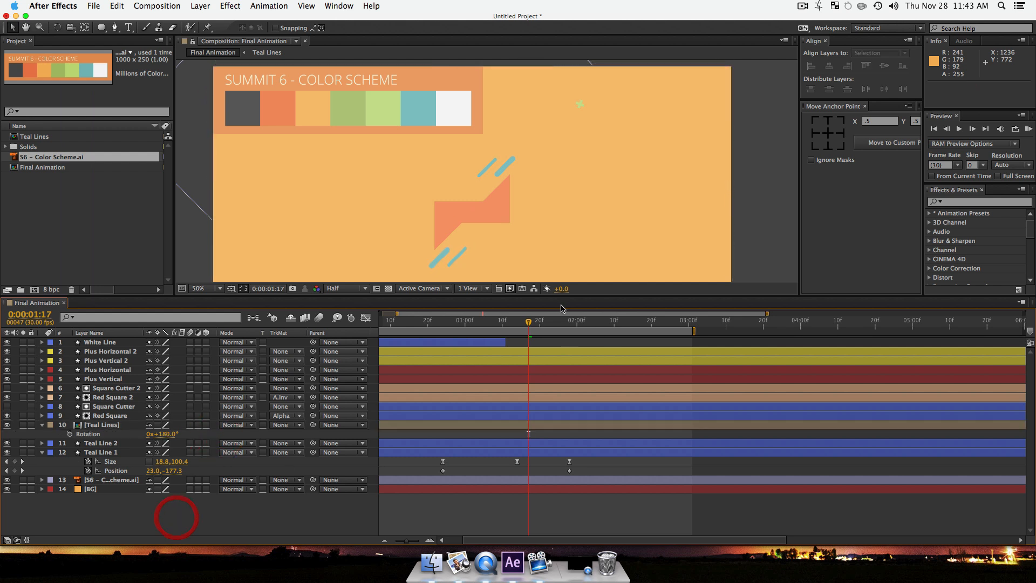
drag(528, 322, 528, 354)
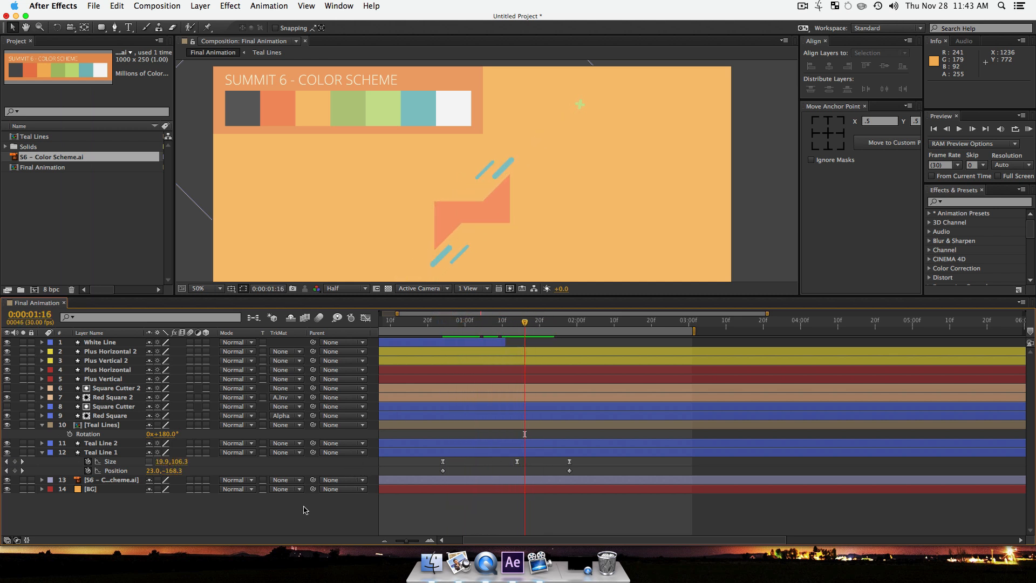
key(space)
drag(513, 199, 501, 139)
click(503, 138)
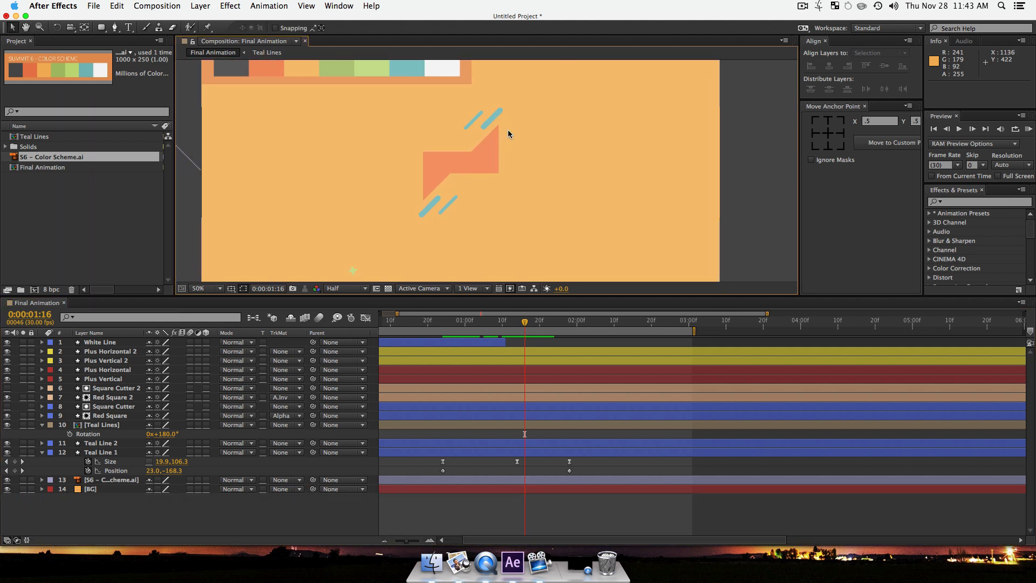
Step: Preview the Final Animation composition from its first frame
drag(525, 322, 348, 351)
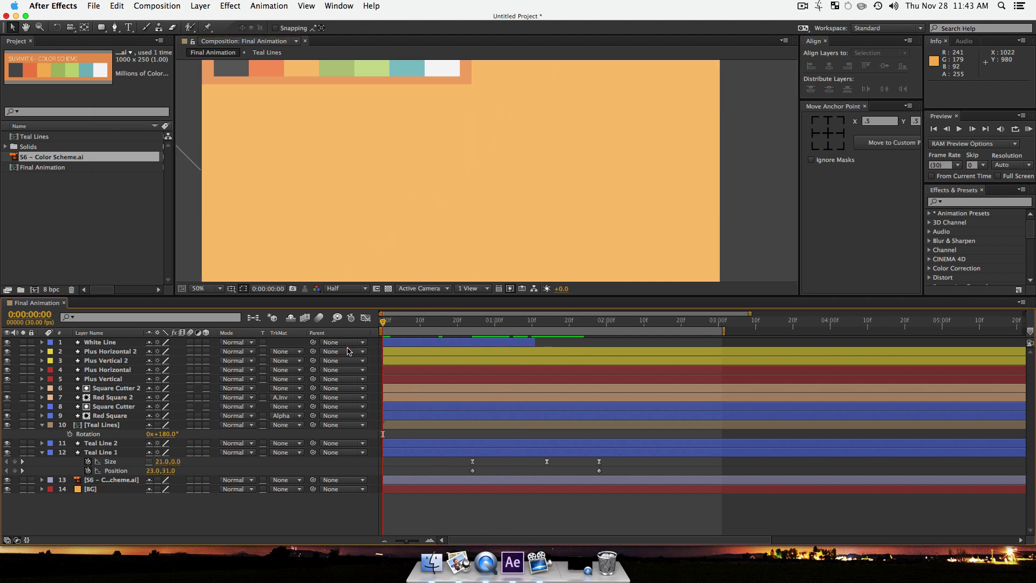
key(KP_0)
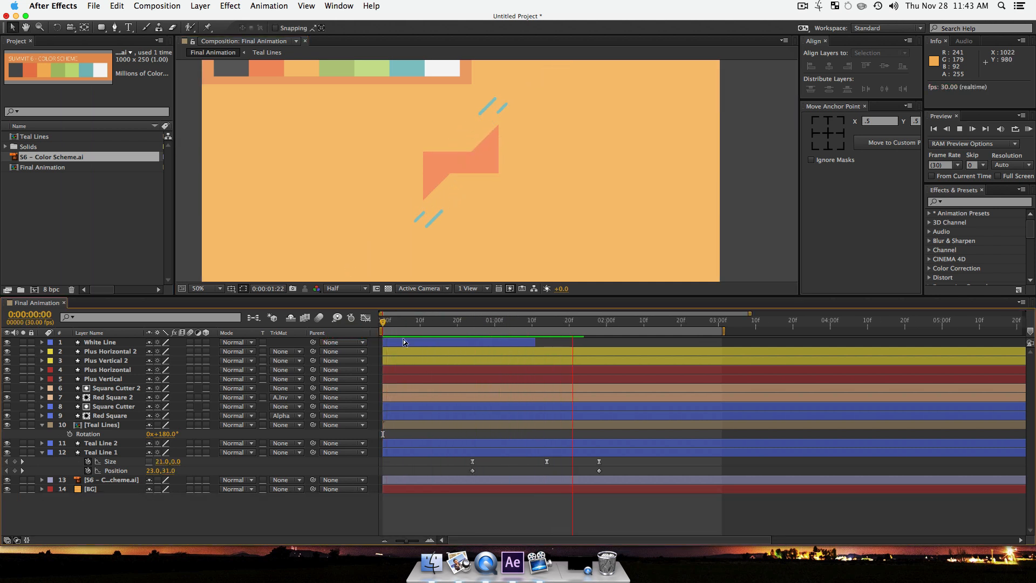
key(space)
Step: Go to 0:00:00:25 and collapse the expanded properties of all layers, leaving no layer selected
drag(564, 325, 477, 335)
drag(137, 512, 89, 345)
key(u)
key(u)
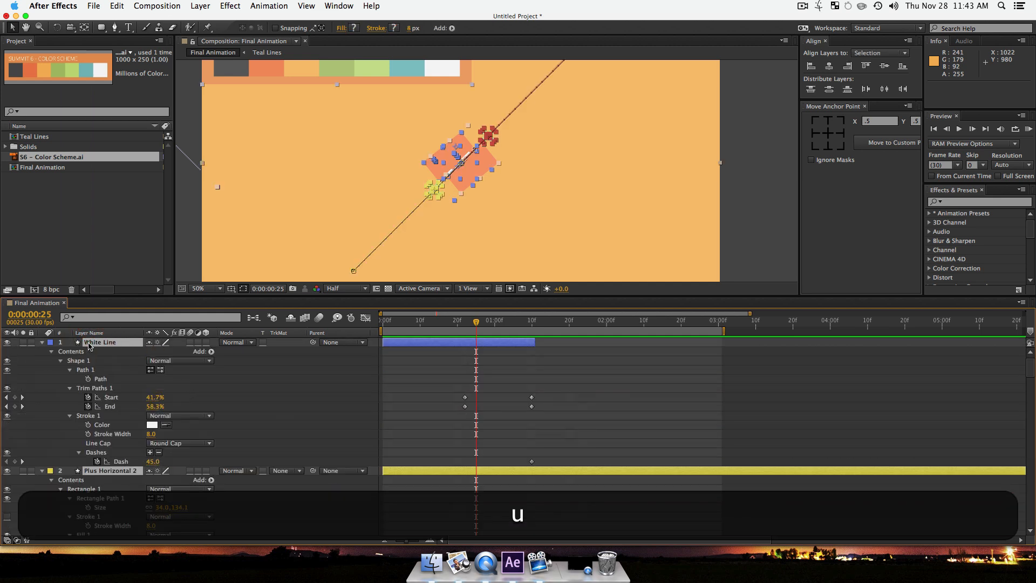
click(208, 491)
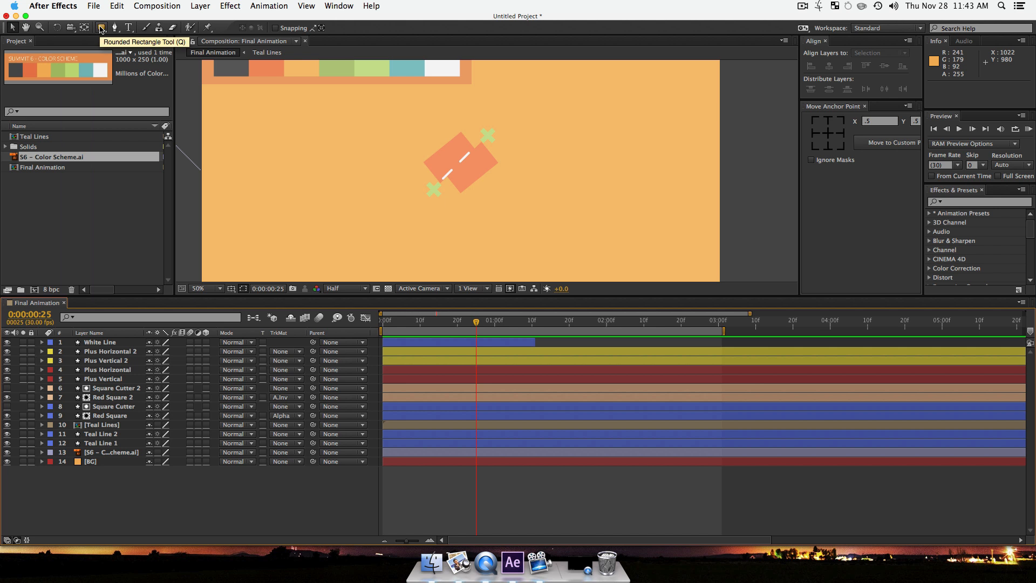
Step: Draw a circle about 300 px in diameter over the shapes with the Ellipse tool, on a new shape layer
key(q)
key(q)
key(q)
key(q)
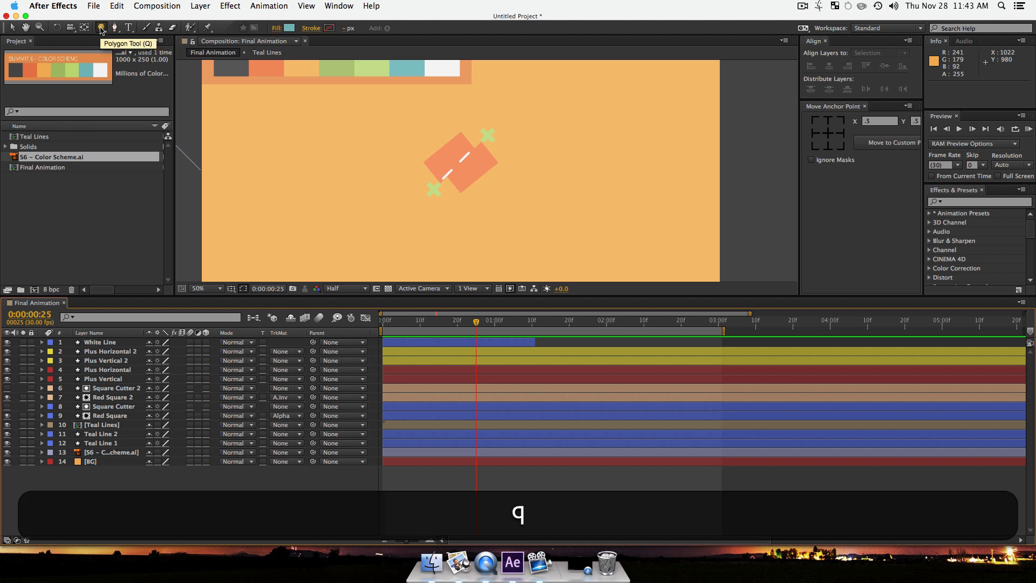
key(q)
key(q)
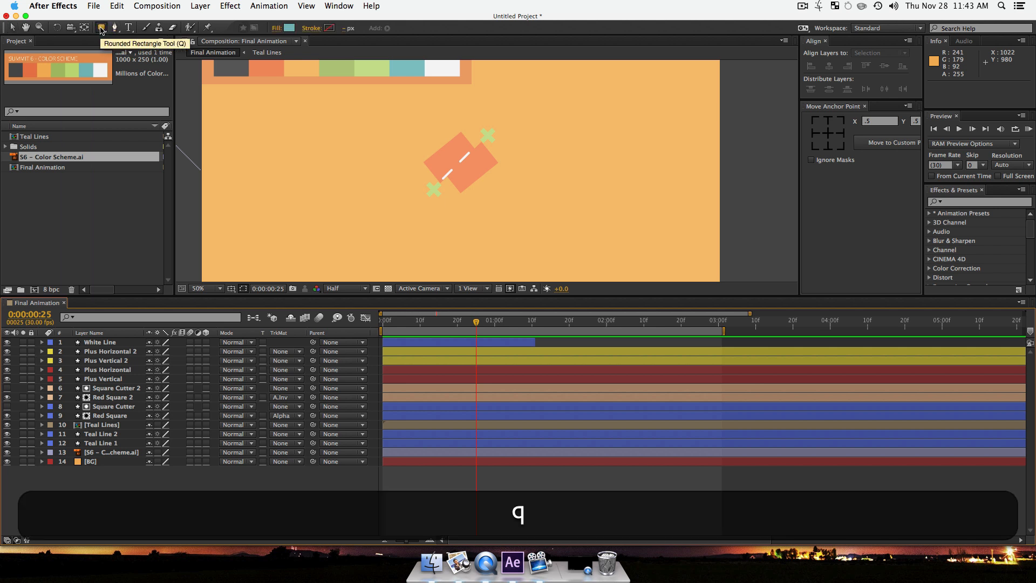
drag(418, 111, 499, 179)
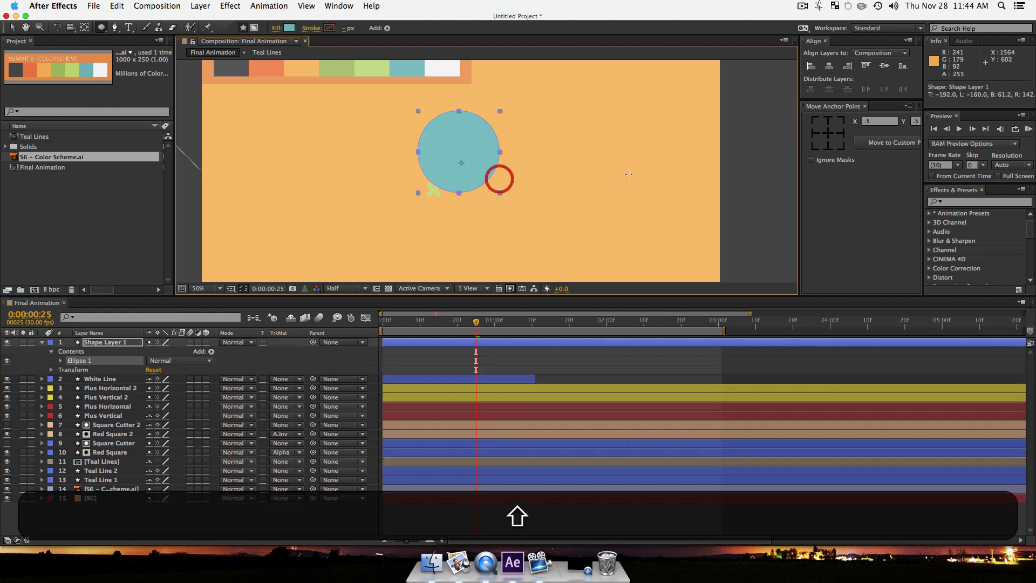
Step: Center the circle layer's anchor point and align the circle horizontally and vertically to the middle of the composition
click(827, 135)
click(829, 66)
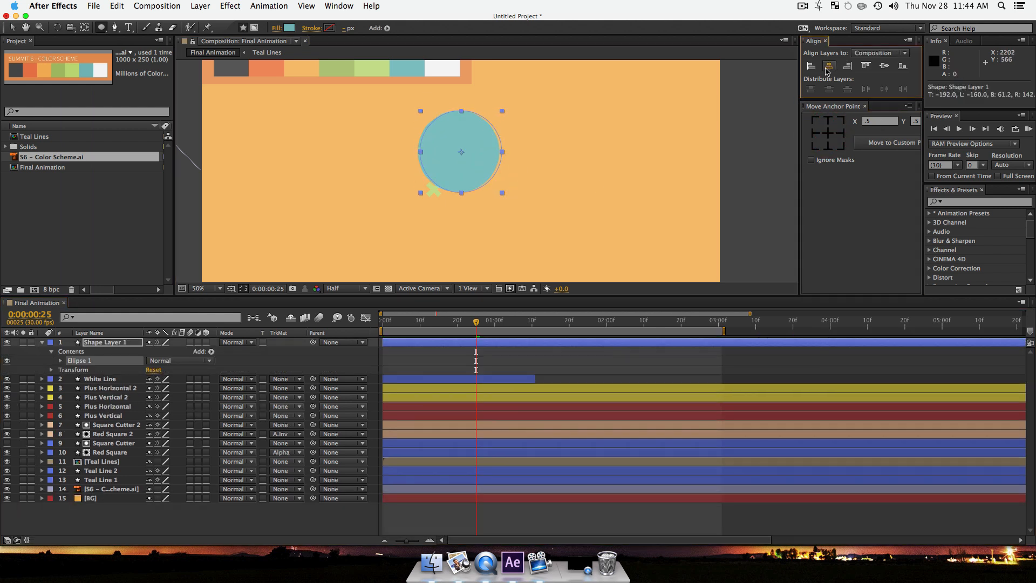
click(886, 65)
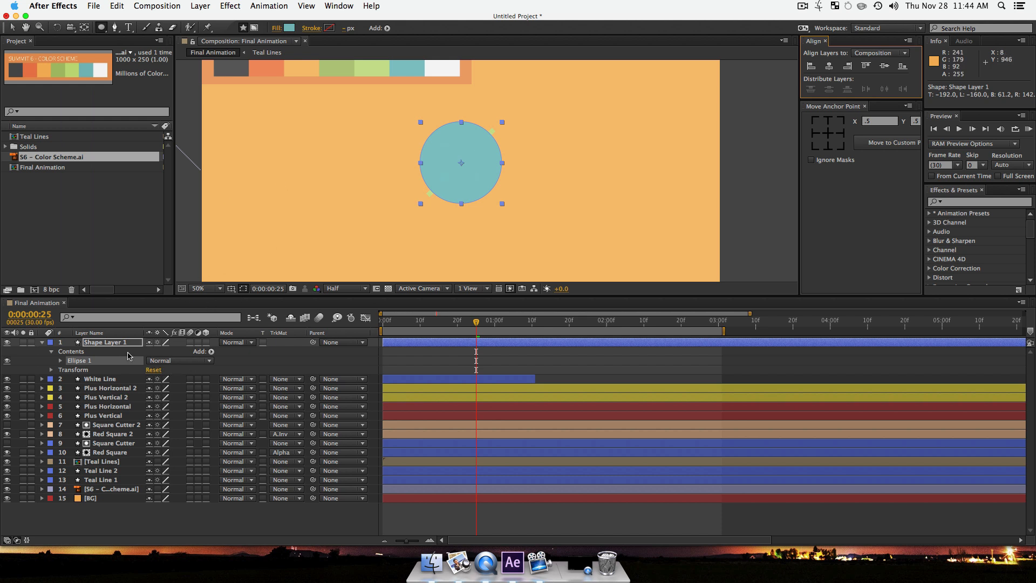
Step: Set the circle's fill to the off-white swatch sampled from the color scheme image
click(290, 28)
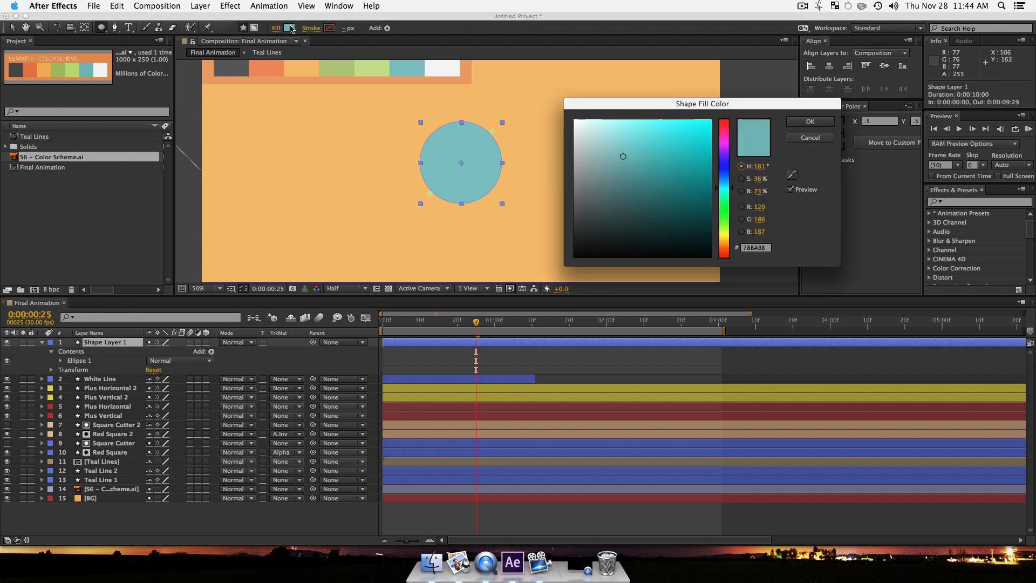
click(792, 174)
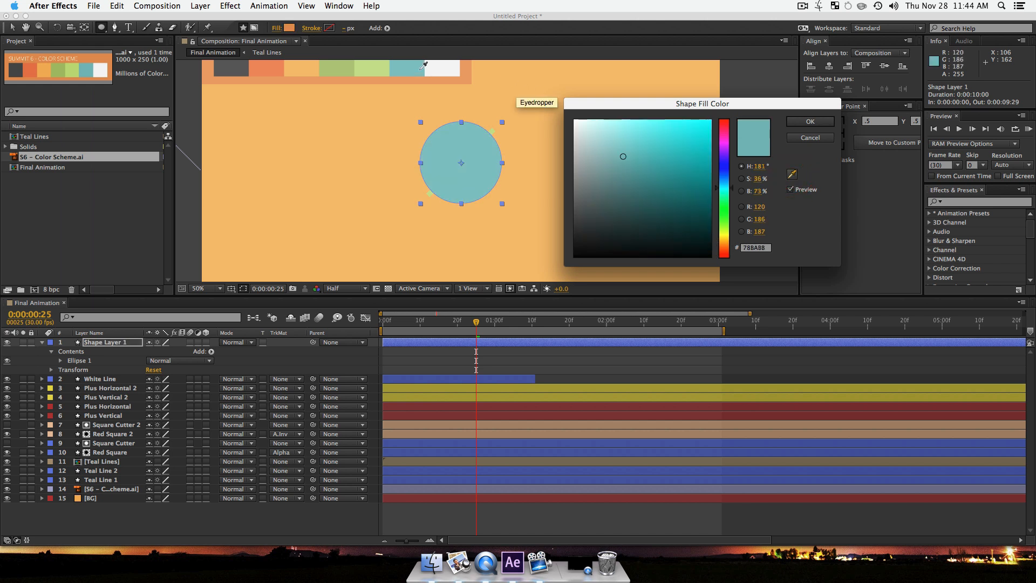
click(445, 67)
click(810, 121)
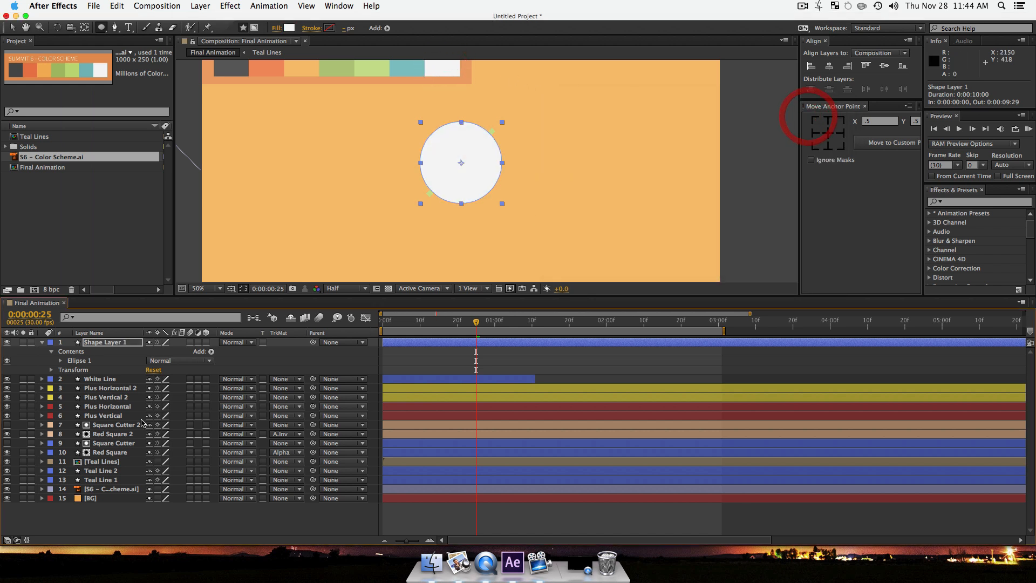
Step: Lower the circle layer's opacity to 16%
key(t)
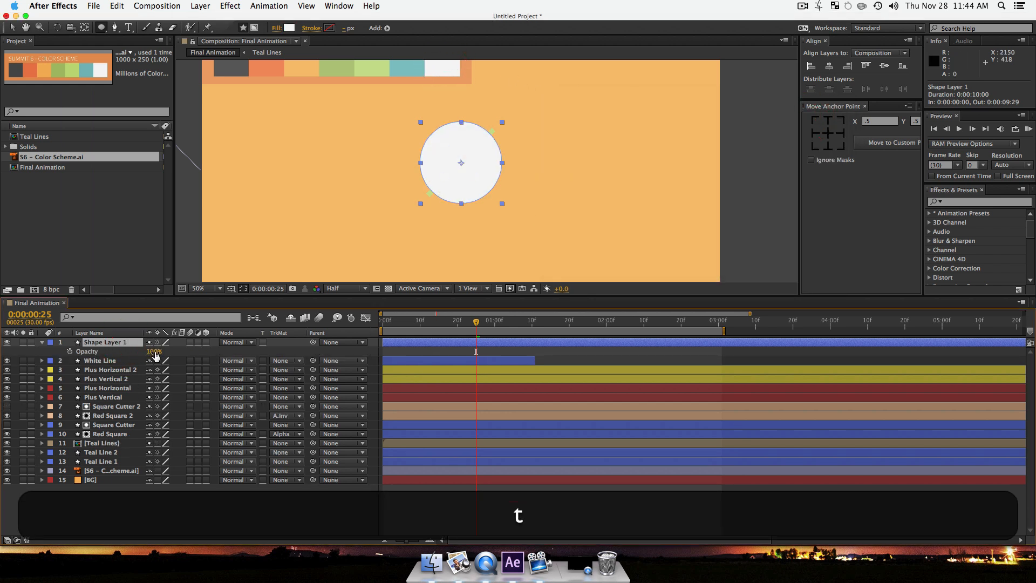
click(153, 351)
drag(152, 352, 108, 352)
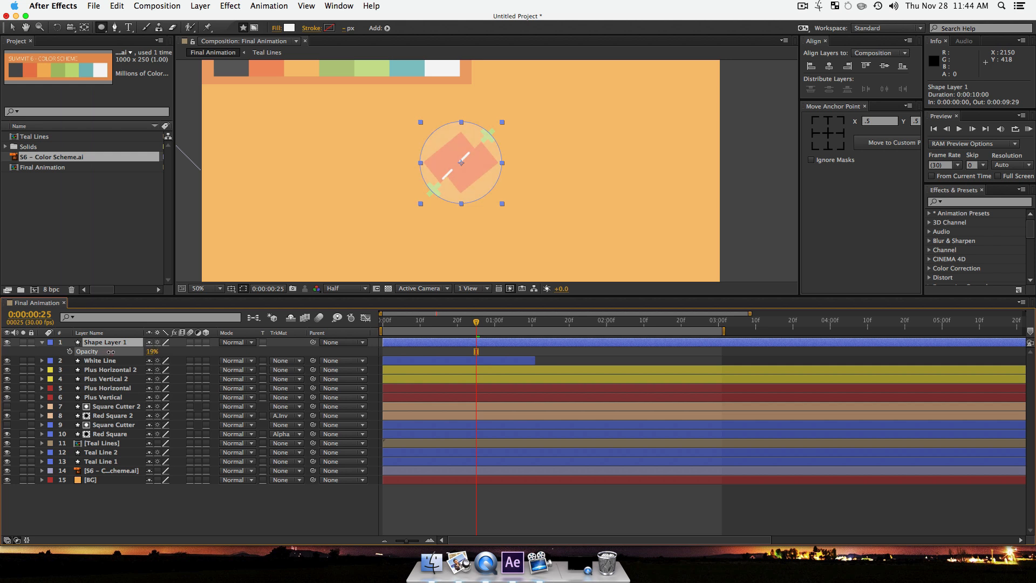
click(137, 503)
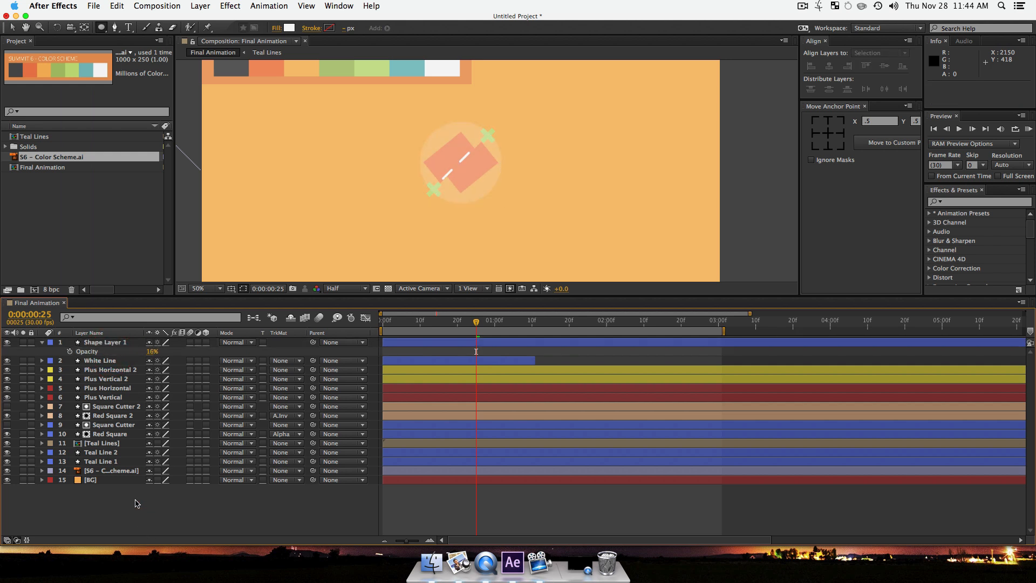
Step: Move the circle layer directly below Teal Line 1 in the layer order and go to 0:00:00:24
click(112, 345)
drag(113, 345, 106, 463)
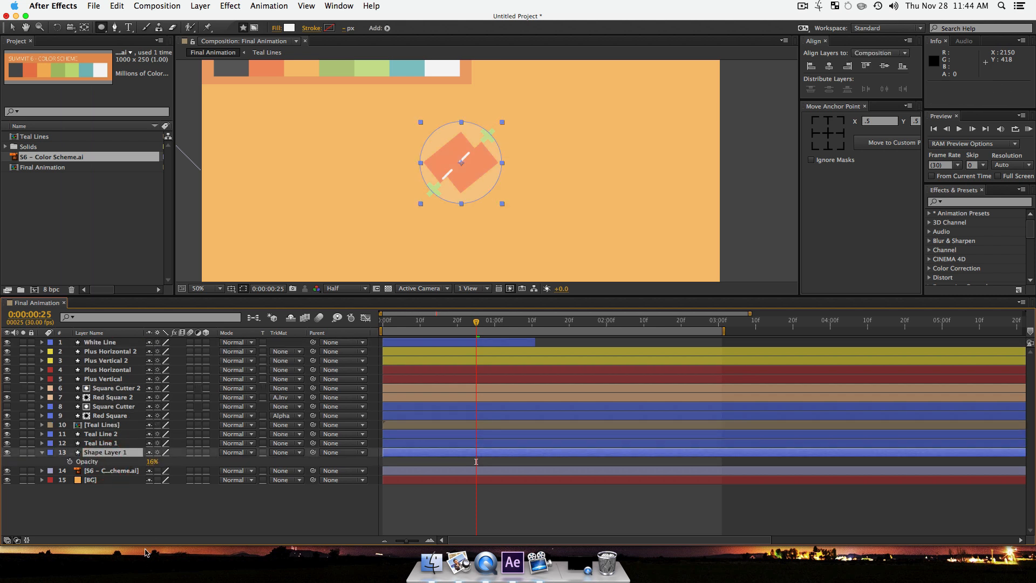
click(143, 518)
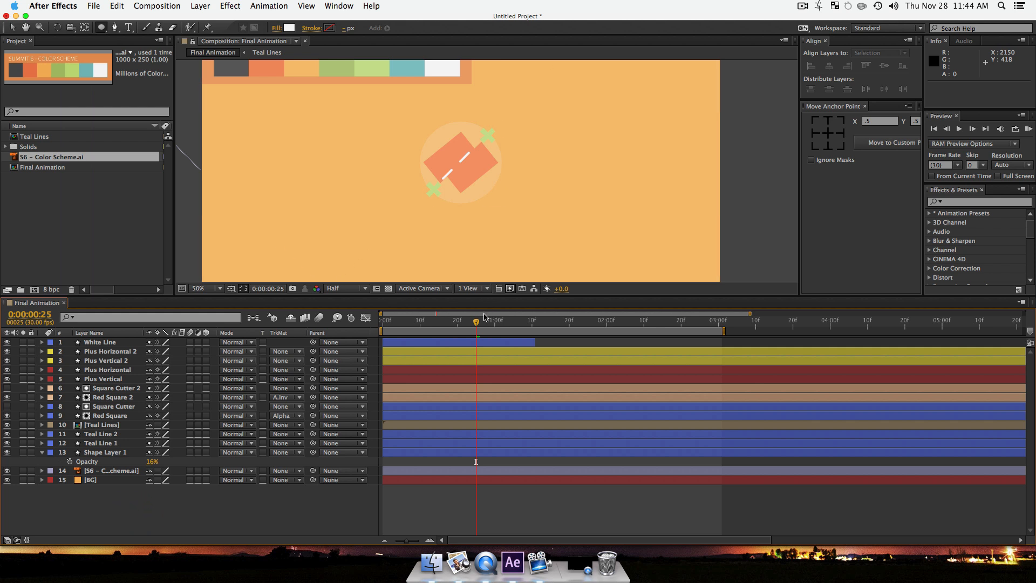
mouse_move(477, 324)
mouse_down()
mouse_move(421, 330)
mouse_move(489, 339)
mouse_move(473, 343)
mouse_up()
Step: Add an elliptical mask filling the composition to Shape Layer 1, using the shape tool's mask mode
click(102, 452)
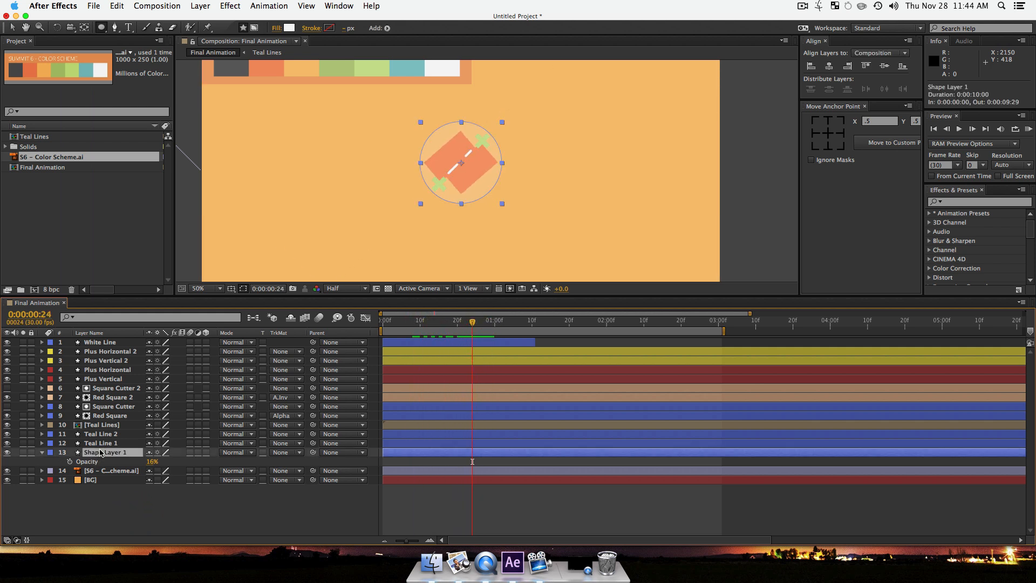
double_click(101, 28)
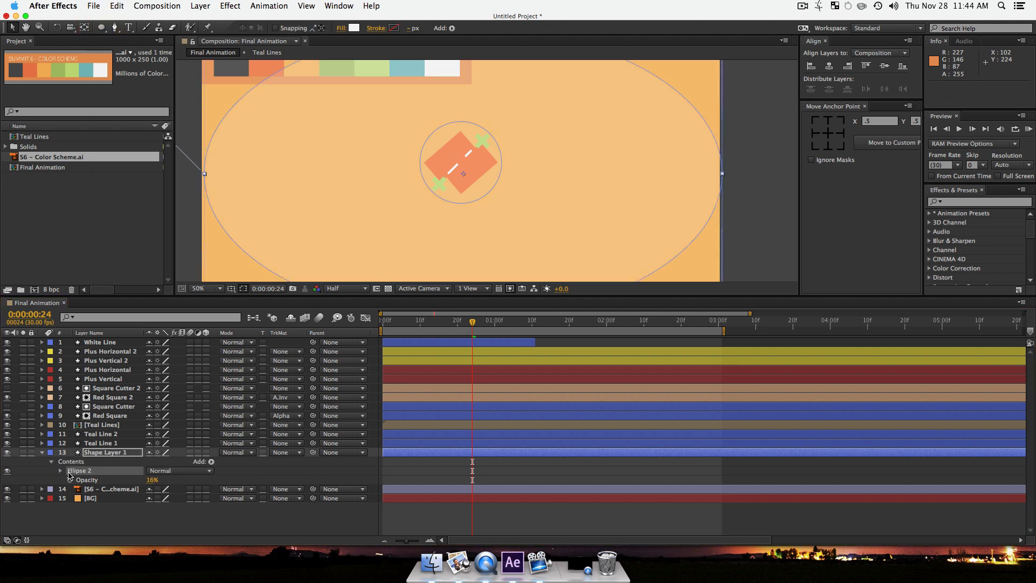
key(super+z)
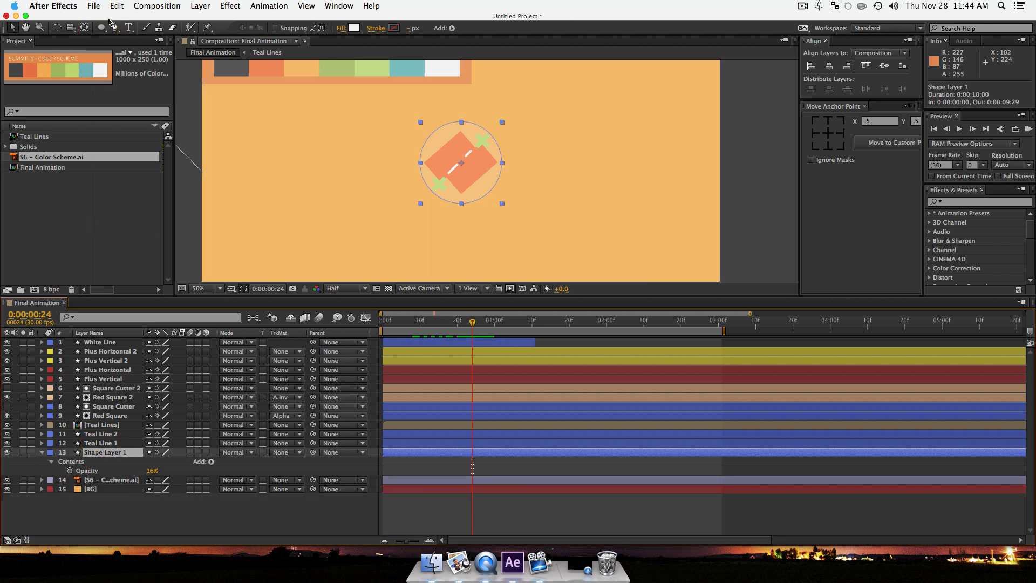
click(101, 28)
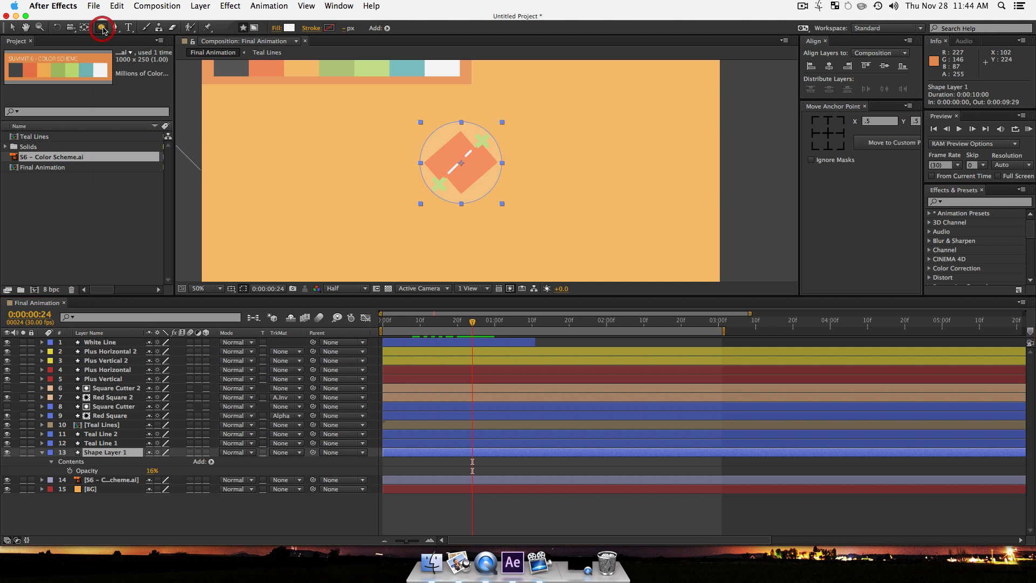
click(254, 28)
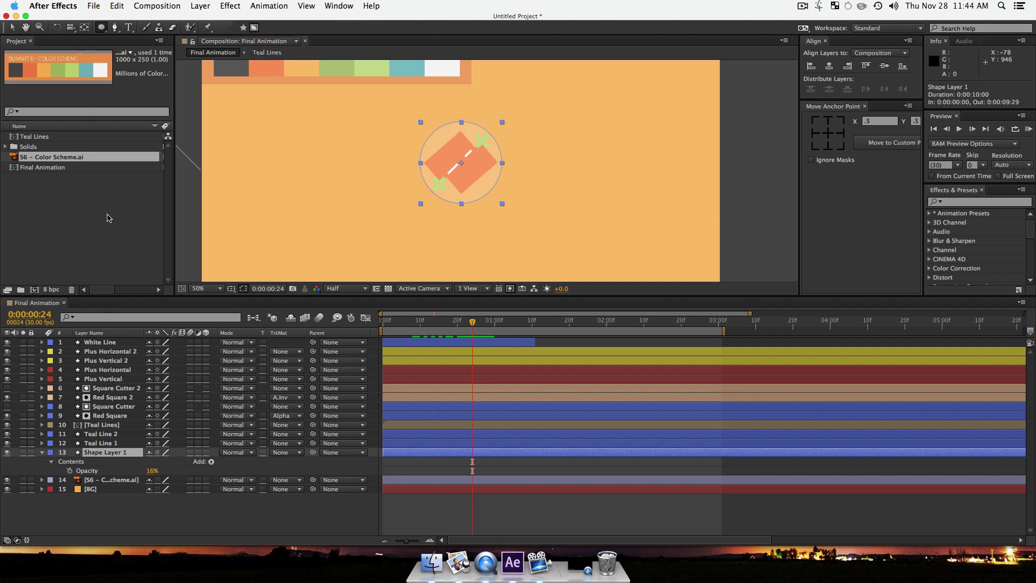
double_click(101, 28)
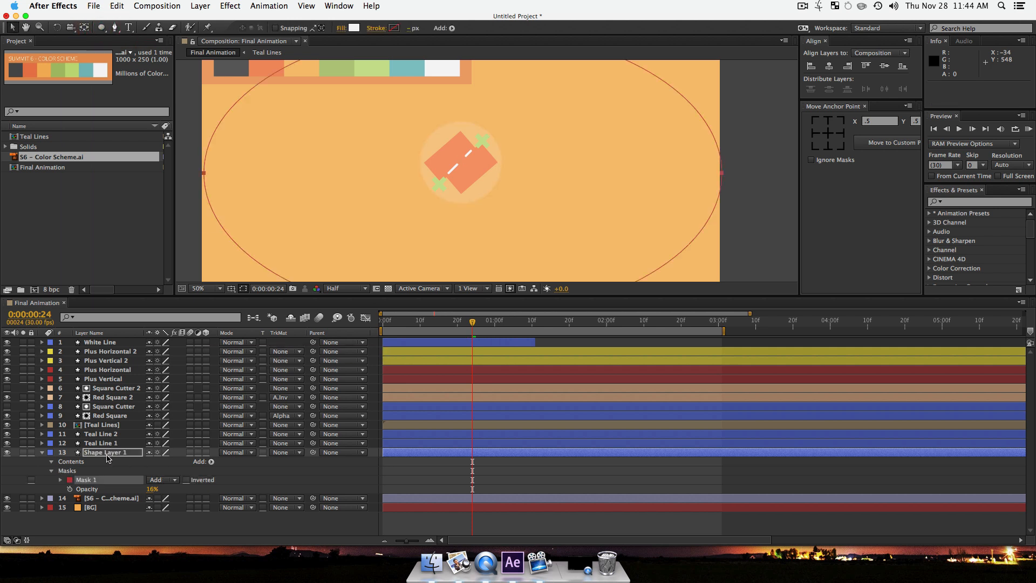
Step: Make the mask circular by setting its bounding box to -540 px left and 540 px right
click(60, 479)
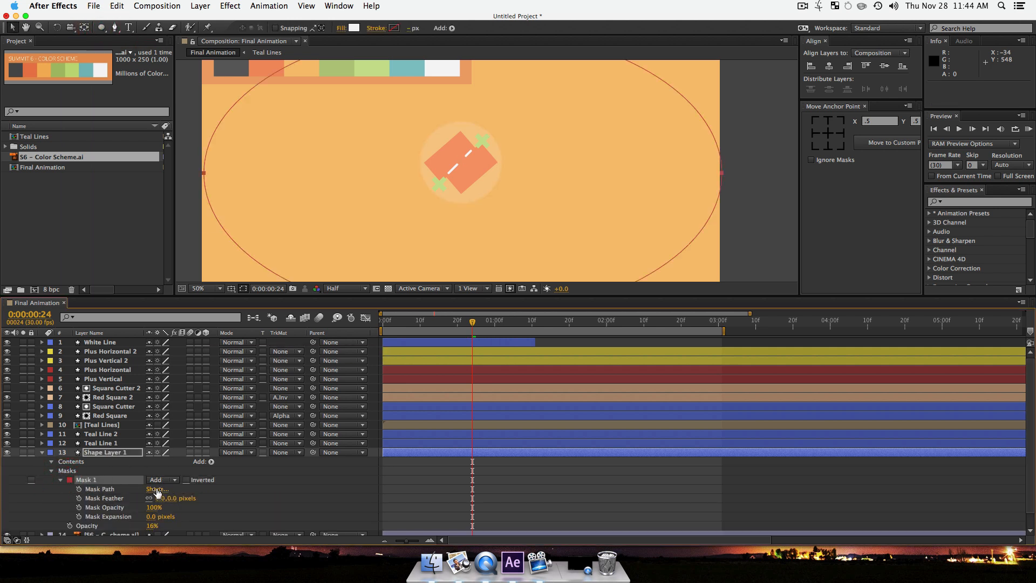
click(156, 489)
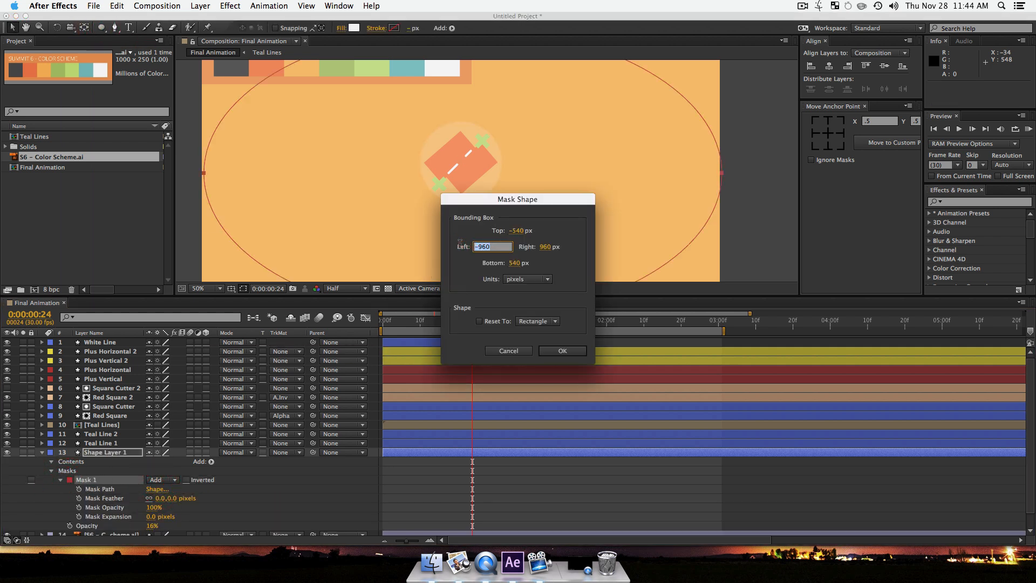
text(-540)
key(Tab)
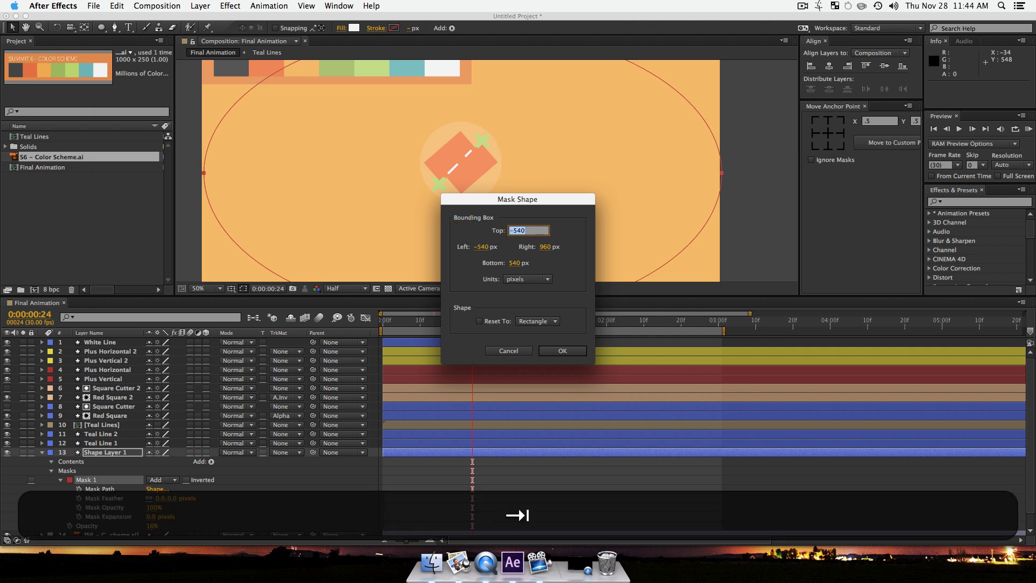
text(540)
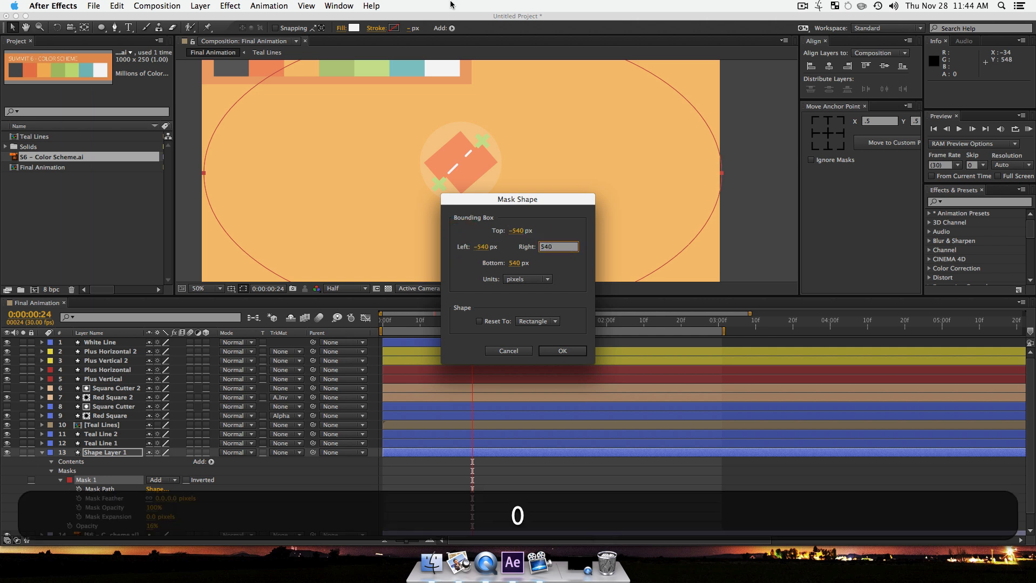
click(562, 351)
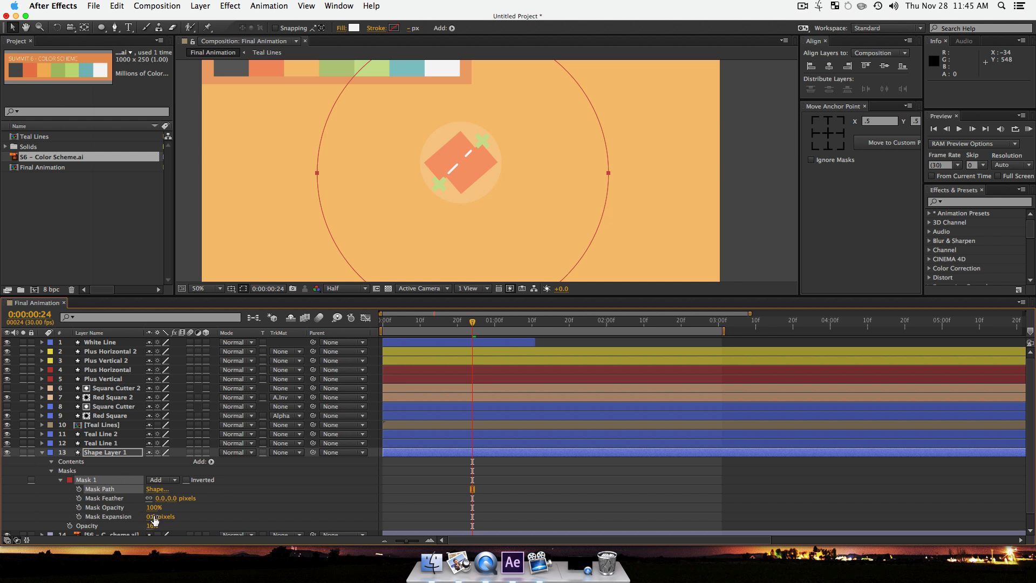
Step: Set the mask's expansion to -414 pixels and its mode to Subtract
mouse_move(155, 518)
mouse_down()
mouse_move(79, 521)
mouse_move(233, 518)
mouse_up()
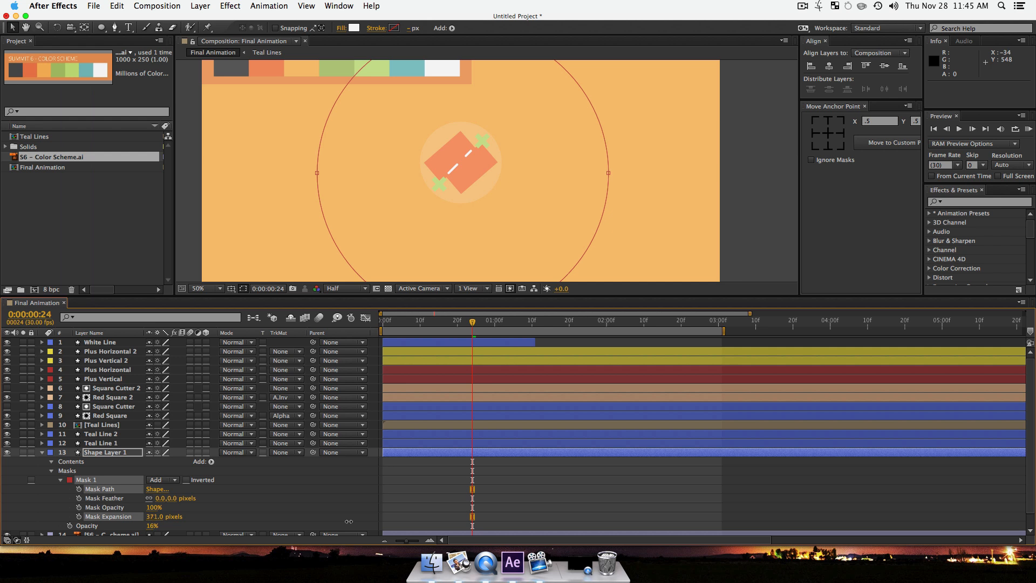
drag(348, 521, 152, 525)
drag(48, 524, 69, 519)
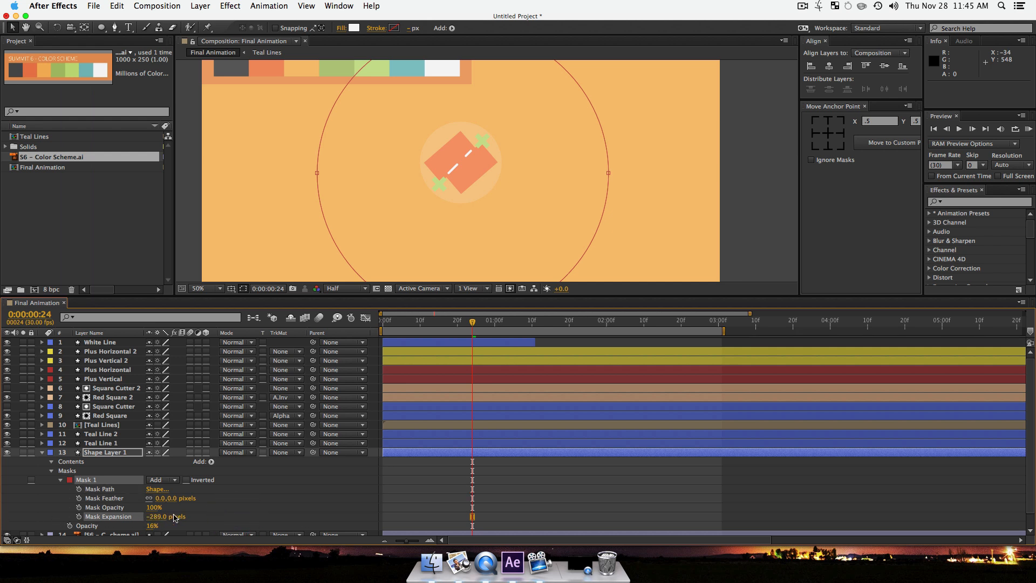
click(174, 480)
click(173, 493)
Step: Delete Mask 1 from the circle layer
click(83, 480)
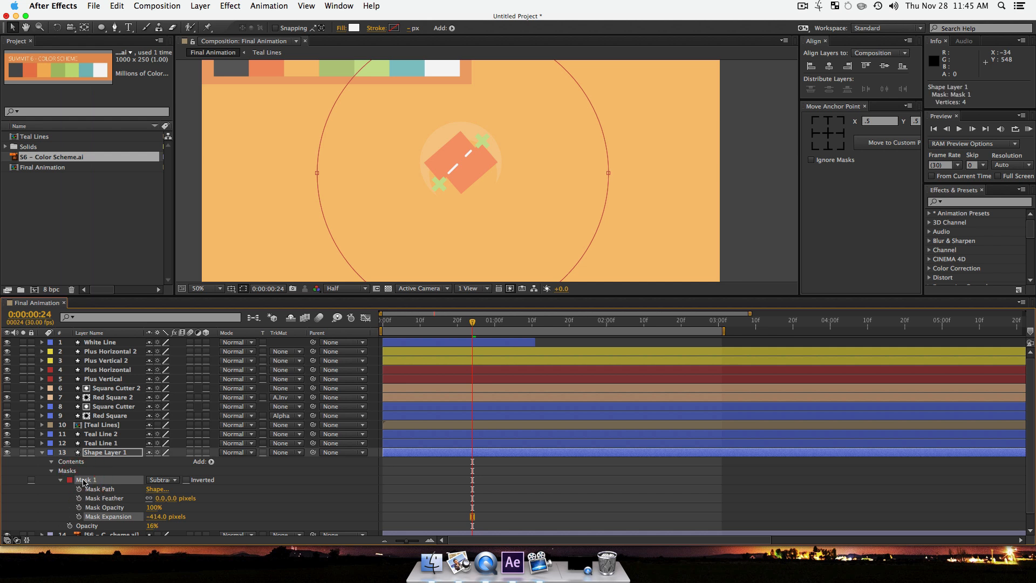
key(Delete)
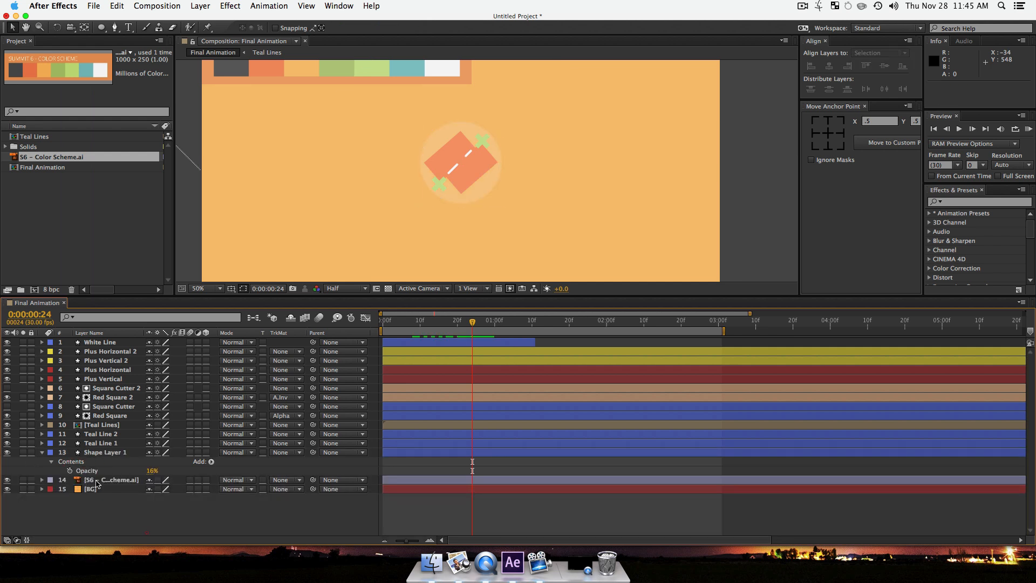
Step: Draw a small circular mask at the centre of Shape Layer 1 with the Ellipse tool in mask mode
click(95, 450)
click(95, 452)
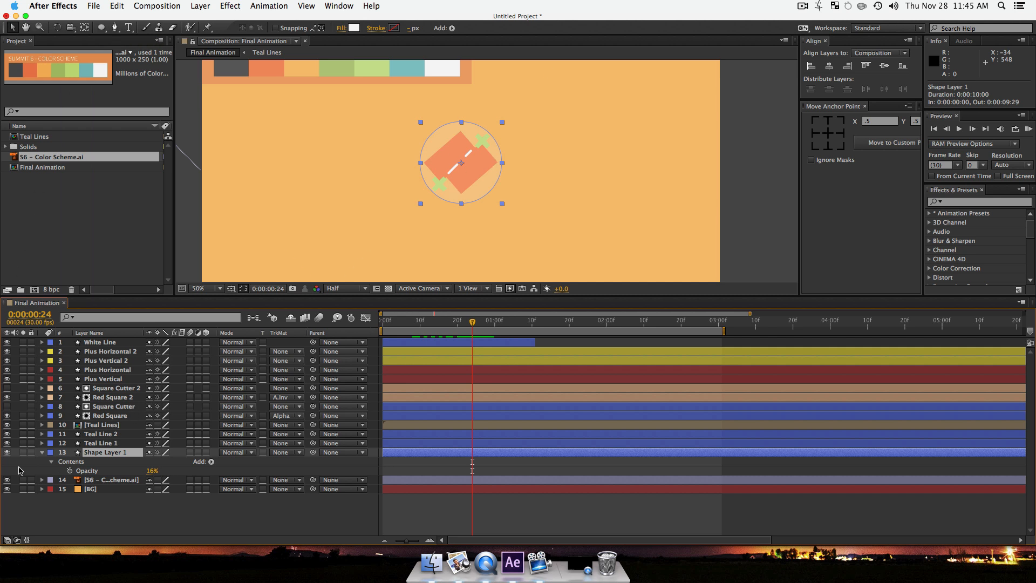
click(52, 462)
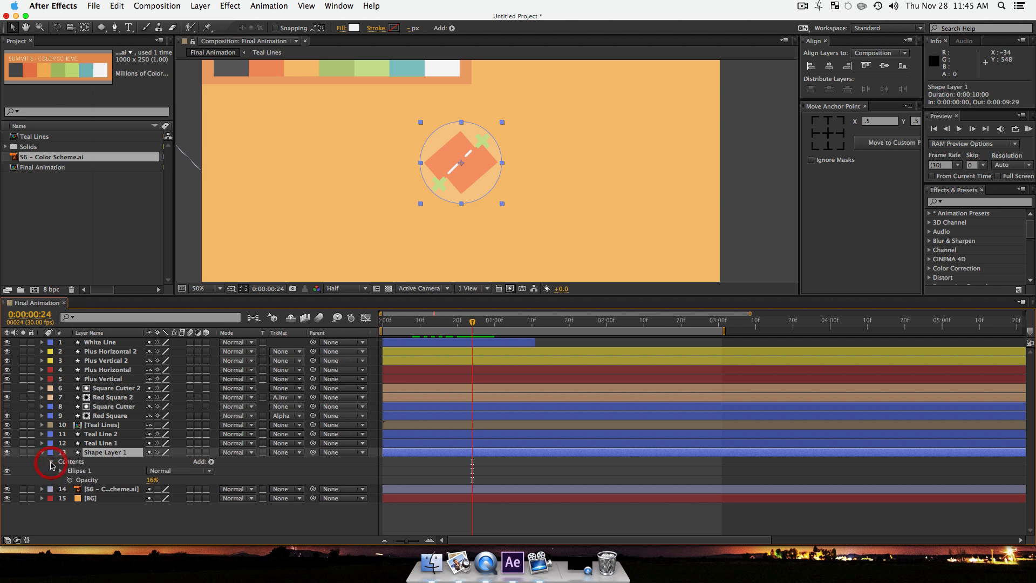
click(60, 471)
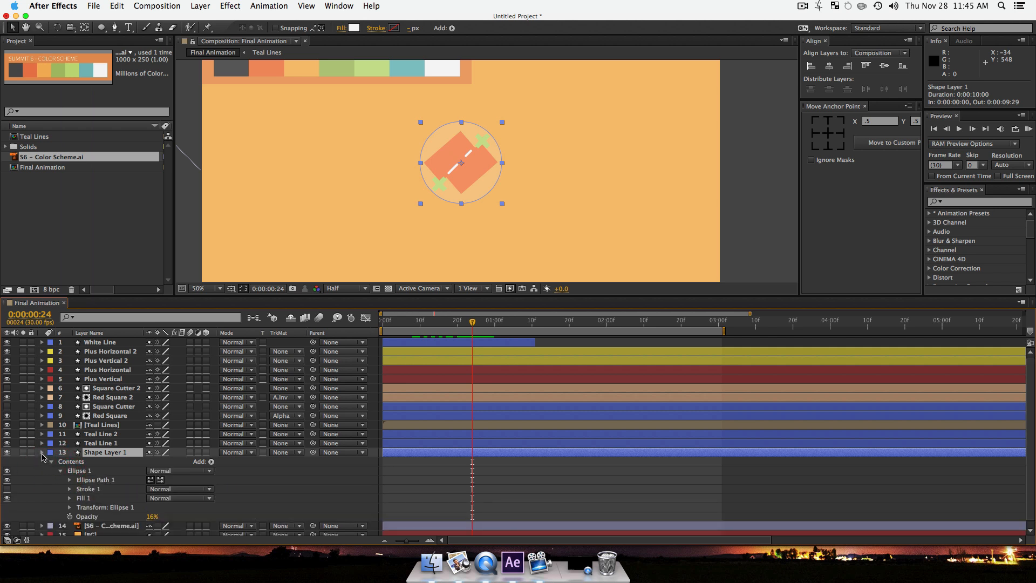
click(42, 453)
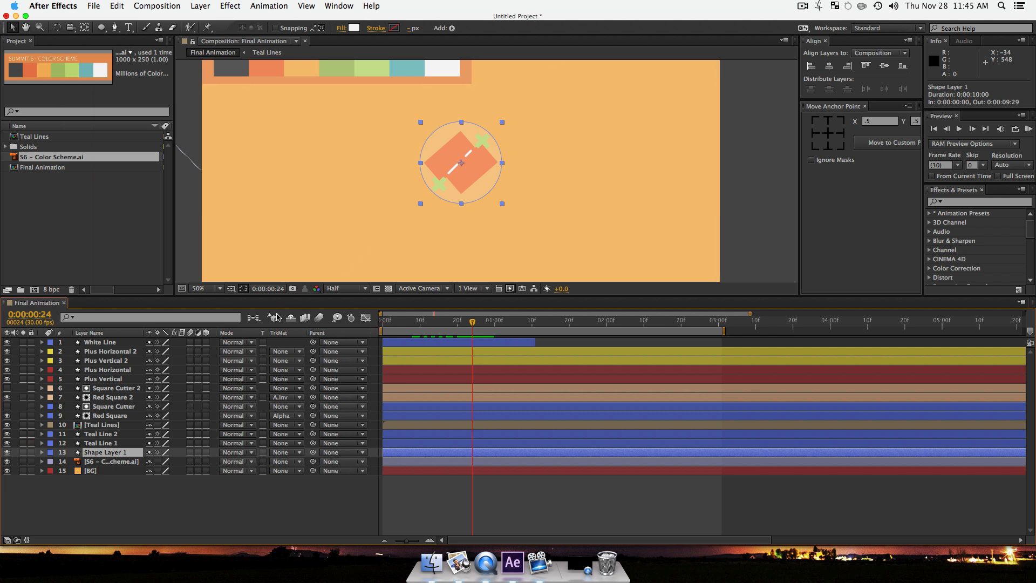
click(101, 27)
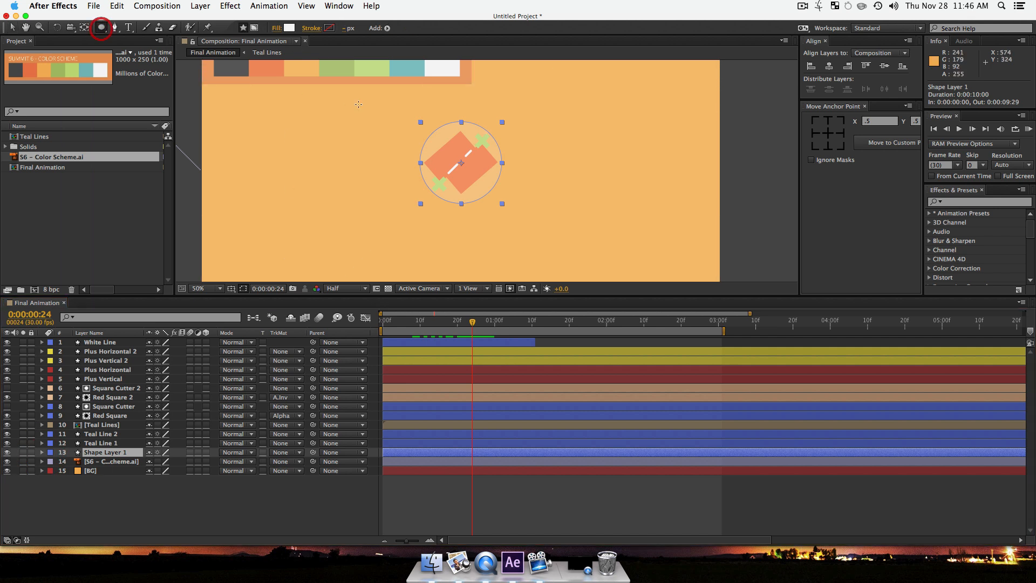
click(254, 28)
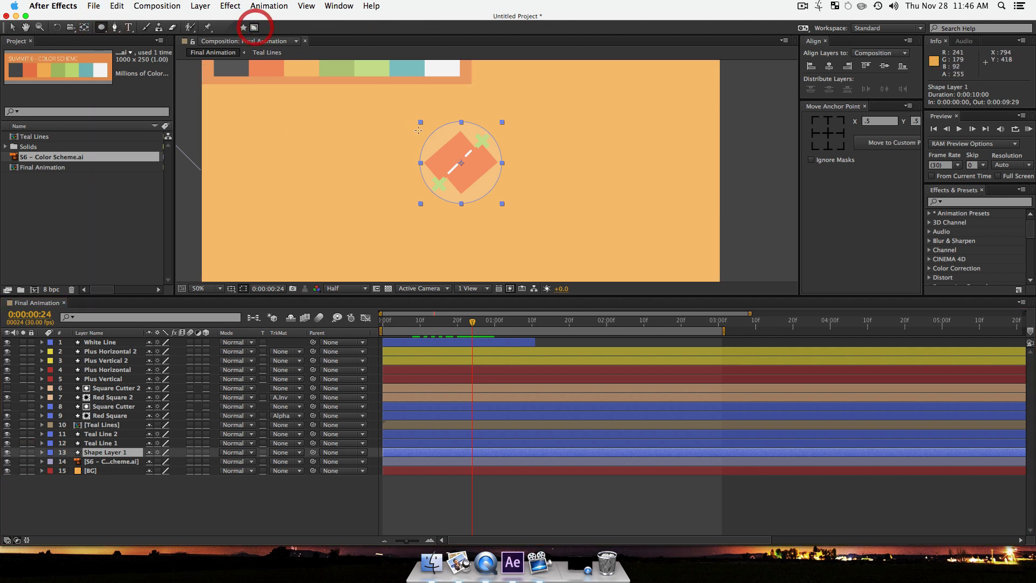
drag(452, 155, 471, 170)
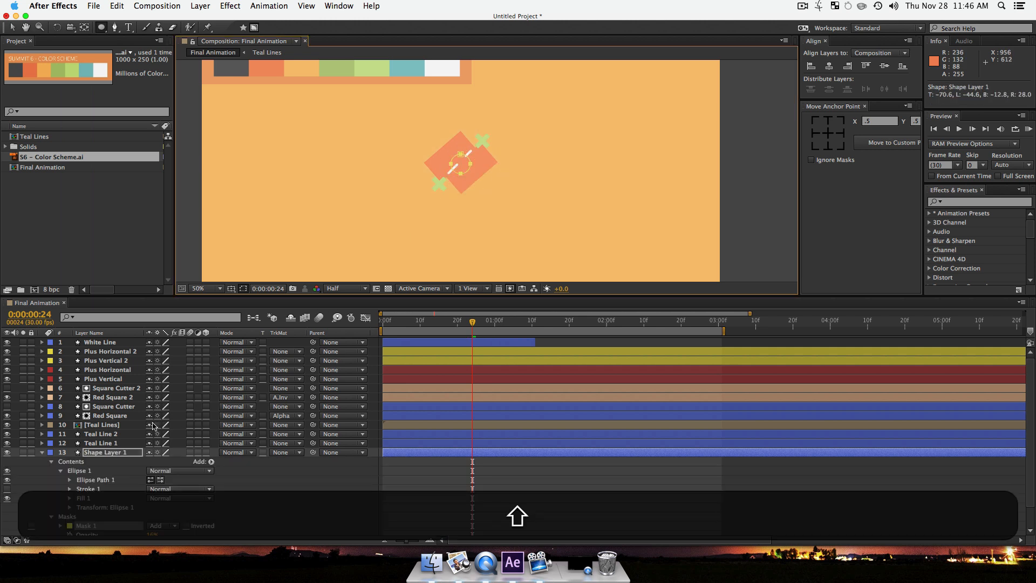
Step: Set Mask 1's expansion on Shape Layer 1 to 139 pixels so it covers the whole circle
scroll(138, 498, down, 2)
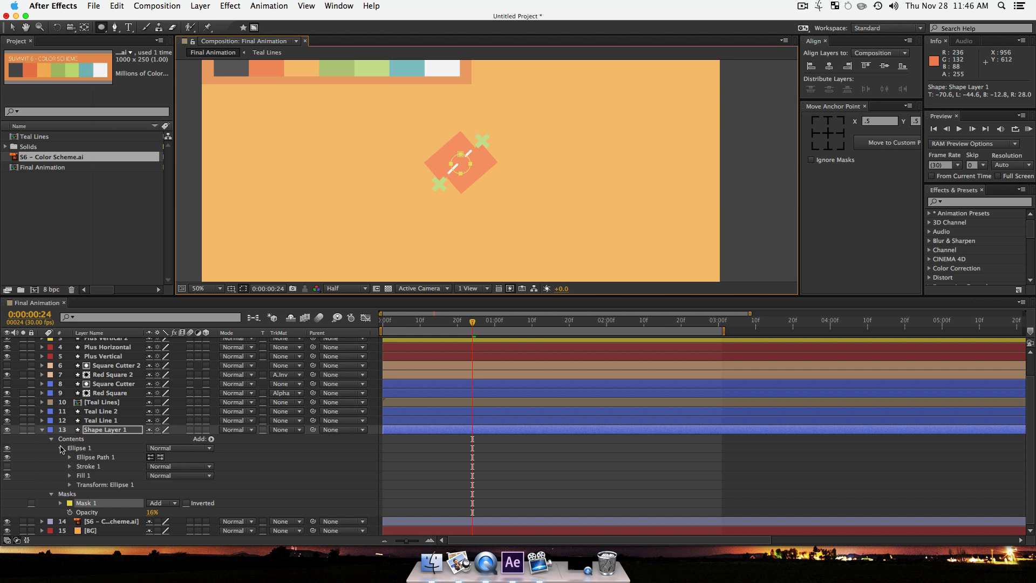
click(59, 502)
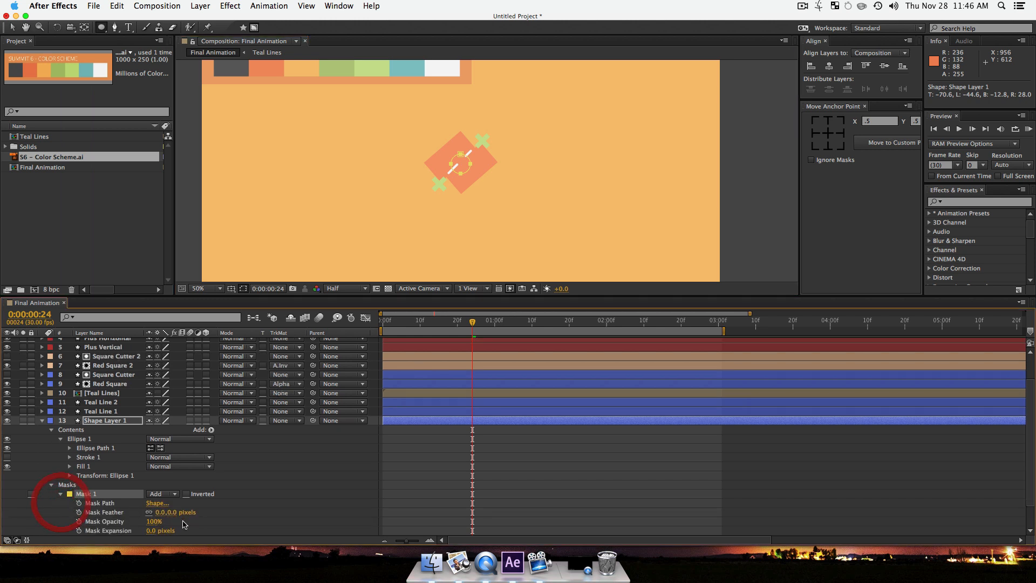
scroll(179, 510, down, 3)
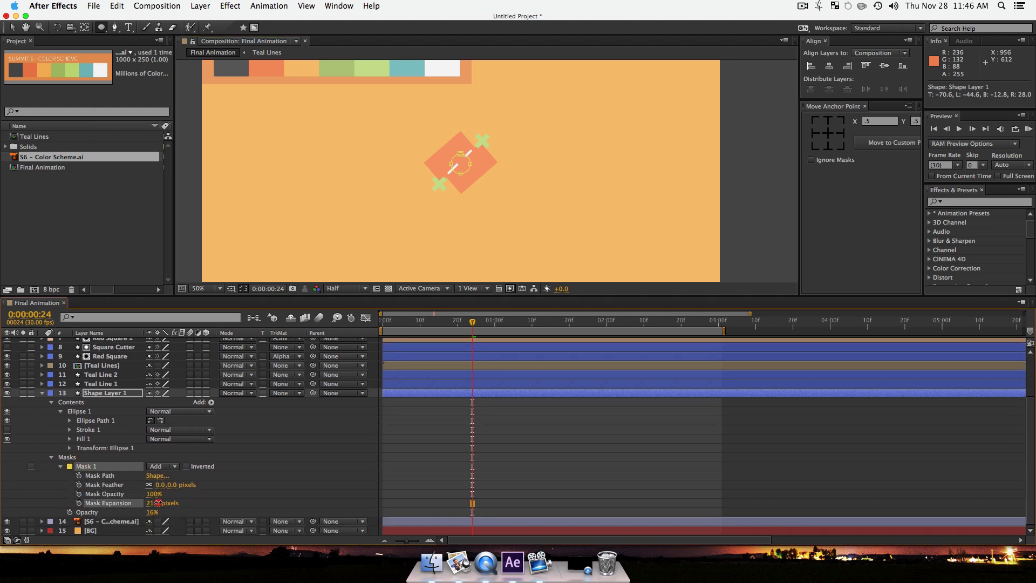
drag(151, 503, 216, 501)
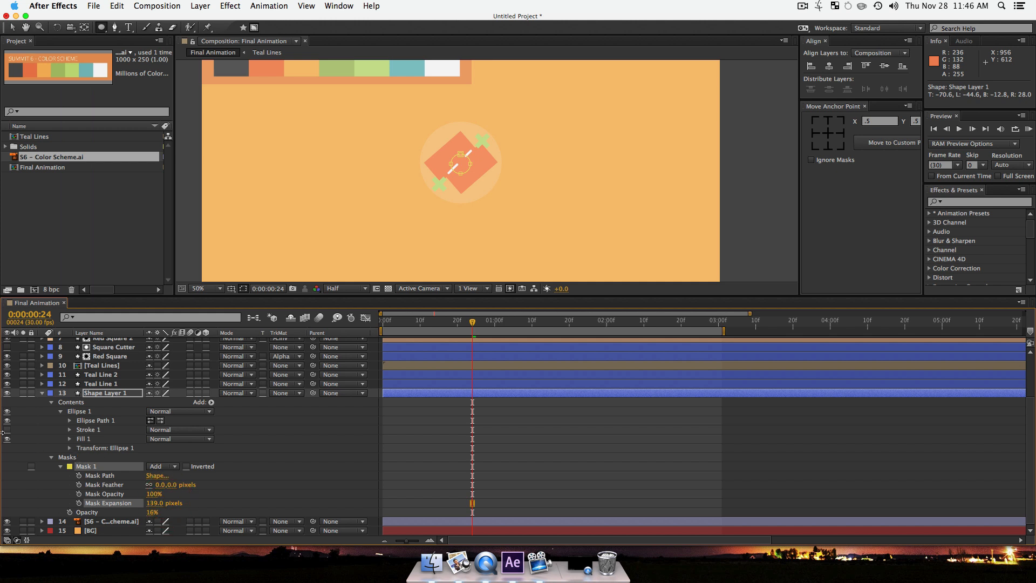
Step: Scale Shape Layer 1 to 228%
click(89, 393)
key(s)
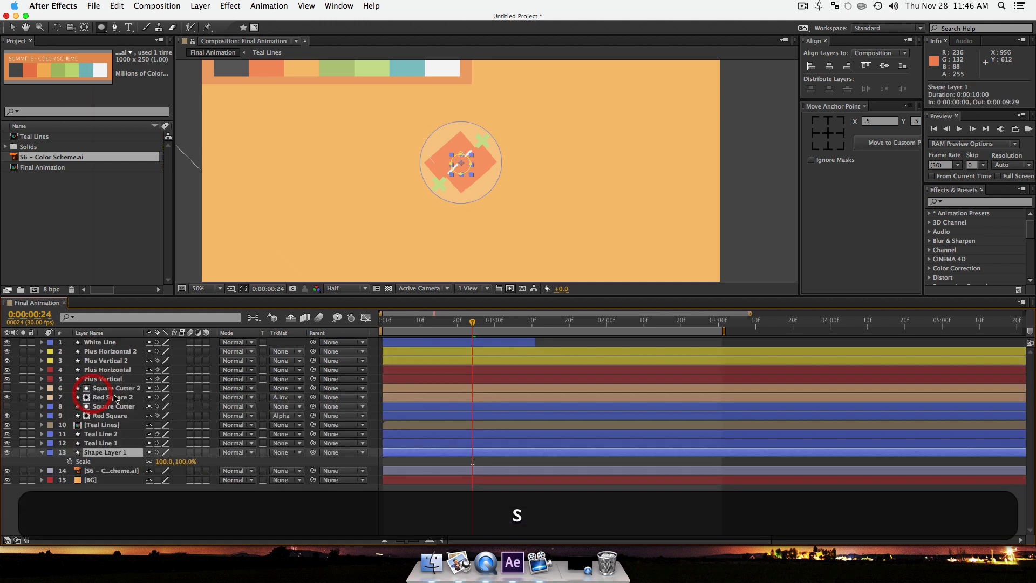
drag(164, 461, 236, 463)
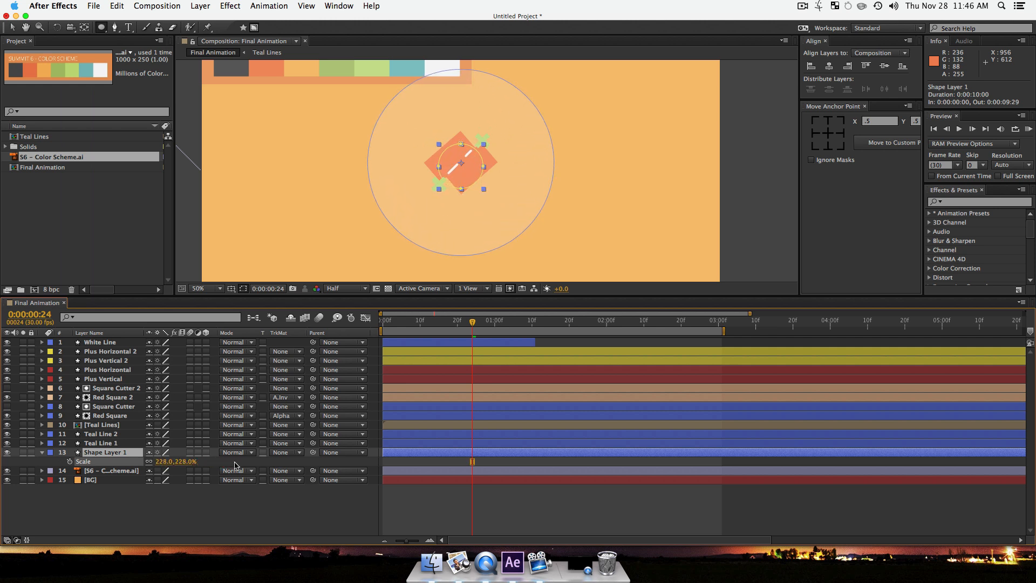
Step: Keyframe Mask 1's expansion from -90 pixels at 0:00:00:22 to 139 pixels at 0:00:01:16
click(89, 455)
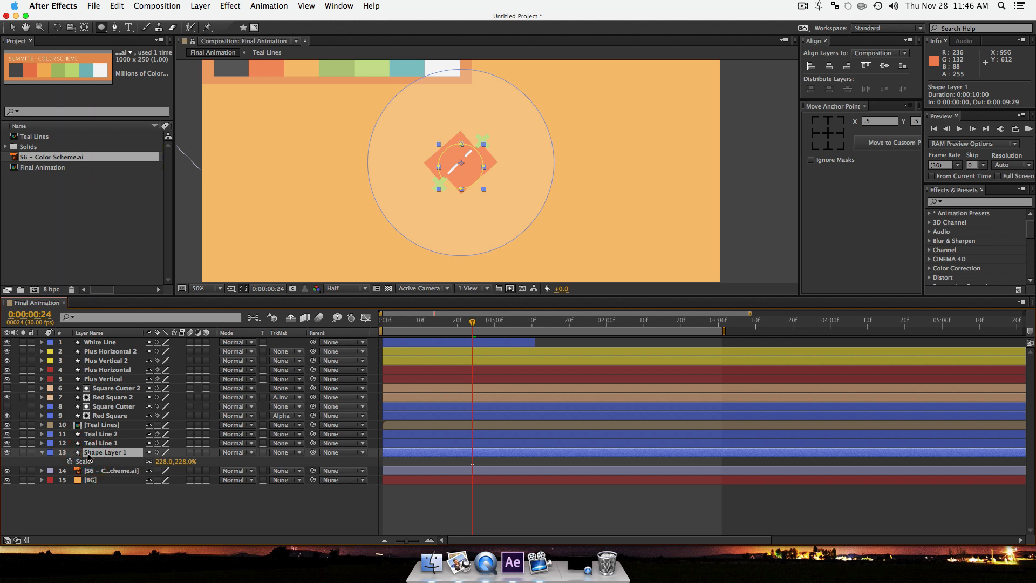
key(m)
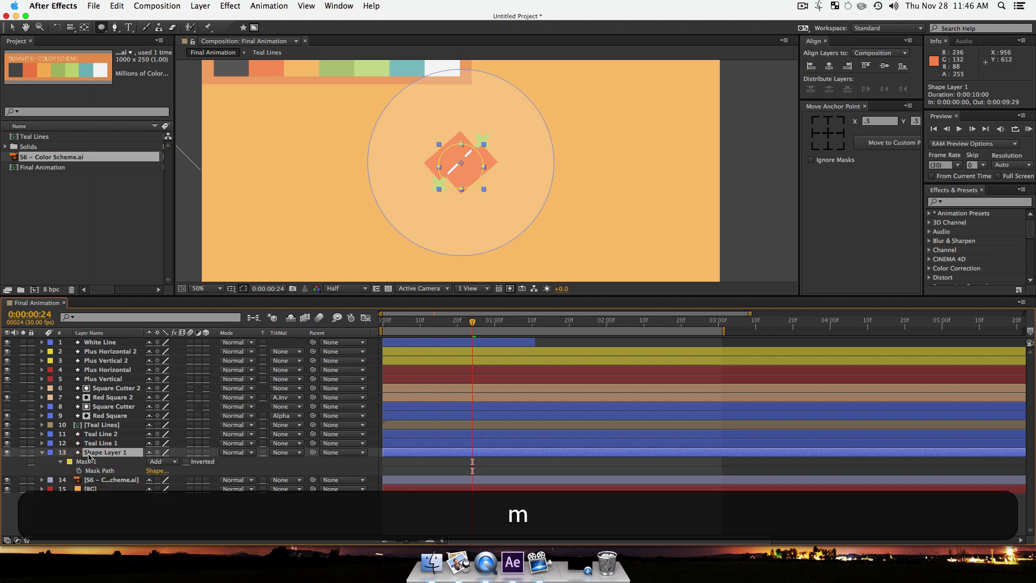
click(60, 464)
click(124, 497)
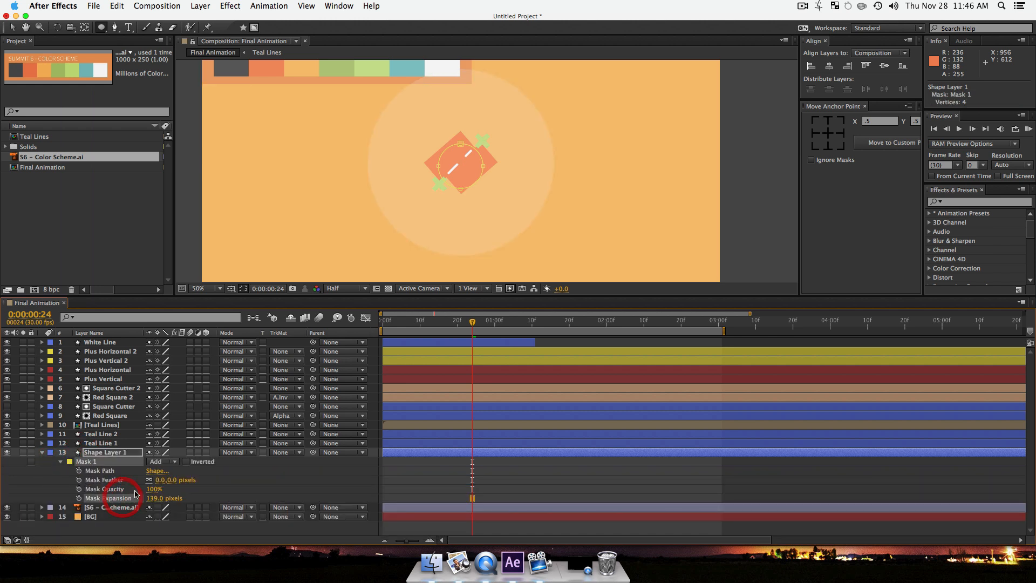
drag(472, 323, 554, 329)
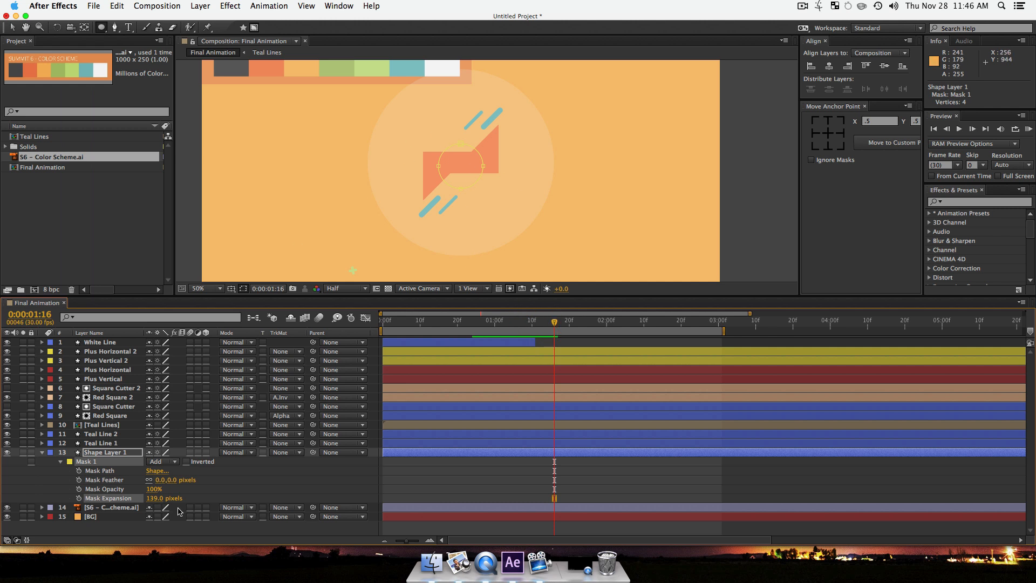
click(79, 498)
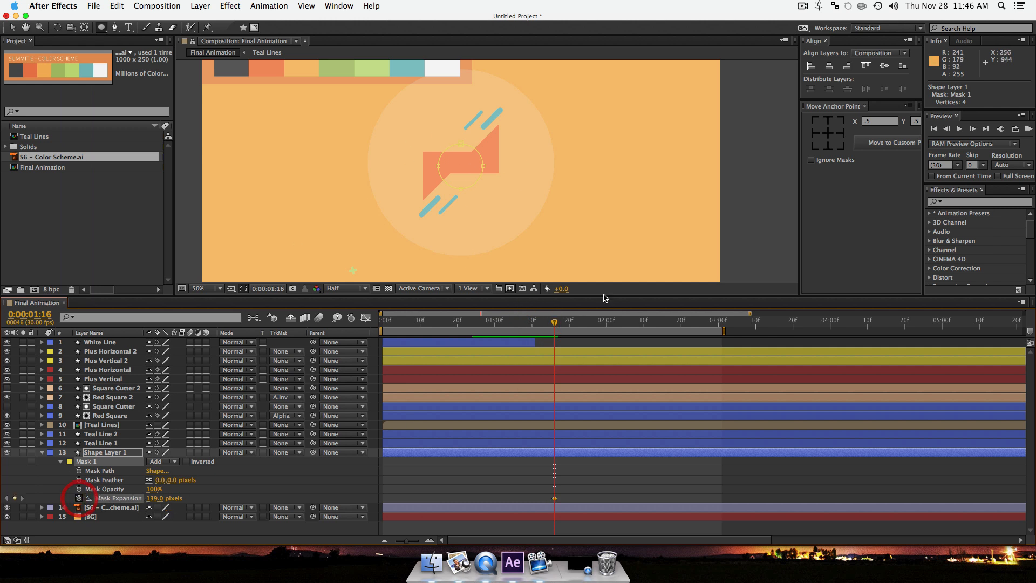
drag(553, 322, 464, 336)
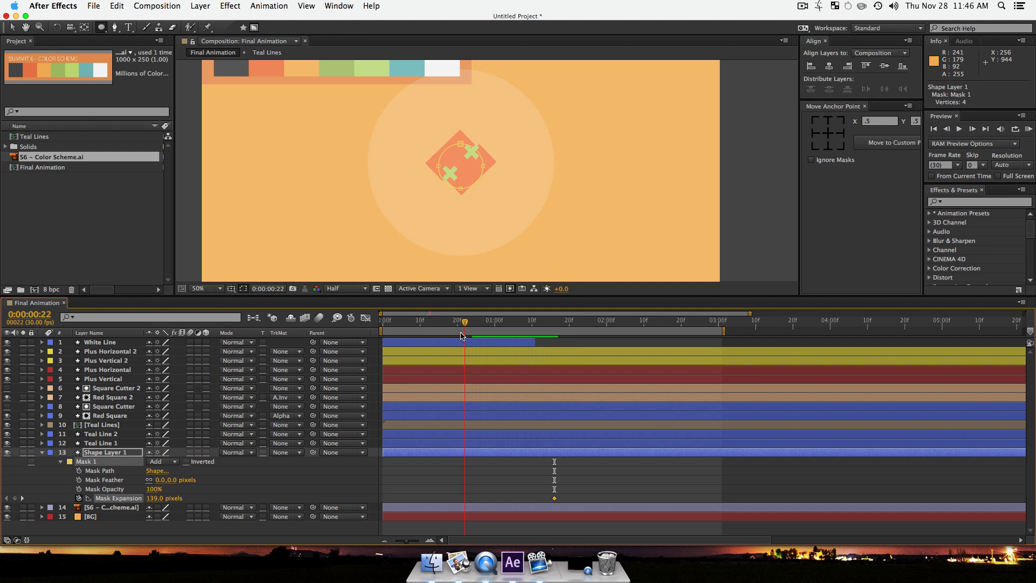
drag(158, 499, 77, 513)
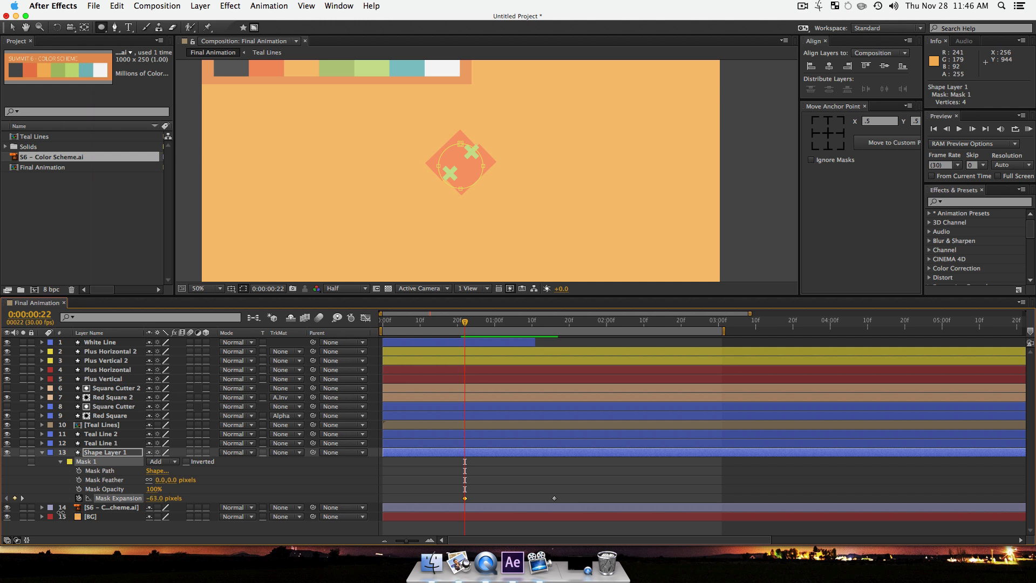
Step: Duplicate Mask 1 on Shape Layer 1 and set the copy's mode to Subtract
click(99, 463)
key(super+d)
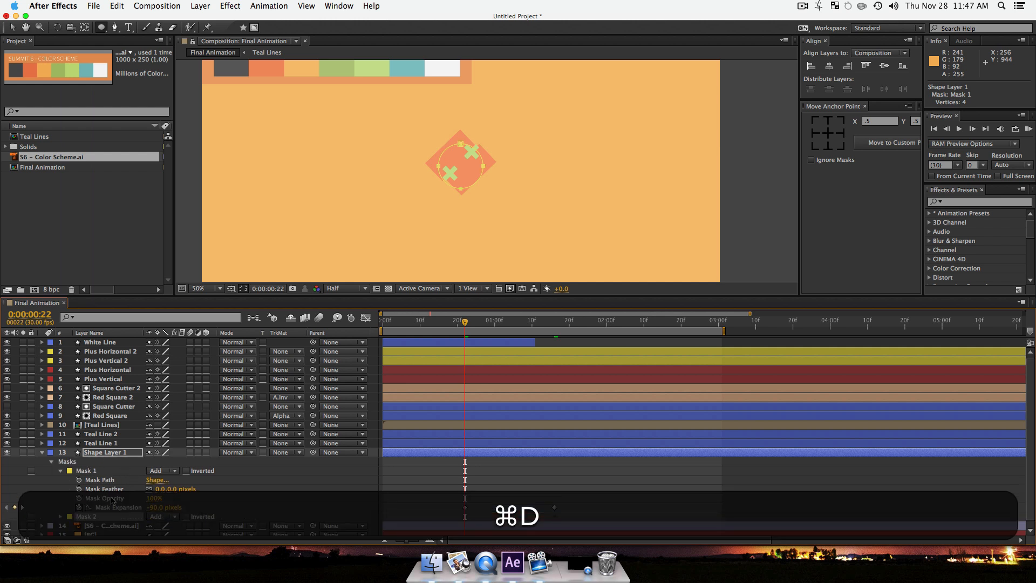
click(174, 516)
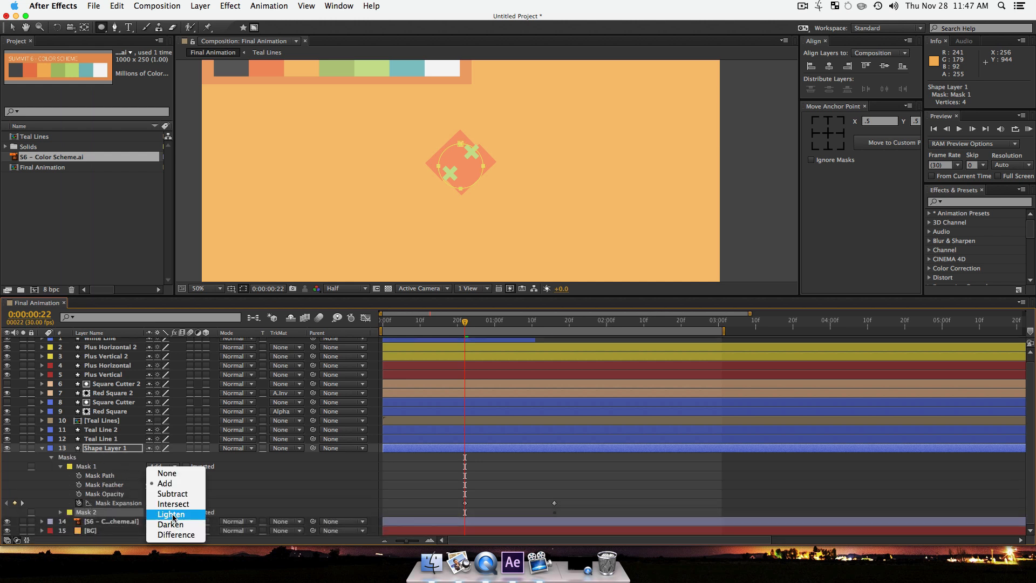
click(162, 493)
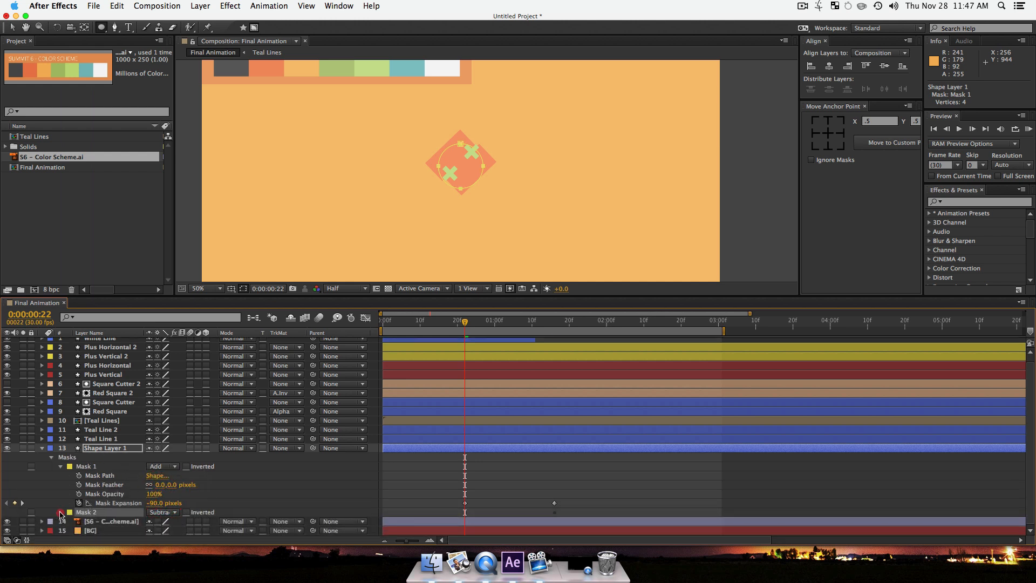
Step: Shift Mask 2's two expansion keyframes five frames forward, with the first at 0:00:00:27, and scrub through the ring animation
click(60, 512)
scroll(453, 471, down, 4)
mouse_move(564, 512)
mouse_down()
mouse_move(453, 511)
mouse_move(573, 511)
mouse_up()
drag(465, 512, 485, 515)
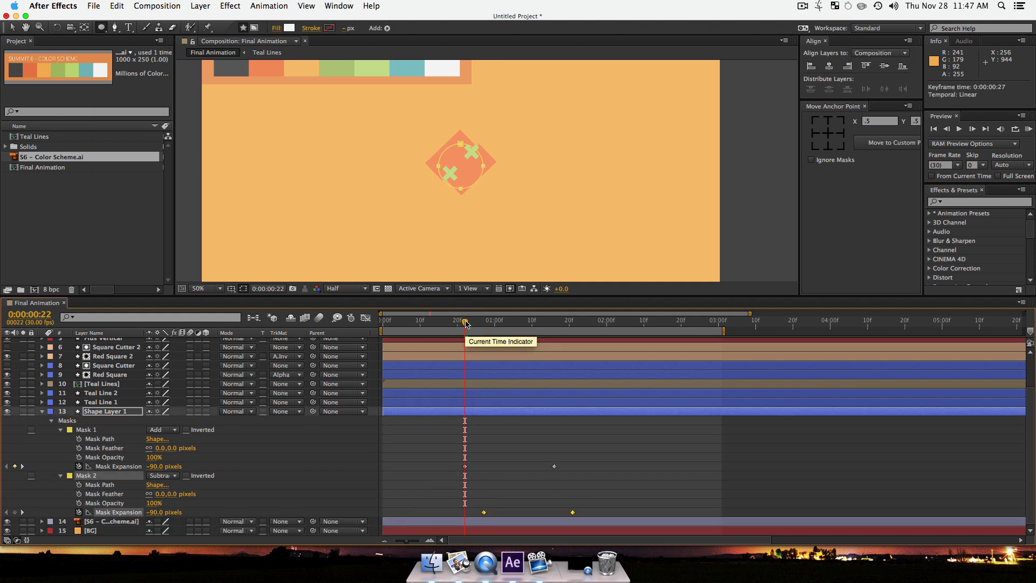
drag(466, 323, 553, 337)
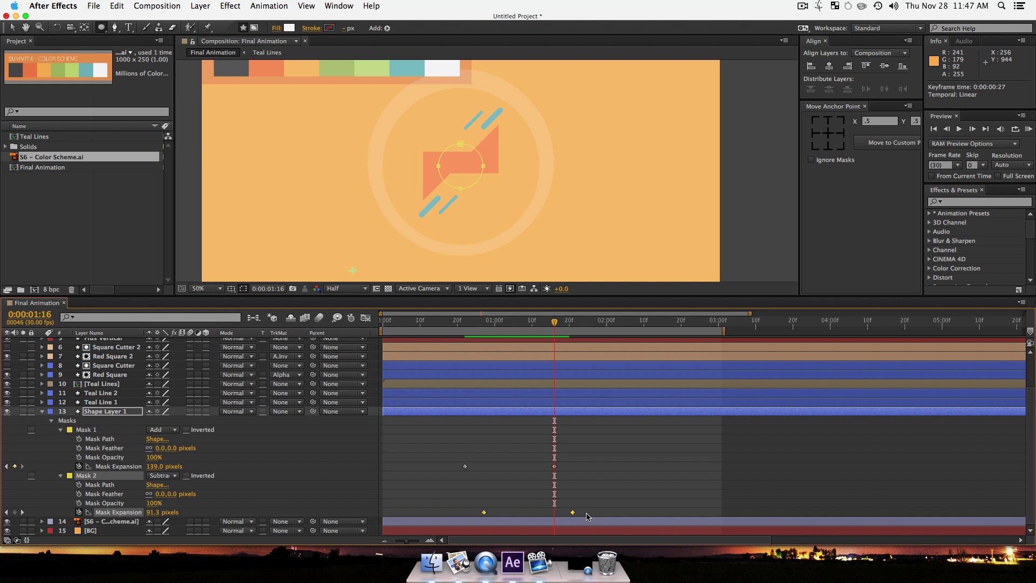
Step: Apply Easy Ease to all expansion keyframes of both masks and preview the animation from 0:00:00:19
drag(587, 516, 431, 467)
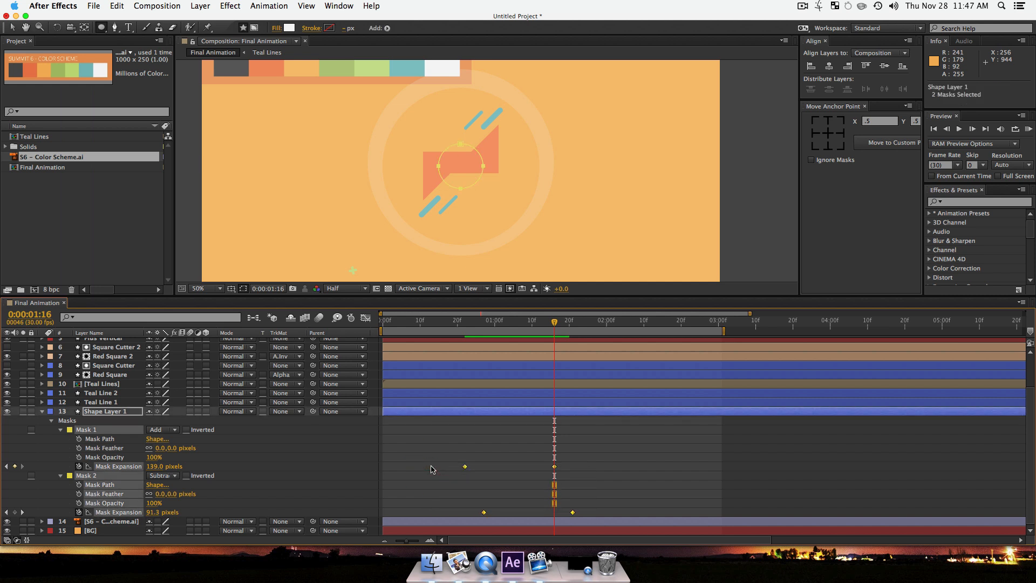
key(F9)
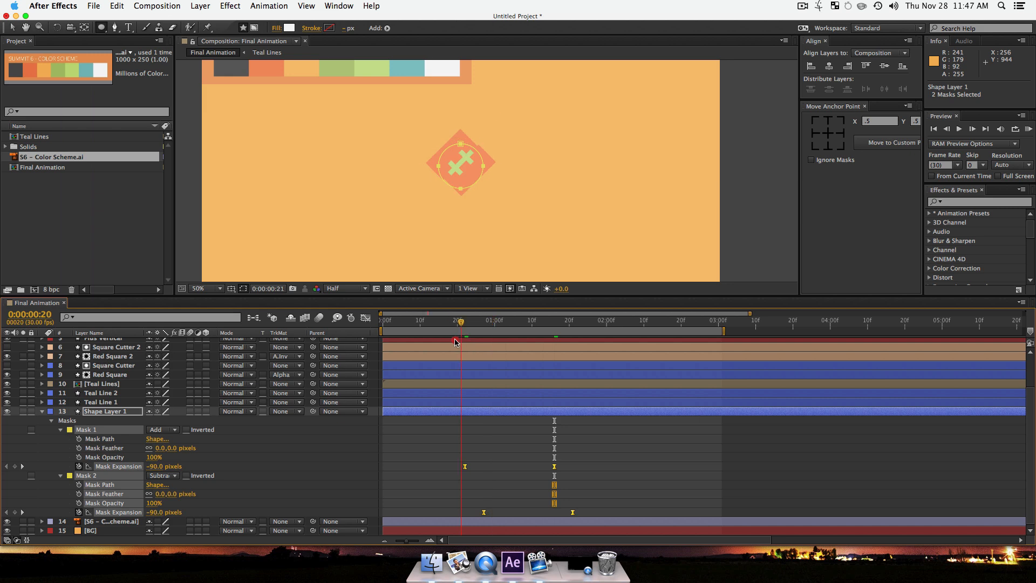
click(453, 322)
key(KP_0)
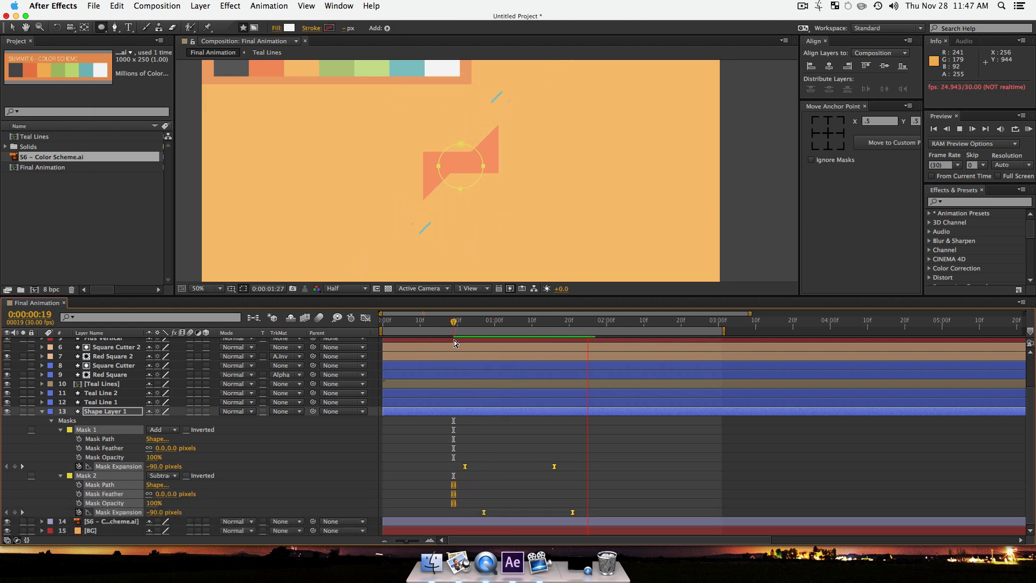
key(space)
Step: Show only the keyframed properties of Shape Layer 1 and rename the layer Mask Explosion
click(91, 411)
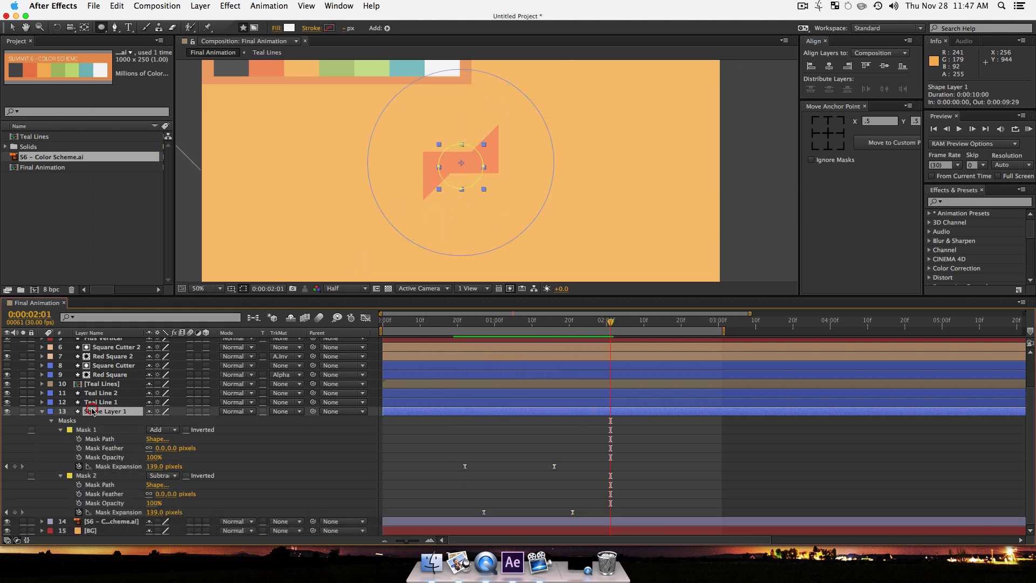
key(u)
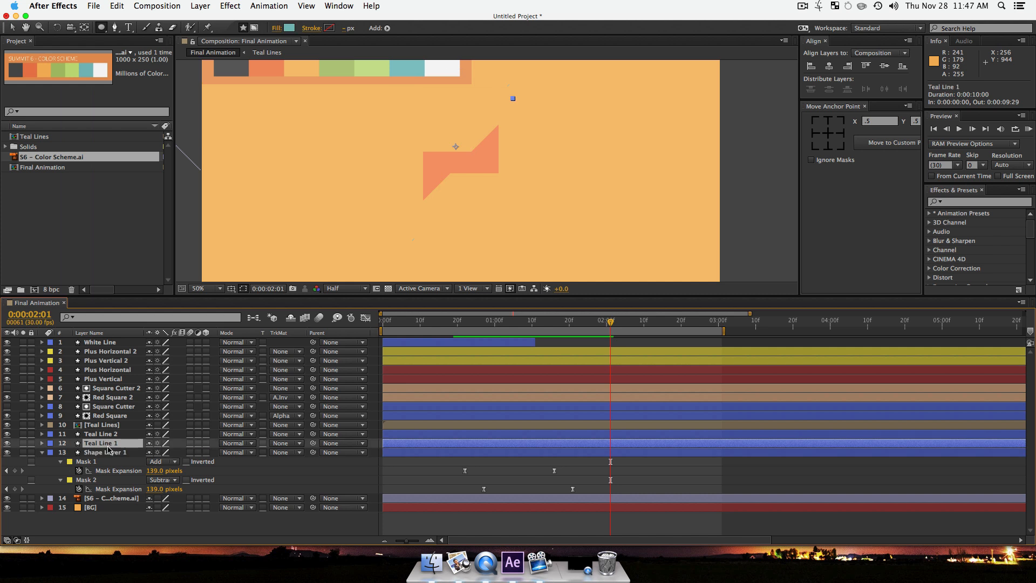
click(108, 452)
key(Return)
text(MA)
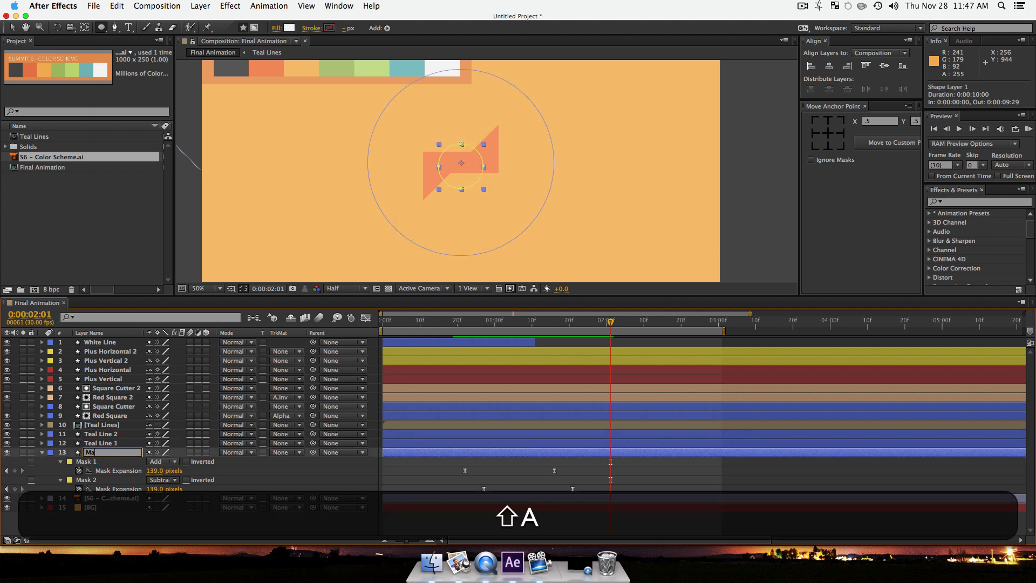
key(BackSpace)
text(ask Explosion)
key(Return)
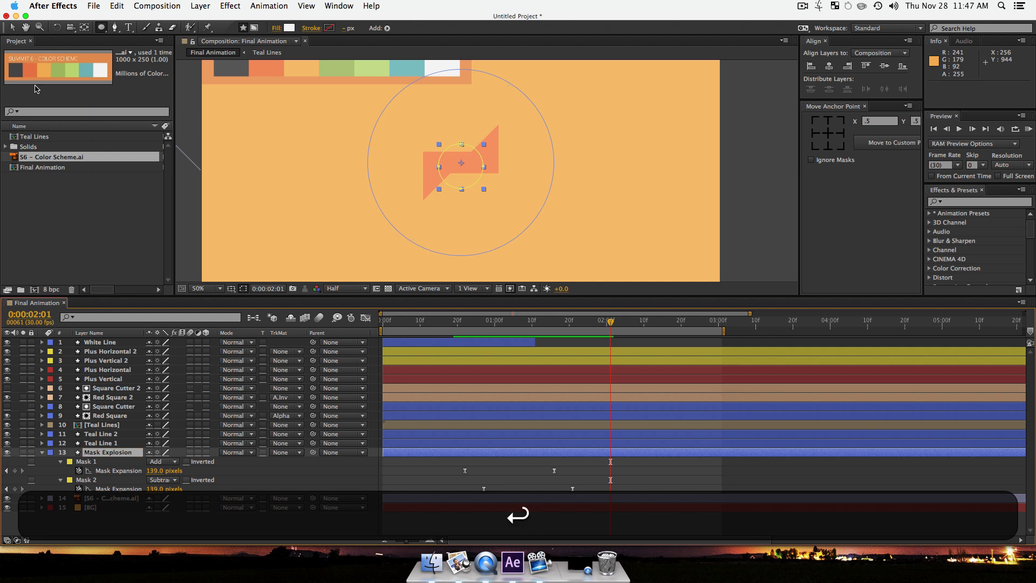
click(236, 528)
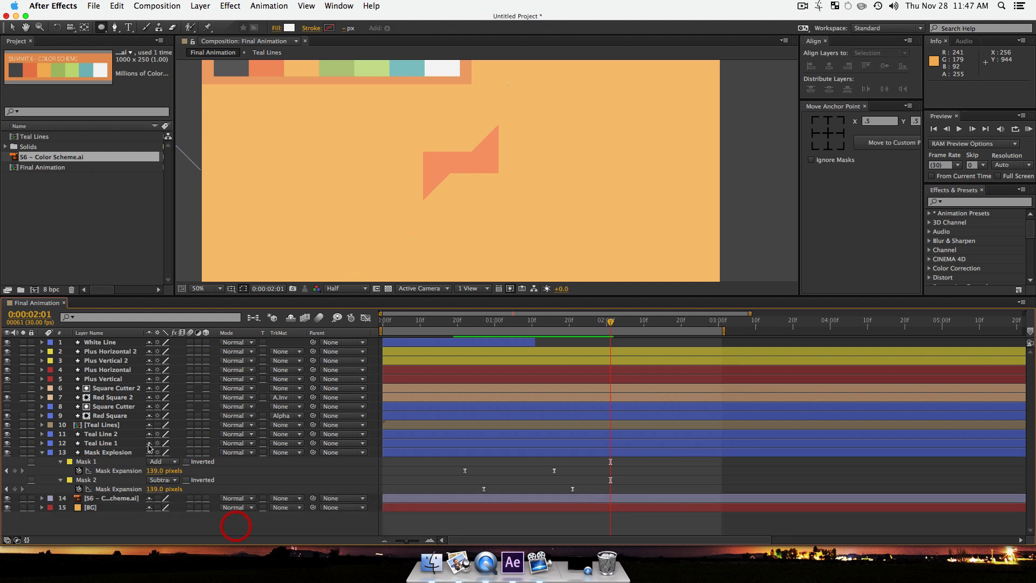
Step: Duplicate the Mask Explosion layer and scale the copy down to 72%
click(110, 454)
key(super+d)
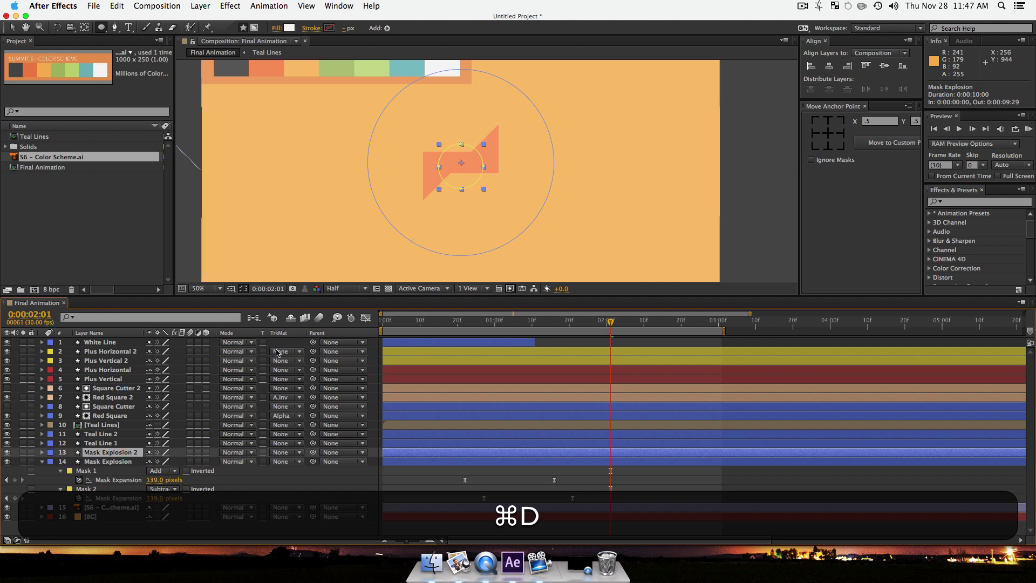
key(s)
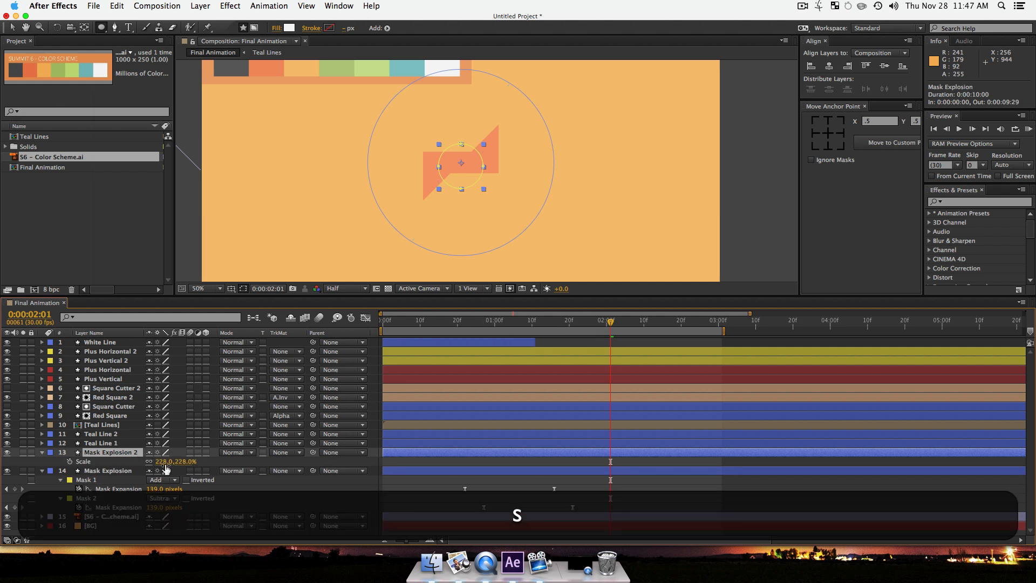
click(114, 470)
drag(114, 472, 92, 473)
Step: Offset Mask Explosion 2's X position by -50 to 910
click(110, 453)
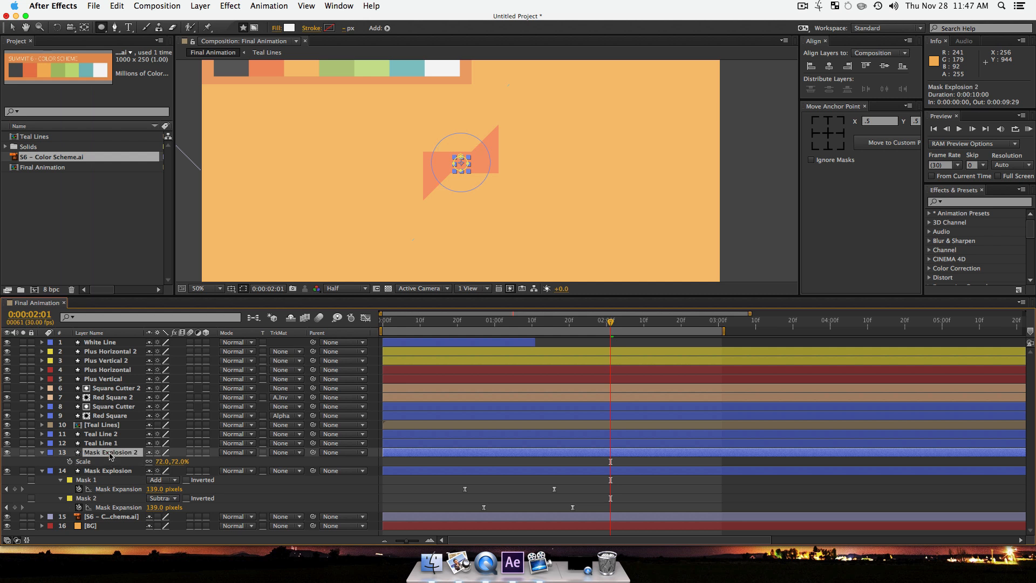
key(p)
click(156, 462)
key(Right)
text(-50)
key(Return)
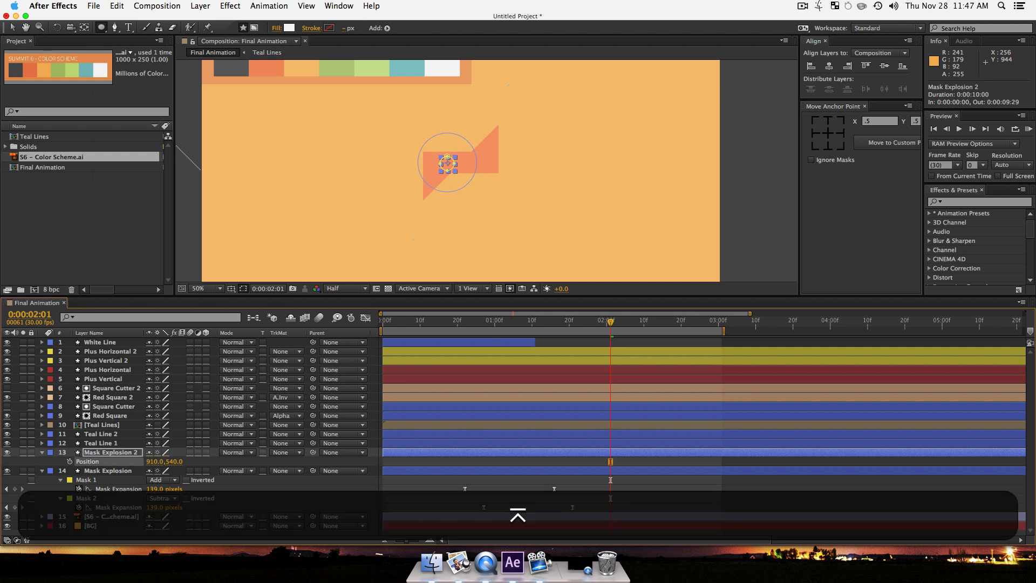
Step: Try offsetting Mask Explosion 2's Y position by +50 to 590, and undo the change
click(175, 461)
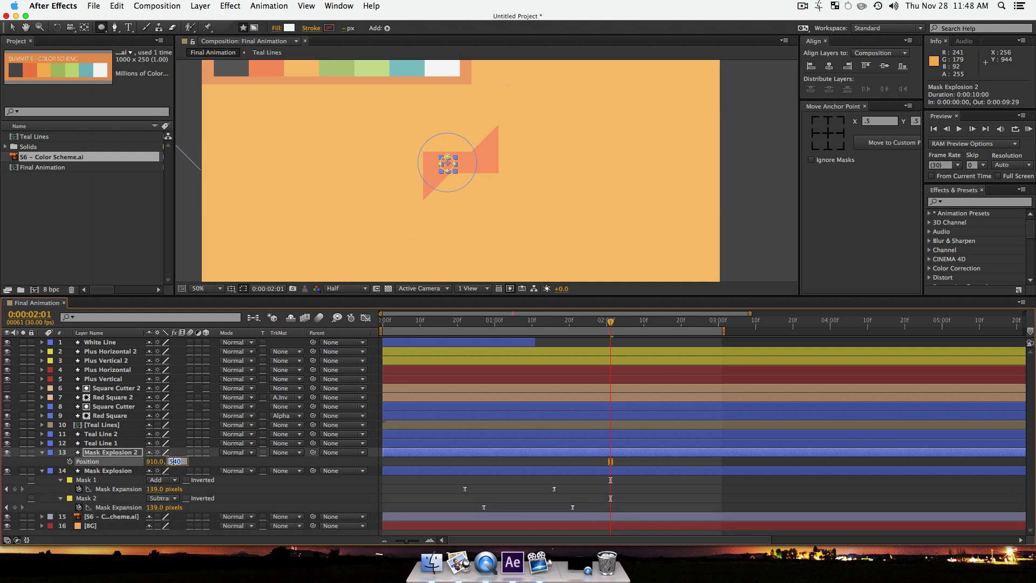
key(Right)
text(+50)
key(Return)
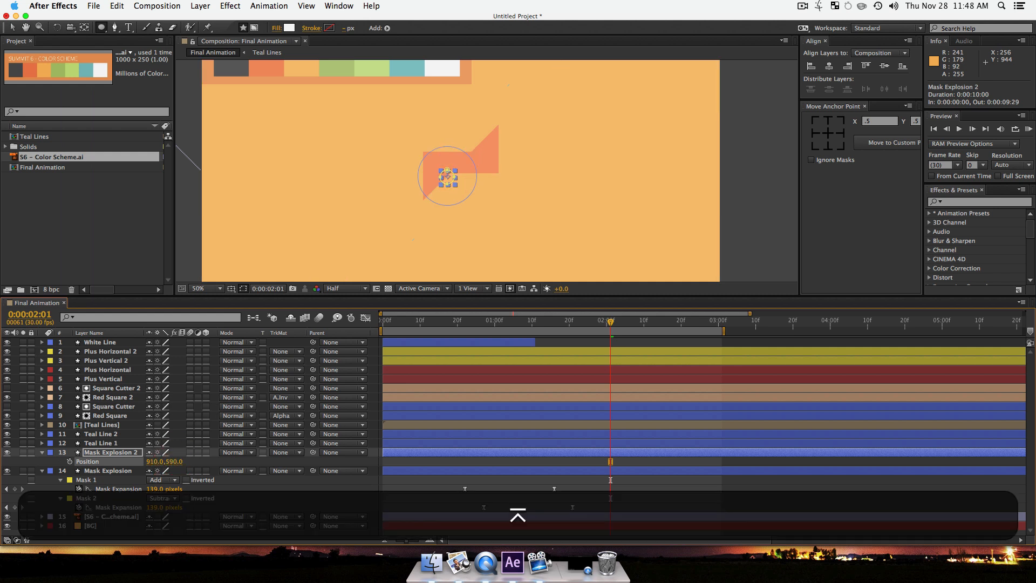
click(176, 461)
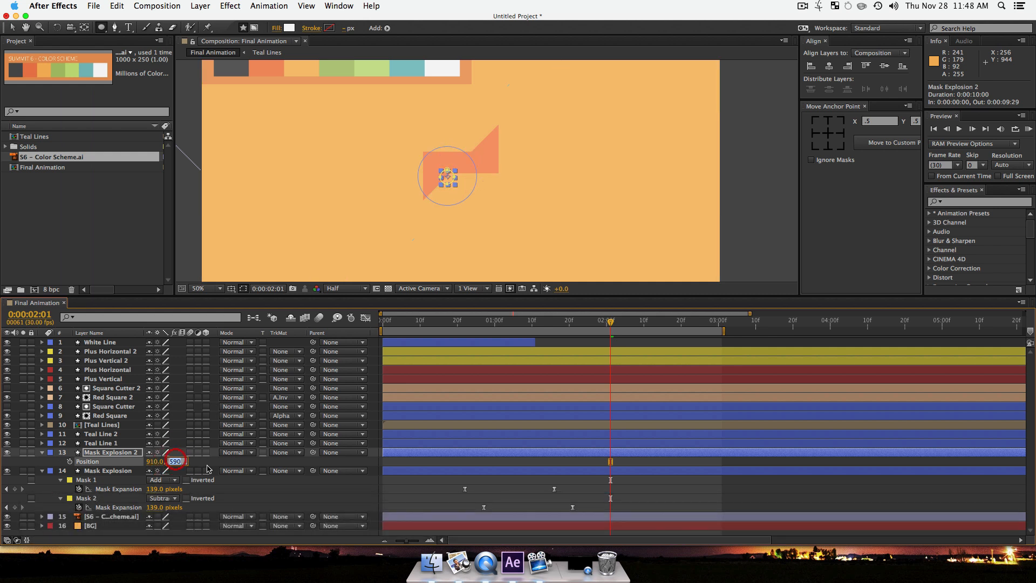
key(super+z)
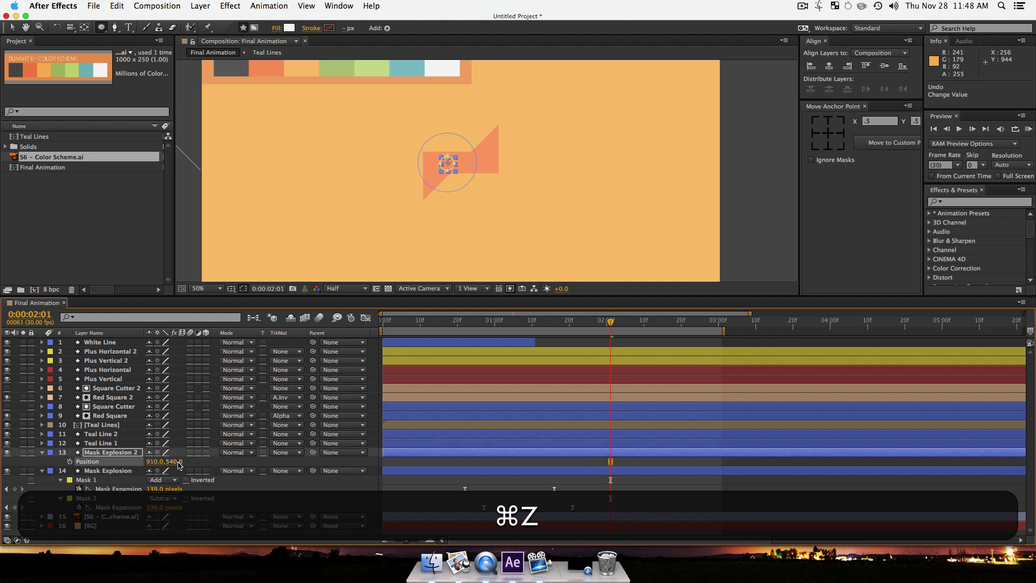
Step: Offset Mask Explosion 2's Y position by -50 to 490 and move its X position to 816
key(Right)
text(-50)
key(Return)
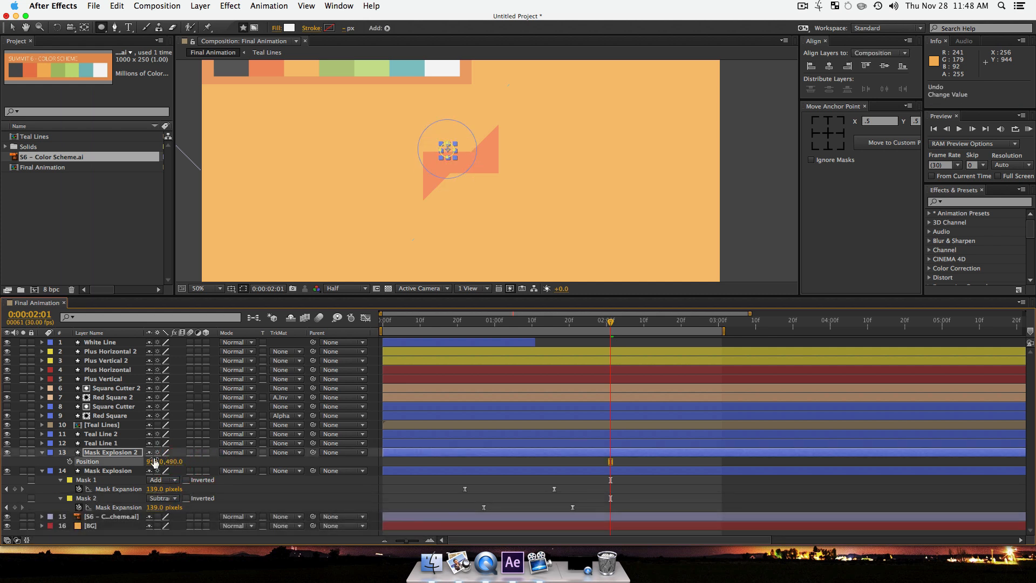
drag(155, 461, 117, 471)
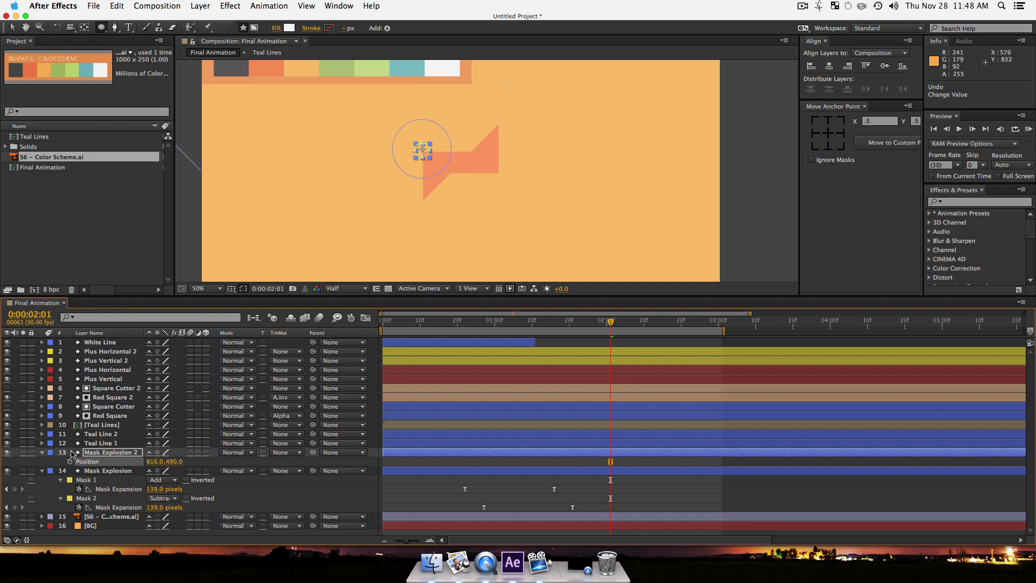
Step: Duplicate Mask Explosion 2 and move the copy to position 1094, 575, on the opposite side of the central shape
click(116, 452)
key(ctrl+d)
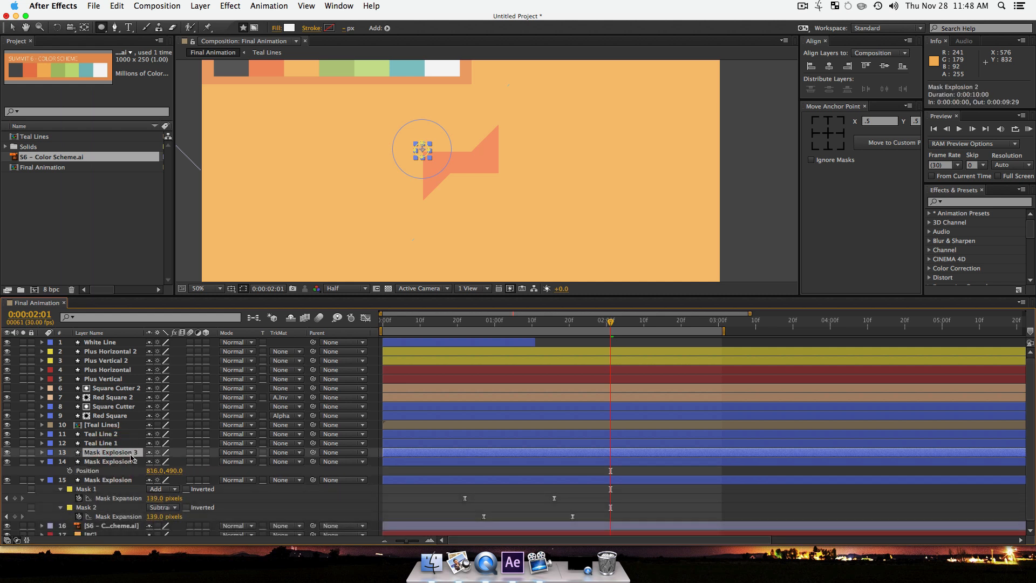
key(p)
drag(154, 462, 304, 464)
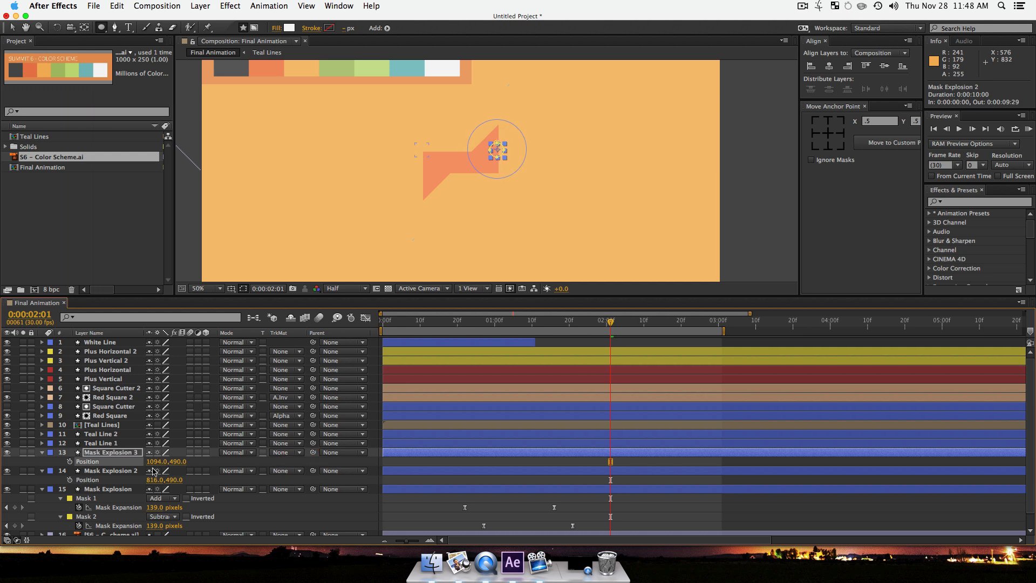
drag(178, 462, 220, 467)
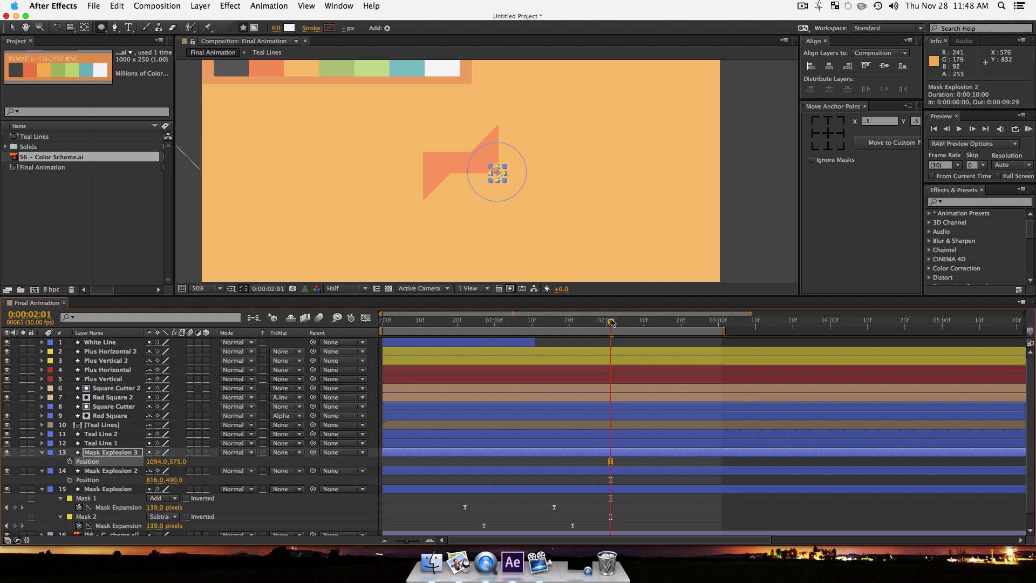
Step: Shift the Mask Explosion 2 and Mask Explosion 3 layers two frames later and scrub through the ring animation
drag(610, 324, 538, 350)
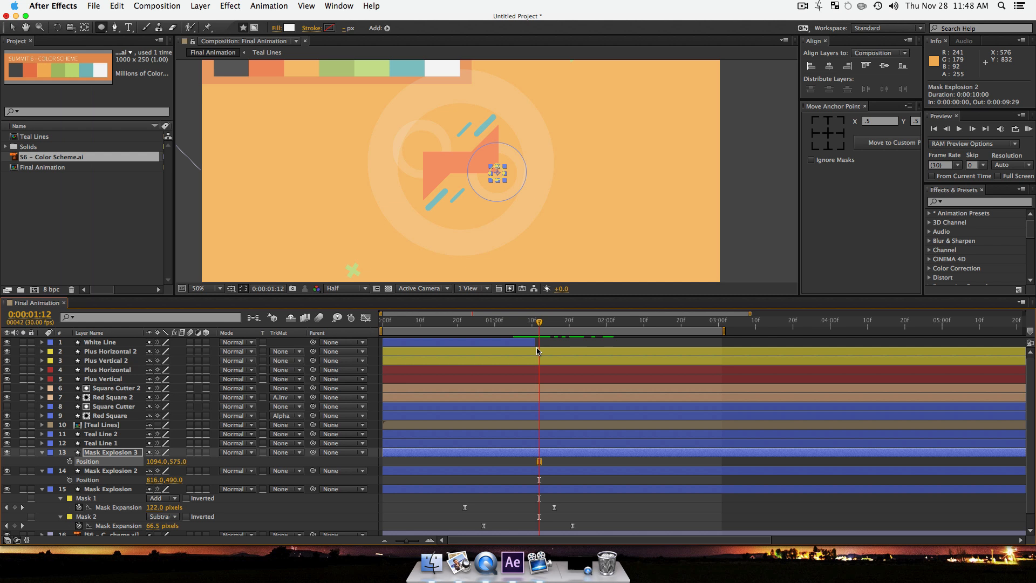
shift+click(427, 470)
click(426, 454)
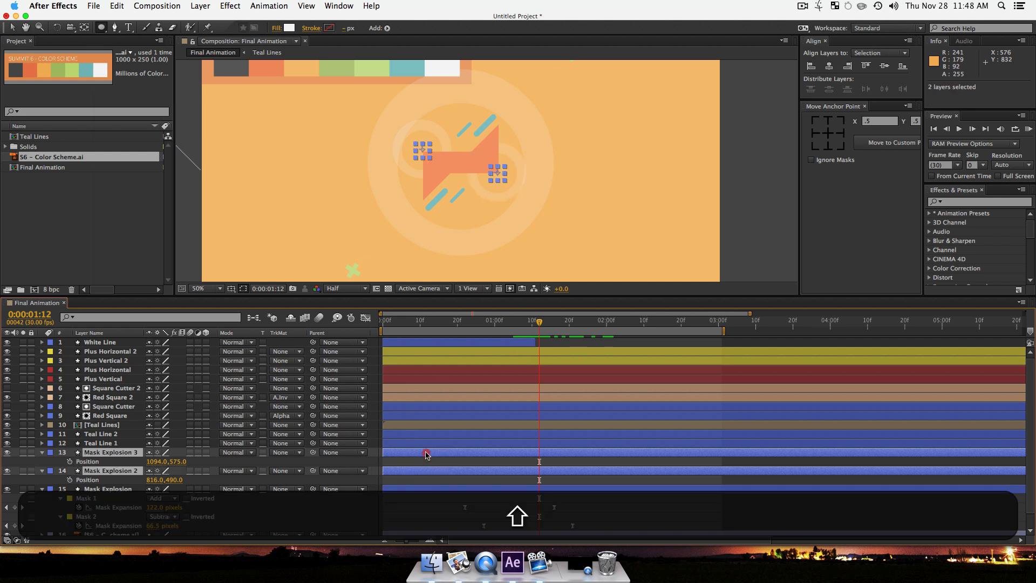
drag(426, 454, 430, 454)
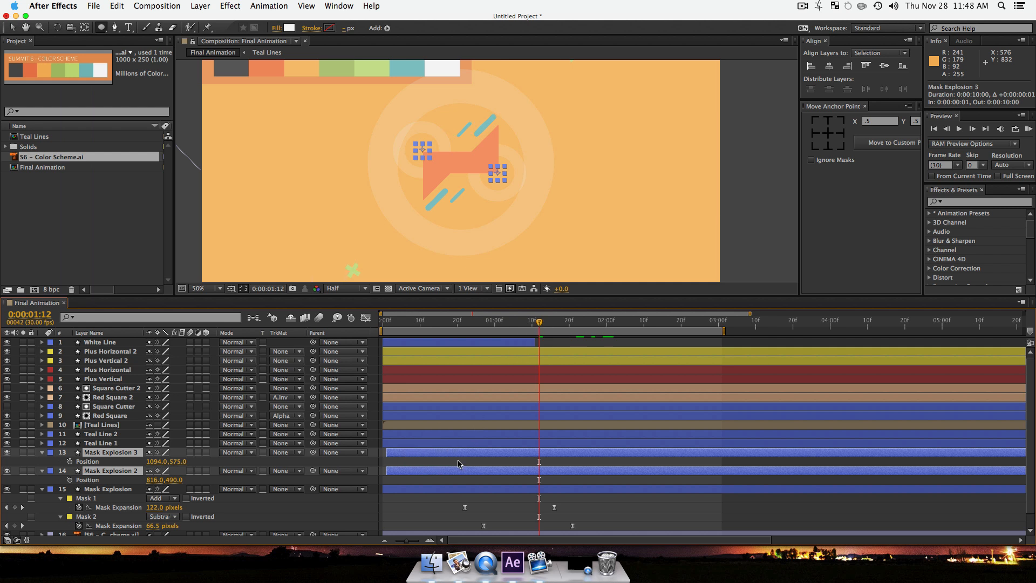
drag(457, 451, 460, 451)
drag(538, 322, 523, 345)
drag(540, 347, 559, 348)
Step: Collapse the revealed properties of all three Mask Explosion layers
key(z)
alt+click(476, 182)
key(space)
drag(475, 183, 471, 206)
key(v)
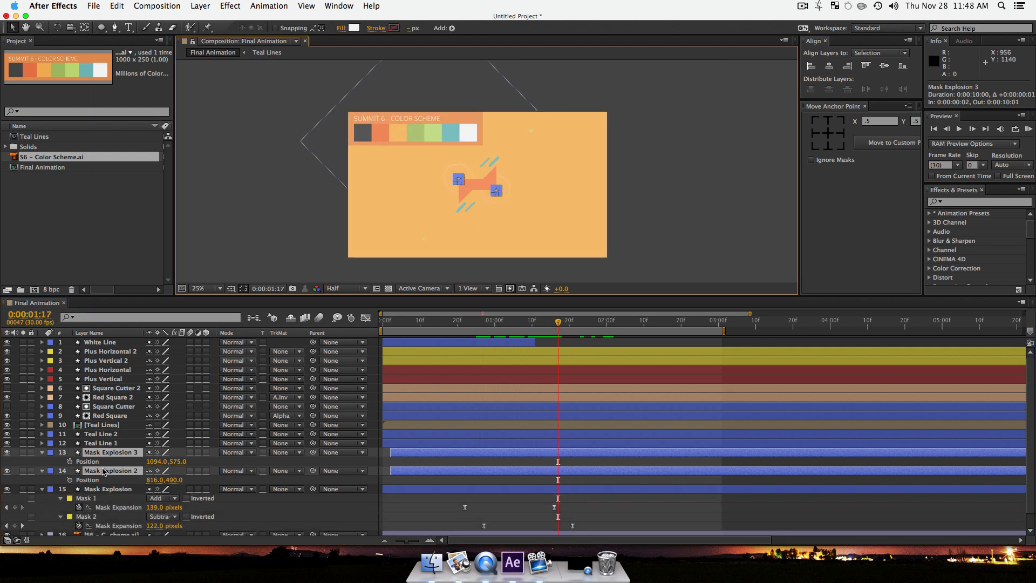
key(u)
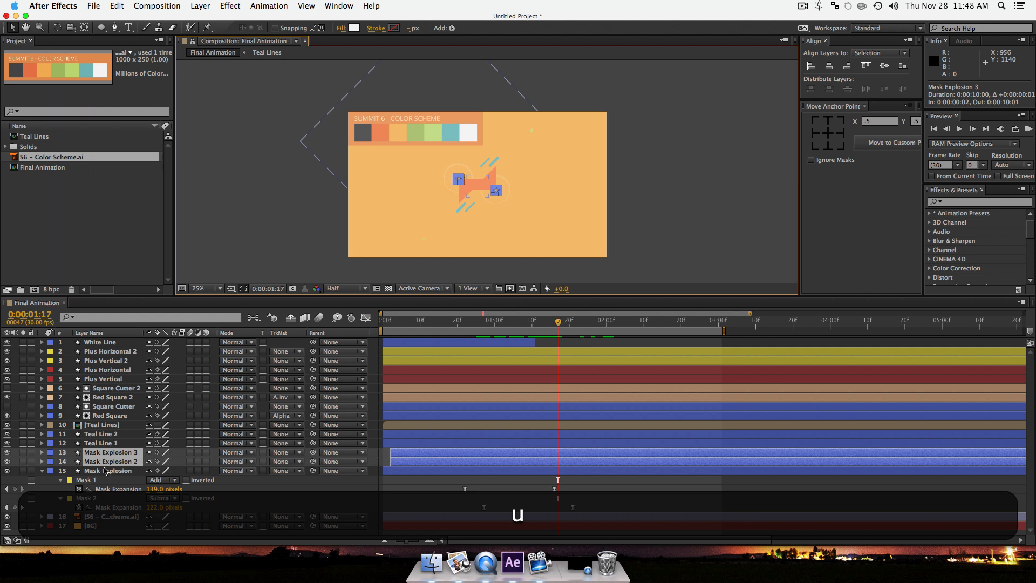
click(105, 471)
key(u)
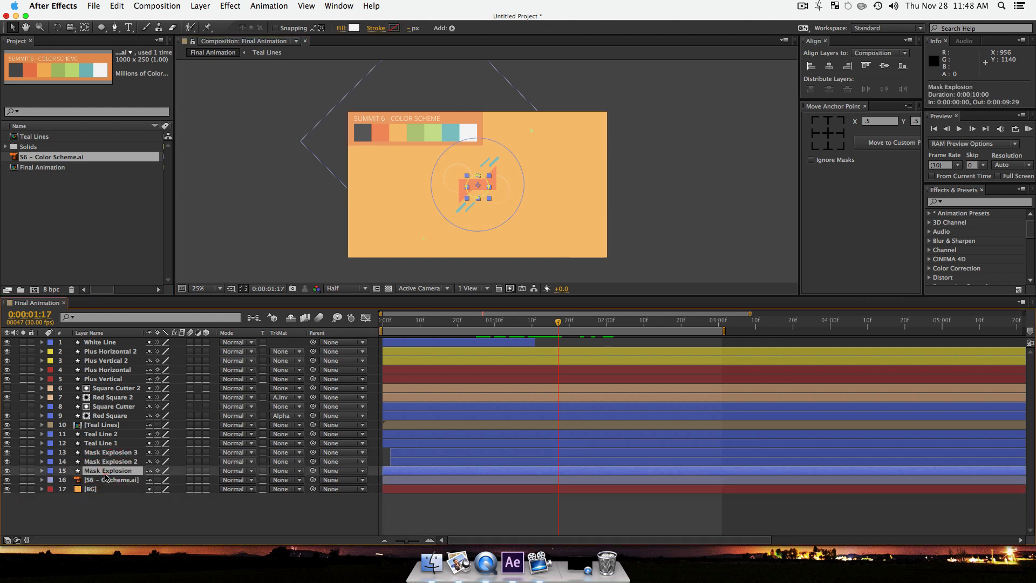
Step: Duplicate the original Mask Explosion layer and set the copy's scale to 170%
key(super+alt+d)
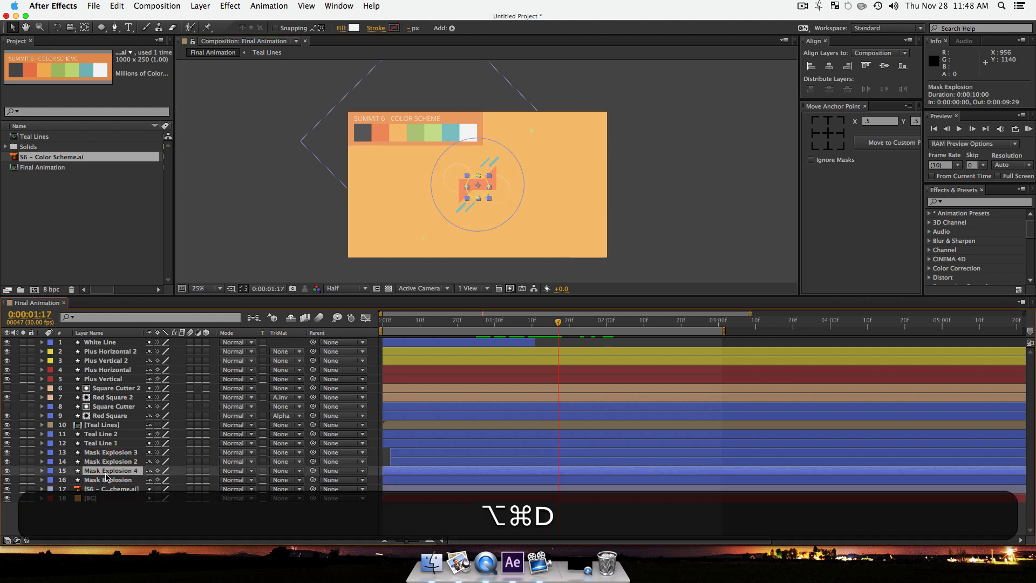
key(super+d)
key(s)
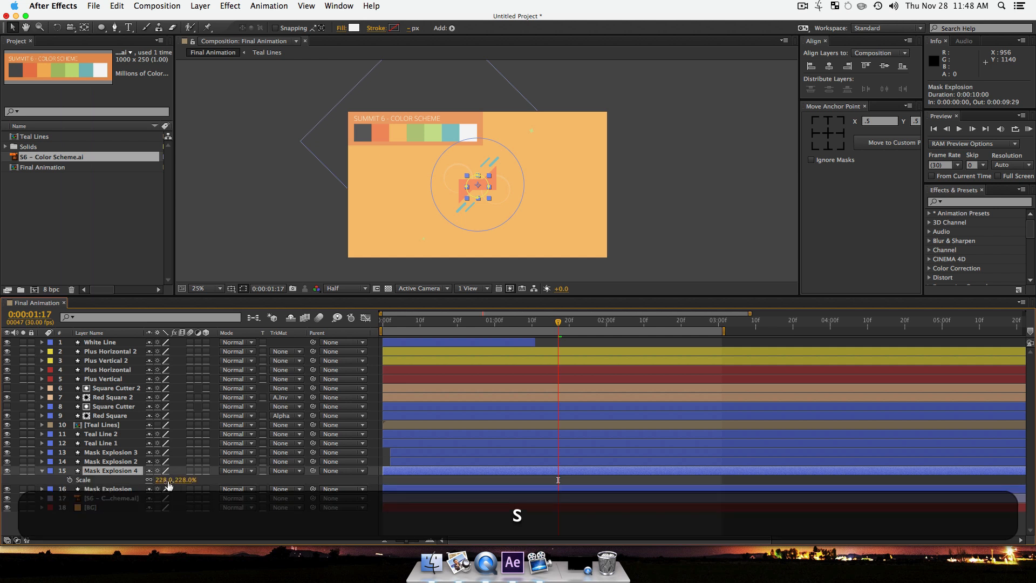
drag(167, 480, 134, 478)
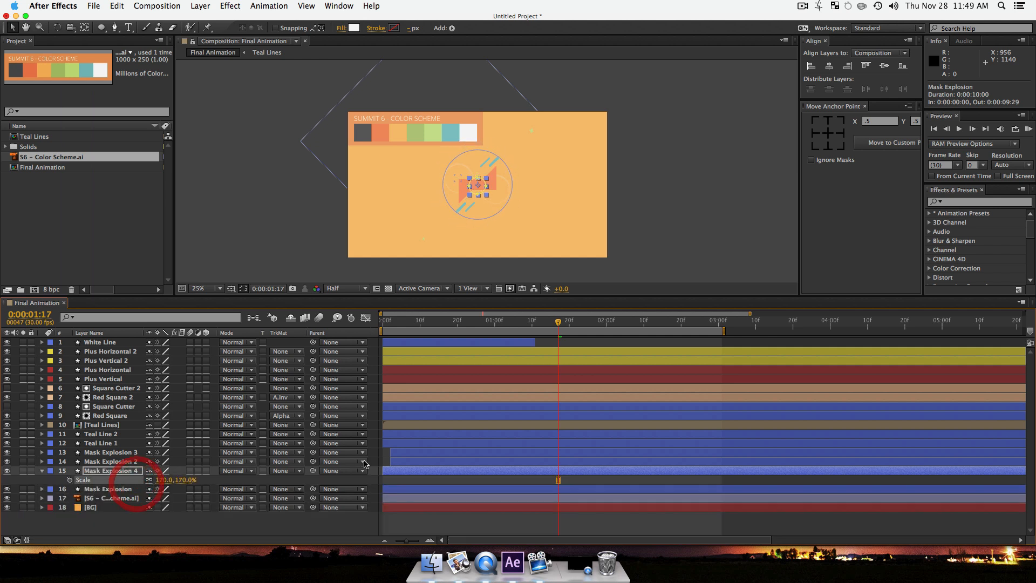
Step: Shift Mask Explosion 4 four frames later and preview the whole animation from the start
drag(412, 471, 425, 473)
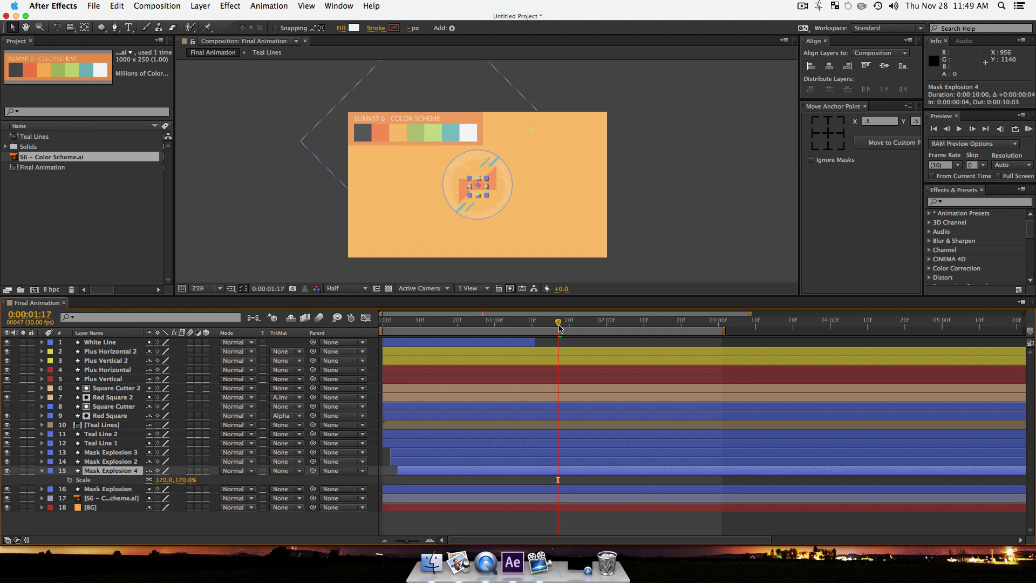
drag(559, 323, 370, 344)
key(space)
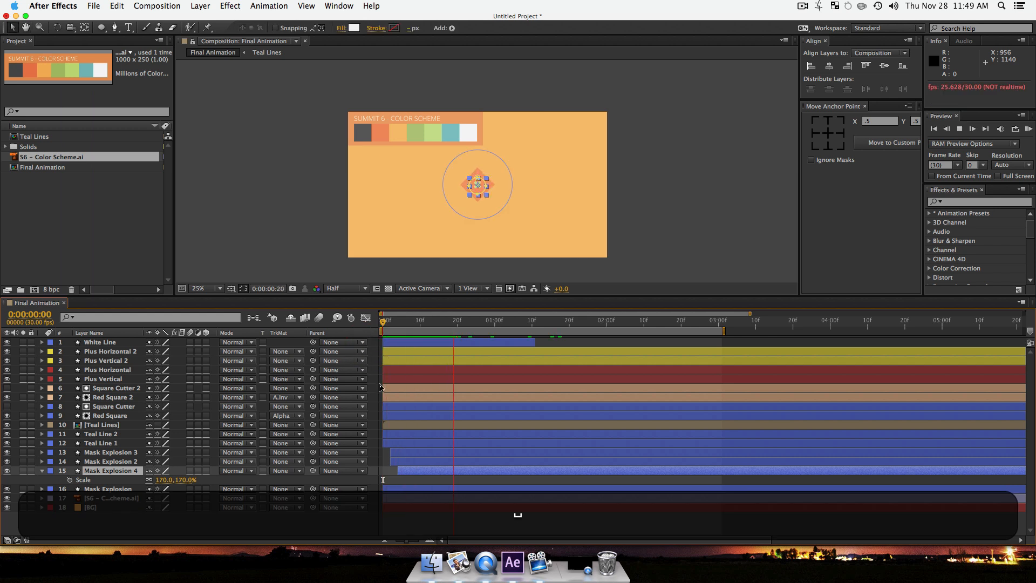
click(316, 527)
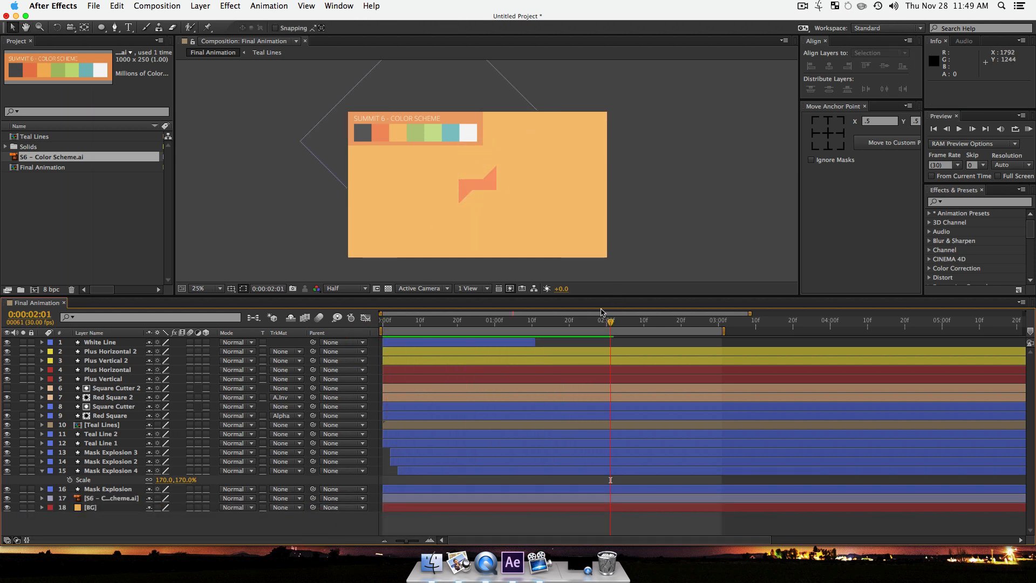
key(space)
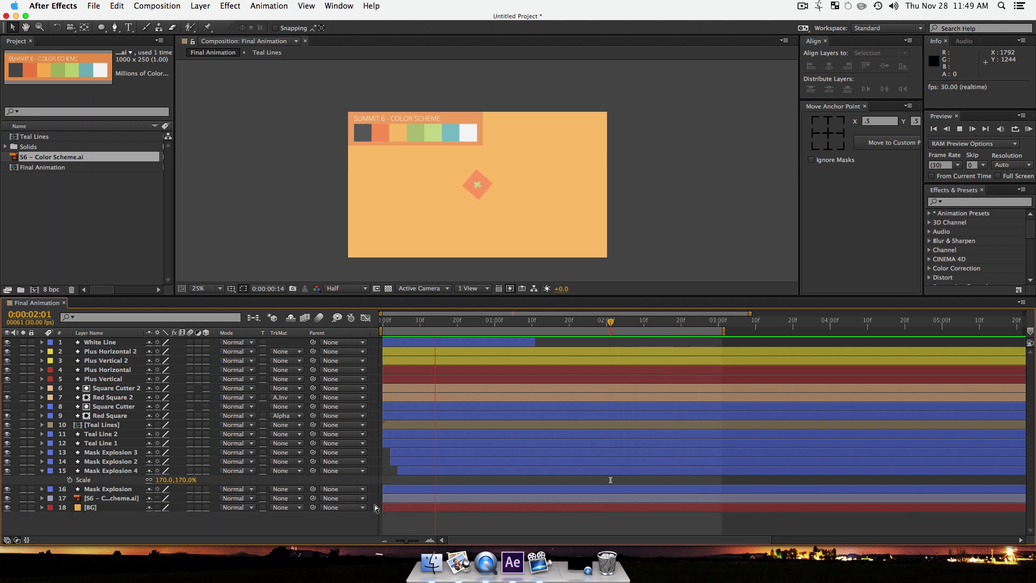
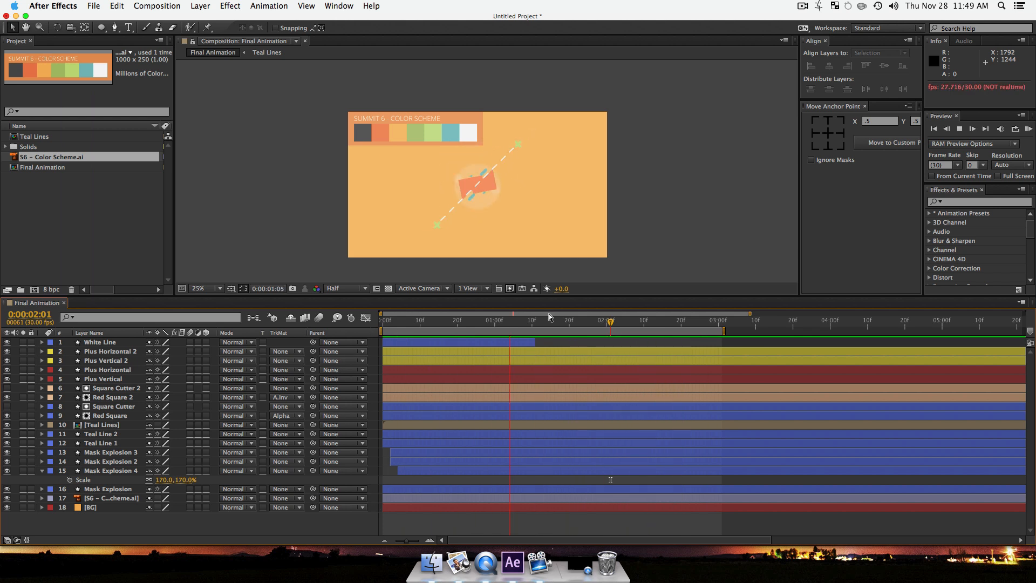
key(space)
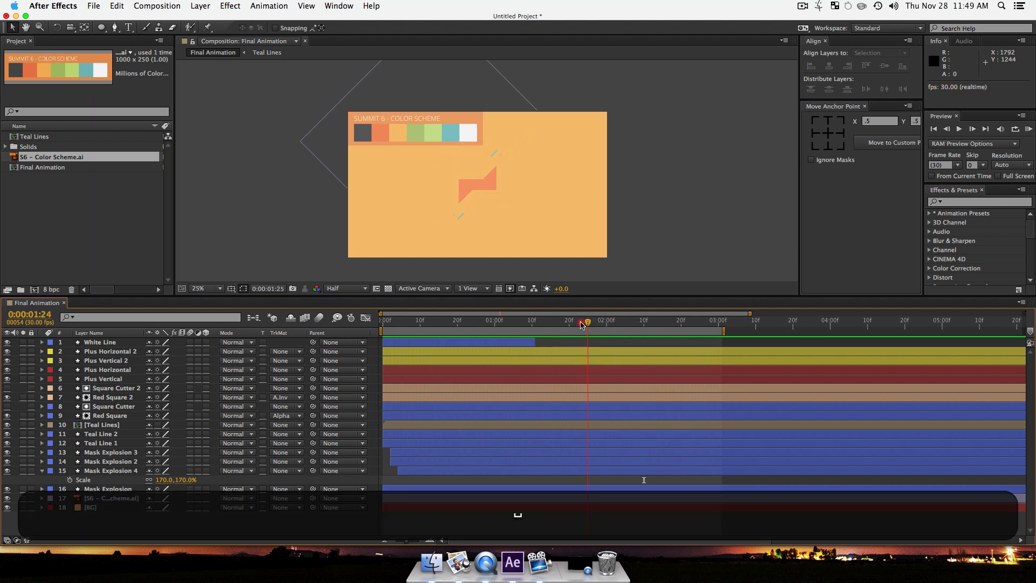
Step: Scrub and replay the animation around 0:00:01:11 to 0:00:01:17 to examine how the overlapping rings expand
drag(482, 330, 535, 331)
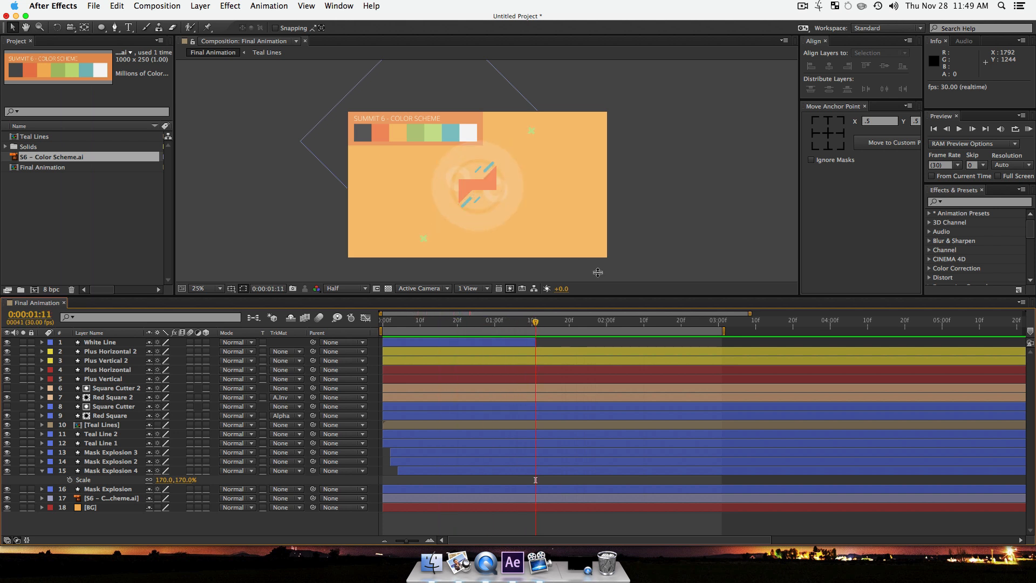
click(807, 7)
click(804, 5)
mouse_move(535, 322)
mouse_down()
mouse_move(470, 337)
mouse_move(540, 343)
mouse_up()
key(space)
click(505, 336)
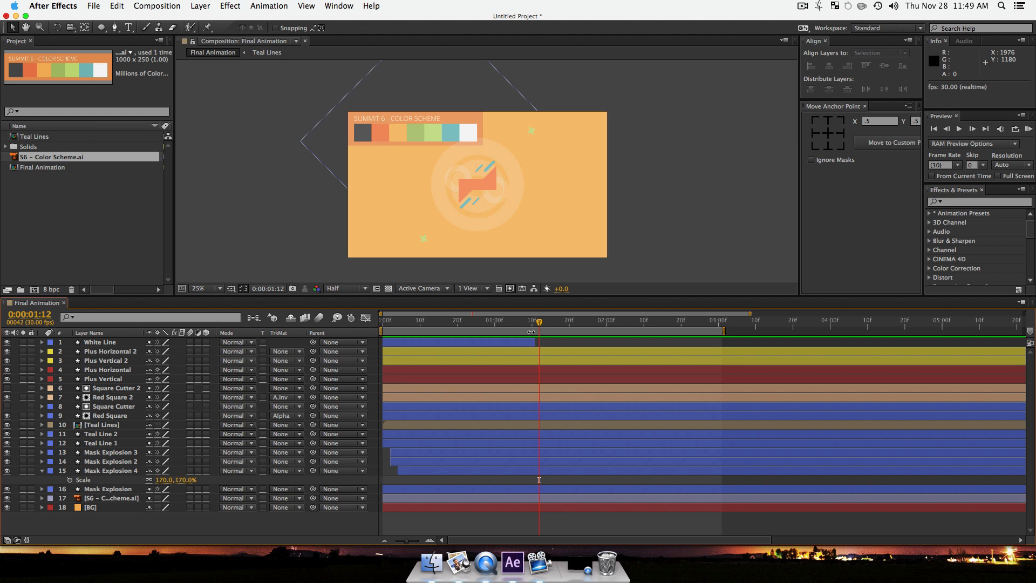
drag(539, 322, 551, 323)
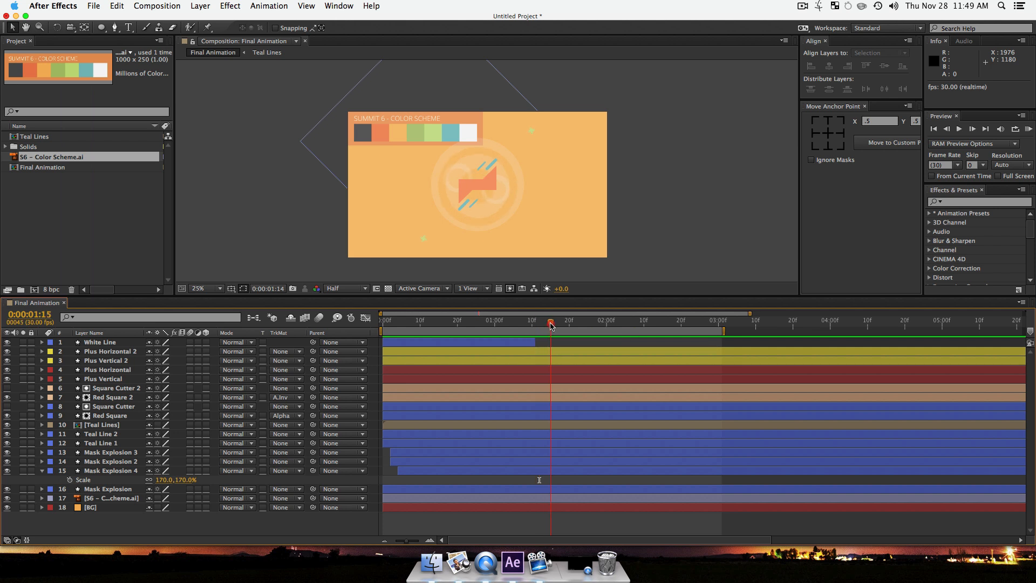
key(space)
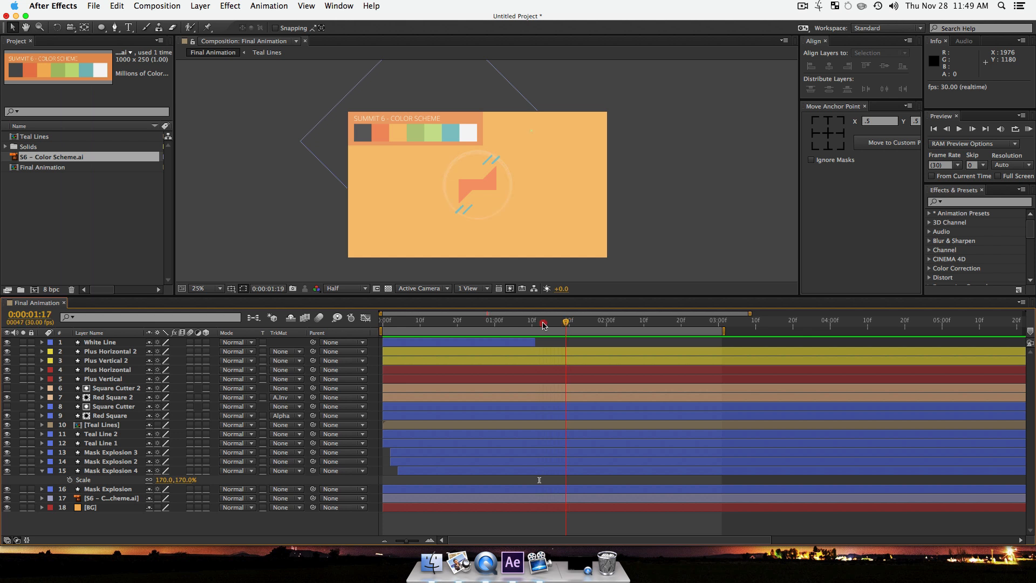
mouse_move(534, 323)
mouse_down()
mouse_move(561, 328)
mouse_move(543, 334)
mouse_up()
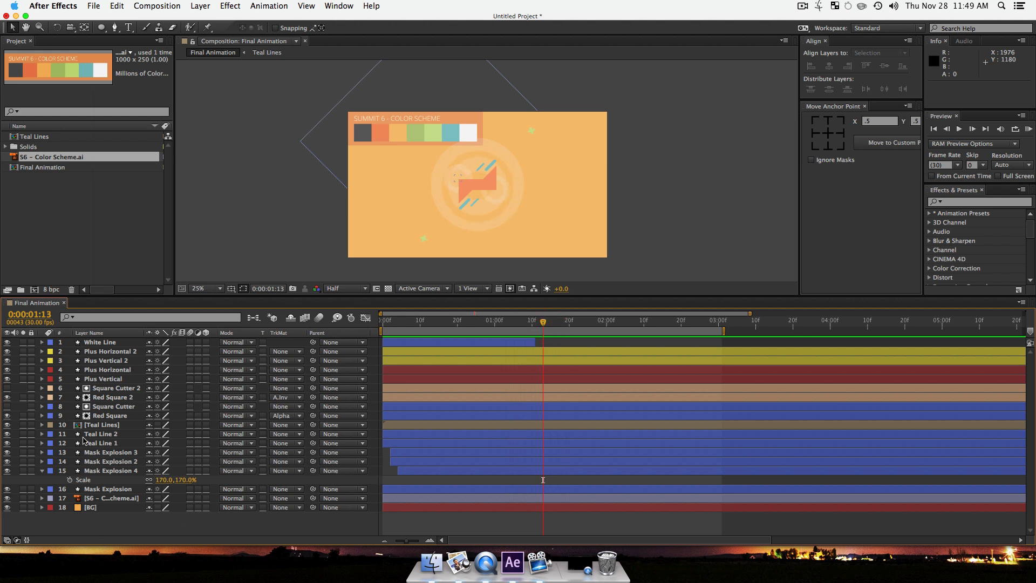
Step: Draw a white circle over the central shape on a new shape layer and centre its anchor point
drag(101, 27, 157, 51)
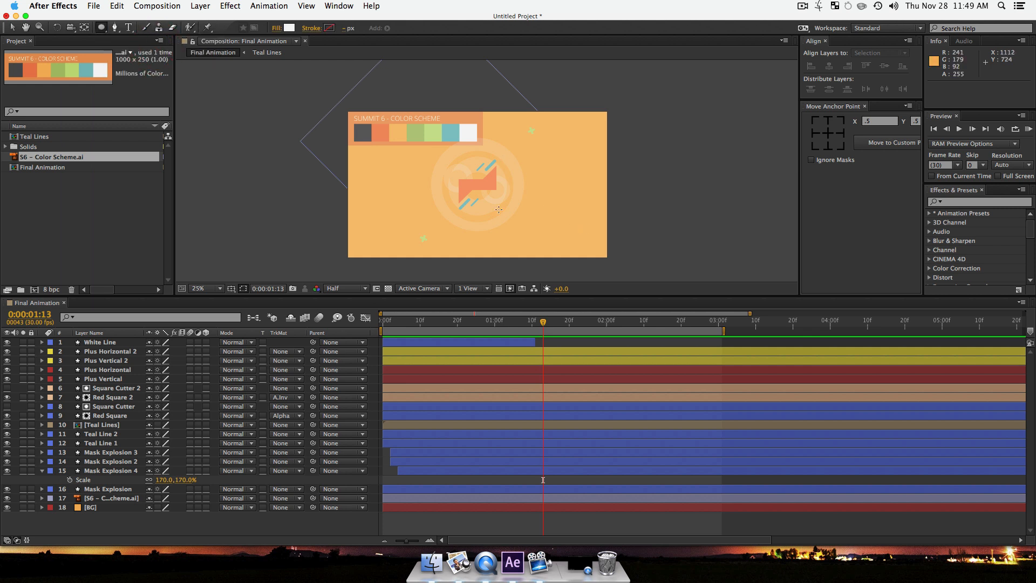
drag(458, 168, 493, 203)
click(828, 132)
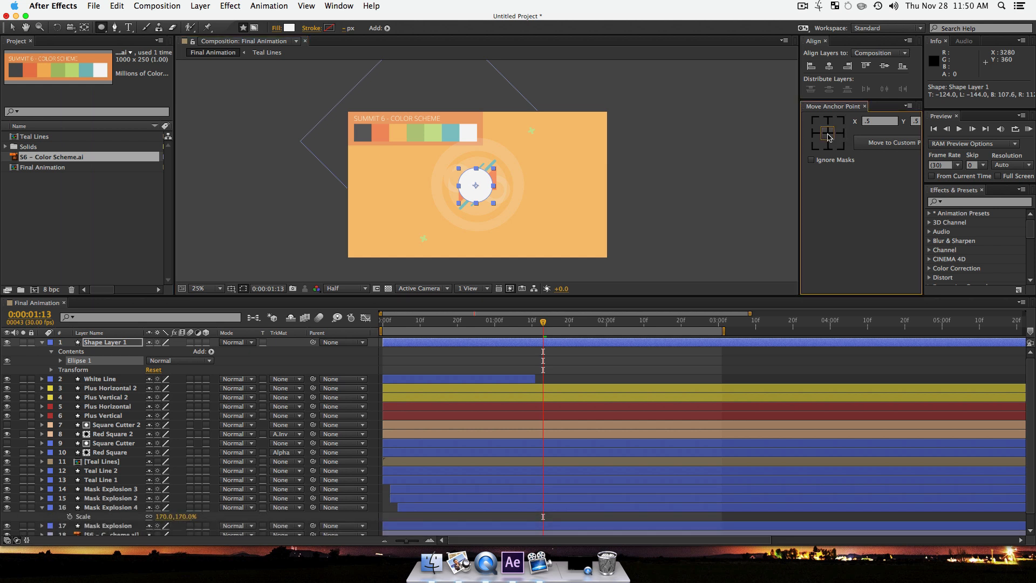
Step: Align the new circle to the horizontal and vertical centre of the composition
click(830, 66)
click(884, 66)
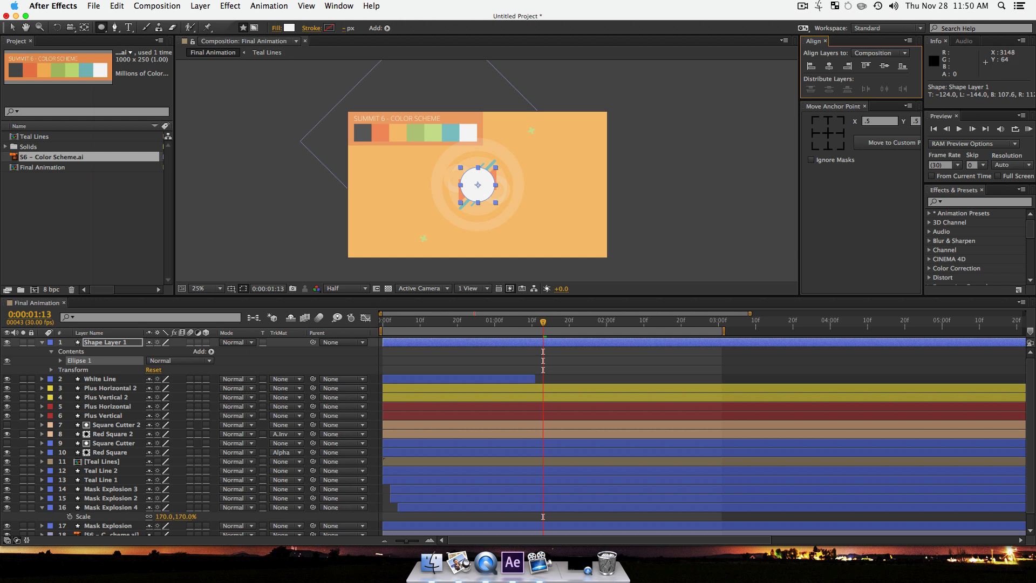
key(super+Tab)
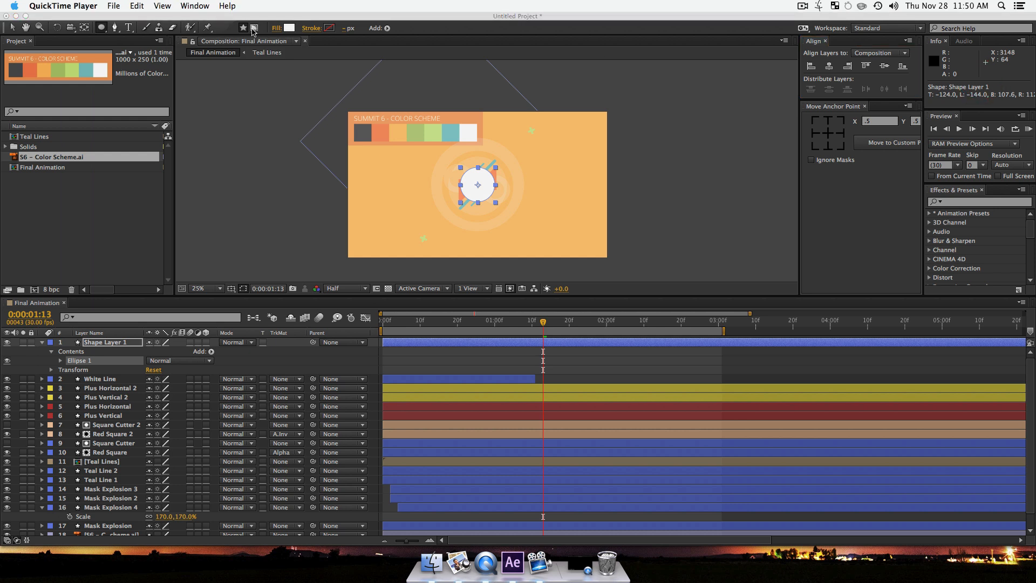
Step: Fill the circle with the dark grey 4D4C4D sampled from the colour scheme image
click(289, 27)
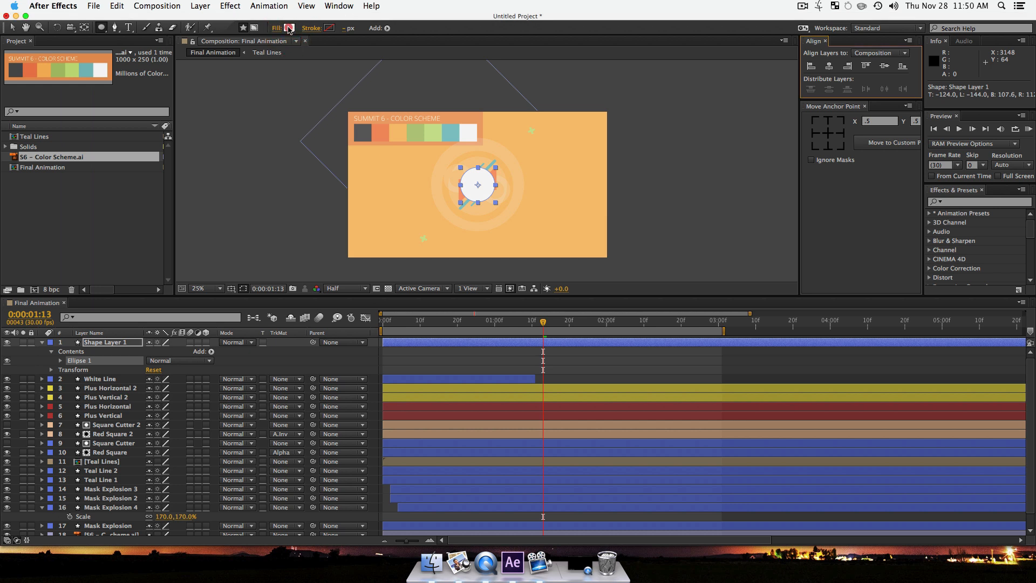
click(289, 27)
click(792, 175)
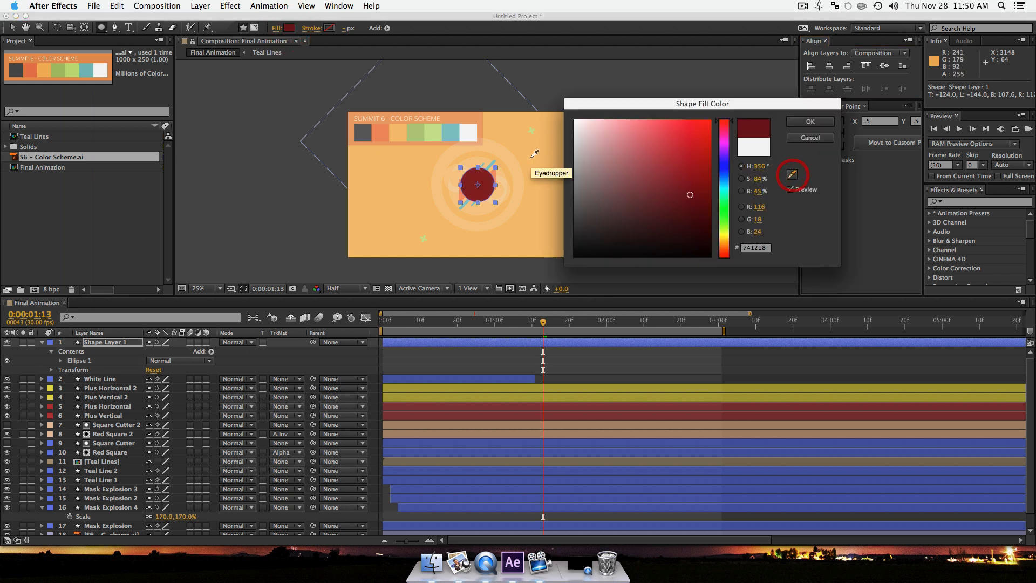
click(368, 131)
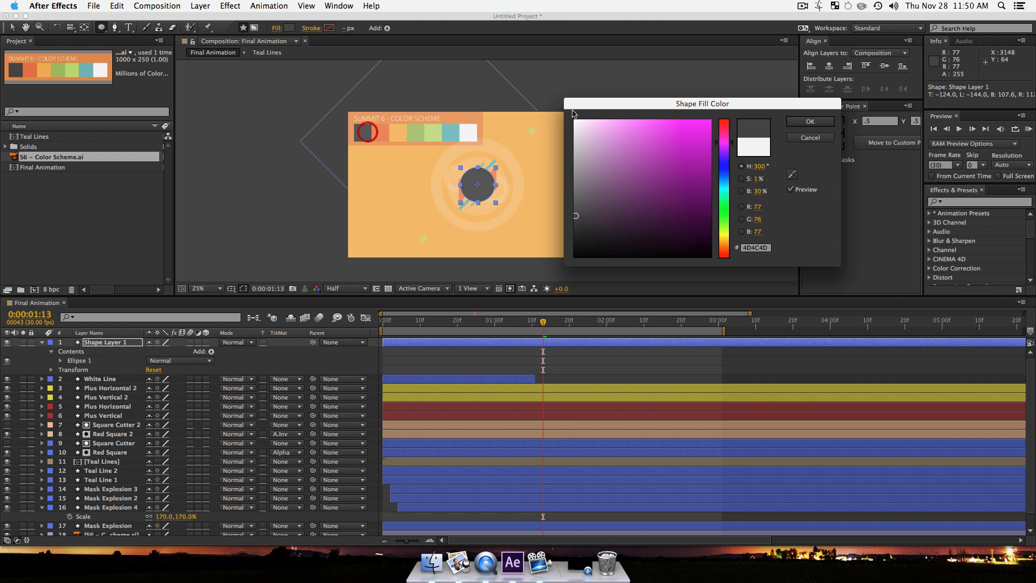
click(806, 121)
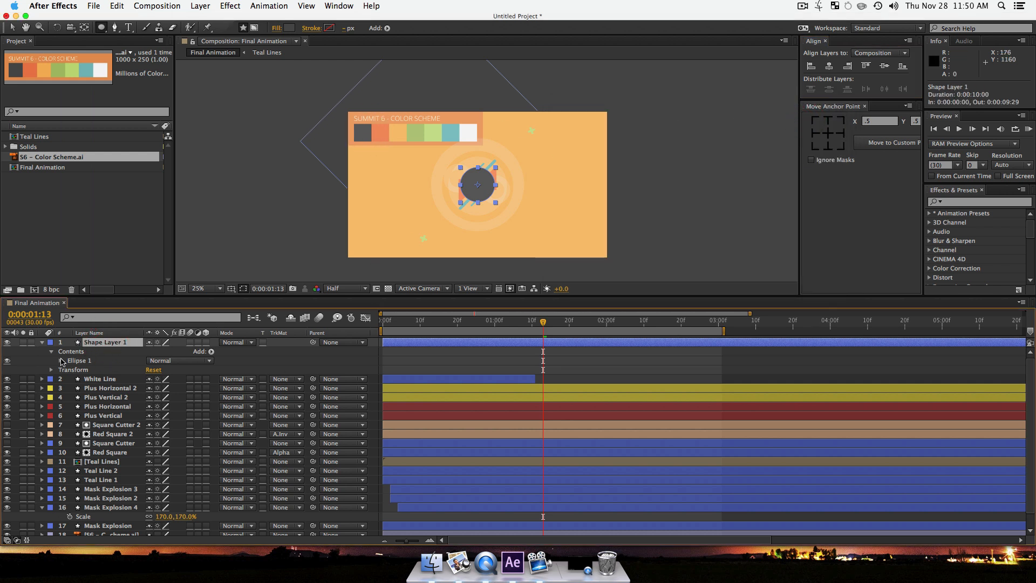
Step: Add a 100% scale keyframe to Ellipse 1's own transform at 0:00:01:21
click(80, 361)
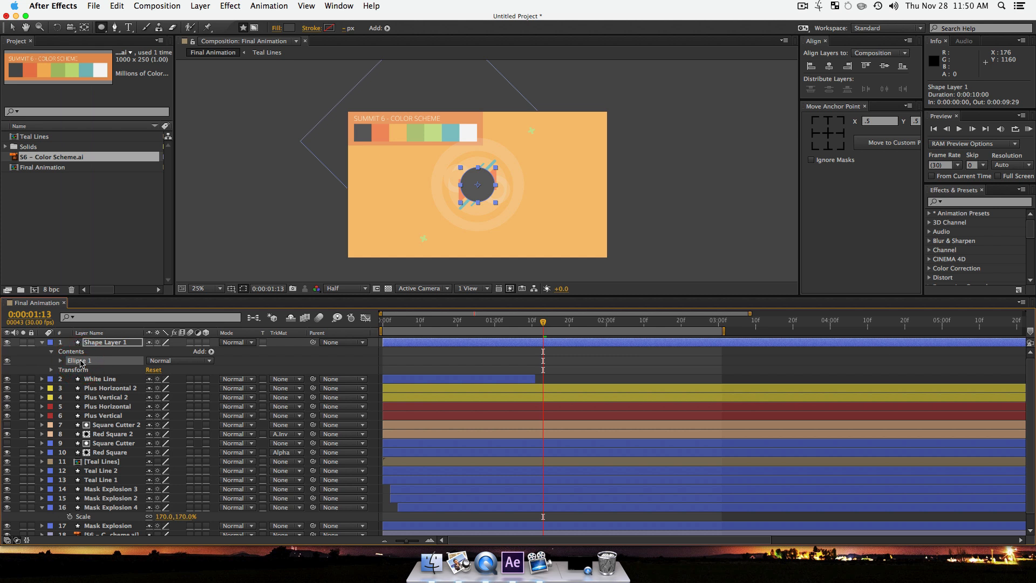
key(super)
click(60, 361)
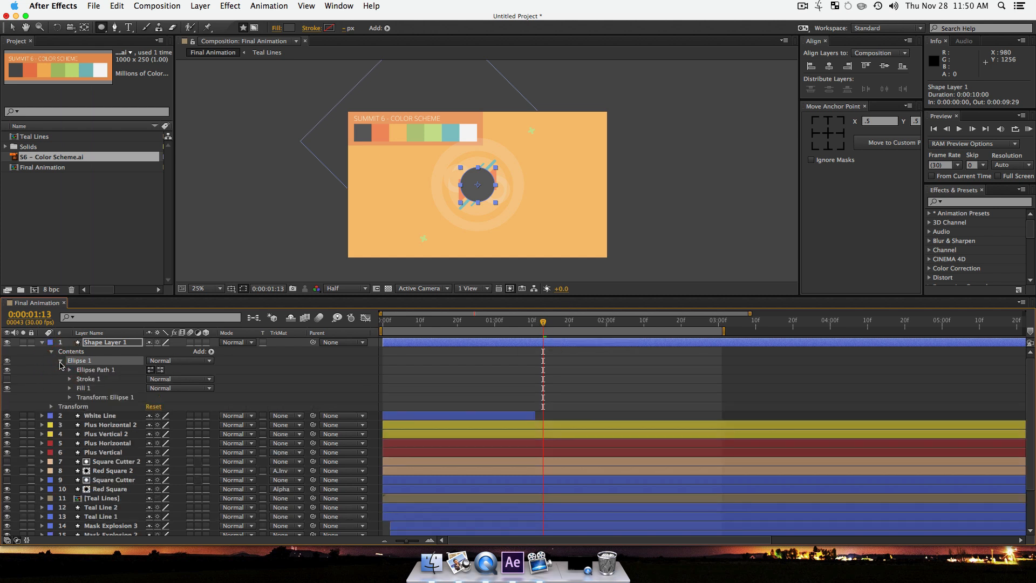
super+click(69, 397)
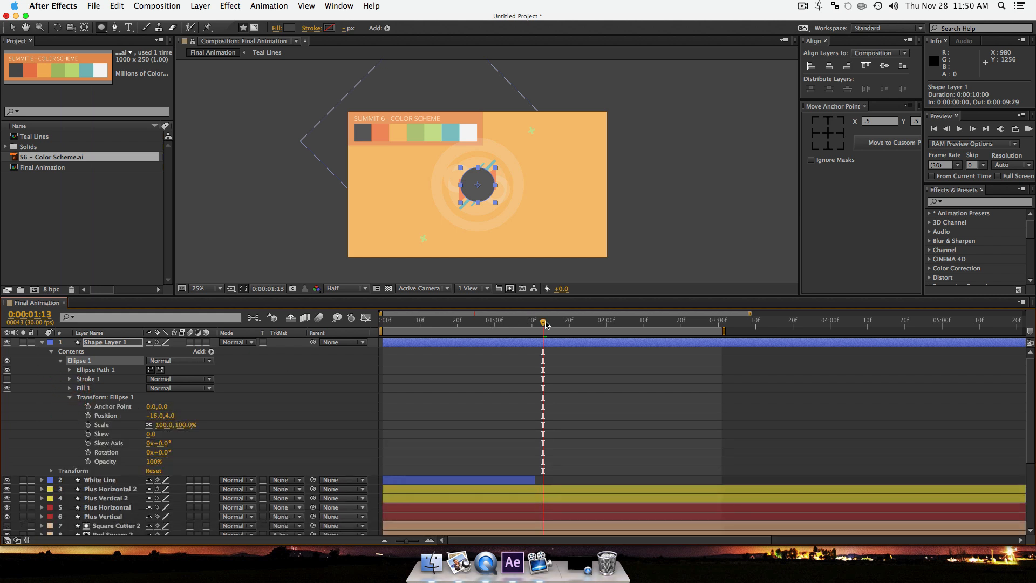
drag(543, 324, 577, 322)
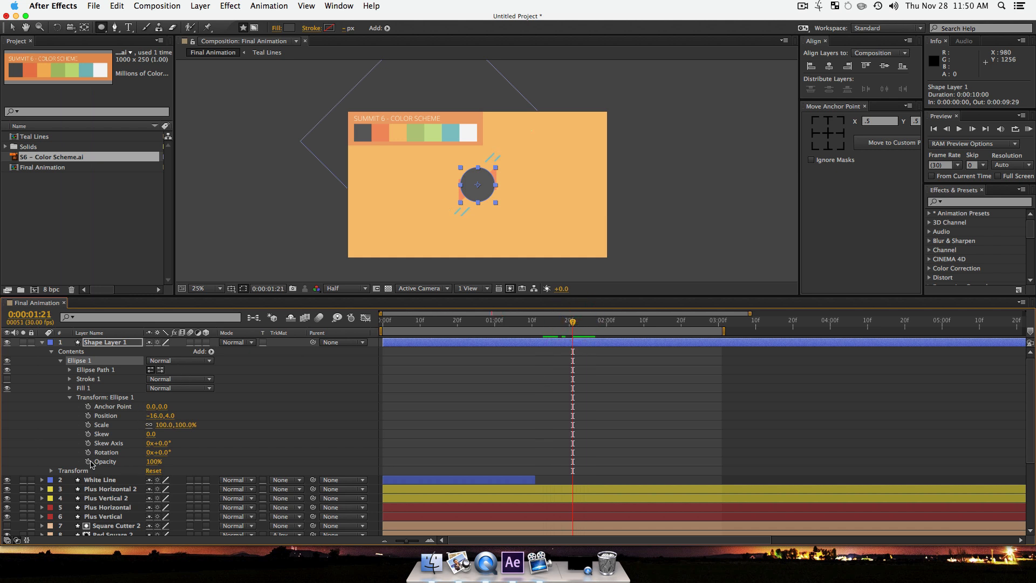
click(88, 424)
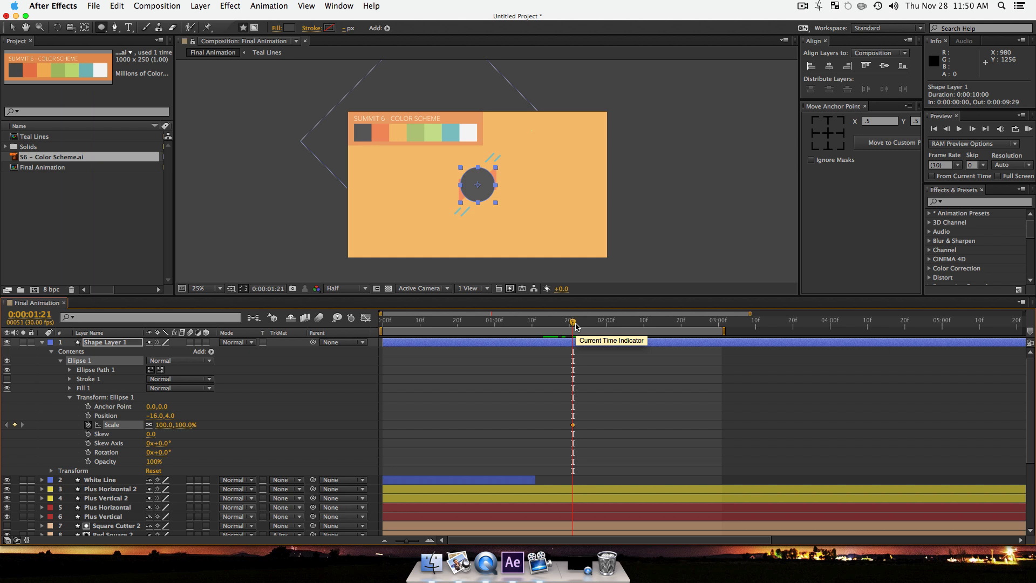
Step: Set Ellipse 1's scale to 0% at 0:00:01:13 and preview the circle growing
drag(572, 322, 543, 330)
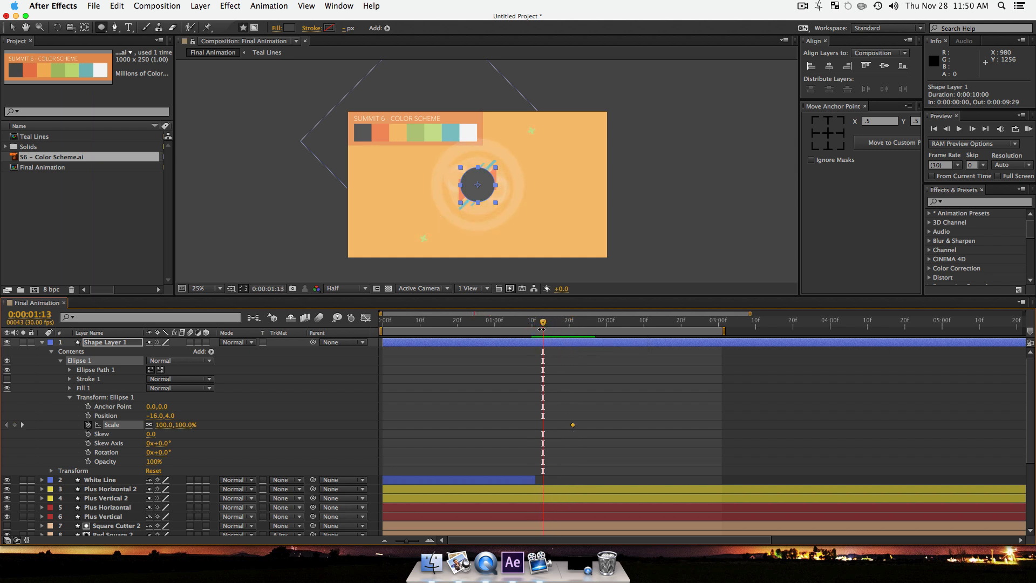
click(164, 425)
text(0)
key(Return)
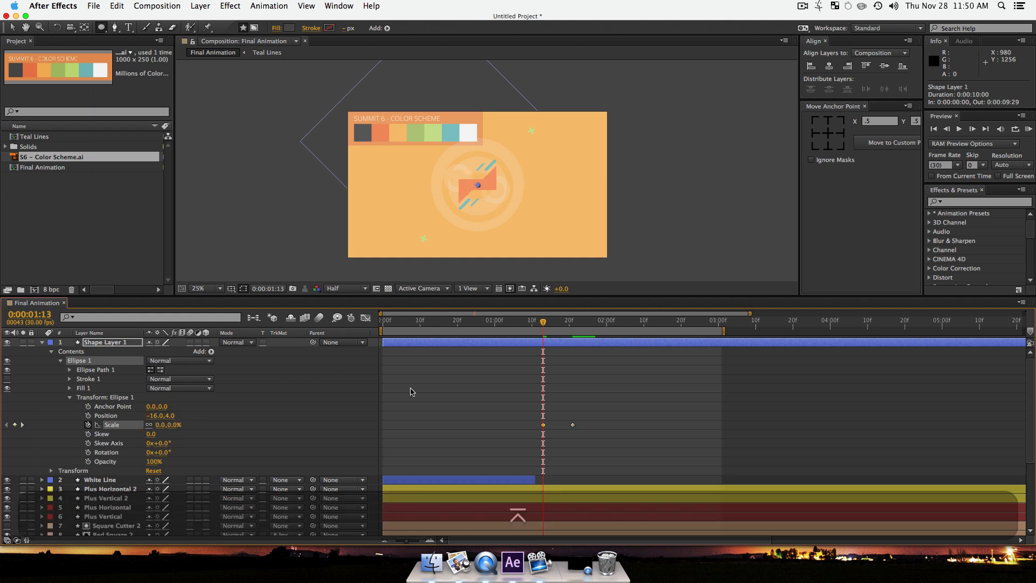
key(space)
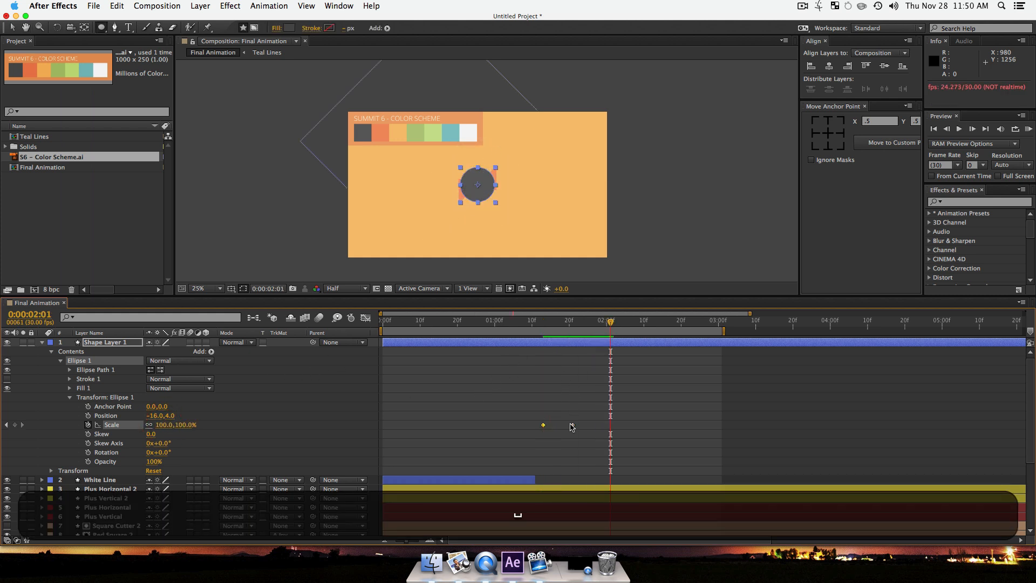
Step: Move Ellipse 1's ending scale keyframe two frames later and replay the growth
click(573, 425)
drag(582, 426, 583, 425)
drag(558, 320, 532, 325)
key(space)
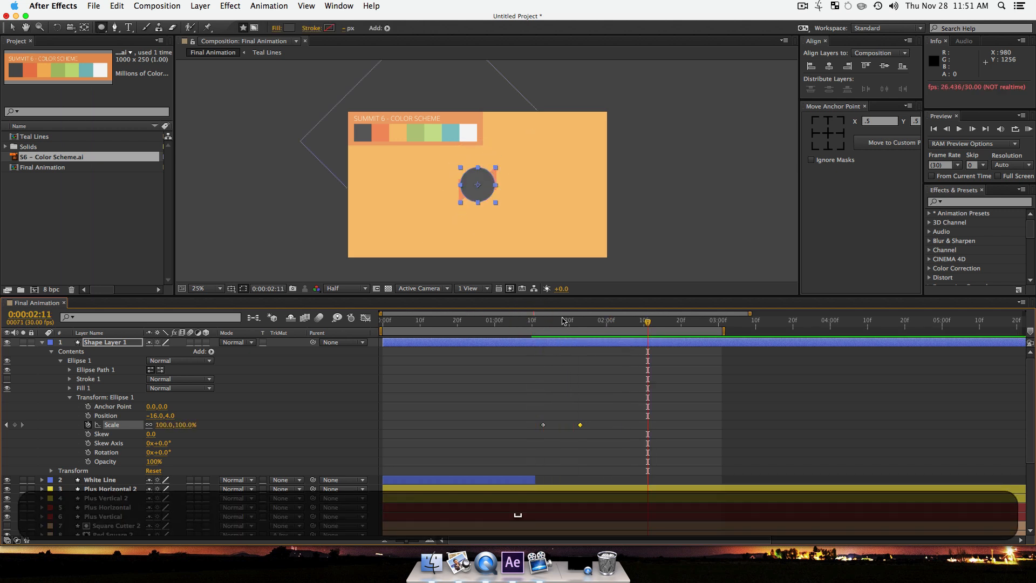
Step: Duplicate Ellipse 1 inside Shape Layer 1 and fill the copy with the teal sampled from the colour scheme
click(542, 322)
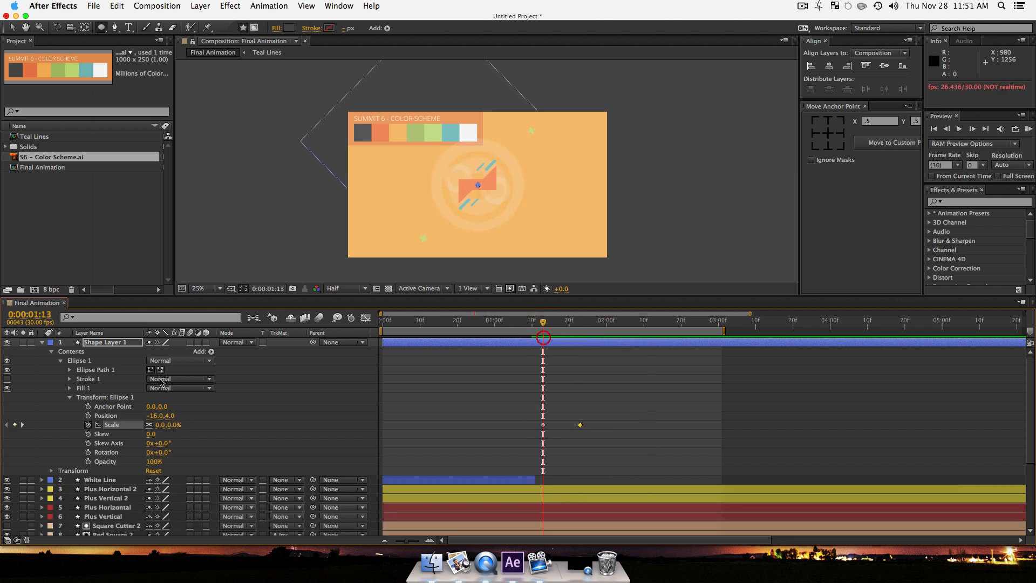
click(86, 363)
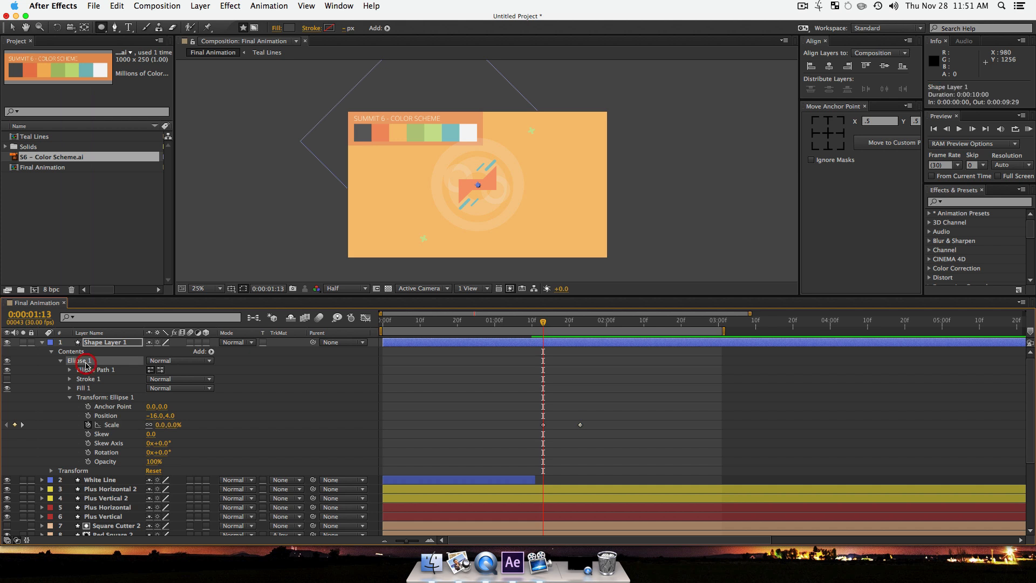
key(super+d)
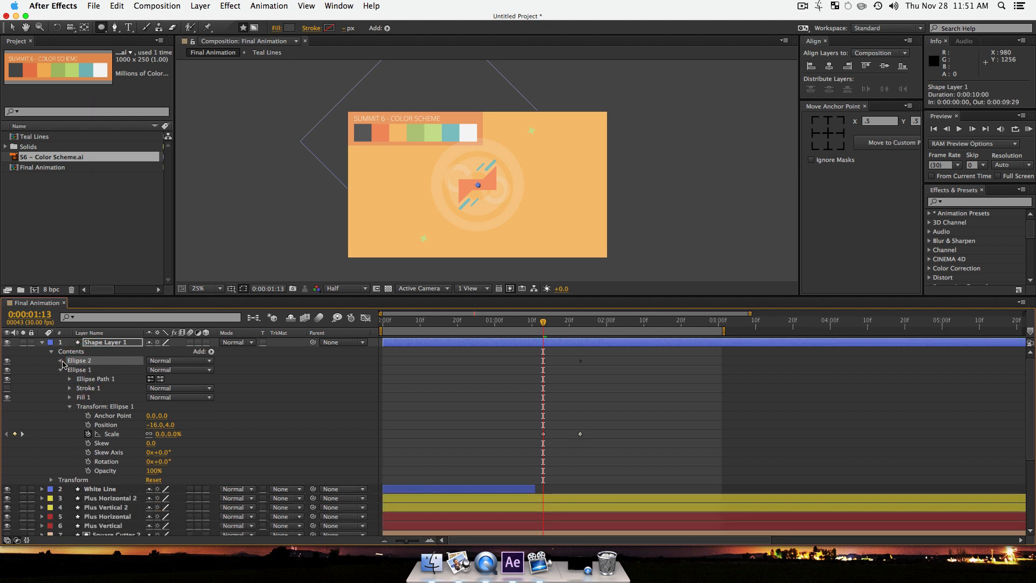
click(61, 361)
key(super)
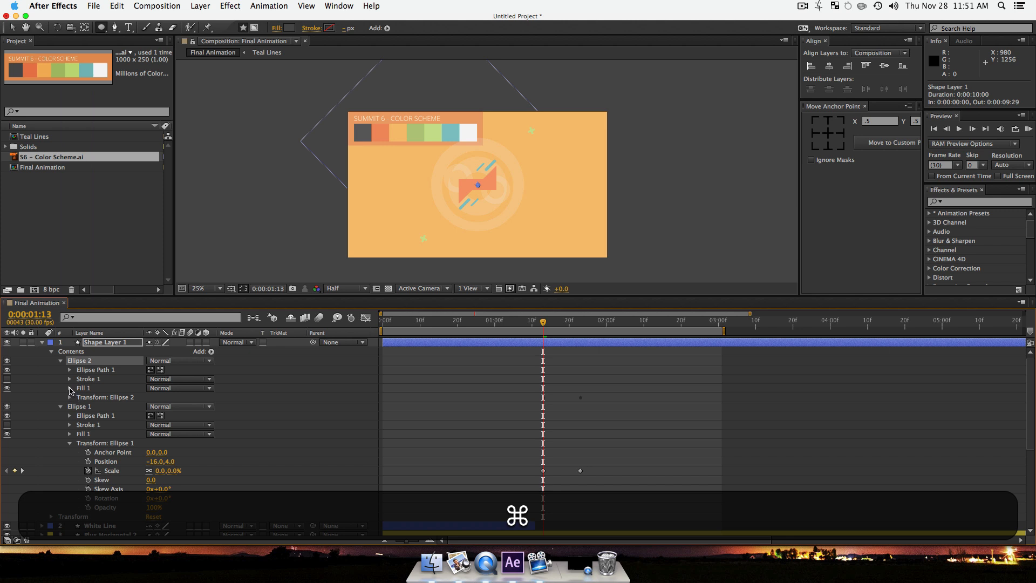
click(70, 388)
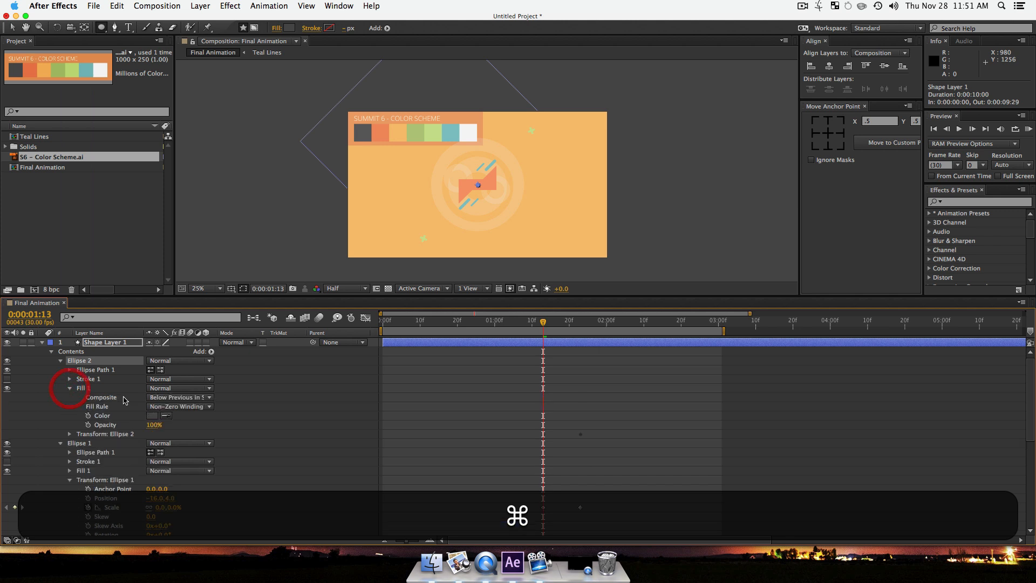
click(166, 417)
click(451, 132)
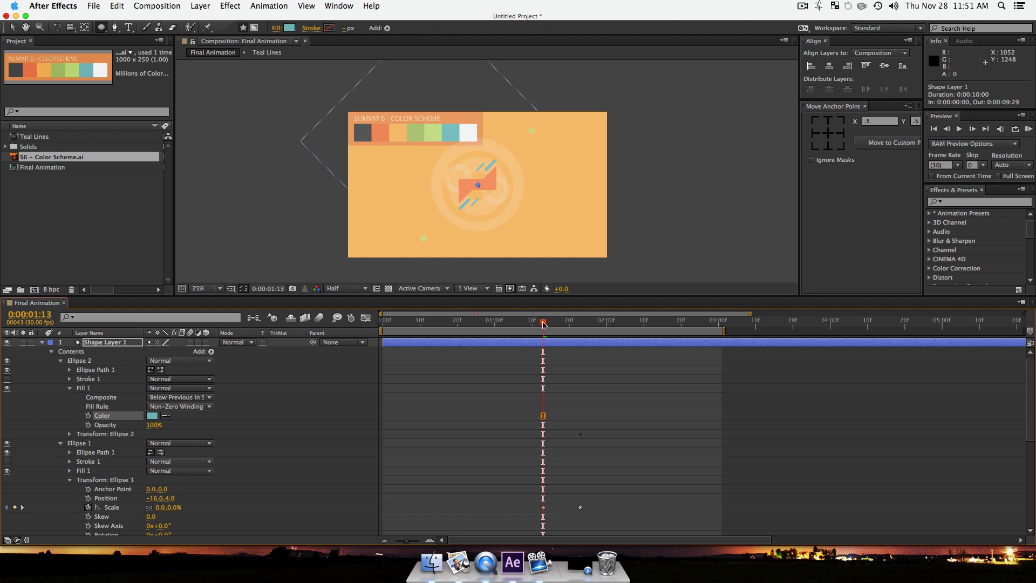
Step: Shift both of Ellipse 2's scale keyframes three frames later so its growth starts at 0:00:01:16
drag(544, 323, 560, 331)
click(562, 332)
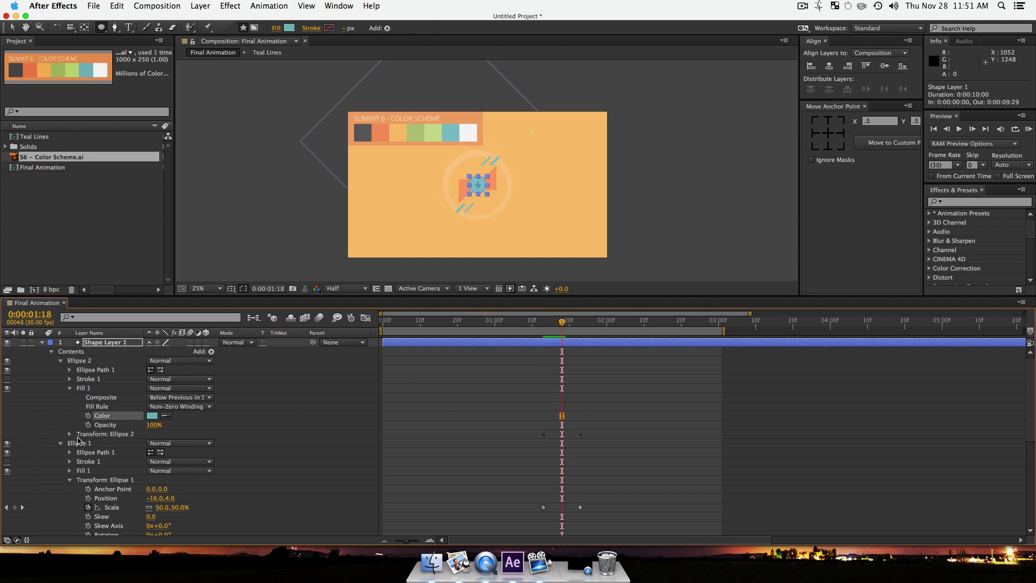
super+click(70, 433)
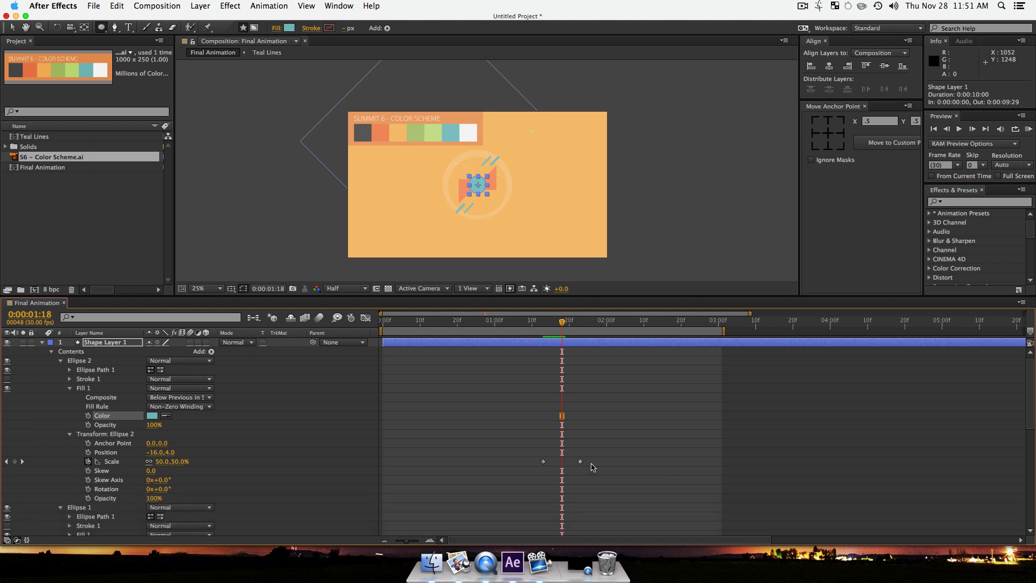
drag(594, 467, 556, 463)
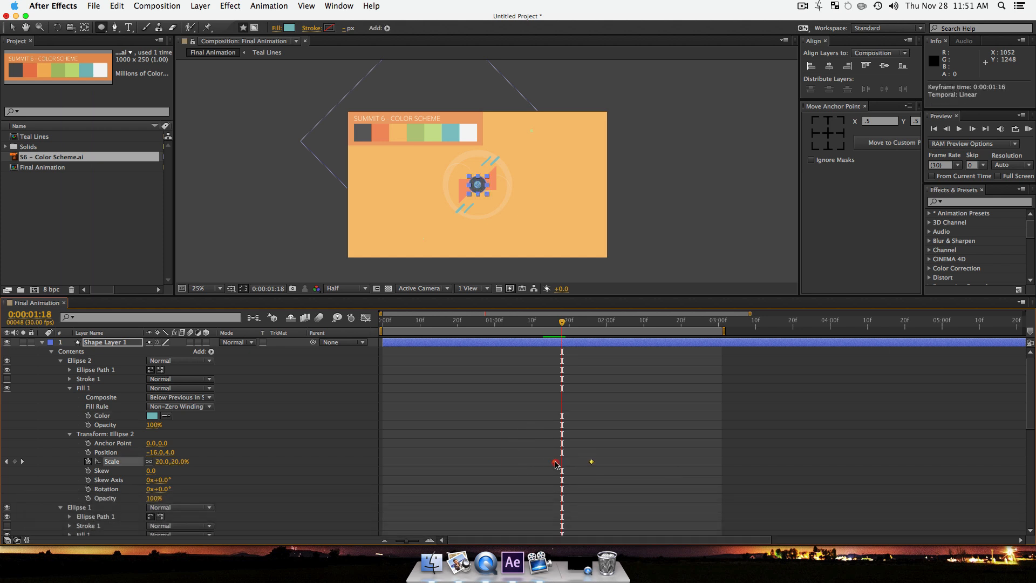
click(651, 455)
Step: Set Ellipse 2's scale to 77% at its ending keyframe at 0:00:01:26
click(114, 462)
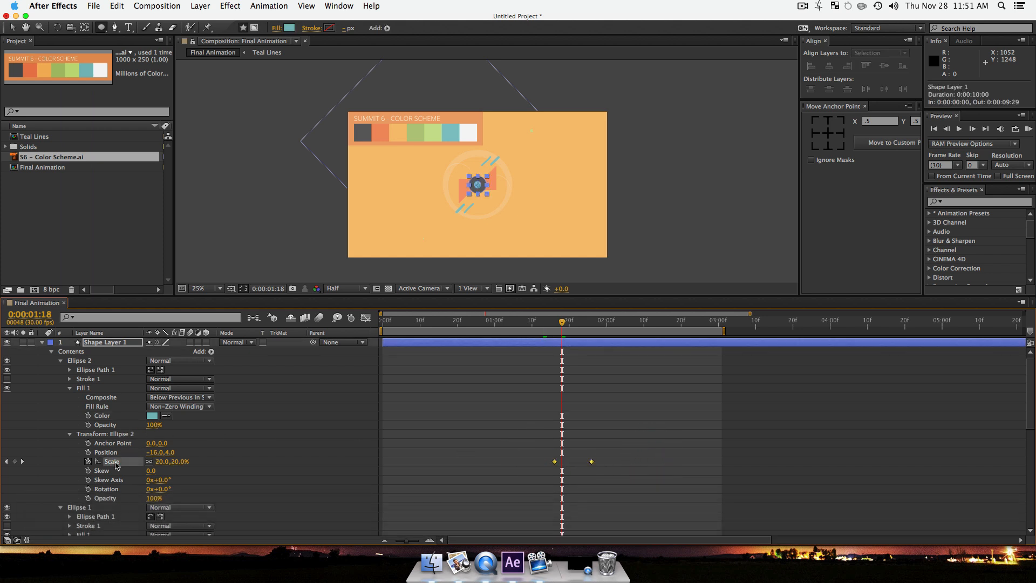
click(22, 461)
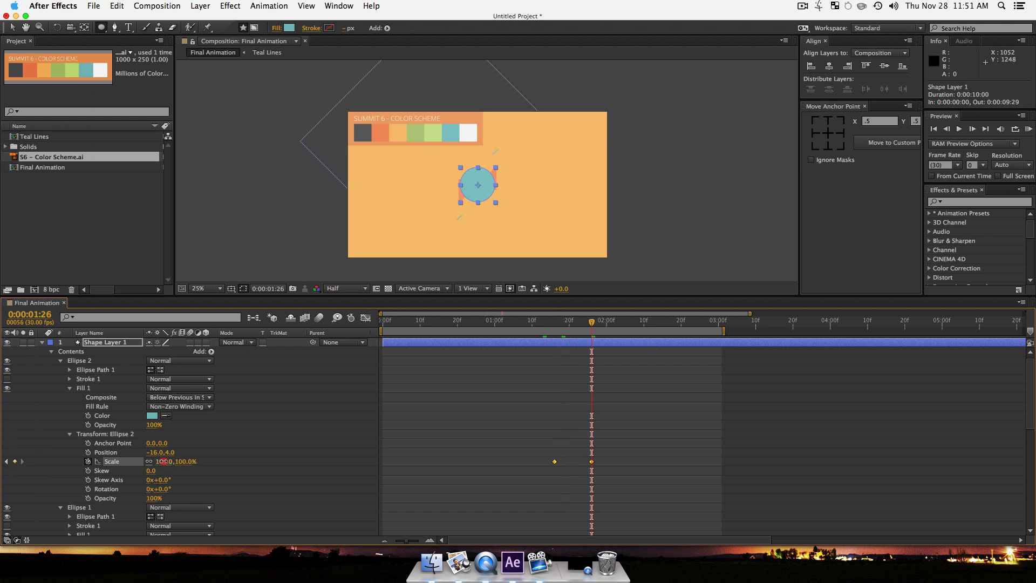
drag(163, 461, 157, 464)
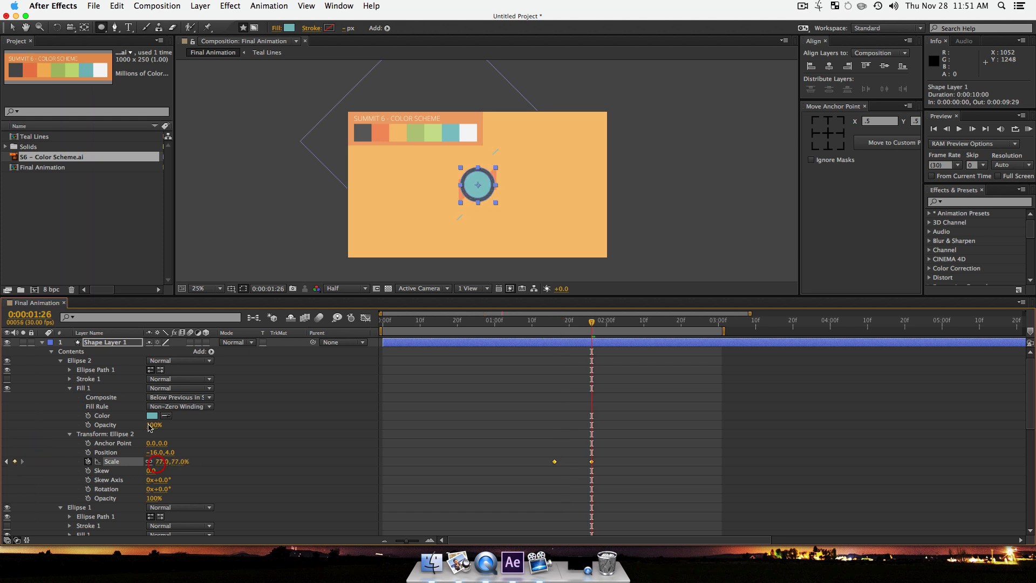
Step: Duplicate Ellipse 2 and fill the copy with the light green sampled from the colour scheme
click(79, 361)
key(super)
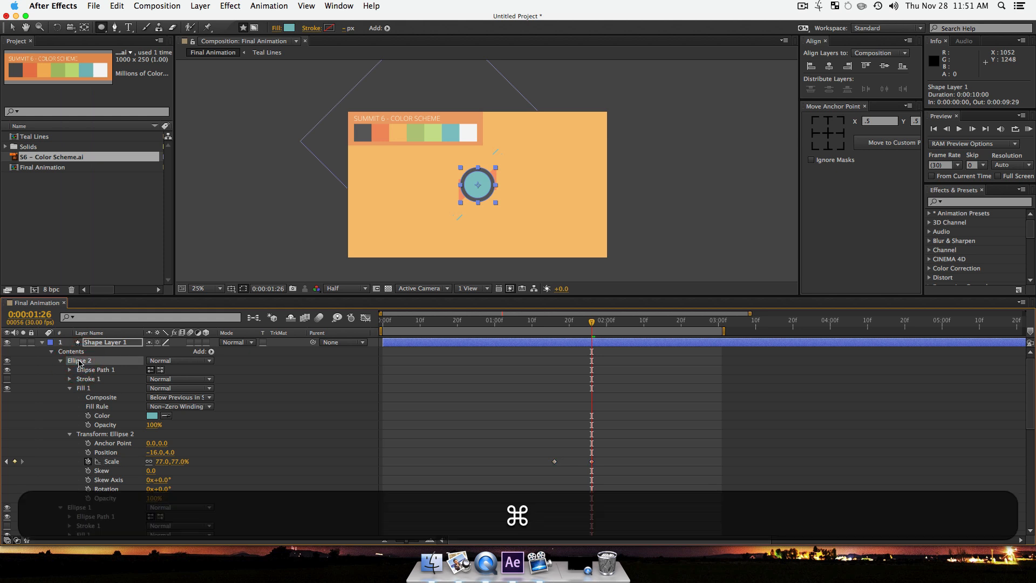
key(super+d)
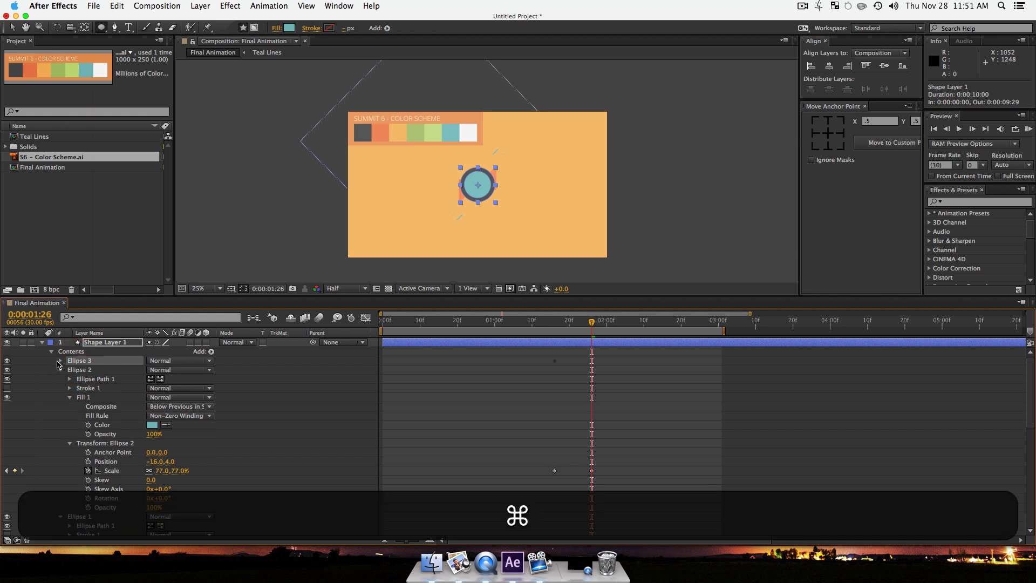
click(58, 361)
click(60, 360)
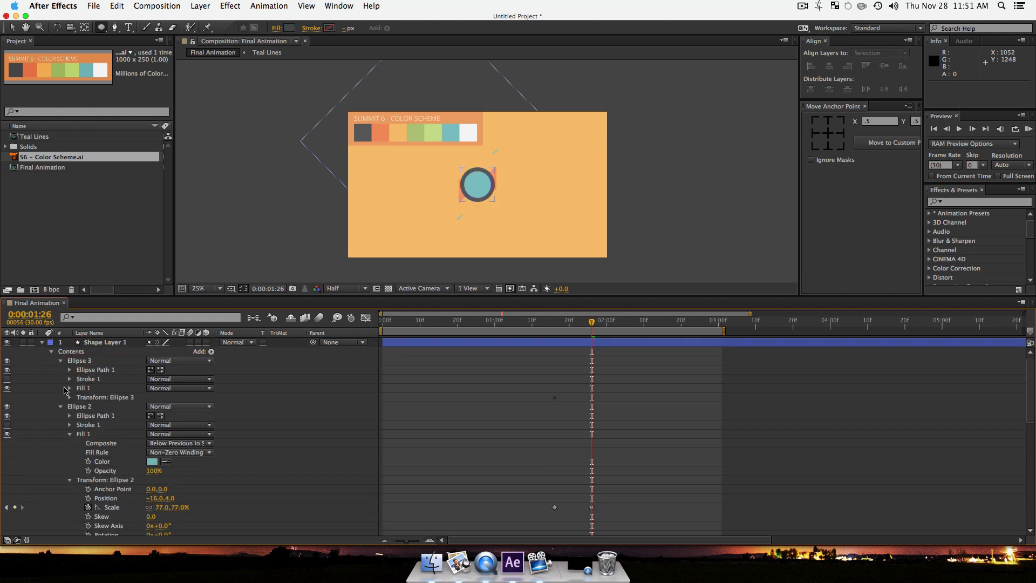
click(70, 388)
click(165, 415)
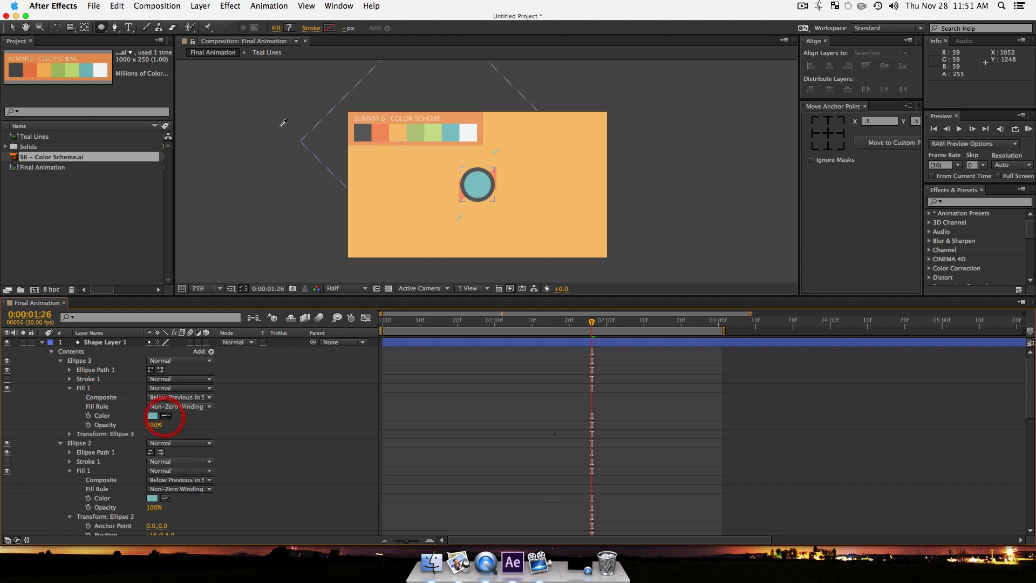
click(438, 129)
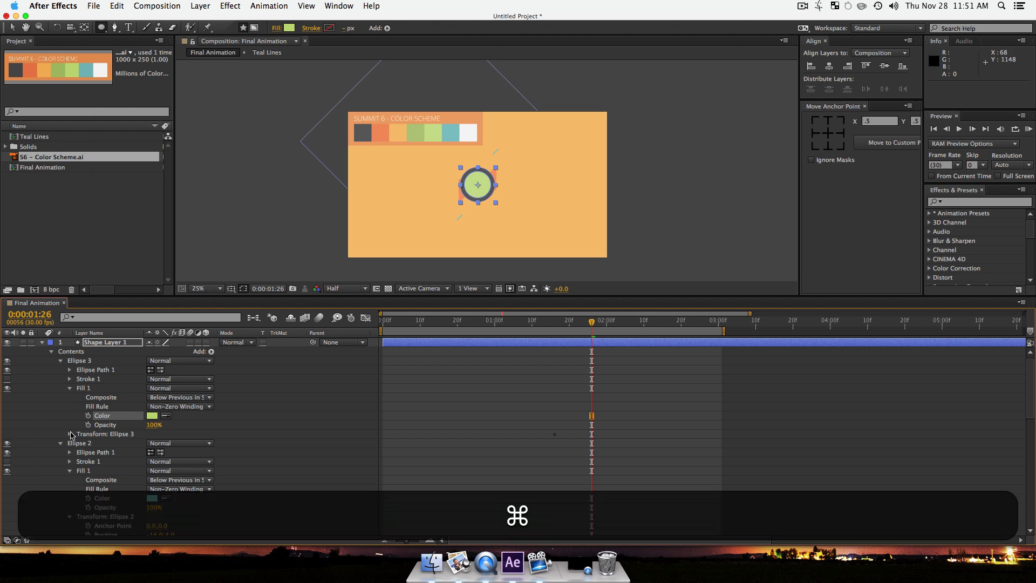
Step: Shift Ellipse 3's scale keyframes two frames later and set the ending scale at 0:00:01:28 to 60%
super+click(70, 434)
drag(603, 470, 560, 463)
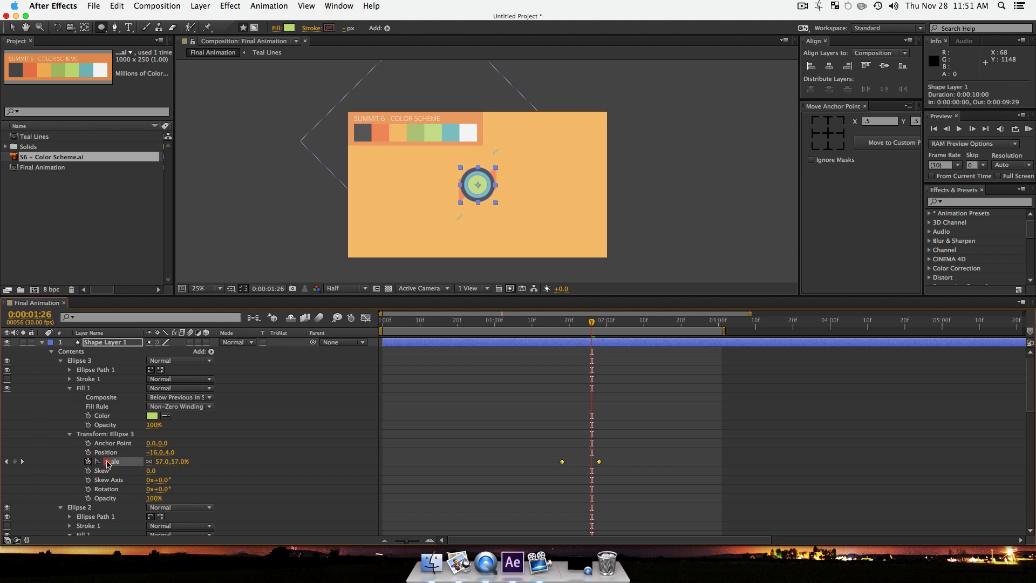
click(23, 462)
click(703, 454)
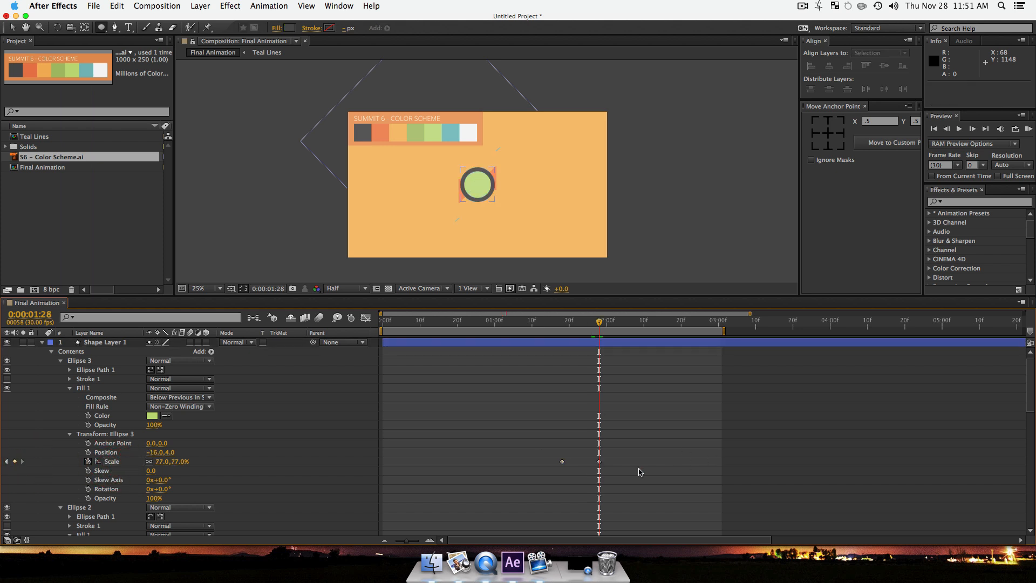
drag(166, 463, 159, 464)
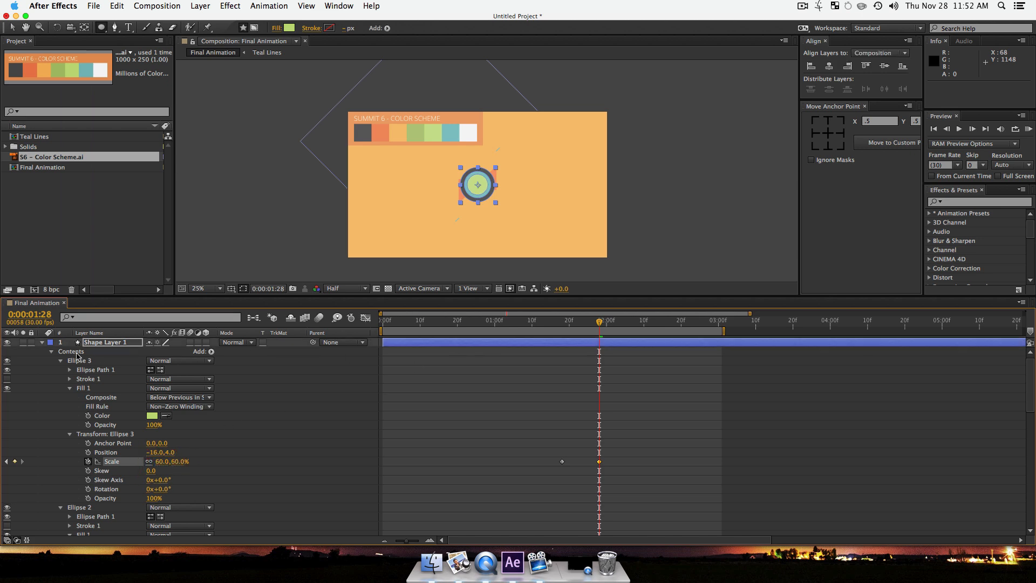
Step: Rename Shape Layer 1 as Highlight and move it in the layer stack to just below Mask Explosion
click(106, 342)
key(u)
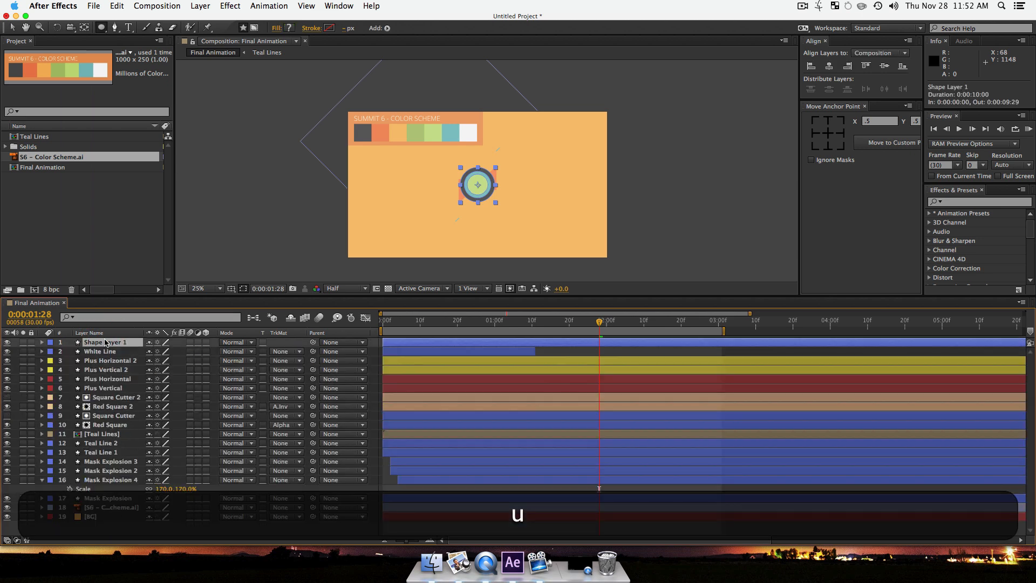
key(Return)
text(Hi)
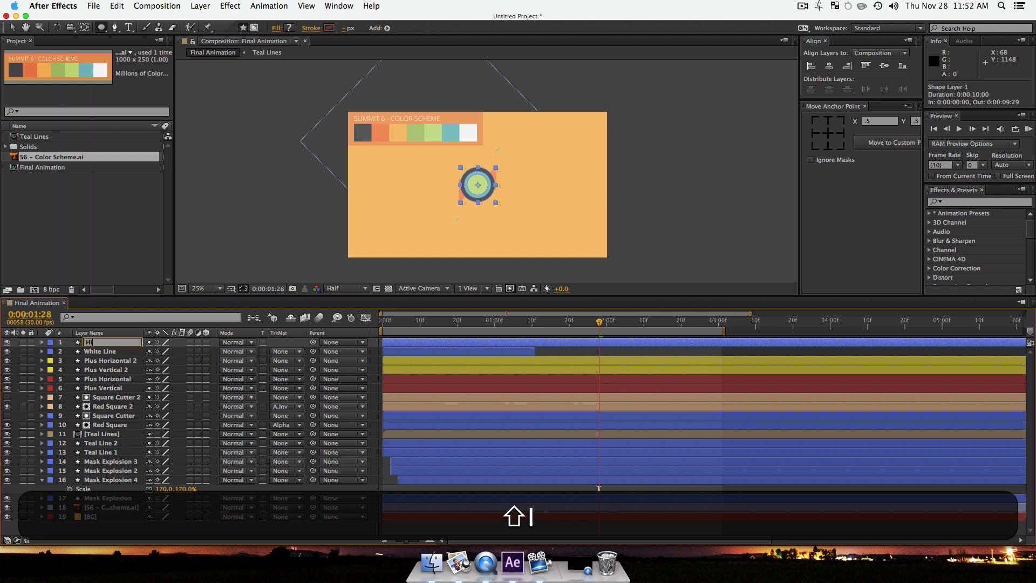
text(ghlight)
key(Return)
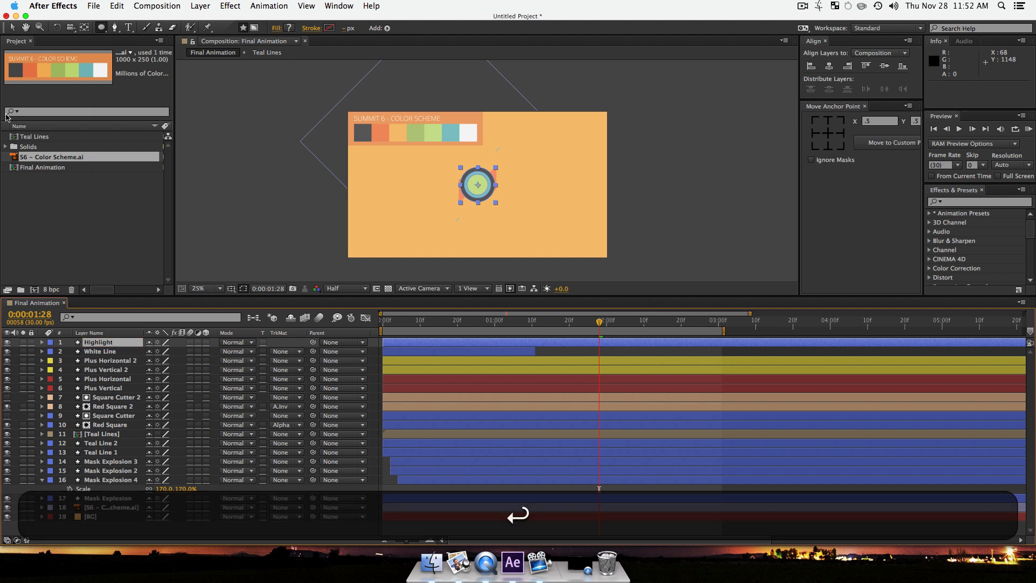
drag(103, 345, 105, 503)
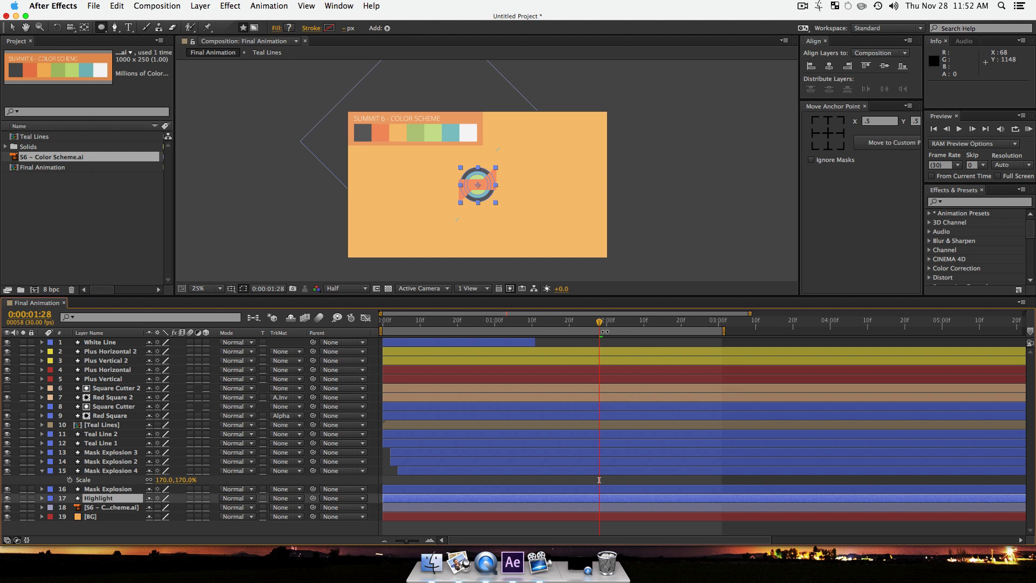
click(284, 527)
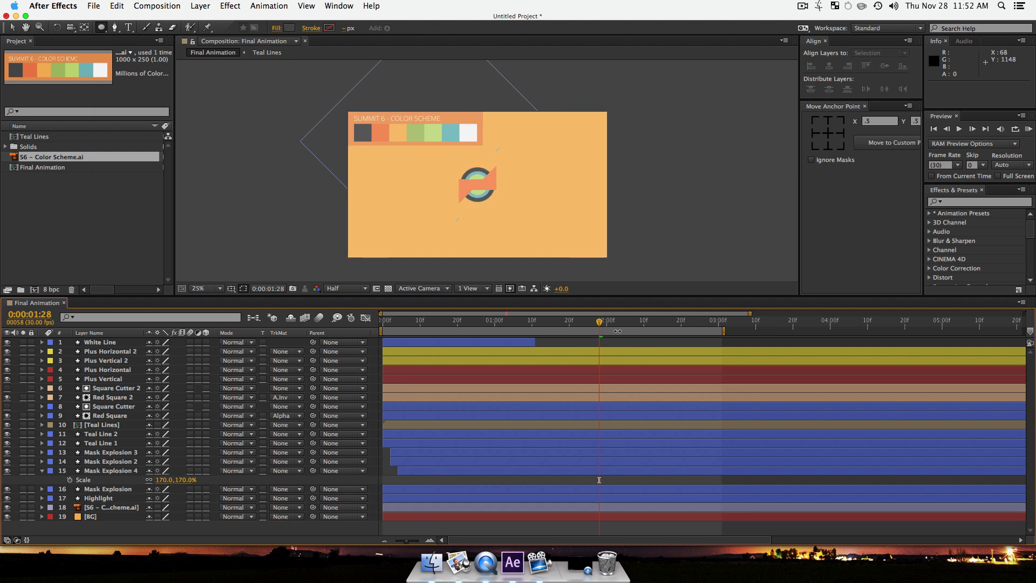
Step: Preview the circles behind the red squares, return to 0:00:01:16, and switch to QuickTime Player
drag(599, 324, 515, 344)
key(space)
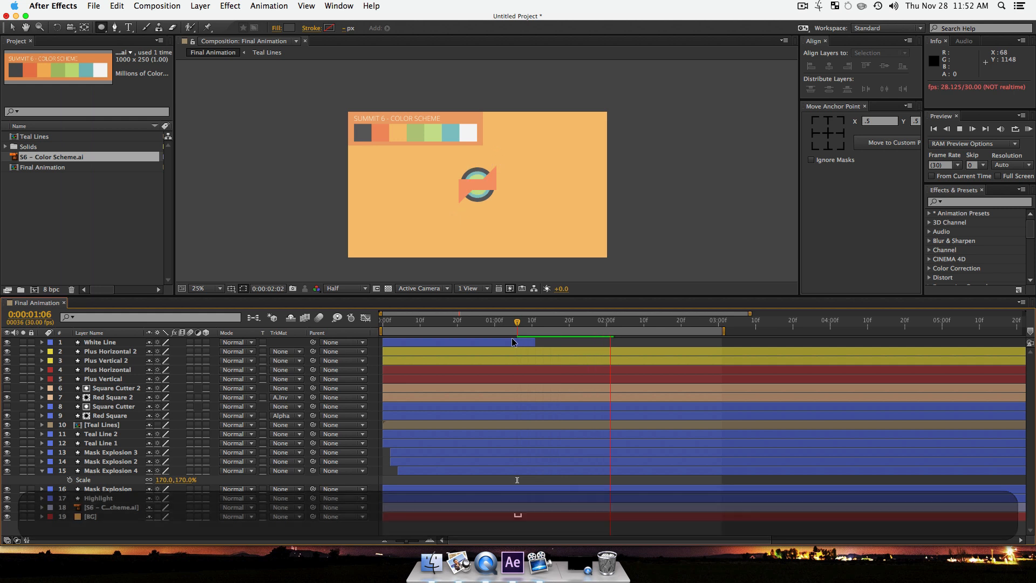
drag(601, 322, 555, 341)
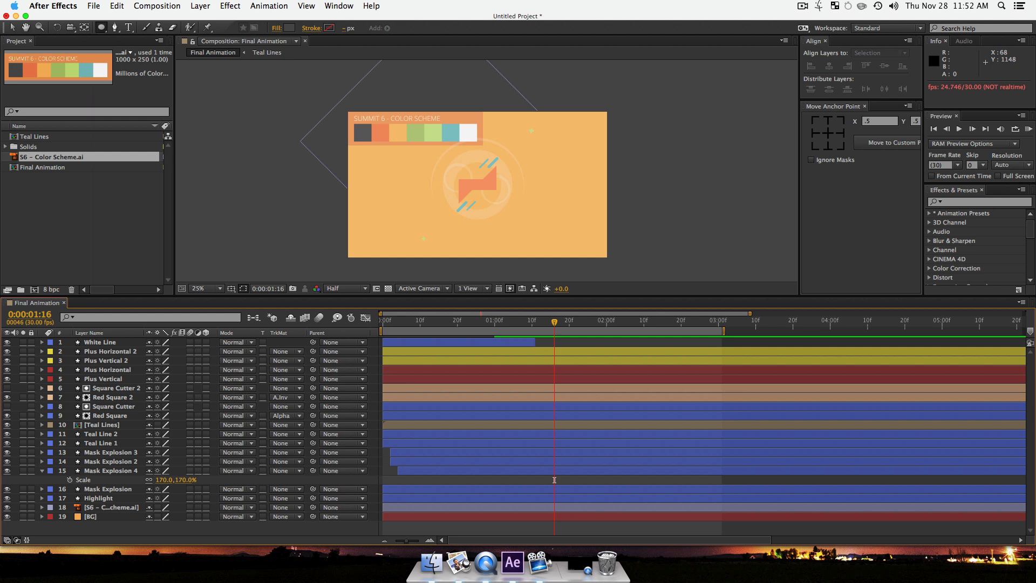
key(super+Tab)
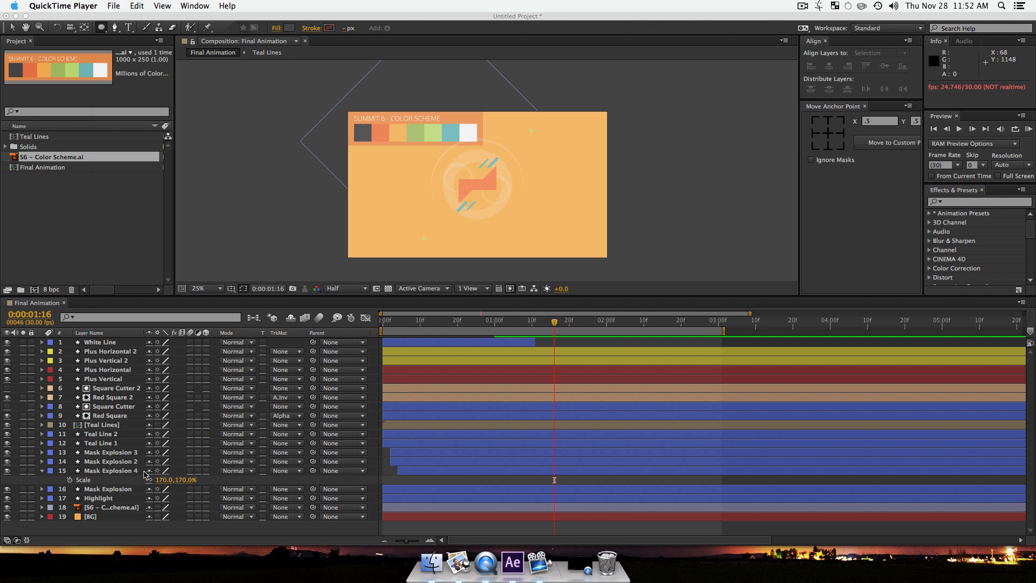
Step: Shift the Highlight layer four frames later so that it begins at 0:00:00:04
click(107, 506)
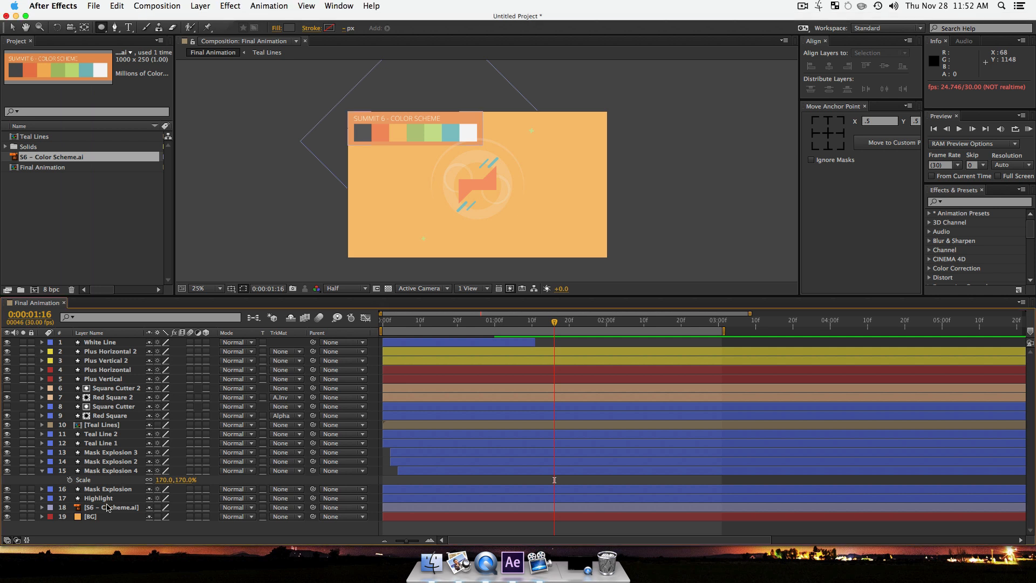
click(107, 500)
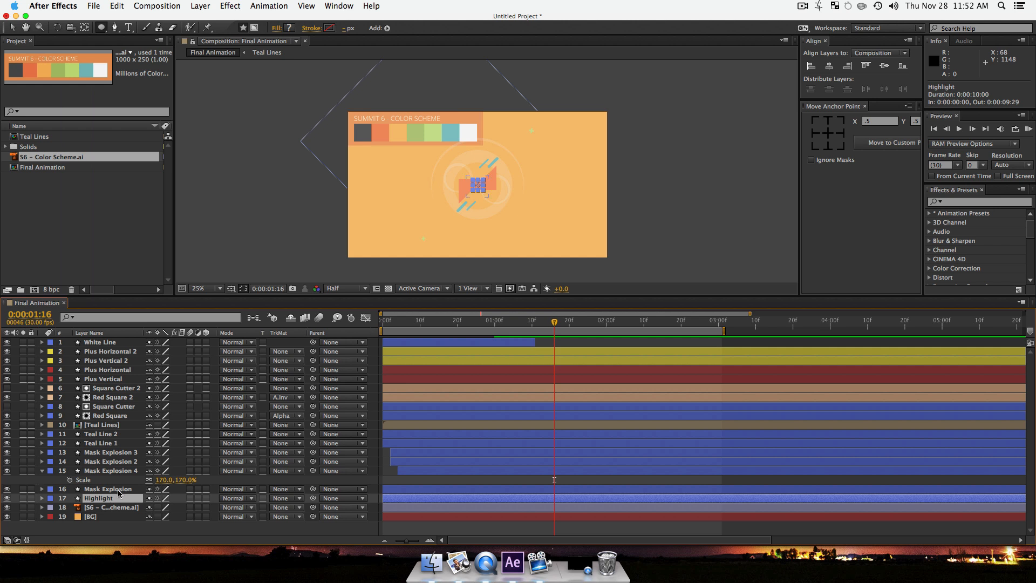
drag(588, 499, 604, 499)
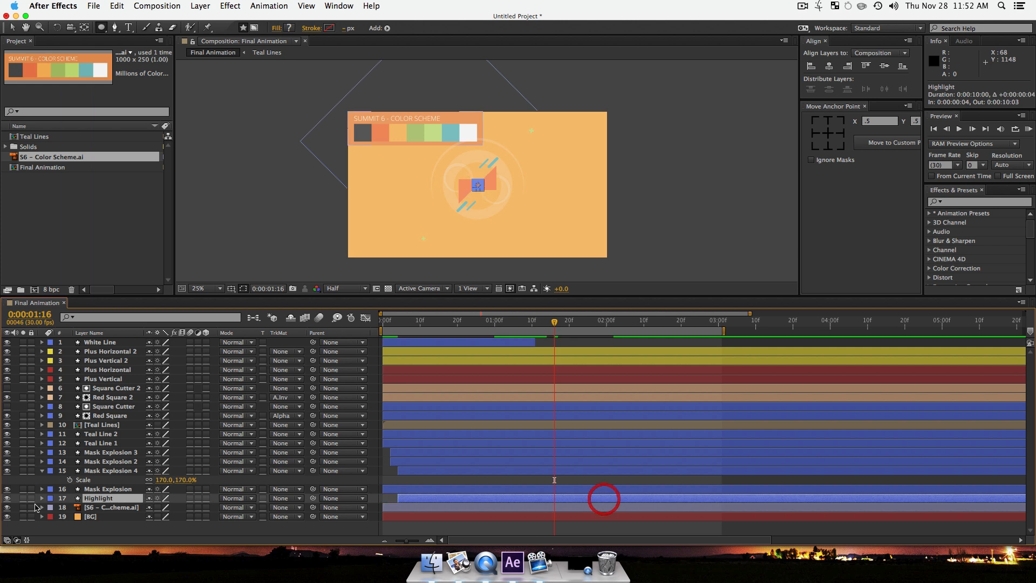
click(139, 527)
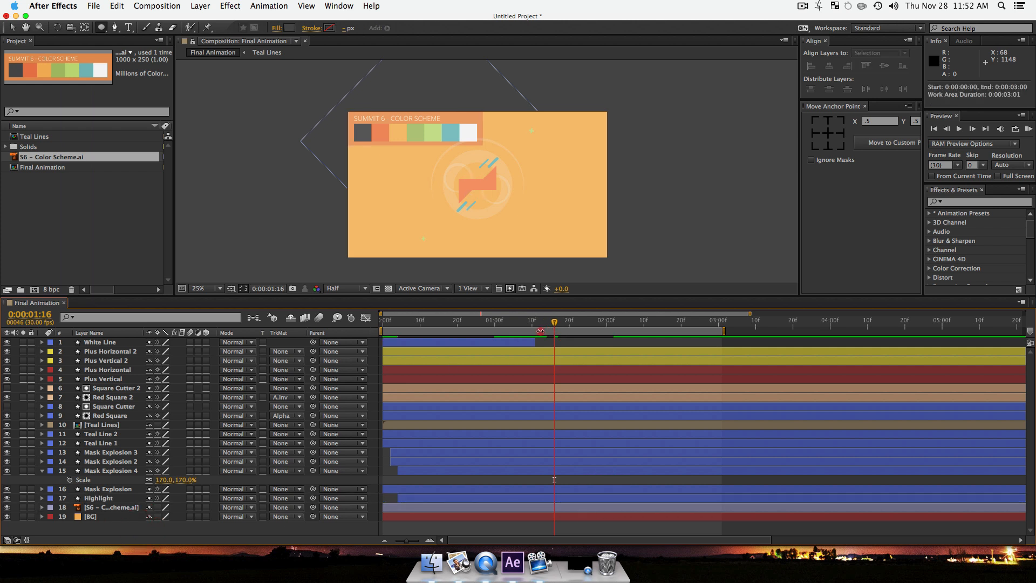
Step: Keyframe Square Cutter 2's position at 0:00:01:18, and set its X position to 747 at 0:00:01:25
mouse_move(550, 323)
mouse_down()
mouse_move(531, 324)
mouse_move(604, 330)
mouse_move(540, 330)
mouse_move(561, 333)
mouse_up()
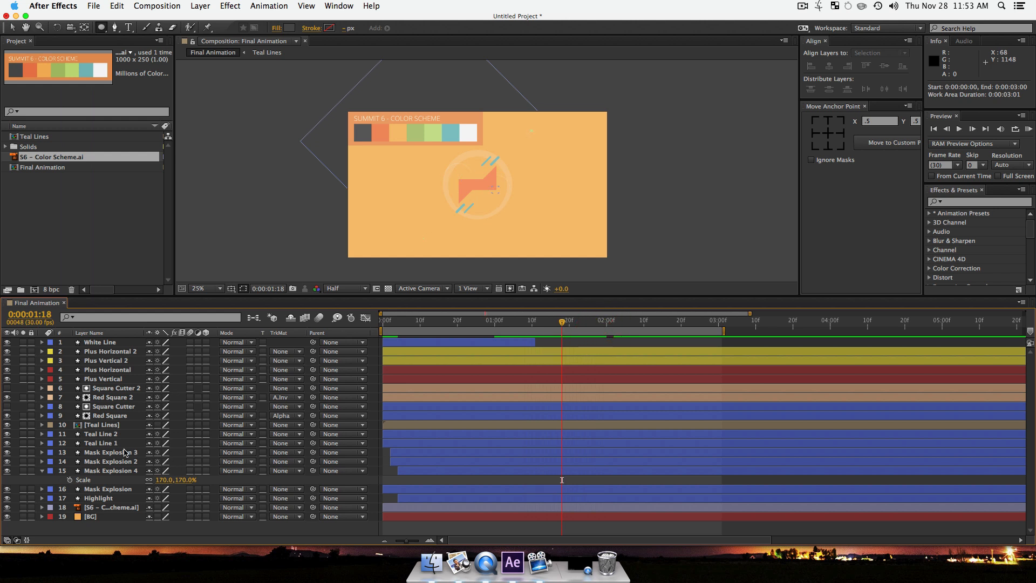
click(113, 389)
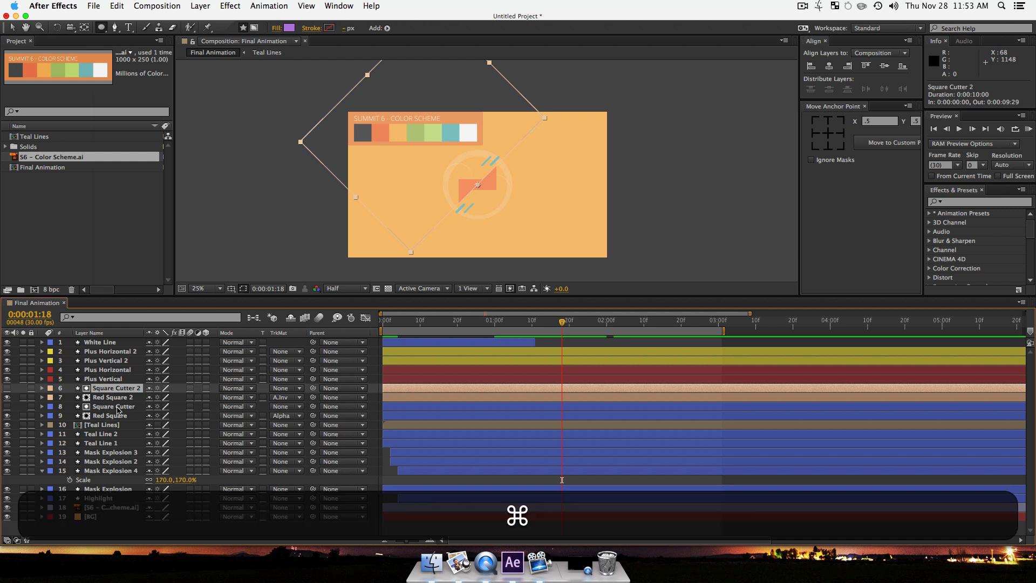
key(p)
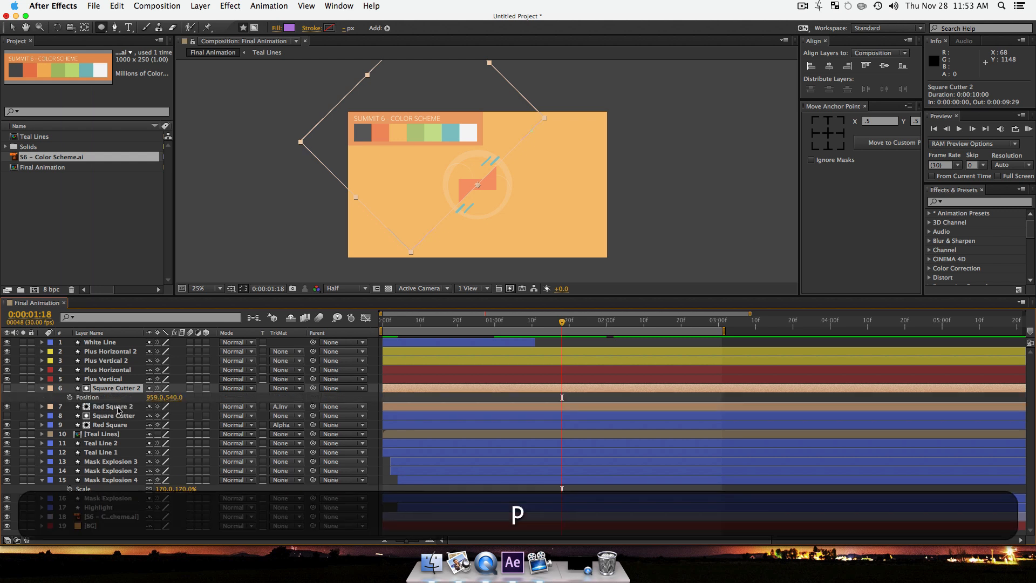
click(69, 397)
mouse_move(575, 324)
mouse_down()
mouse_move(596, 330)
mouse_move(576, 330)
mouse_move(588, 332)
mouse_up()
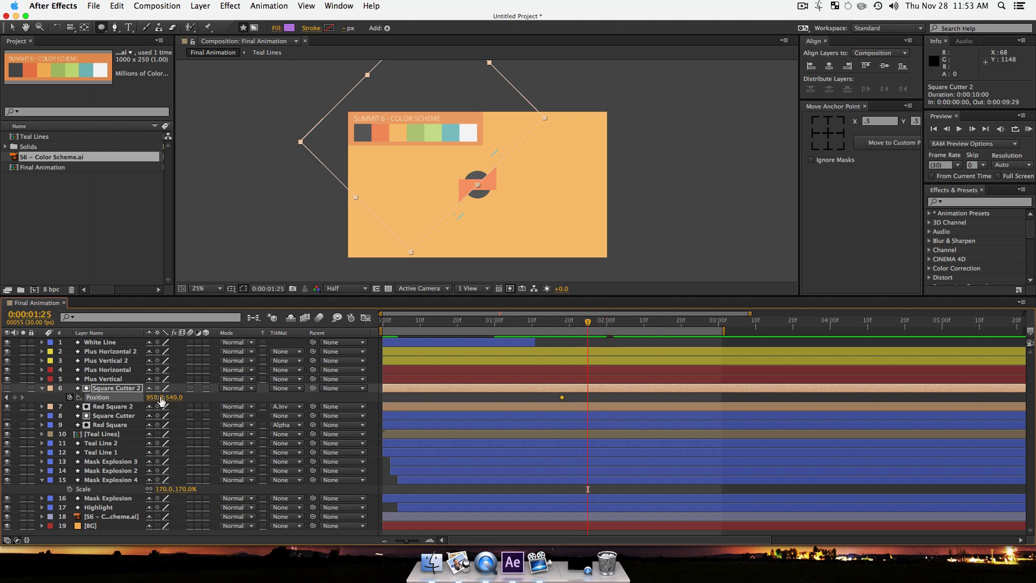
drag(155, 397, 96, 389)
Step: Keyframe Square Cutter's position at 0:00:01:18, and set its X position to 1172 at 0:00:01:25
key(j)
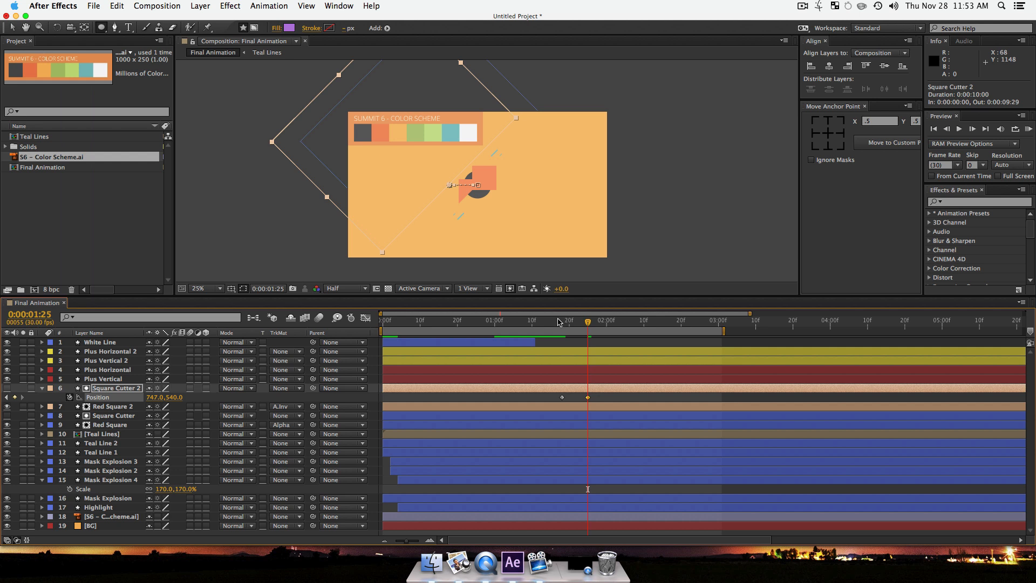
click(112, 416)
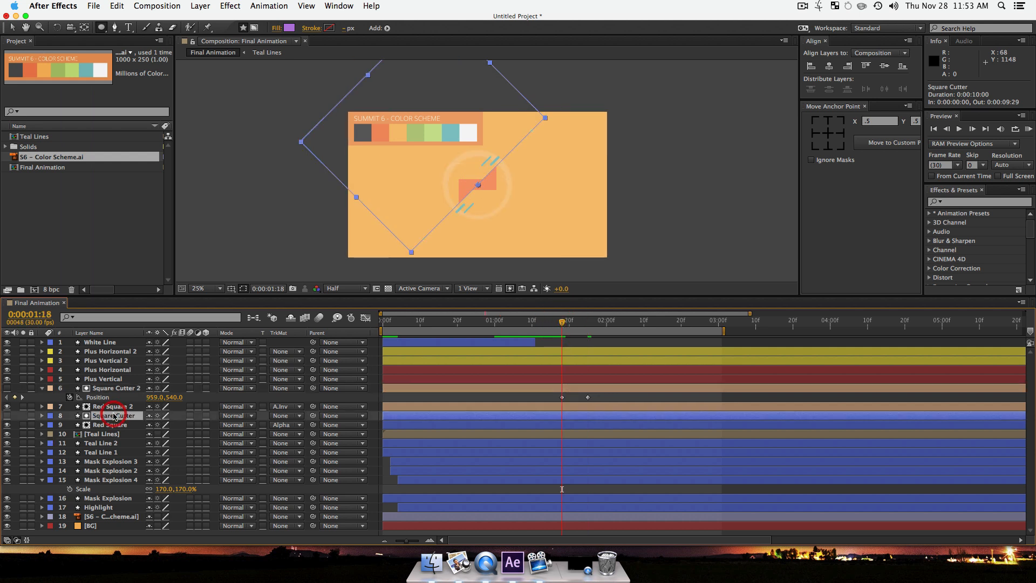
key(p)
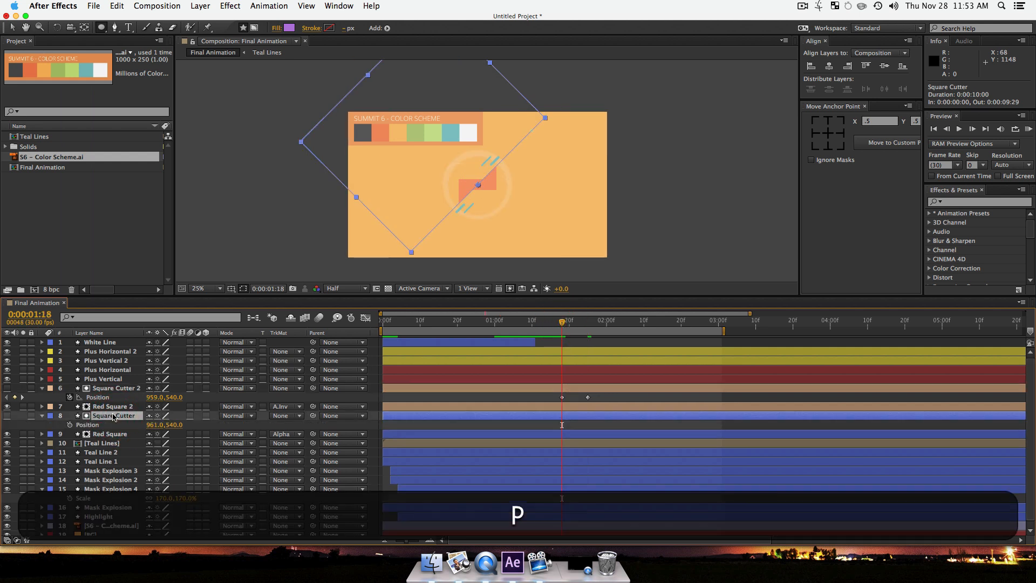
click(70, 424)
click(588, 323)
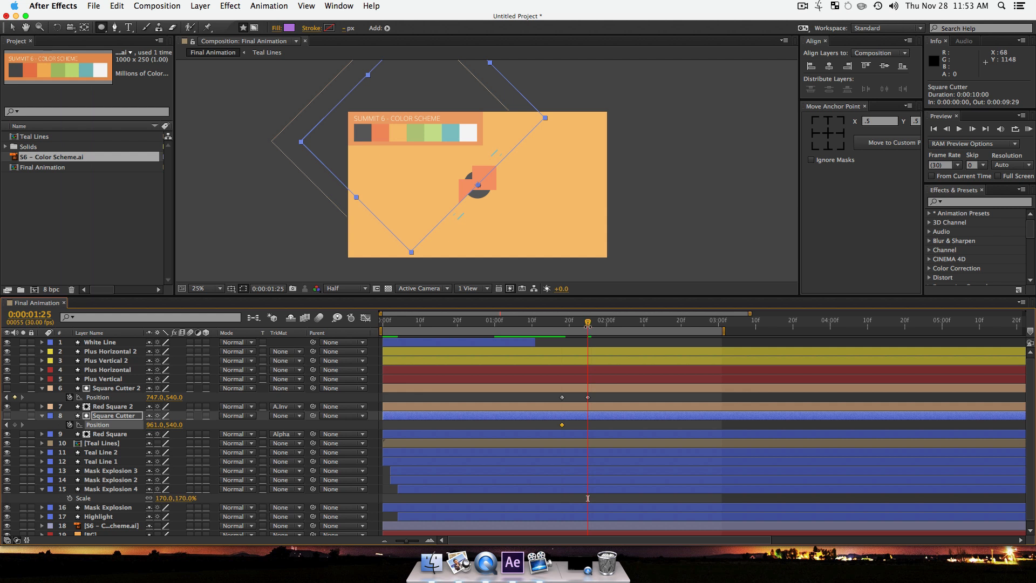
drag(151, 425, 272, 431)
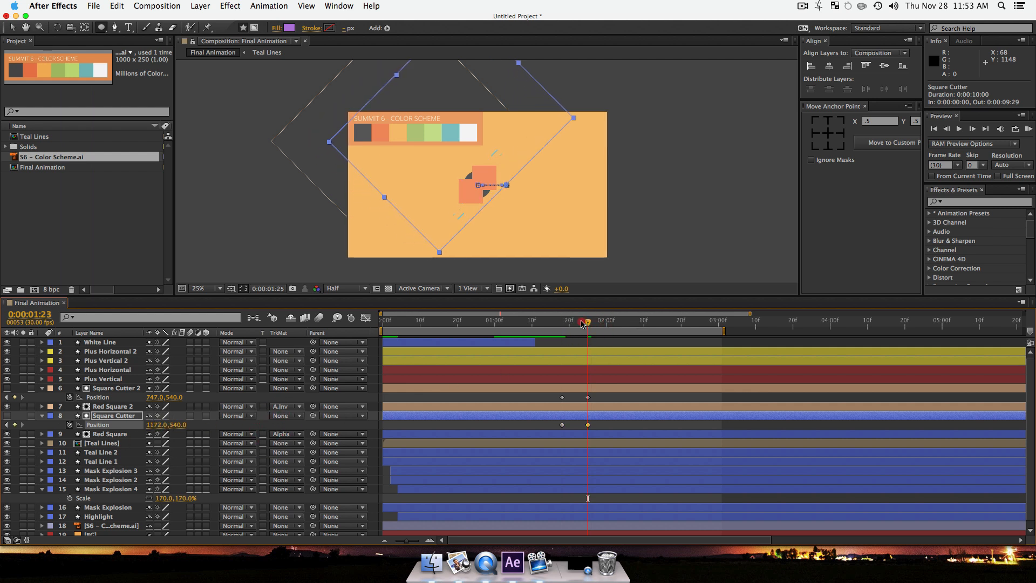
Step: Move both square cutters' ending position keyframes to 0:00:02:01 and apply Easy Ease to all four position keyframes
click(554, 323)
key(space)
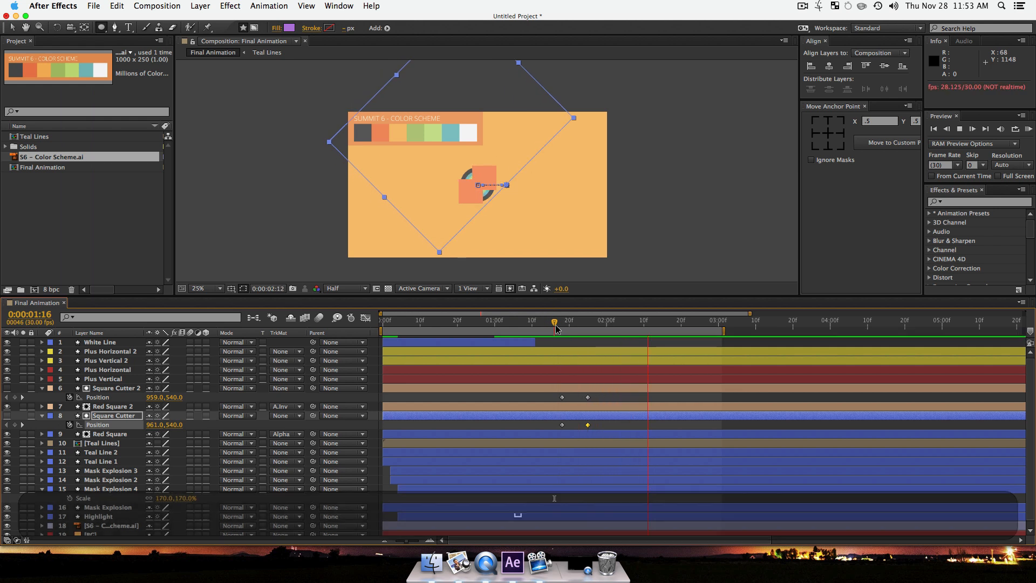
click(550, 329)
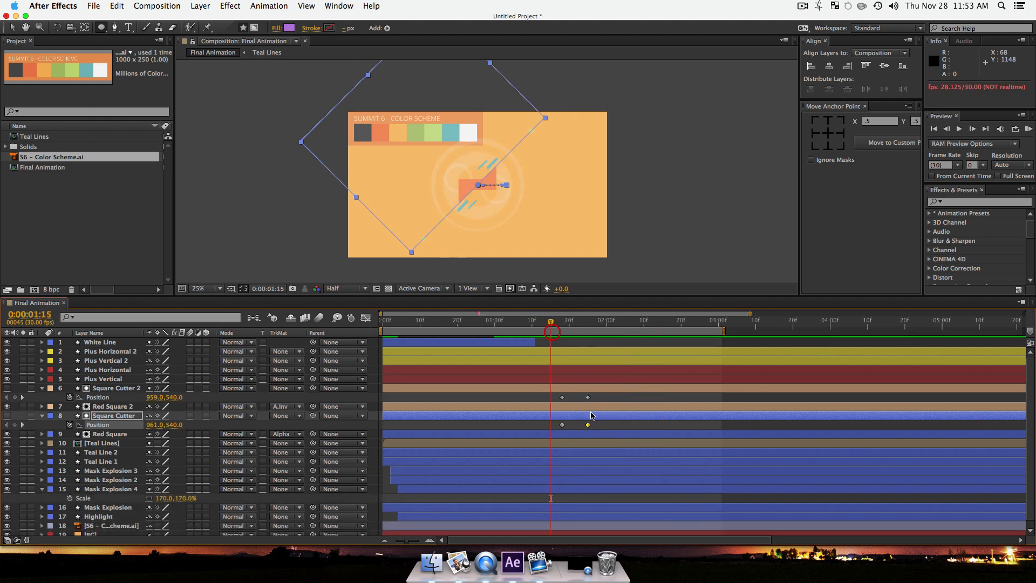
drag(598, 427, 611, 403)
key(F9)
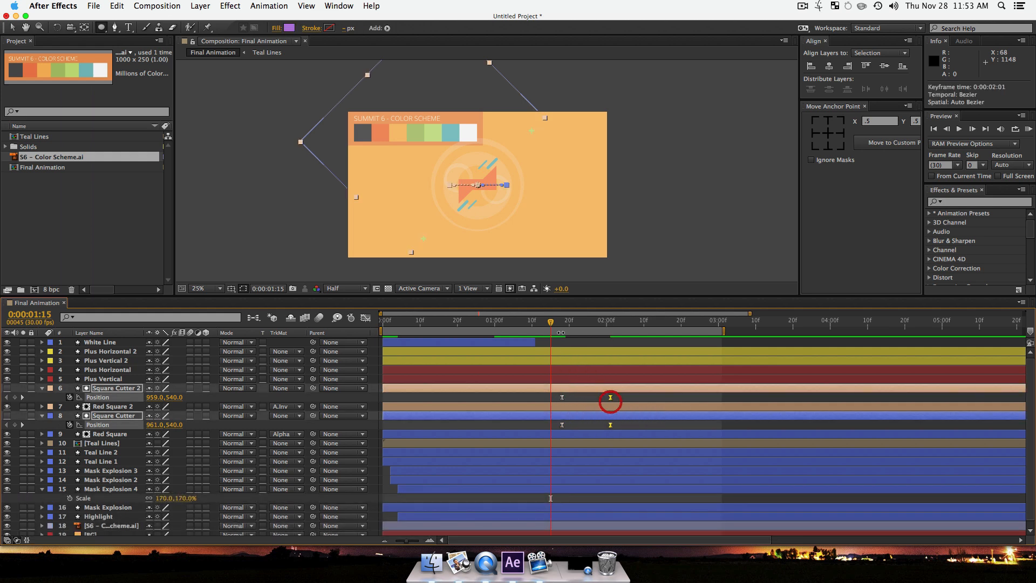
key(space)
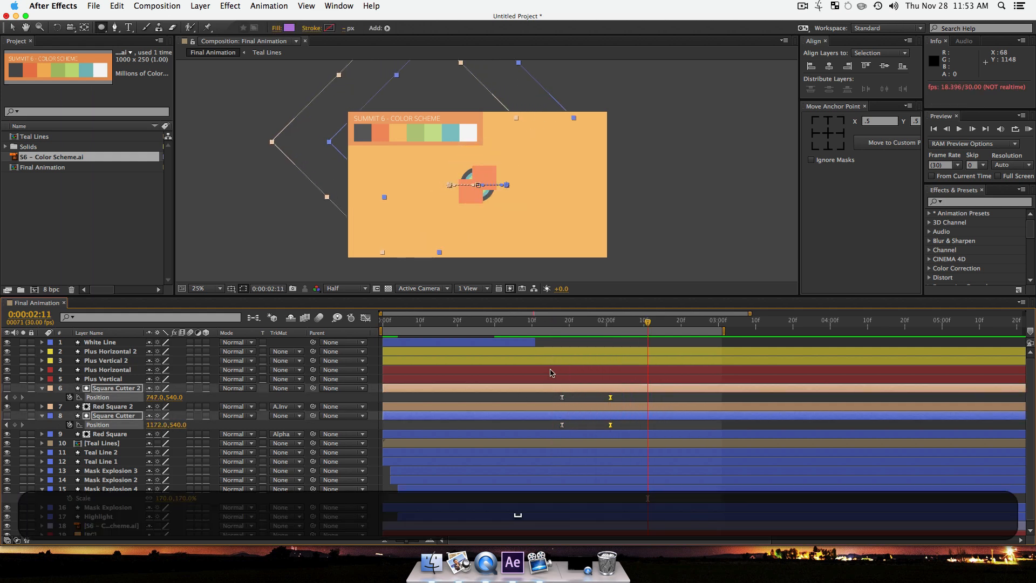
Step: Try enlarging the Highlight layer to 173% scale, and bring its scale back down to roughly the original size
click(566, 324)
drag(565, 323, 562, 325)
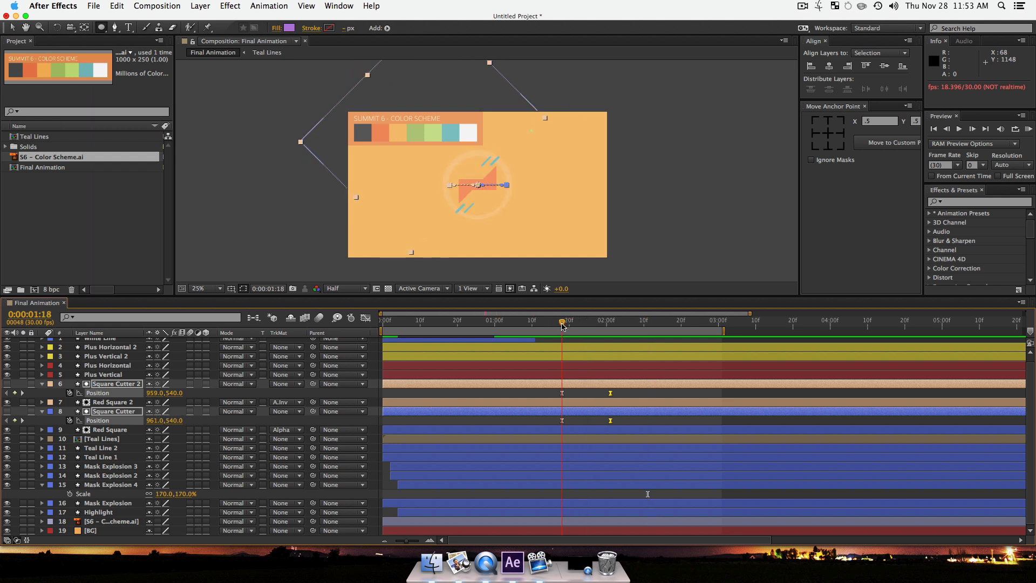
click(106, 513)
key(s)
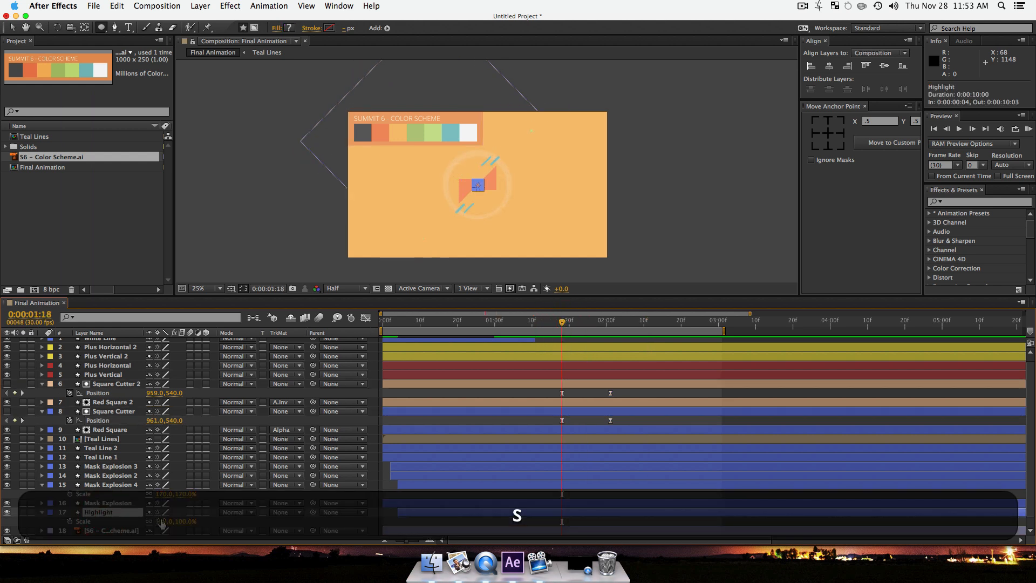
drag(166, 522, 202, 529)
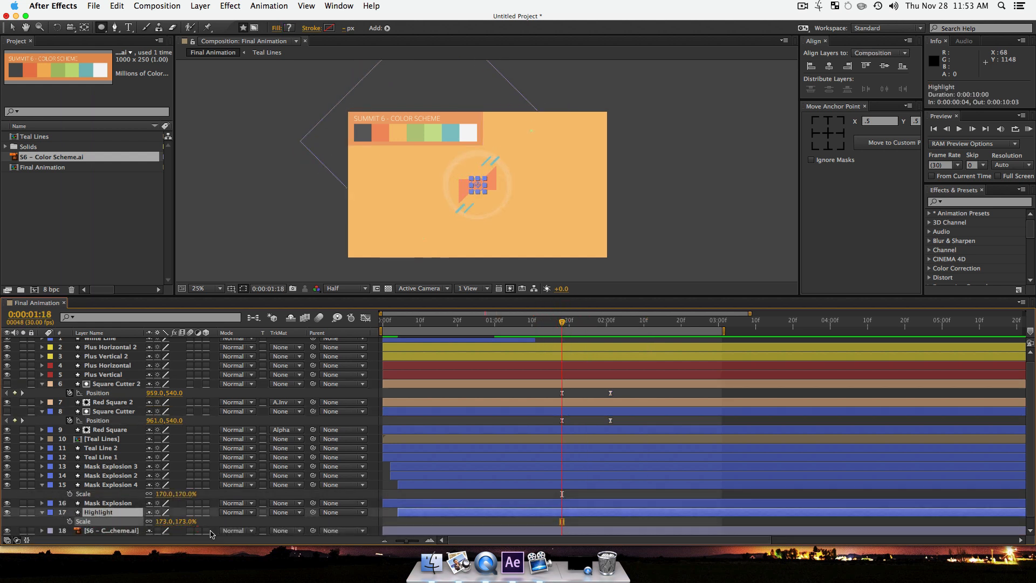
key(space)
key(space)
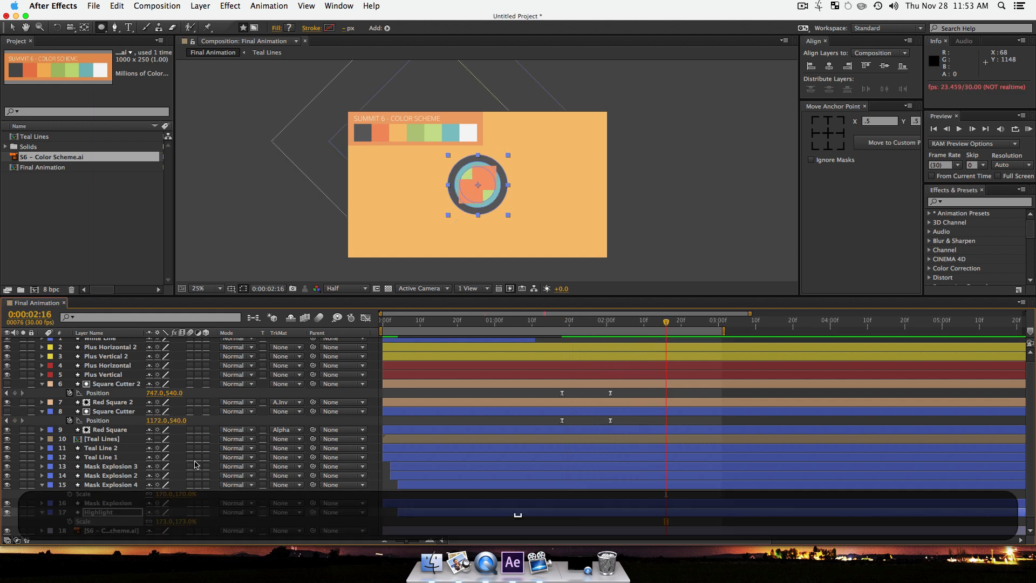
drag(163, 523, 127, 530)
Step: Return to the first frame and collapse the revealed properties of all layers
drag(619, 317, 383, 318)
key(super+a)
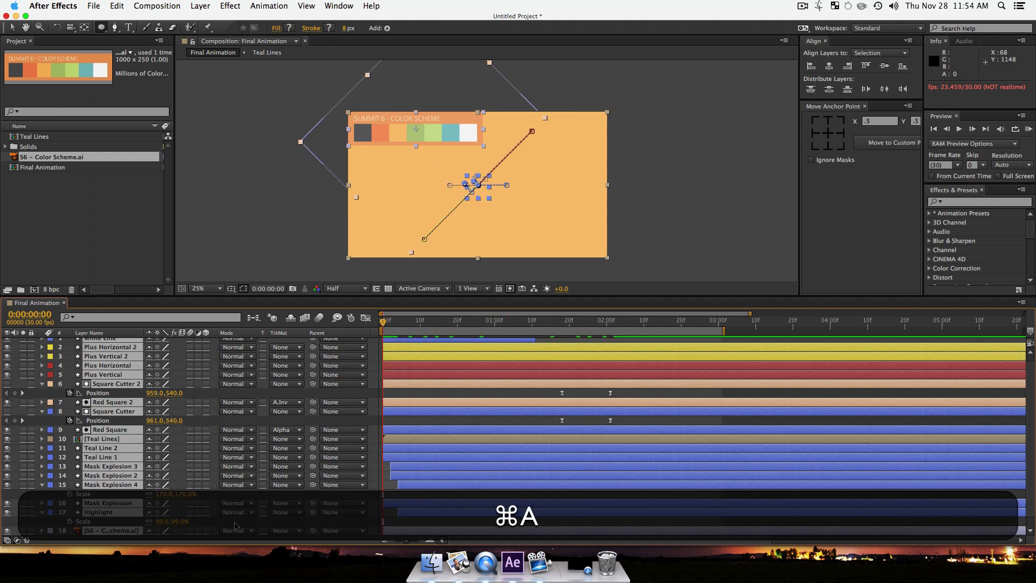
key(super+u)
key(u)
click(264, 536)
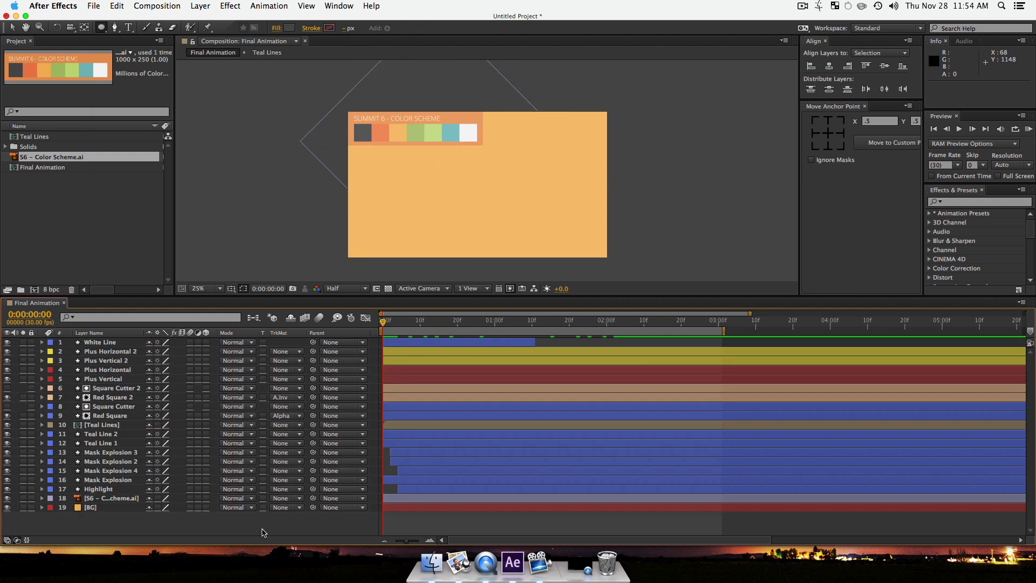
Step: Preview the animation from the start, and switch to QuickTime Player with the composition parked at 0:00:01:16
key(space)
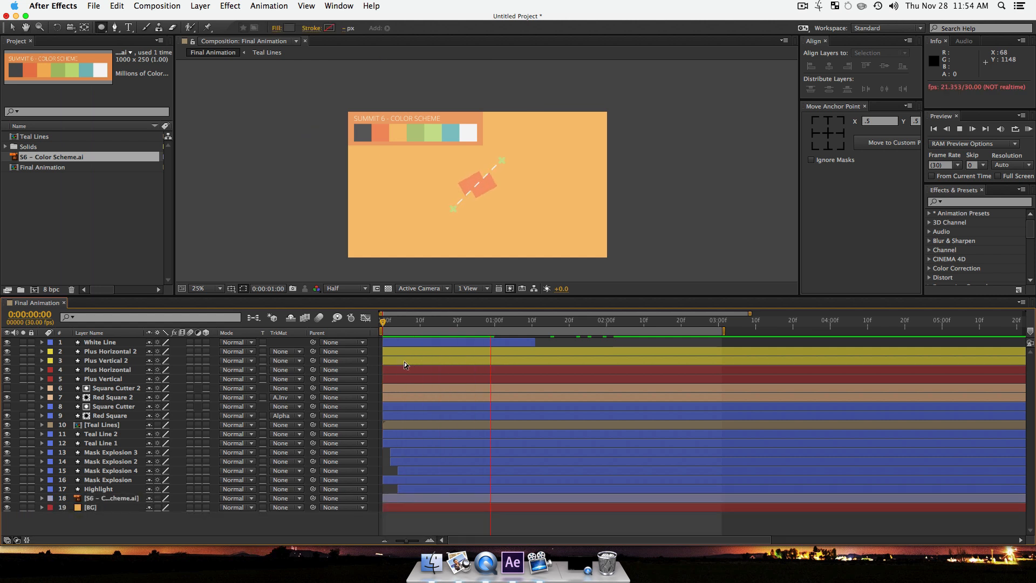
key(space)
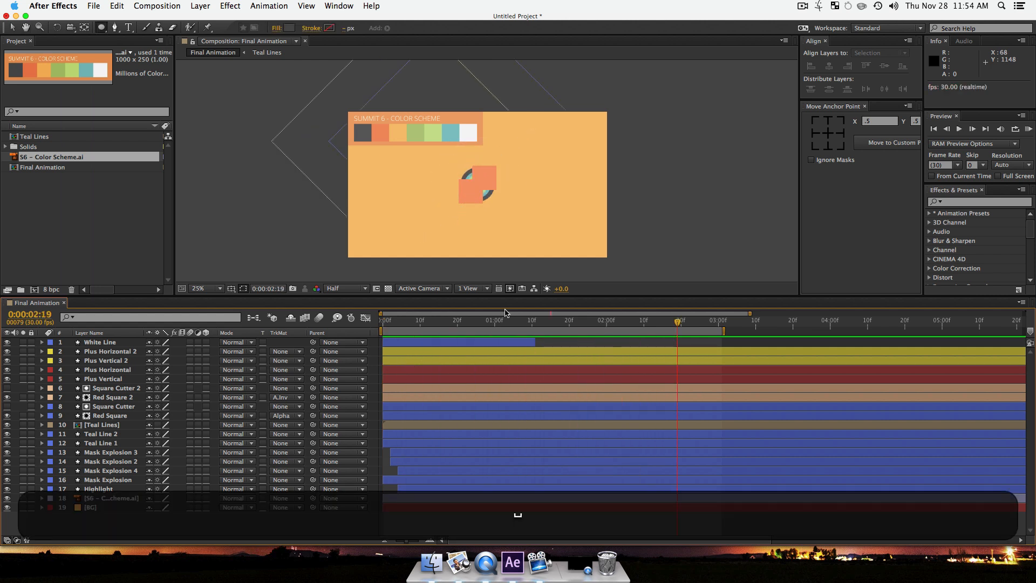
click(554, 327)
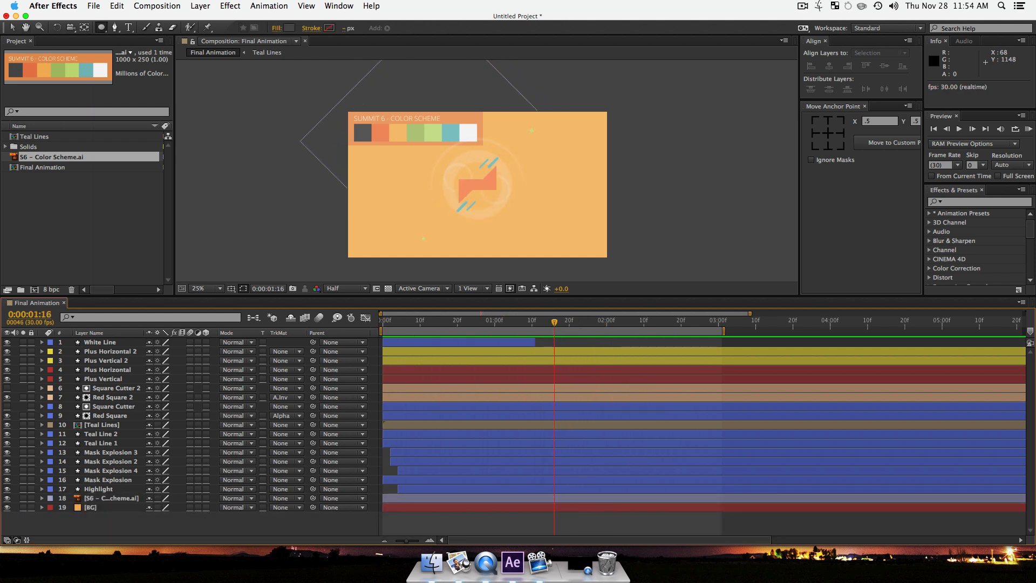
key(super+Tab)
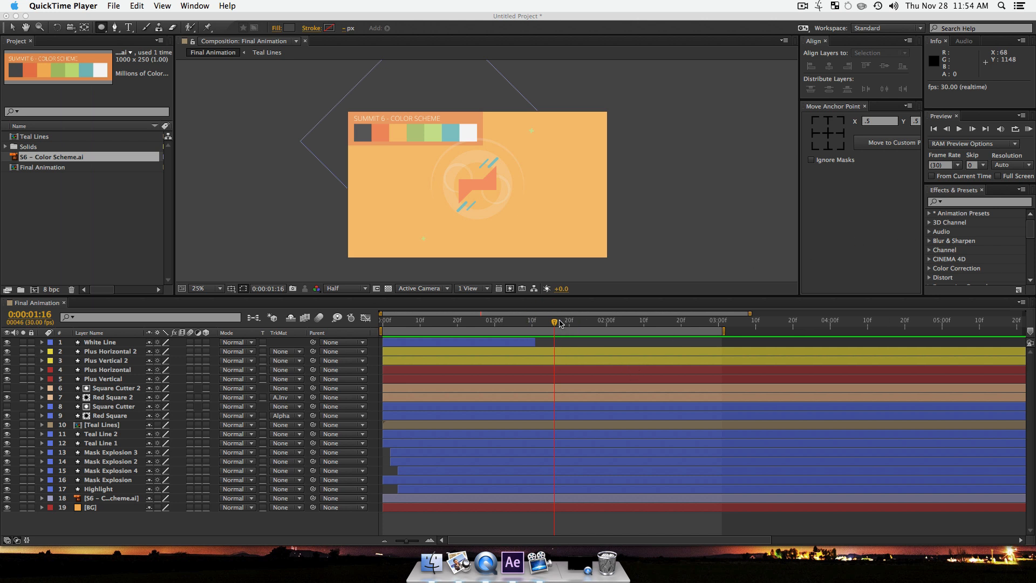
Step: Pre-compose both Red Square layers and both Square Cutter layers as "Square" and duplicate the resulting composition layer
drag(556, 323, 574, 338)
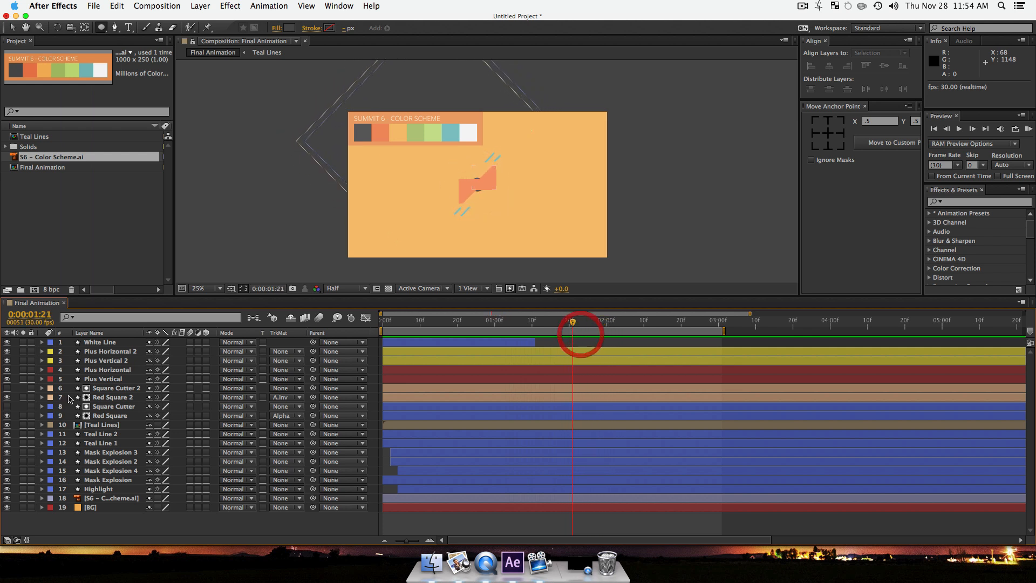
click(109, 414)
shift+click(111, 387)
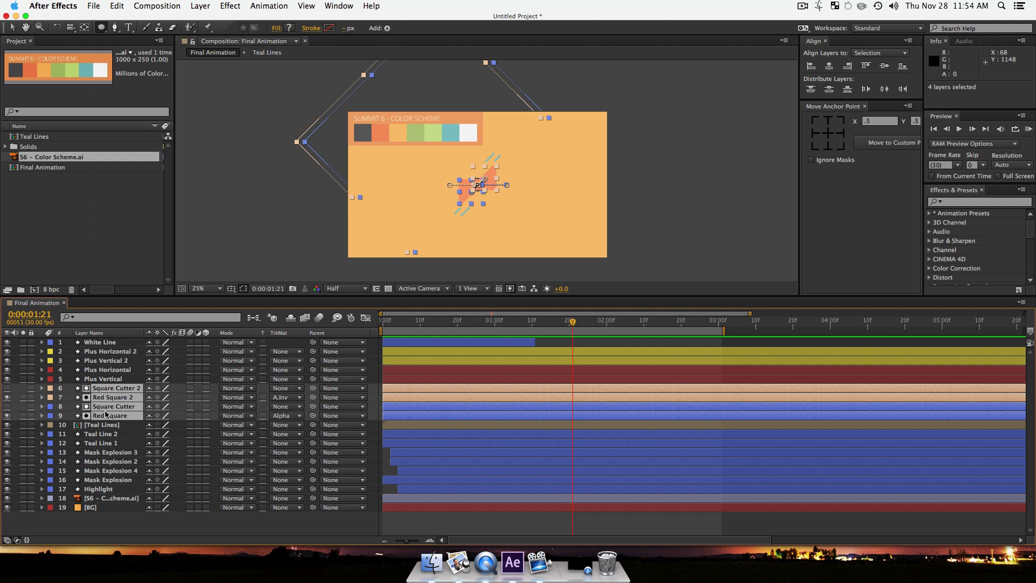
key(shift+super+c)
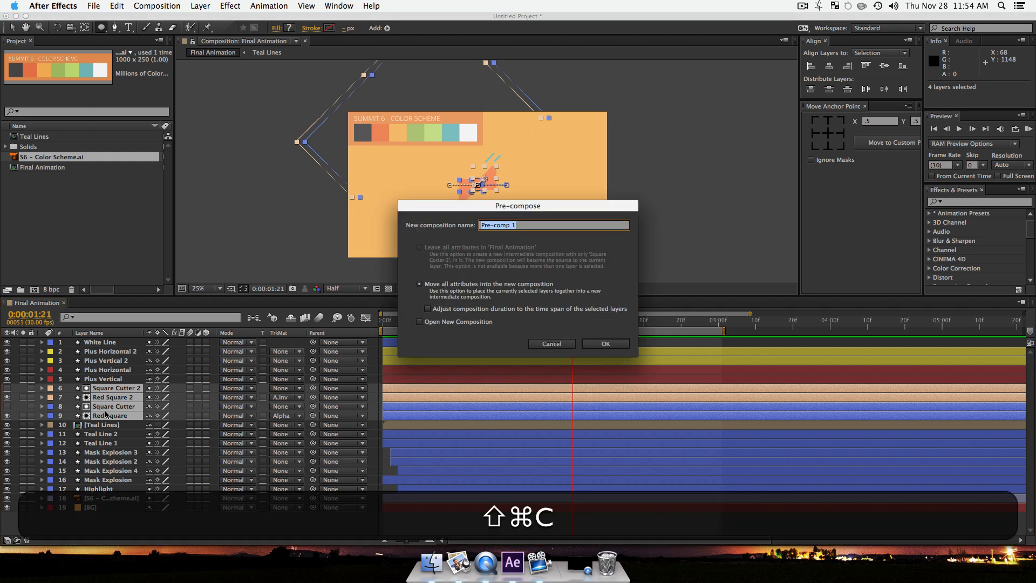
text(Square)
key(Return)
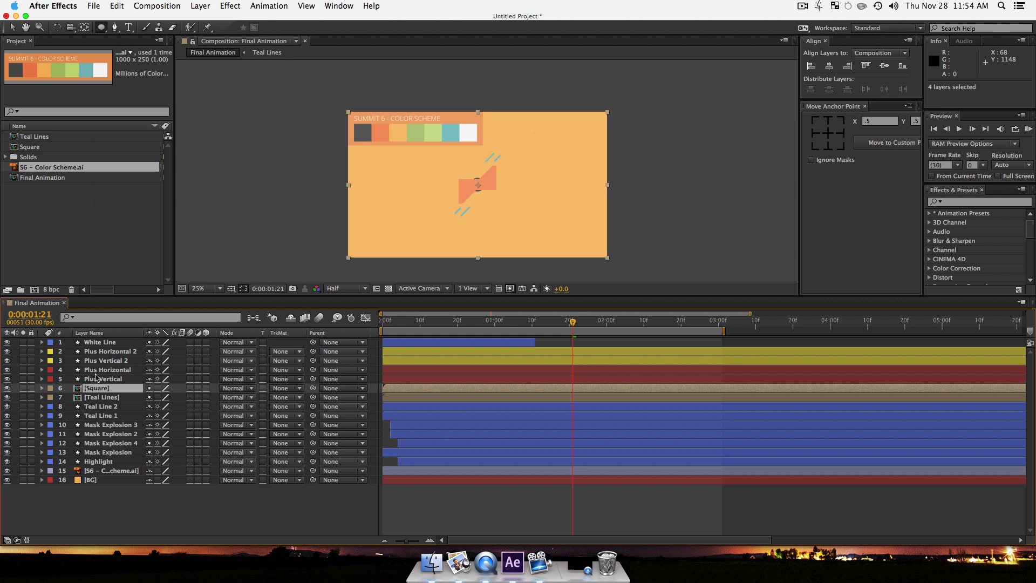
key(super+d)
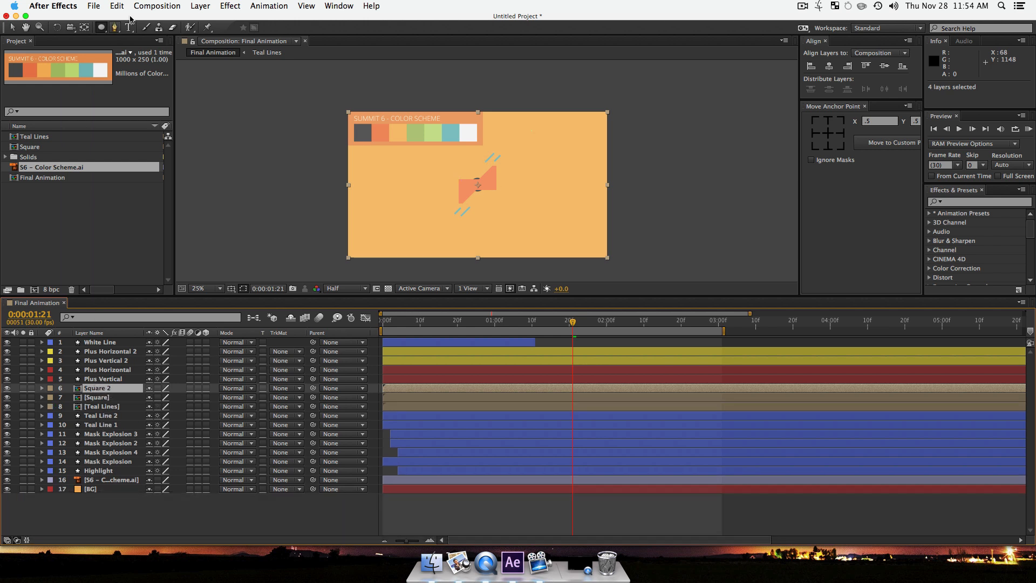
Step: Draw a tall rectangle on a new shape layer just beside the red squares, with no existing layer masked
drag(101, 27, 159, 35)
drag(479, 155, 507, 214)
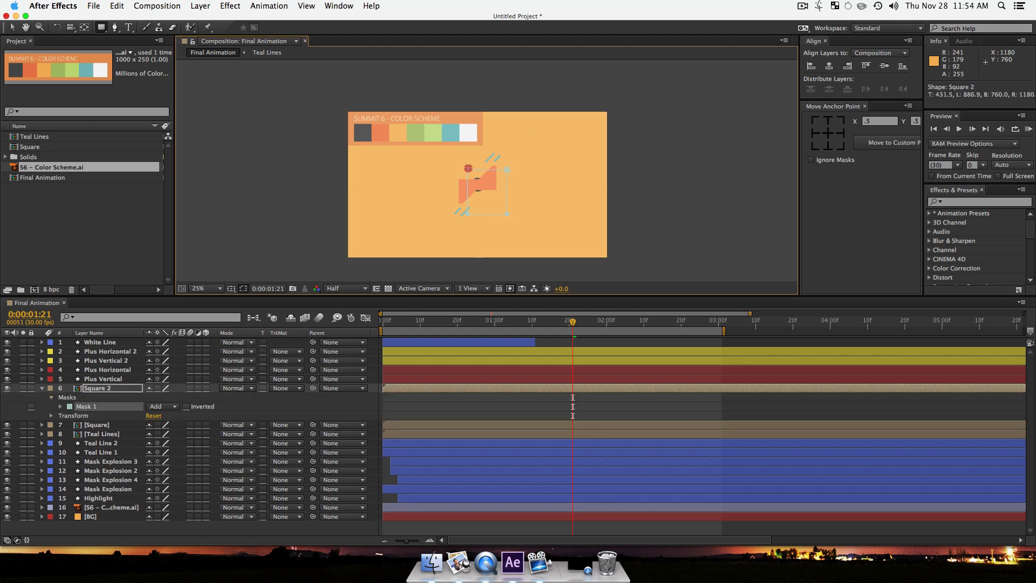
key(super+z)
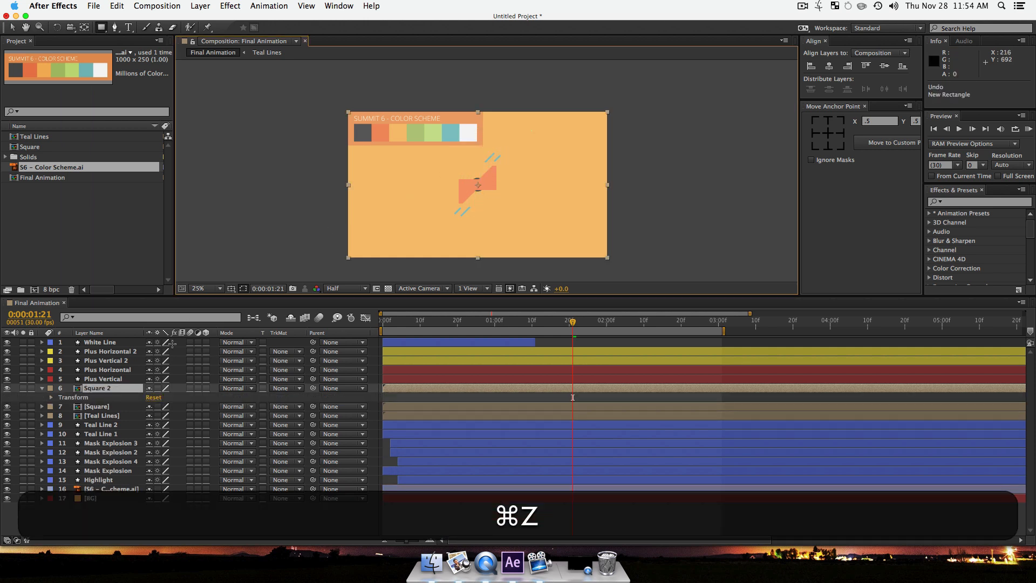
click(150, 515)
mouse_move(536, 207)
mouse_down()
mouse_move(473, 141)
mouse_move(500, 128)
mouse_up()
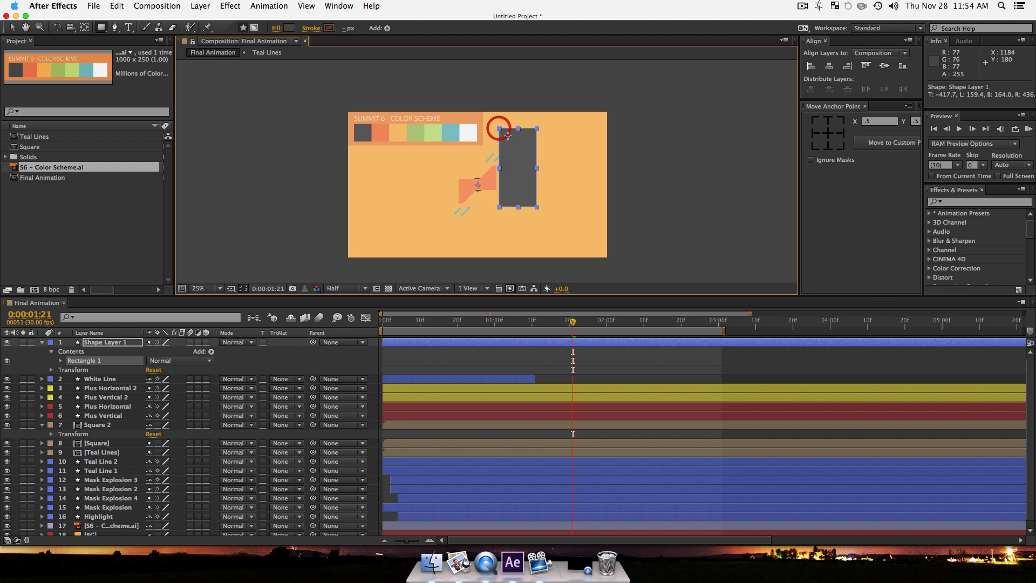
Step: Set the rectangle's fill to a slightly lighter tint of the red sampled from the square
click(283, 32)
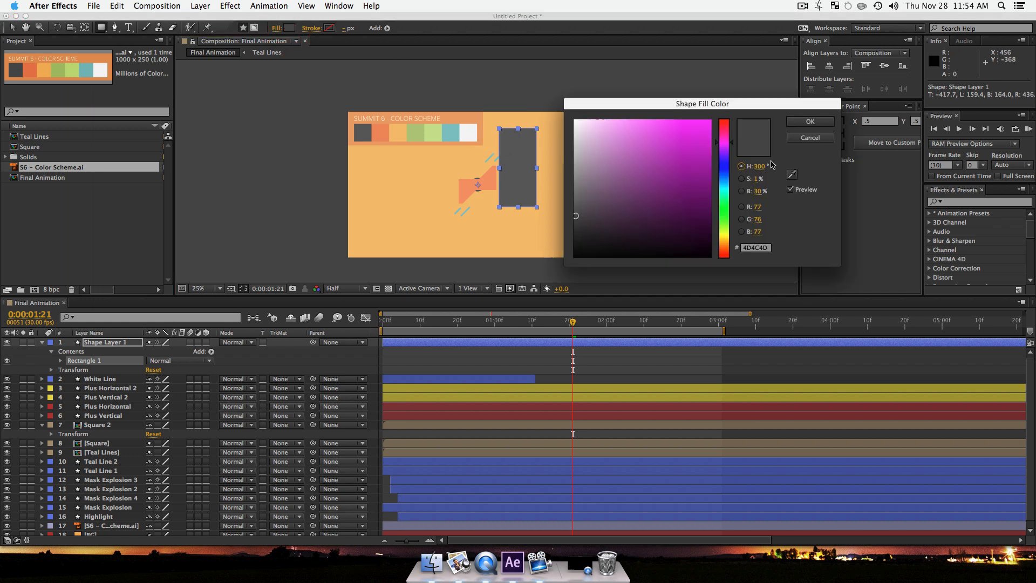
click(789, 176)
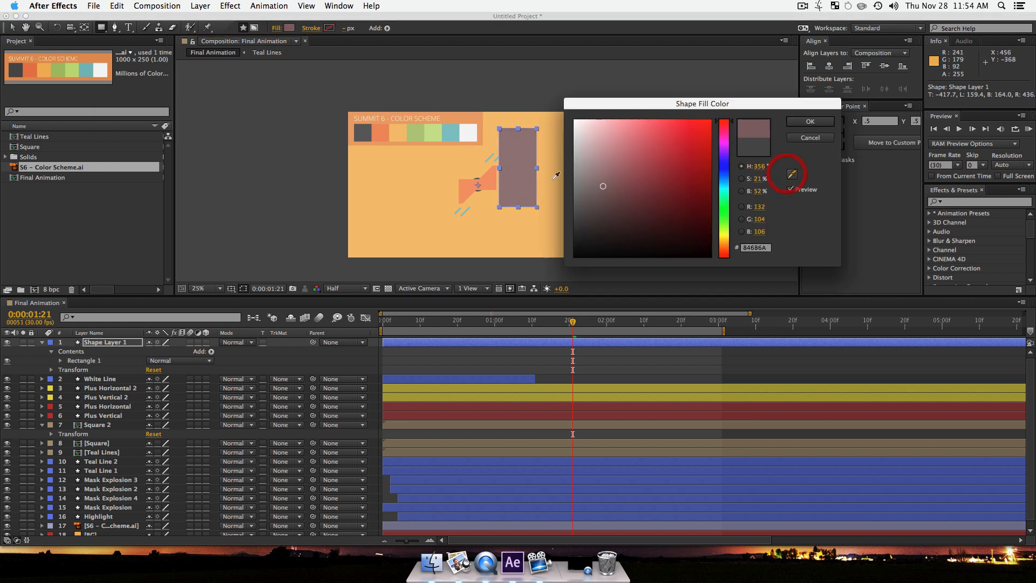
click(489, 179)
drag(664, 135, 643, 135)
click(789, 121)
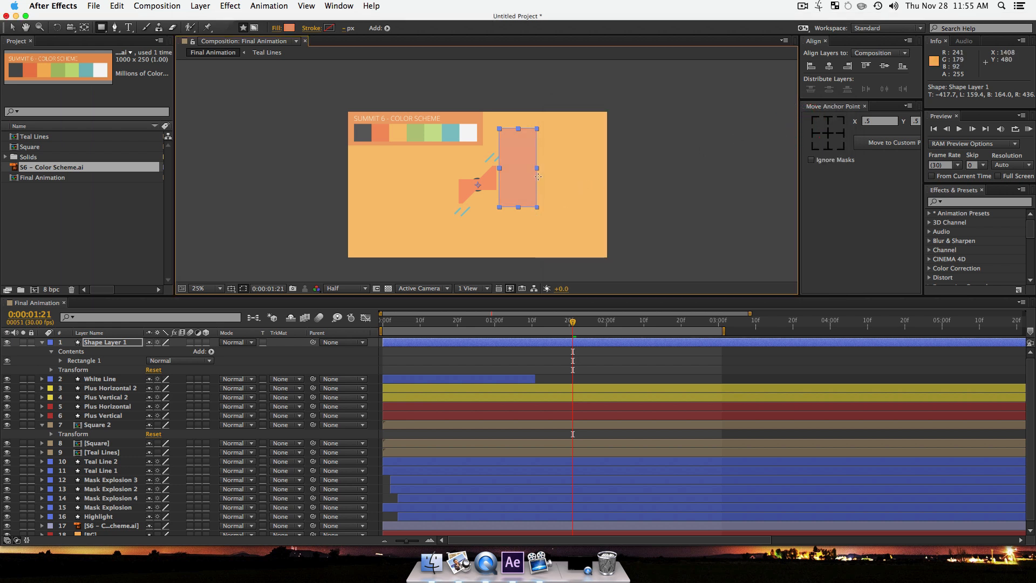
Step: Narrow the rectangle to a thin stripe and rotate it diagonally, parallel to the cut between the red squares
key(v)
drag(538, 170, 522, 171)
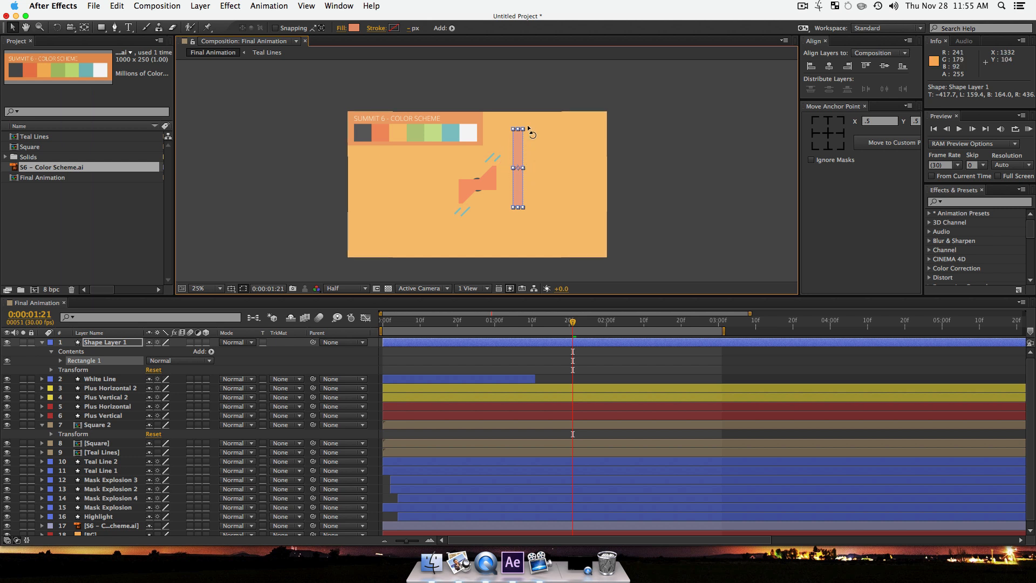
drag(528, 126, 454, 156)
key(v)
Step: Place Shape Layer 1 directly below Square 2 and set its track matte to Alpha Matte "Square 2"
click(123, 344)
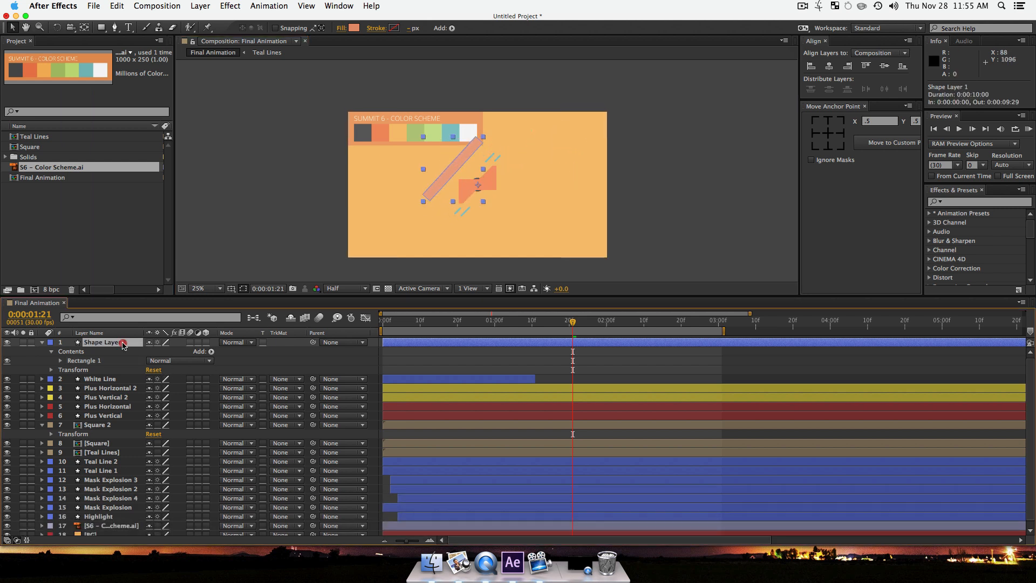
drag(123, 344, 106, 433)
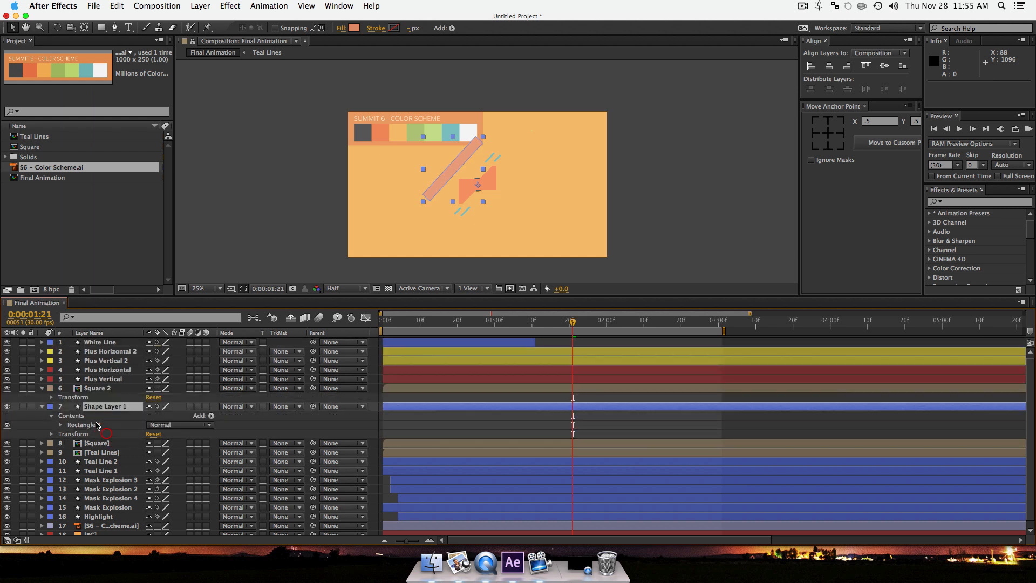
click(300, 406)
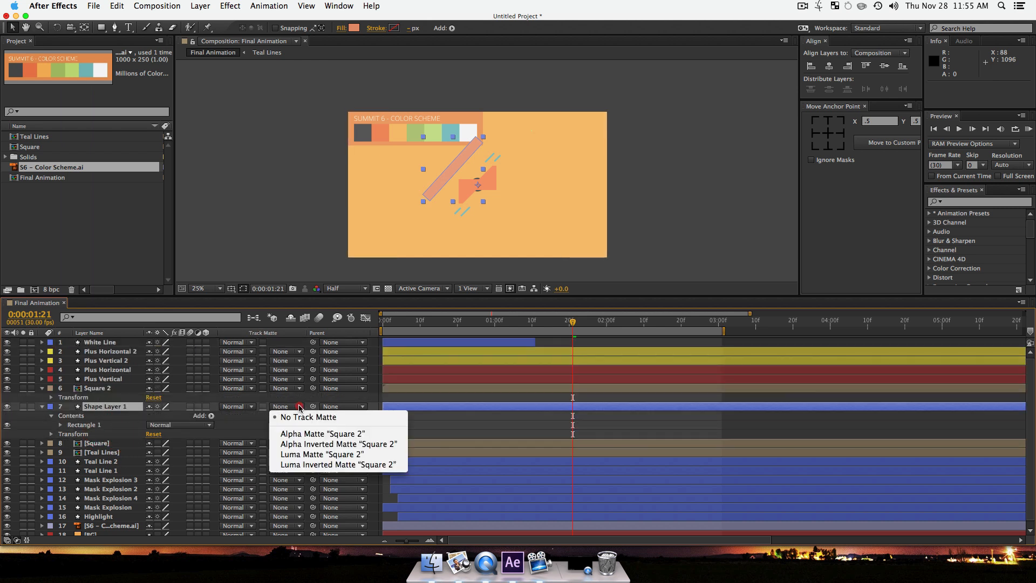
click(312, 433)
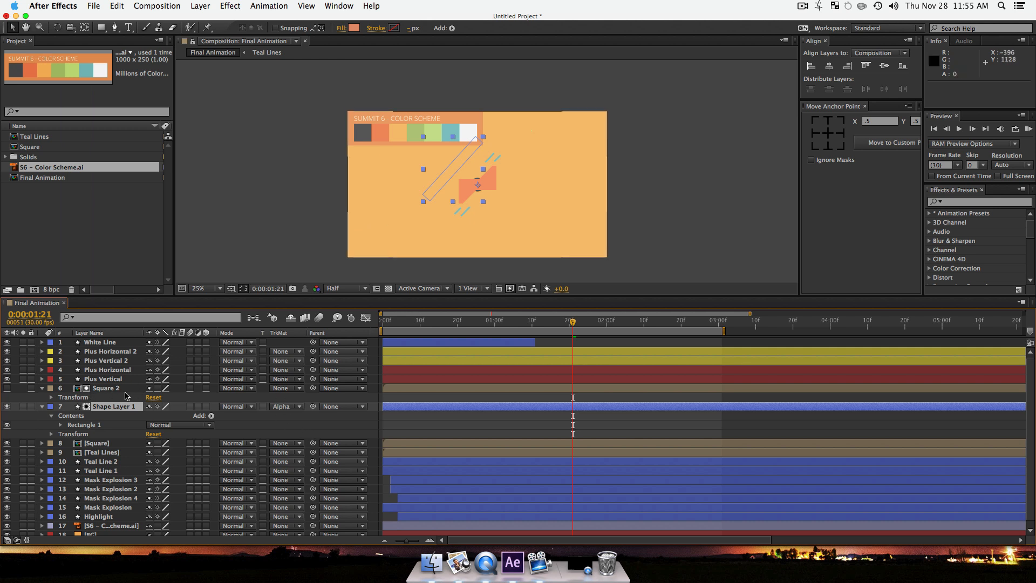
Step: Move the stripe just up and left of the red squares and keyframe its position of 984.0, 512.0 at 0:00:01:21
mouse_move(438, 184)
mouse_down()
mouse_move(487, 202)
mouse_move(448, 203)
mouse_move(492, 211)
mouse_move(451, 185)
mouse_up()
drag(450, 183, 449, 182)
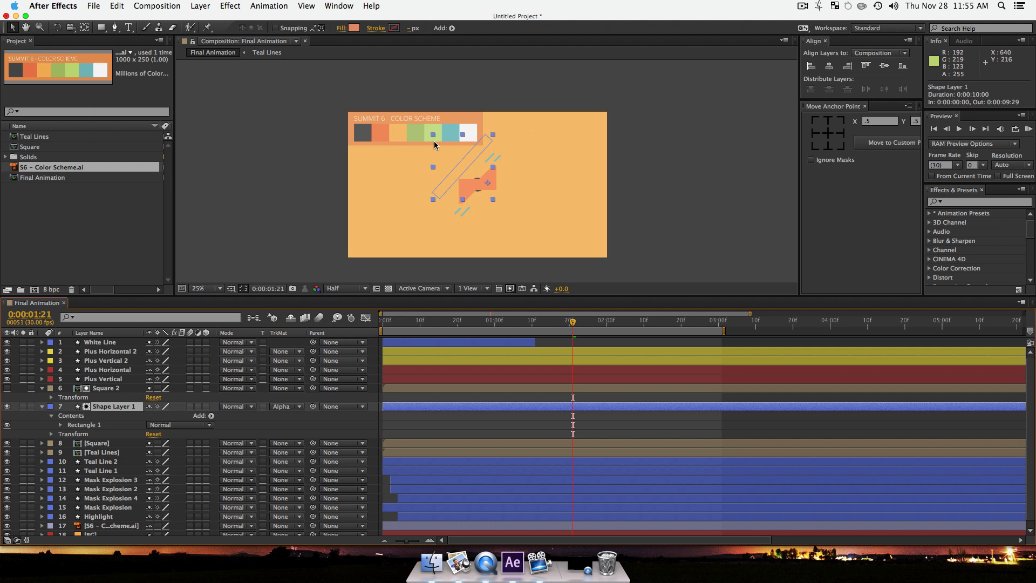
drag(473, 159, 467, 158)
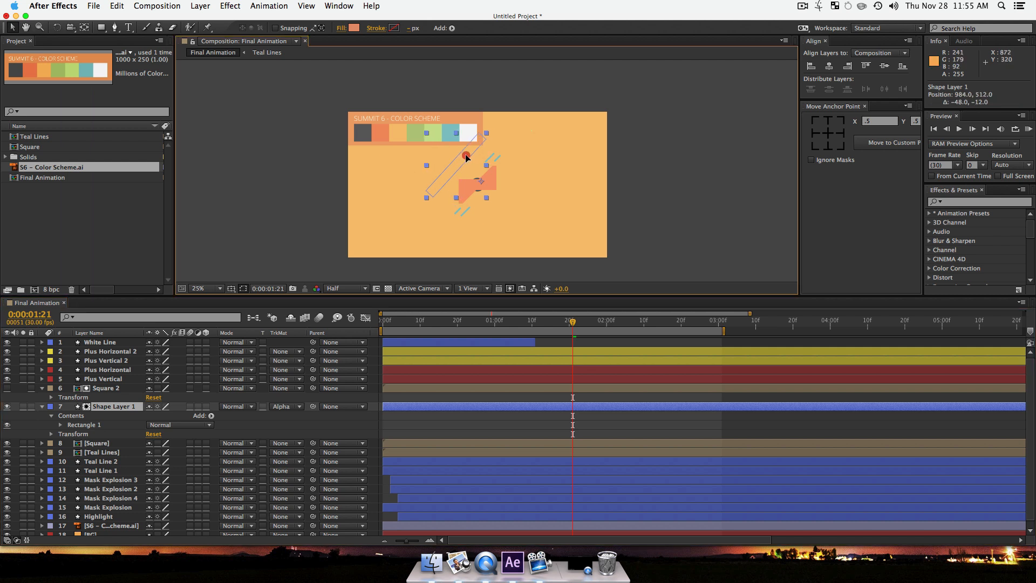
click(124, 408)
key(p)
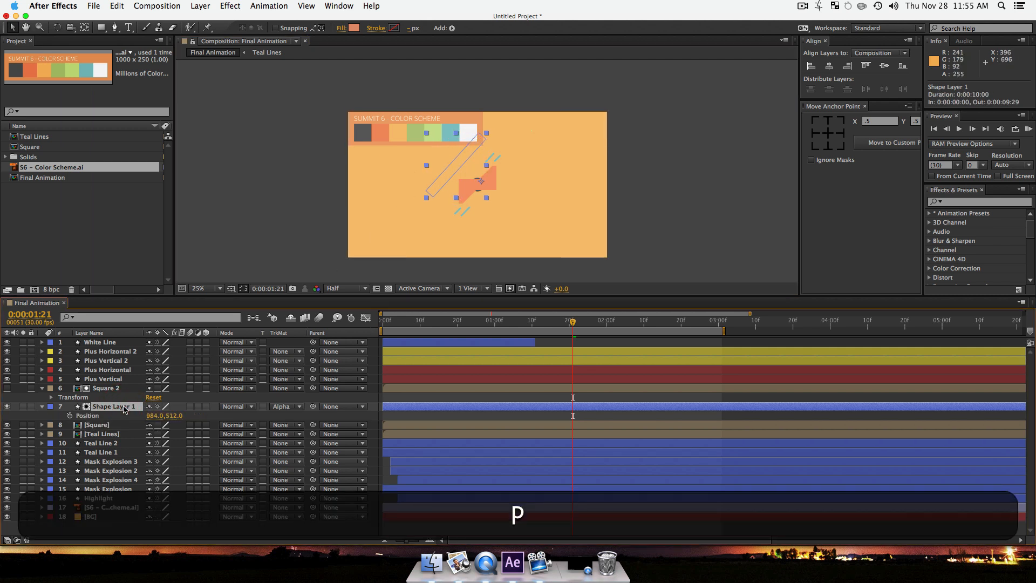
click(70, 415)
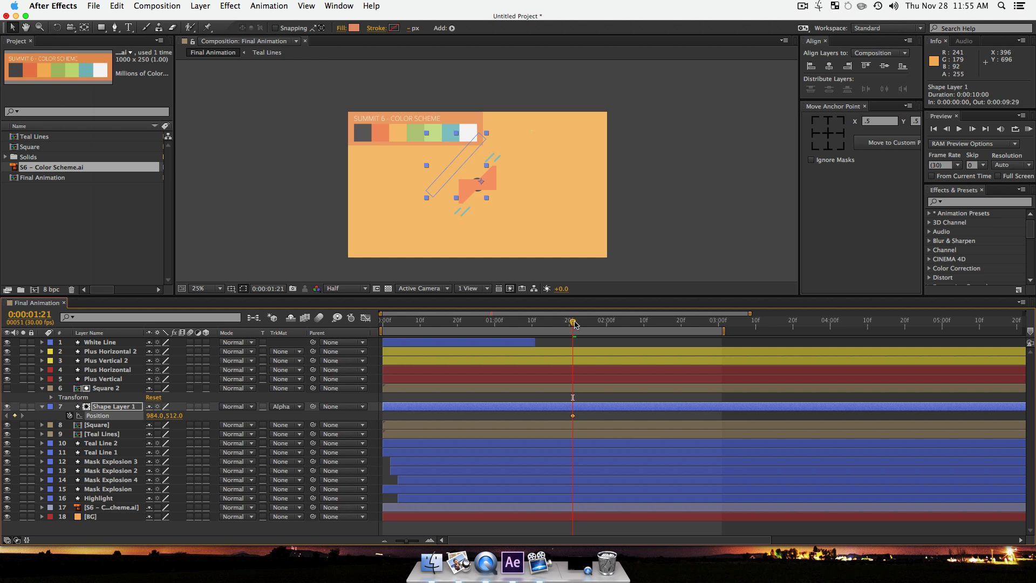
Step: At 0:00:02:00, move the stripe down and right across the squares to position 1321.0, 736.0
drag(574, 324, 607, 323)
drag(154, 415, 265, 422)
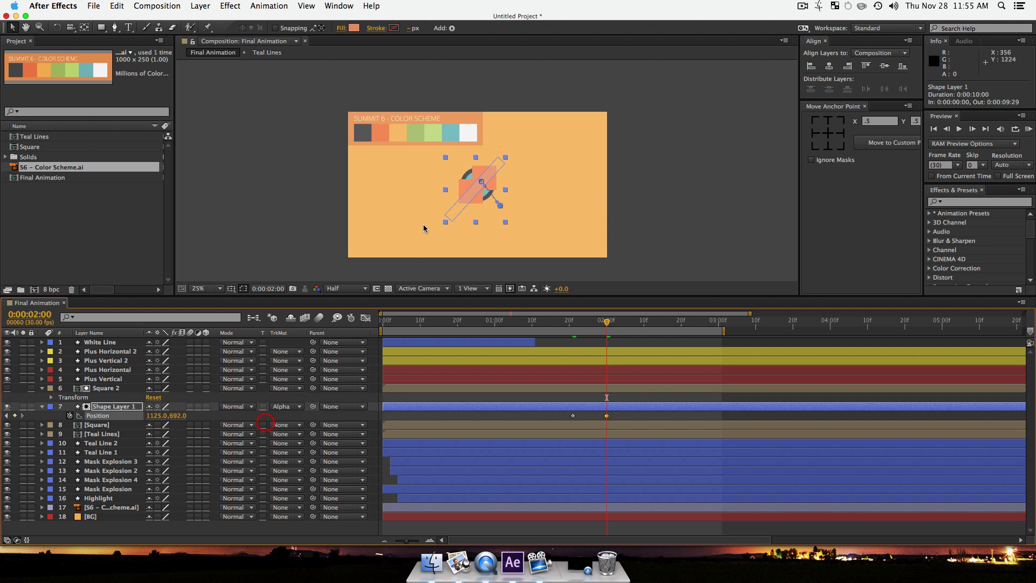
drag(475, 189, 501, 195)
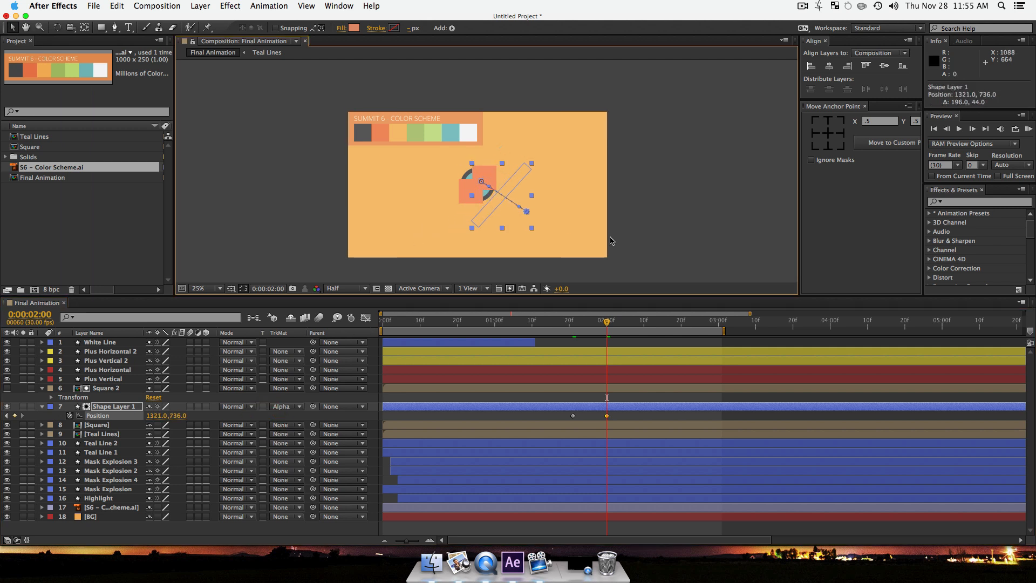
Step: Apply Easy Ease to both of the stripe's position keyframes and preview the movement from 0:00:01:19
drag(599, 323, 564, 328)
drag(614, 416, 561, 412)
key(F9)
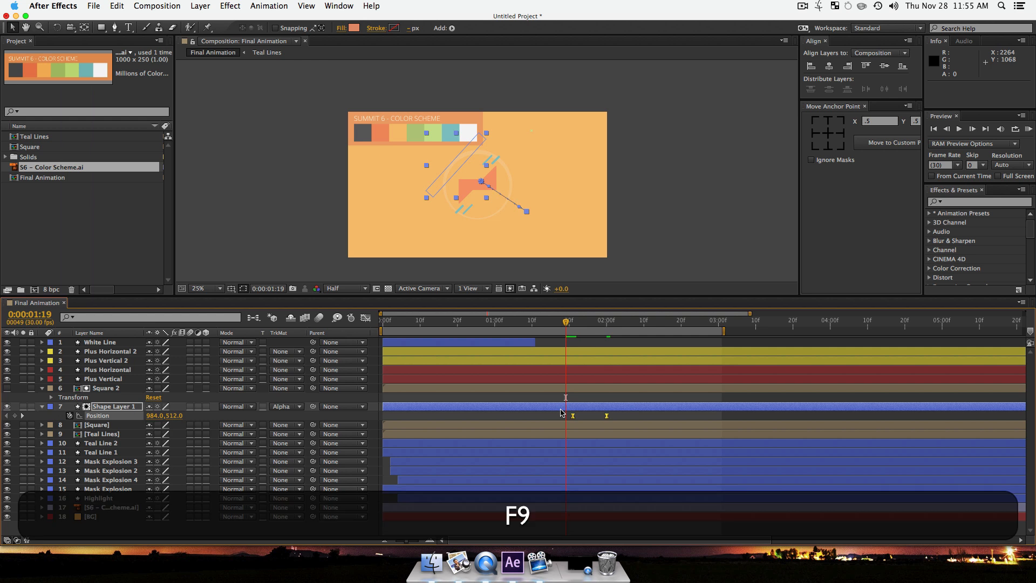
key(space)
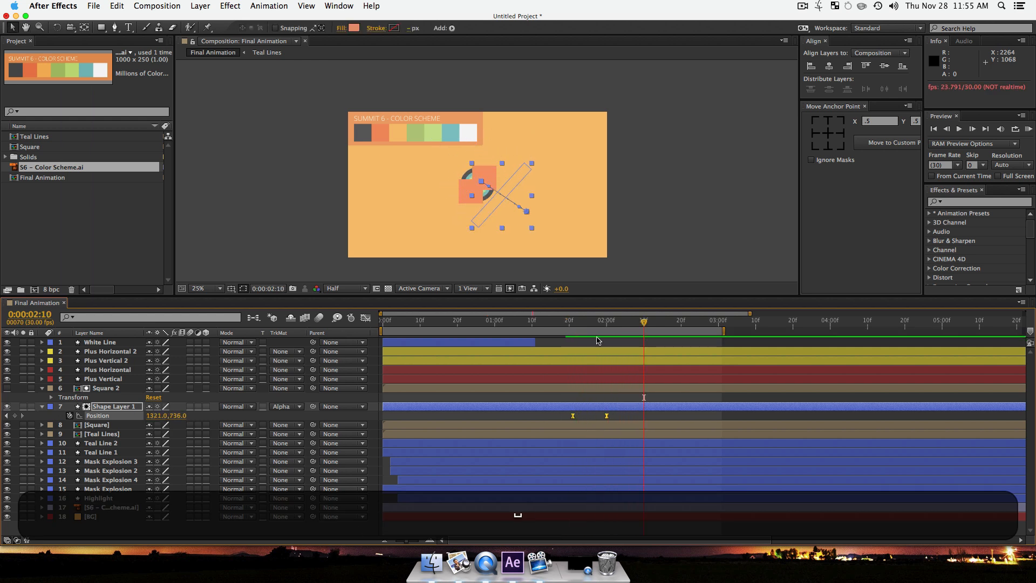
key(space)
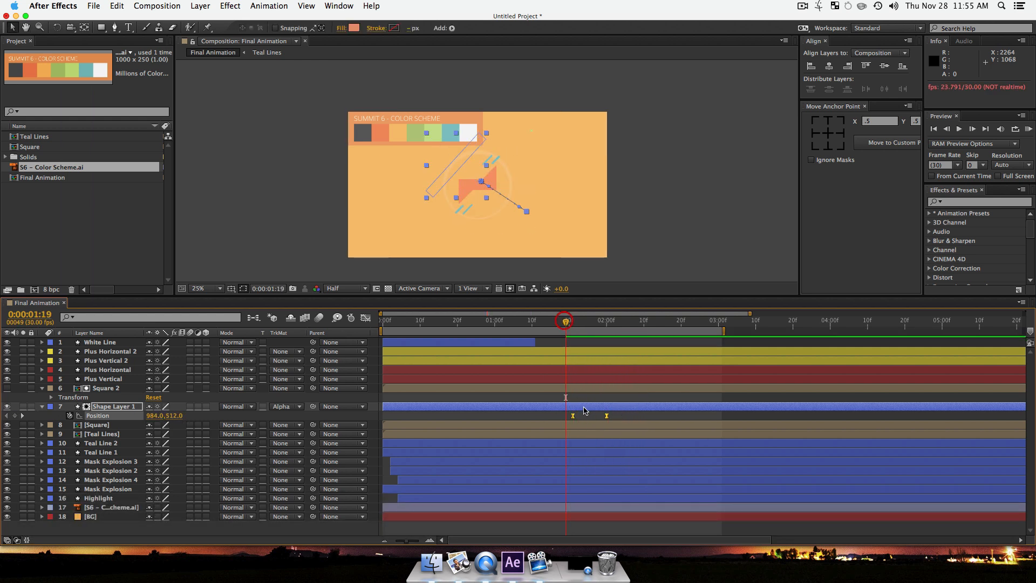
Step: Spread the stripe's position keyframes slightly, with the first one earlier and the last at 0:00:02:02, and preview the slower sweep
drag(571, 417, 614, 416)
click(628, 419)
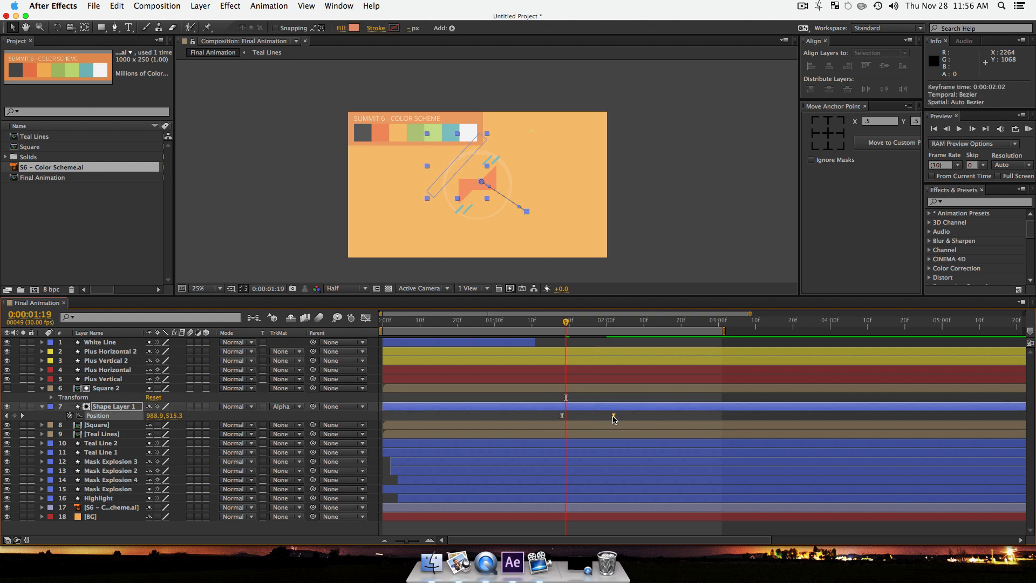
key(space)
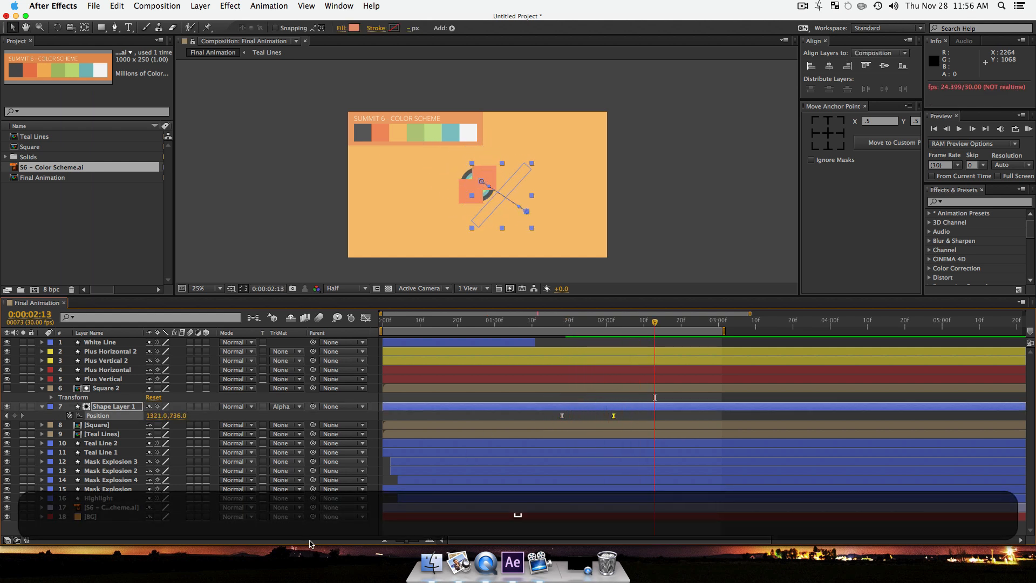
click(311, 536)
Step: Review the stripe's sweep across the squares from 0:00:01:10, stopping at 0:00:01:26, and switch to QuickTime Player
drag(588, 323, 530, 332)
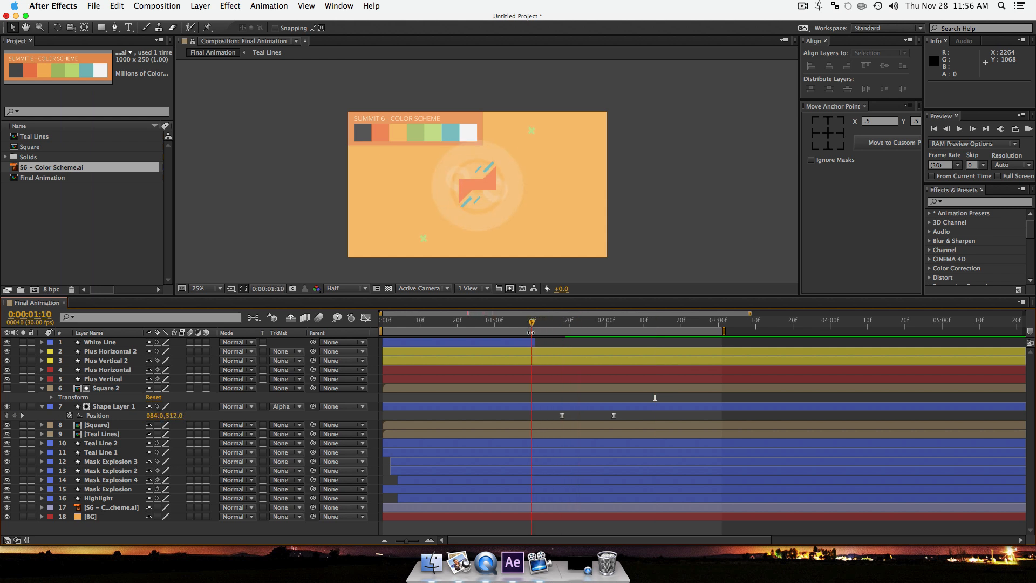
key(space)
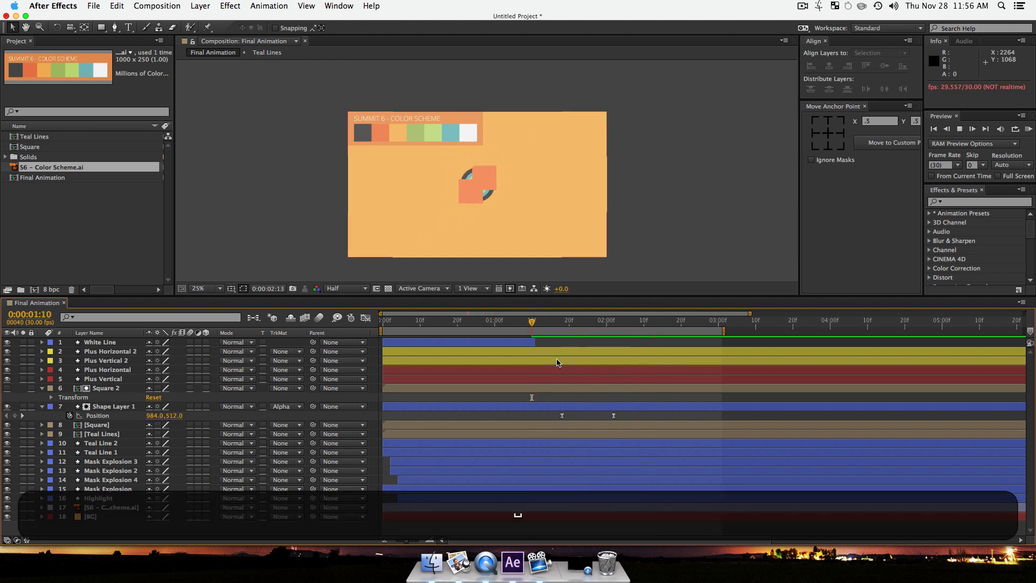
key(space)
drag(563, 322, 584, 350)
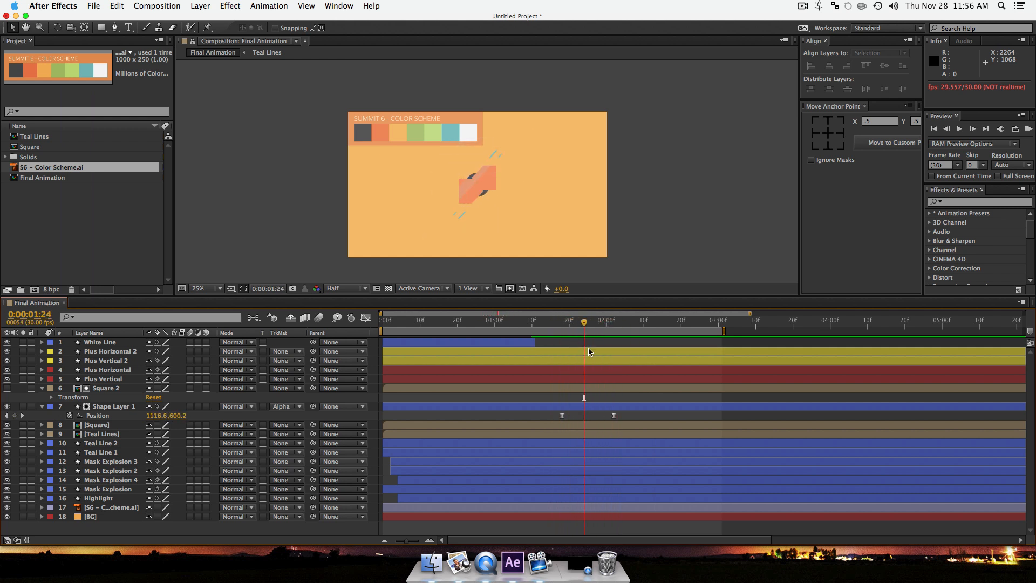
drag(584, 320, 592, 340)
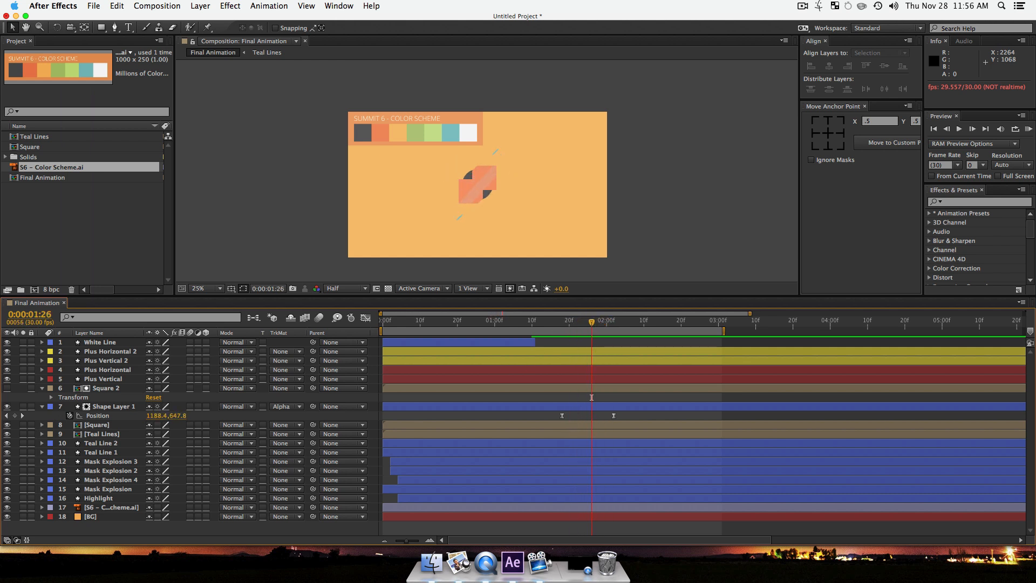
key(super+Tab)
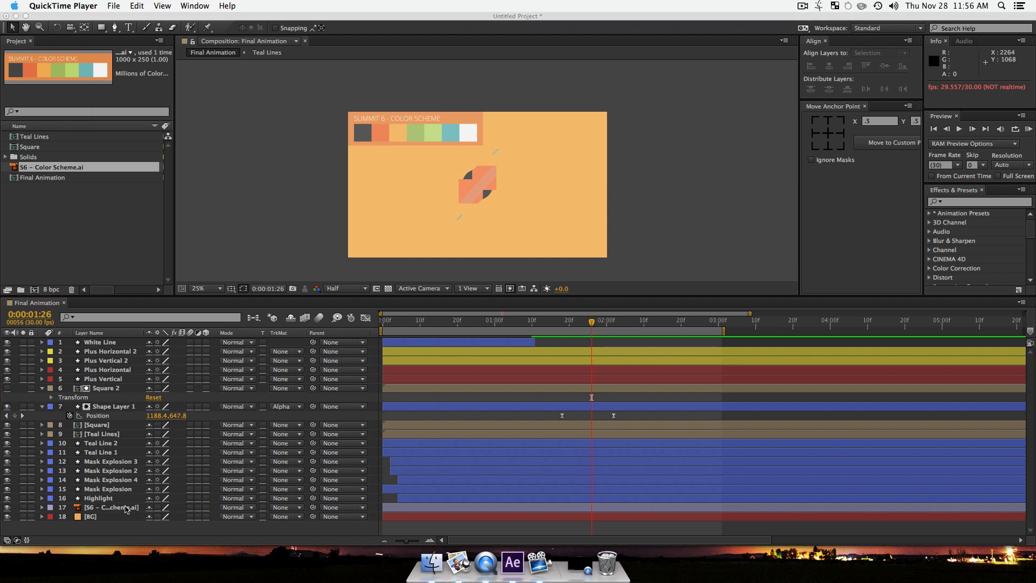
Step: Back in After Effects, select all layers from Highlight up to White Line and collapse their revealed properties
click(124, 507)
click(102, 497)
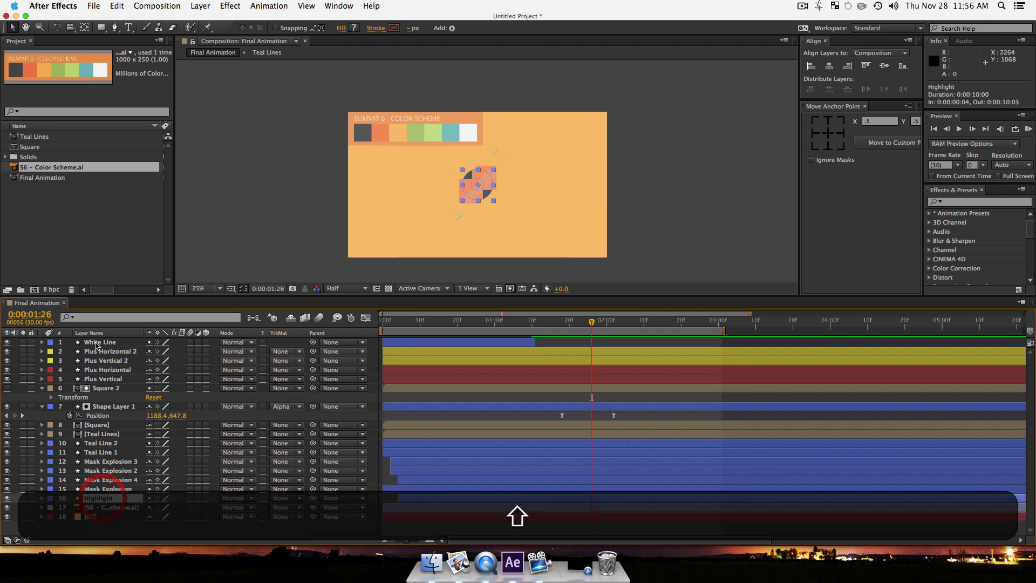
shift+click(99, 342)
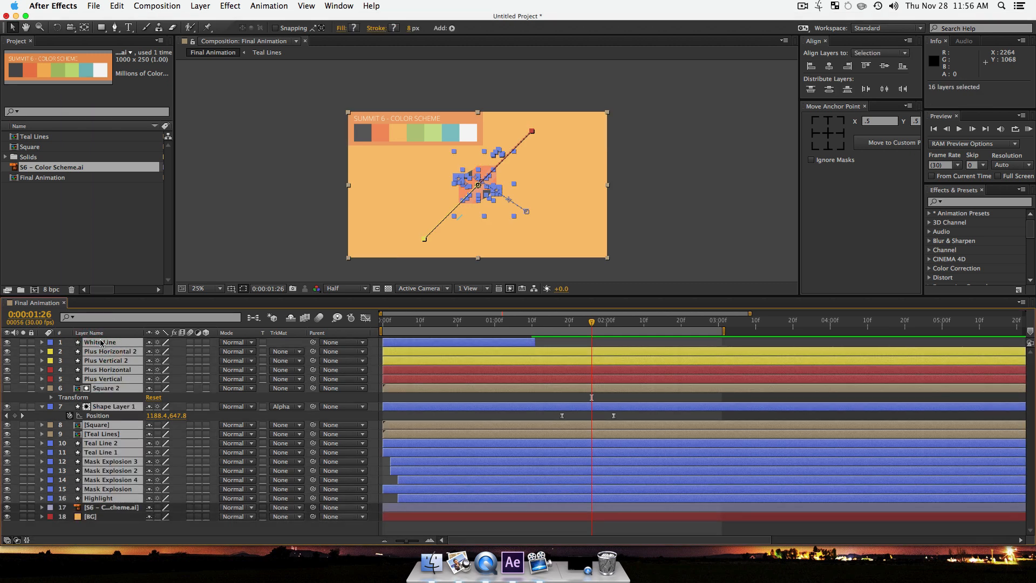
key(u)
key(u)
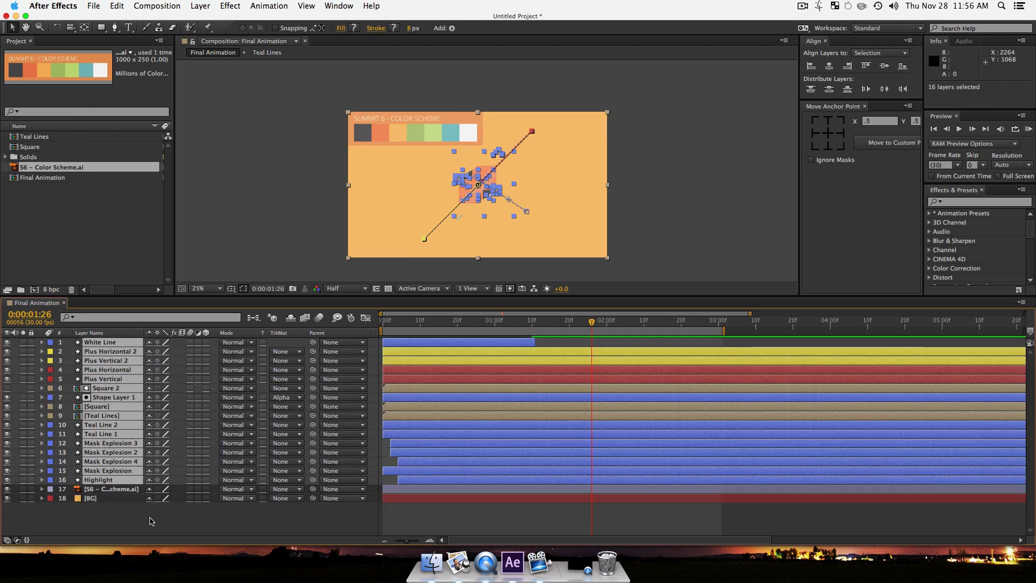
Step: Find the Drop Shadow effect and apply it to the pre-composed Square layer
click(148, 518)
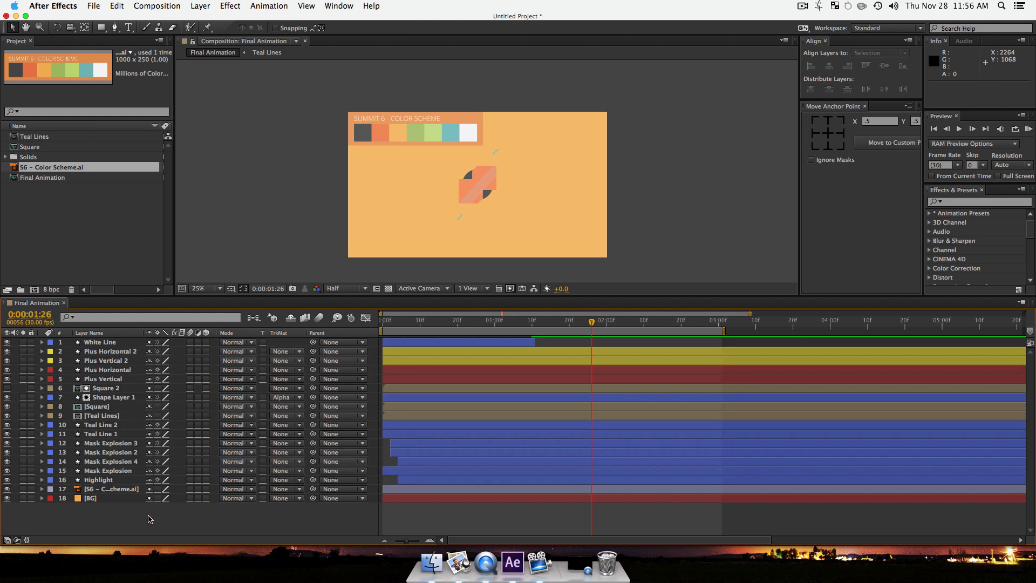
click(972, 203)
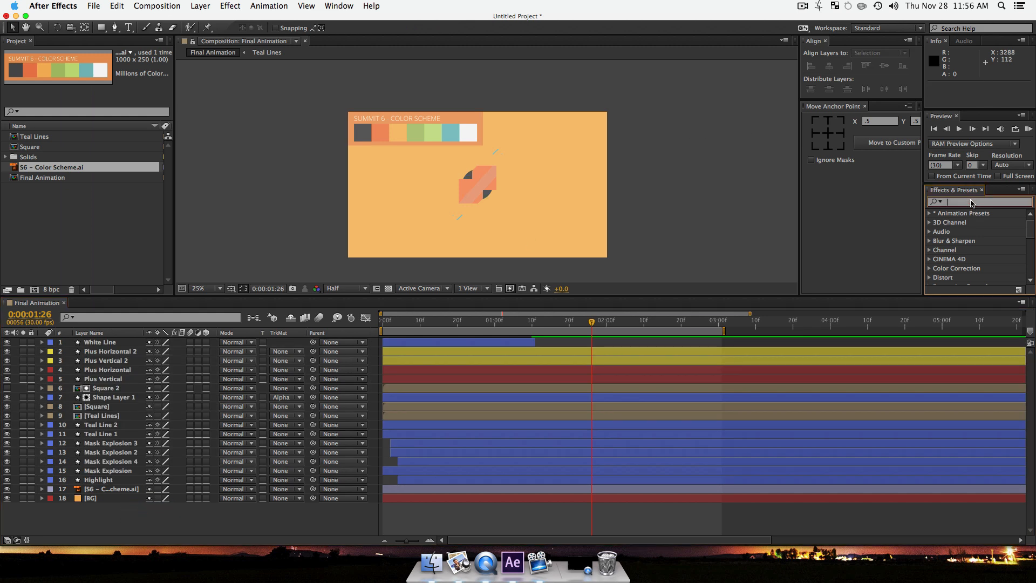
text(drop sh)
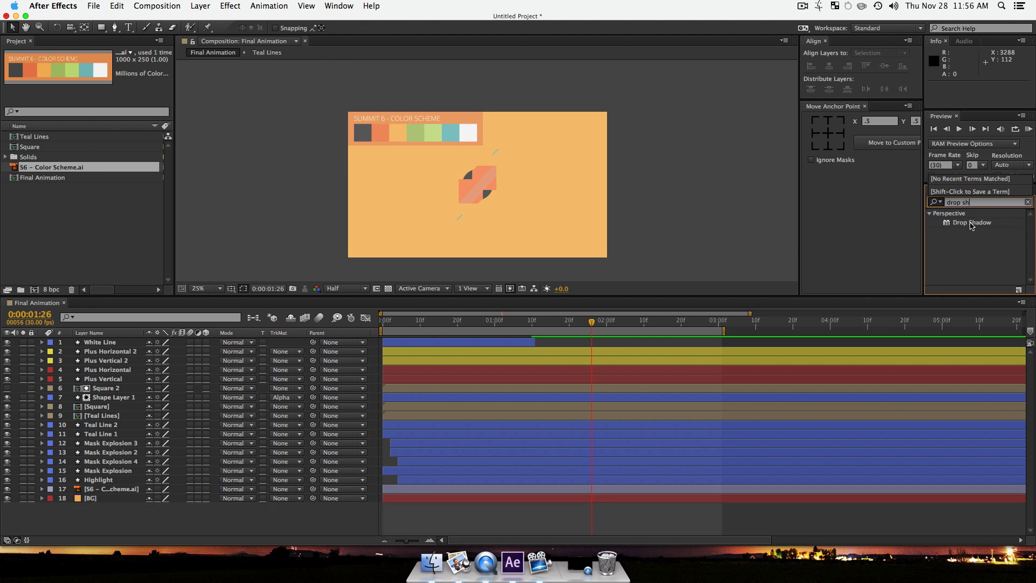
drag(971, 226, 375, 447)
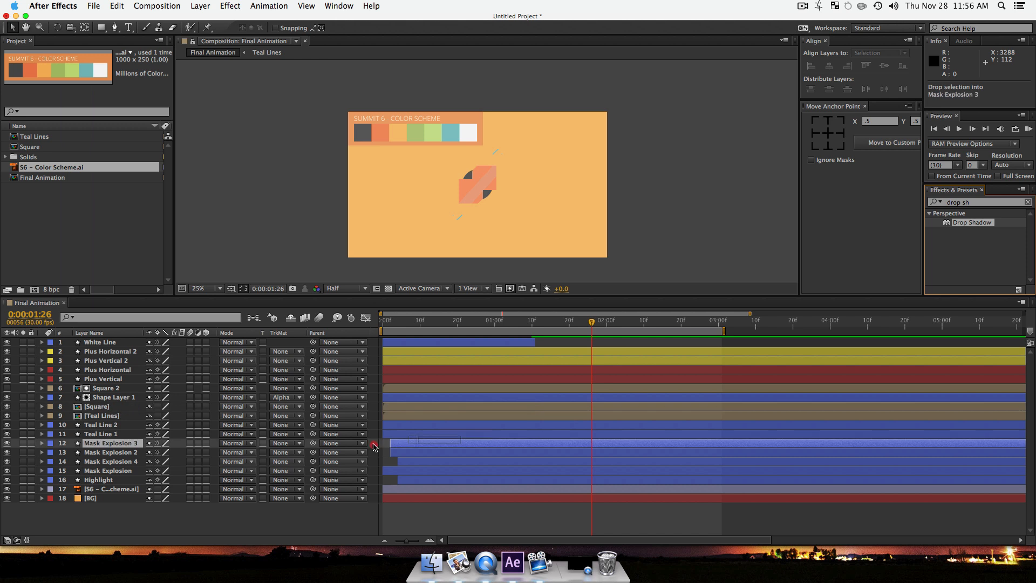
drag(104, 445, 96, 410)
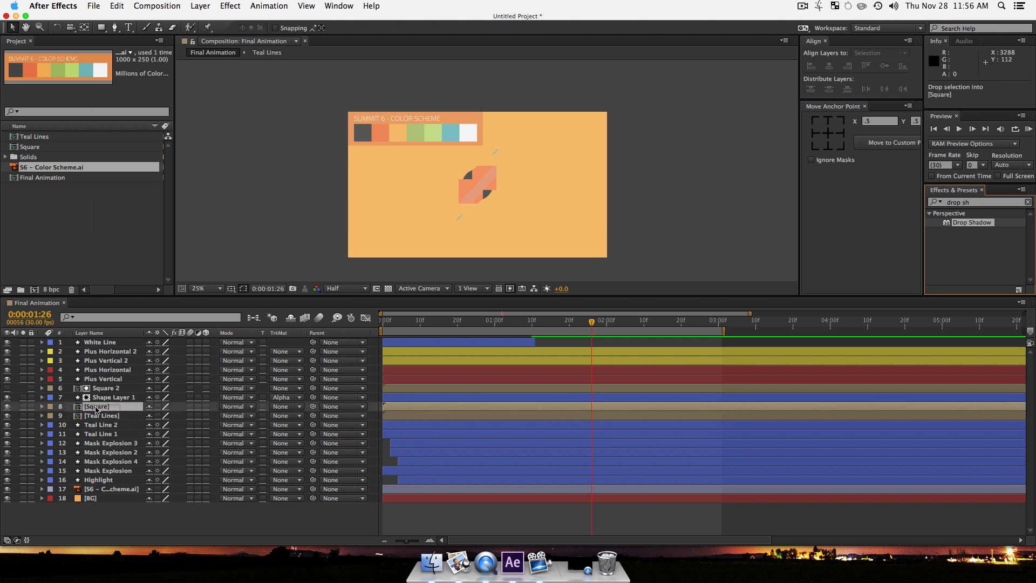
drag(96, 409, 96, 410)
Step: Set the Square's shadow color by sampling the dark grey of the circle behind the squares
key(z)
click(493, 192)
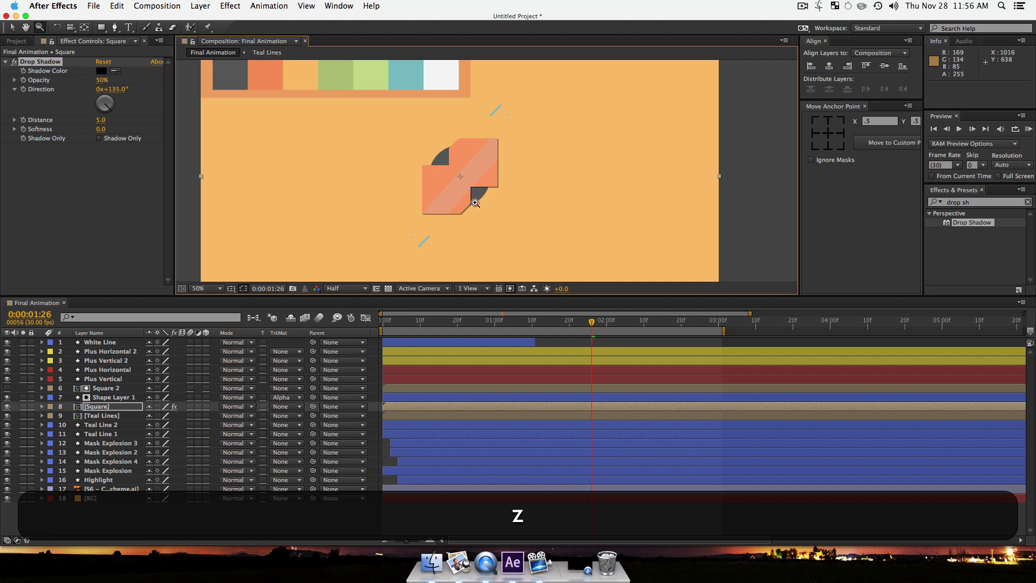
click(475, 203)
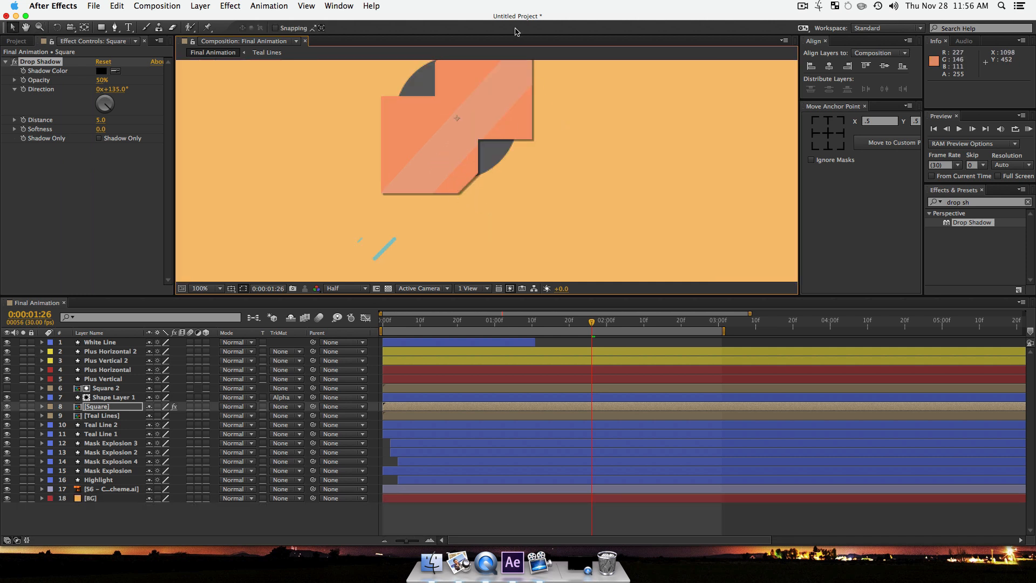
drag(277, 120, 412, 215)
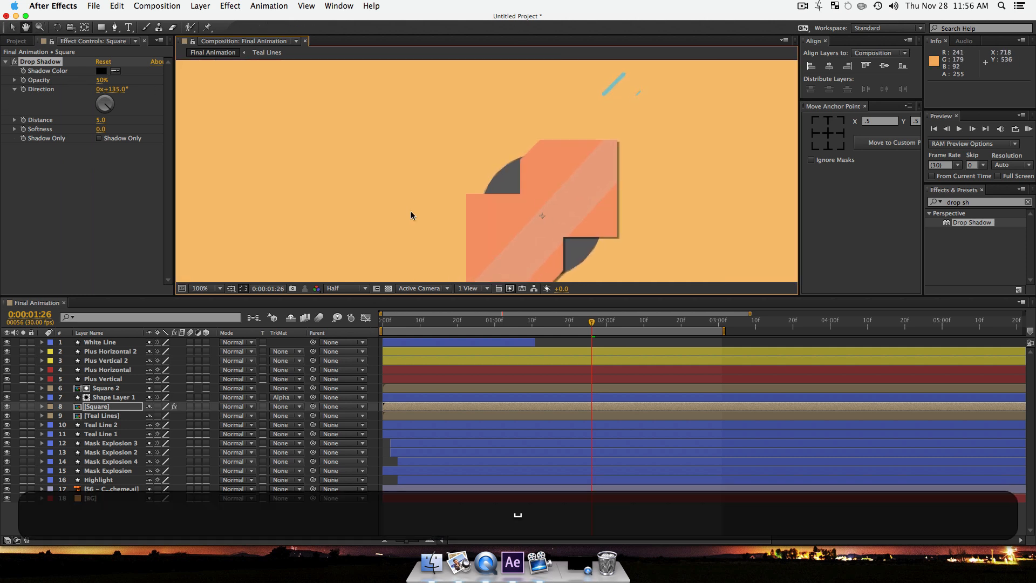
key(z)
click(116, 71)
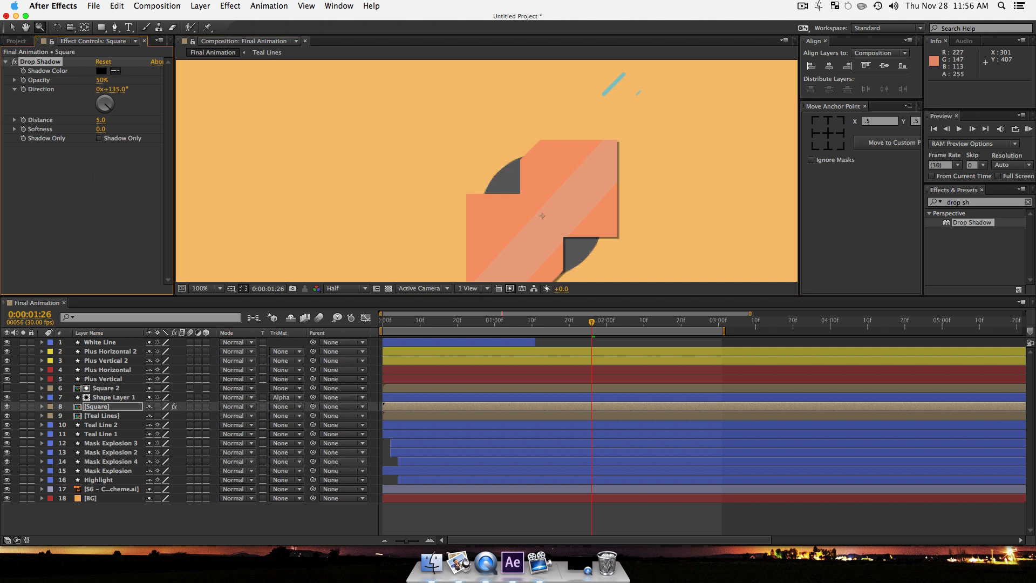
click(507, 179)
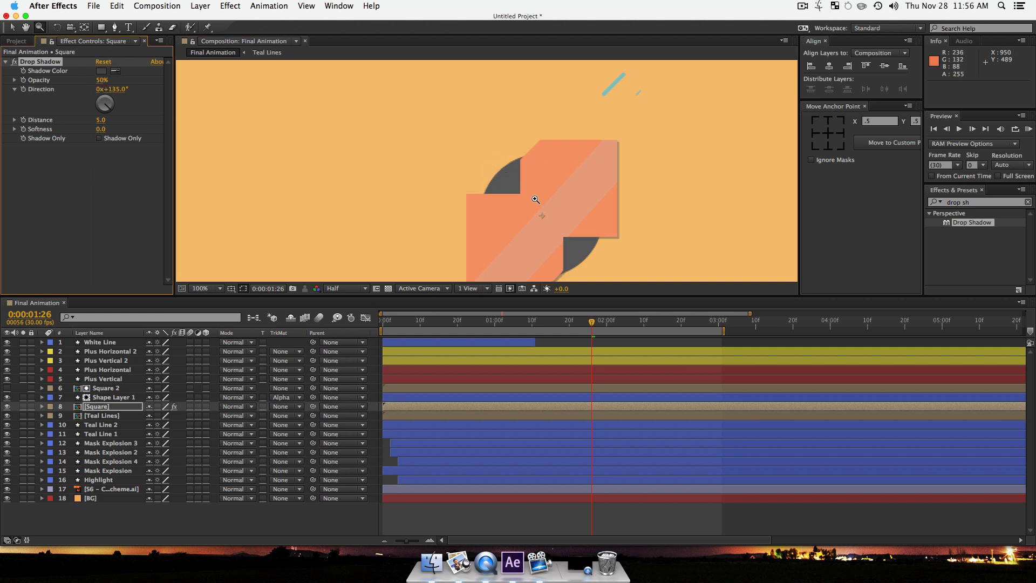
Step: Set the Square's drop shadow opacity to 66% and its distance to 9
key(space)
drag(528, 200, 502, 76)
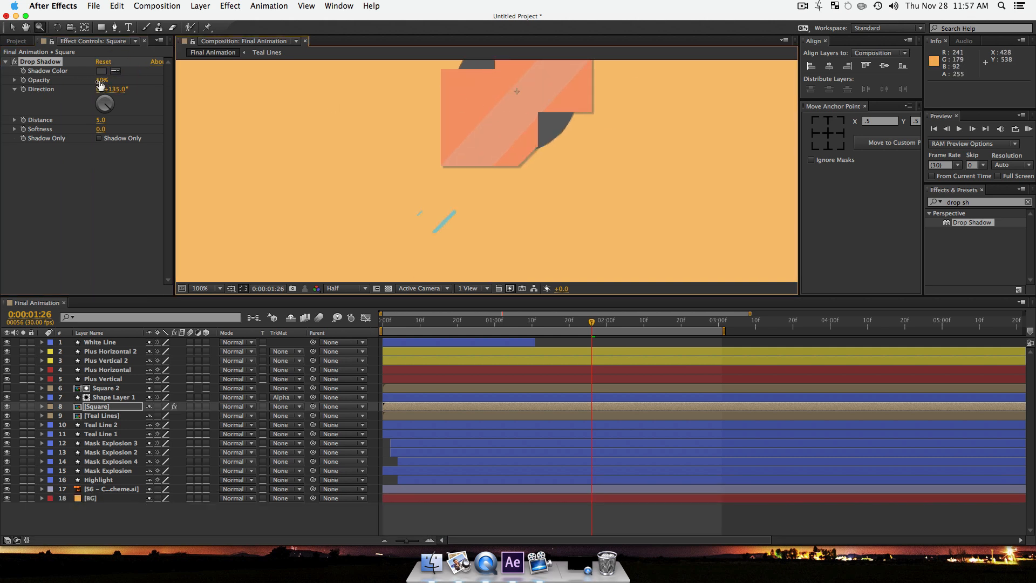
drag(100, 81, 103, 81)
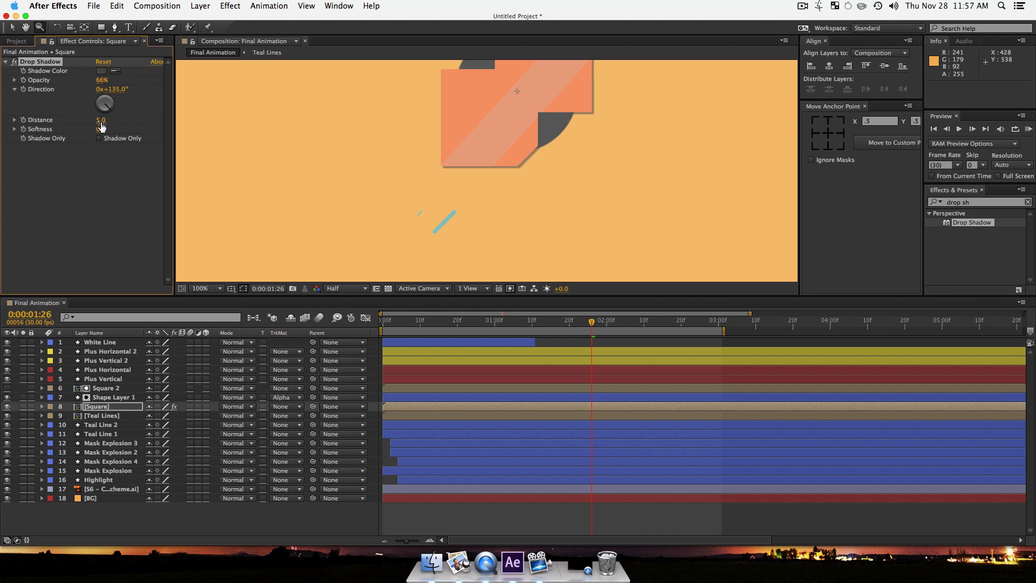
drag(105, 120, 102, 120)
text(9)
key(Return)
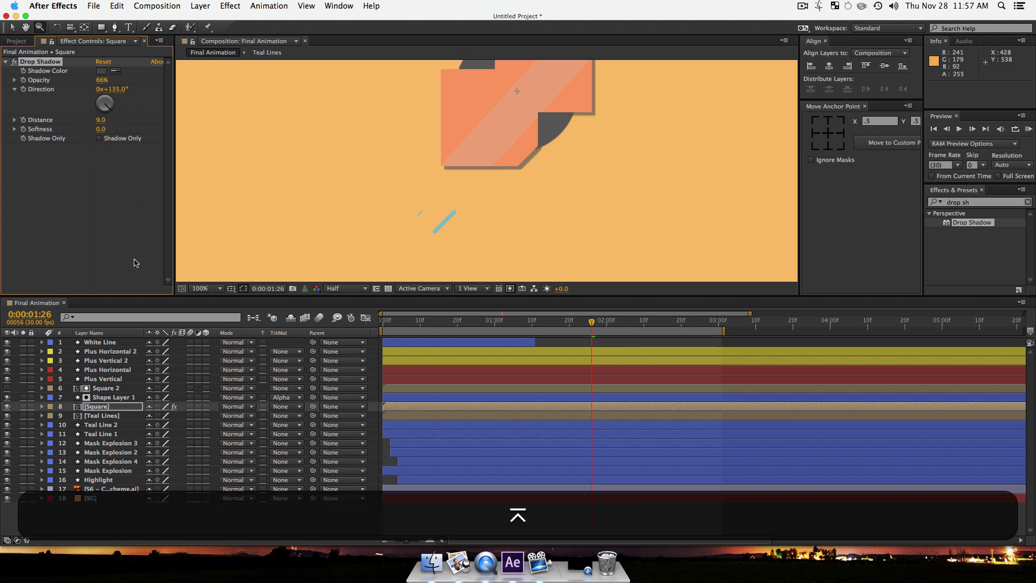
Step: Examine the shadow on the whole square shape and scrub the animation back to 0:00:00:20
alt+click(495, 221)
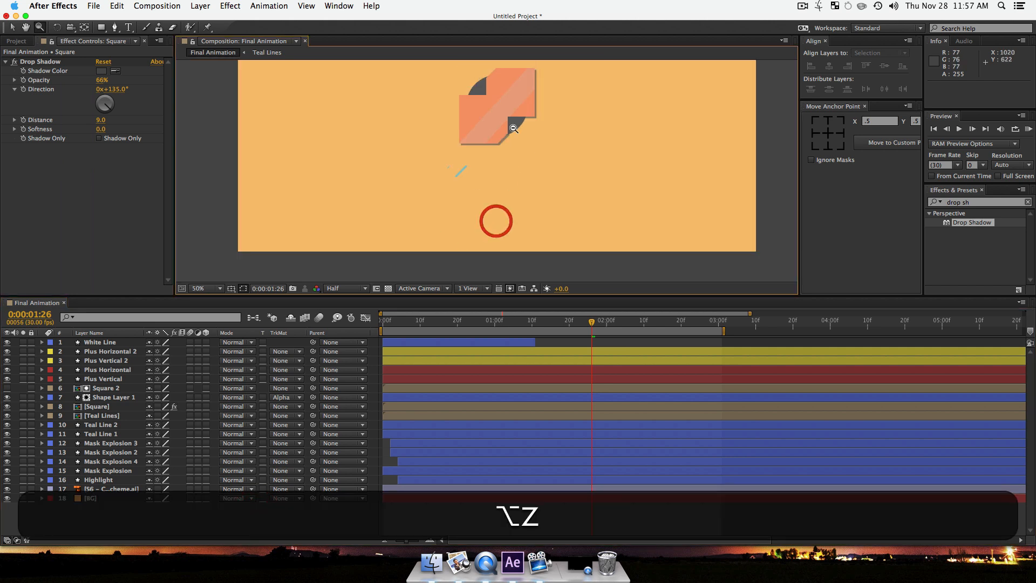
alt+click(513, 129)
key(alt+space)
drag(510, 139, 527, 169)
key(z)
click(496, 185)
key(v)
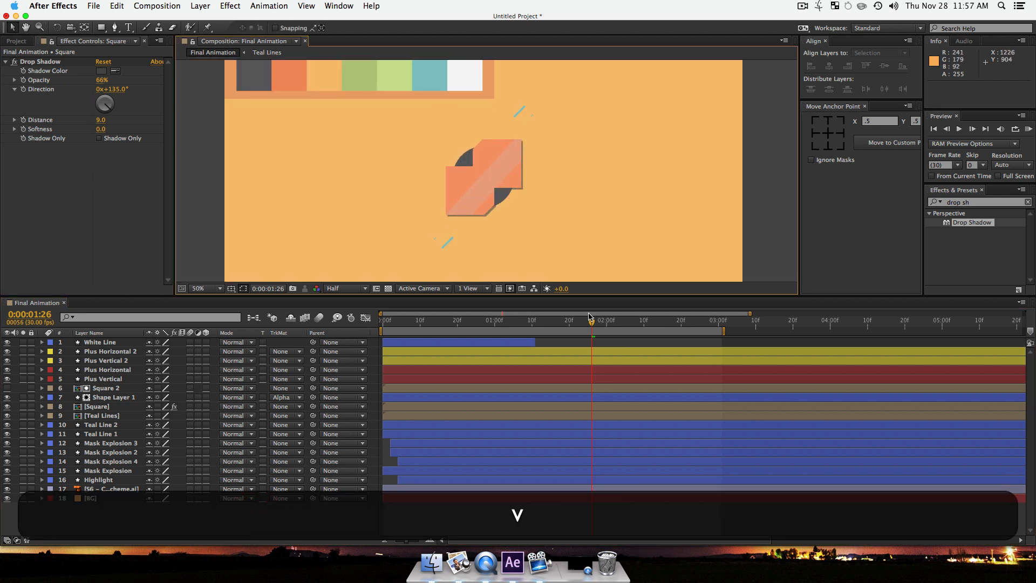
drag(589, 317, 457, 344)
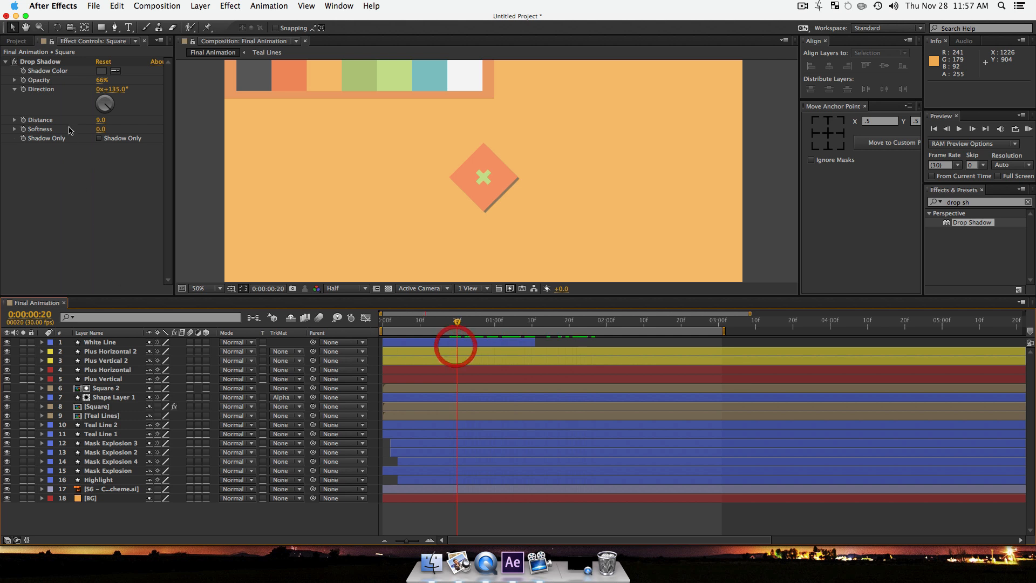
Step: Copy the Square layer's Drop Shadow effect and move the current time to 0:00:01:04, where the two plus signs are apart
click(39, 63)
key(super+c)
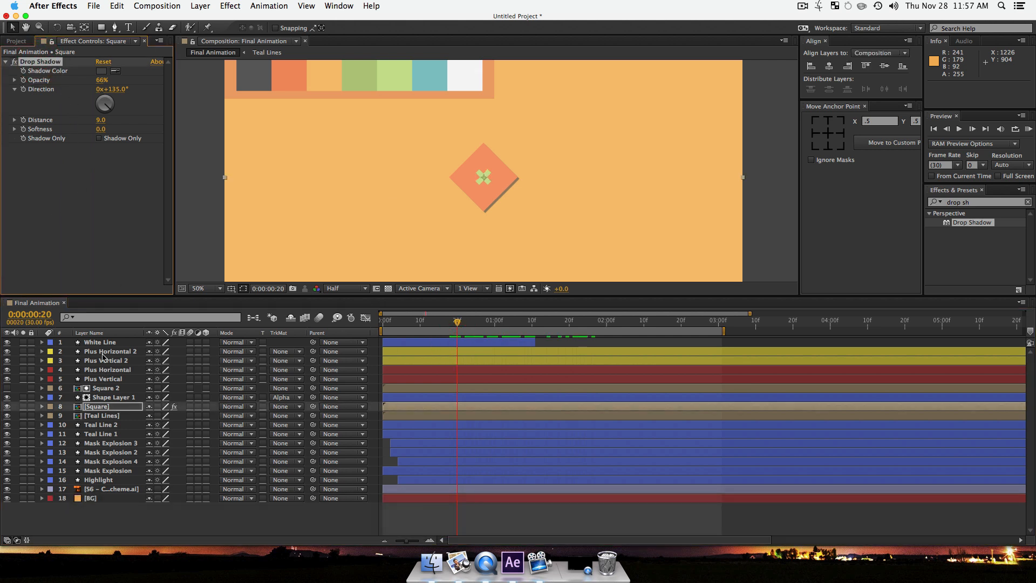
click(103, 379)
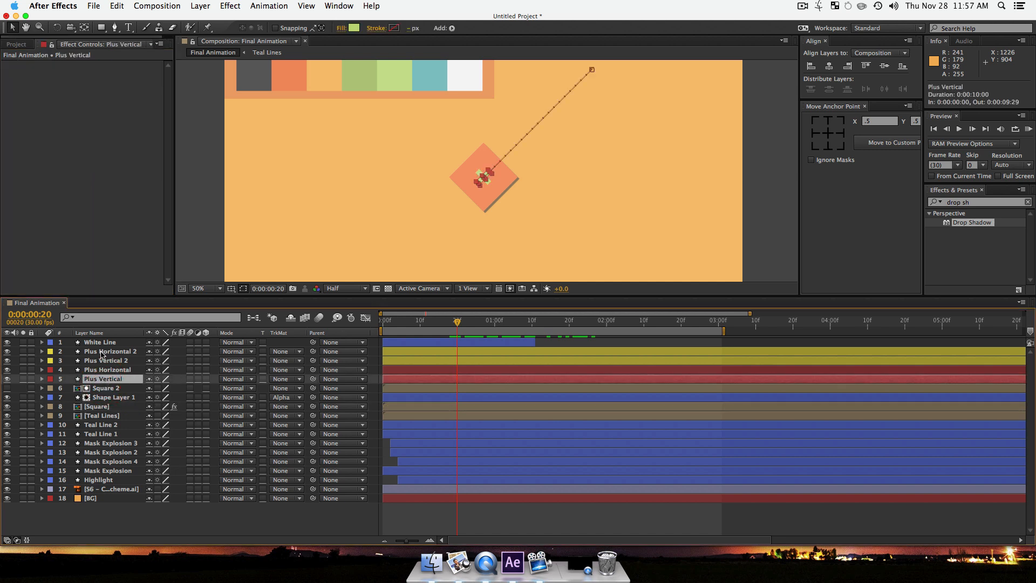
shift+click(105, 353)
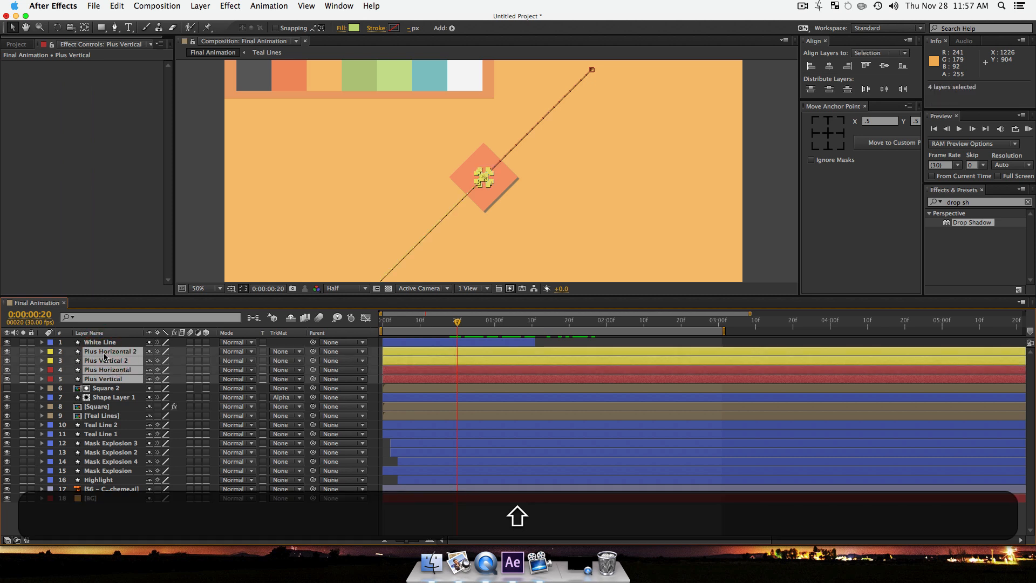
click(101, 520)
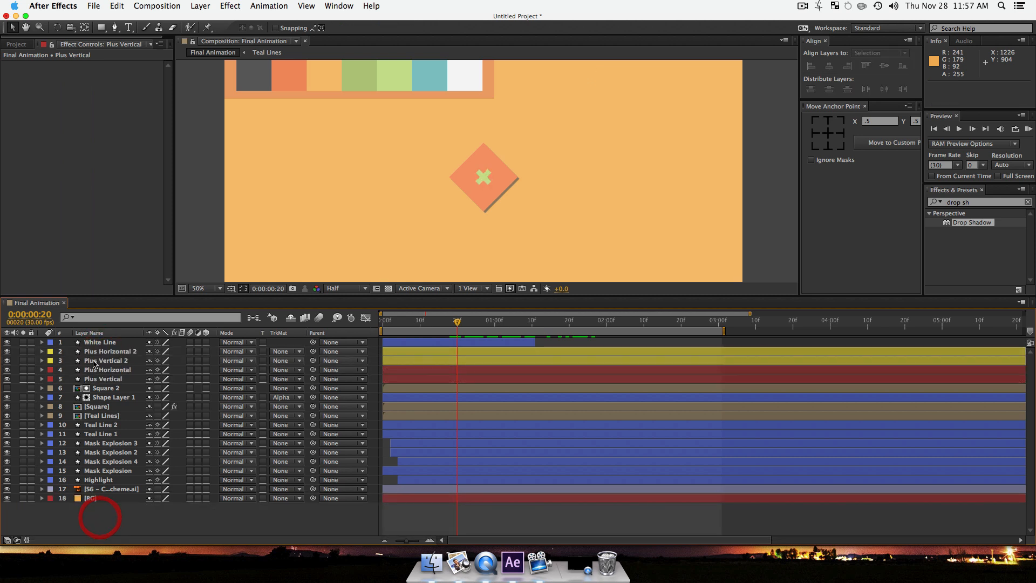
click(103, 360)
shift+click(97, 354)
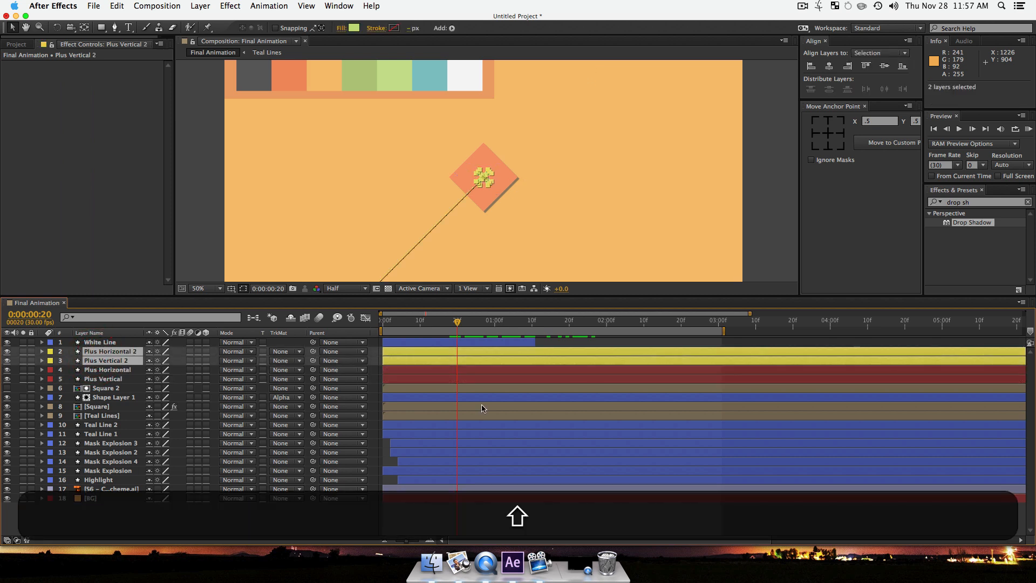
mouse_move(495, 322)
mouse_down()
mouse_move(520, 327)
mouse_move(509, 327)
mouse_up()
click(319, 514)
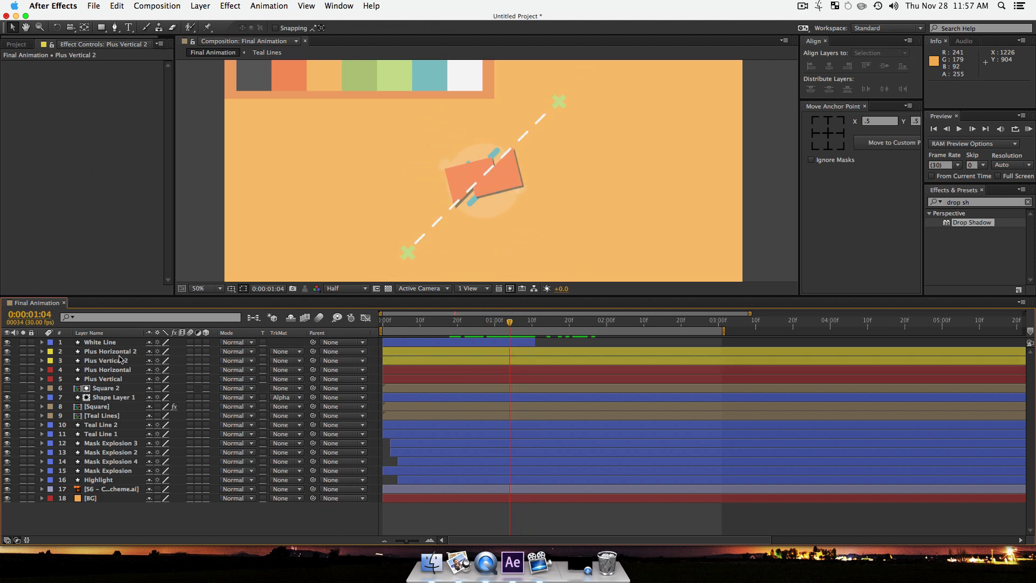
Step: Try pasting the Drop Shadow directly onto the Plus Horizontal 2 and Plus Vertical 2 layers, then undo the paste
click(110, 351)
shift+click(108, 360)
key(super+v)
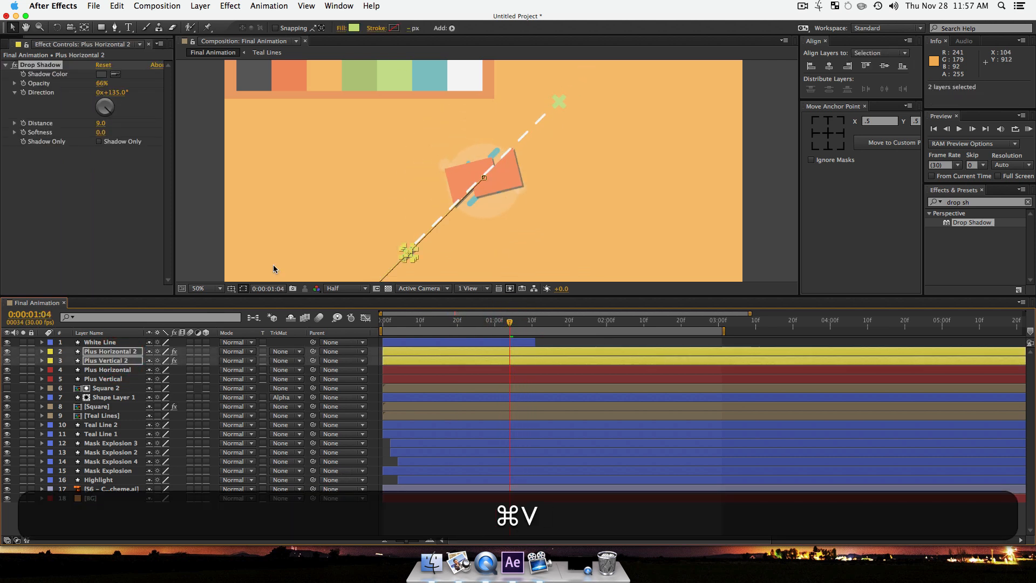
key(super+z)
key(z)
click(358, 258)
click(467, 180)
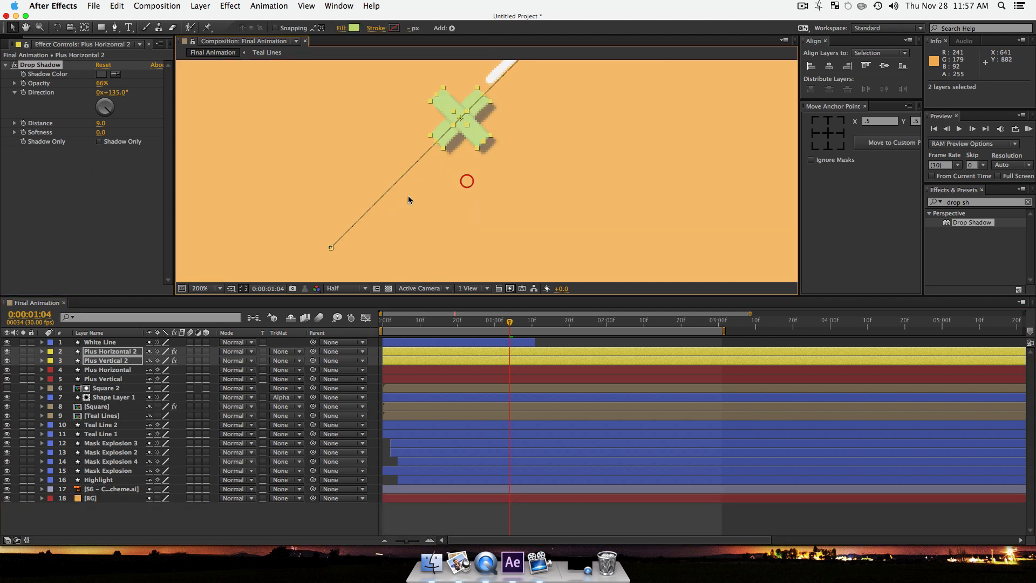
click(263, 518)
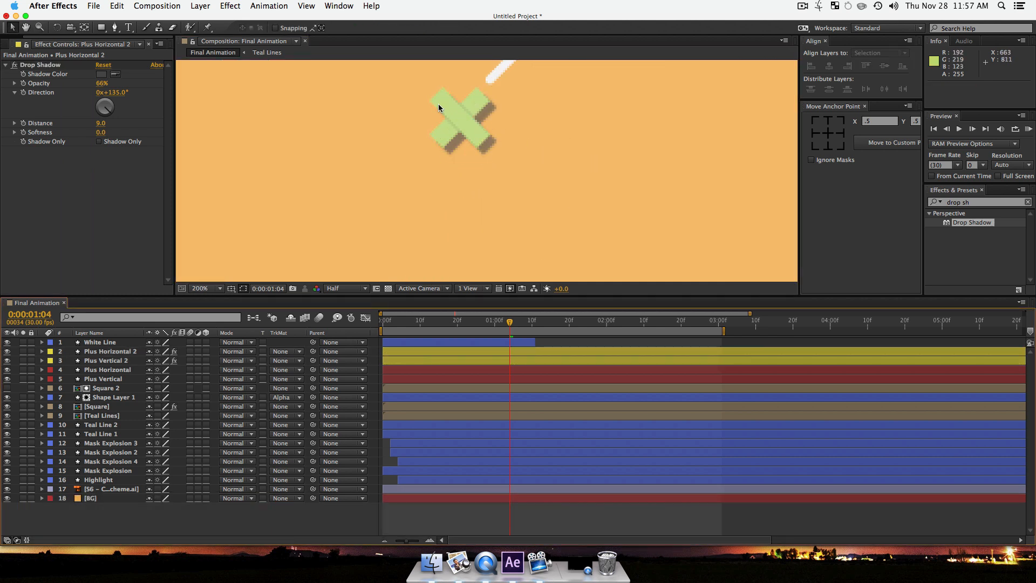
key(super+z)
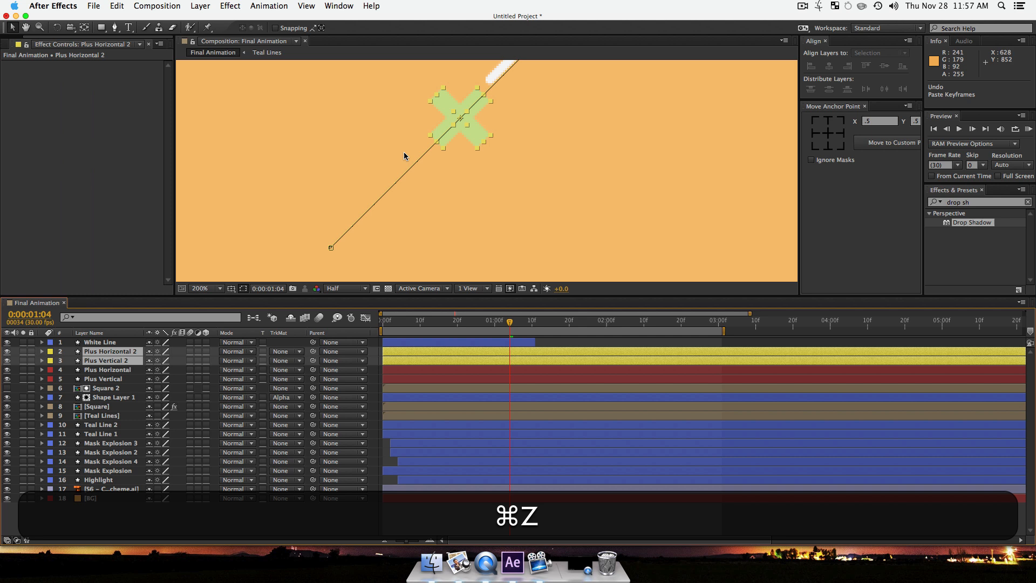
Step: Pre-compose Plus Horizontal 2 and Plus Vertical 2 as "Plus 2" and paste the copied Drop Shadow onto the new layer
key(shift+super+c)
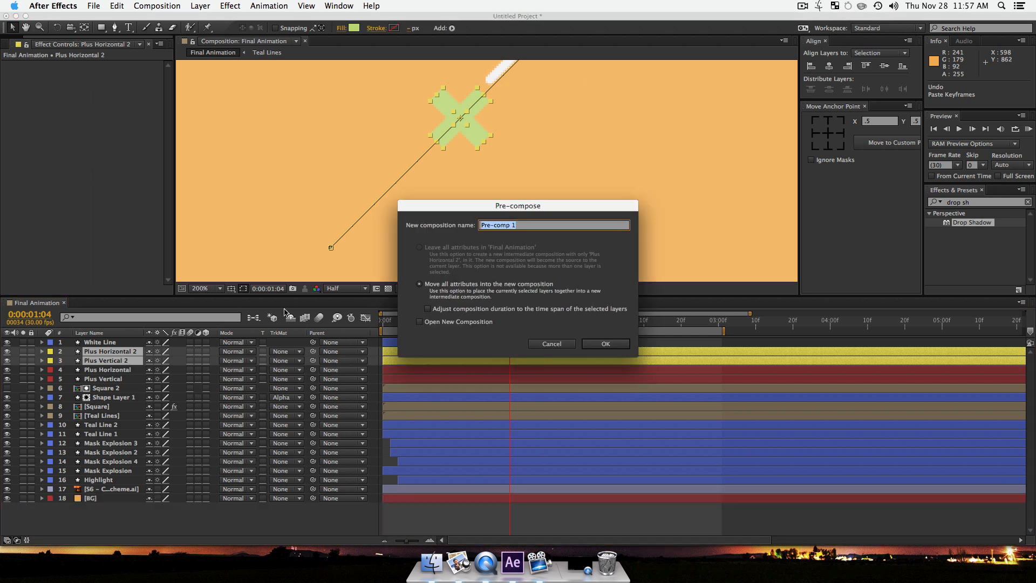
key(shift)
text(Plus )
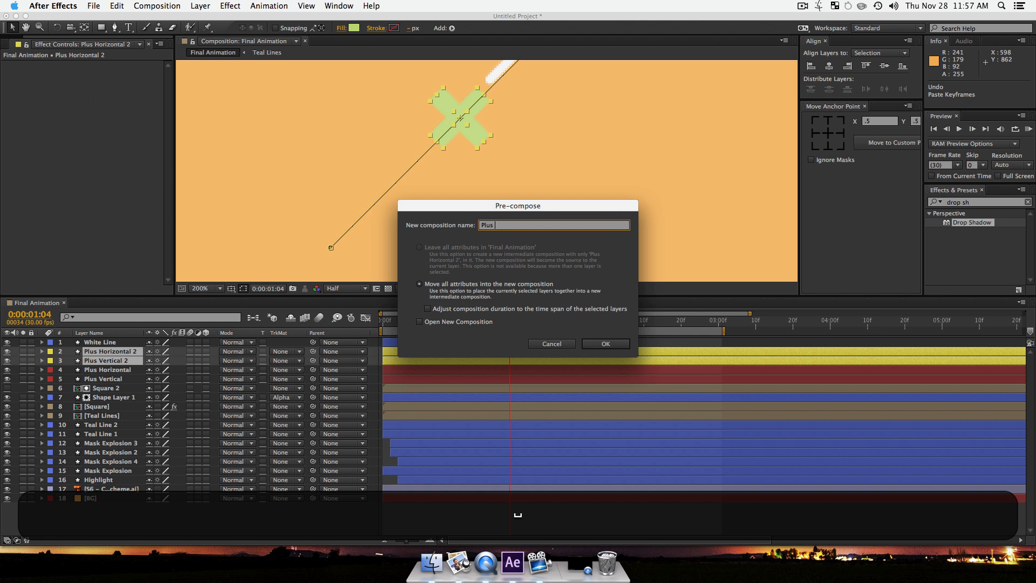
text(2)
key(Return)
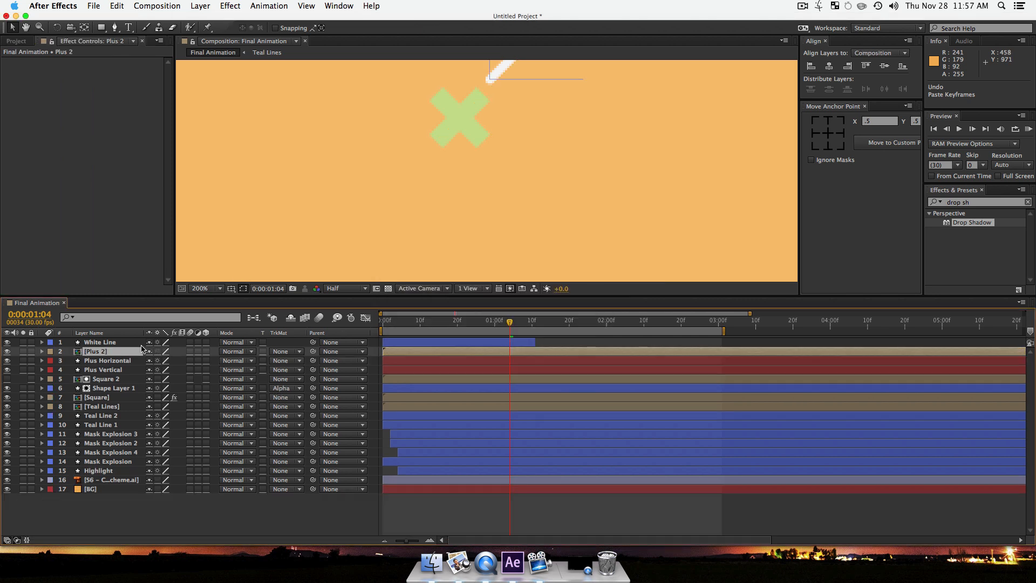
key(super+v)
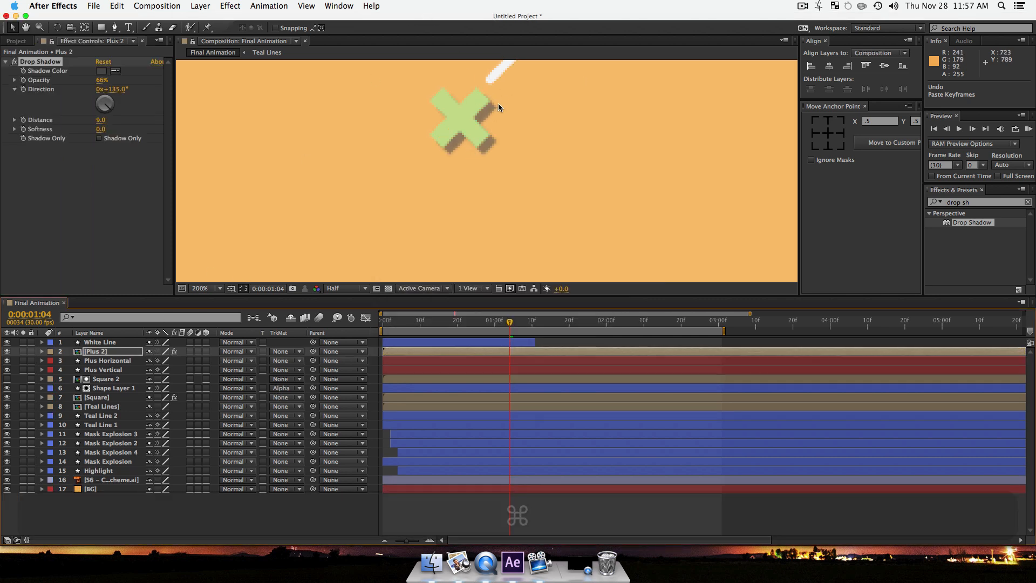
Step: Pre-compose Plus Horizontal and Plus Vertical as "Plus 1" and paste the copied Drop Shadow onto the new layer
key(space)
drag(589, 176, 480, 272)
drag(661, 70, 477, 256)
drag(644, 68, 468, 294)
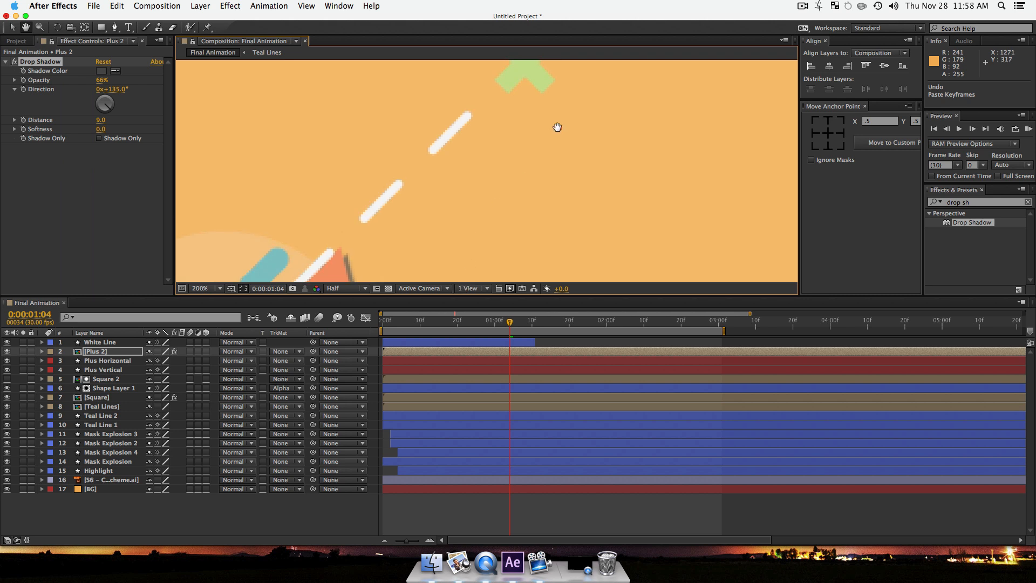
drag(557, 127, 485, 273)
click(108, 360)
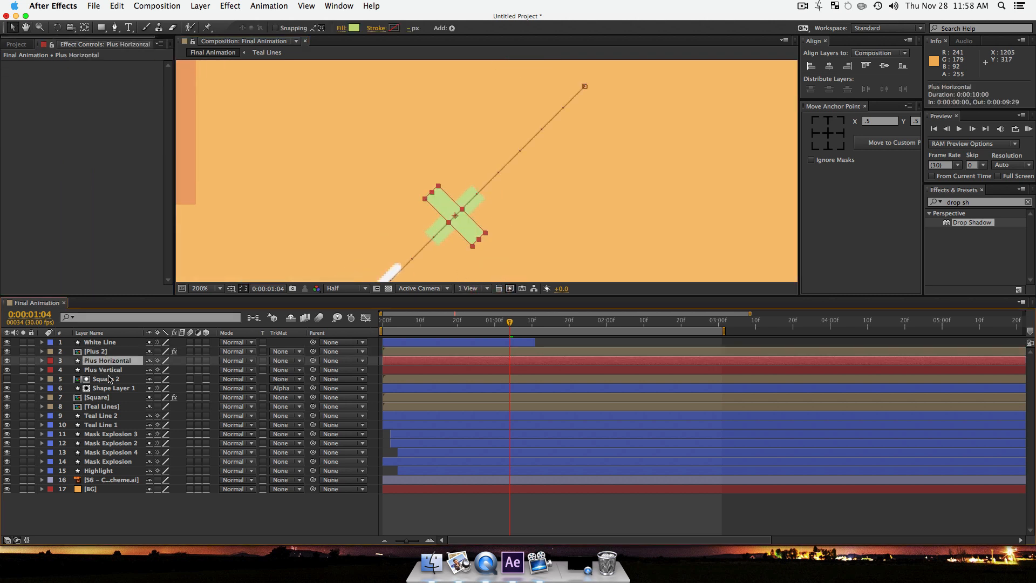
shift+click(109, 371)
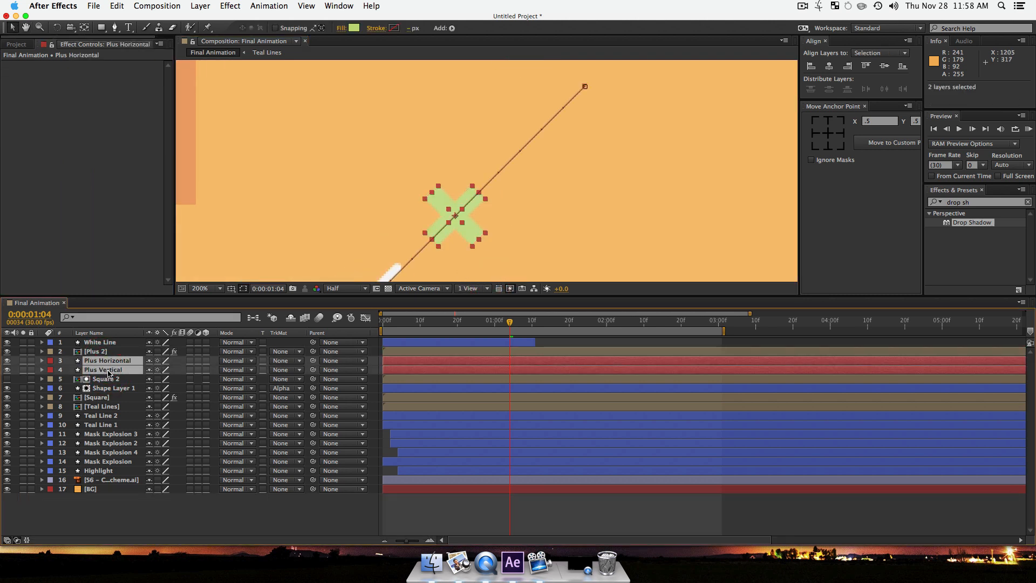
key(super+shift+c)
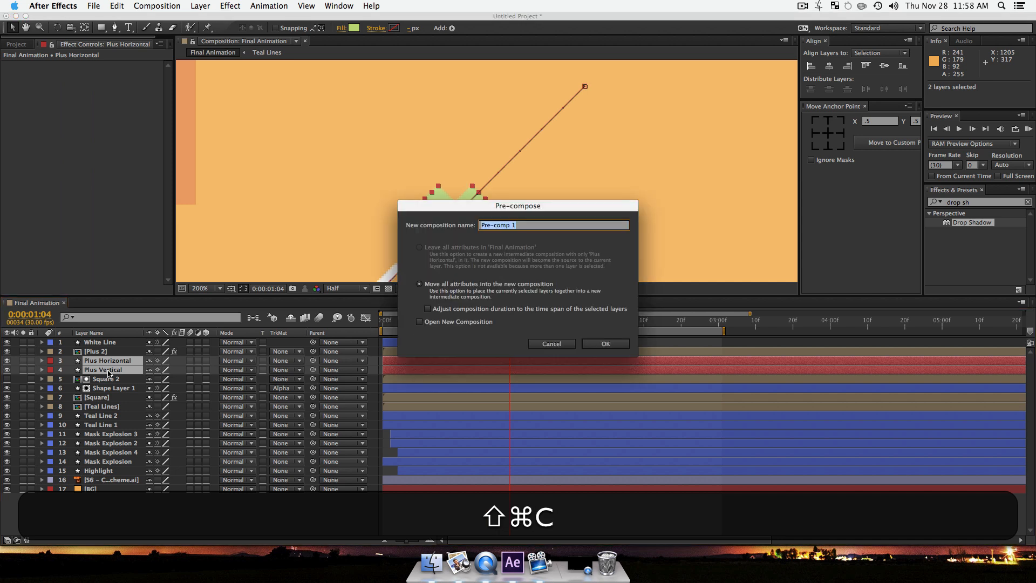
text(Plus 1)
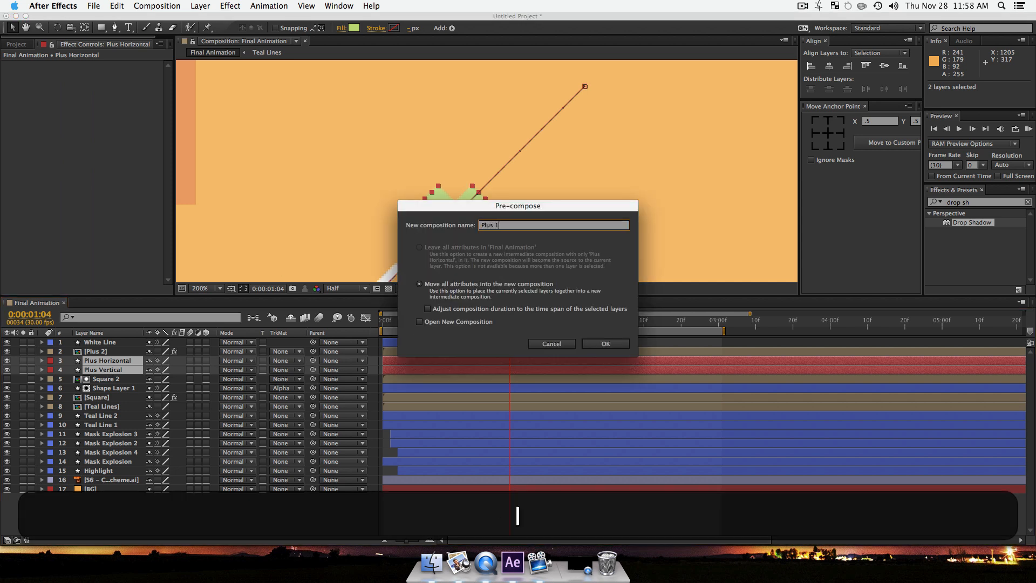
key(Return)
key(super+v)
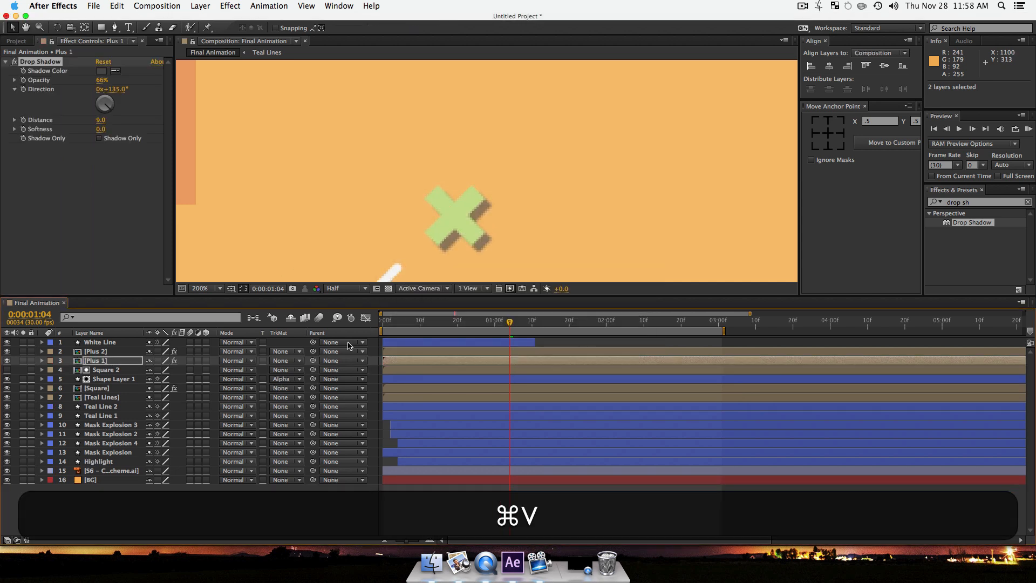
Step: Paste the copied Drop Shadow onto the Teal Line 2, Teal Line 1 and pre-composed Teal Lines layers
key(z)
alt+click(453, 209)
alt+click(439, 237)
drag(433, 216, 447, 171)
click(100, 406)
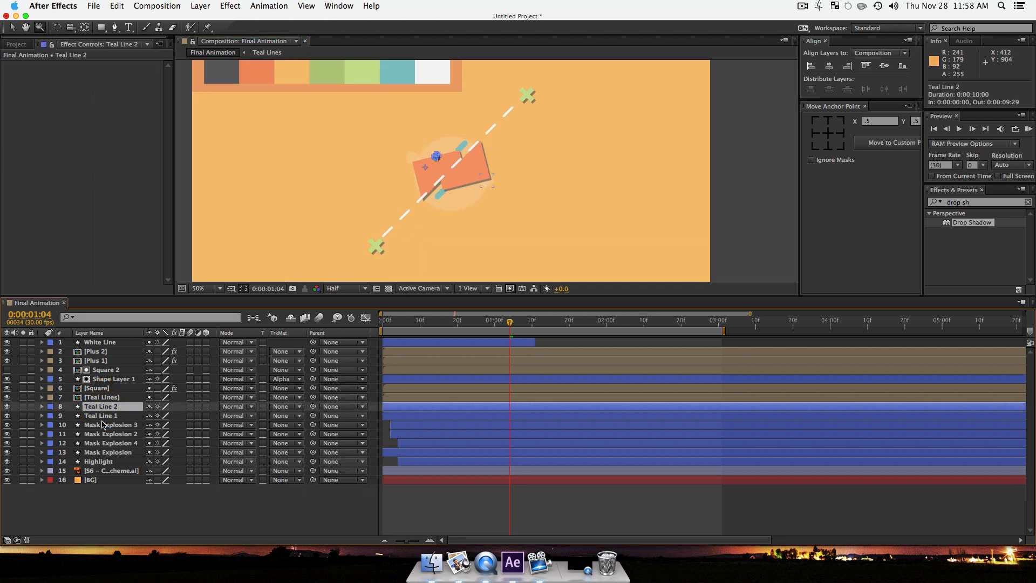
shift+click(101, 415)
key(super+v)
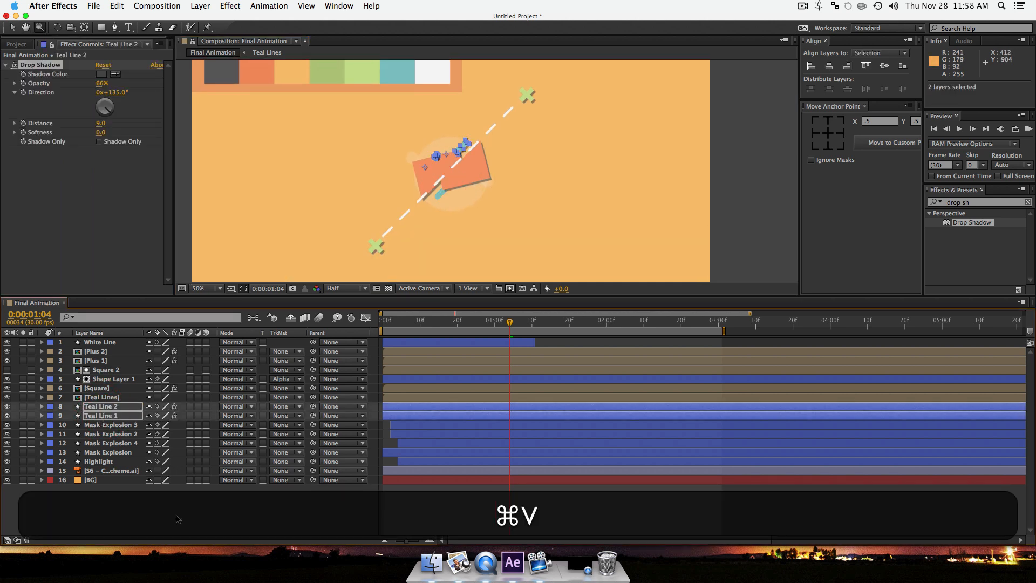
click(172, 509)
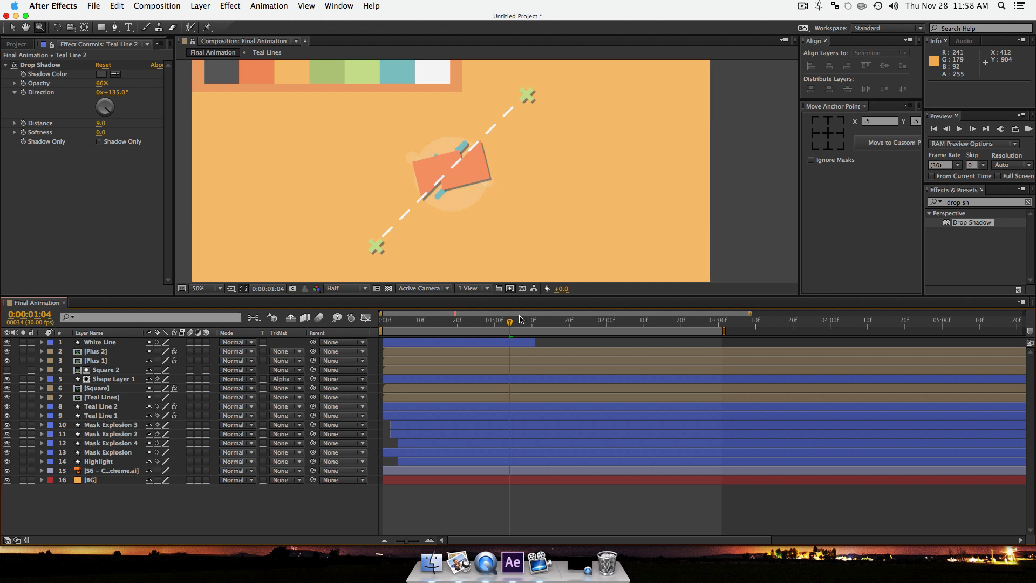
click(99, 398)
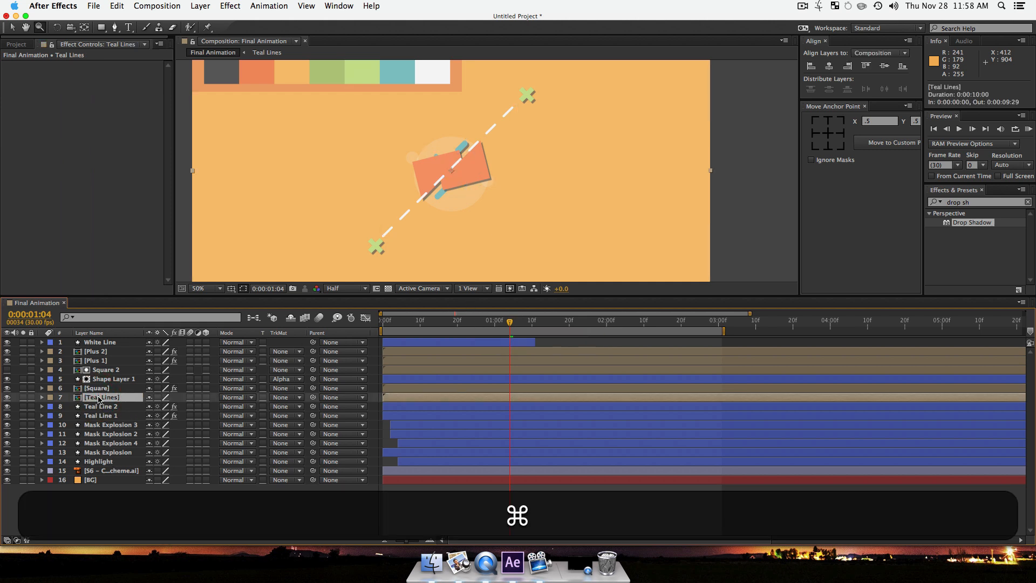
key(super+v)
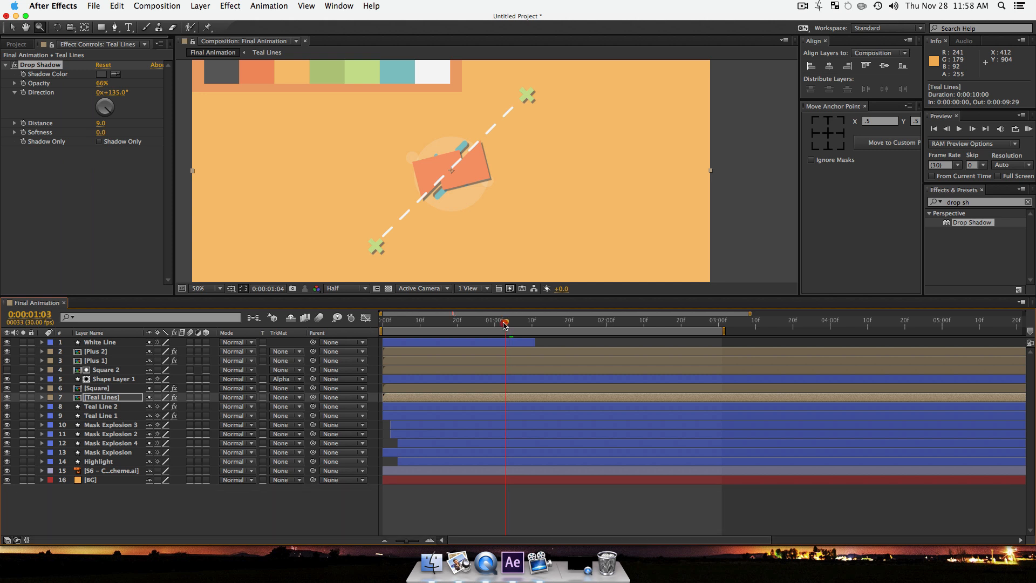
Step: Examine the teal lines' shadows around 0:00:01:10 and scrub the animation back to 0:00:01:00
drag(505, 325, 532, 326)
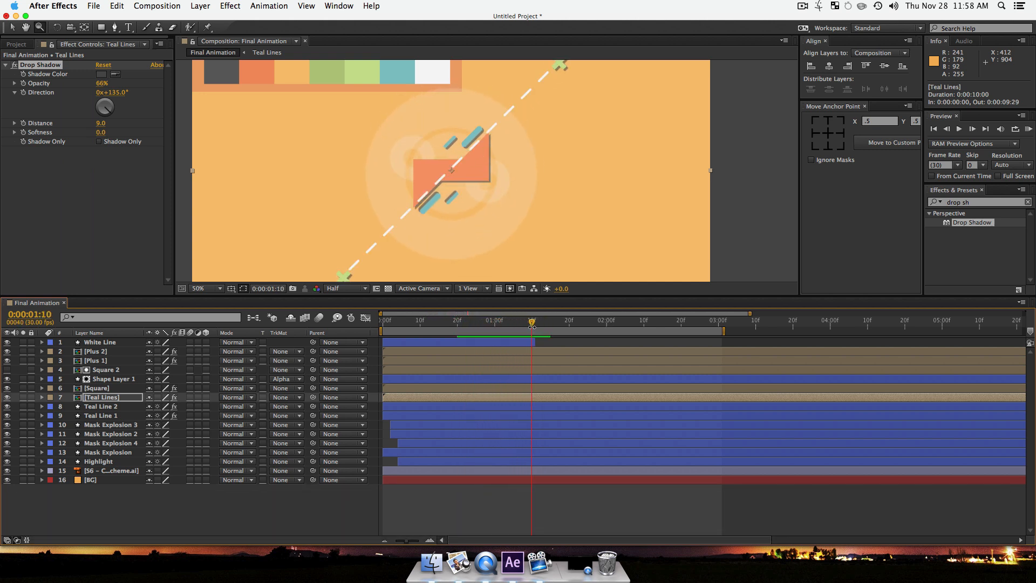
drag(479, 191, 496, 145)
key(z)
alt+click(484, 153)
key(z)
click(488, 171)
key(v)
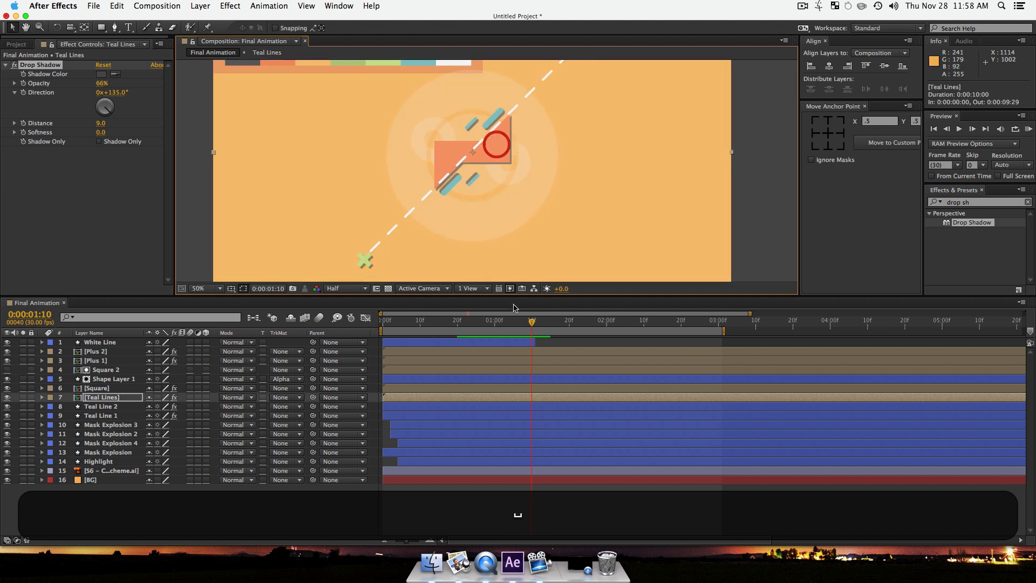
drag(532, 324, 494, 343)
click(97, 510)
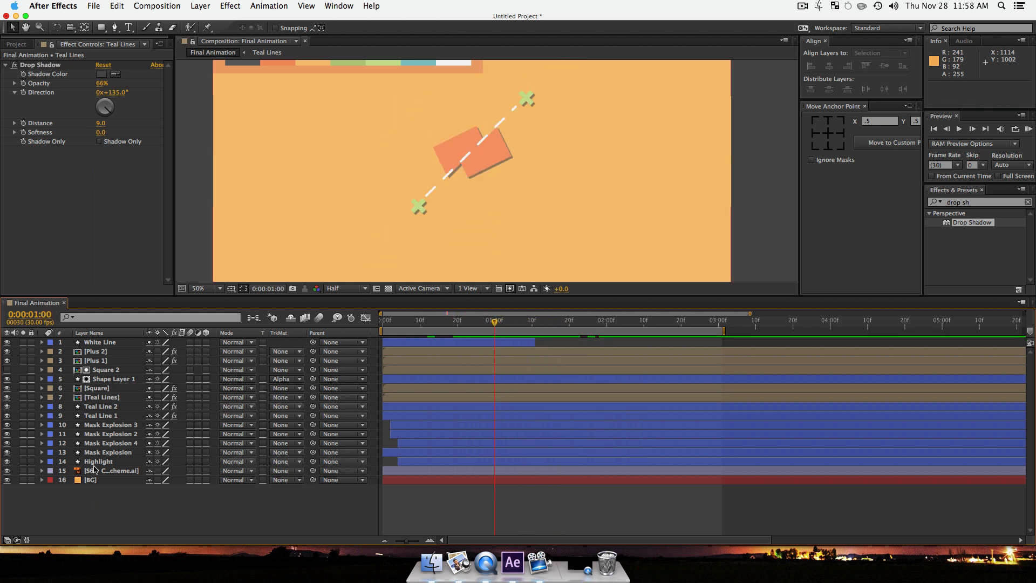
Step: Pre-compose all layers from White Line down to Highlight as "Animation Root", leaving the colour scheme and BG layers out
click(99, 461)
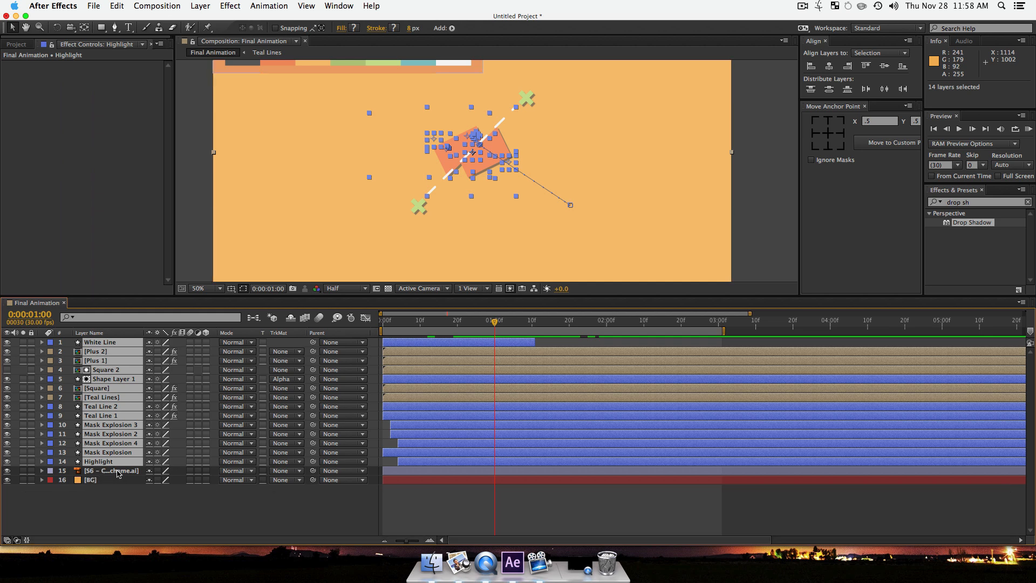
key(shift+super+c)
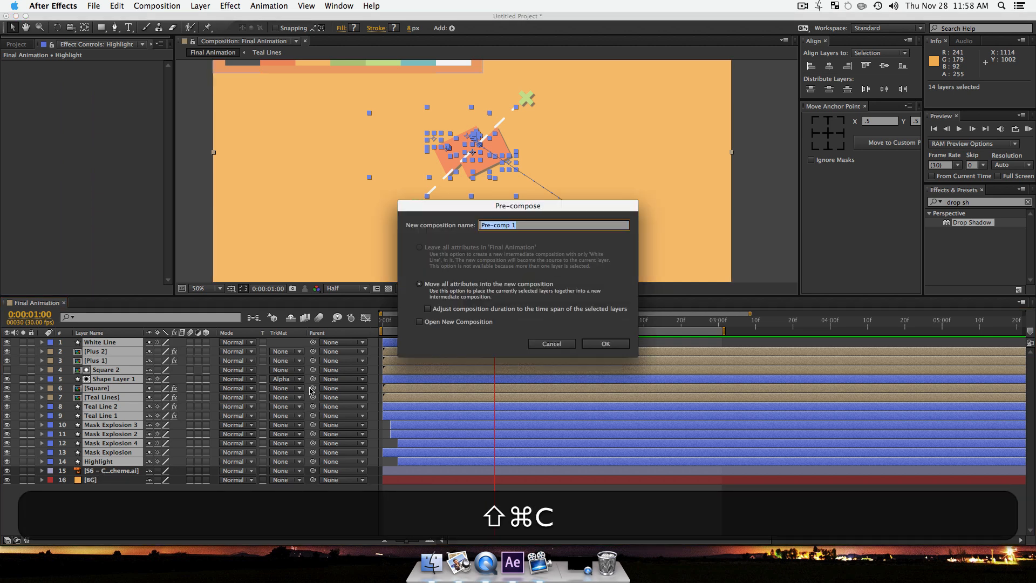
text(Animation)
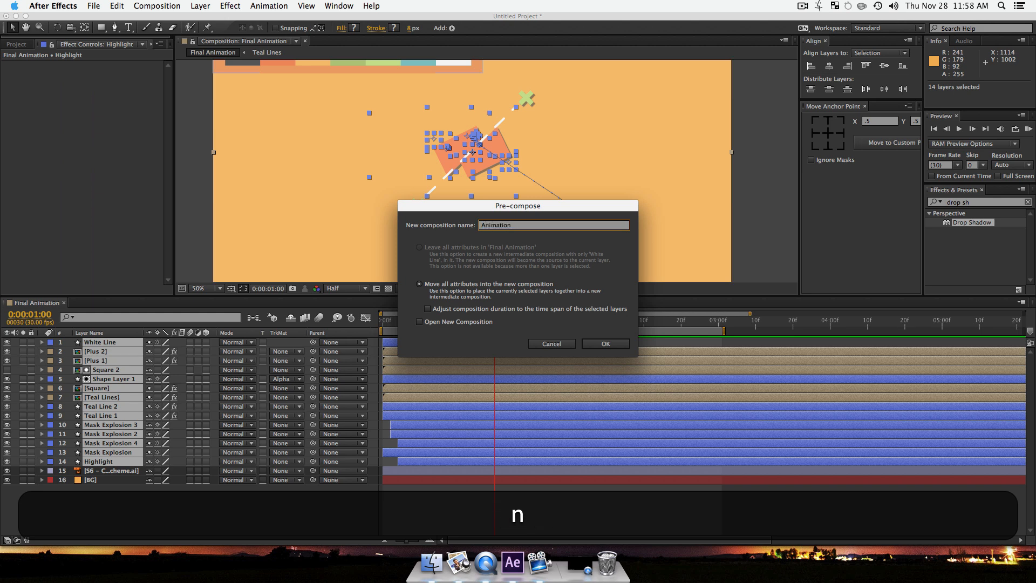
text( Root)
key(Return)
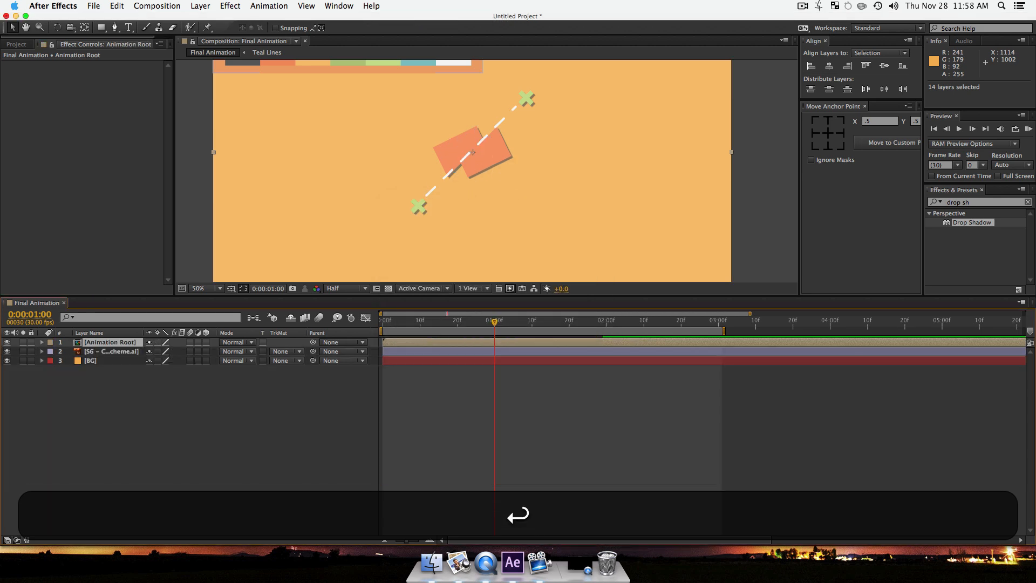
click(332, 414)
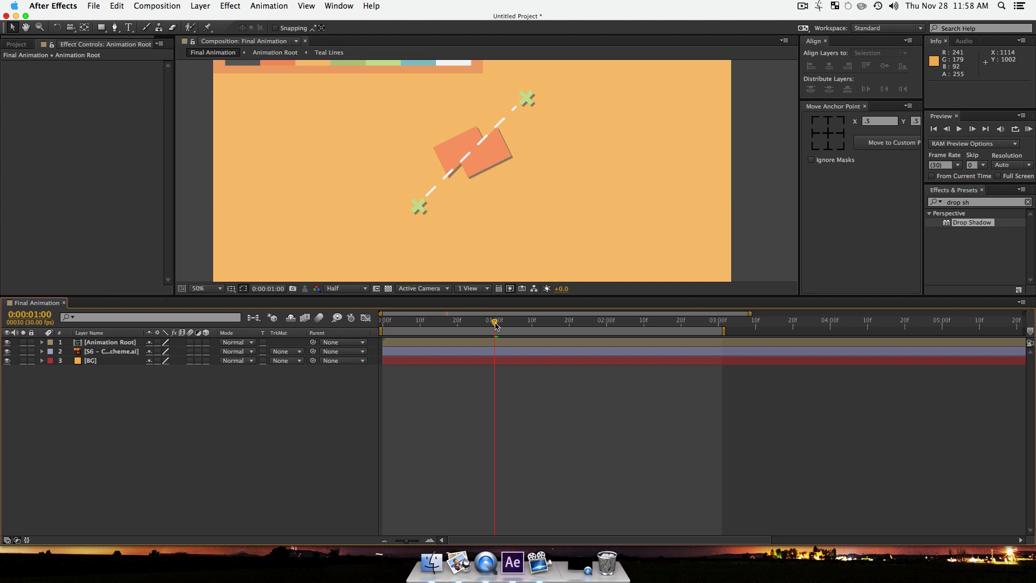
Step: Add a starting Rotation keyframe to the Animation Root layer at 0:00:01:29
drag(494, 323, 600, 333)
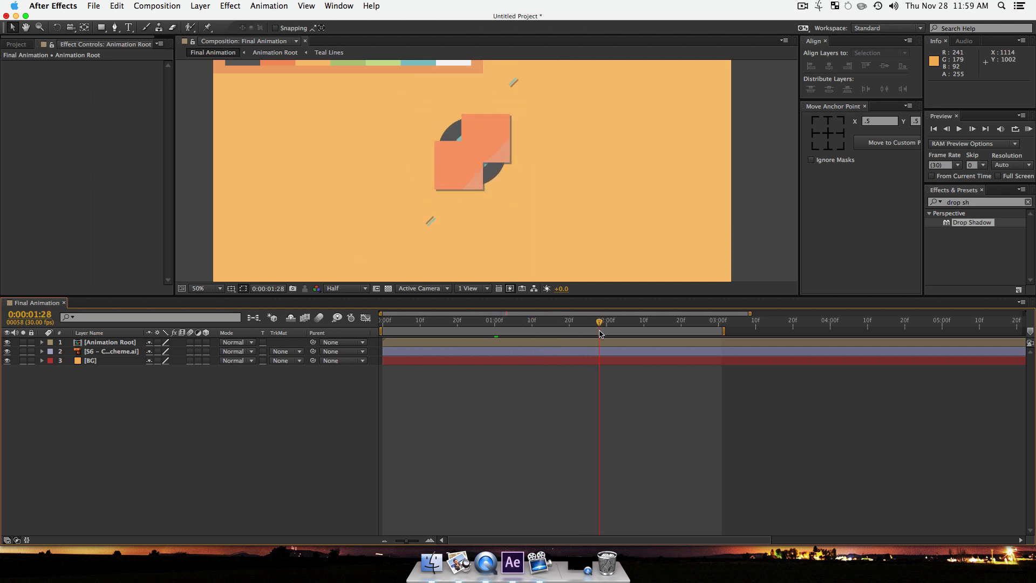
click(119, 343)
key(r)
click(70, 352)
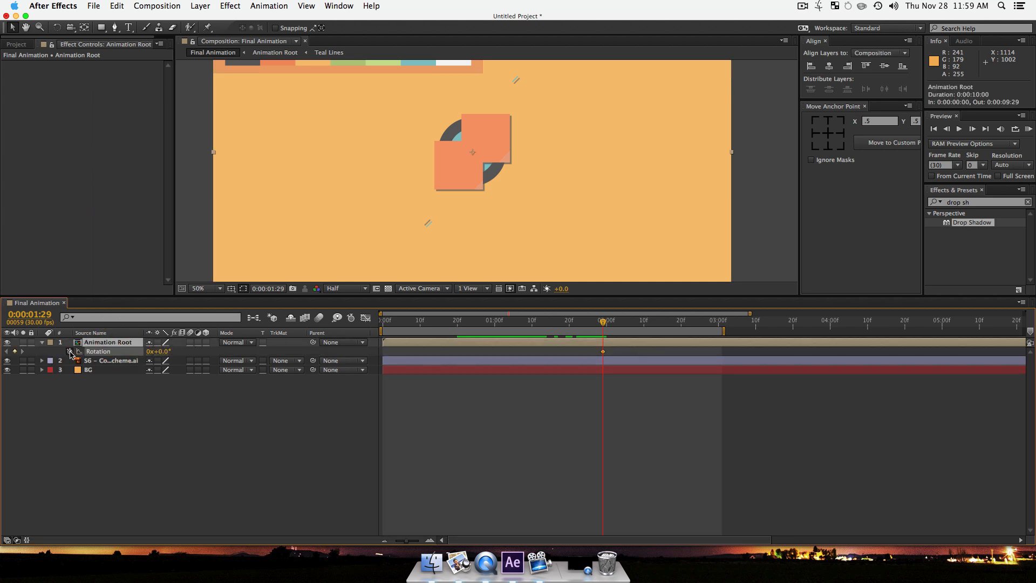
Step: Extend the work area to 0:00:03:16 and keyframe Animation Root's rotation at 90° at 0:00:03:00
drag(603, 323, 782, 331)
click(717, 325)
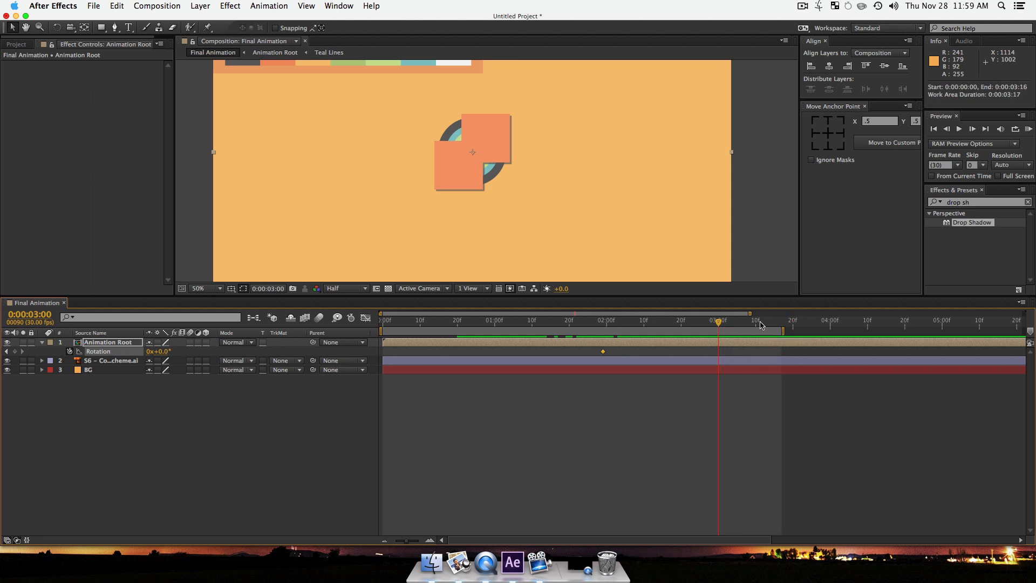
drag(163, 351, 218, 355)
Step: Move Animation Root's first Rotation keyframe to 0:00:01:00 and preview the rotation
drag(713, 321, 476, 339)
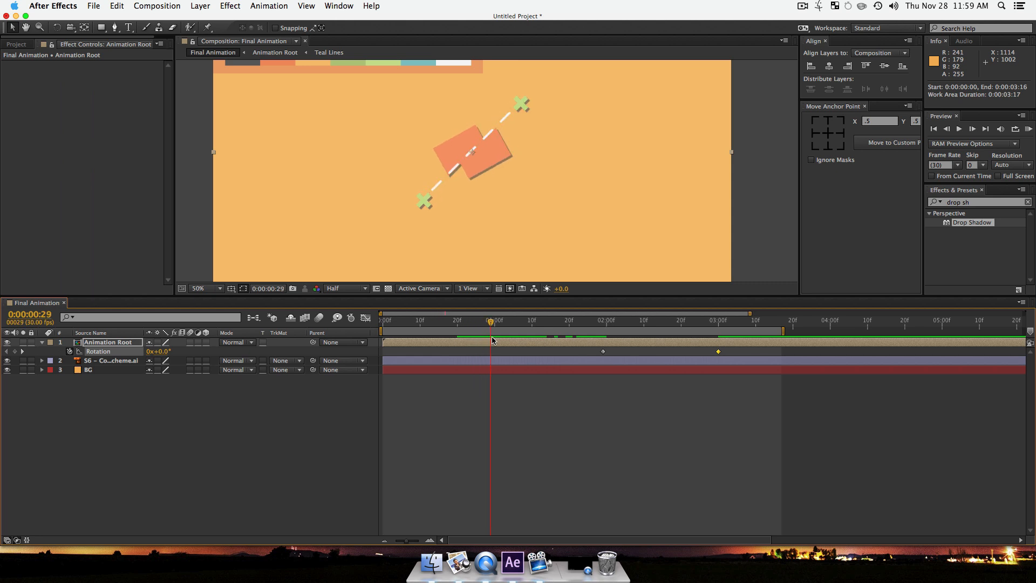
click(603, 352)
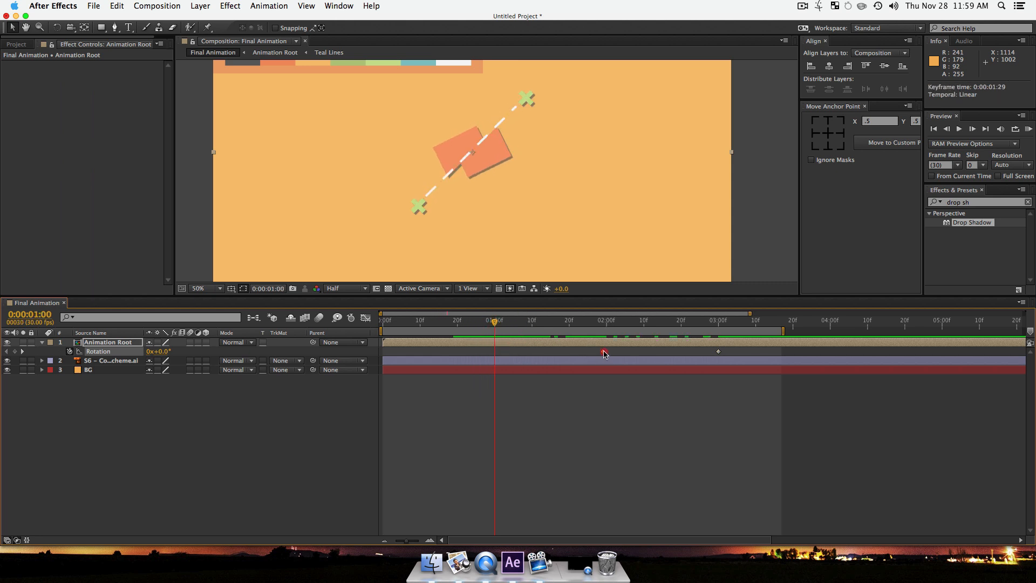
drag(499, 353, 495, 354)
key(space)
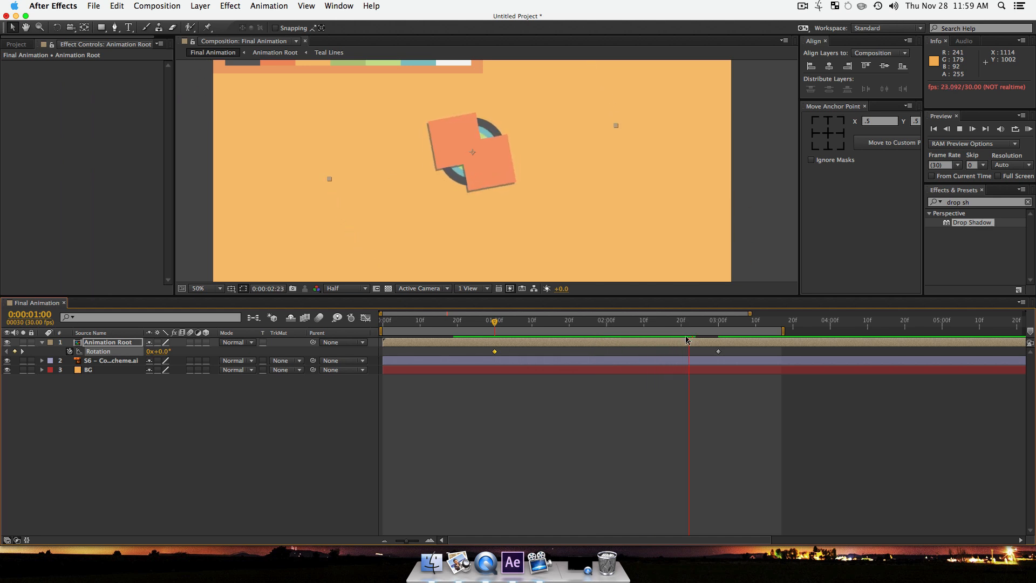
key(space)
Step: Set Animation Root's final Rotation keyframe to 45° and move it to 0:00:02:08
click(23, 351)
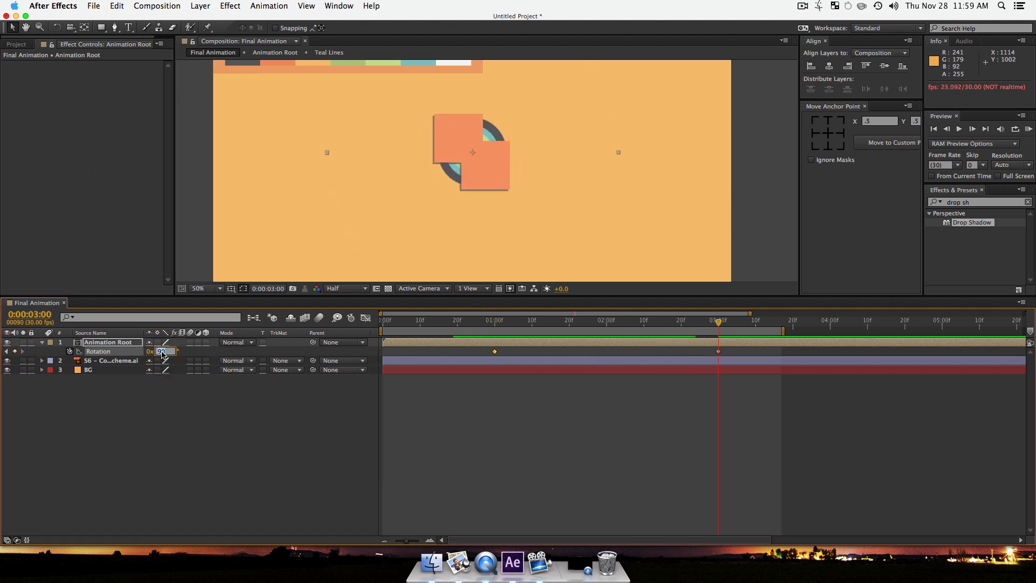
text(45)
key(Return)
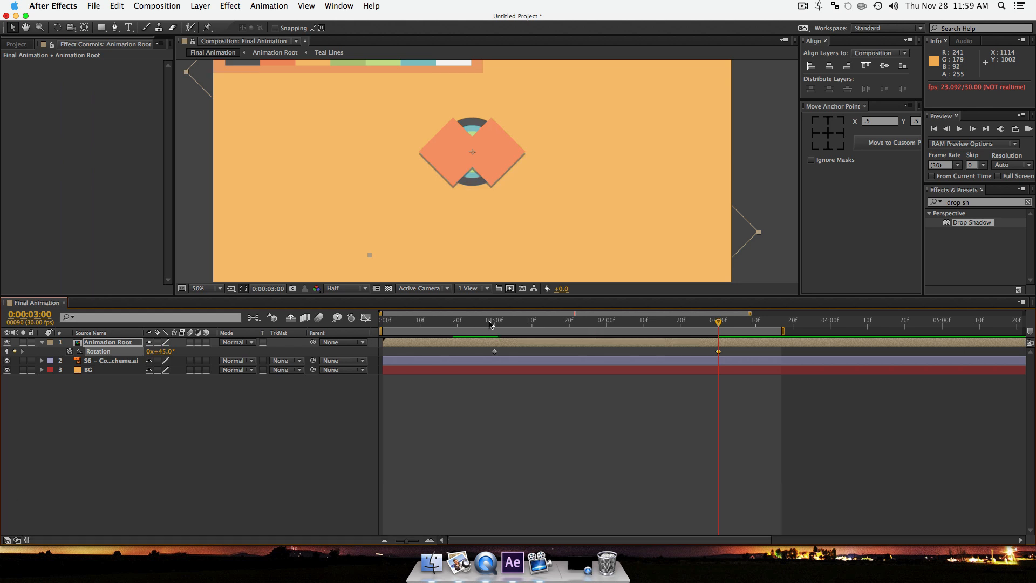
drag(491, 323, 636, 347)
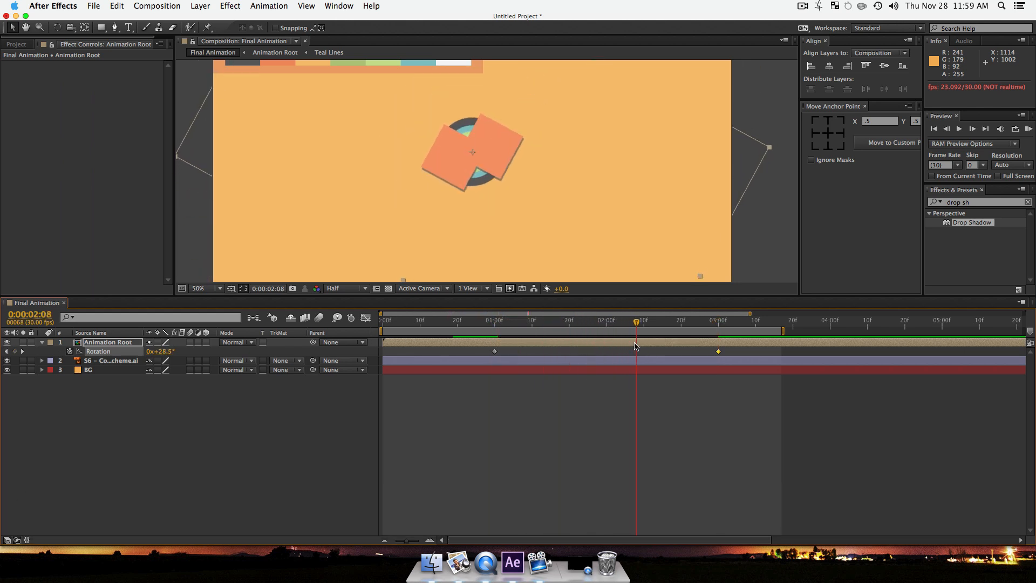
drag(717, 351, 479, 355)
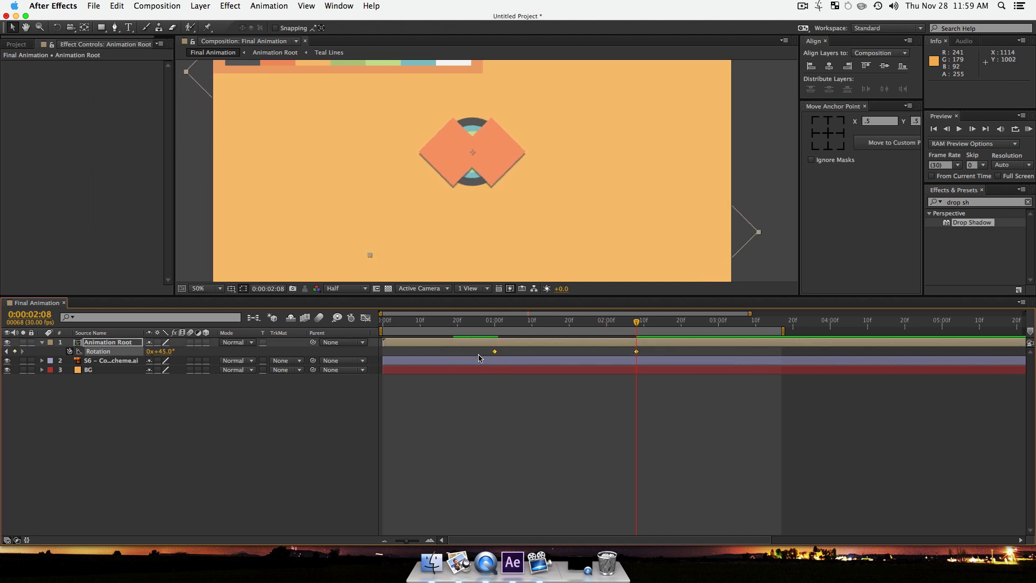
Step: Easy-ease both Rotation keyframes and reshape the speed graph for a quick start and a long, gradual slowdown
key(F9)
click(366, 318)
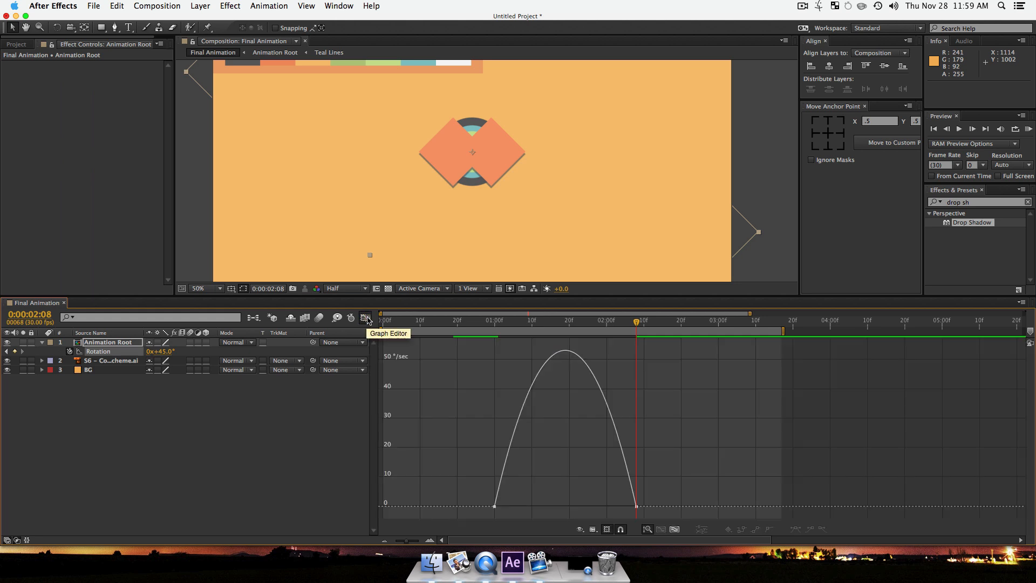
drag(469, 495, 500, 506)
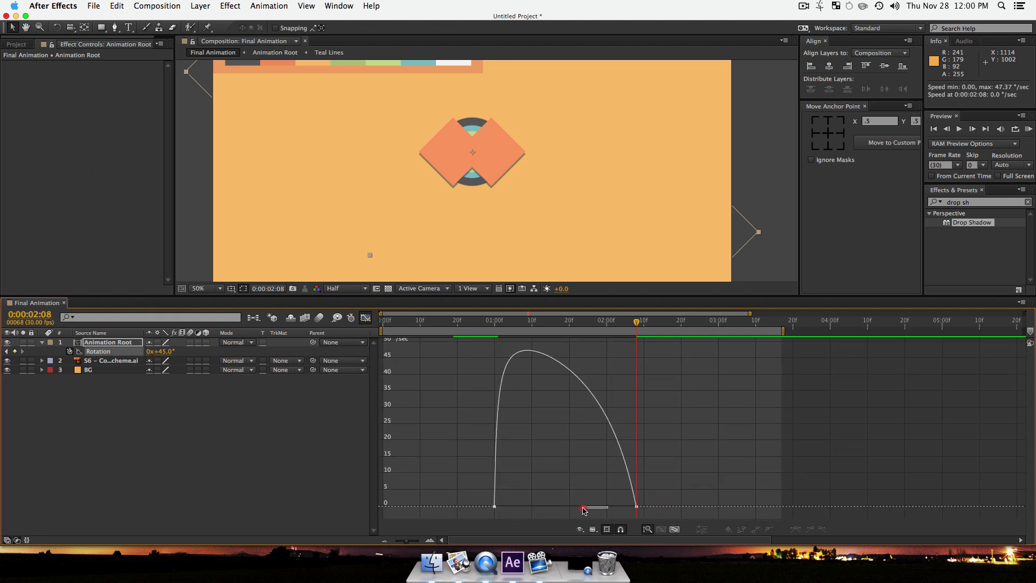
click(636, 506)
drag(613, 509, 527, 486)
click(370, 317)
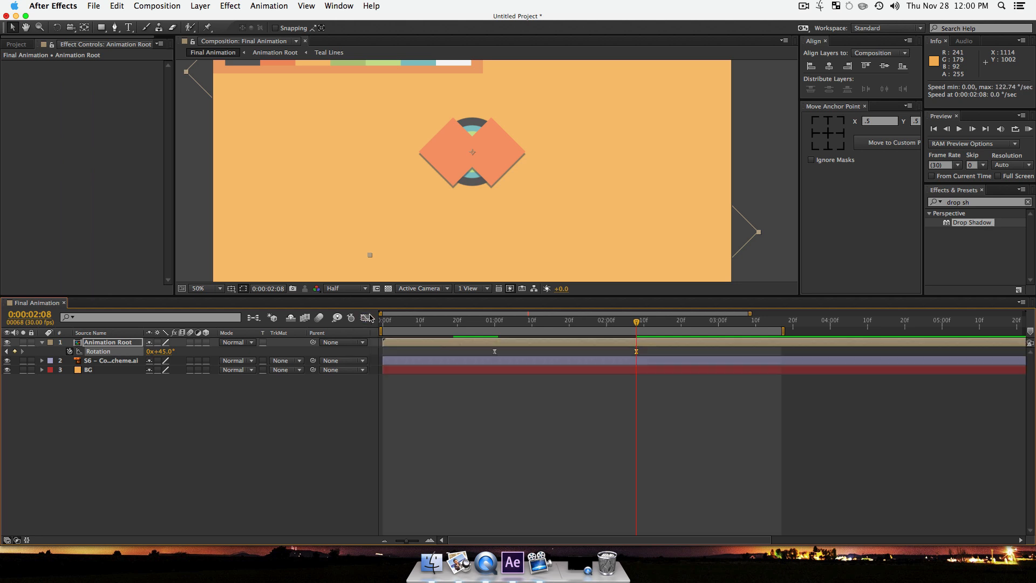
Step: Preview the whole animation from the start and scrub to 0:00:01:13 to check the eased rotation
click(322, 409)
key(space)
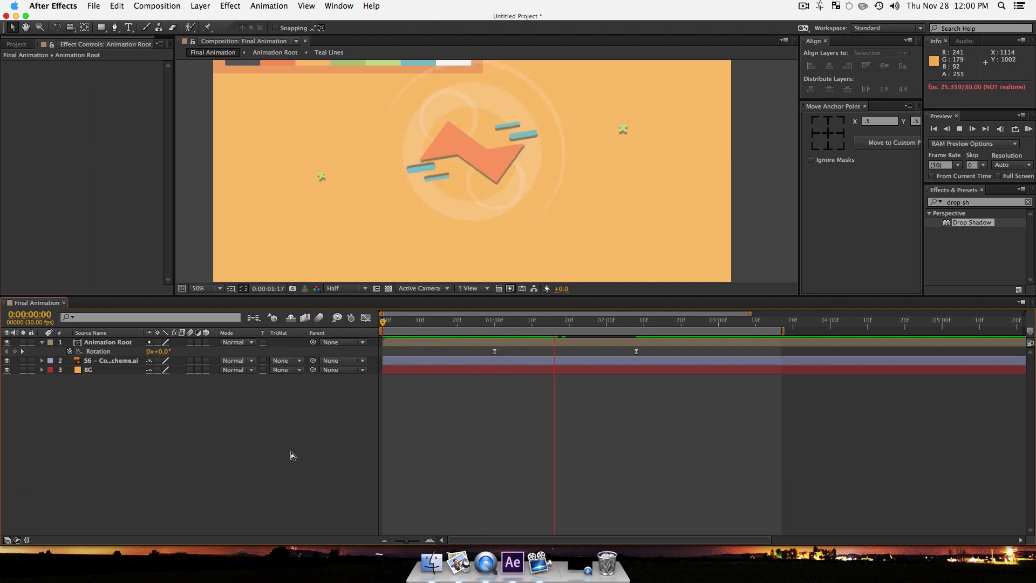
key(space)
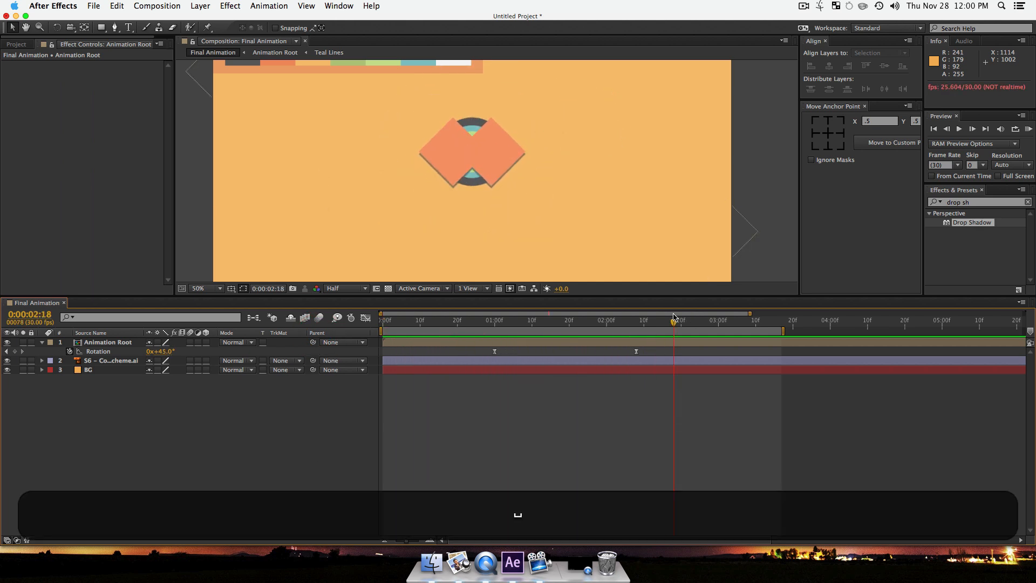
drag(663, 323, 542, 322)
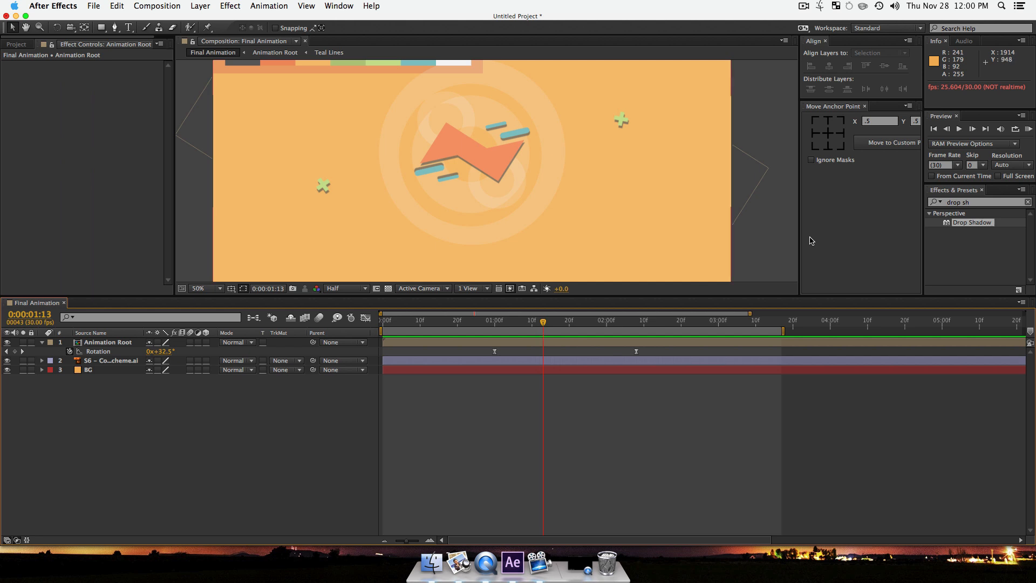
Step: Search the effects for "radial" and apply CC Radial ScaleWipe to the Animation Root layer
click(966, 202)
text(rad)
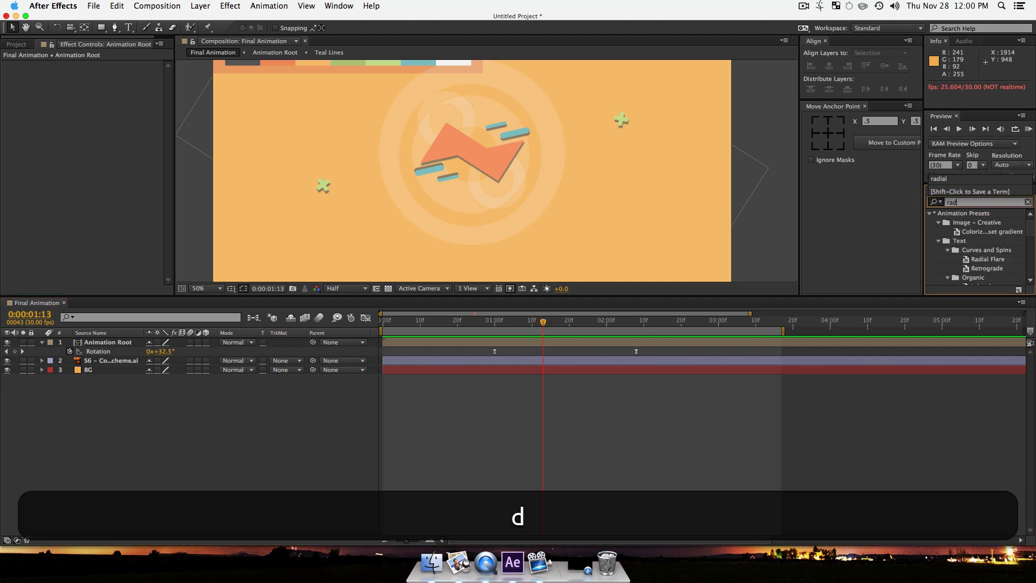
text(ial)
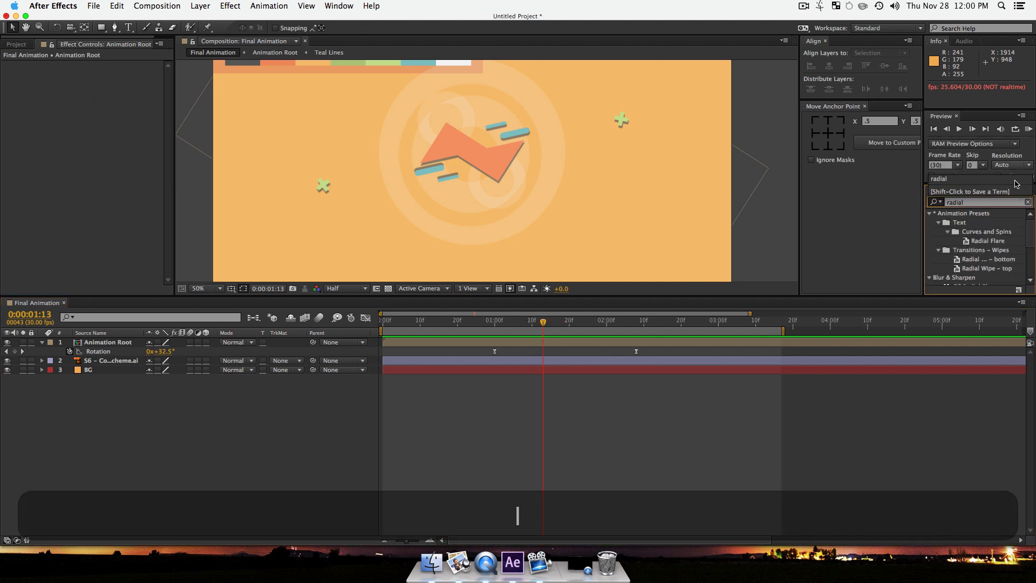
drag(1029, 230, 126, 344)
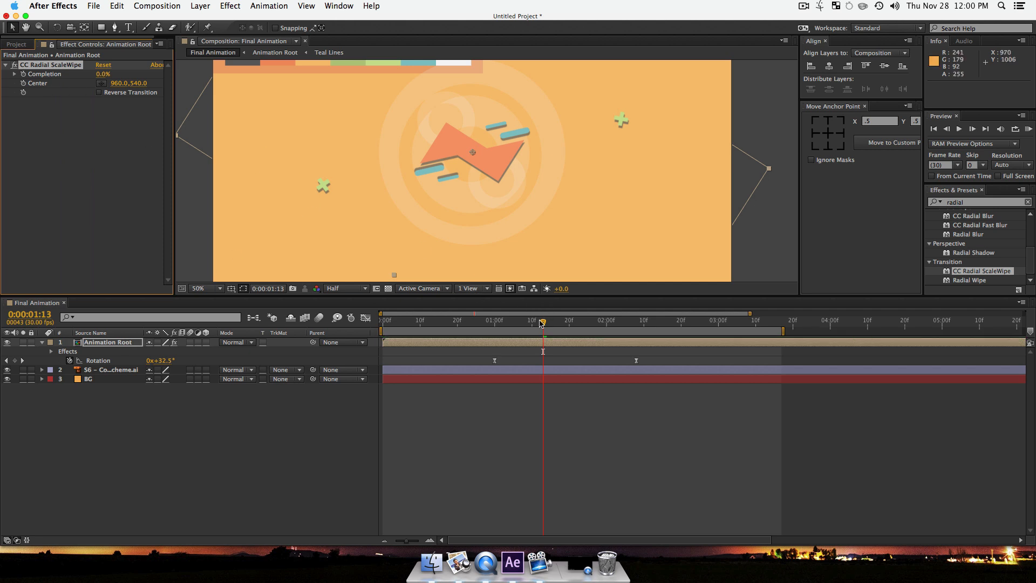
Step: Keyframe CC Radial ScaleWipe's Completion from 0% at 0:00:02:01 to 11% at 0:00:02:22 and preview the wipe
drag(541, 323, 612, 342)
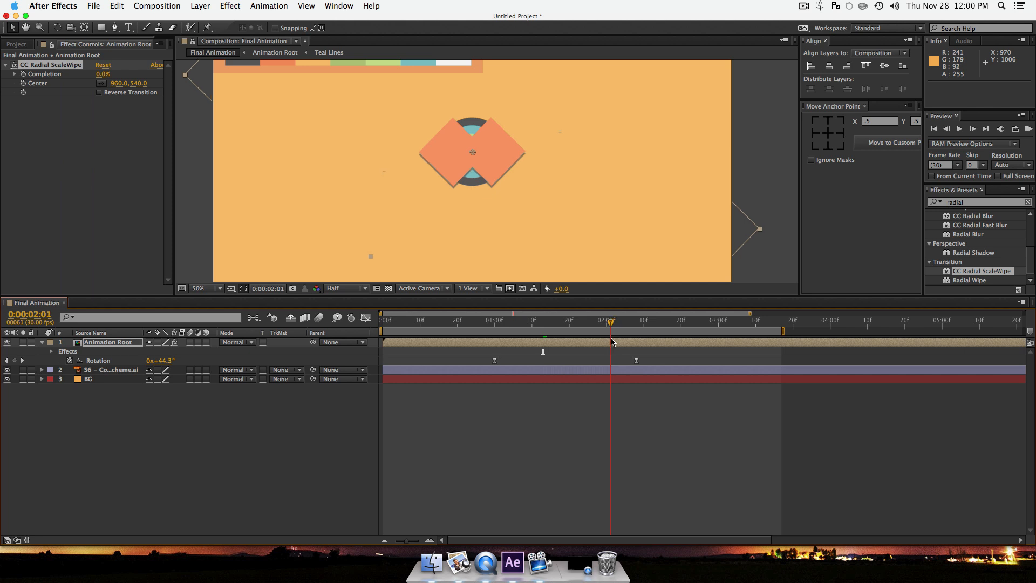
click(24, 74)
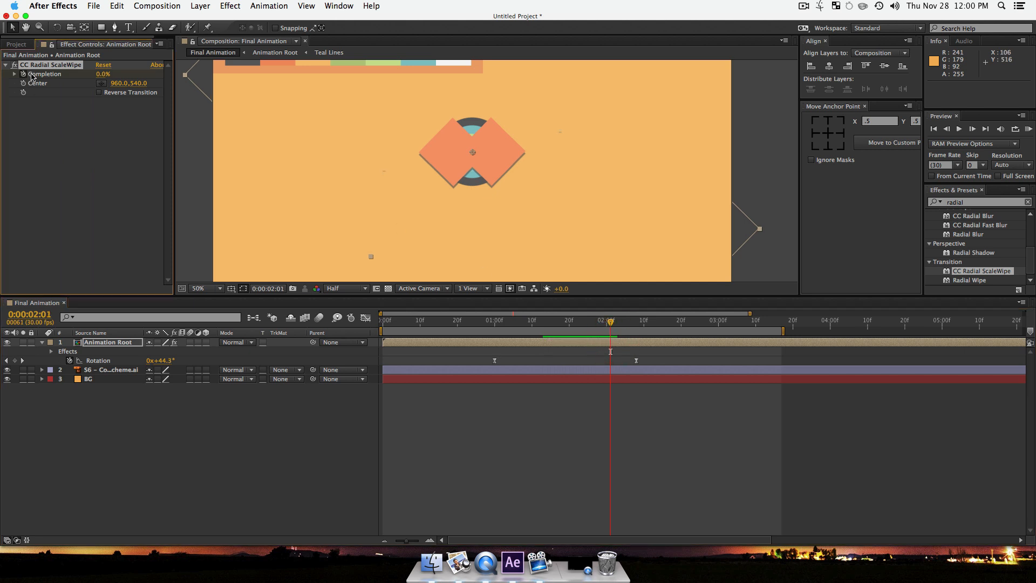
drag(608, 323, 688, 322)
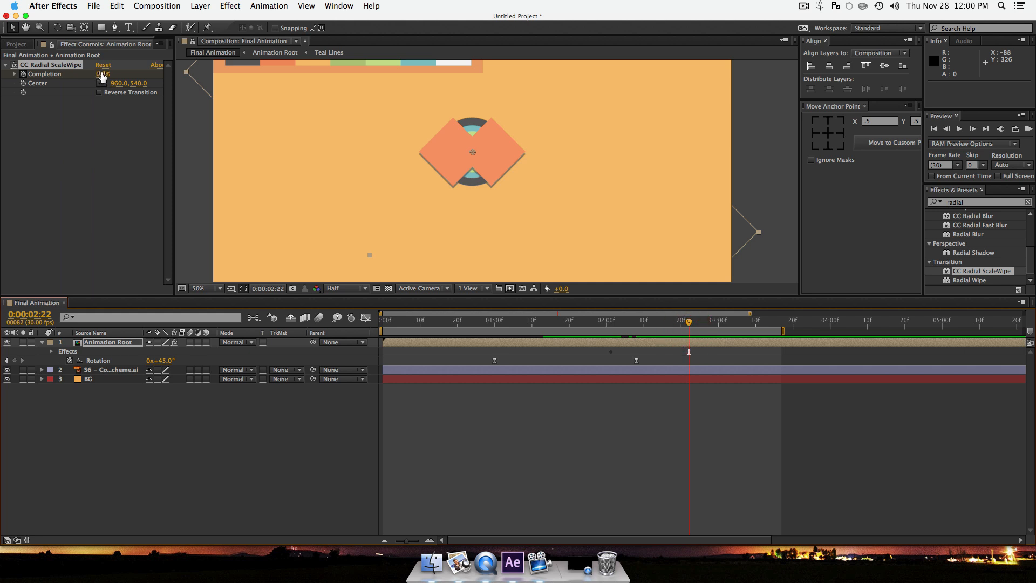
mouse_move(102, 76)
mouse_down()
mouse_move(130, 76)
mouse_move(111, 75)
mouse_up()
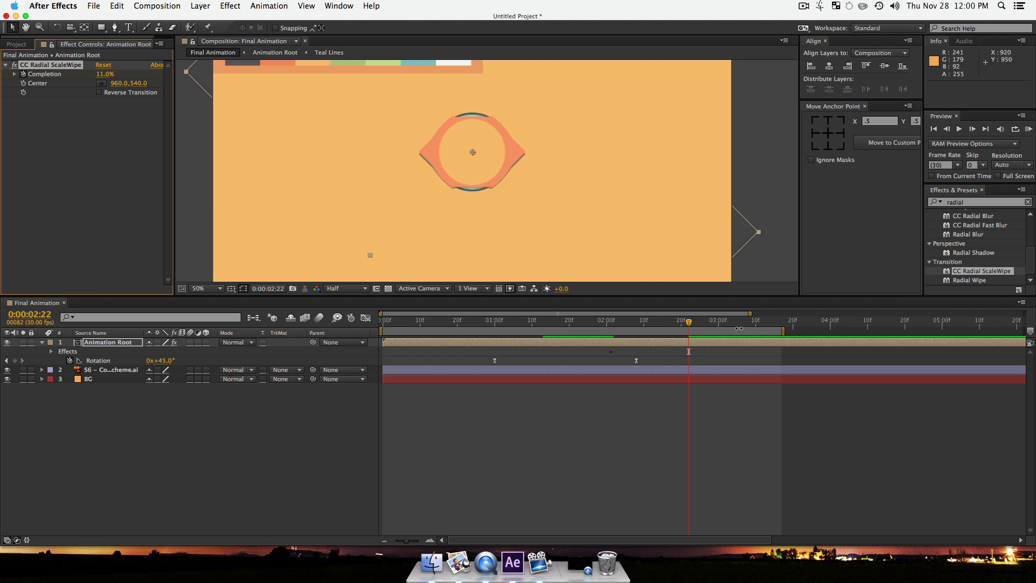
drag(691, 328, 559, 343)
key(space)
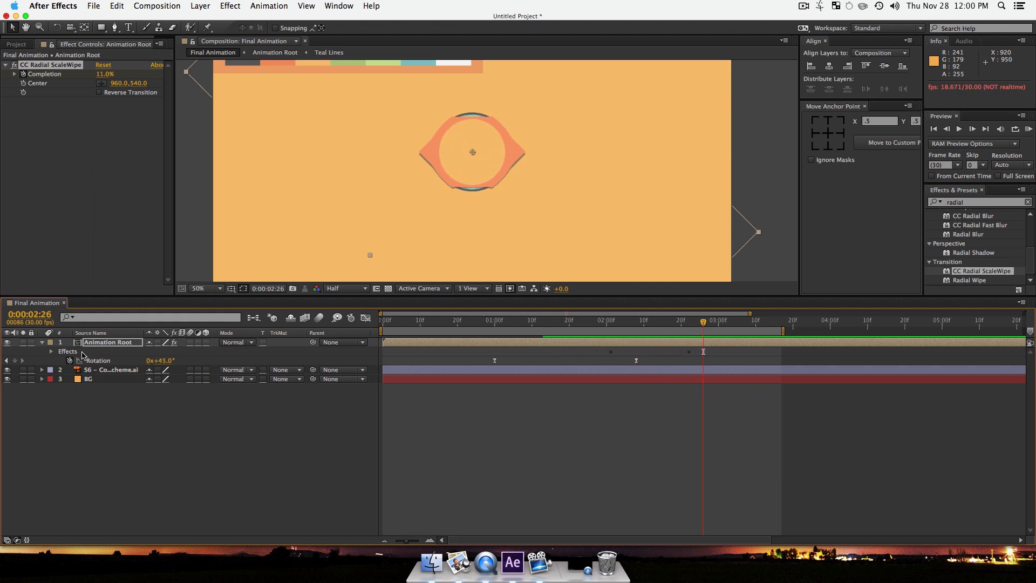
Step: Reveal Animation Root's keyframed properties and easy-ease both CC Radial ScaleWipe Completion keyframes
click(96, 343)
key(u)
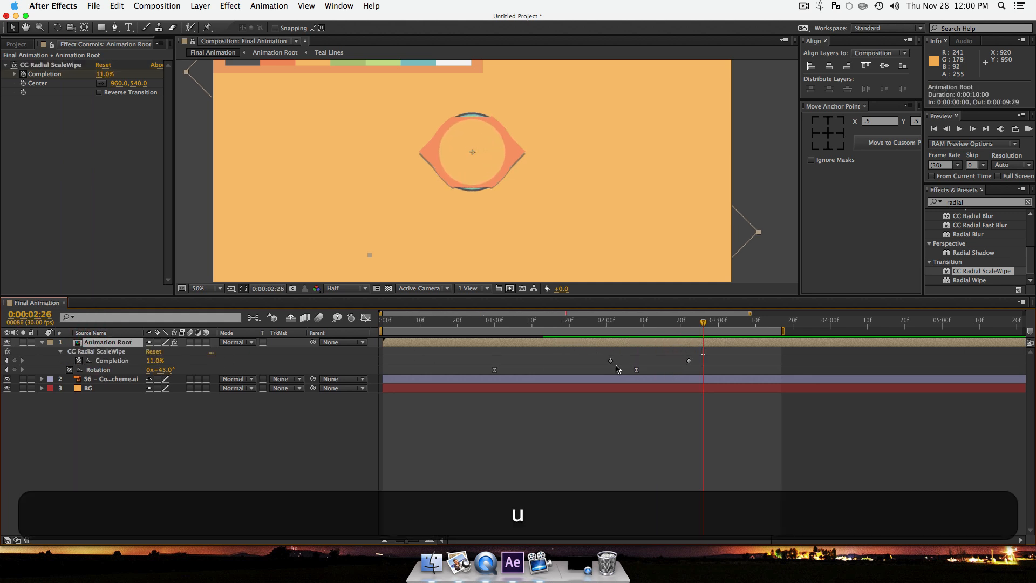
click(652, 362)
drag(597, 363, 700, 370)
key(F9)
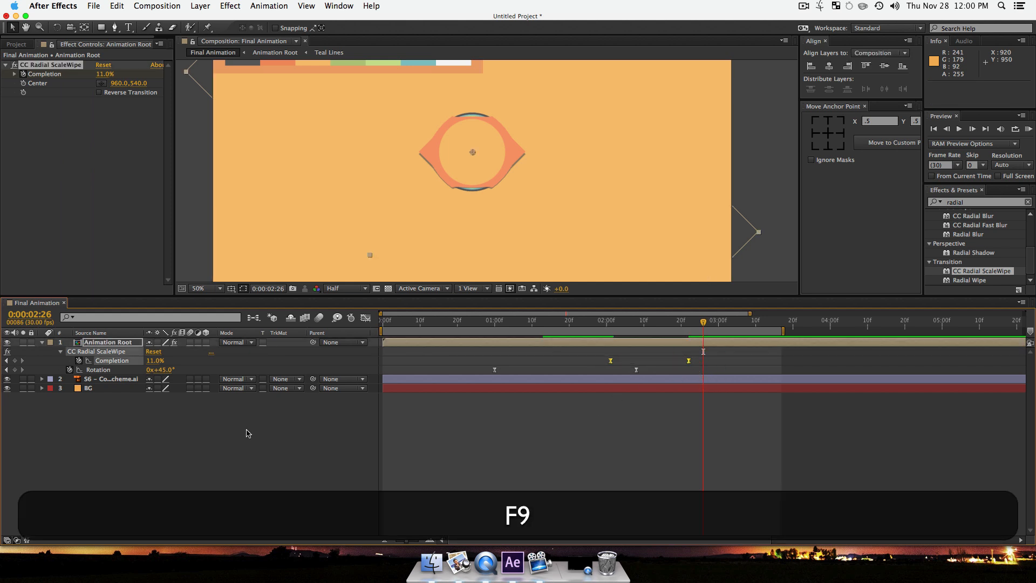
click(244, 429)
Step: Move the final Completion keyframe to 0:00:02:13 and preview the shortened scale wipe
click(609, 323)
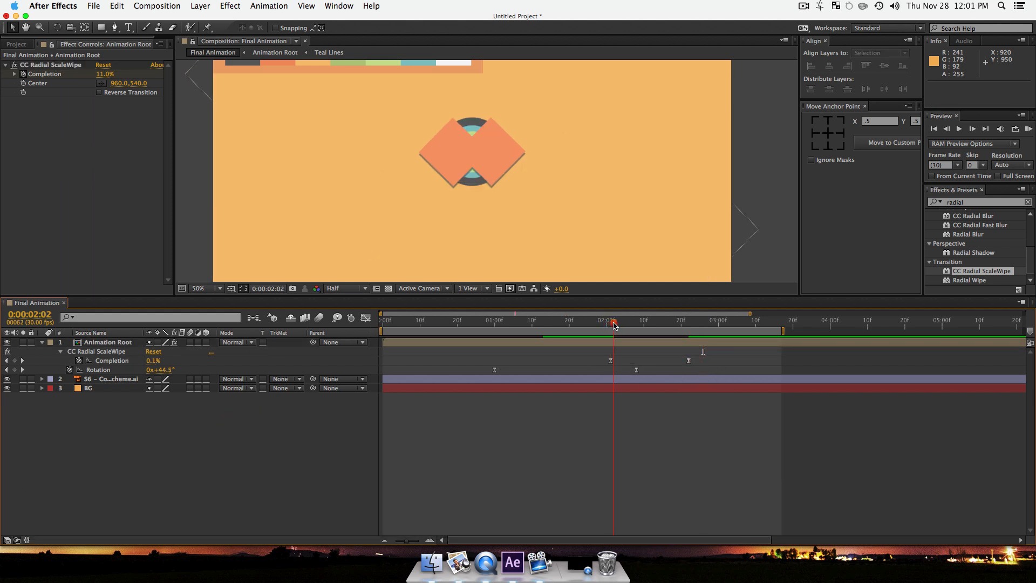
drag(689, 361, 676, 363)
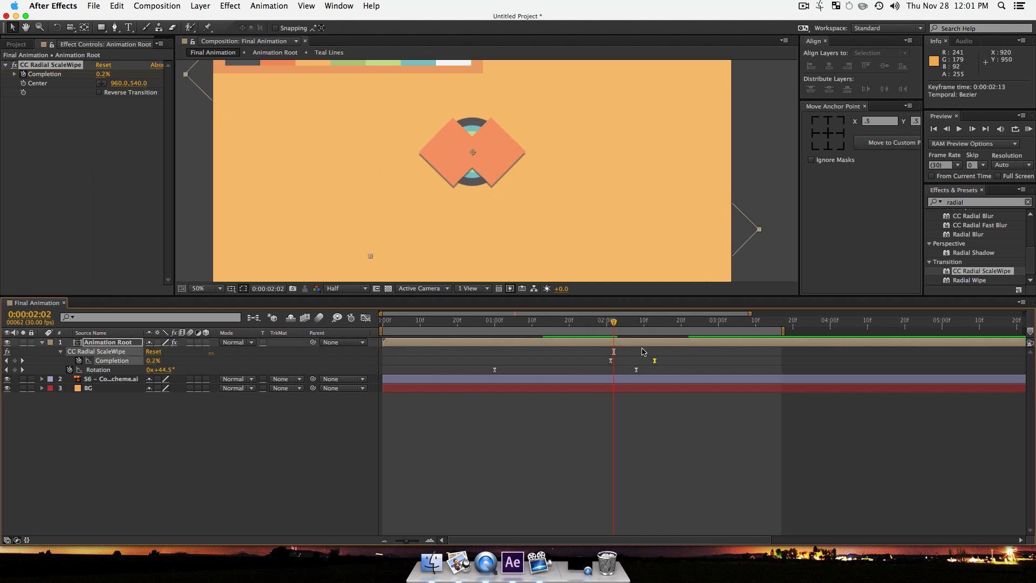
key(space)
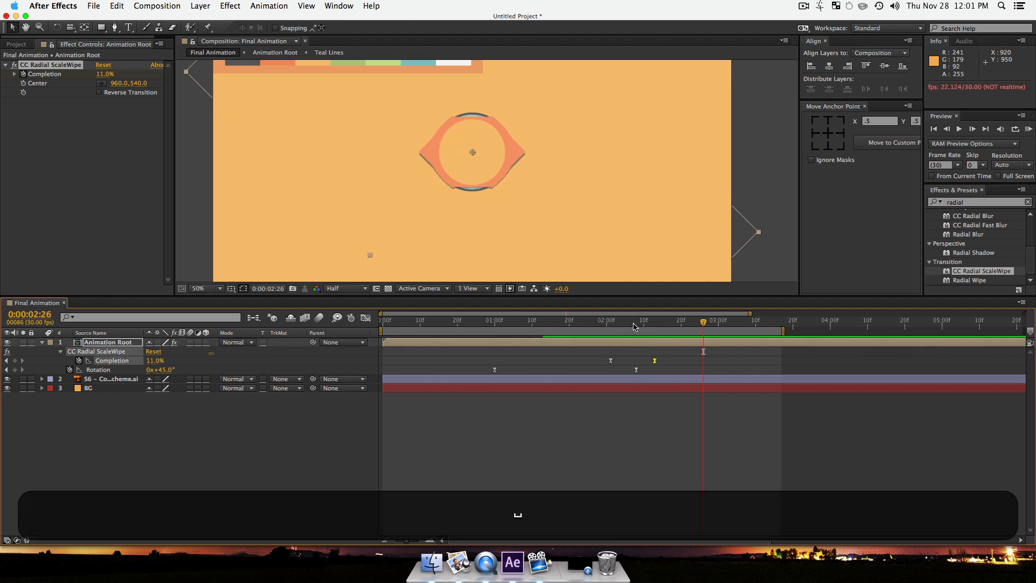
Step: Add Radial Wipe after CC Radial ScaleWipe, set its Wipe to Both, and keyframe Transition Completion at 0% at 0:00:02:01
click(610, 322)
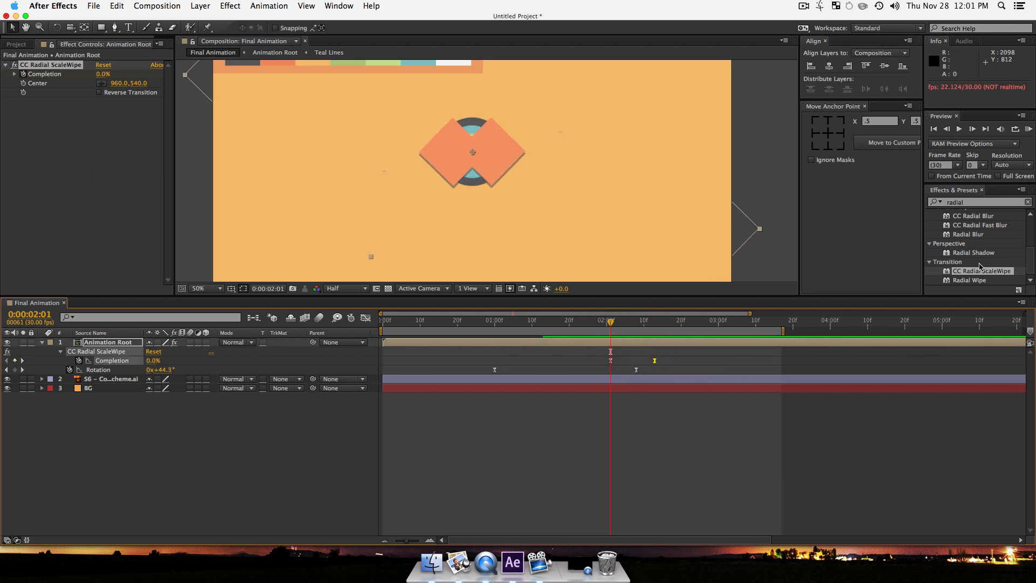
drag(969, 280, 56, 86)
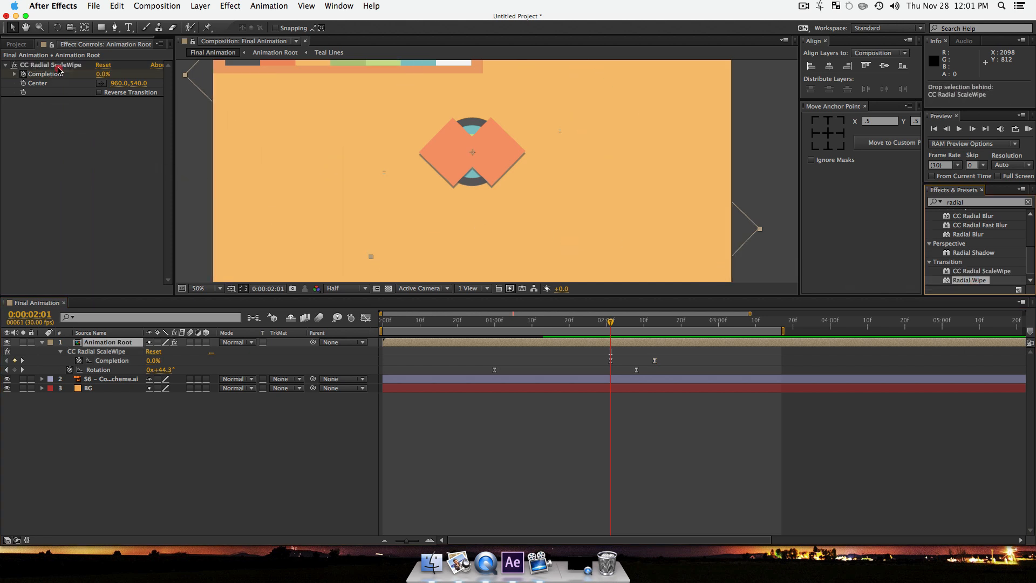
drag(61, 131, 61, 129)
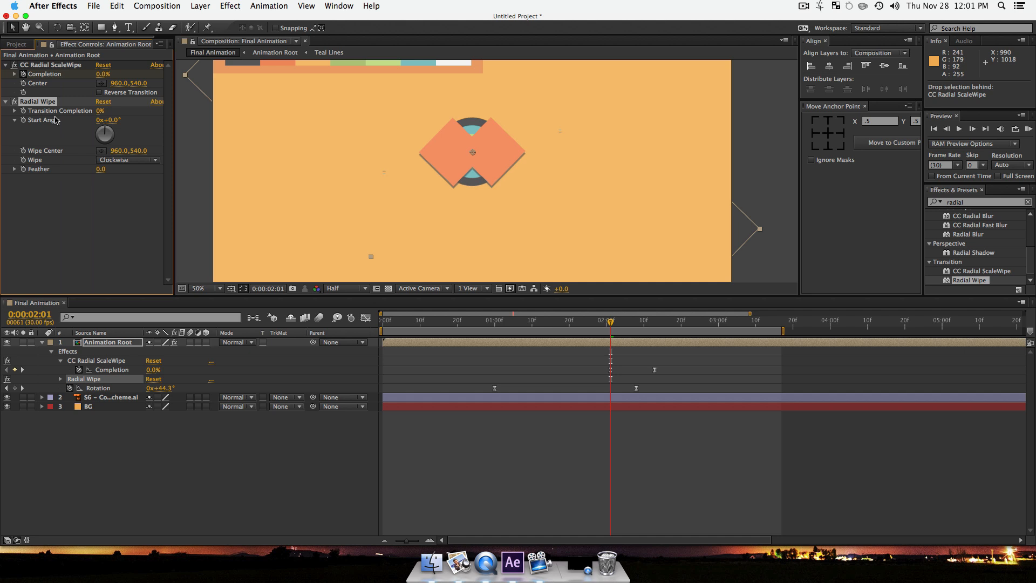
click(126, 163)
click(129, 192)
click(60, 379)
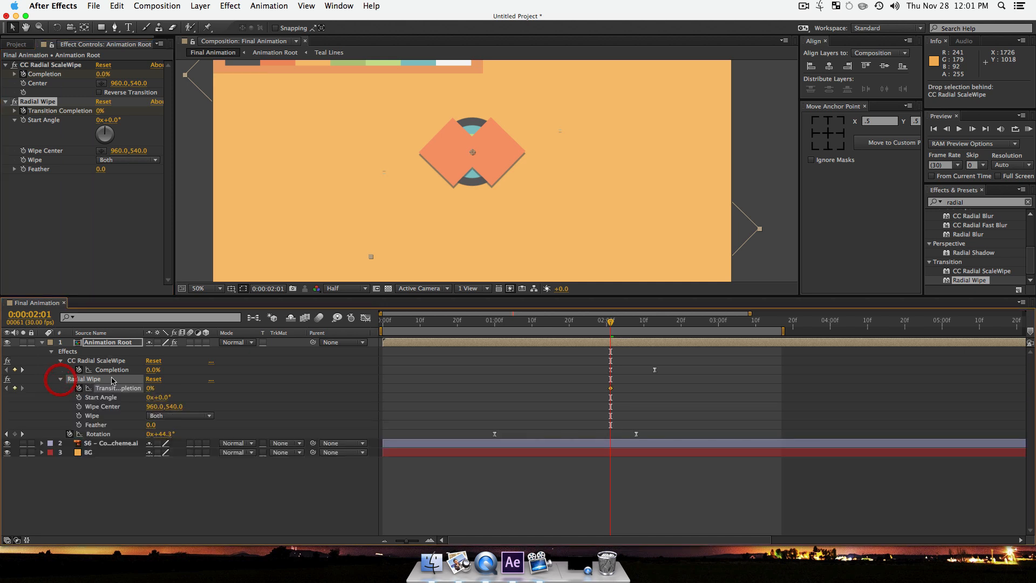
Step: Move the first Transition Completion keyframe to 0:00:02:05 and add a 100% keyframe at 0:00:02:17
click(610, 389)
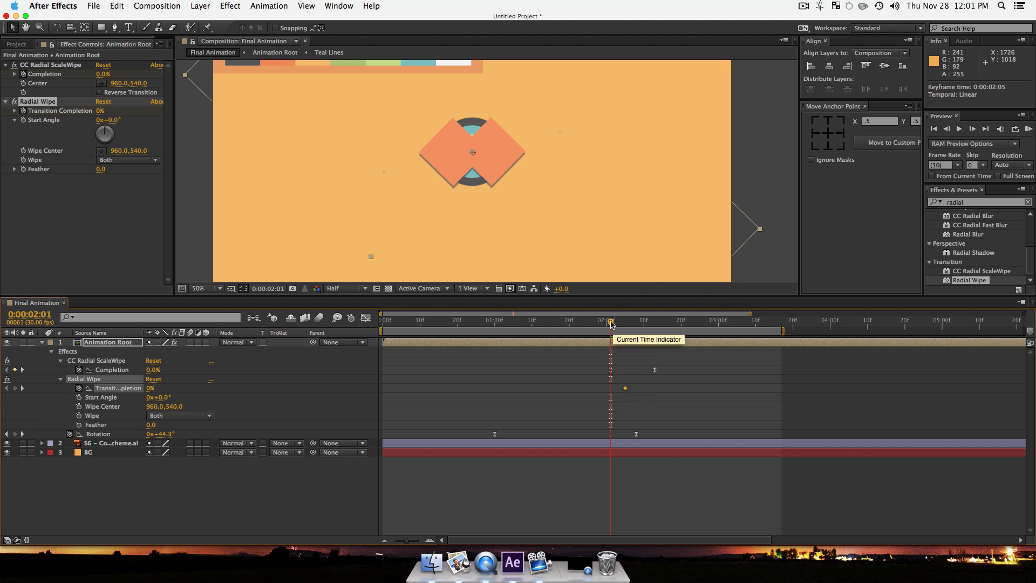
drag(611, 323, 661, 334)
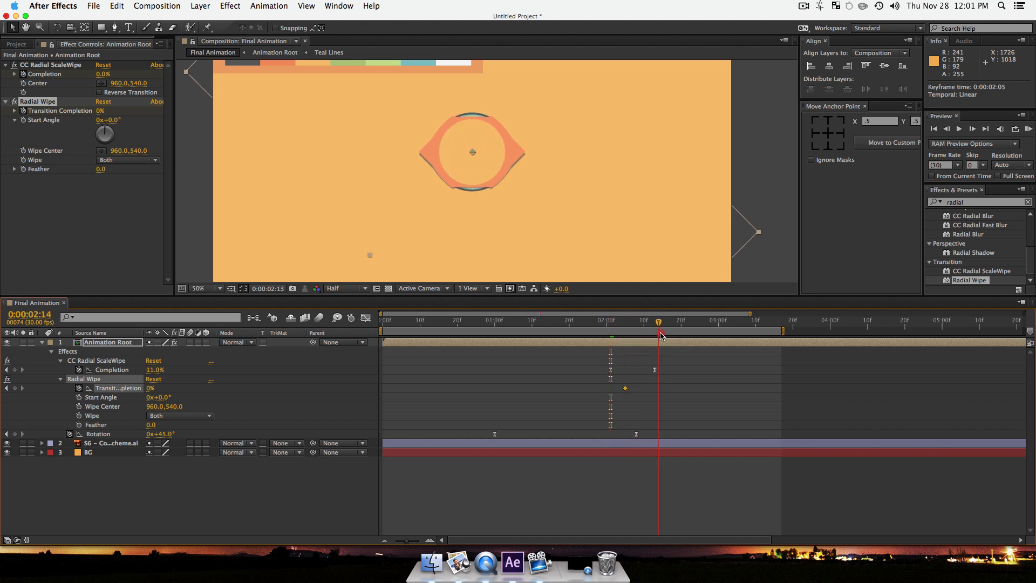
drag(101, 111, 162, 123)
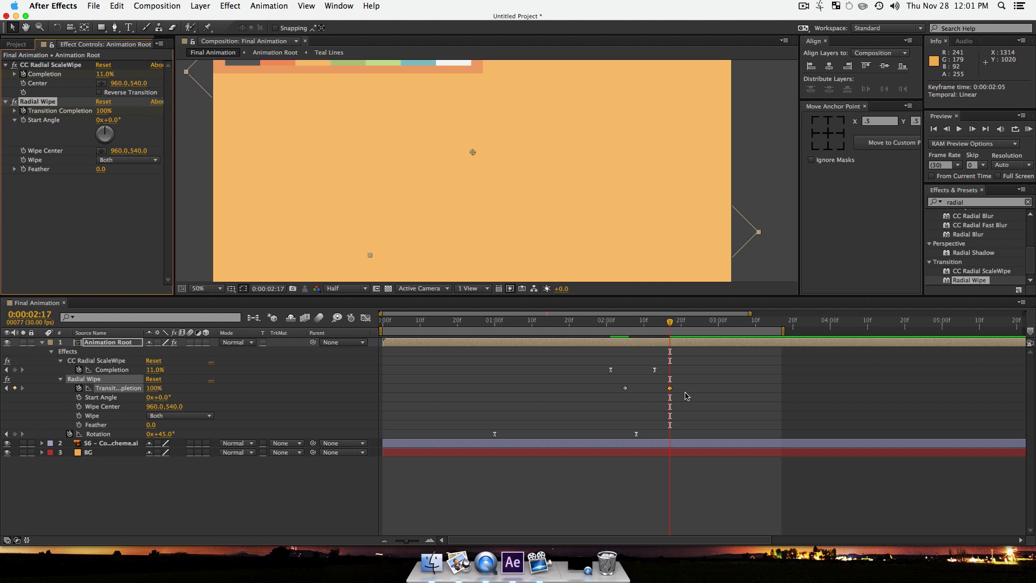
Step: Easy-ease both Radial Wipe Transition Completion keyframes
drag(685, 396, 596, 384)
key(F9)
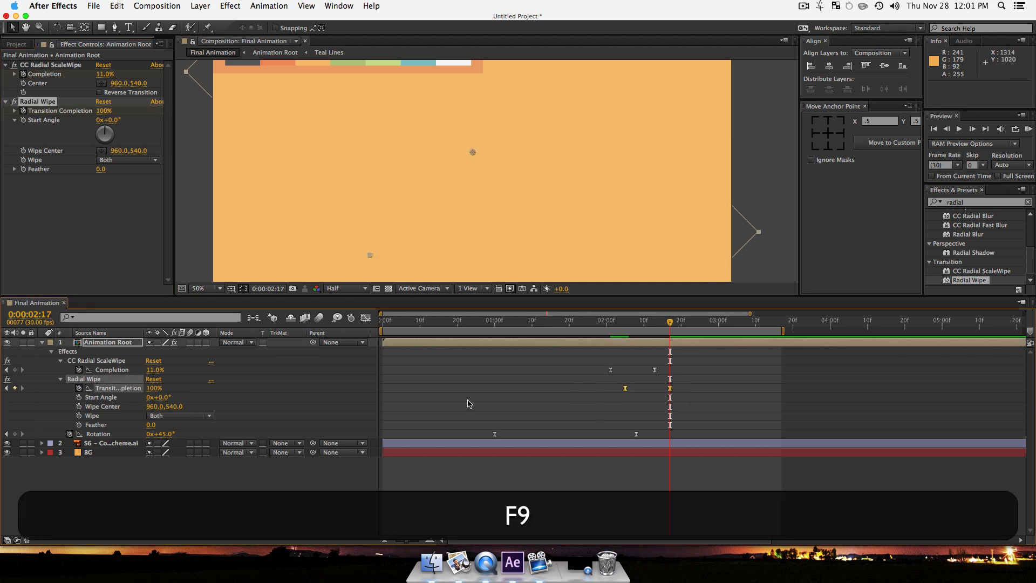
click(190, 523)
Step: Hide the S6 color scheme layer and preview the whole animation from the start
click(26, 28)
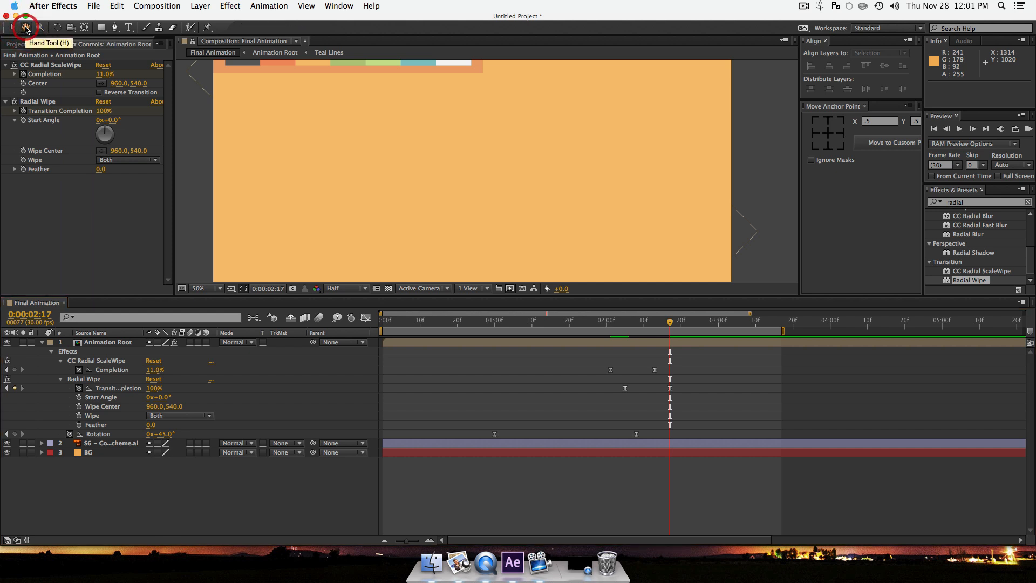
click(195, 157)
click(28, 27)
double_click(28, 27)
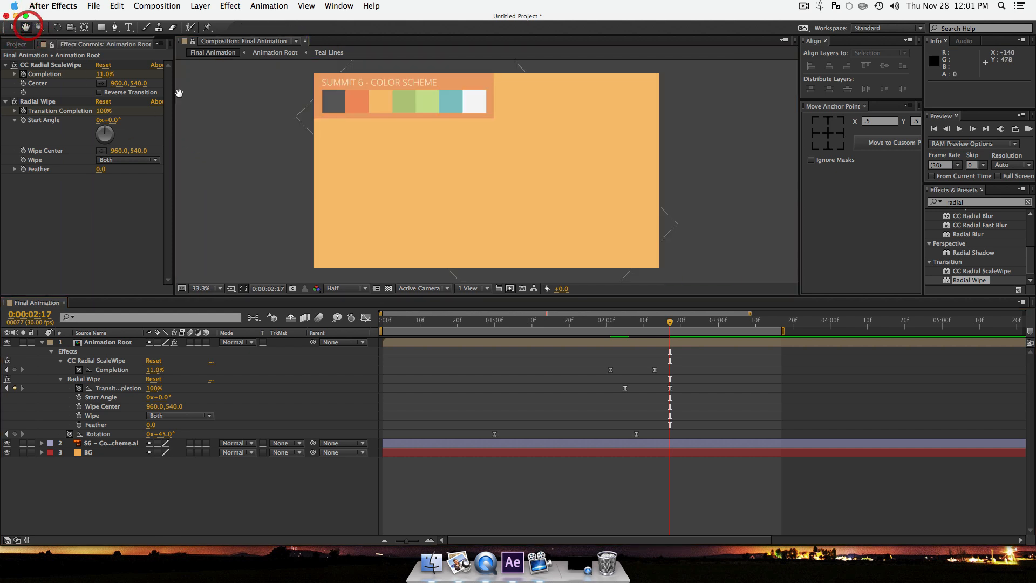
key(v)
drag(671, 327, 345, 354)
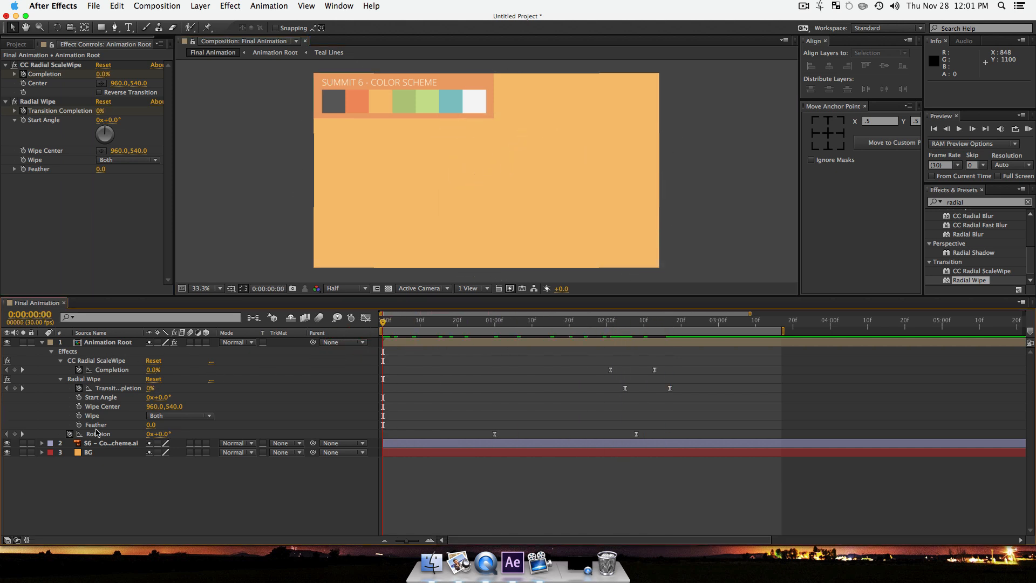
click(7, 442)
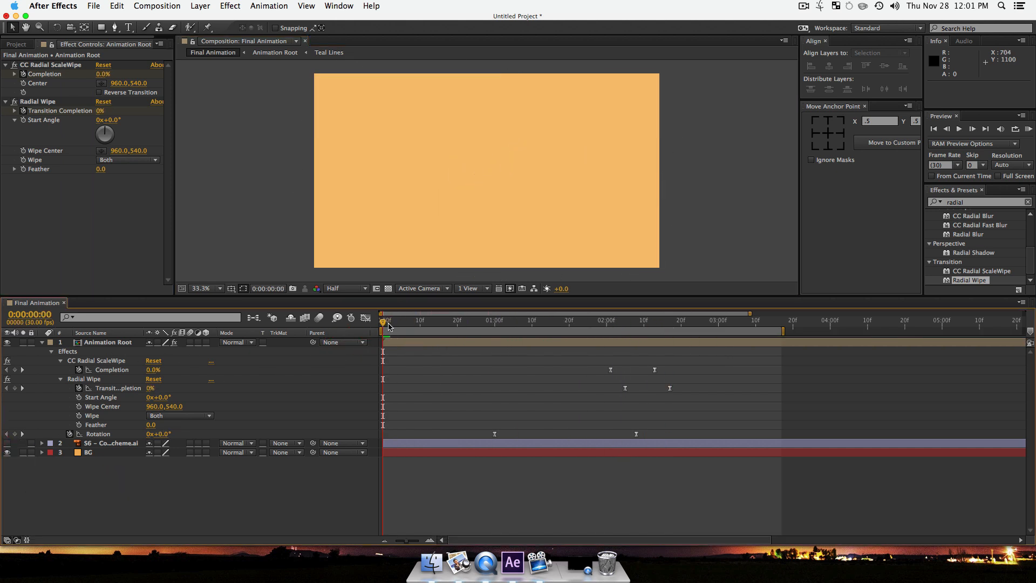
key(space)
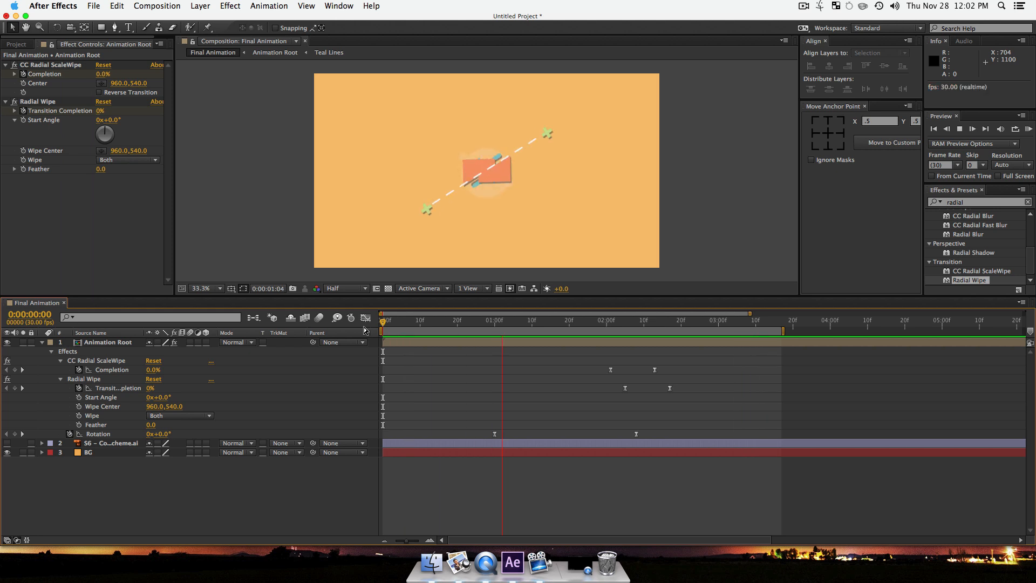
key(space)
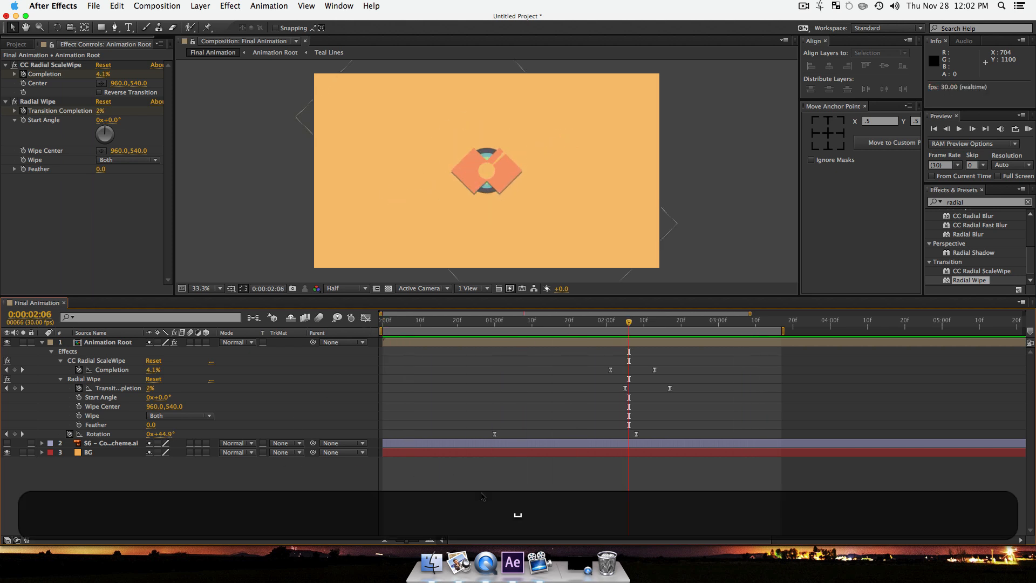
Step: Play the reference video "S6 - Hipster Motion Graphics - 3D.mp4" in QuickTime Player, close it, and return to After Effects
click(486, 563)
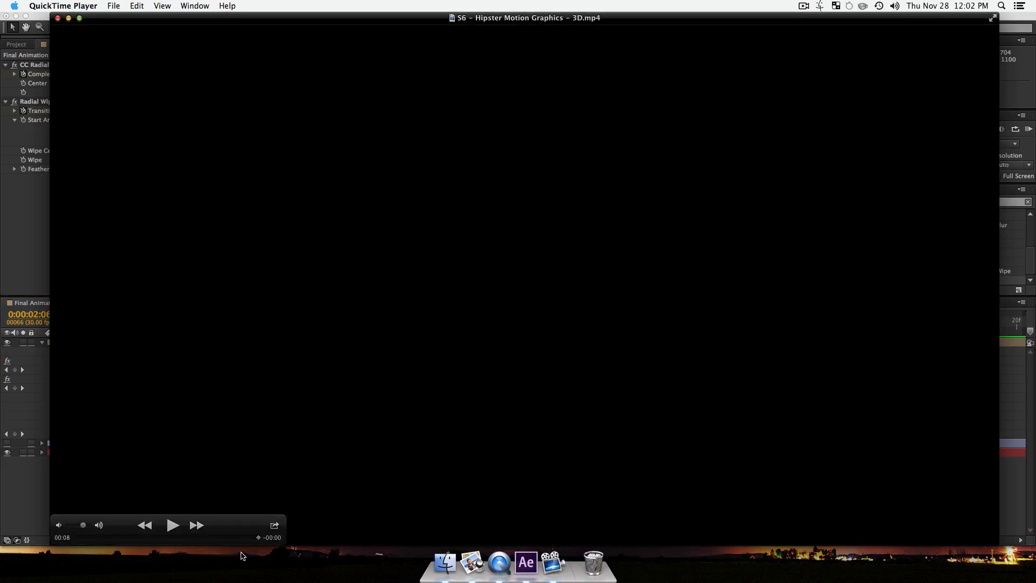
click(164, 526)
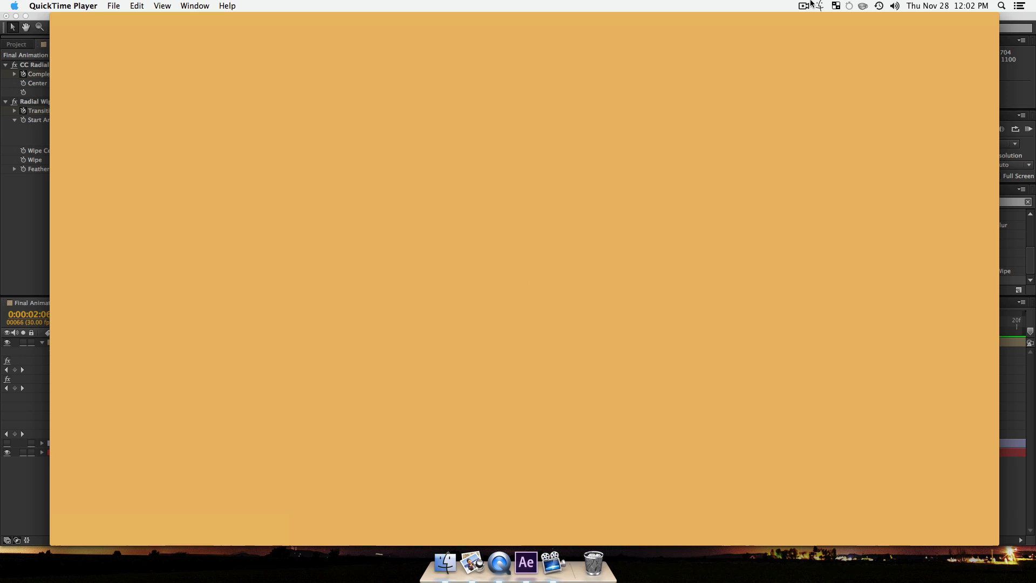
click(57, 17)
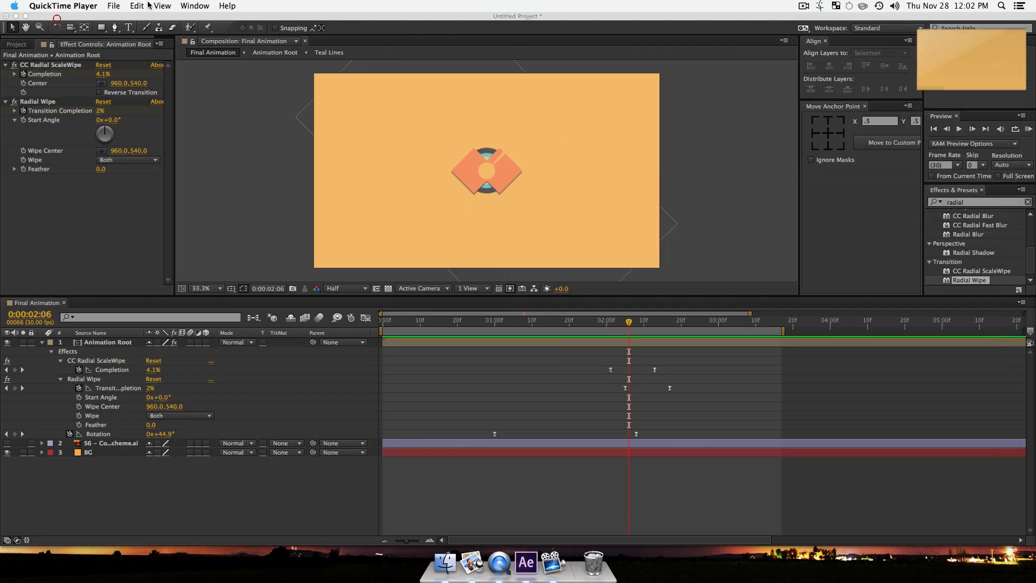
click(744, 17)
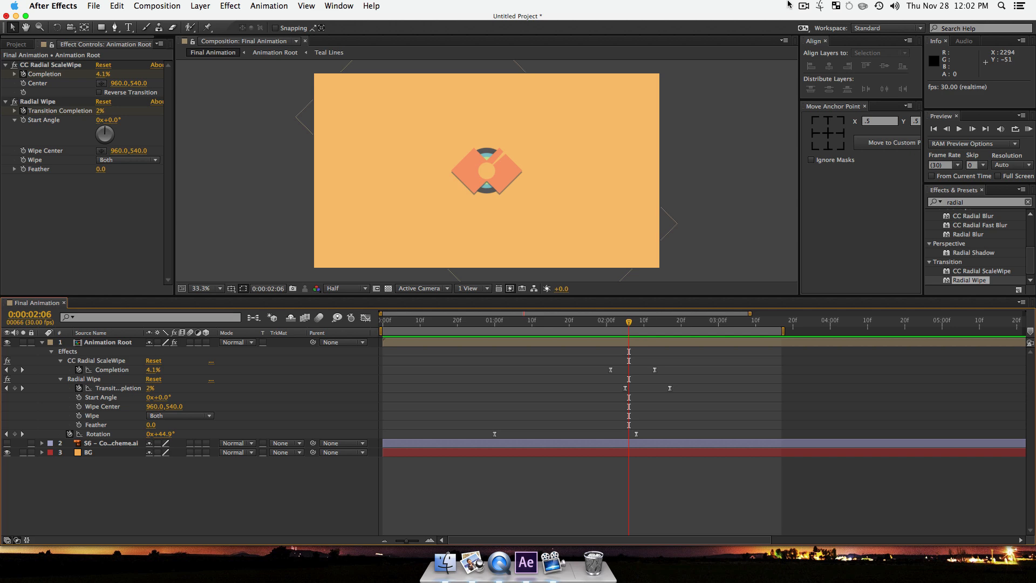
click(803, 6)
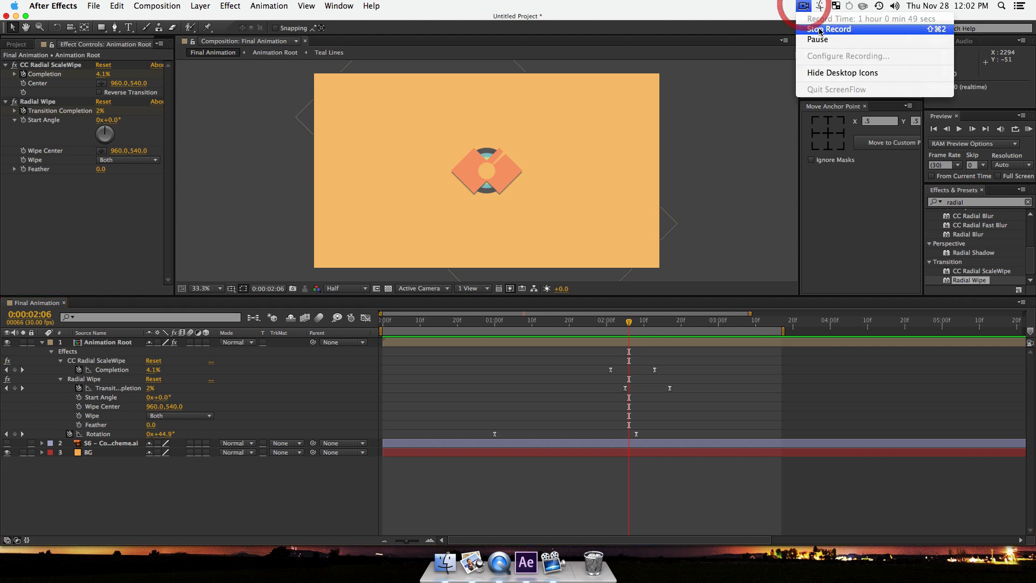